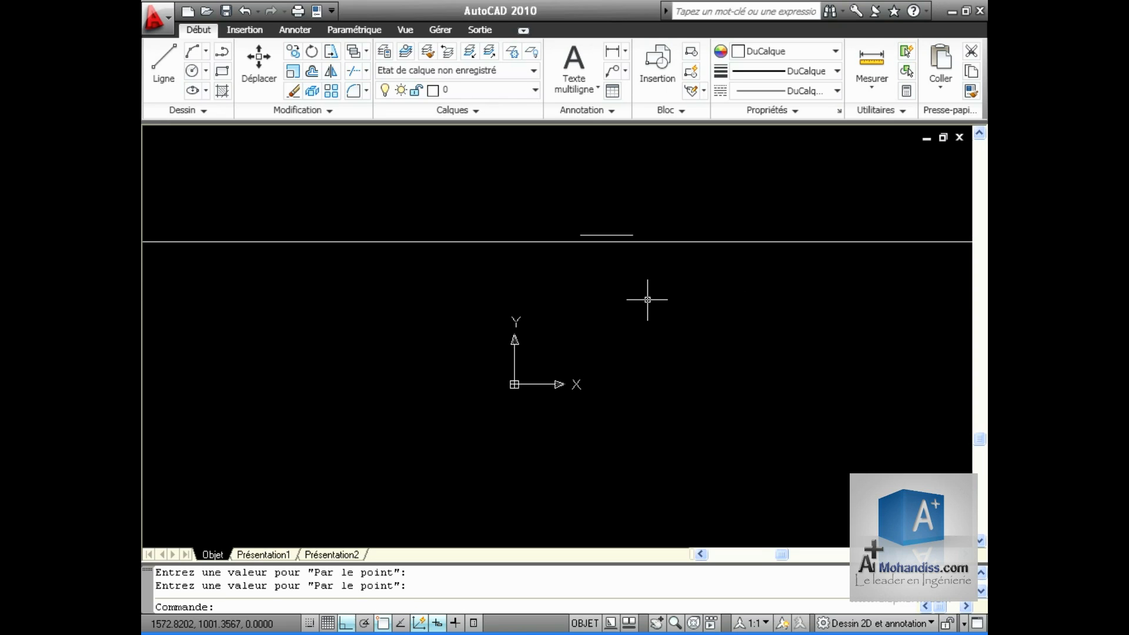
Draw three horizontal construction lines with the Hor option, spaced out below the existing horizontal construction line
{"action": "key", "text": "Return"}
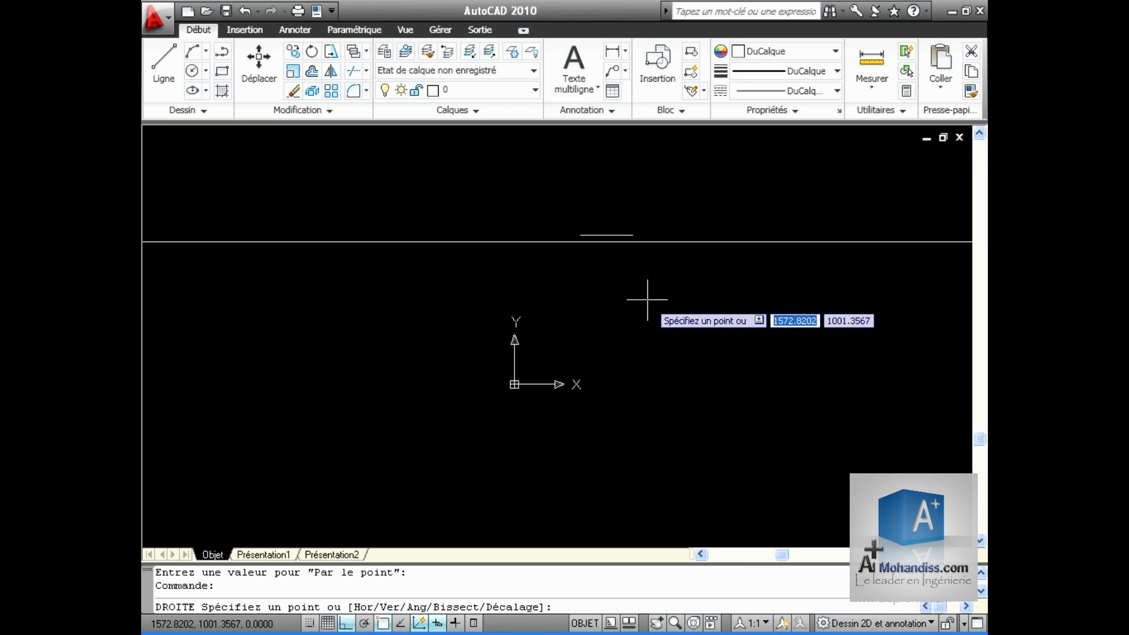
{"action": "type", "text": "h"}
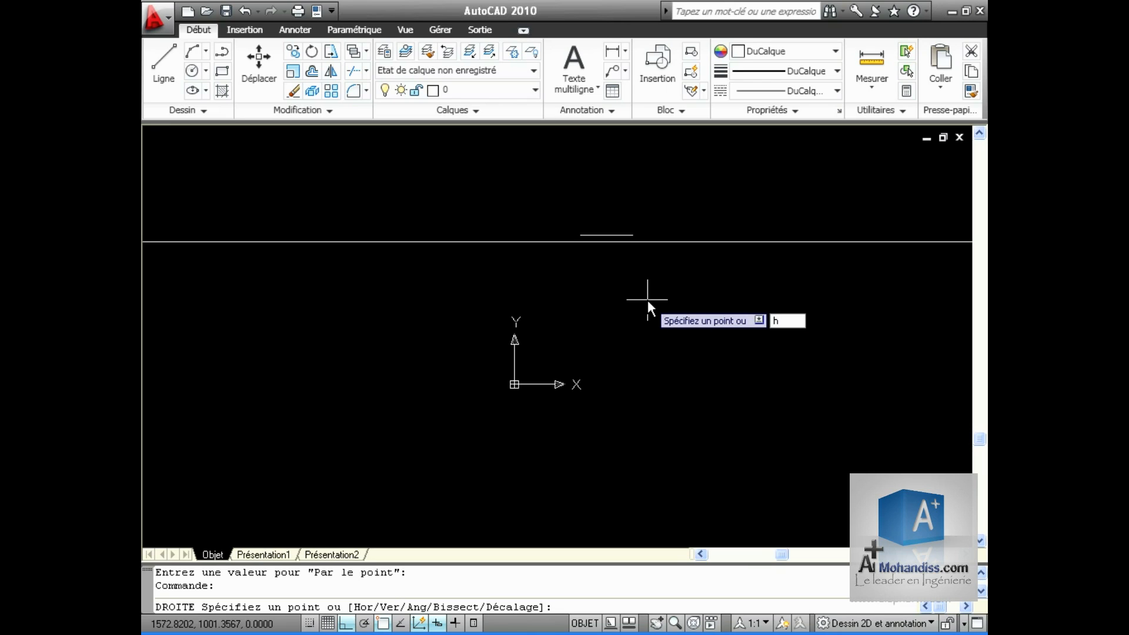
{"action": "key", "text": "Return"}
{"action": "left_click", "coordinate": [625, 274]}
{"action": "left_click", "coordinate": [625, 362]}
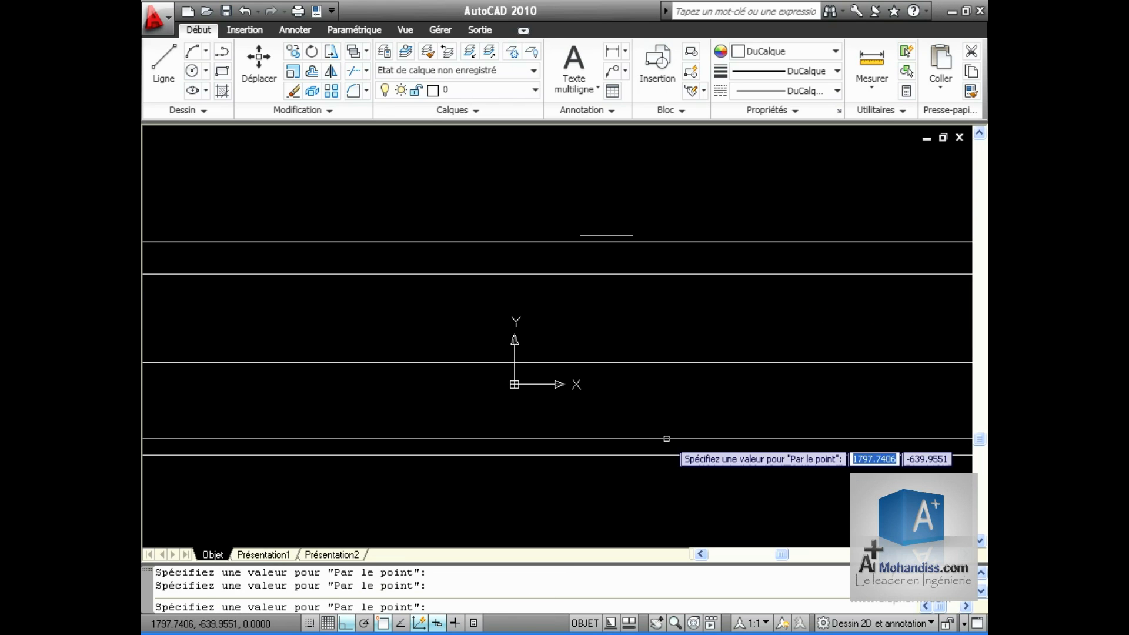
{"action": "left_click", "coordinate": [670, 454]}
{"action": "key", "text": "Return"}
Add one more horizontal construction line with the Hor option, above the short line segment
{"action": "key", "text": "Return"}
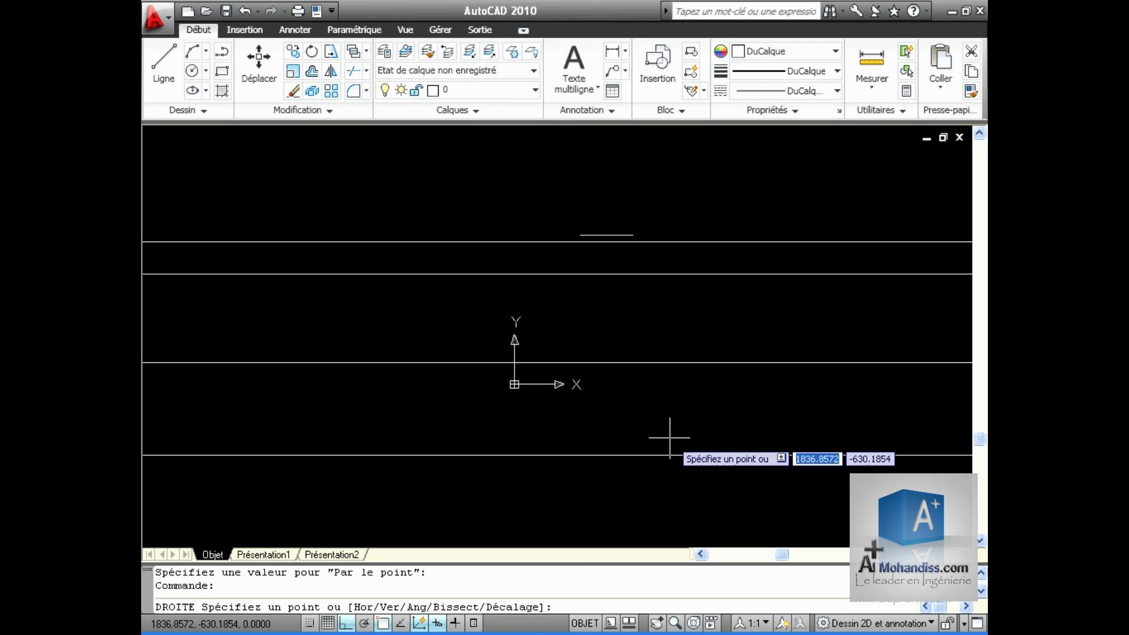
{"action": "key", "text": "Down"}
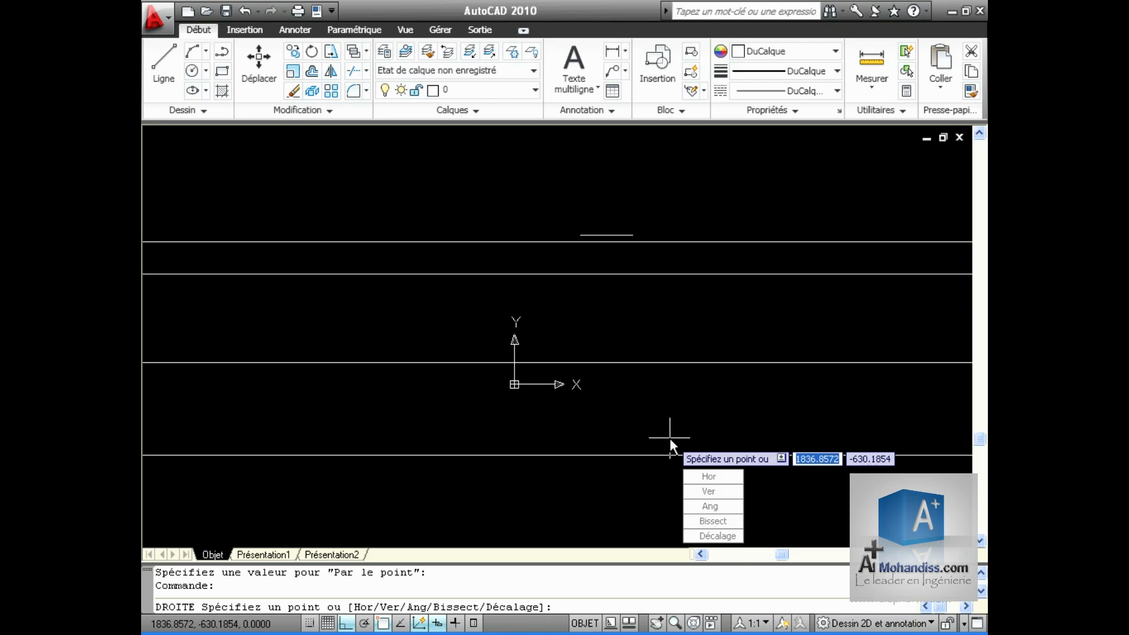
{"action": "key", "text": "Return"}
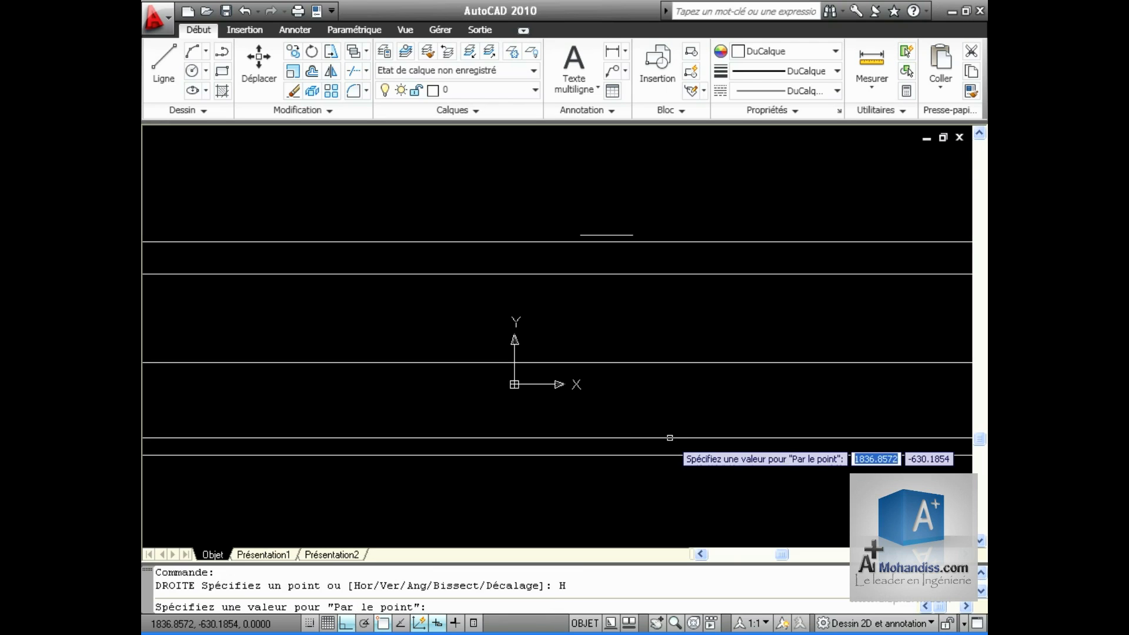
{"action": "left_click", "coordinate": [705, 175]}
{"action": "key", "text": "Return"}
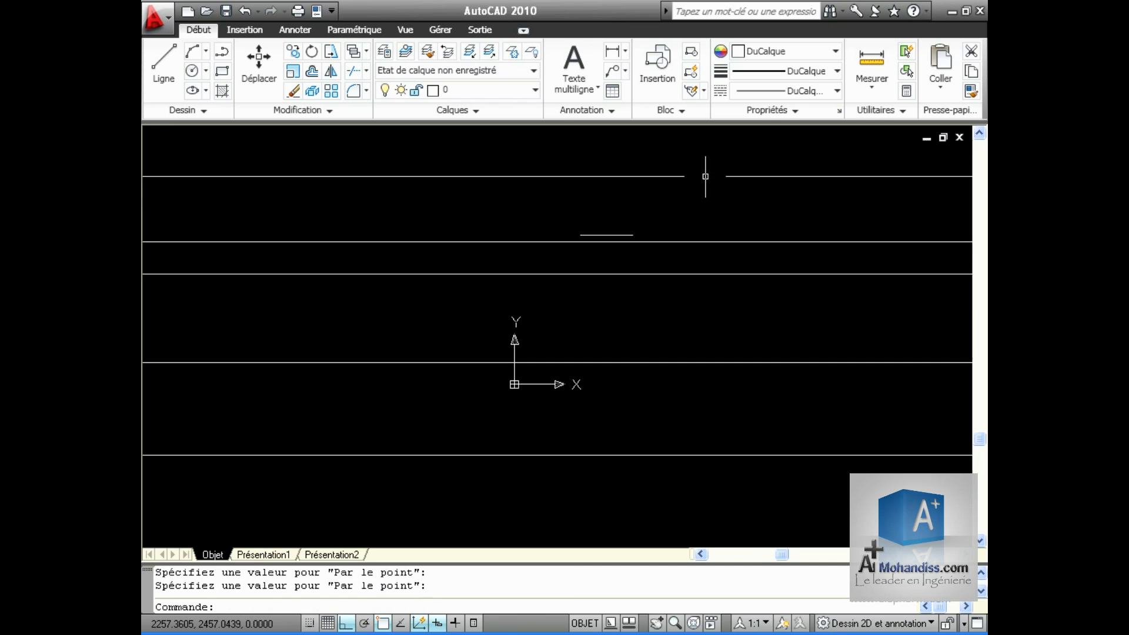
Draw four parallel construction lines at an angle of 25° through different points across the horizontal ones
{"action": "key", "text": "Return"}
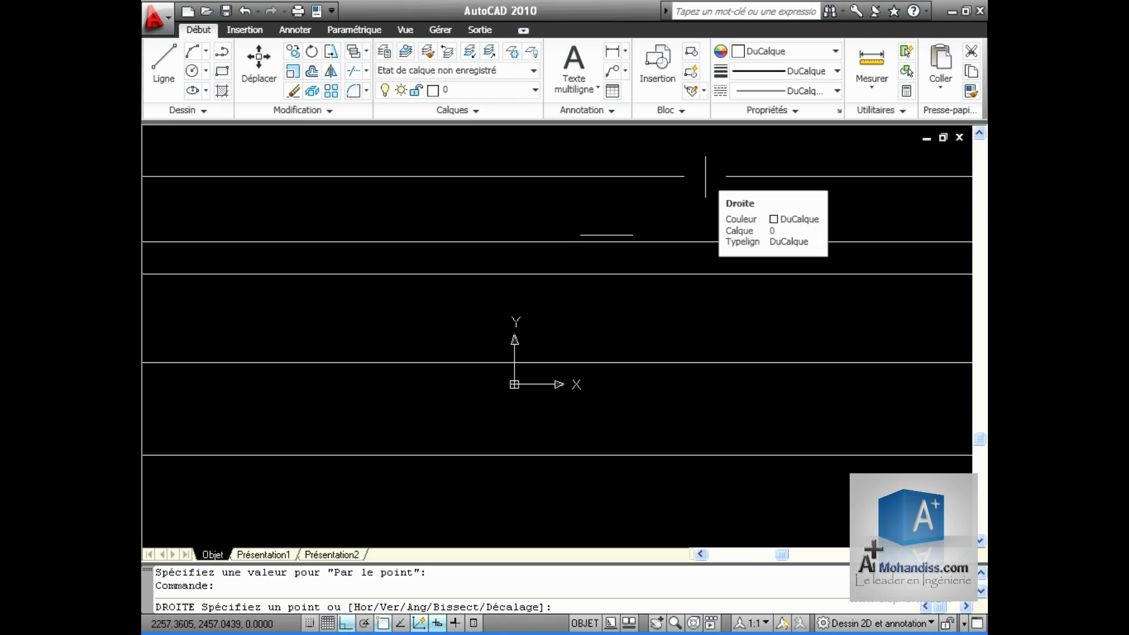
{"action": "type", "text": "a"}
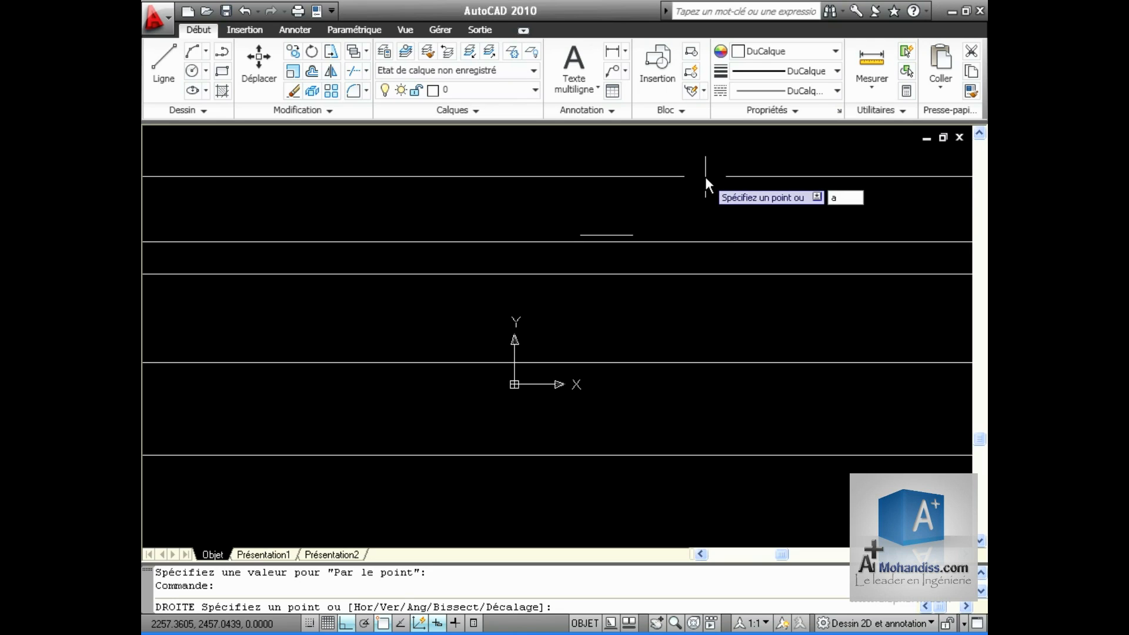
{"action": "key", "text": "Return"}
{"action": "type", "text": "25"}
{"action": "key", "text": "Return"}
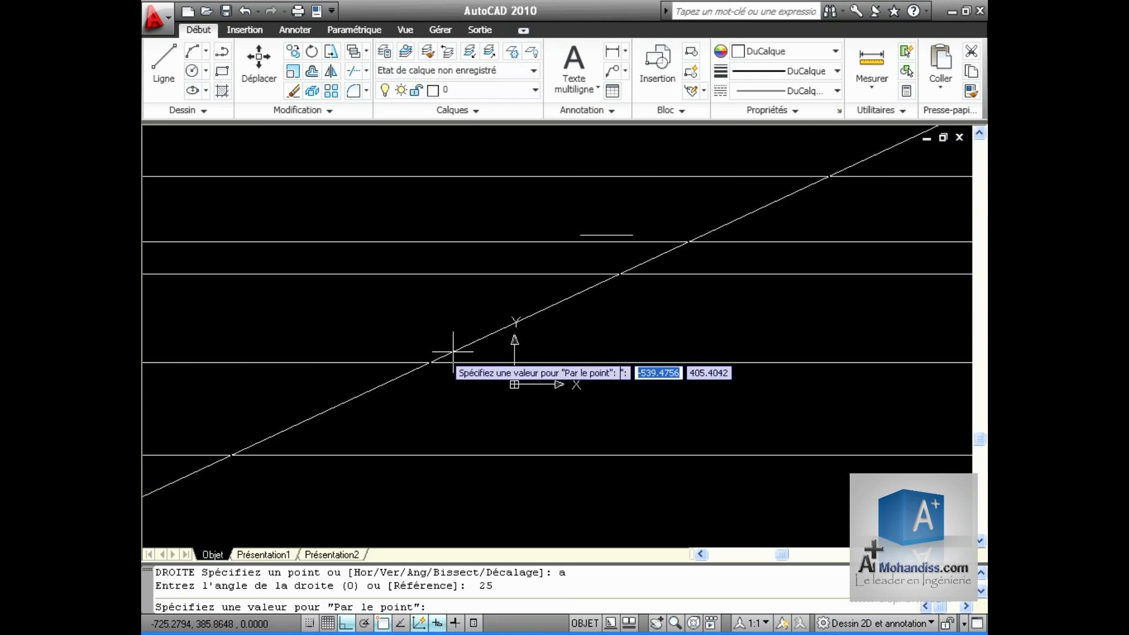
{"action": "left_click", "coordinate": [407, 241]}
{"action": "left_click", "coordinate": [643, 306]}
{"action": "left_click", "coordinate": [748, 401]}
{"action": "left_click", "coordinate": [795, 454]}
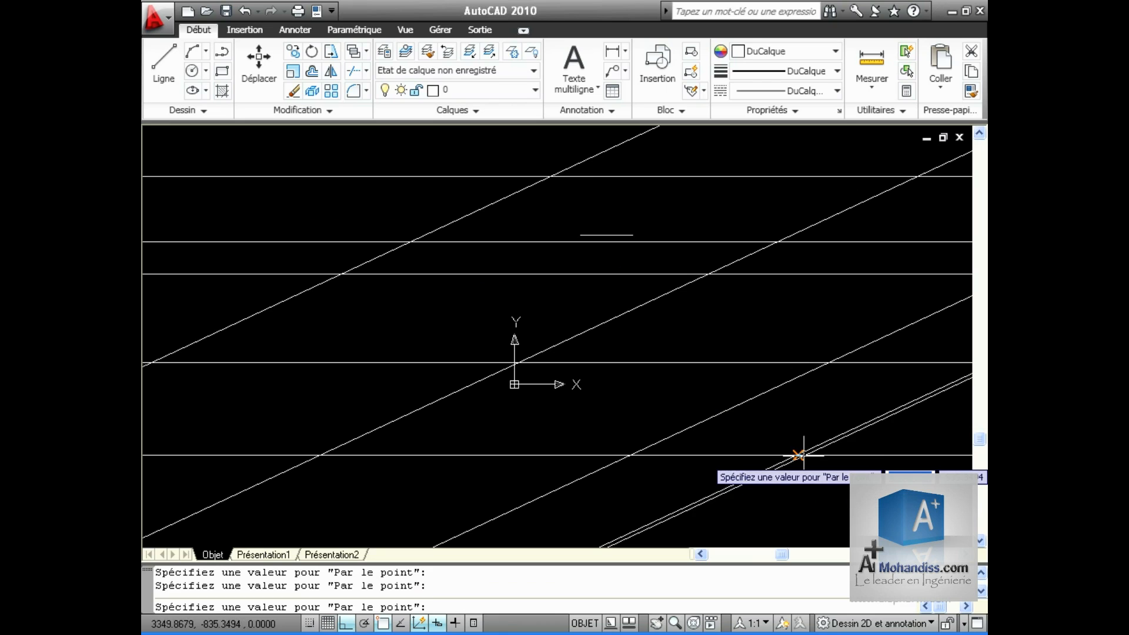
{"action": "key", "text": "Return"}
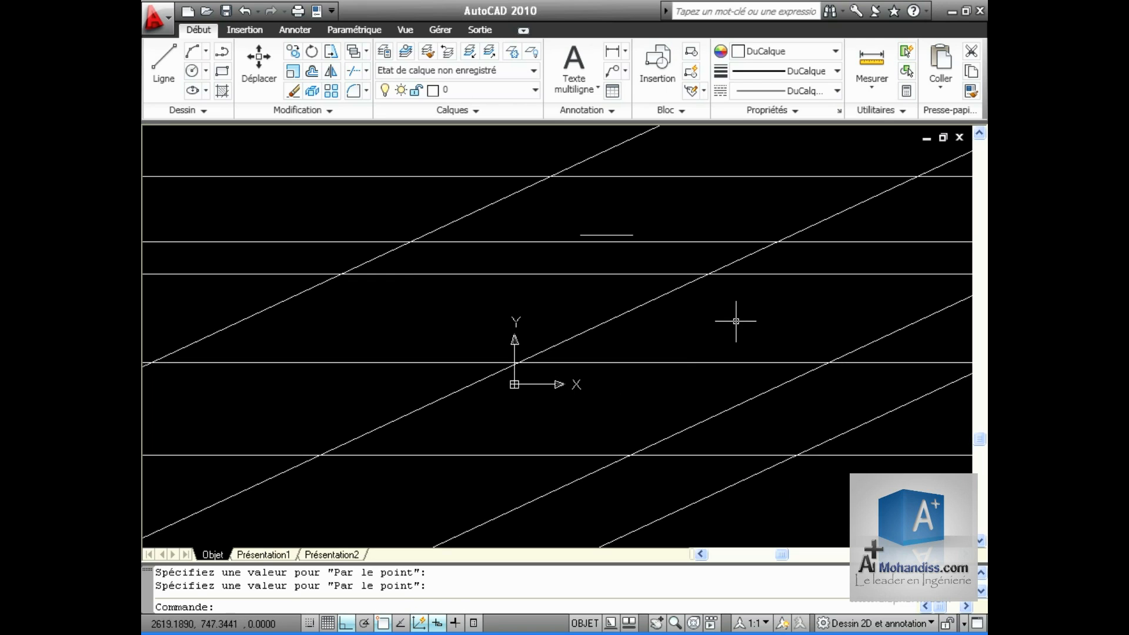
Create a construction line offset 45 above the short line segment with the Décalage option
{"action": "right_click", "coordinate": [777, 316]}
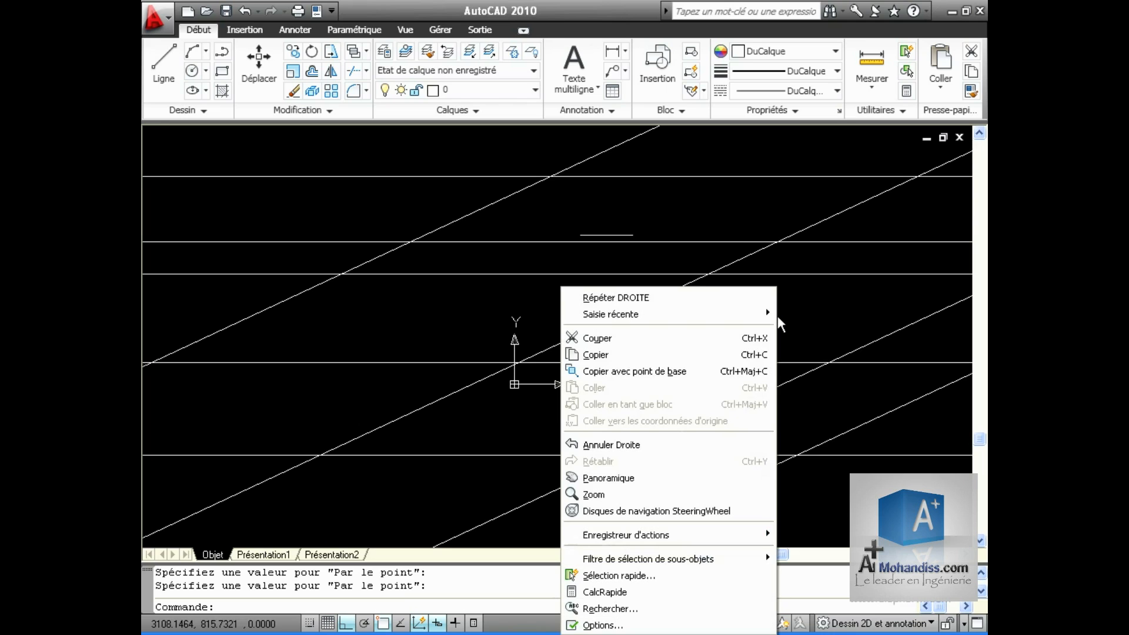
{"action": "left_click", "coordinate": [647, 299]}
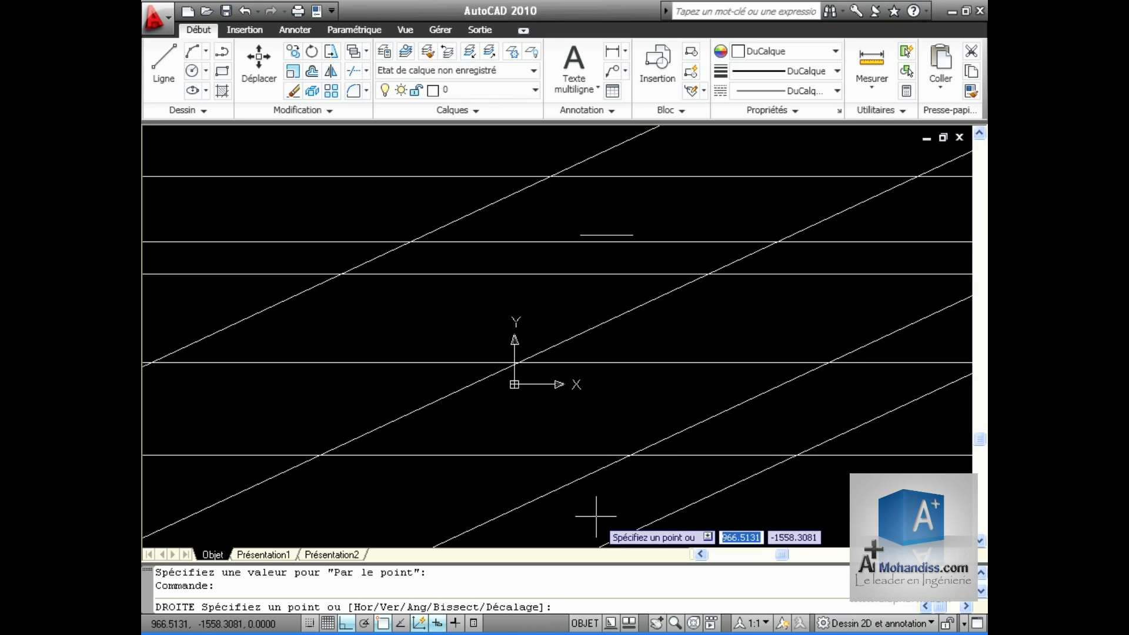
{"action": "type", "text": "d"}
{"action": "key", "text": "Return"}
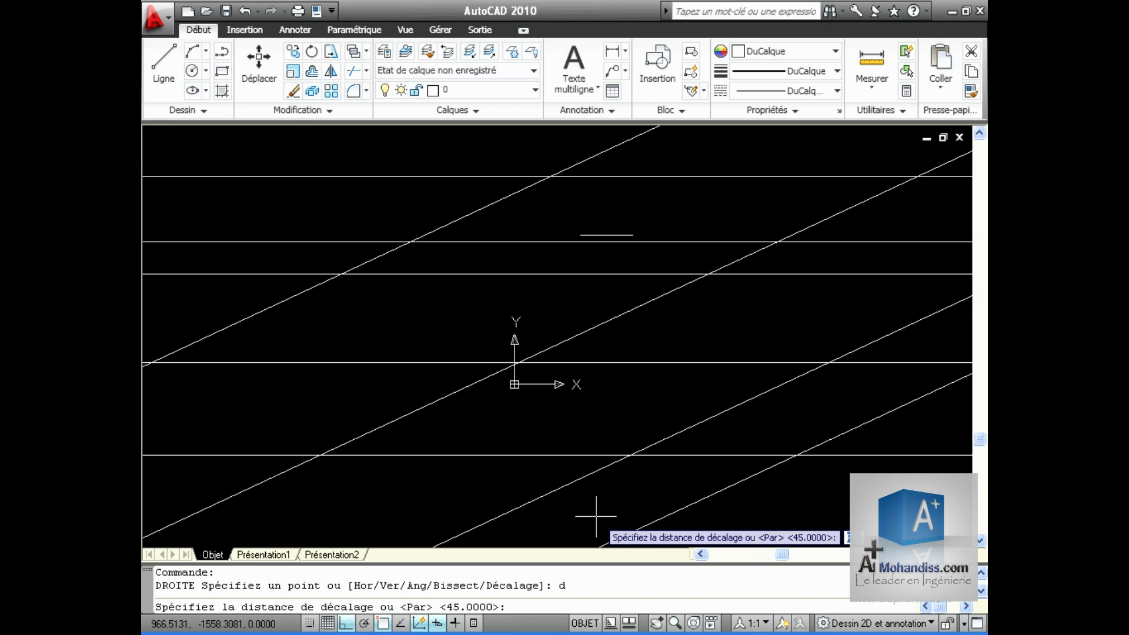
{"action": "key", "text": "Return"}
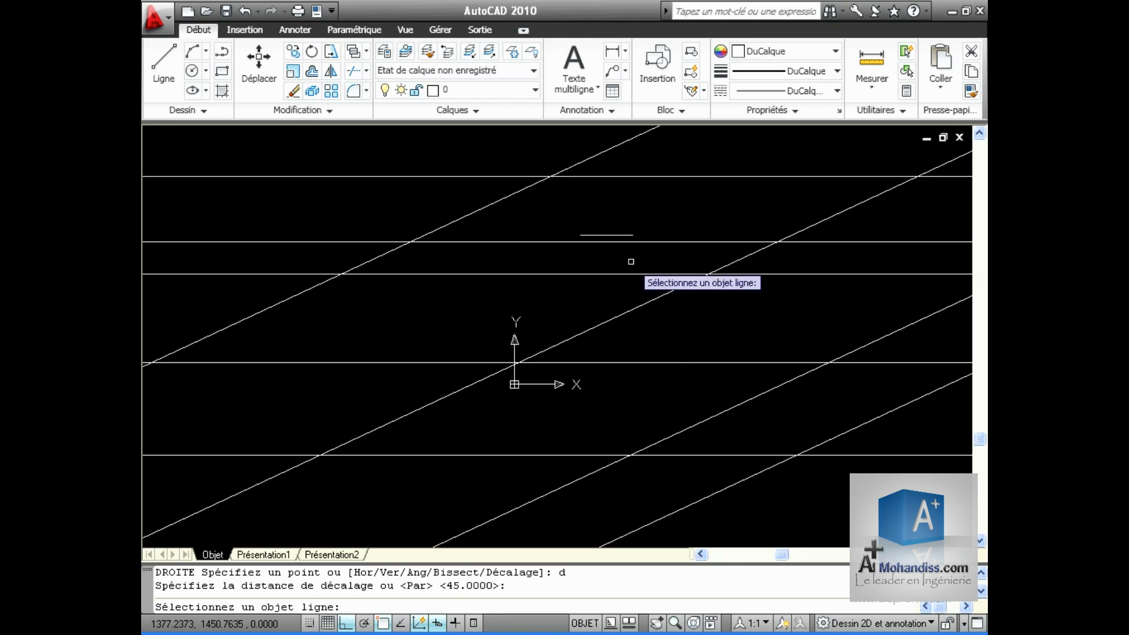
{"action": "left_click", "coordinate": [627, 234]}
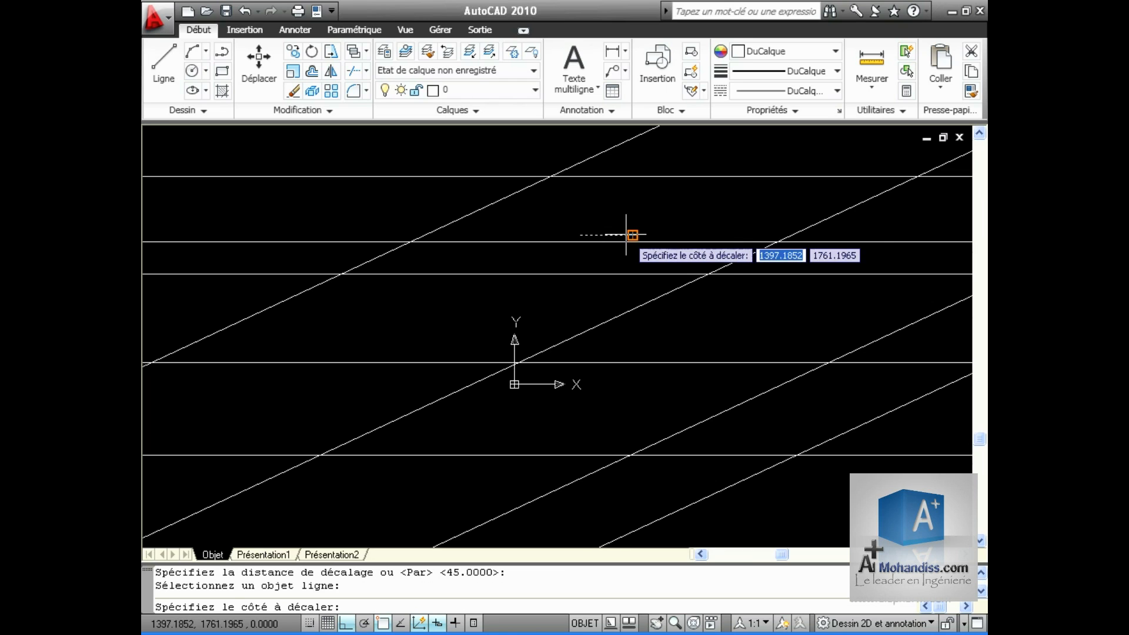
{"action": "left_click", "coordinate": [632, 187]}
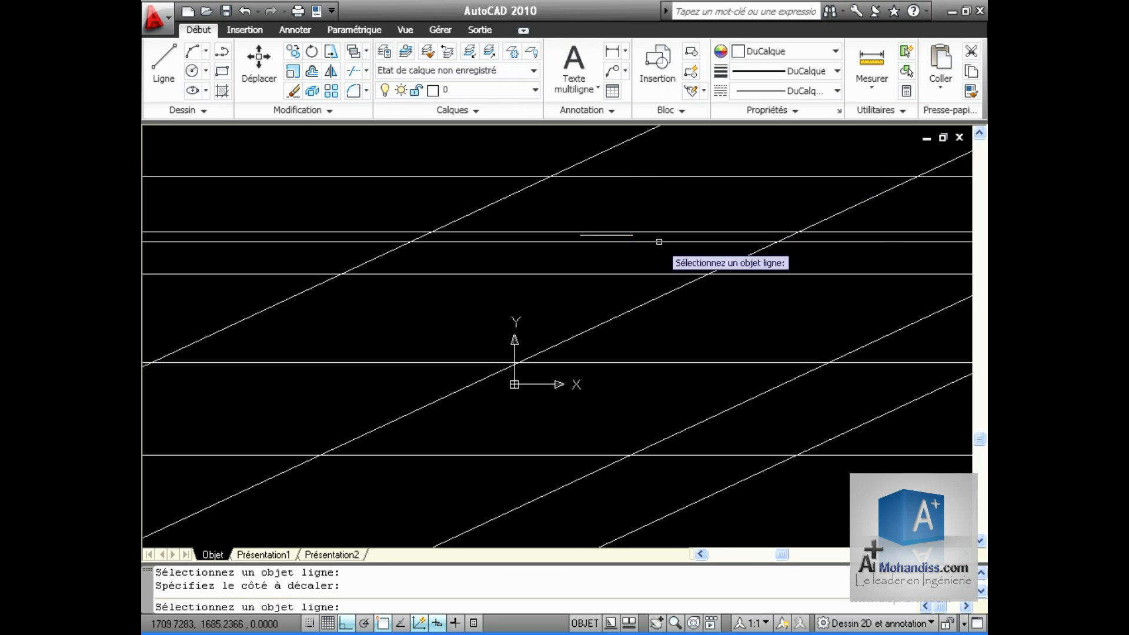
{"action": "scroll", "coordinate": [594, 227], "scroll_direction": "up", "scroll_amount": 5}
{"action": "scroll", "coordinate": [618, 420], "scroll_direction": "down", "scroll_amount": 4}
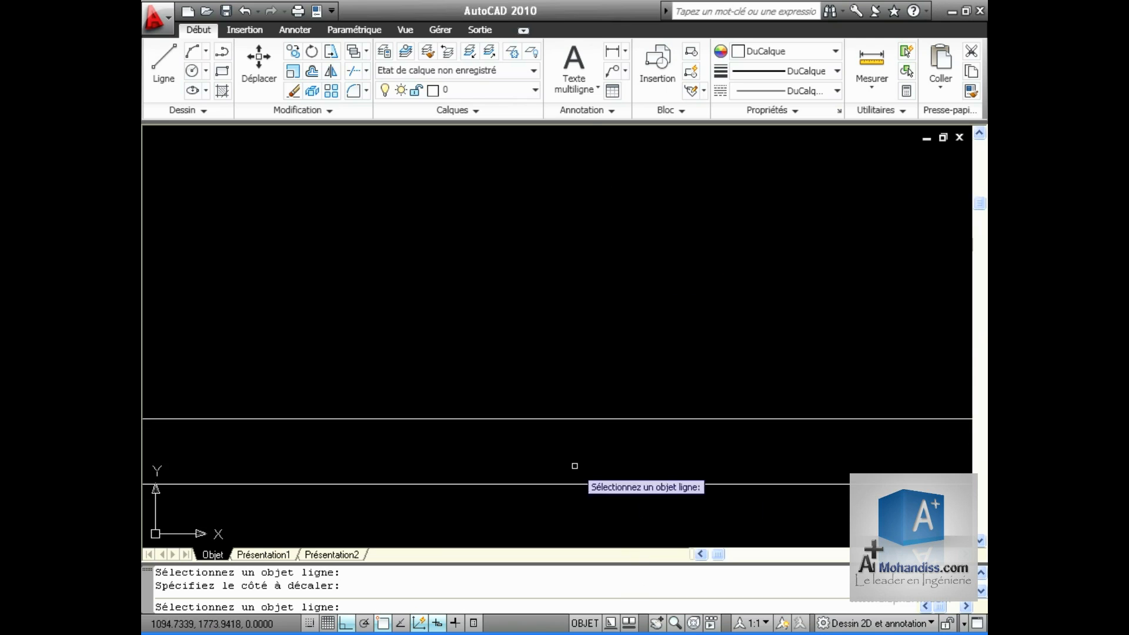
{"action": "scroll", "coordinate": [726, 224], "scroll_direction": "up", "scroll_amount": 2}
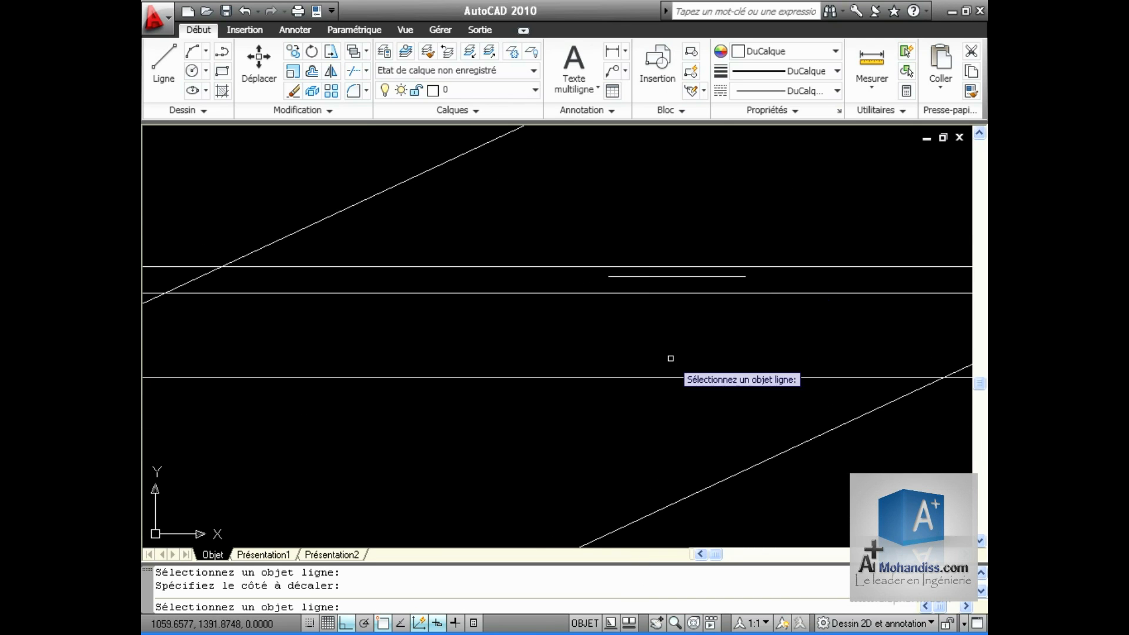
{"action": "key", "text": "Return"}
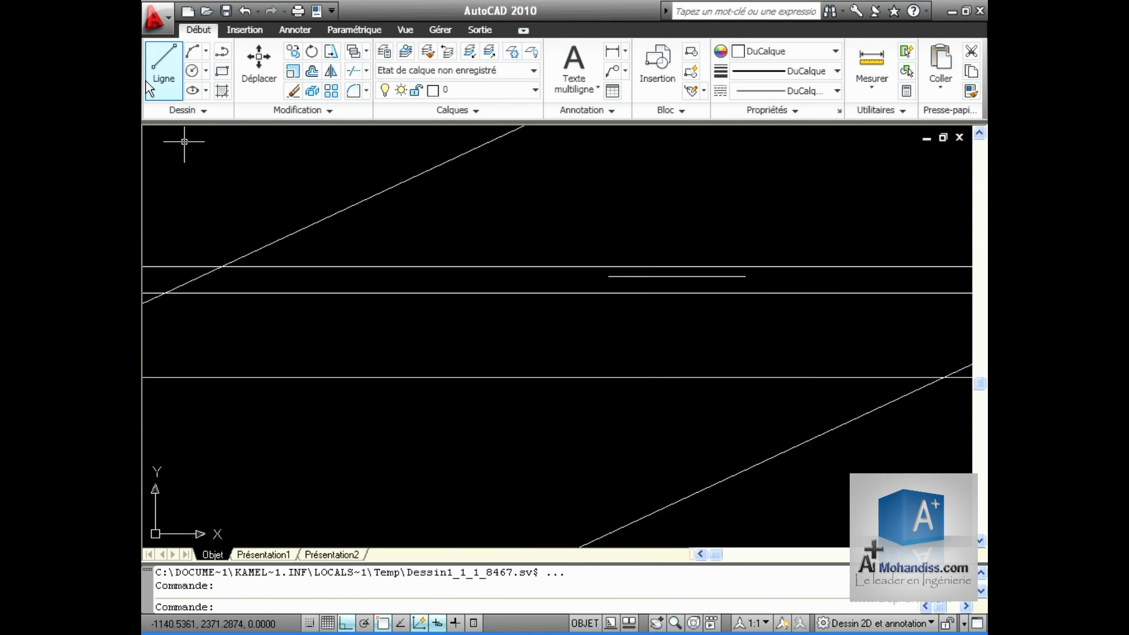
Draw a horizontal ray running to the right from a start point above the short line segment
{"action": "left_click", "coordinate": [203, 110]}
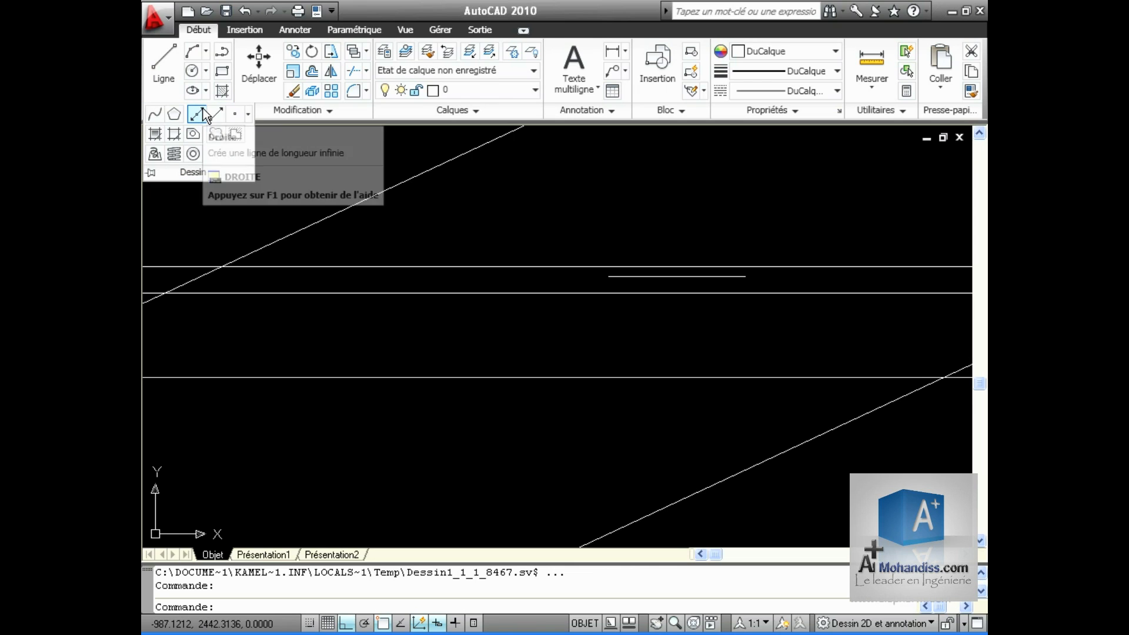
{"action": "left_click", "coordinate": [216, 117]}
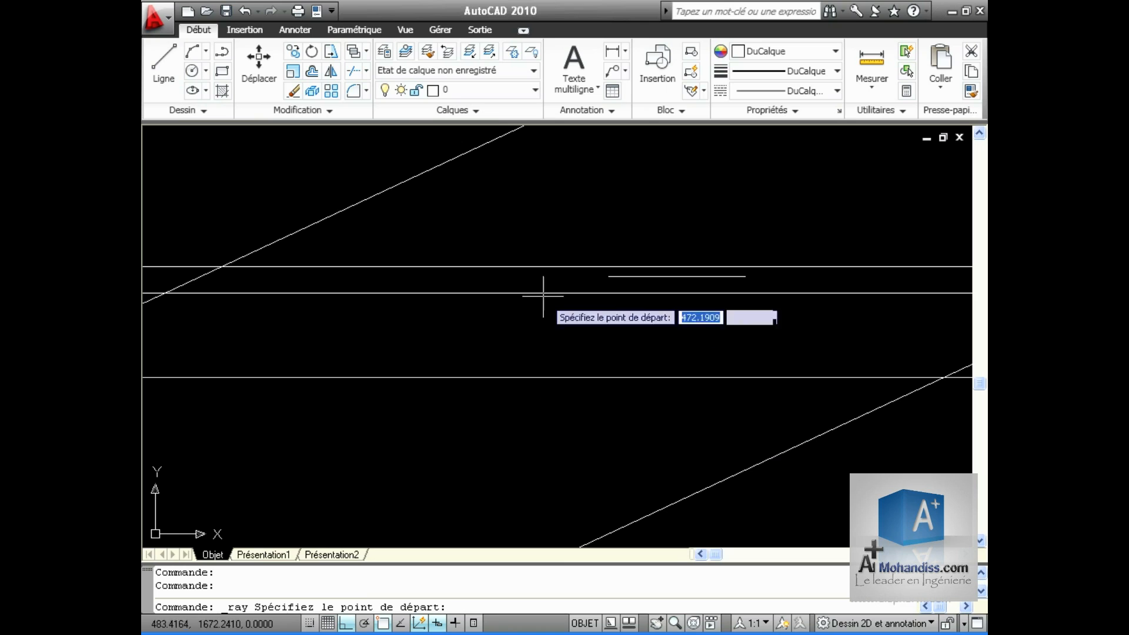
{"action": "left_click", "coordinate": [479, 224]}
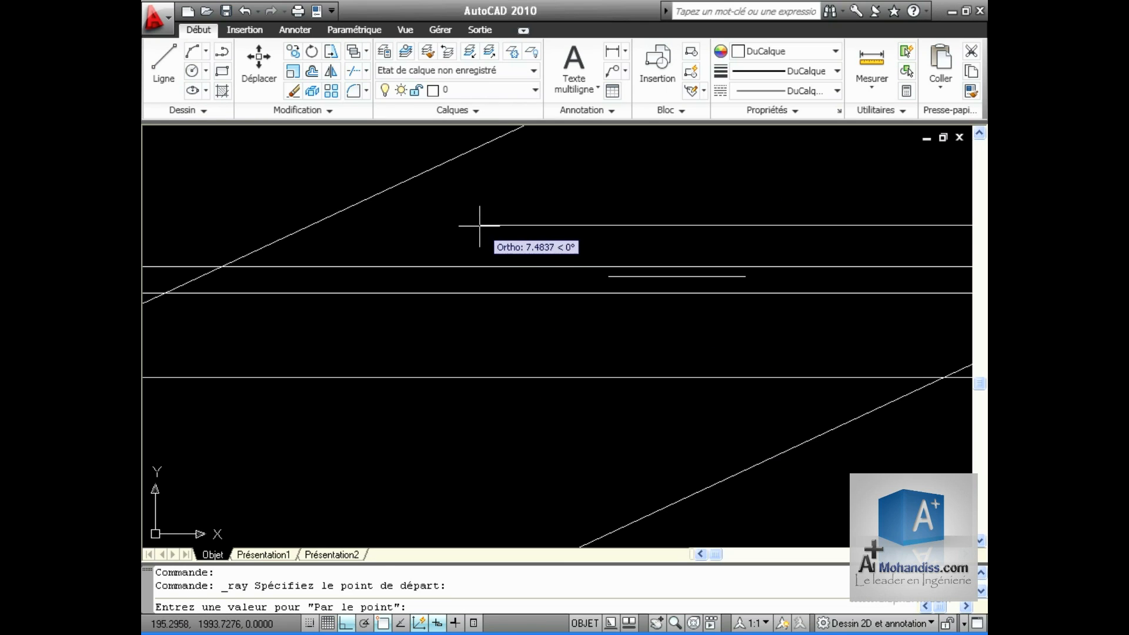
{"action": "scroll", "coordinate": [831, 223], "scroll_direction": "down", "scroll_amount": 2}
{"action": "left_click", "coordinate": [841, 259]}
{"action": "key", "text": "Return"}
{"action": "scroll", "coordinate": [835, 301], "scroll_direction": "down", "scroll_amount": 3}
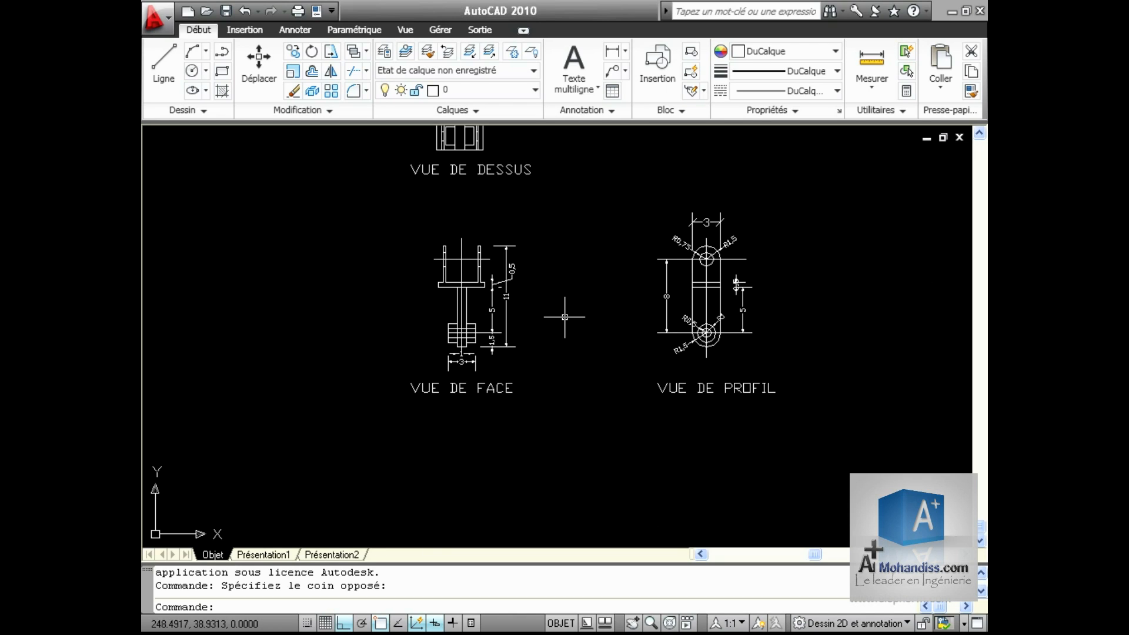
Examine the dimensioned top, front and profile views, focusing on the profile view's lengths and radii
{"action": "middle_click_drag", "start_coordinate": [662, 299], "coordinate": [630, 427]}
{"action": "scroll", "coordinate": [474, 296], "scroll_direction": "up", "scroll_amount": 5}
{"action": "scroll", "coordinate": [455, 303], "scroll_direction": "down", "scroll_amount": 5}
{"action": "middle_click_drag", "start_coordinate": [467, 448], "coordinate": [462, 356]}
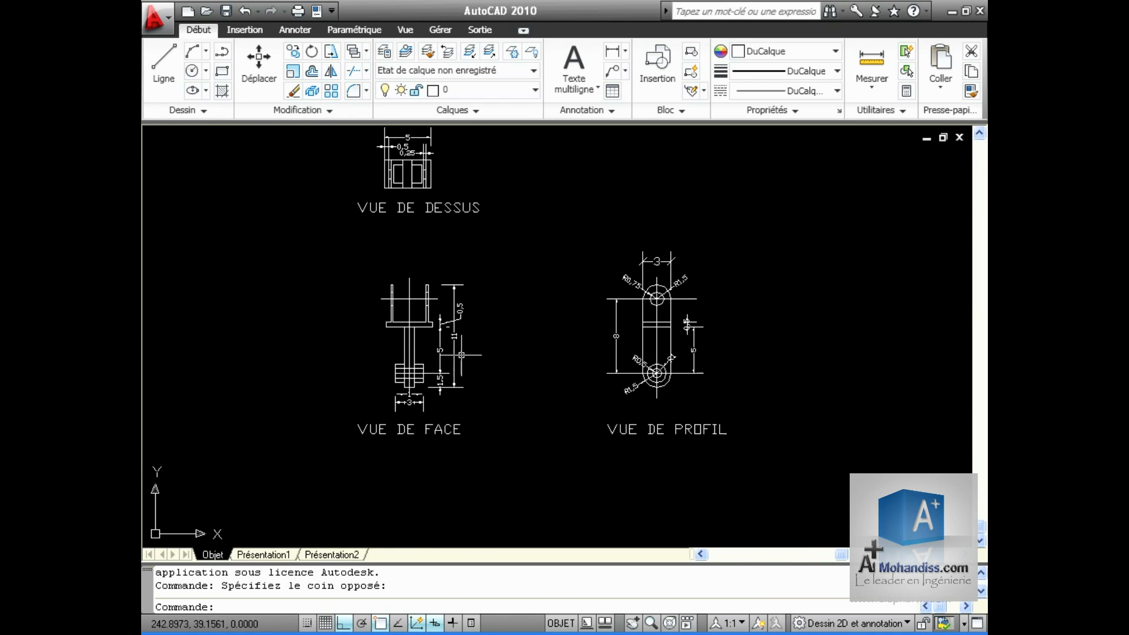
{"action": "scroll", "coordinate": [685, 357], "scroll_direction": "up", "scroll_amount": 5}
{"action": "scroll", "coordinate": [677, 395], "scroll_direction": "down", "scroll_amount": 5}
{"action": "middle_click_drag", "start_coordinate": [677, 434], "coordinate": [631, 413]}
{"action": "scroll", "coordinate": [631, 412], "scroll_direction": "up", "scroll_amount": 5}
{"action": "middle_click_drag", "start_coordinate": [673, 474], "coordinate": [615, 407]}
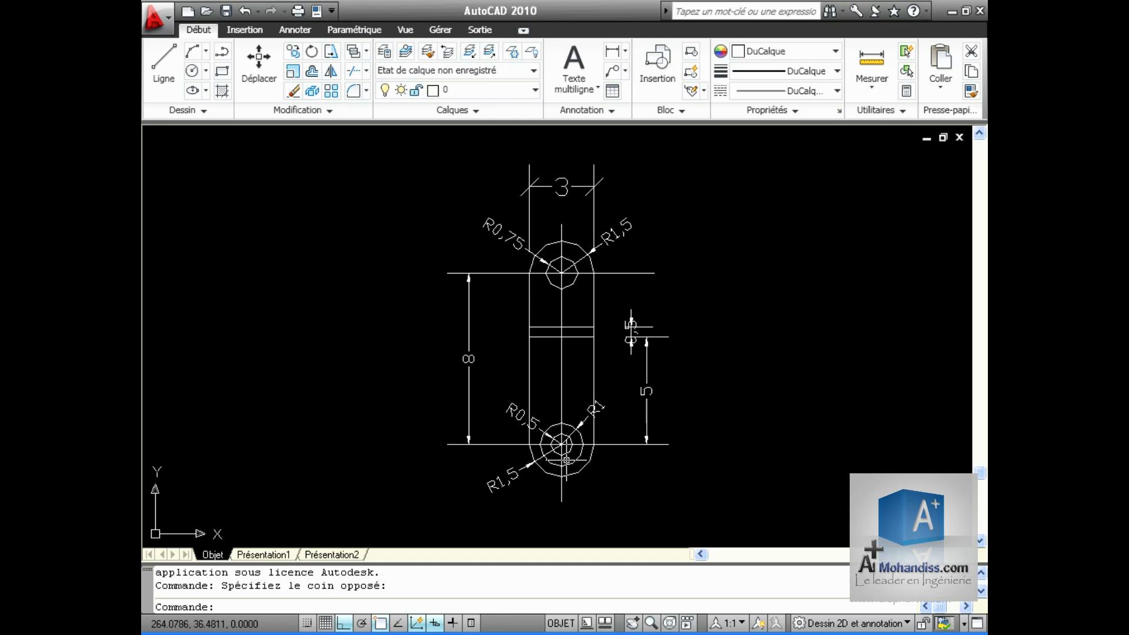
{"action": "mouse_move", "coordinate": [706, 449]}
{"action": "middle_mouse_down"}
{"action": "mouse_move", "coordinate": [531, 456]}
{"action": "mouse_move", "coordinate": [481, 441]}
{"action": "middle_mouse_up"}
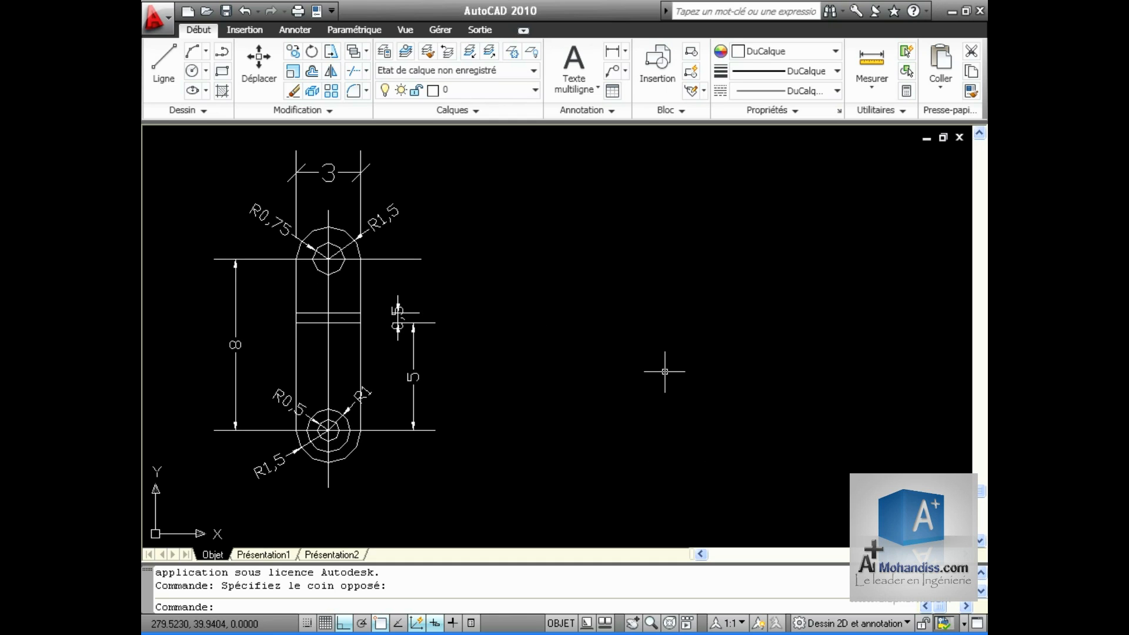
Draw a closed rectangle 8 high and 3 wide with lines in the empty area beside the dimensioned profile view
{"action": "left_click", "coordinate": [169, 54]}
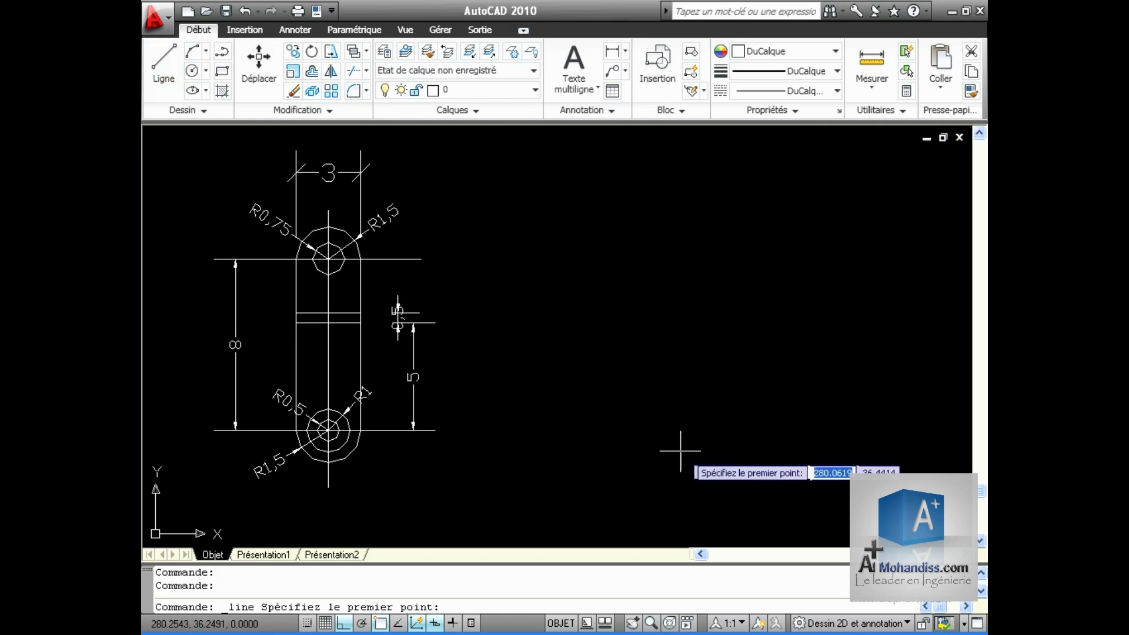
{"action": "left_click", "coordinate": [622, 430]}
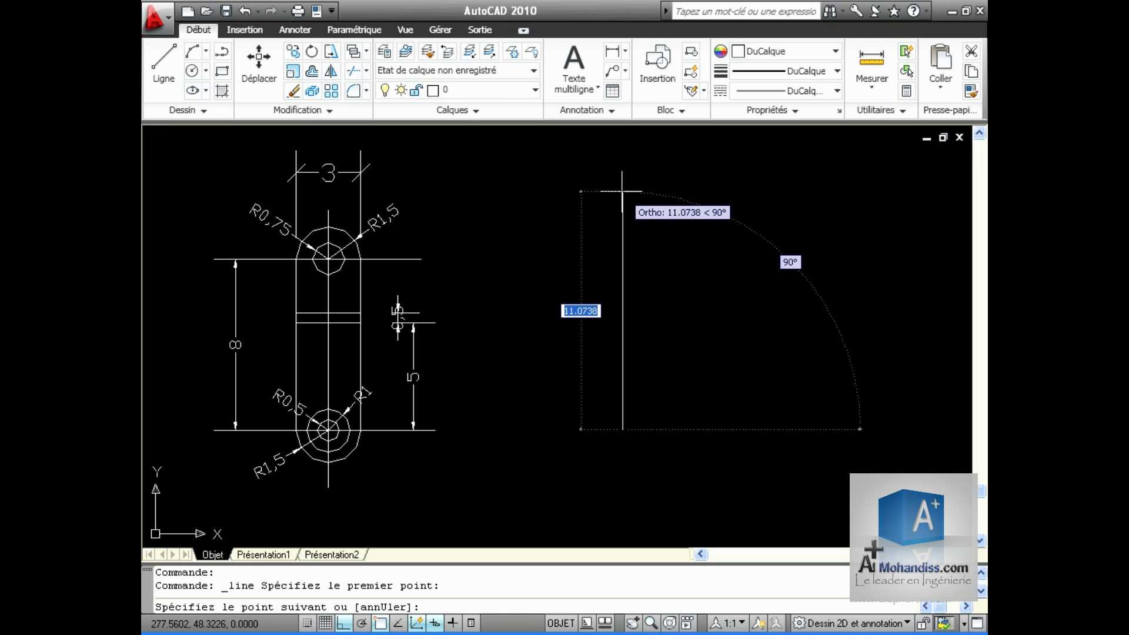
{"action": "type", "text": "8"}
{"action": "key", "text": "Return"}
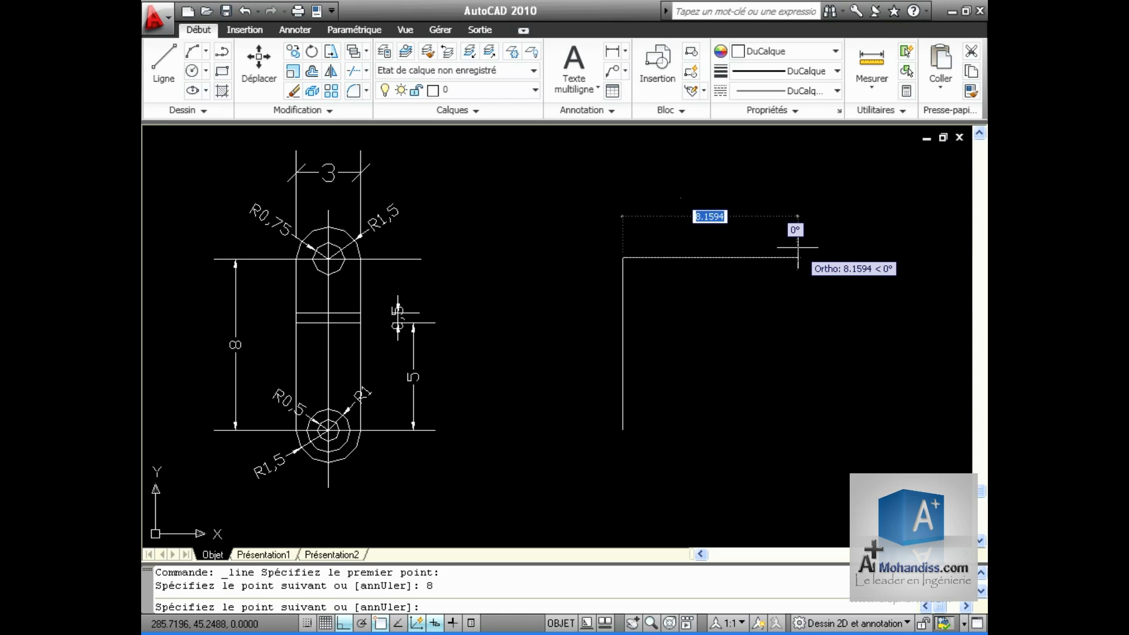
{"action": "type", "text": "3"}
{"action": "key", "text": "Return"}
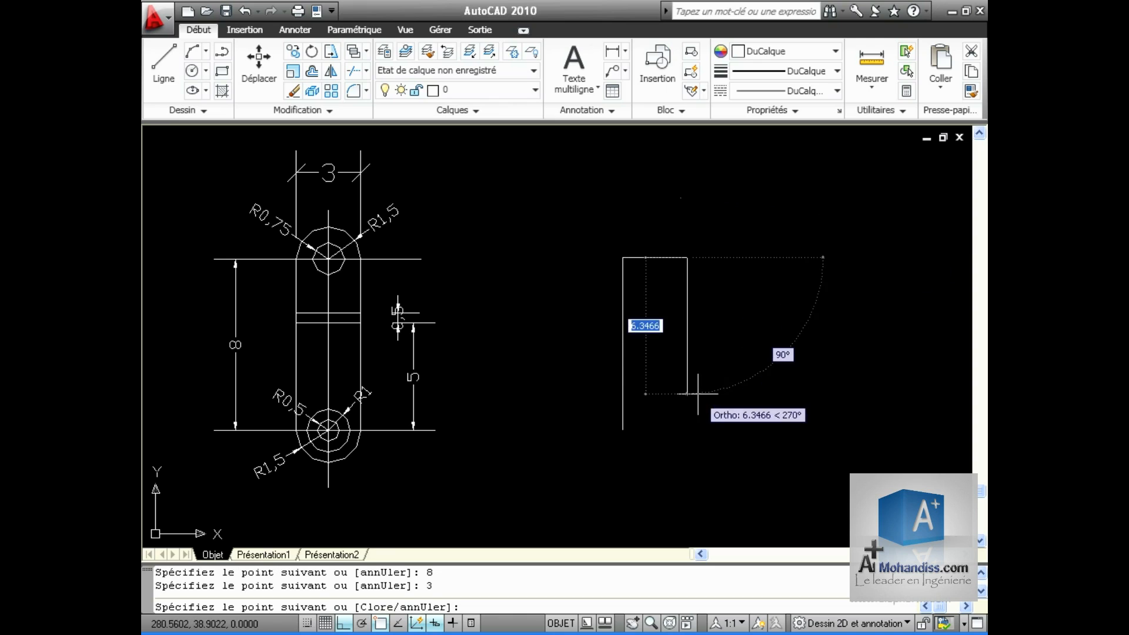
{"action": "type", "text": "8"}
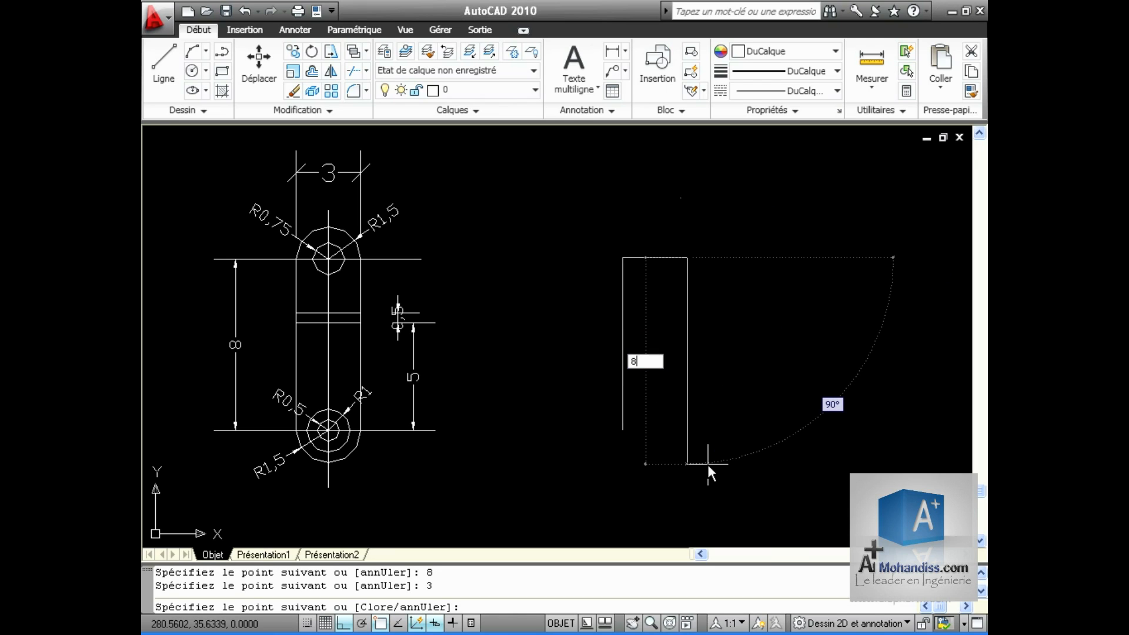
{"action": "key", "text": "Return"}
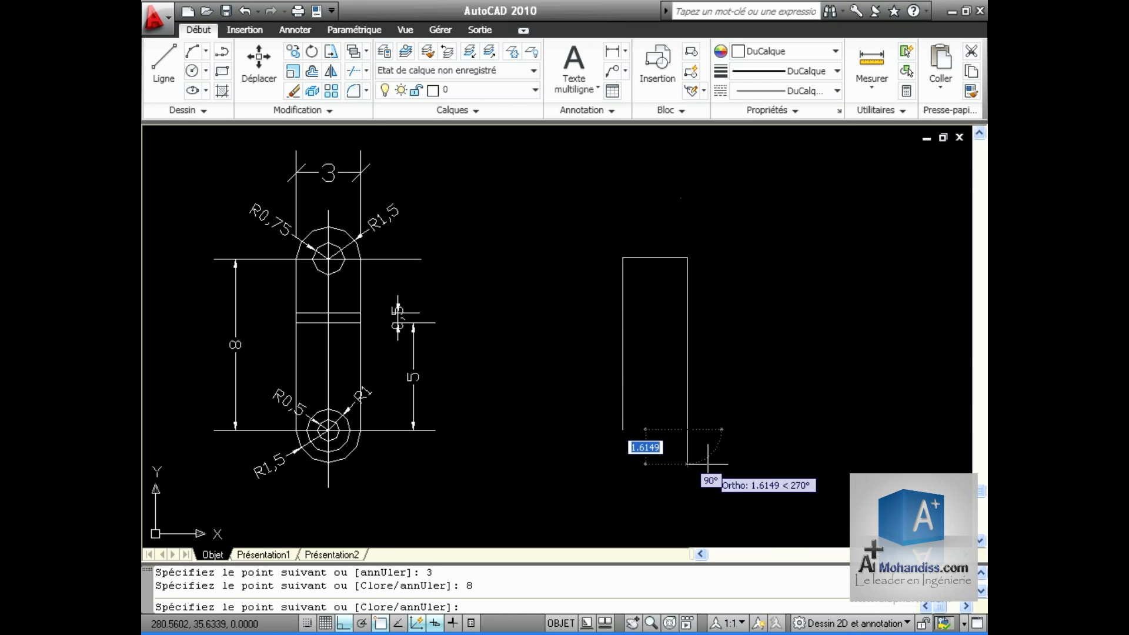
{"action": "key", "text": "Down"}
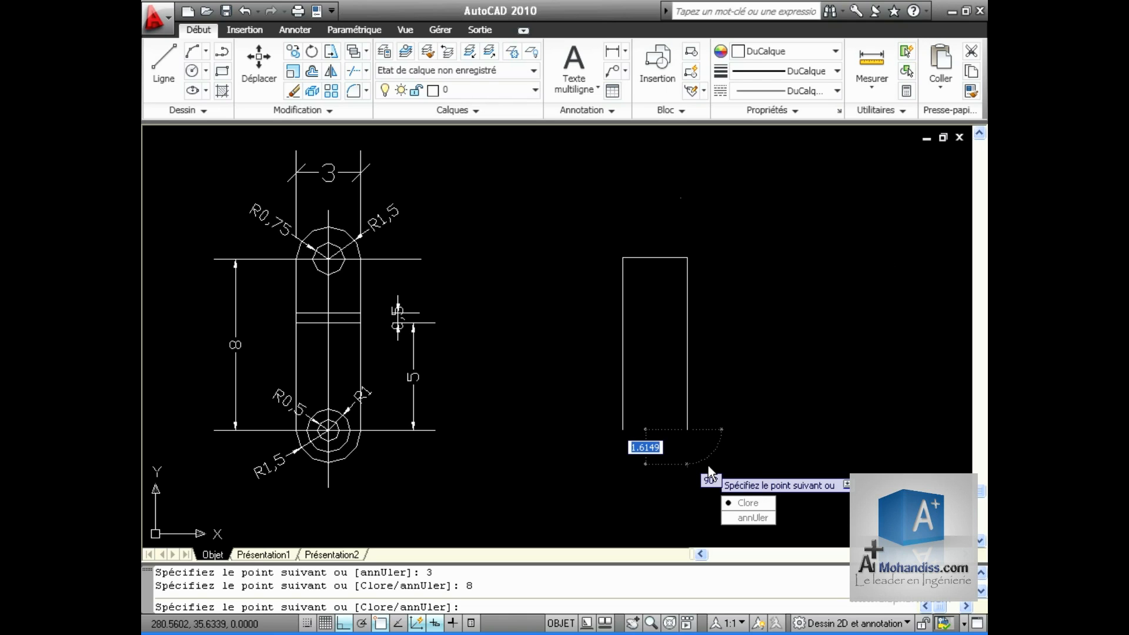
{"action": "key", "text": "Return"}
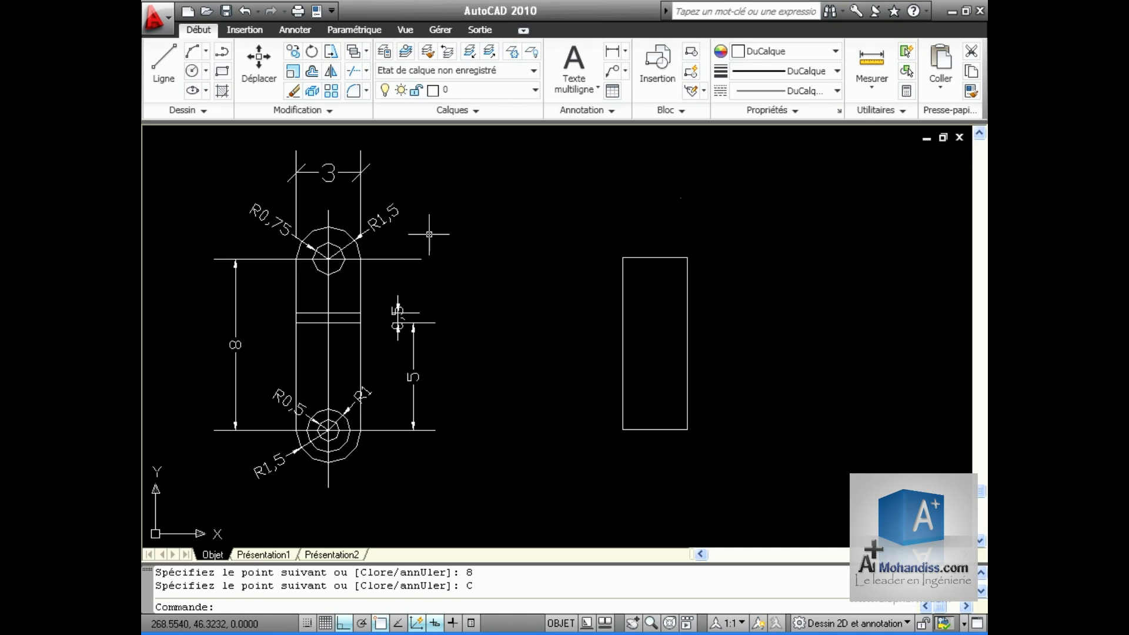
Enable the Milieu object snap and draw a circle of radius 1.5 centred on the midpoint of the rectangle's upper edge
{"action": "left_click", "coordinate": [192, 72]}
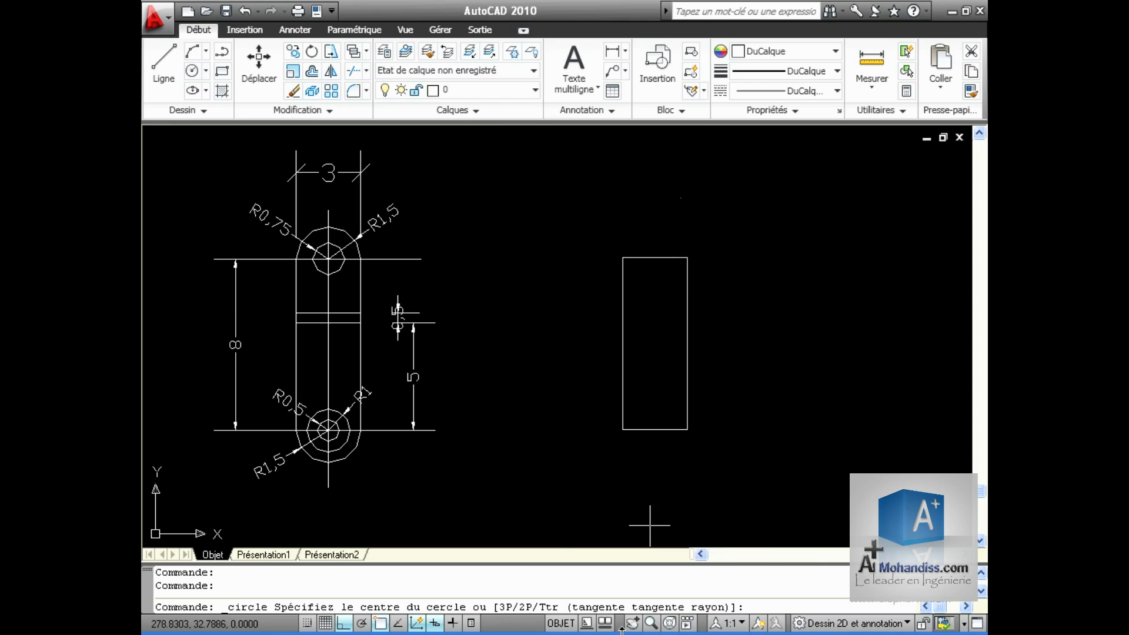
{"action": "right_click", "coordinate": [381, 625]}
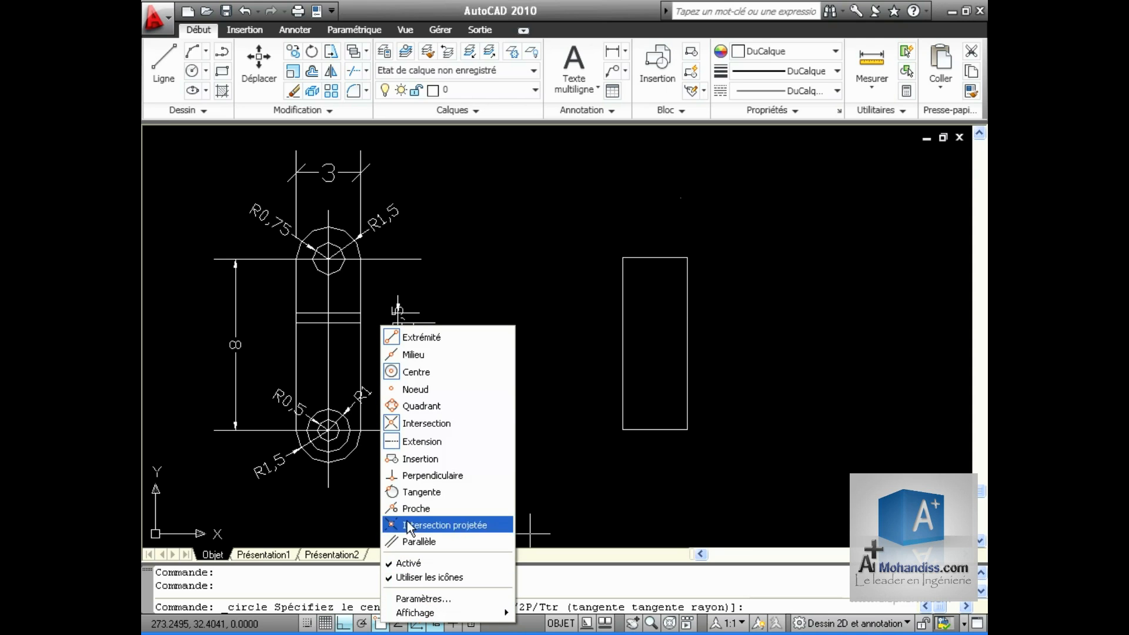
{"action": "left_click", "coordinate": [393, 355]}
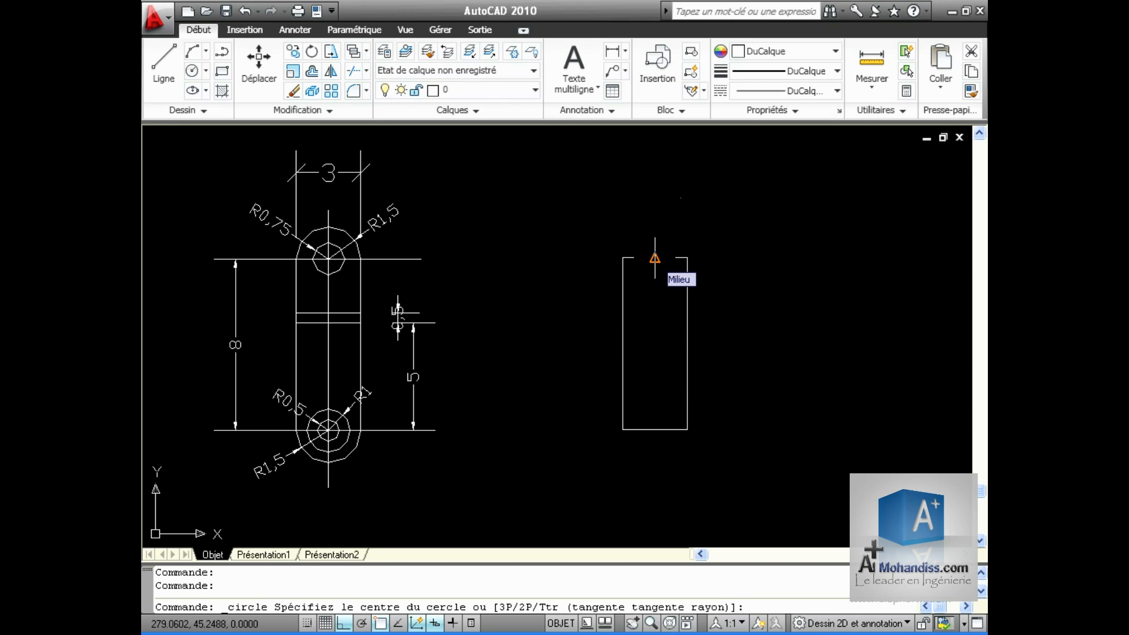
{"action": "left_click", "coordinate": [655, 258]}
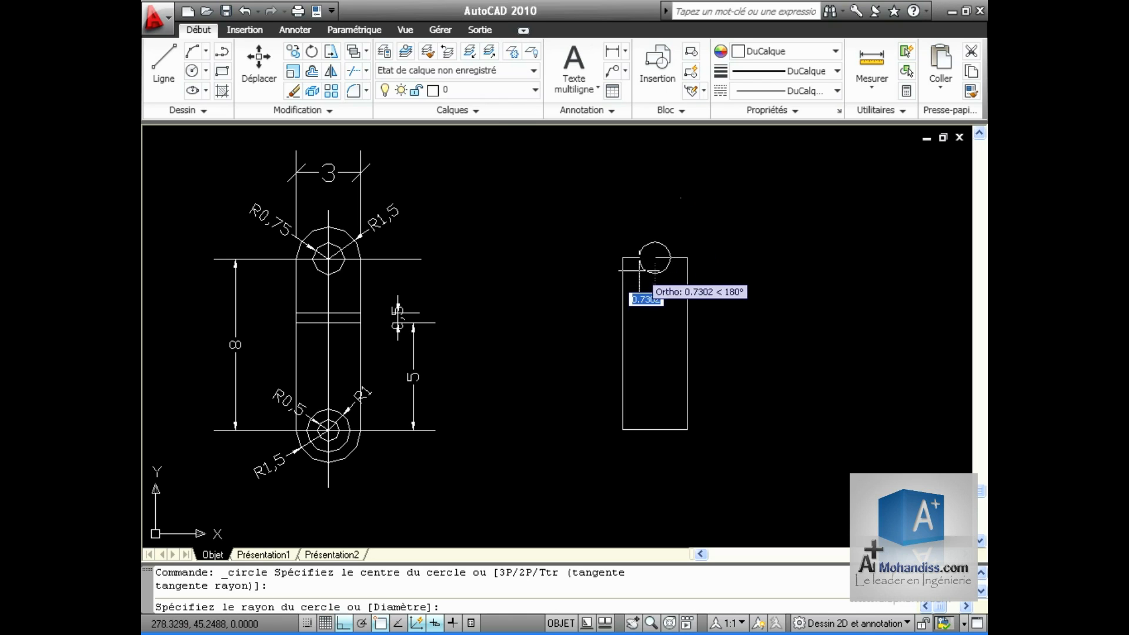
{"action": "type", "text": "1."}
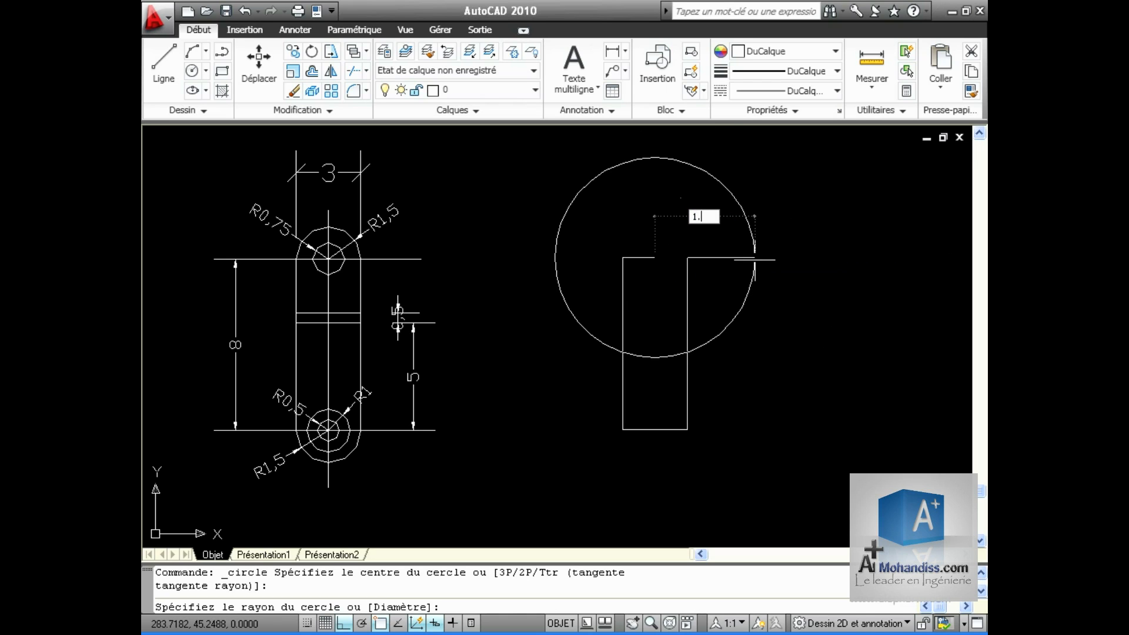
{"action": "type", "text": "5"}
{"action": "key", "text": "Return"}
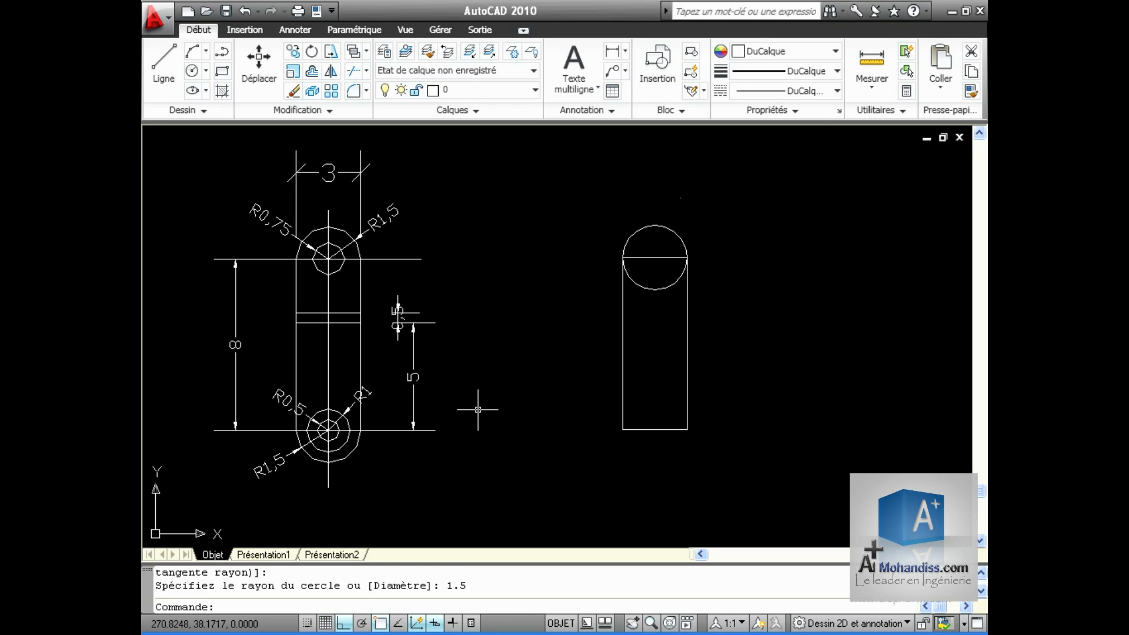
Draw a concentric circle of radius 0.75 inside the upper circle
{"action": "key", "text": "Return"}
{"action": "left_click", "coordinate": [655, 257]}
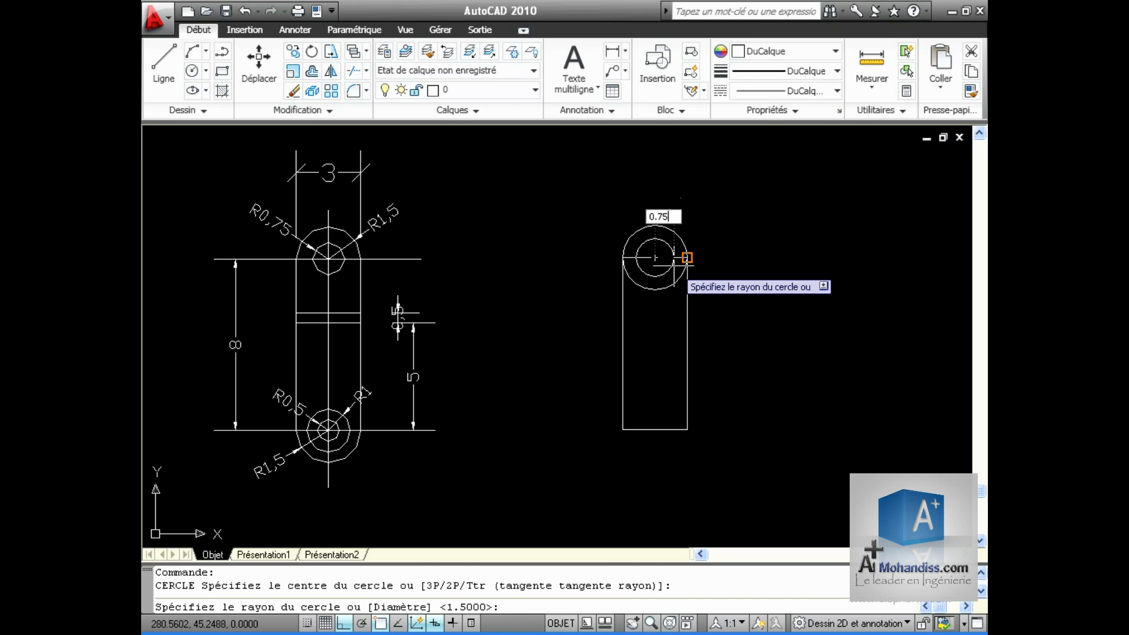
{"action": "key", "text": "Return"}
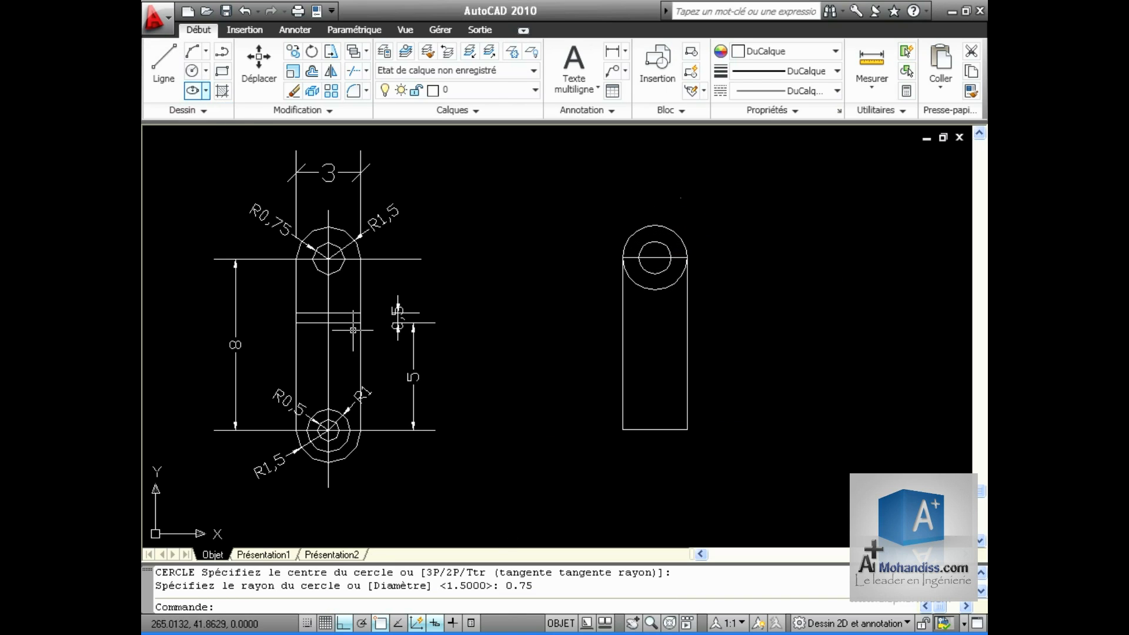
Draw a circle centred on the midpoint of the rectangle's lower edge, with its radius reaching the rectangle's corner
{"action": "left_click", "coordinate": [192, 70]}
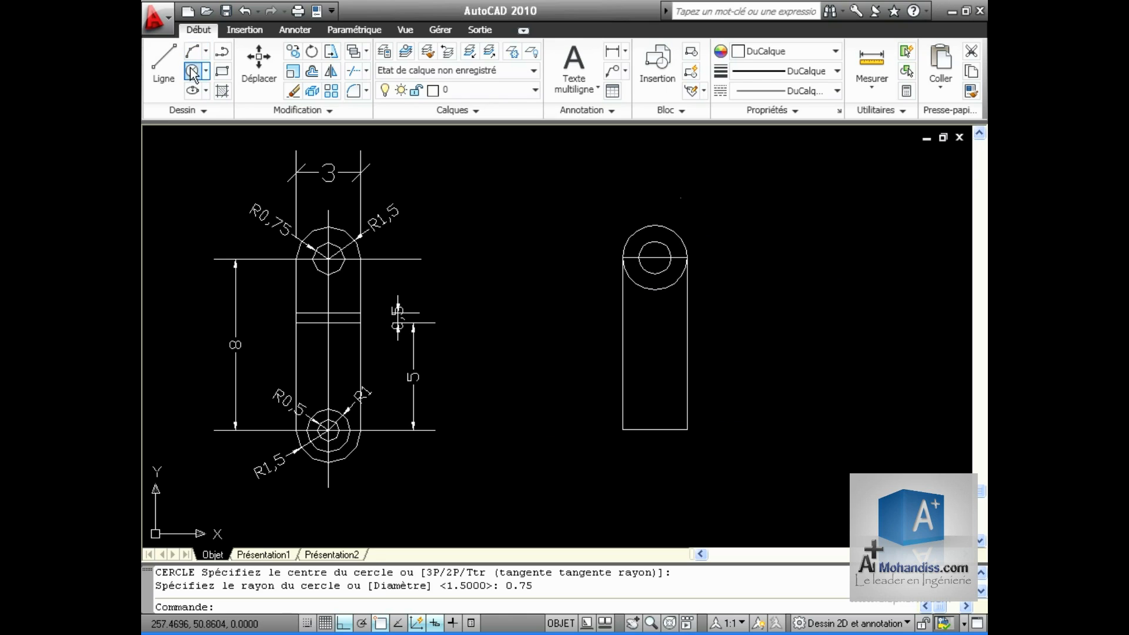
{"action": "left_click", "coordinate": [654, 429]}
{"action": "left_click", "coordinate": [687, 429]}
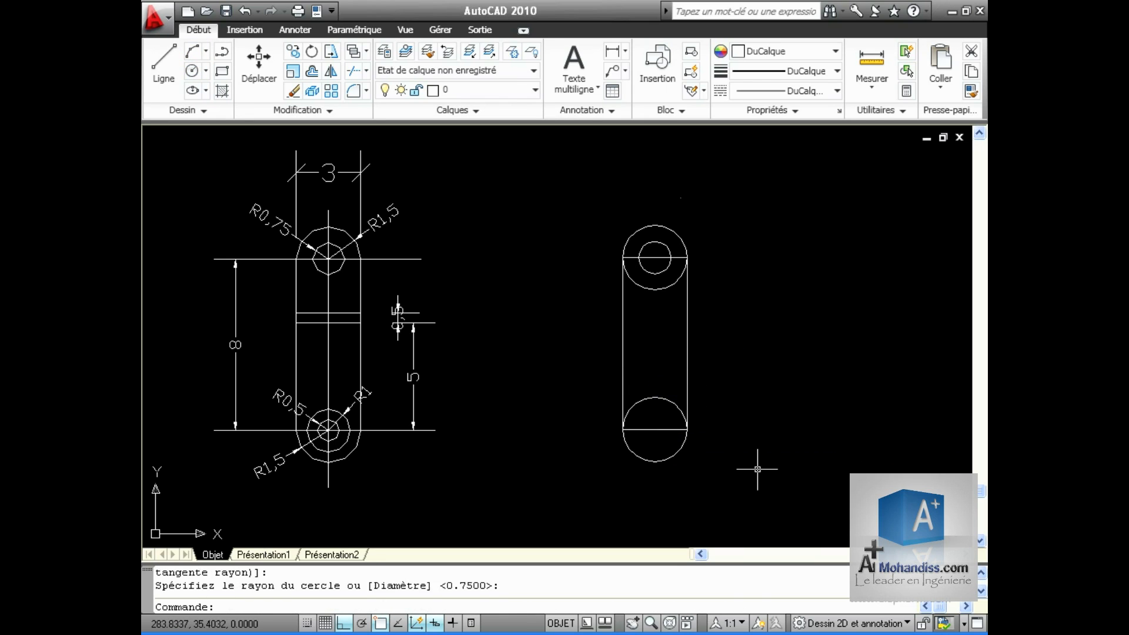
Draw two concentric circles of radius 0.5 and 1 inside the lower circle
{"action": "left_click", "coordinate": [193, 71]}
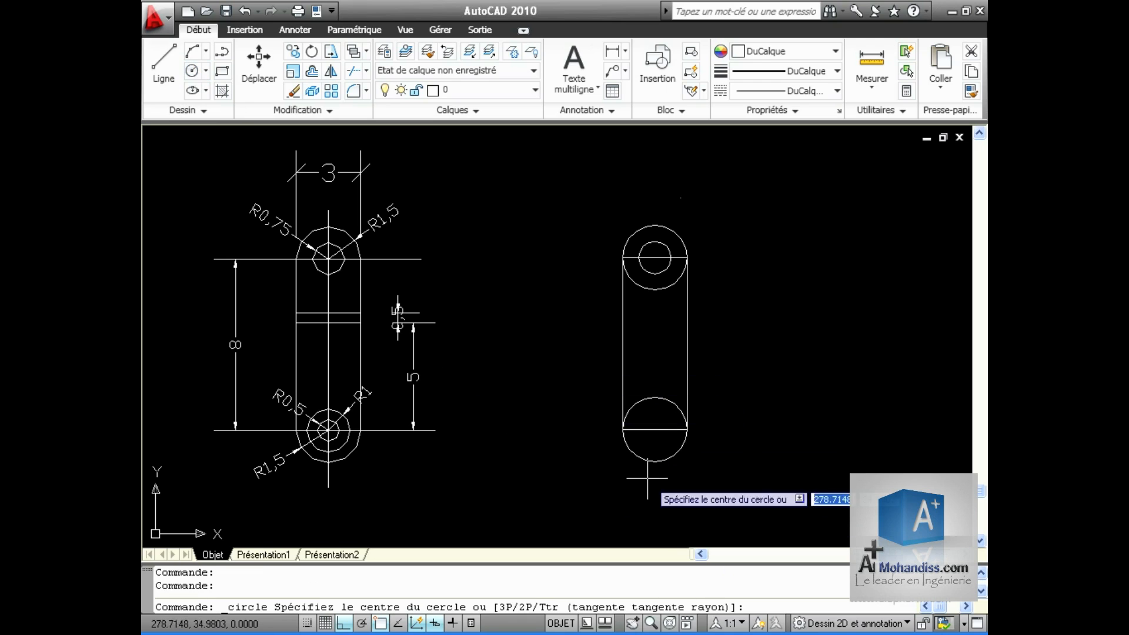
{"action": "left_click", "coordinate": [654, 430]}
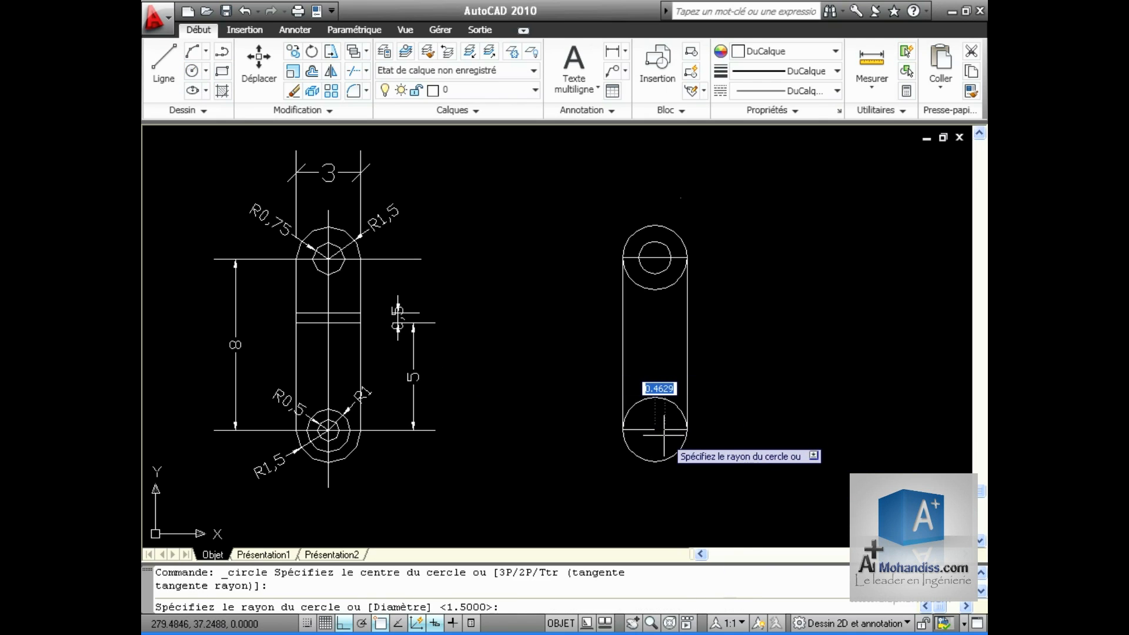
{"action": "type", "text": ".5"}
{"action": "key", "text": "Return"}
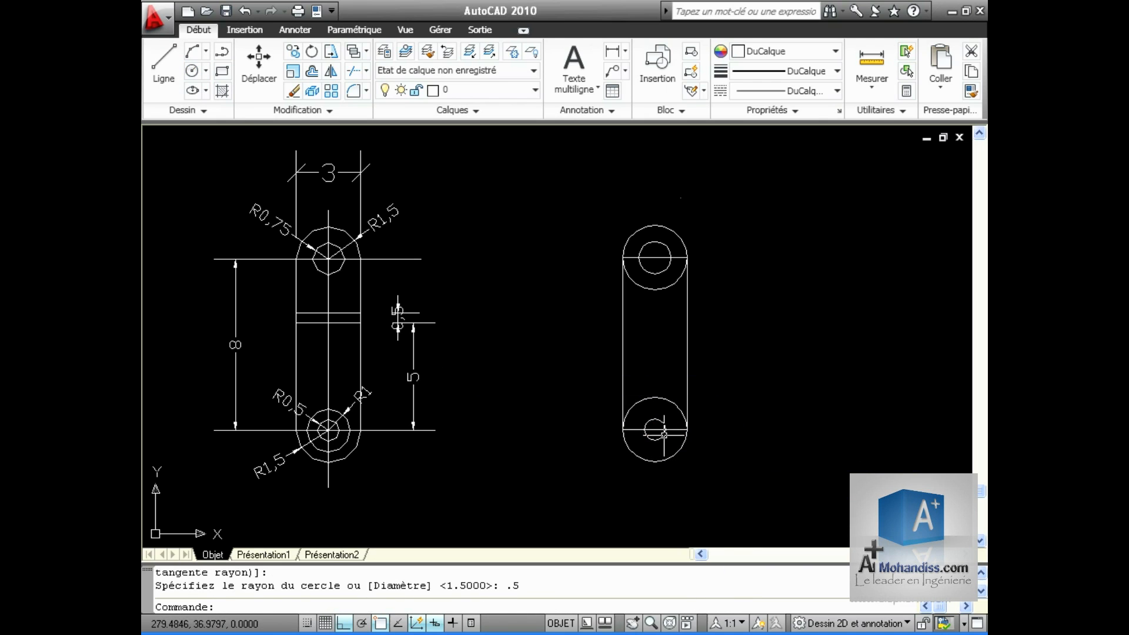
{"action": "left_click", "coordinate": [191, 71]}
{"action": "left_click", "coordinate": [655, 429]}
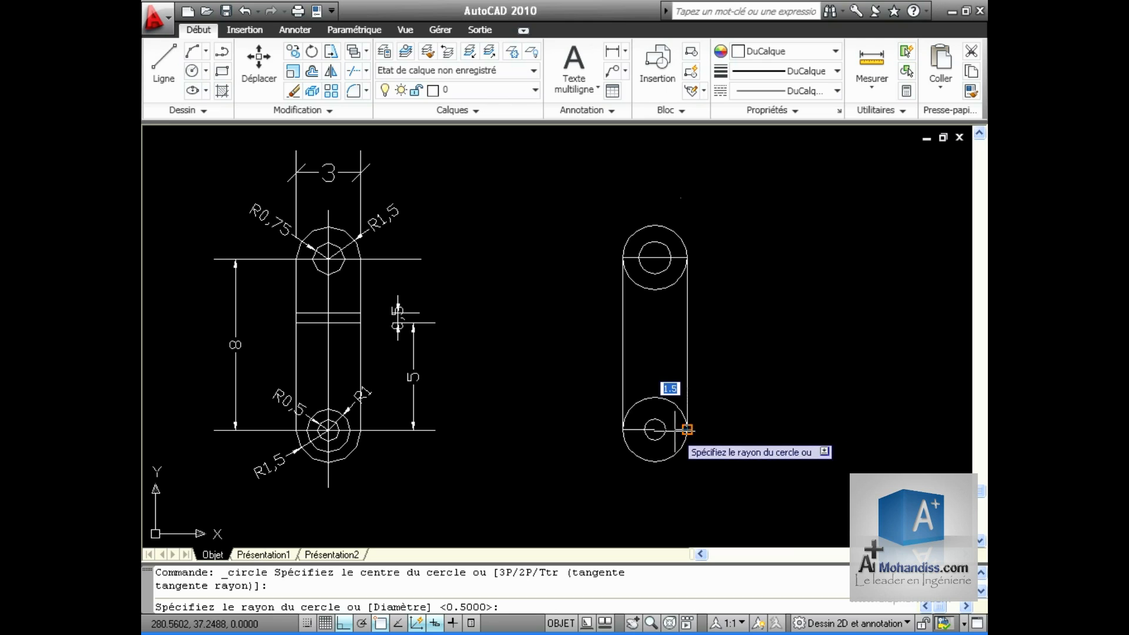
{"action": "key", "text": "Return"}
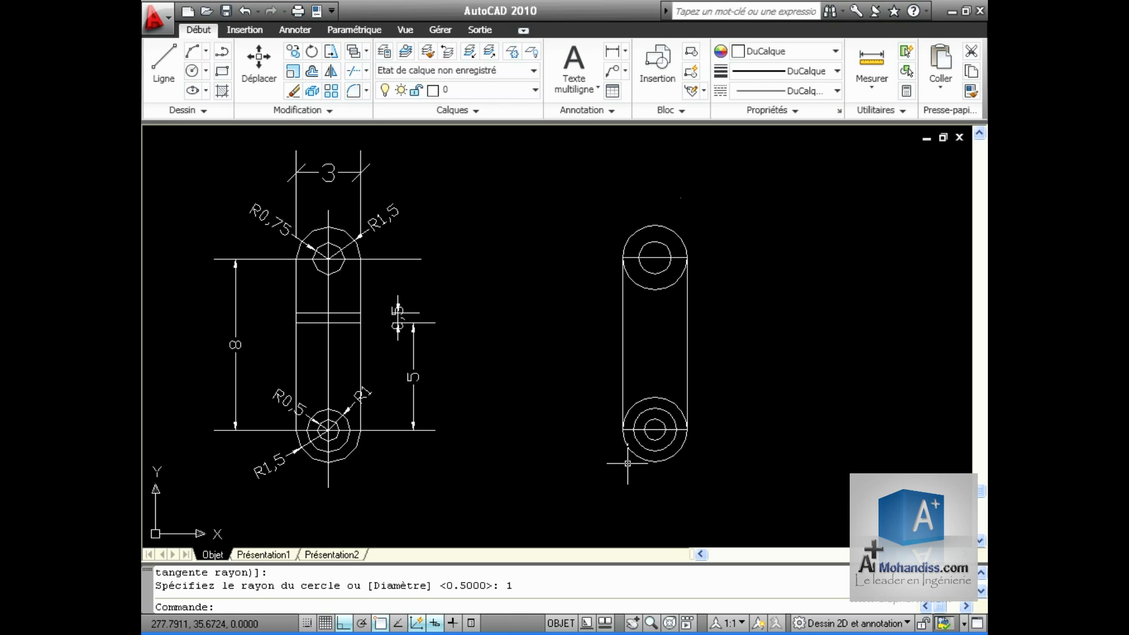
Trim away the lower half of the upper outer circle, using the rectangle's upper edge as the cutting edge
{"action": "left_click", "coordinate": [354, 72]}
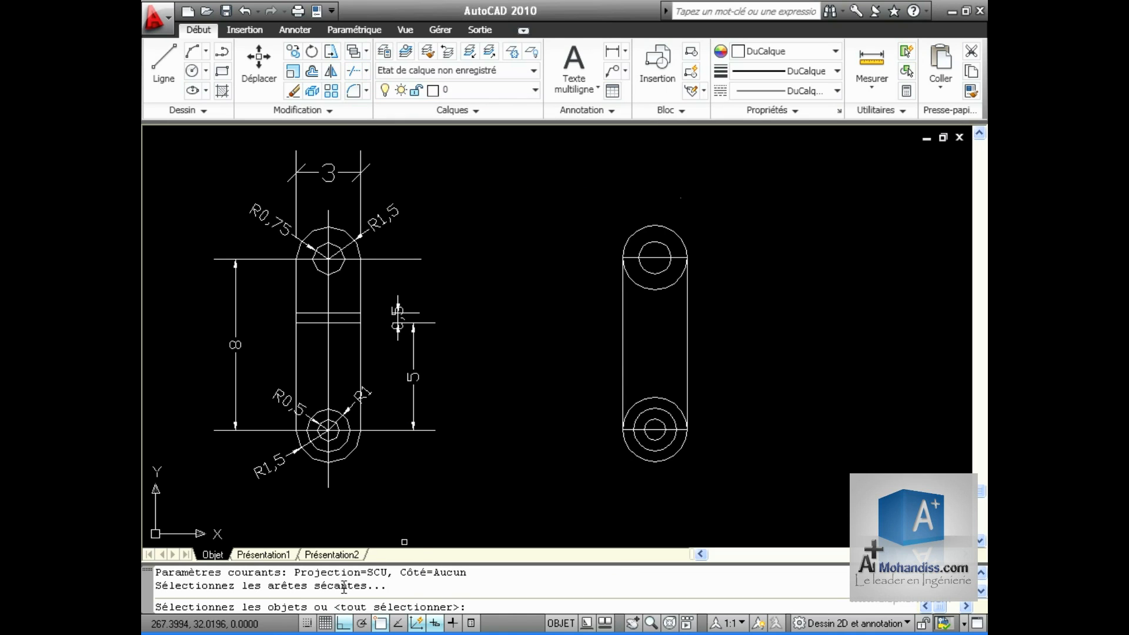
{"action": "left_click", "coordinate": [678, 257]}
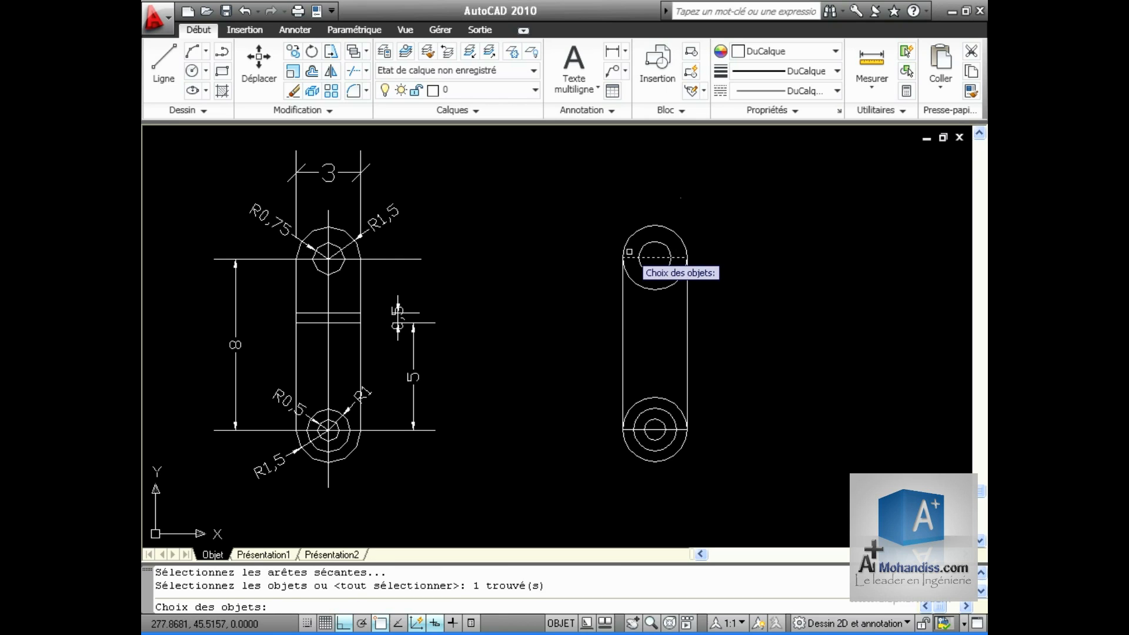
{"action": "key", "text": "Return"}
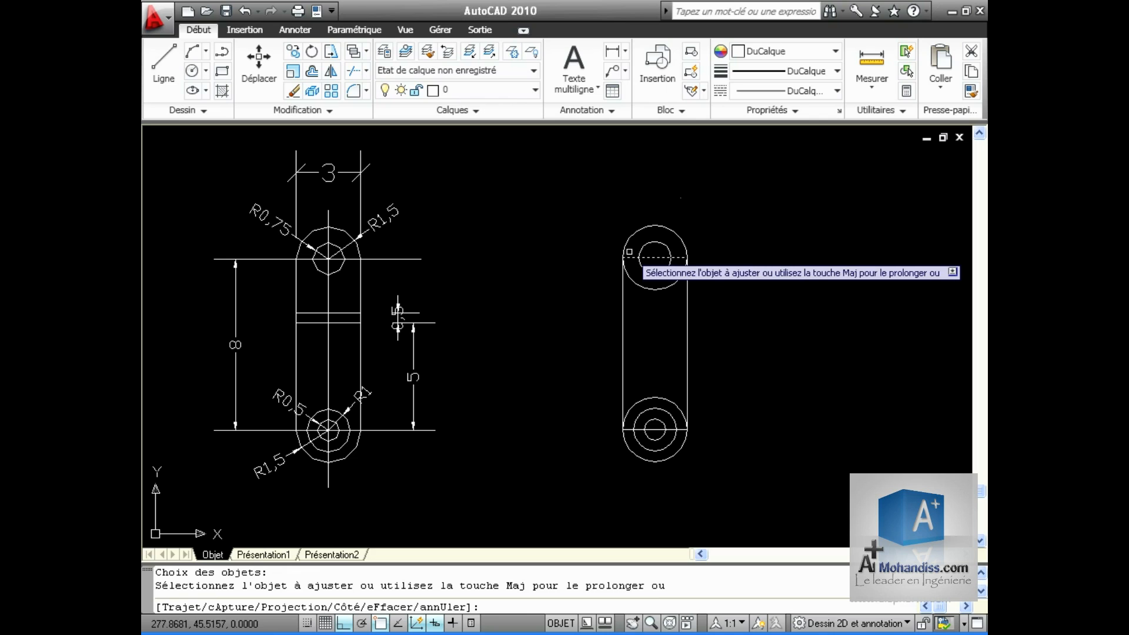
{"action": "left_click", "coordinate": [658, 288]}
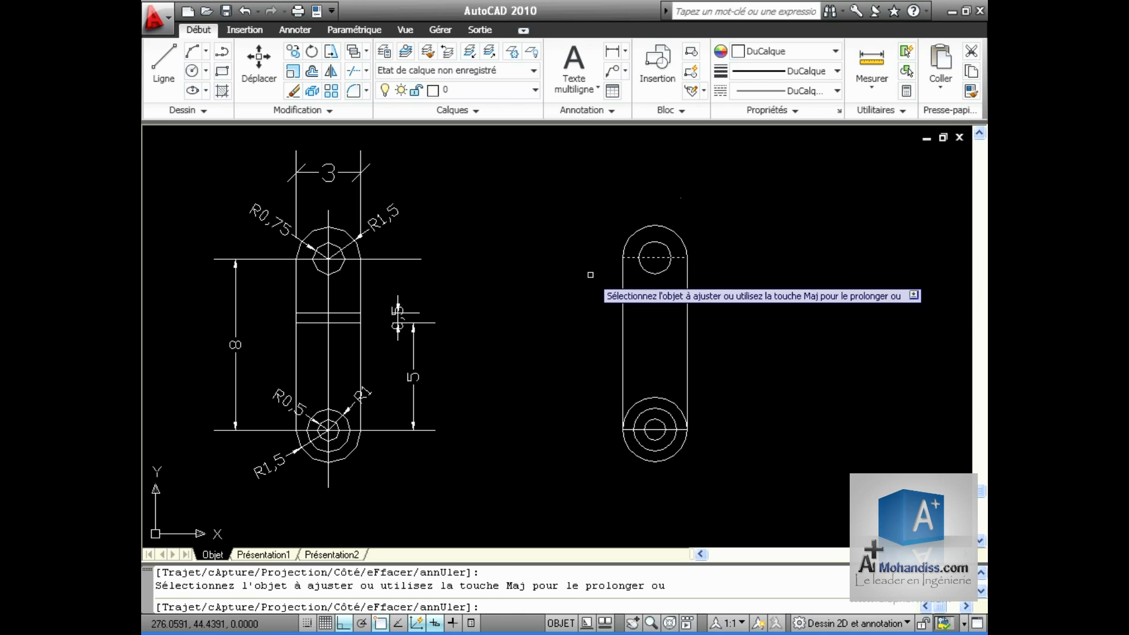
{"action": "key", "text": "Return"}
Trim away the upper half of the lower outer circle, using the rectangle's lower edge as the cutting edge
{"action": "key", "text": "Return"}
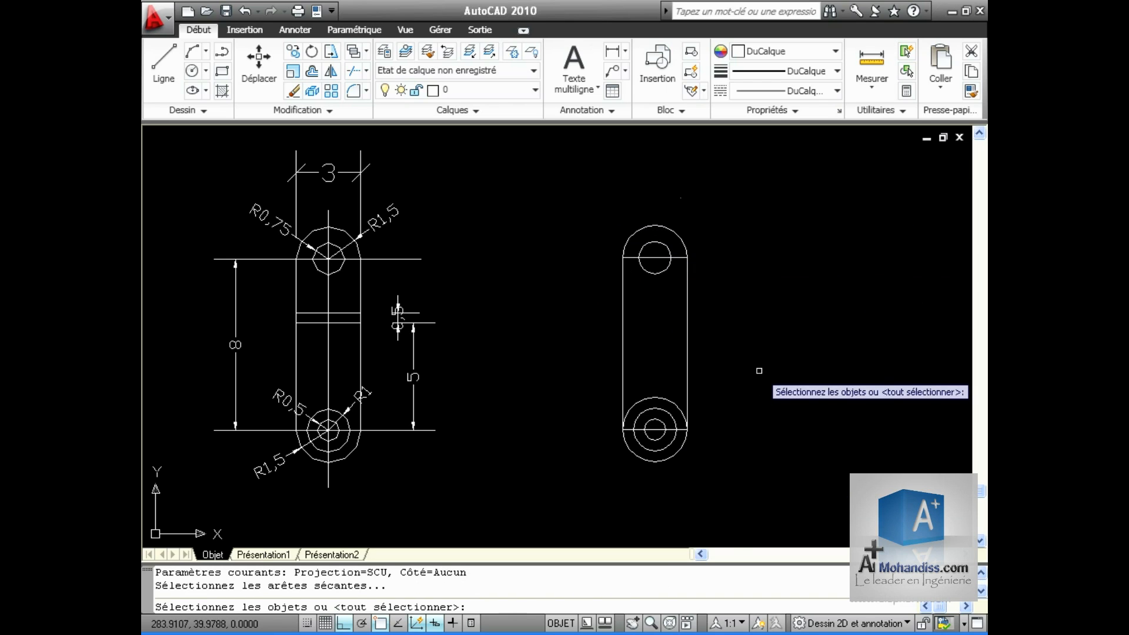
{"action": "left_click", "coordinate": [683, 430]}
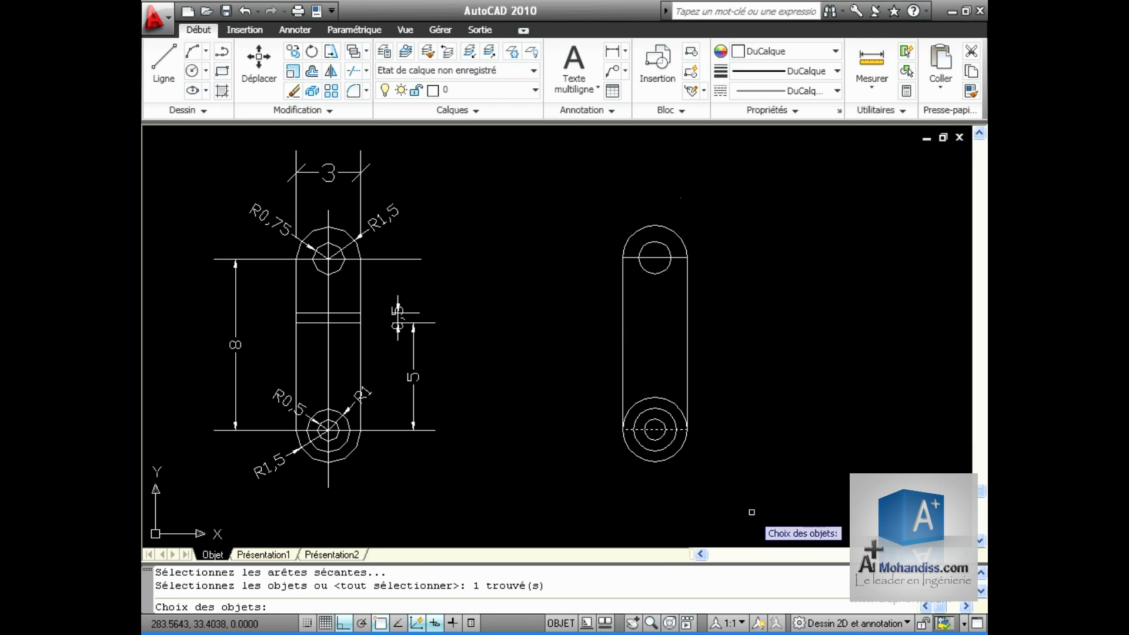
{"action": "key", "text": "Return"}
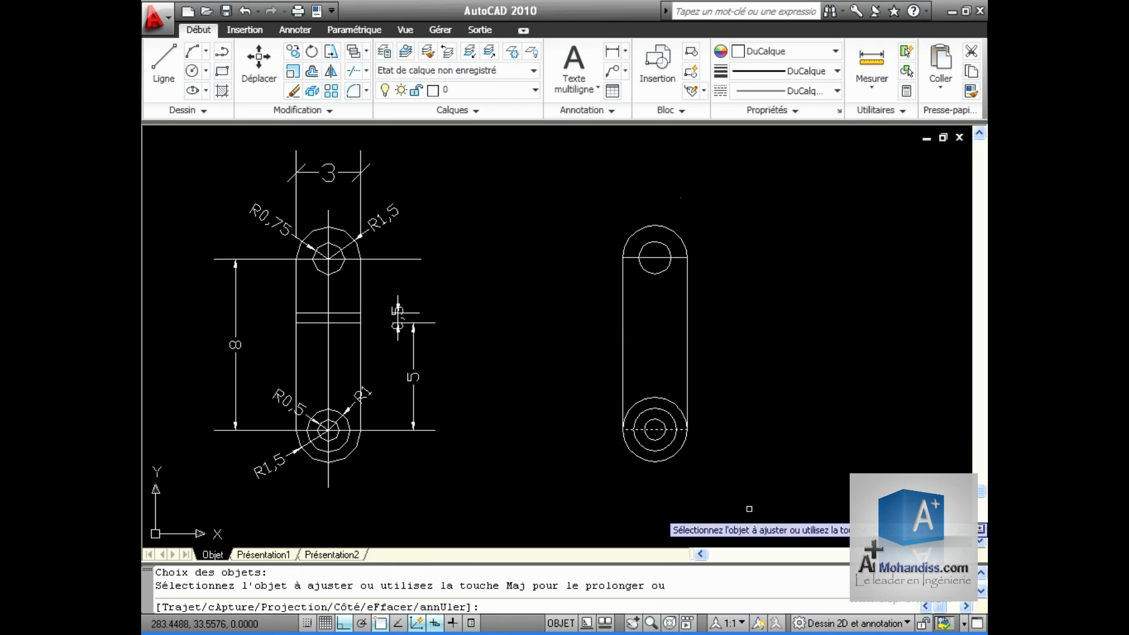
{"action": "left_click", "coordinate": [666, 400]}
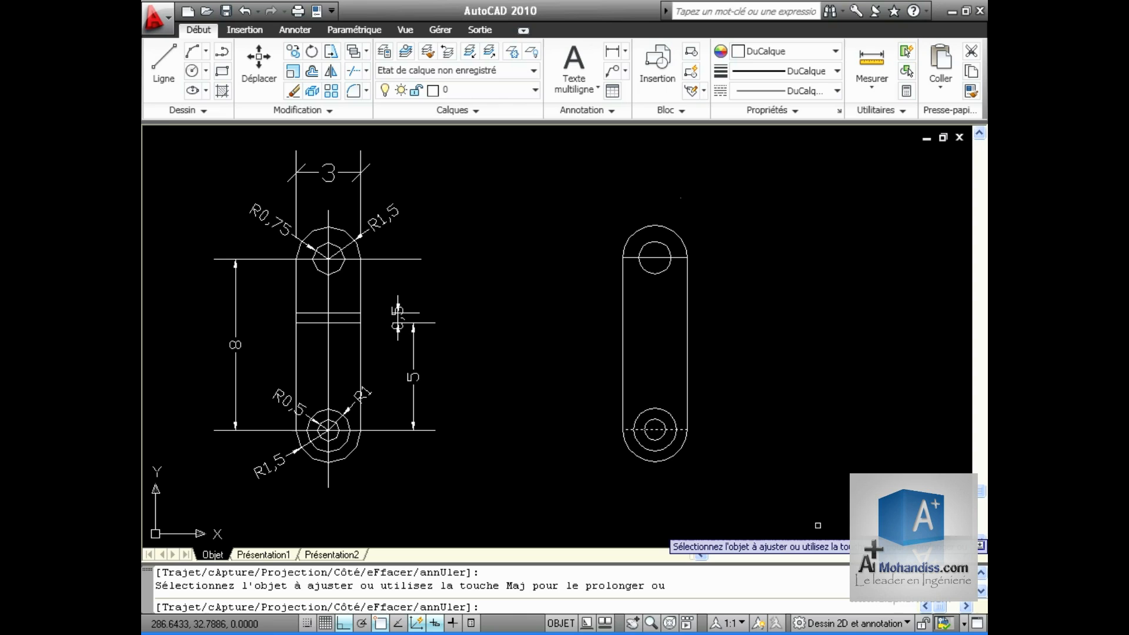
{"action": "key", "text": "Escape"}
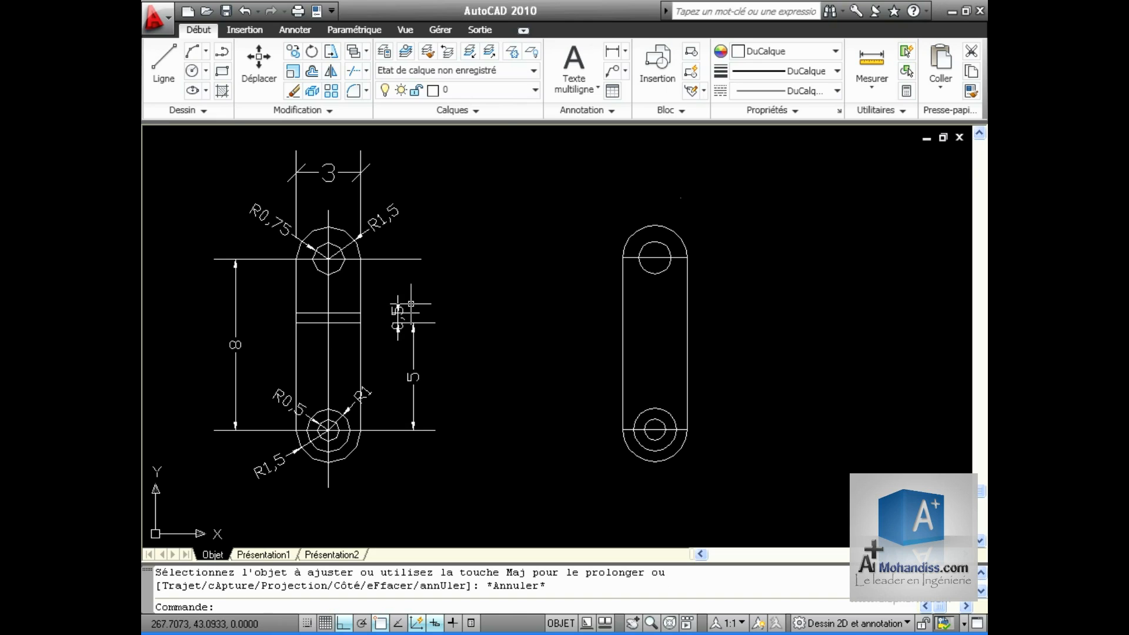
Draw a construction line offset 5 above the rectangle's lower edge in the redrawn profile
{"action": "left_click", "coordinate": [203, 111]}
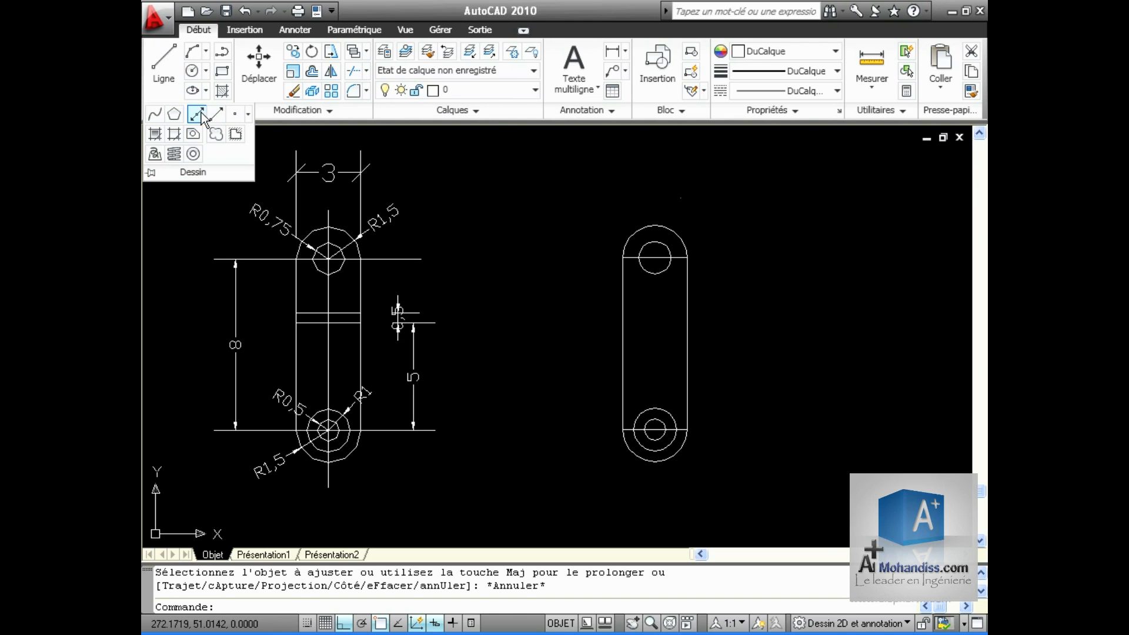
{"action": "left_click", "coordinate": [198, 114]}
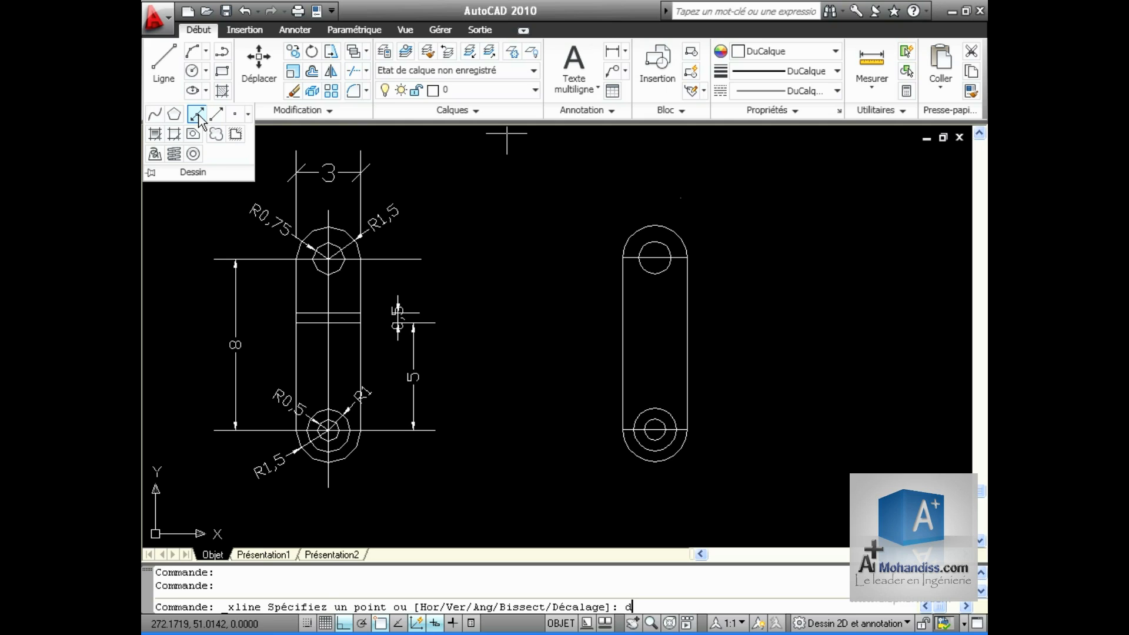
{"action": "key", "text": "Return"}
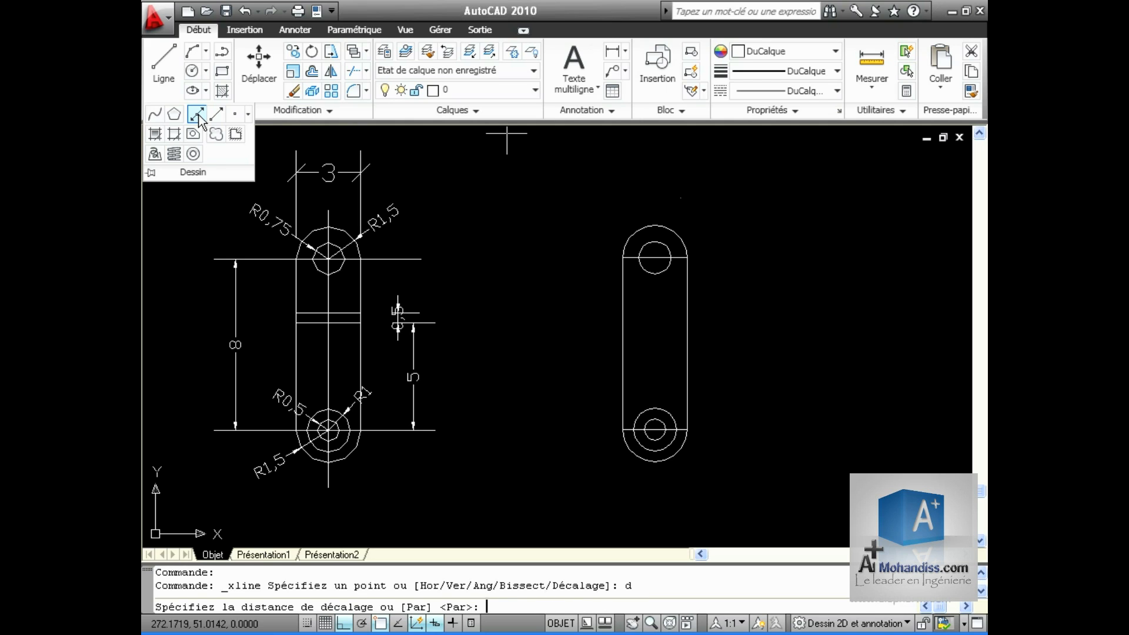
{"action": "type", "text": "5"}
{"action": "key", "text": "Return"}
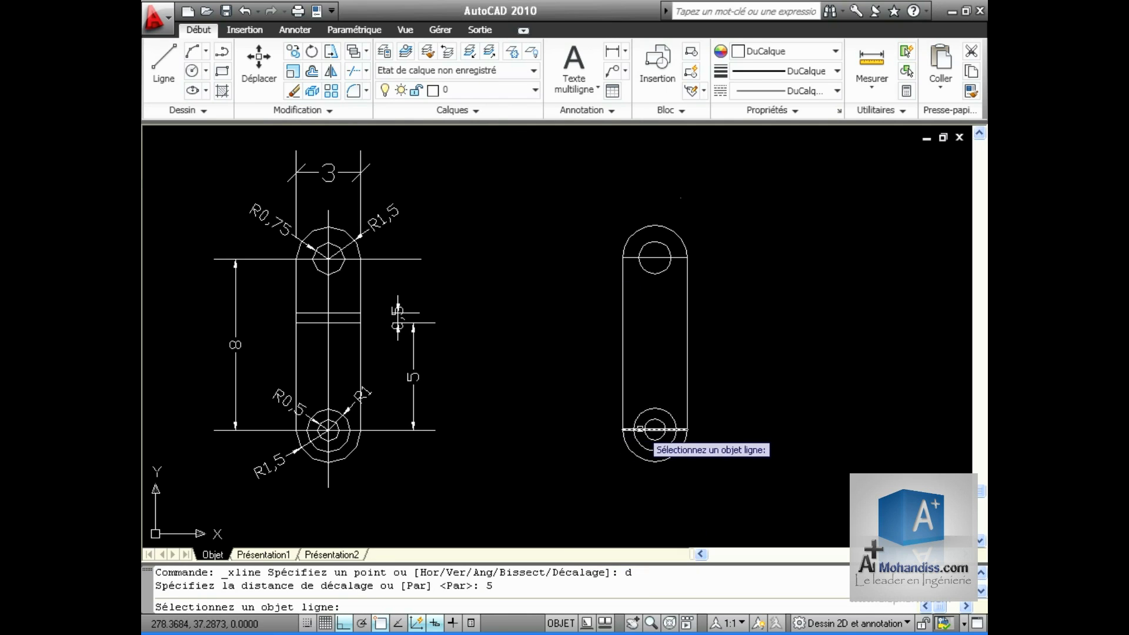
{"action": "left_click", "coordinate": [629, 430]}
{"action": "left_click", "coordinate": [642, 319]}
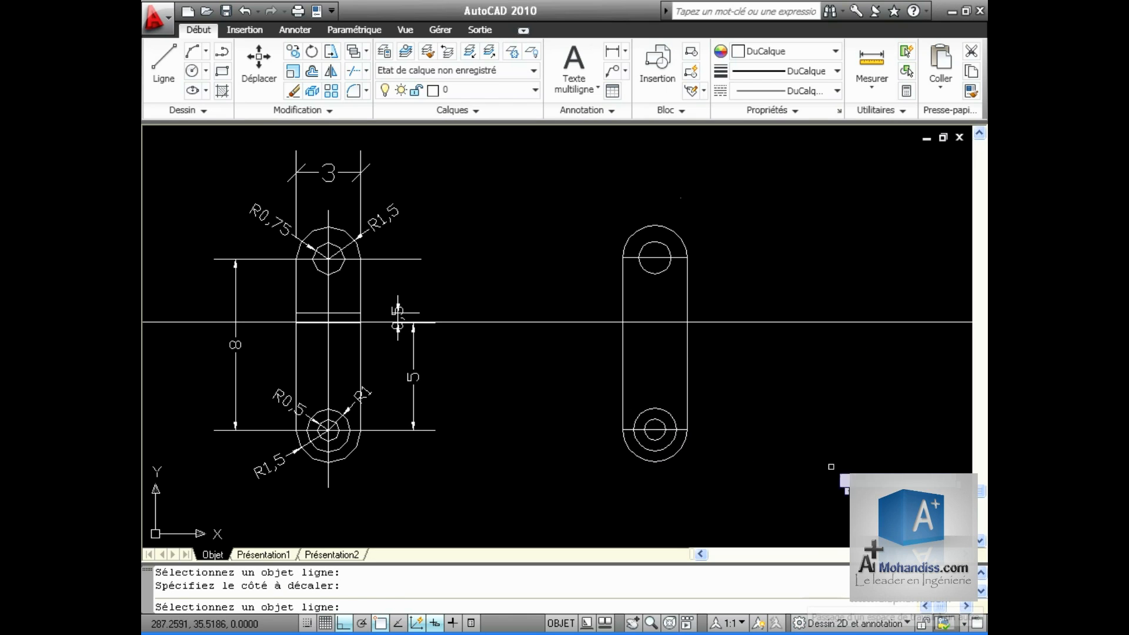
{"action": "key", "text": "Return"}
Add a second construction line offset 0.5 above the horizontal construction line
{"action": "key", "text": "Return"}
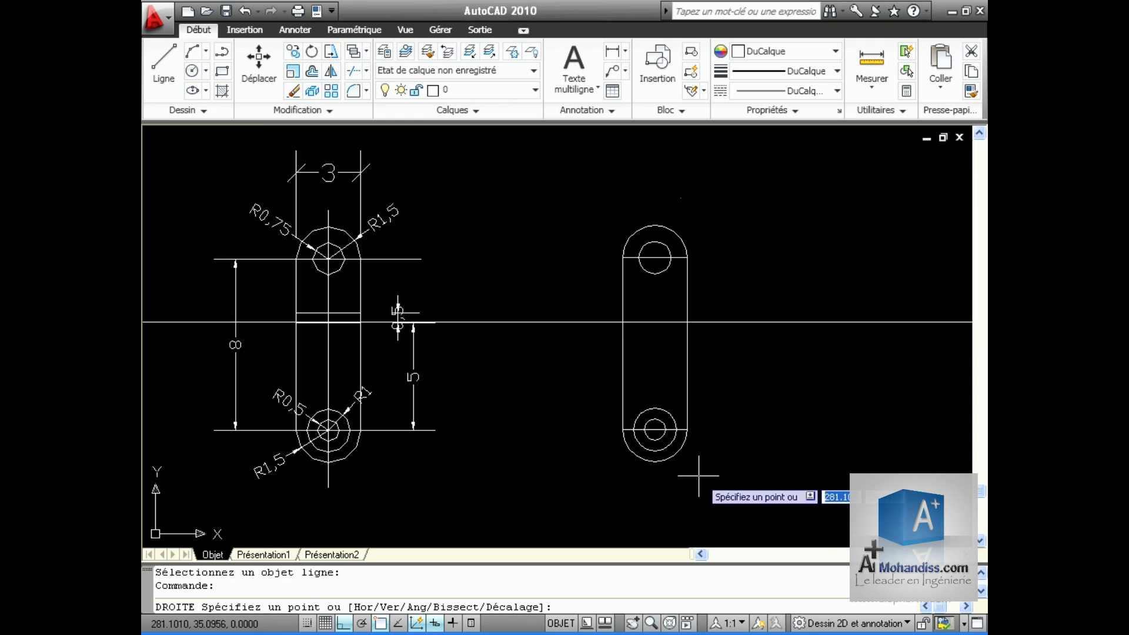
{"action": "type", "text": "d"}
{"action": "key", "text": "Return"}
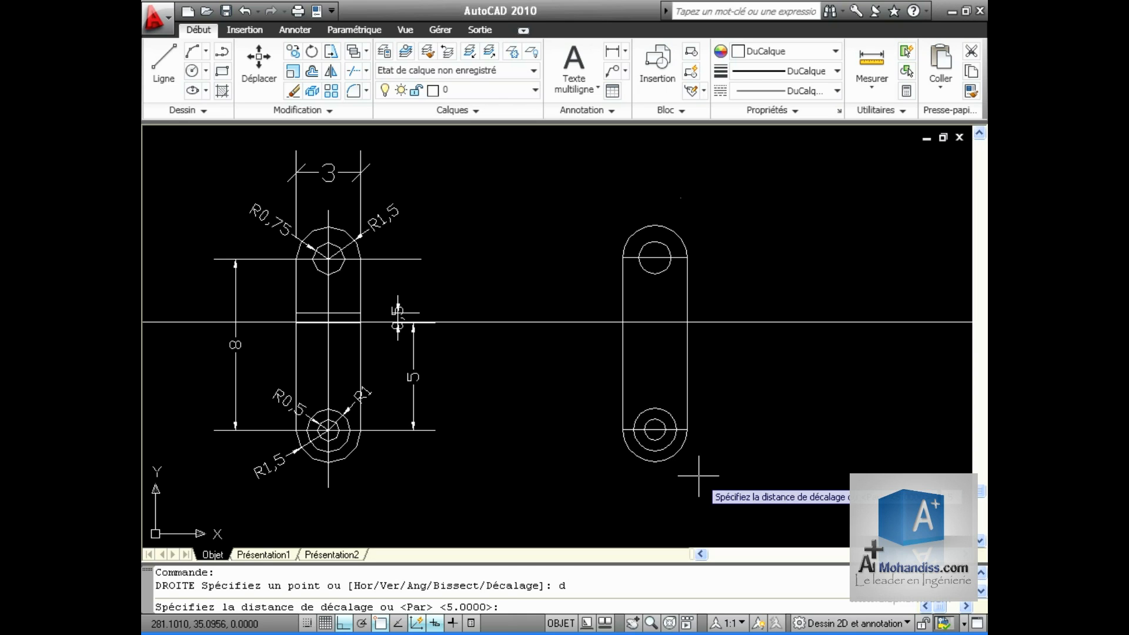
{"action": "key", "text": "Return"}
{"action": "left_click", "coordinate": [747, 322]}
{"action": "left_click", "coordinate": [752, 287]}
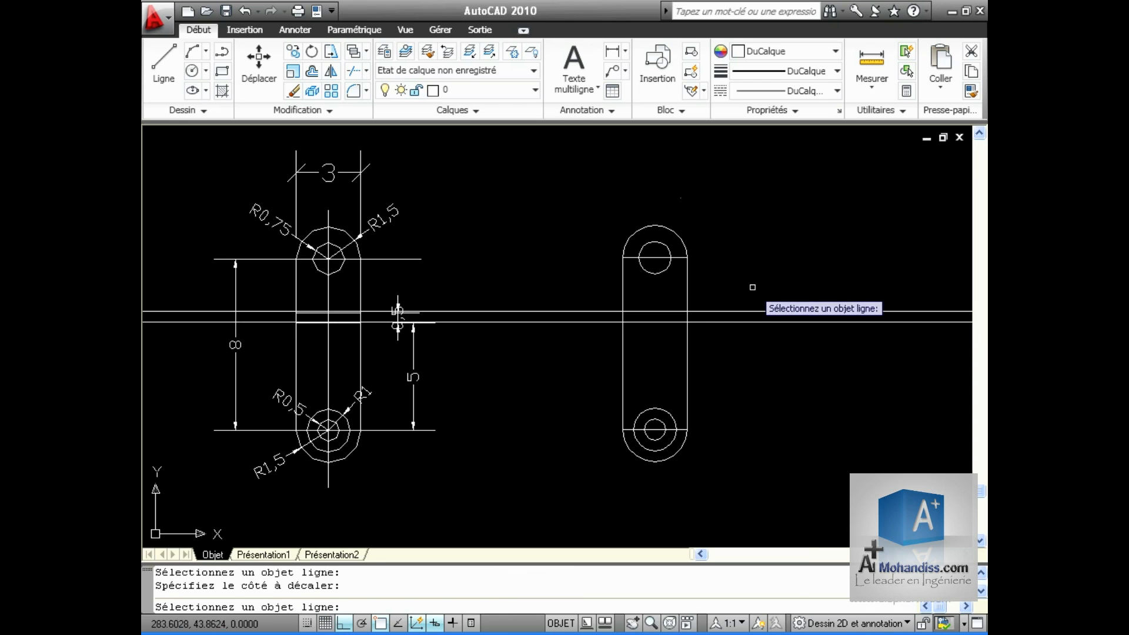
Trim both construction lines outside the rectangle, using its two vertical sides as cutting edges
{"action": "left_click", "coordinate": [352, 71]}
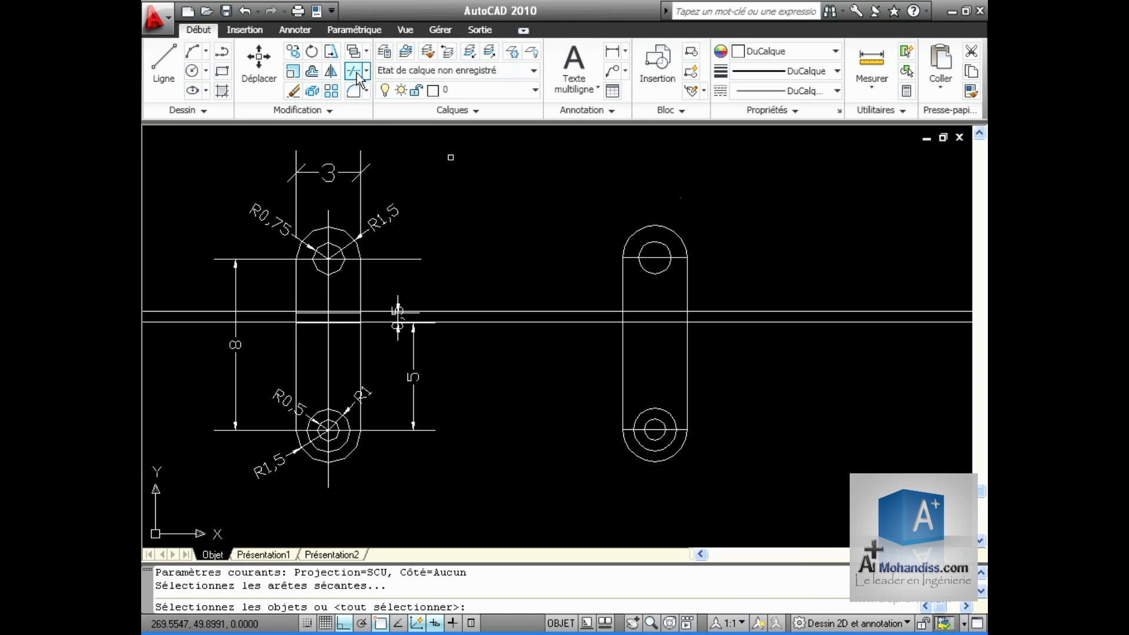
{"action": "left_click", "coordinate": [623, 349]}
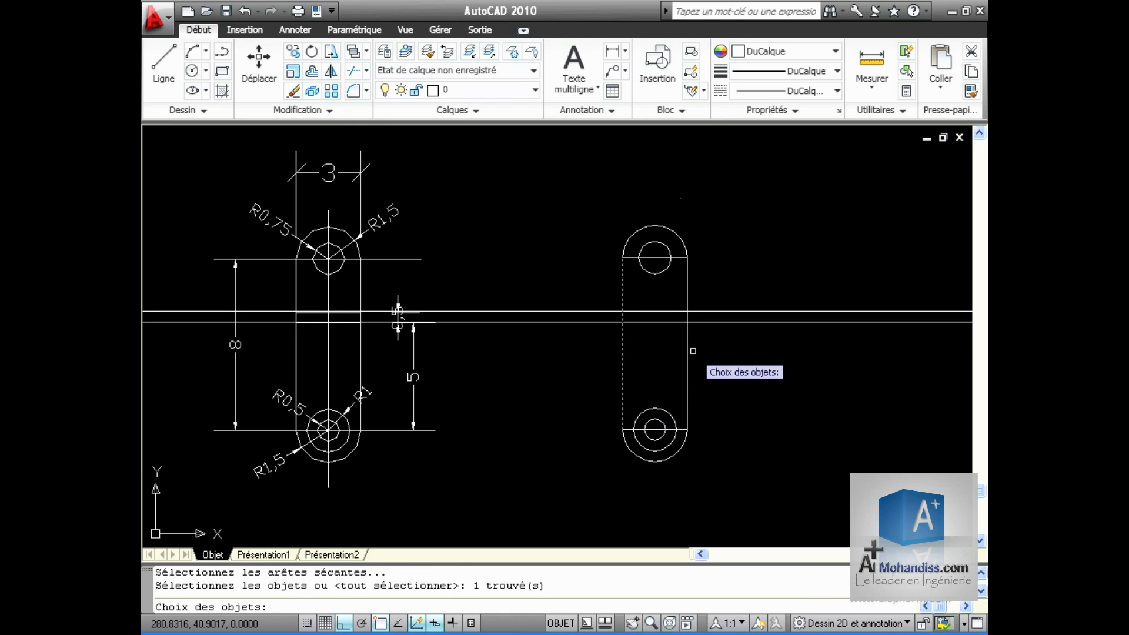
{"action": "left_click", "coordinate": [687, 352]}
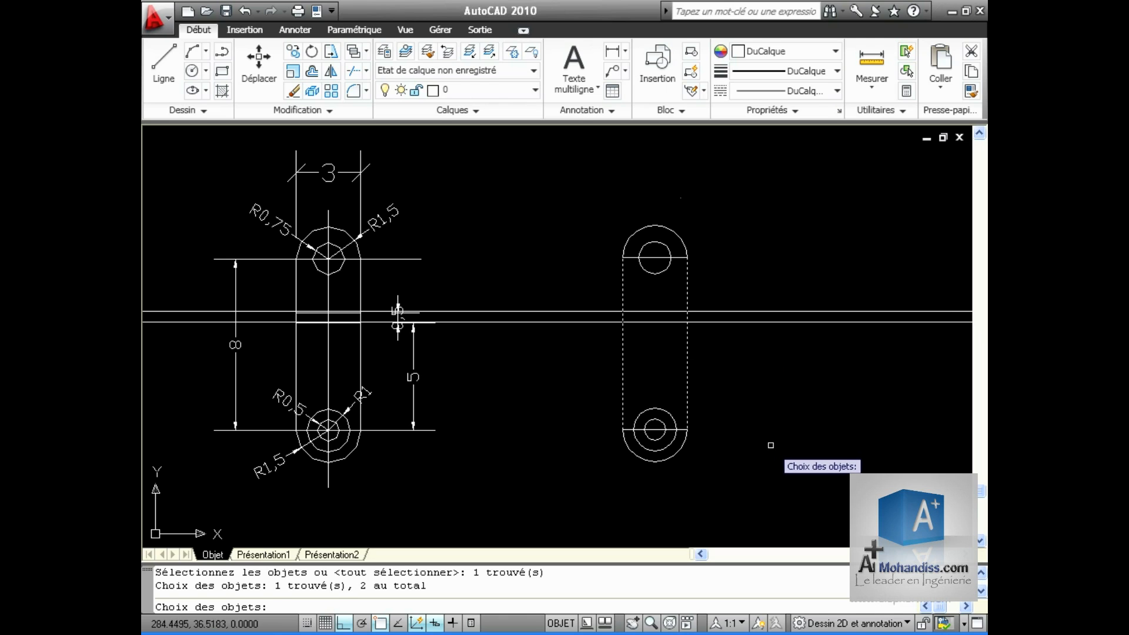
{"action": "key", "text": "Return"}
{"action": "left_click", "coordinate": [752, 310]}
{"action": "left_click", "coordinate": [572, 310]}
{"action": "key", "text": "Return"}
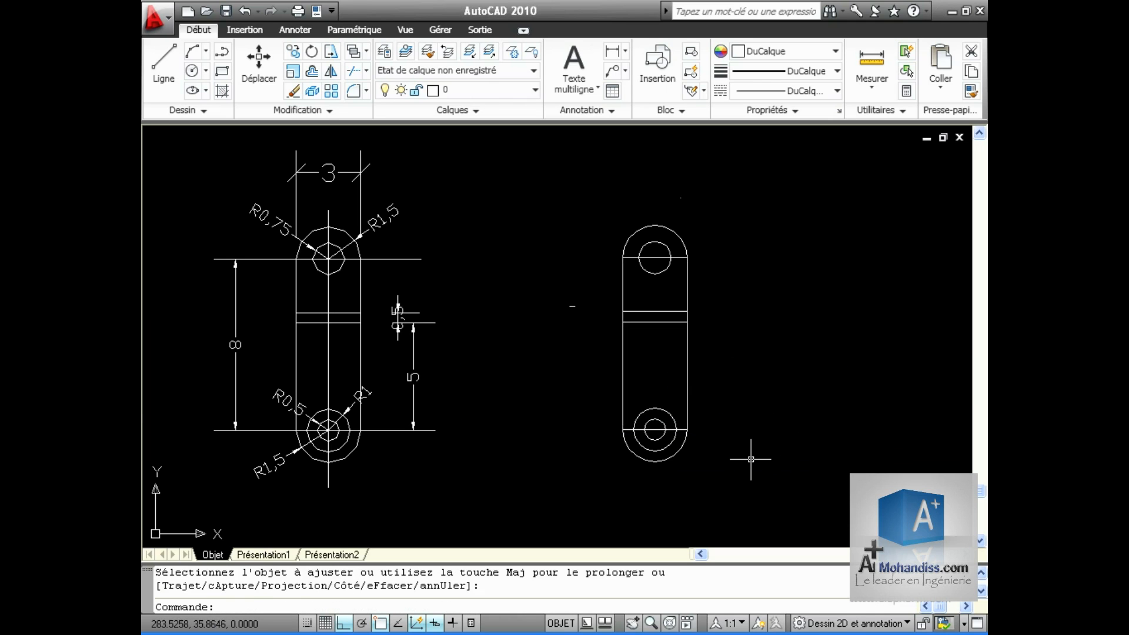
Move the whole redrawn profile to the free area below the VUE DE PROFIL title
{"action": "scroll", "coordinate": [676, 460], "scroll_direction": "down", "scroll_amount": 4}
{"action": "scroll", "coordinate": [665, 367], "scroll_direction": "up", "scroll_amount": 2}
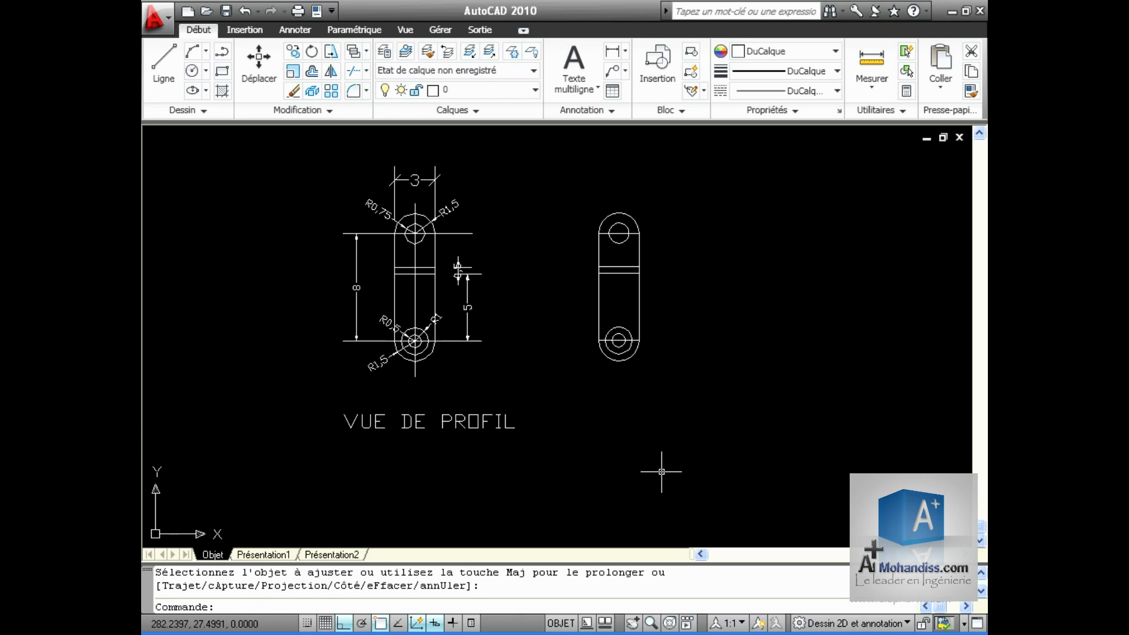
{"action": "left_click", "coordinate": [574, 184]}
{"action": "left_click", "coordinate": [699, 394]}
{"action": "left_click_drag", "start_coordinate": [631, 266], "coordinate": [220, 511]}
{"action": "middle_click_drag", "start_coordinate": [226, 500], "coordinate": [623, 309]}
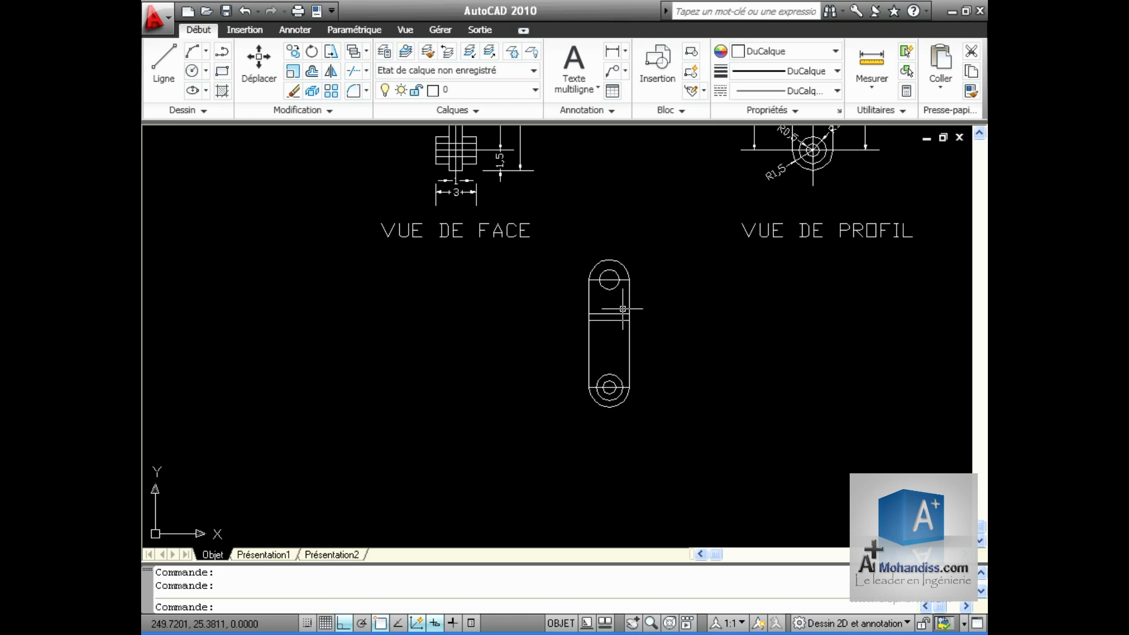
{"action": "left_click", "coordinate": [568, 241]}
{"action": "left_click", "coordinate": [699, 470]}
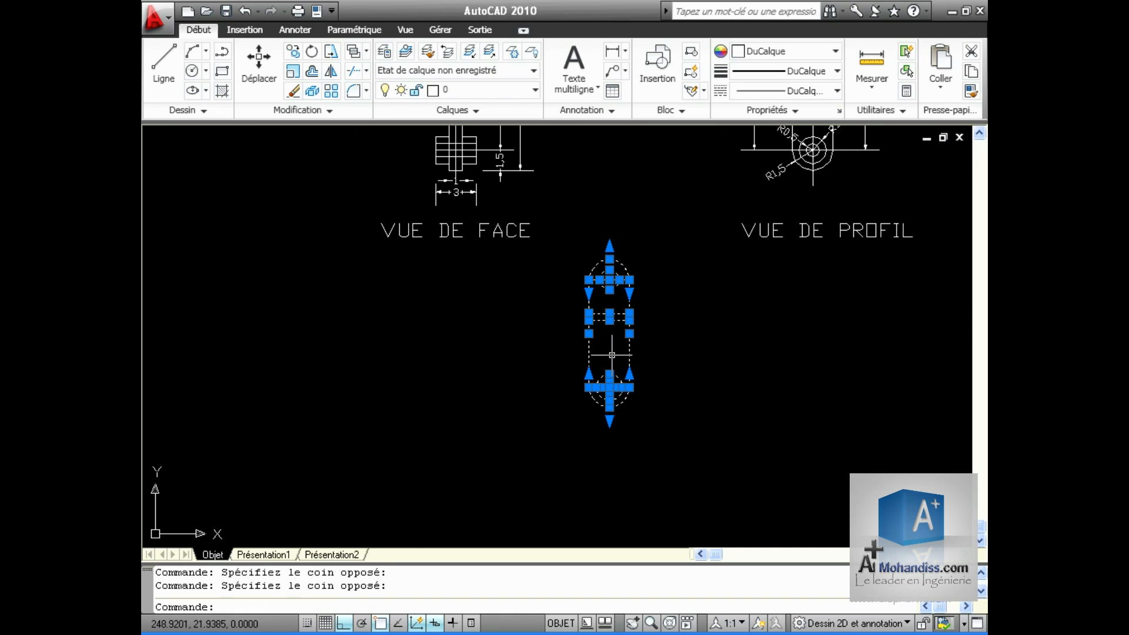
{"action": "left_click", "coordinate": [601, 323]}
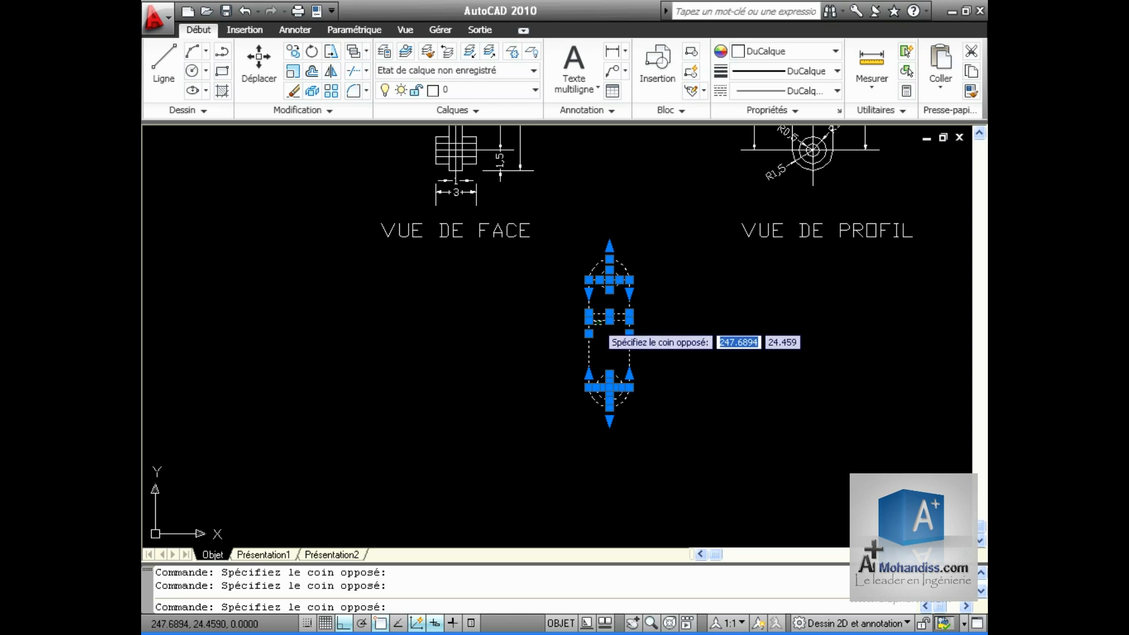
{"action": "left_click", "coordinate": [599, 320]}
{"action": "left_click_drag", "start_coordinate": [599, 320], "coordinate": [814, 405]}
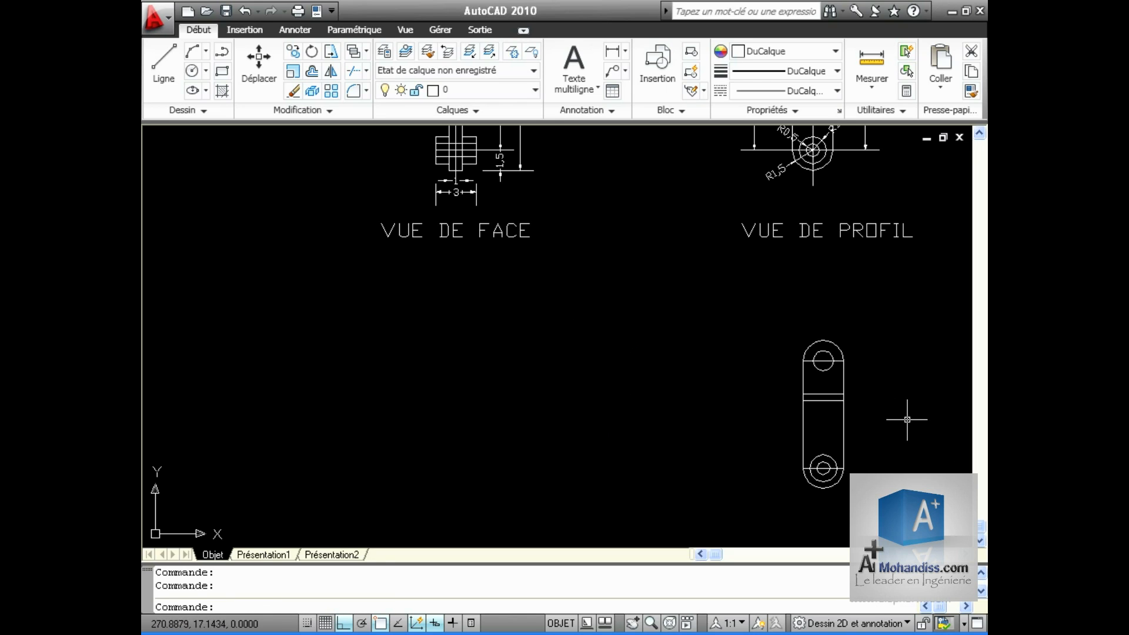
Draw horizontal construction lines through the top of the profile's upper arc and the centre of its upper circle
{"action": "left_click", "coordinate": [200, 112]}
{"action": "left_click", "coordinate": [198, 114]}
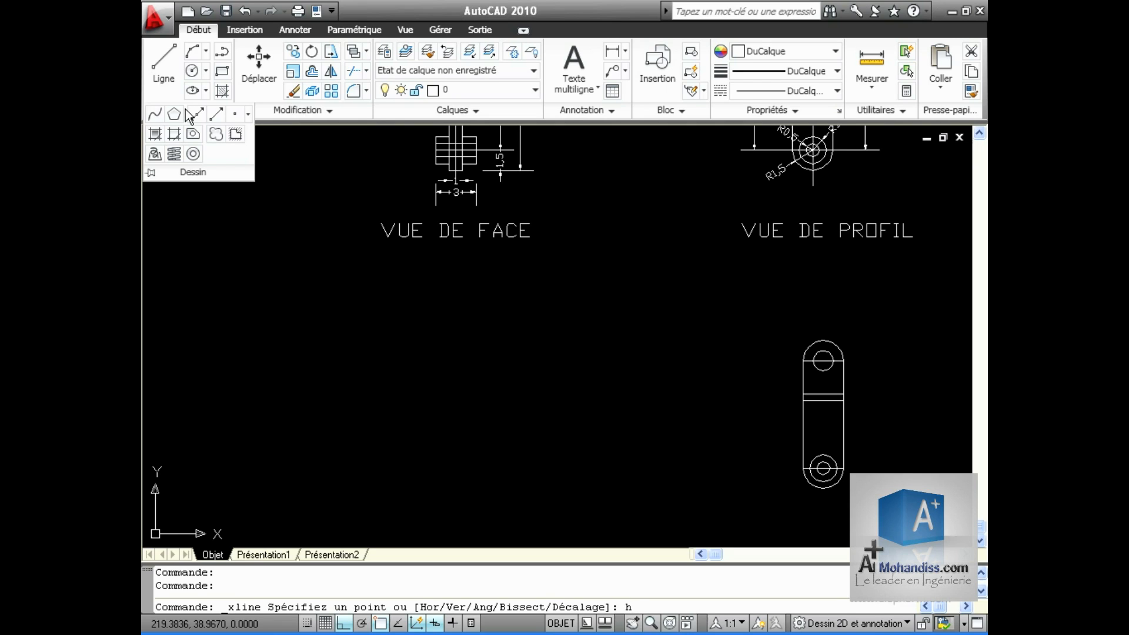
{"action": "key", "text": "Return"}
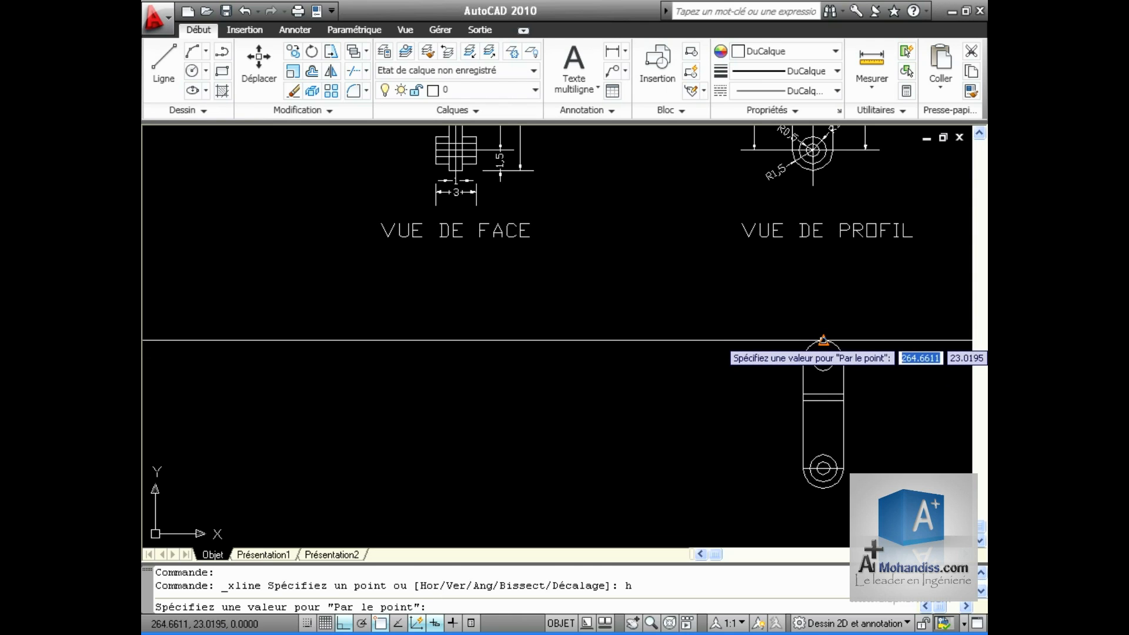
{"action": "left_click", "coordinate": [823, 341]}
{"action": "scroll", "coordinate": [822, 353], "scroll_direction": "up", "scroll_amount": 4}
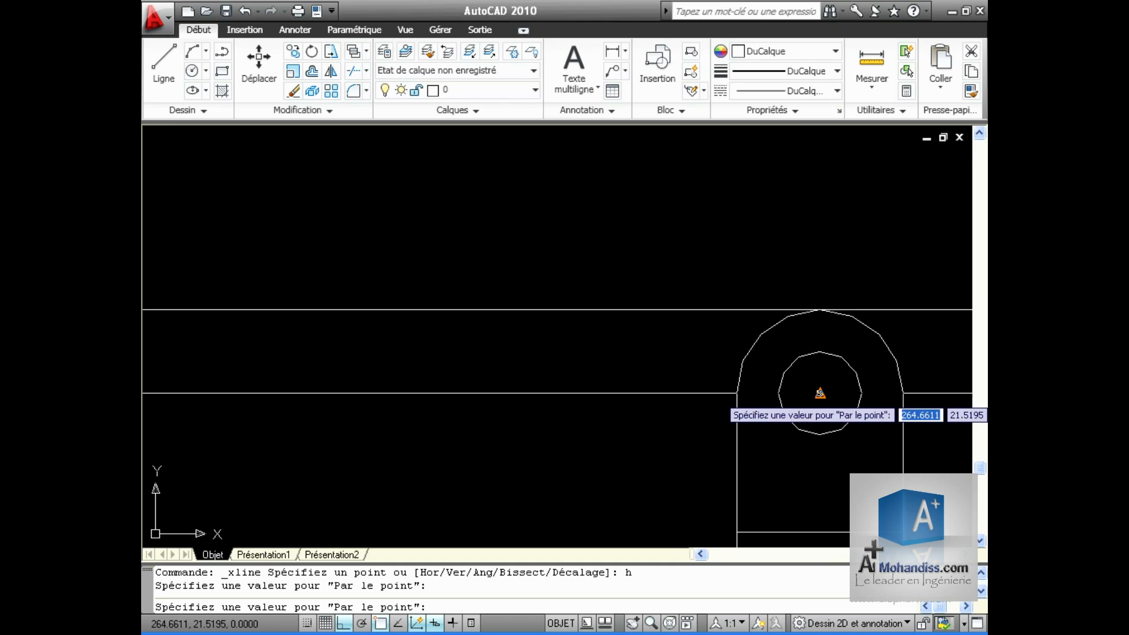
{"action": "left_click", "coordinate": [819, 400]}
Add horizontal construction lines through the two middle lines, the lower circles' centre and the bottom of the lower arc
{"action": "middle_click_drag", "start_coordinate": [800, 496], "coordinate": [792, 260]}
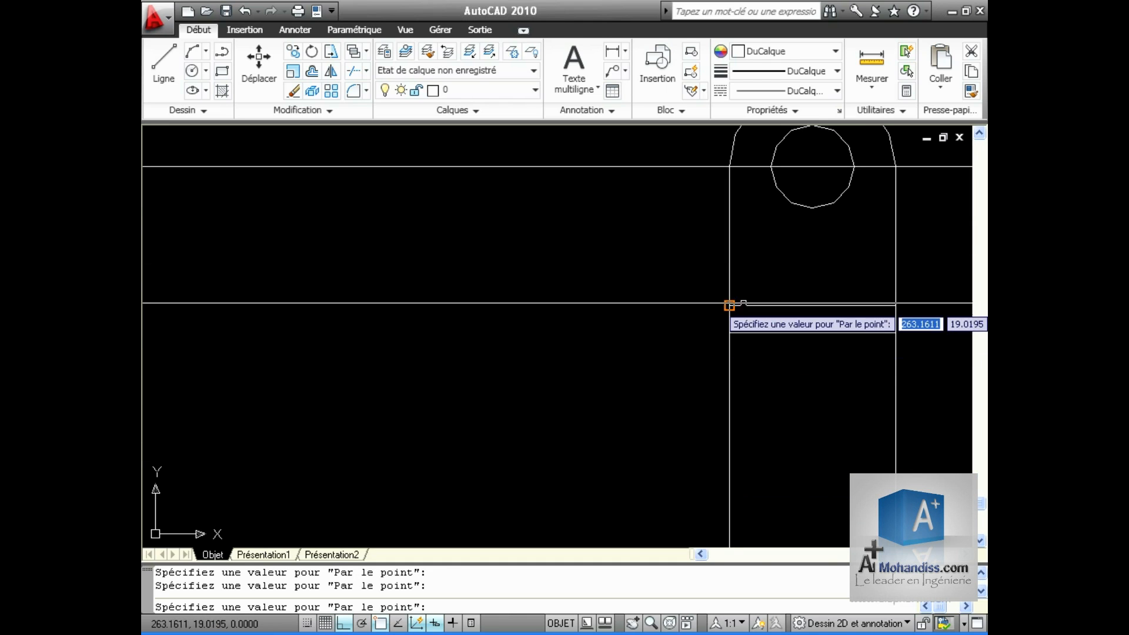
{"action": "middle_click_drag", "start_coordinate": [820, 424], "coordinate": [811, 214]}
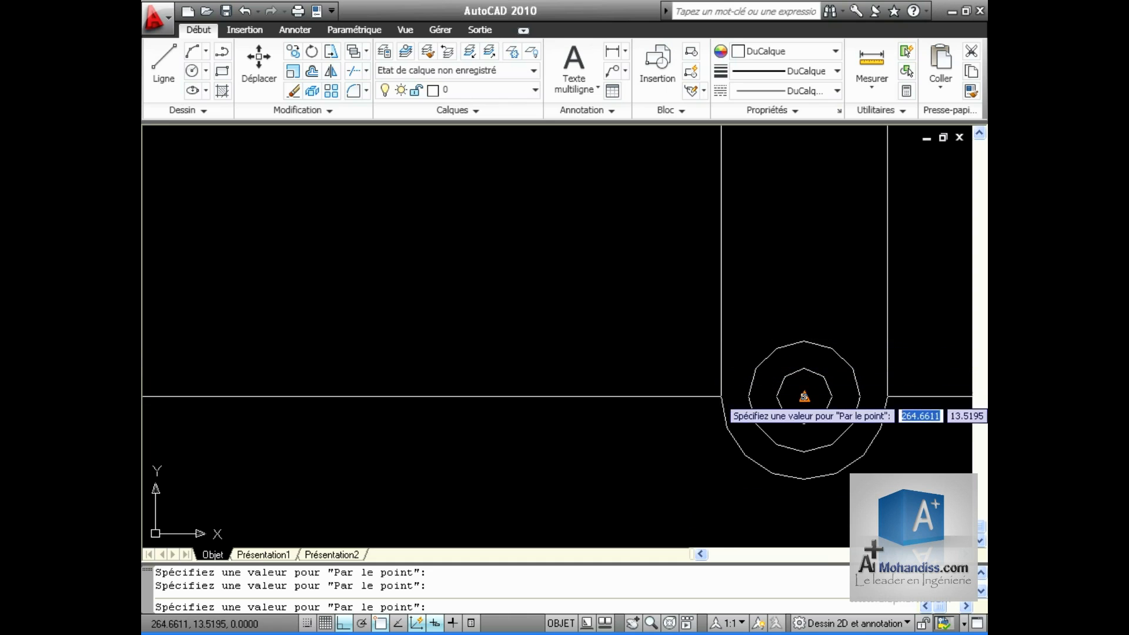
{"action": "left_click", "coordinate": [715, 417]}
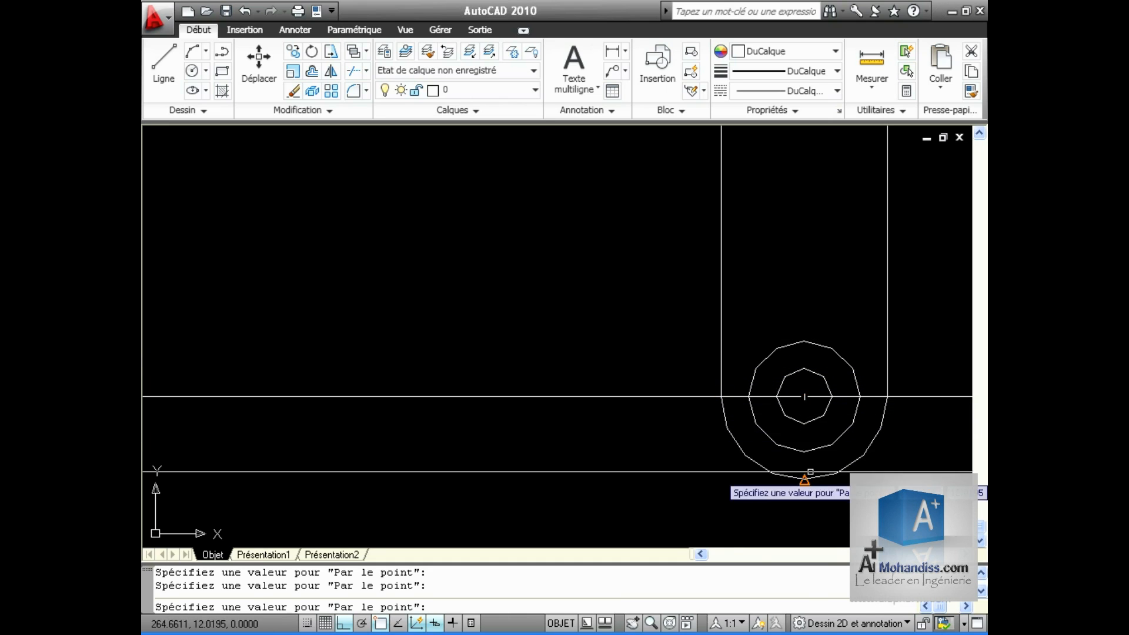
{"action": "left_click", "coordinate": [805, 479]}
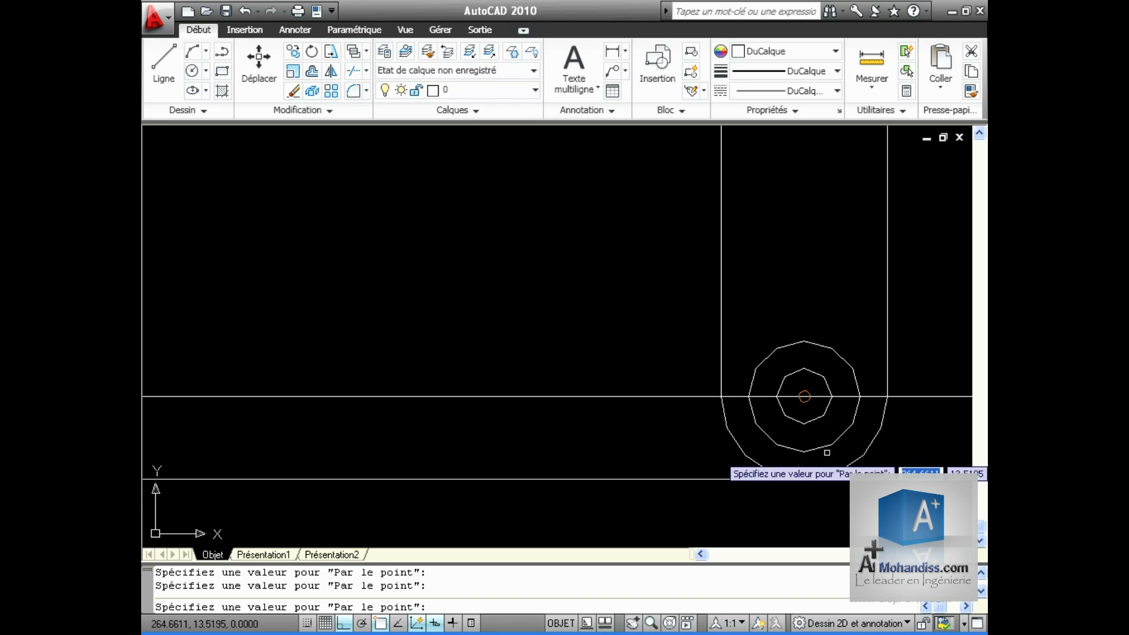
Enable the Quadrant object snap and add horizontal construction lines through the top and bottom quadrants of the profile's inner circles
{"action": "right_click", "coordinate": [381, 626]}
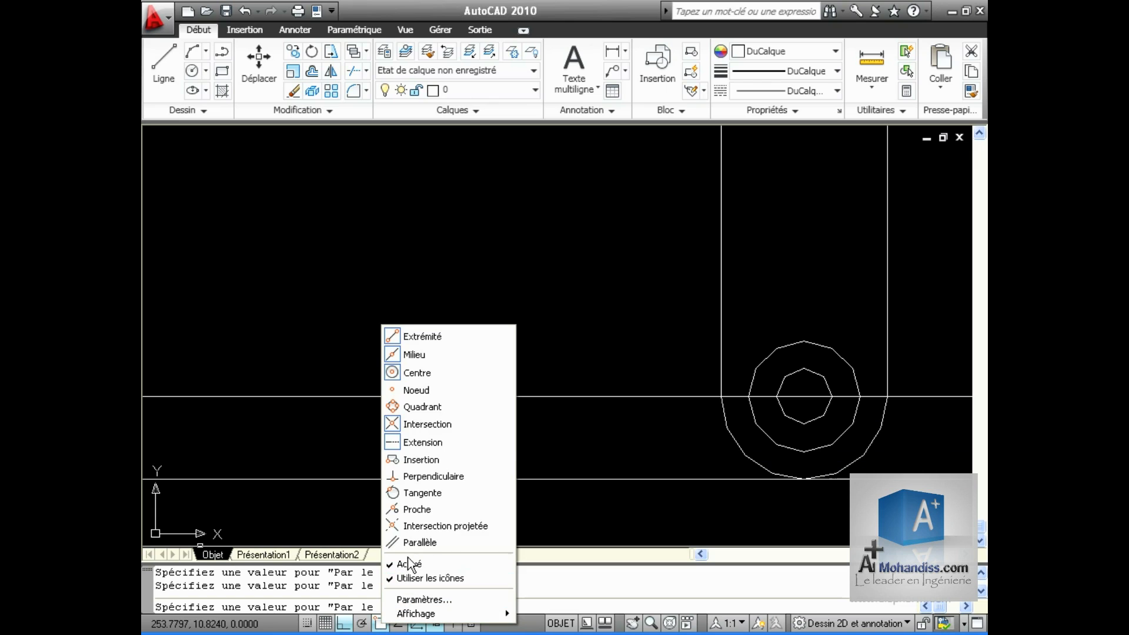
{"action": "left_click", "coordinate": [394, 408]}
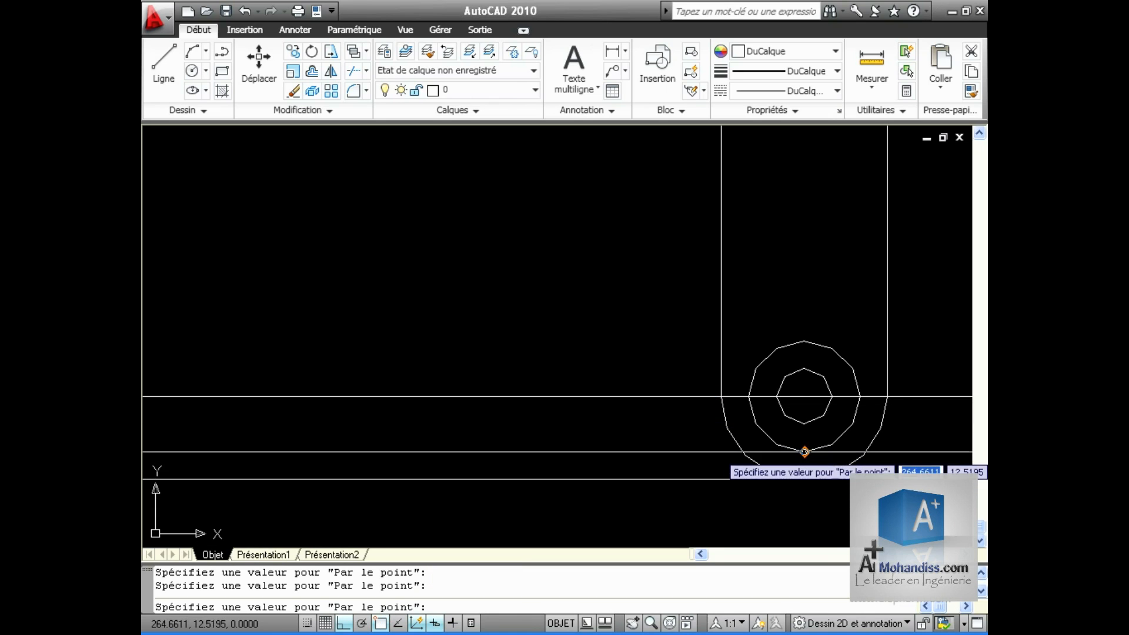
{"action": "left_click", "coordinate": [804, 423]}
{"action": "left_click", "coordinate": [804, 369]}
{"action": "mouse_move", "coordinate": [875, 171]}
{"action": "middle_mouse_down"}
{"action": "mouse_move", "coordinate": [871, 272]}
{"action": "mouse_move", "coordinate": [851, 292]}
{"action": "middle_mouse_up"}
{"action": "left_click", "coordinate": [806, 280]}
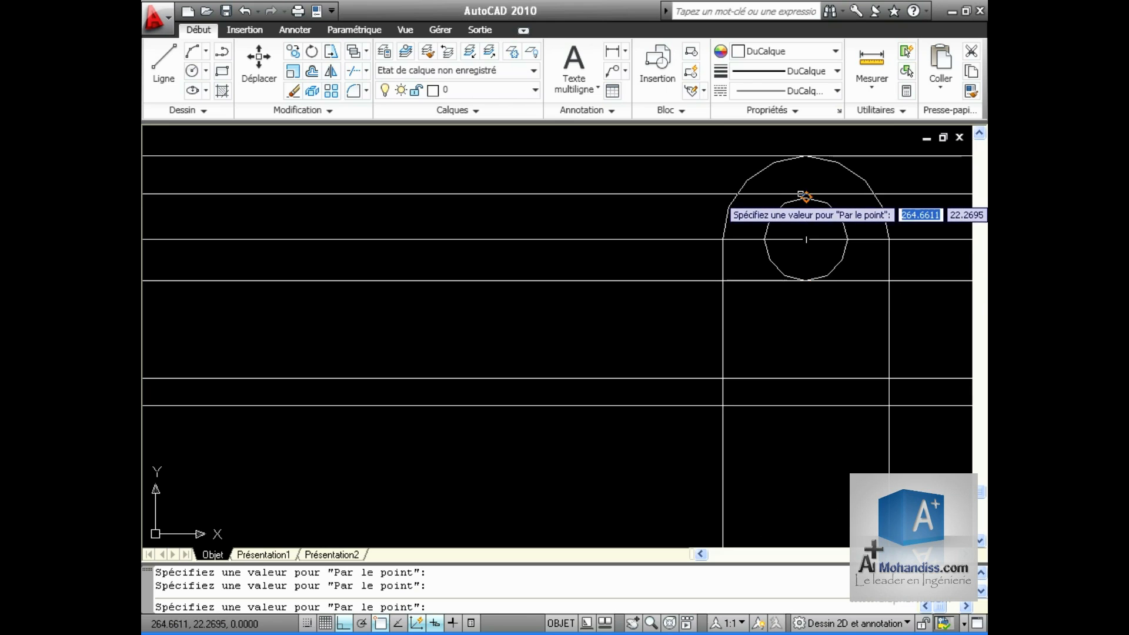
{"action": "left_click", "coordinate": [806, 197]}
{"action": "key", "text": "Return"}
Draw a vertical construction line through the centre axis of the dimensioned front view (VUE DE FACE)
{"action": "scroll", "coordinate": [676, 415], "scroll_direction": "up", "scroll_amount": 4}
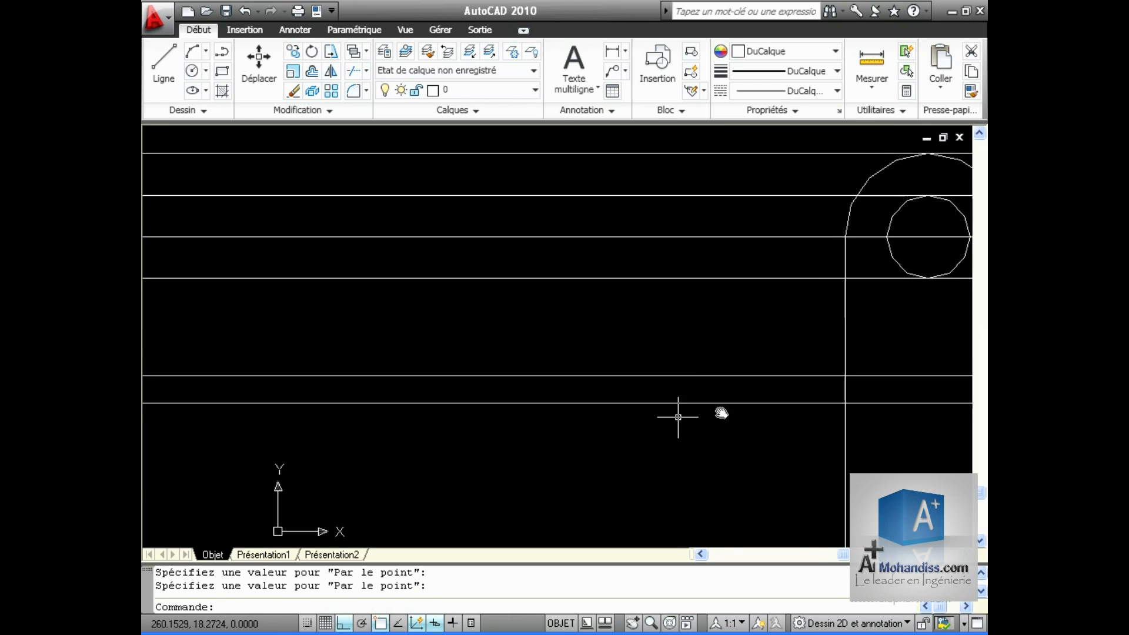
{"action": "scroll", "coordinate": [677, 446], "scroll_direction": "down", "scroll_amount": 5}
{"action": "mouse_move", "coordinate": [775, 454]}
{"action": "middle_mouse_down"}
{"action": "mouse_move", "coordinate": [881, 454]}
{"action": "mouse_move", "coordinate": [798, 425]}
{"action": "mouse_move", "coordinate": [768, 449]}
{"action": "middle_mouse_up"}
{"action": "scroll", "coordinate": [840, 462], "scroll_direction": "down", "scroll_amount": 3}
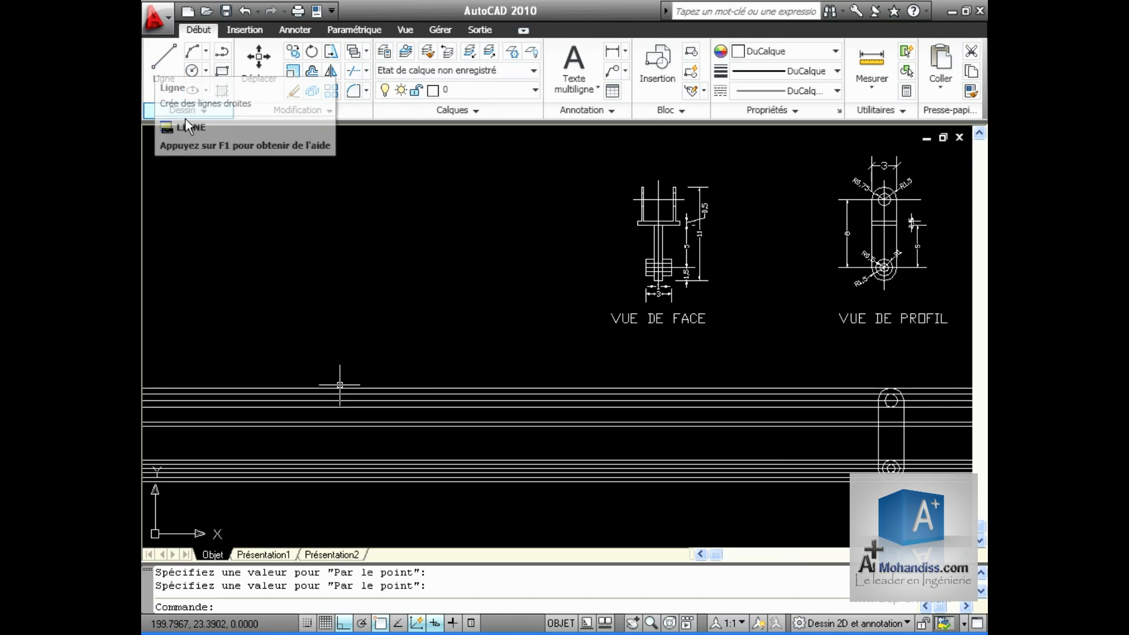
{"action": "key", "text": "Return"}
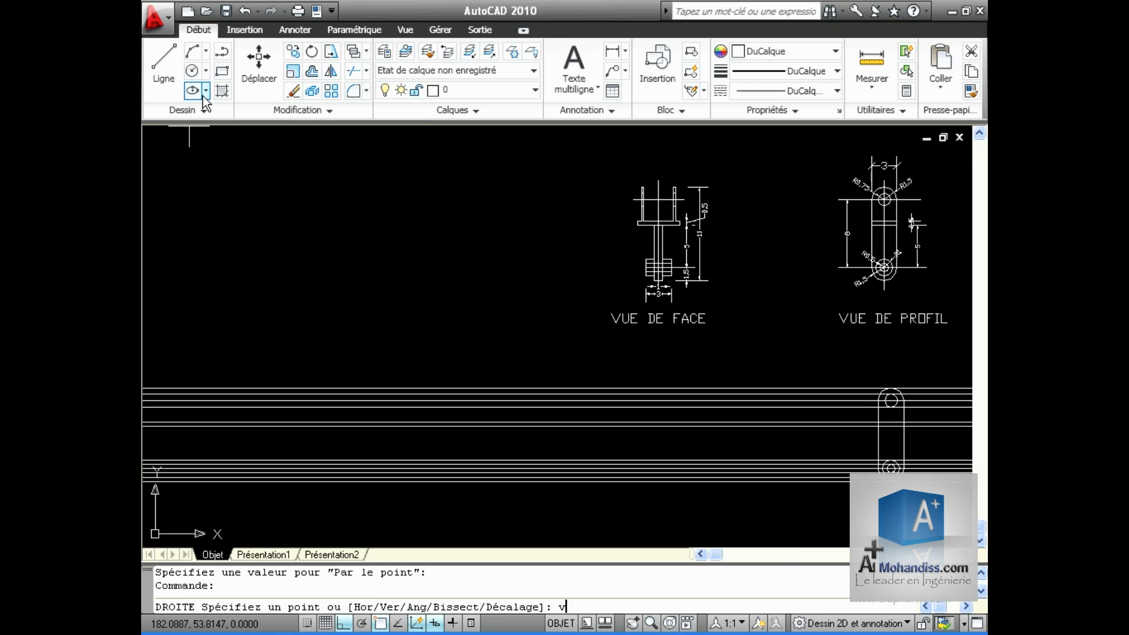
{"action": "type", "text": "v"}
{"action": "key", "text": "Return"}
{"action": "scroll", "coordinate": [646, 311], "scroll_direction": "up", "scroll_amount": 6}
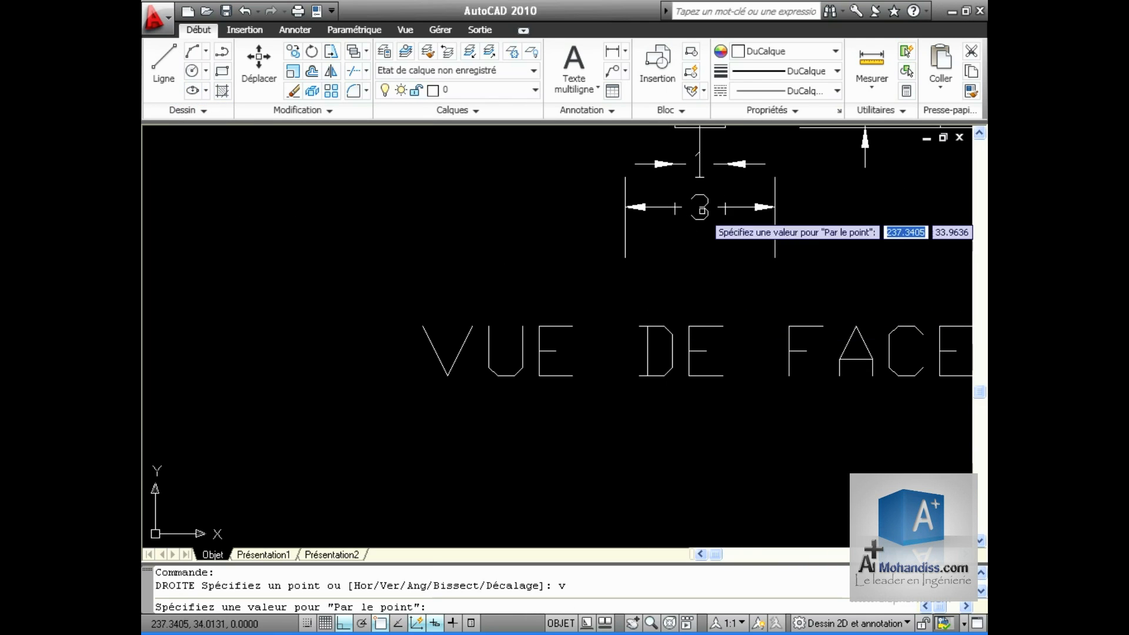
{"action": "left_click", "coordinate": [699, 154]}
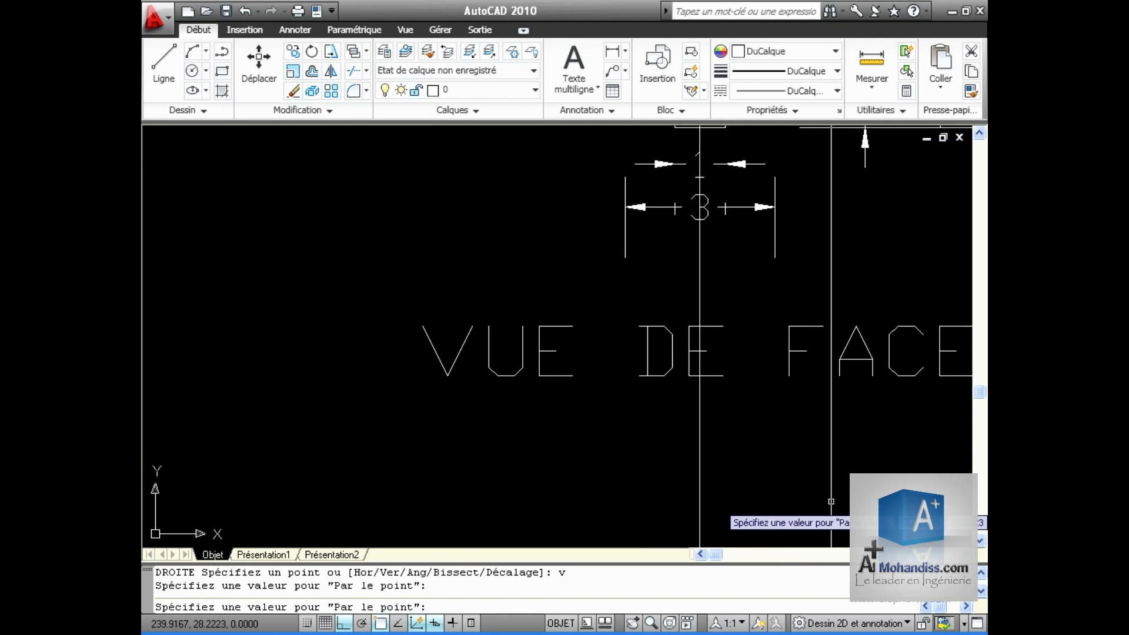
{"action": "key", "text": "Return"}
Examine the front view's width dimensions and where its vertical axis crosses the horizontal construction lines
{"action": "scroll", "coordinate": [842, 518], "scroll_direction": "down", "scroll_amount": 5}
{"action": "scroll", "coordinate": [650, 406], "scroll_direction": "down", "scroll_amount": 3}
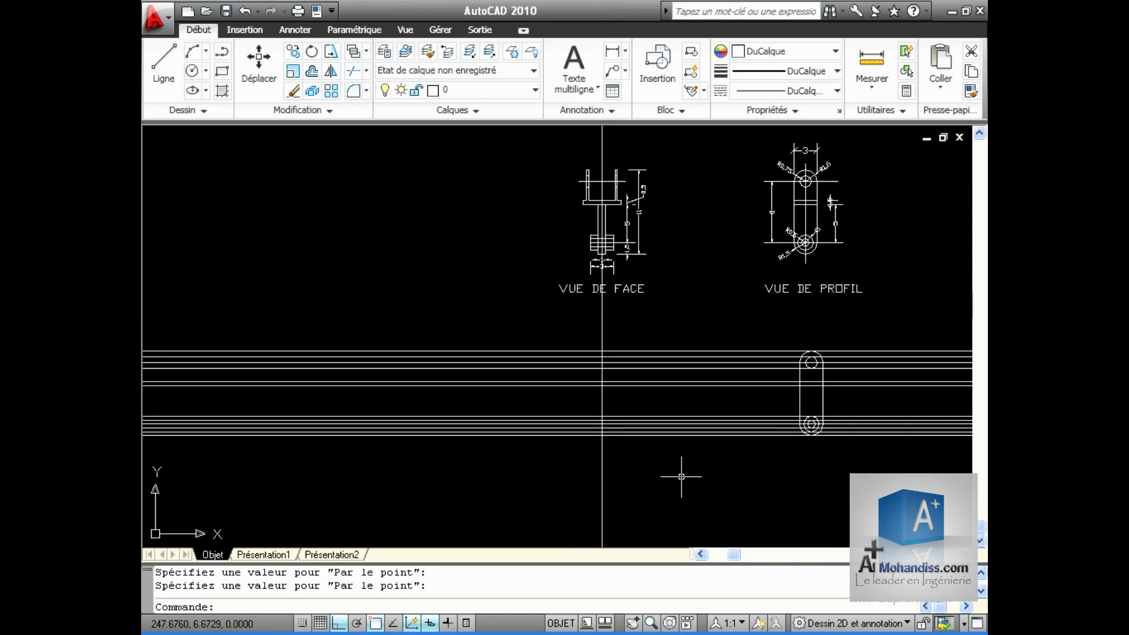
{"action": "middle_click_drag", "start_coordinate": [676, 471], "coordinate": [680, 517]}
{"action": "scroll", "coordinate": [585, 321], "scroll_direction": "up", "scroll_amount": 5}
{"action": "scroll", "coordinate": [675, 310], "scroll_direction": "up", "scroll_amount": 3}
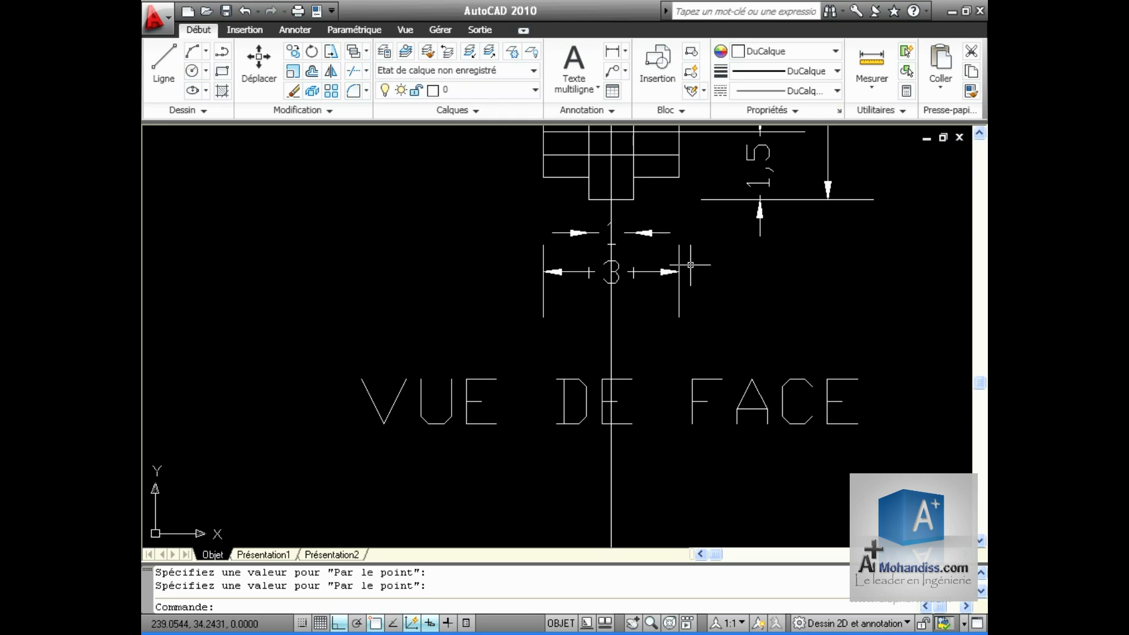
{"action": "scroll", "coordinate": [770, 406], "scroll_direction": "down", "scroll_amount": 3}
{"action": "mouse_move", "coordinate": [769, 416]}
{"action": "middle_mouse_down"}
{"action": "mouse_move", "coordinate": [676, 270]}
{"action": "mouse_move", "coordinate": [599, 238]}
{"action": "middle_mouse_up"}
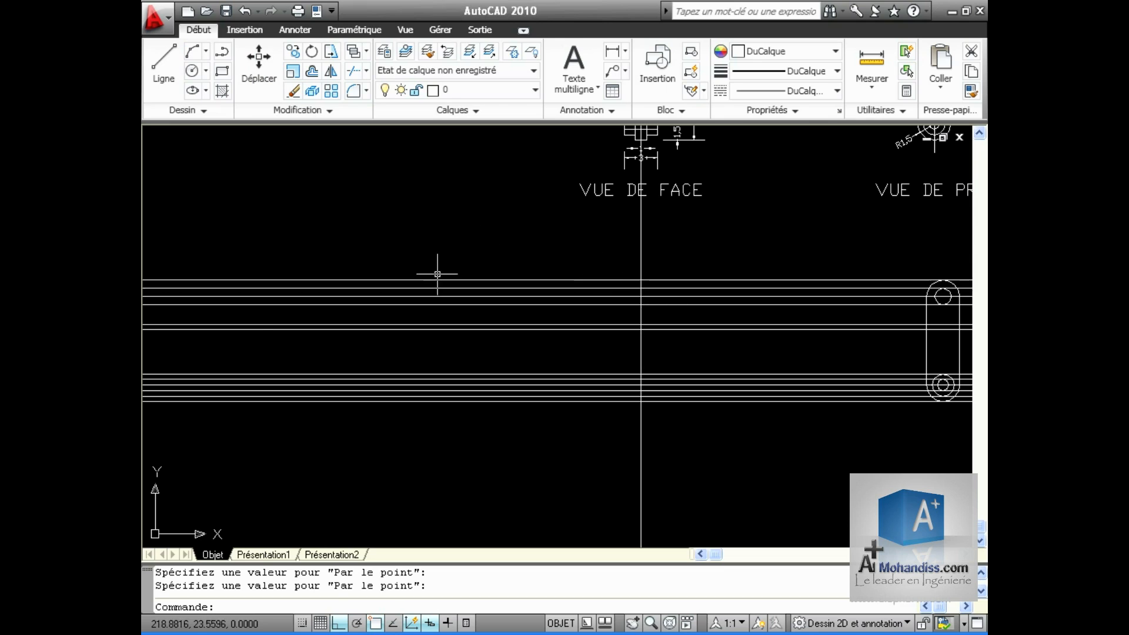
Add a vertical construction line offset 1.5 to the right of the front view's centre axis
{"action": "key", "text": "Return"}
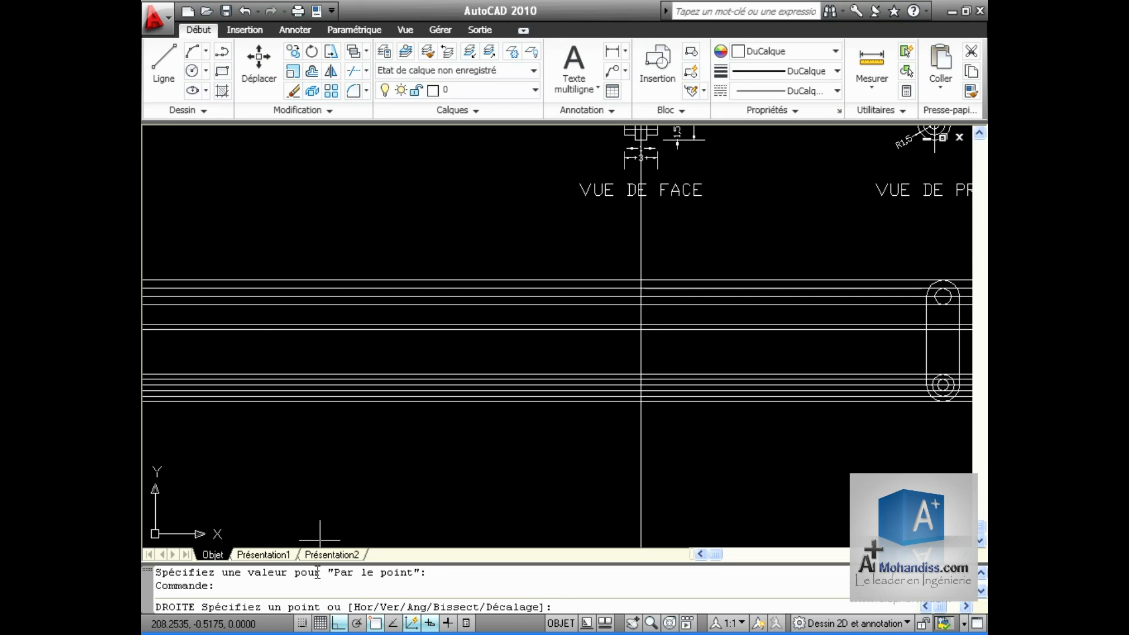
{"action": "type", "text": "d"}
{"action": "key", "text": "Return"}
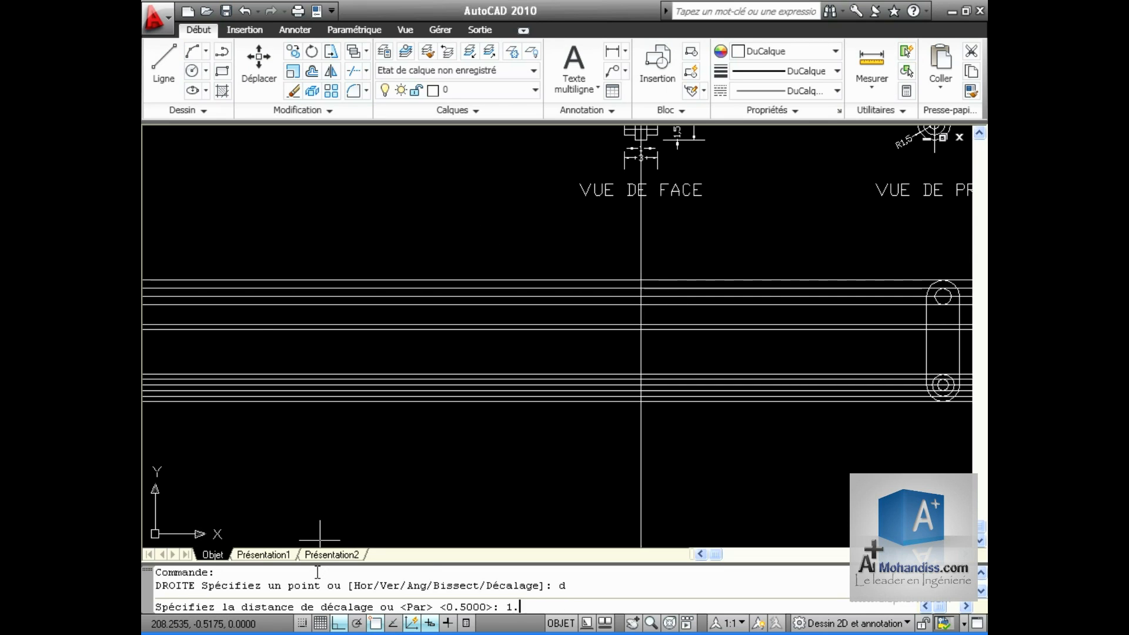
{"action": "key", "text": "Return"}
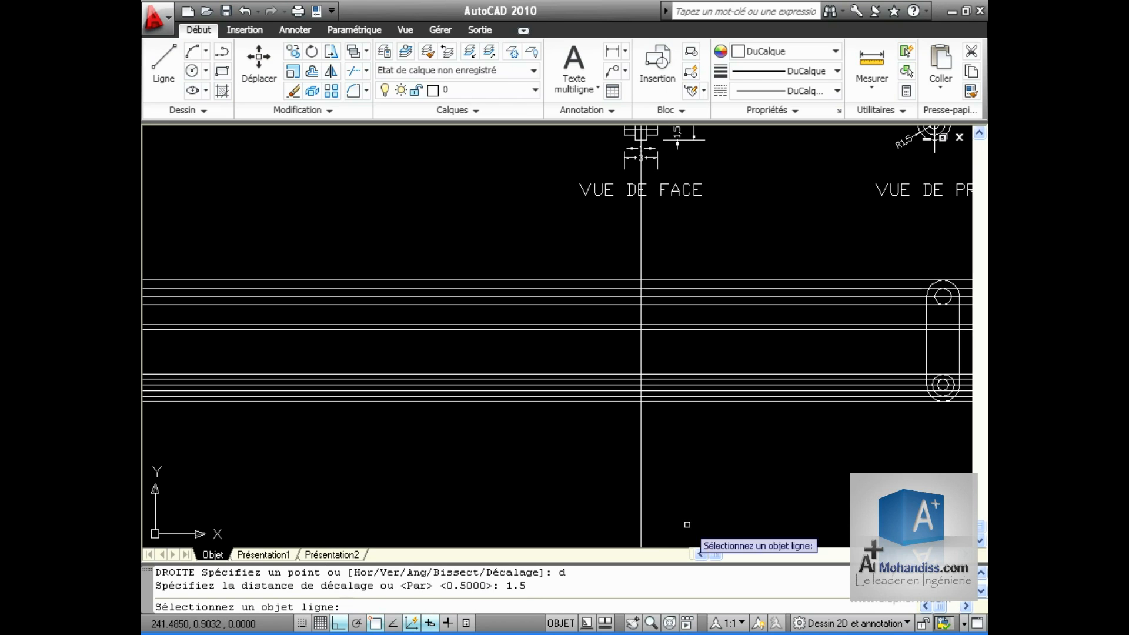
{"action": "left_click", "coordinate": [641, 462]}
{"action": "left_click", "coordinate": [745, 462]}
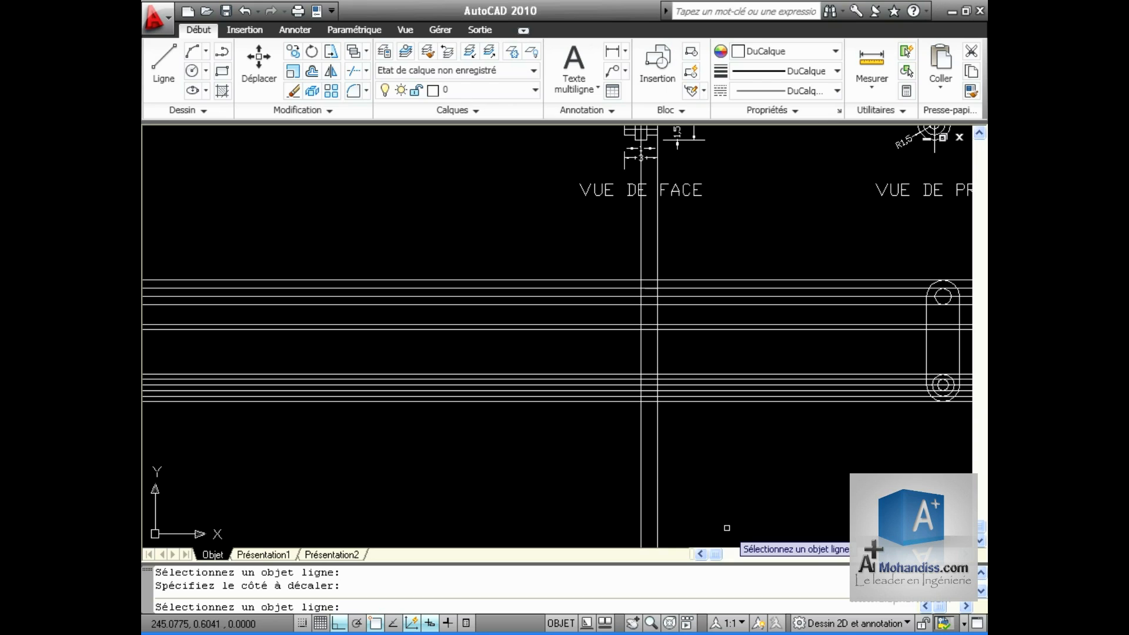
{"action": "key", "text": "Return"}
Add a second vertical construction line offset 0.5 to the right of the front view's centre axis
{"action": "type", "text": "dr"}
{"action": "key", "text": "Return"}
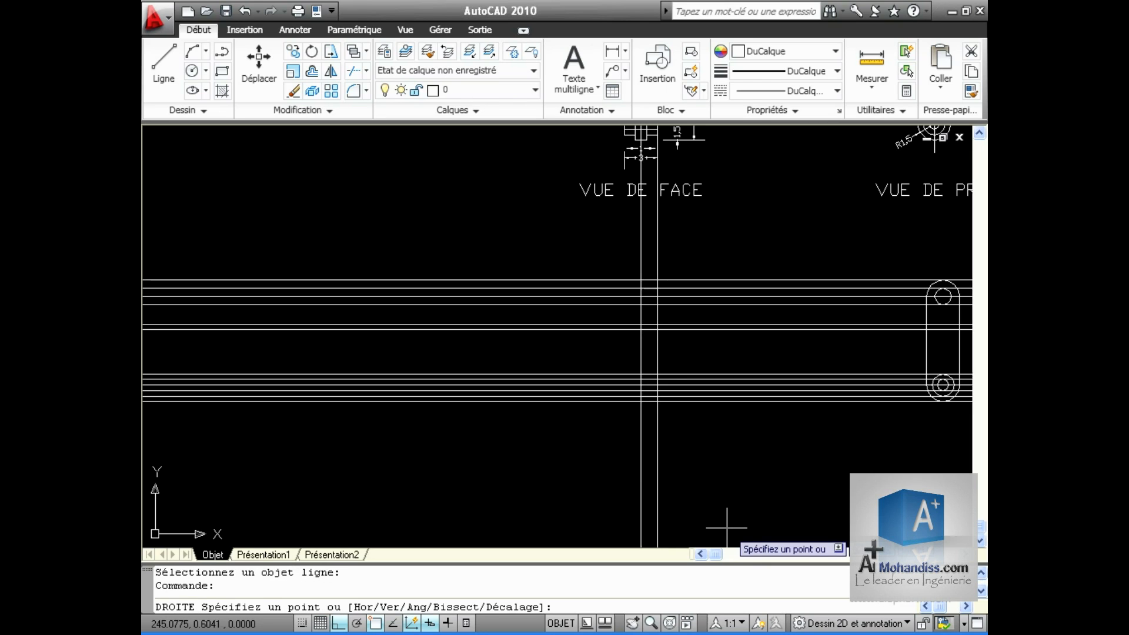
{"action": "type", "text": "d"}
{"action": "key", "text": "Return"}
{"action": "type", "text": ".5"}
{"action": "key", "text": "Return"}
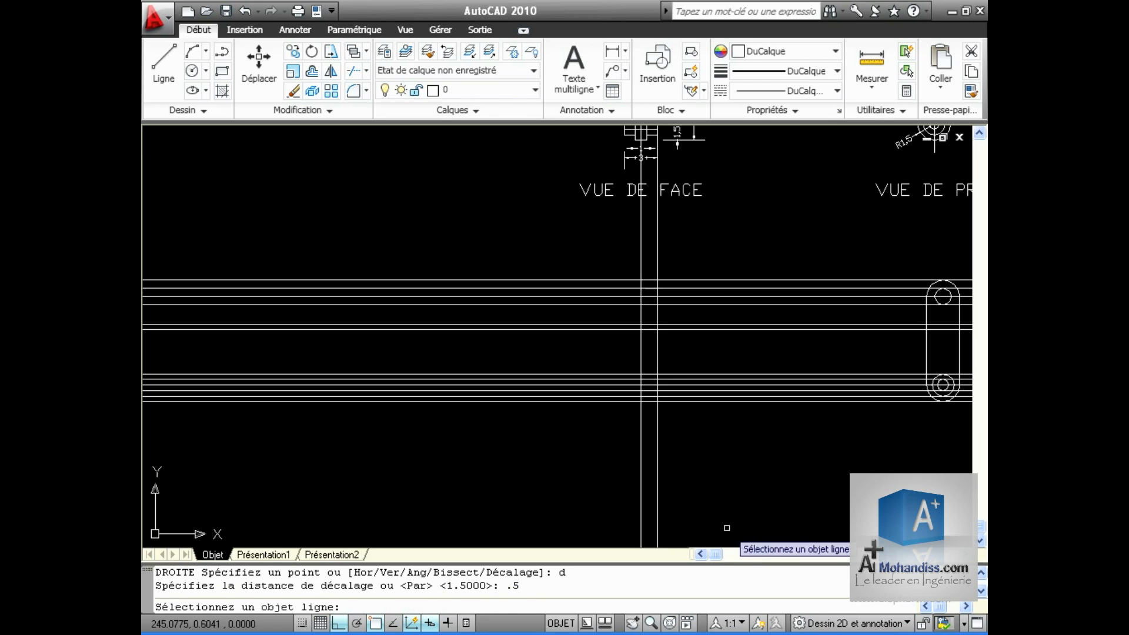
{"action": "left_click", "coordinate": [642, 254]}
{"action": "left_click", "coordinate": [707, 211]}
{"action": "middle_click_drag", "start_coordinate": [712, 227], "coordinate": [718, 194]}
{"action": "middle_click_drag", "start_coordinate": [710, 454], "coordinate": [655, 517]}
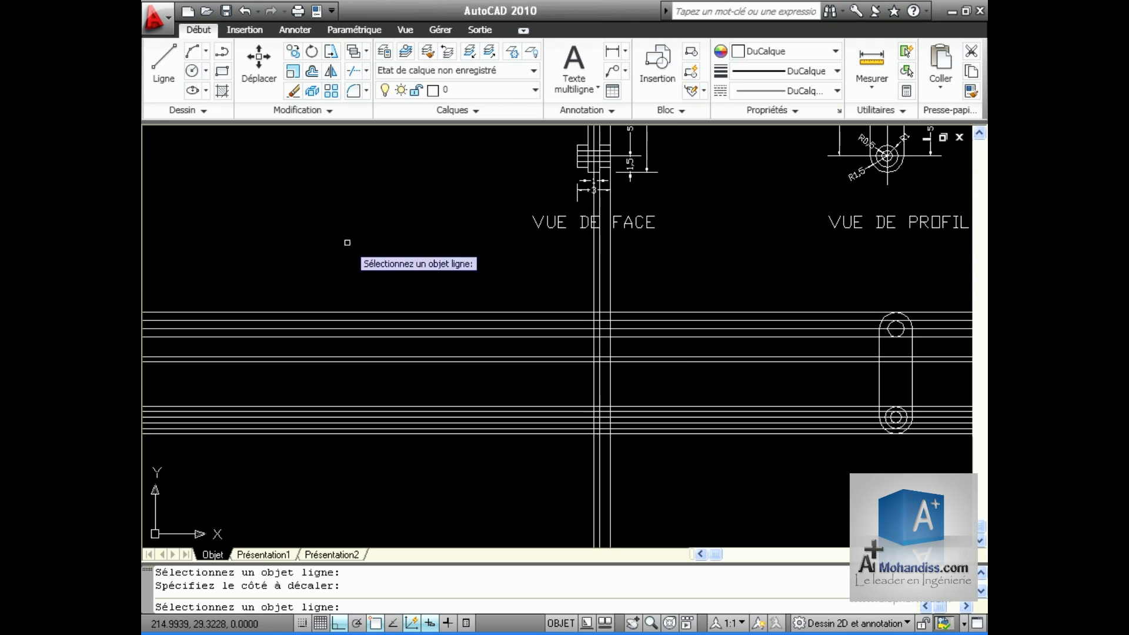
Trim the lower group of horizontal lines beyond the outer vertical line, and the vertical lines below the lowest horizontal
{"action": "left_click", "coordinate": [360, 69]}
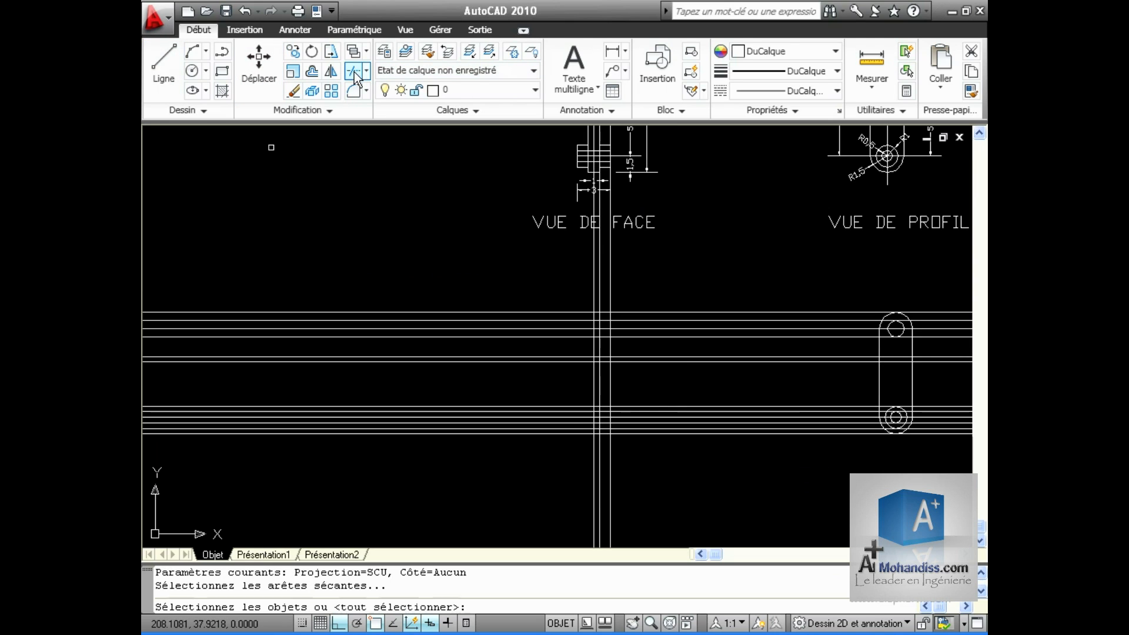
{"action": "left_click", "coordinate": [612, 393]}
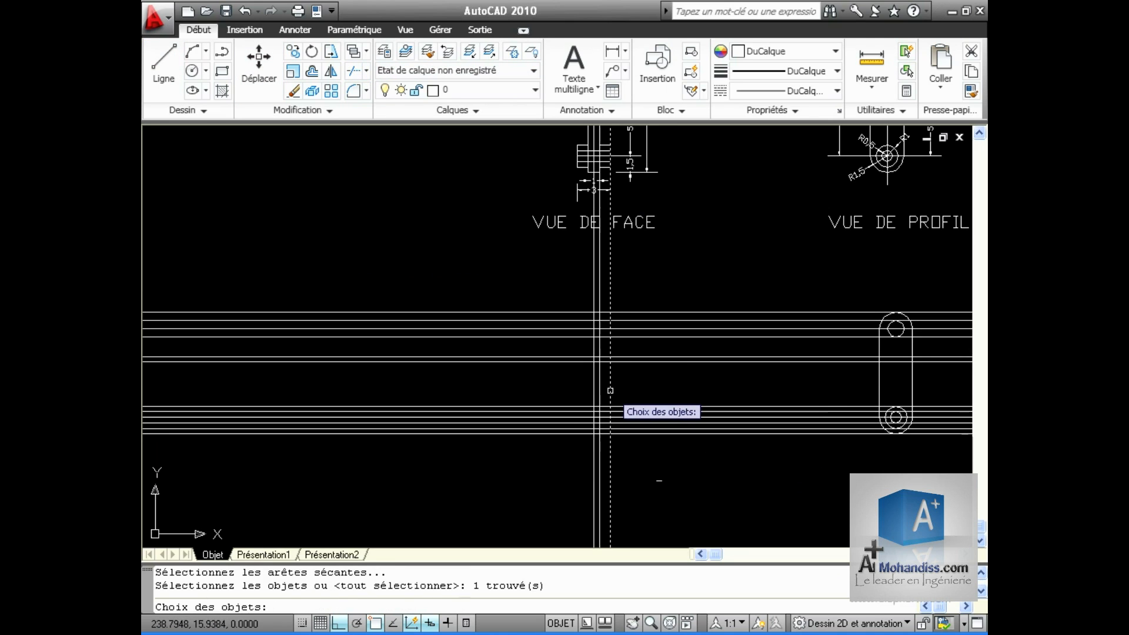
{"action": "left_click", "coordinate": [622, 434]}
{"action": "key", "text": "Return"}
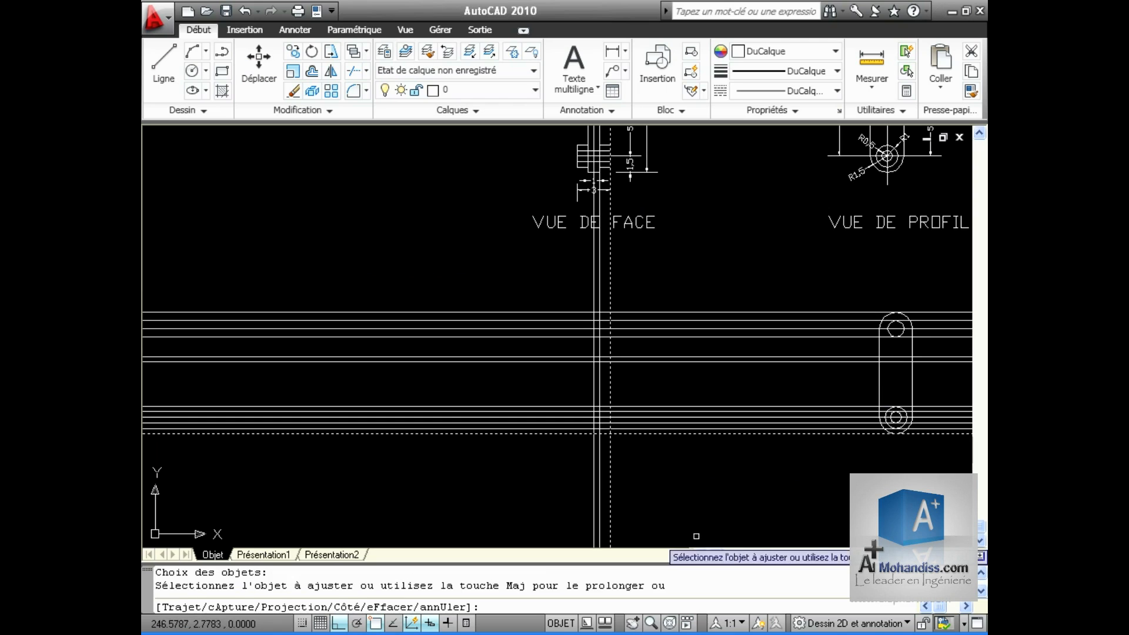
{"action": "left_click", "coordinate": [690, 462]}
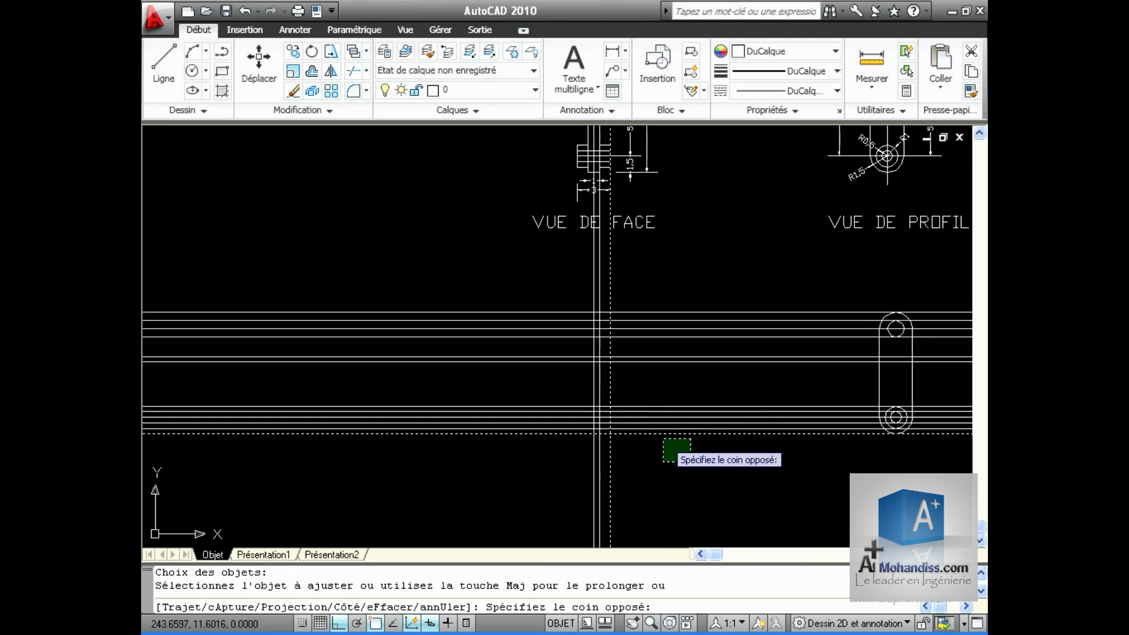
{"action": "left_click", "coordinate": [633, 386]}
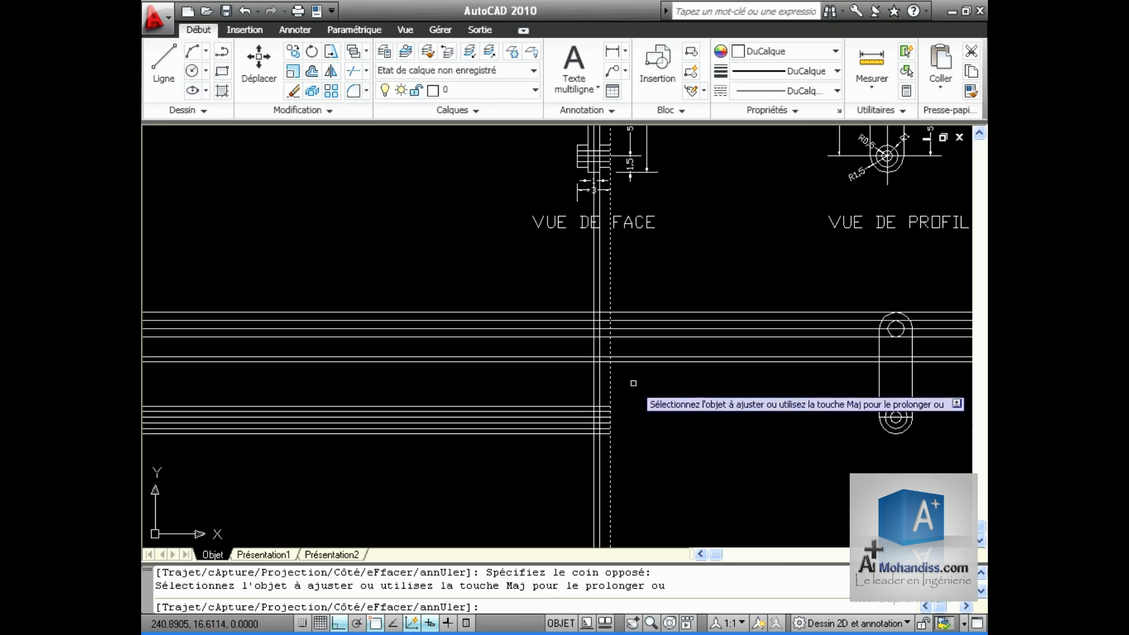
{"action": "left_click", "coordinate": [655, 489]}
{"action": "left_click", "coordinate": [502, 446]}
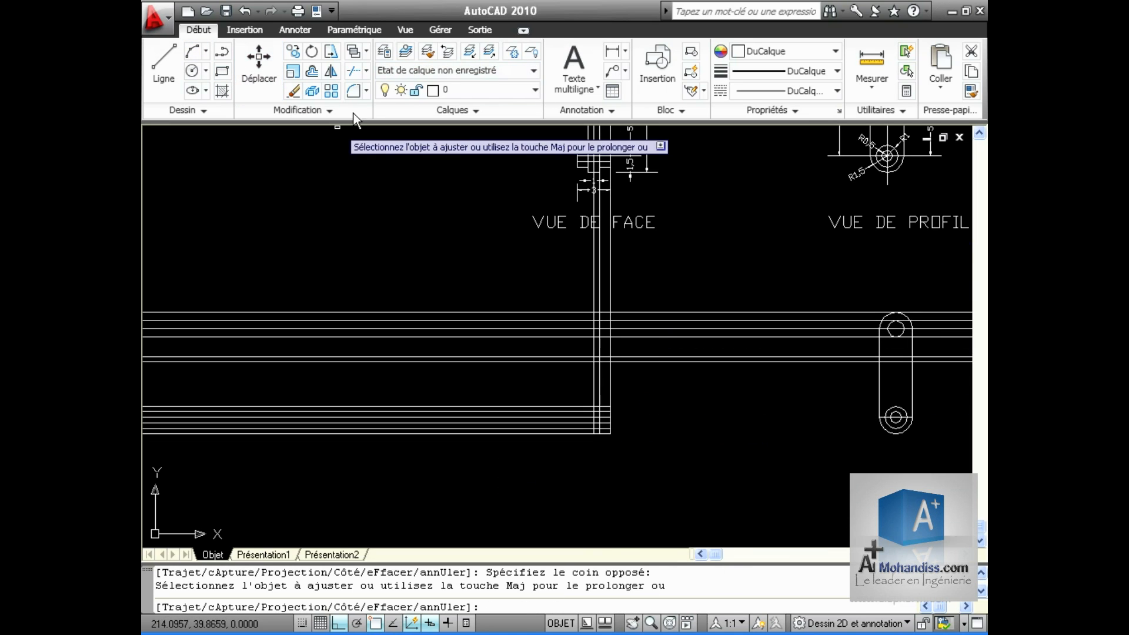
Trim all horizontal construction lines to the left of the vertical centre axis
{"action": "left_click", "coordinate": [351, 75]}
{"action": "left_click", "coordinate": [594, 390]}
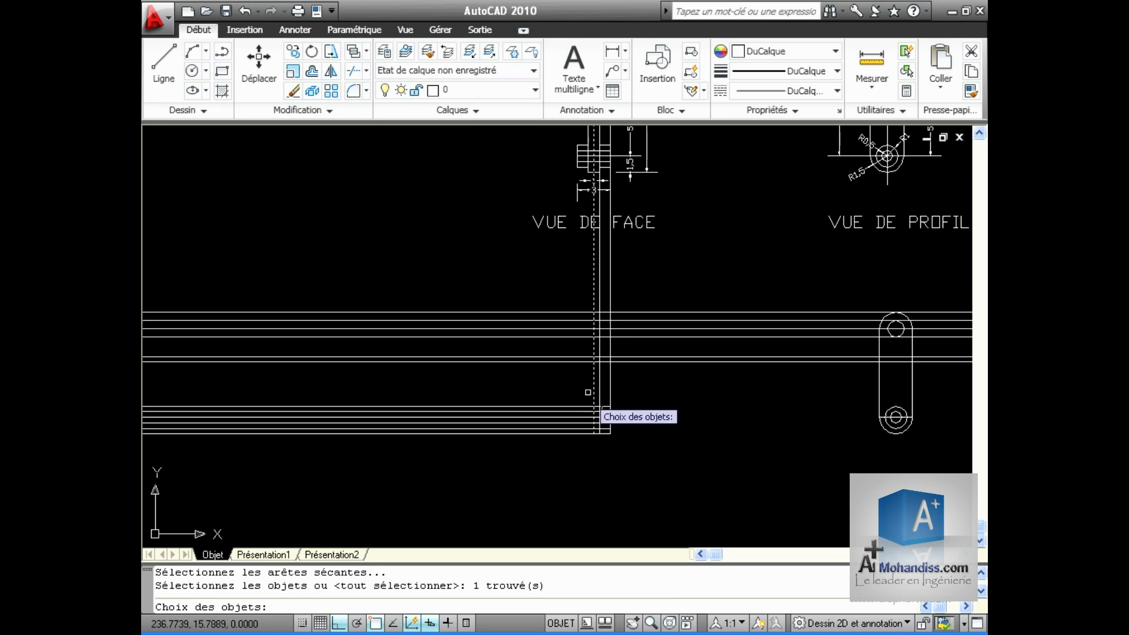
{"action": "key", "text": "Return"}
{"action": "left_click", "coordinate": [574, 463]}
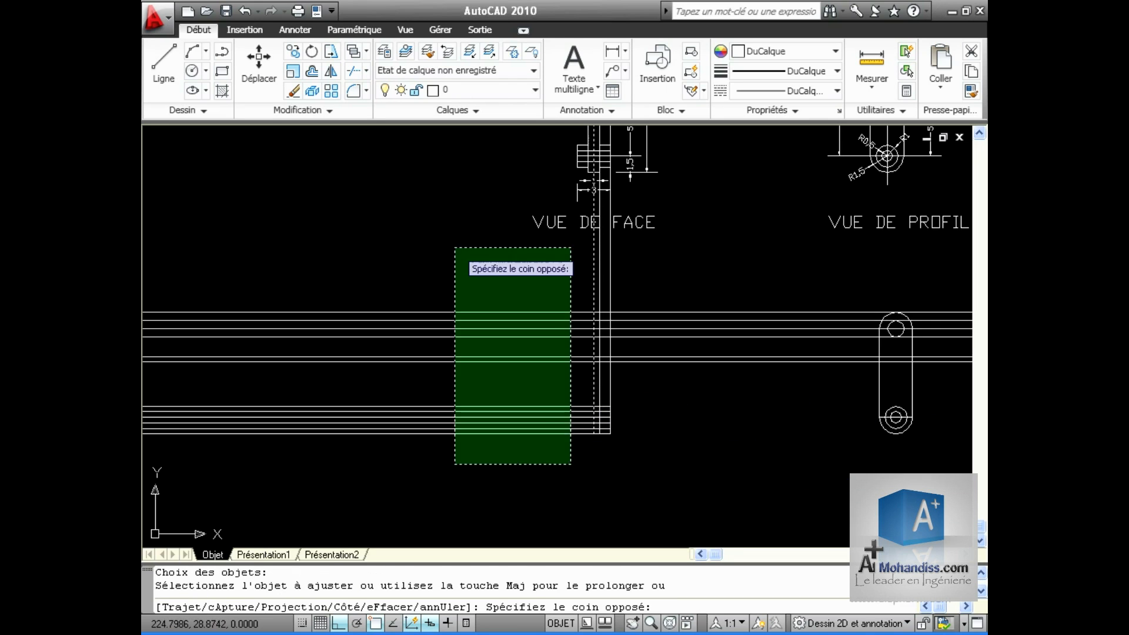
{"action": "left_click", "coordinate": [424, 258]}
{"action": "key", "text": "Return"}
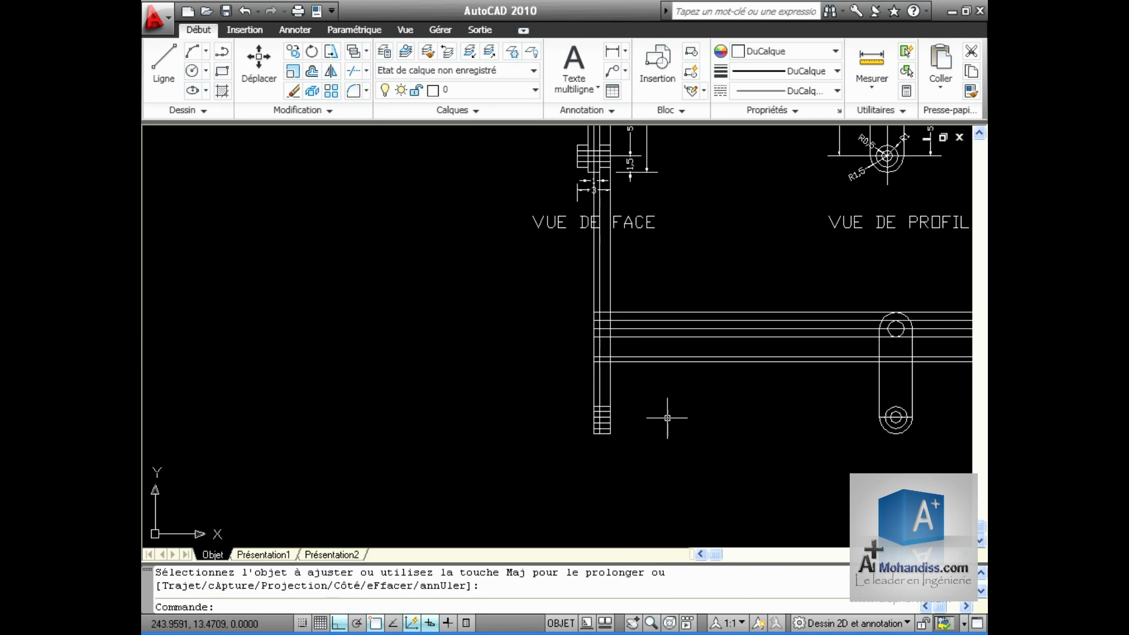
Trim the three vertical lines above the topmost horizontal construction line
{"action": "scroll", "coordinate": [630, 424], "scroll_direction": "up", "scroll_amount": 2}
{"action": "scroll", "coordinate": [717, 537], "scroll_direction": "down", "scroll_amount": 3}
{"action": "scroll", "coordinate": [615, 496], "scroll_direction": "down", "scroll_amount": 1}
{"action": "scroll", "coordinate": [611, 366], "scroll_direction": "up", "scroll_amount": 4}
{"action": "scroll", "coordinate": [611, 365], "scroll_direction": "down", "scroll_amount": 3}
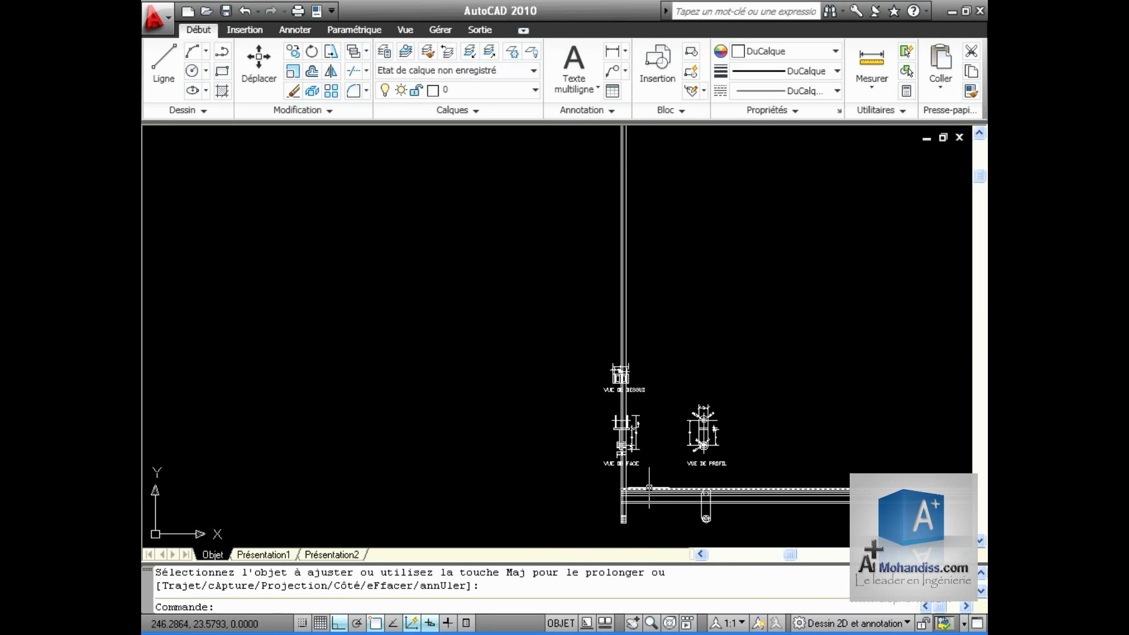
{"action": "scroll", "coordinate": [550, 273], "scroll_direction": "up", "scroll_amount": 1}
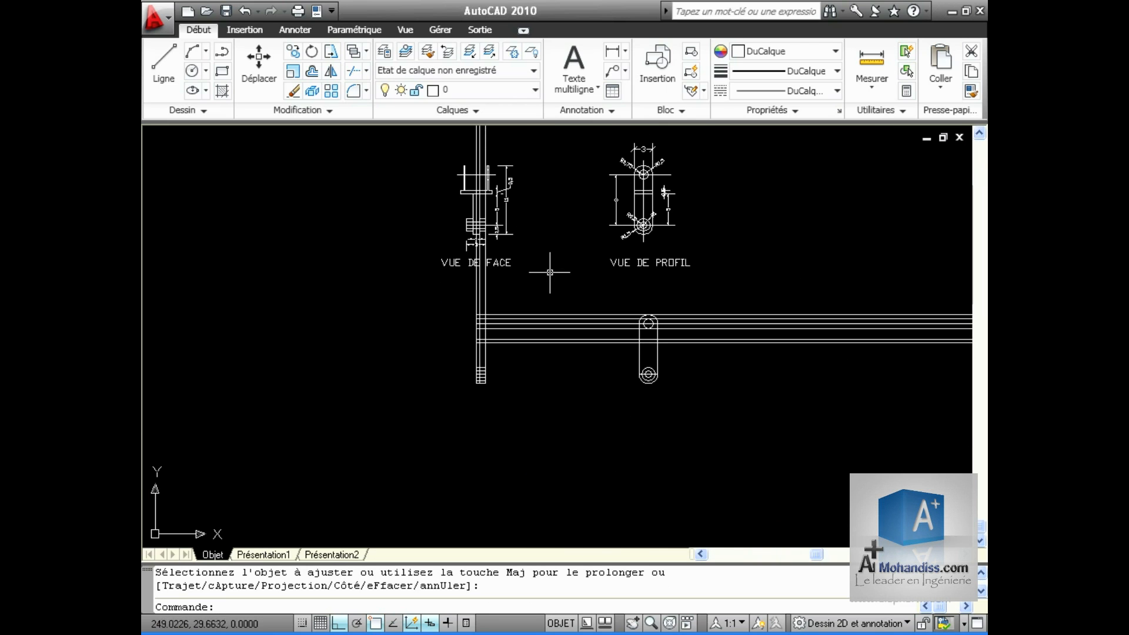
{"action": "left_click", "coordinate": [357, 75]}
{"action": "scroll", "coordinate": [553, 304], "scroll_direction": "up", "scroll_amount": 3}
{"action": "left_click", "coordinate": [475, 327]}
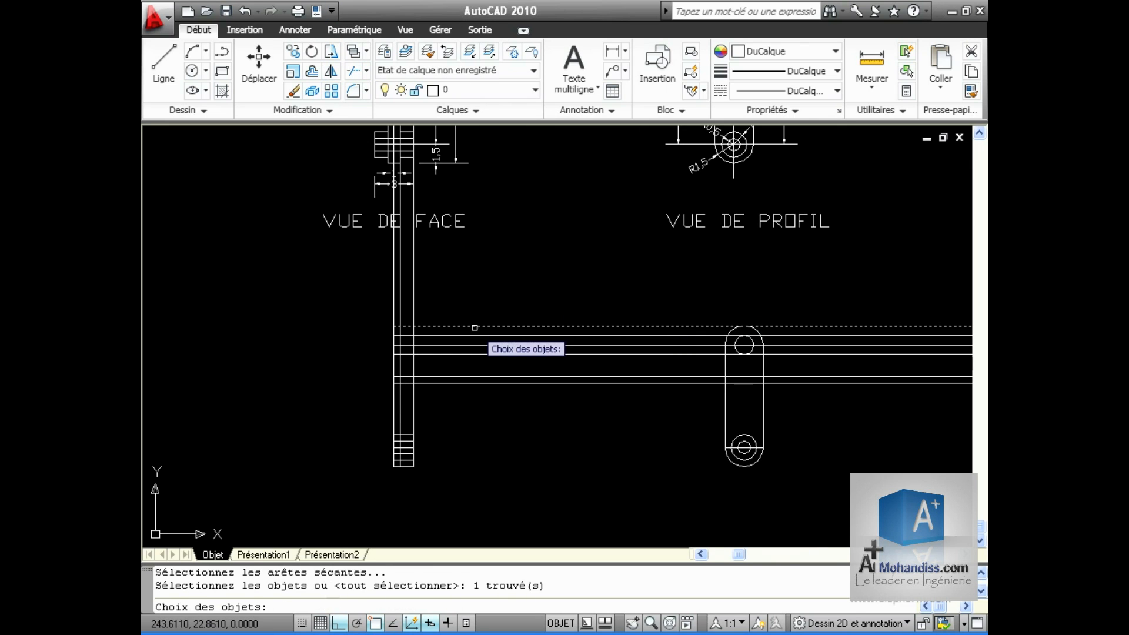
{"action": "key", "text": "Return"}
{"action": "left_click", "coordinate": [427, 290]}
{"action": "left_click", "coordinate": [371, 273]}
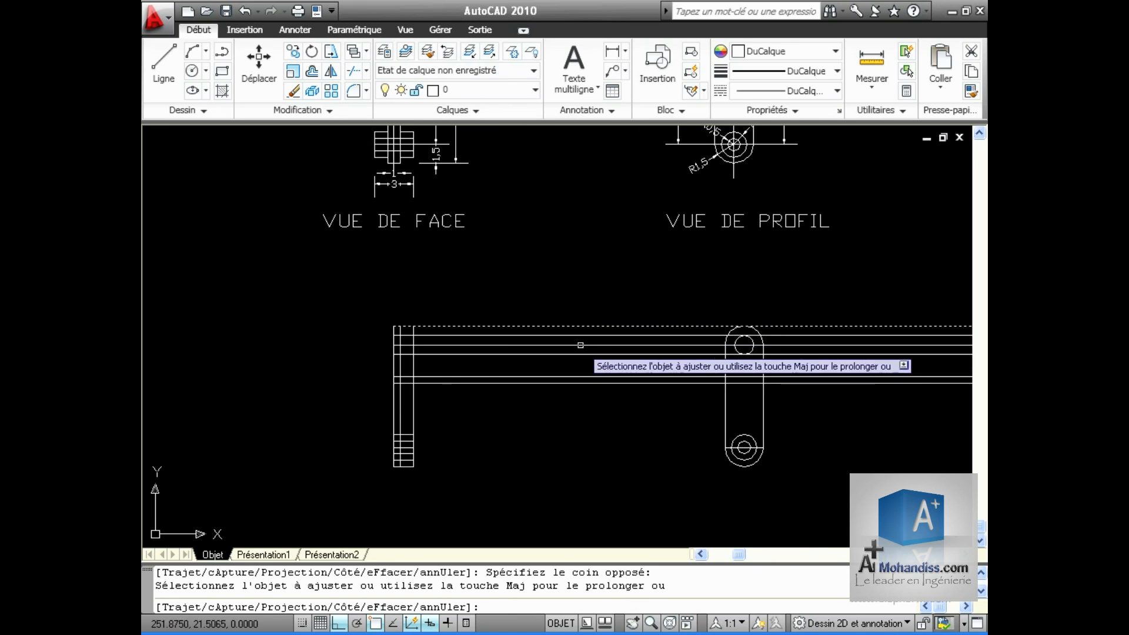
{"action": "key", "text": "Return"}
Trim the outer vertical line above the top edge of the lower boss, following the dimensioned front view
{"action": "scroll", "coordinate": [460, 230], "scroll_direction": "up", "scroll_amount": 5}
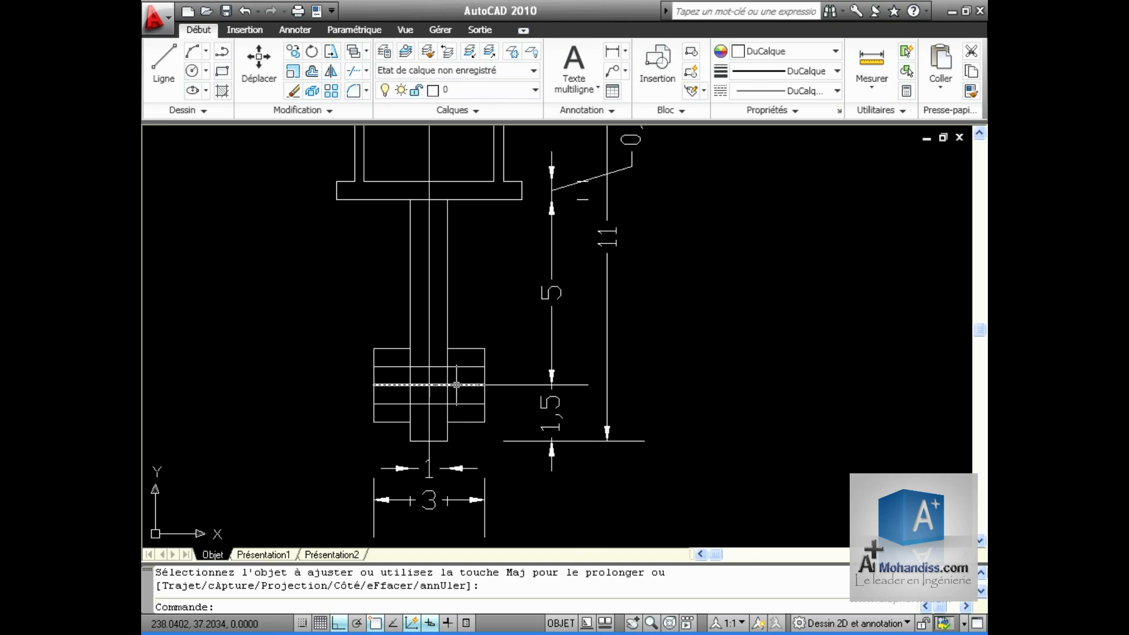
{"action": "scroll", "coordinate": [581, 494], "scroll_direction": "down", "scroll_amount": 5}
{"action": "middle_click_drag", "start_coordinate": [598, 406], "coordinate": [597, 245]}
{"action": "scroll", "coordinate": [597, 245], "scroll_direction": "up", "scroll_amount": 4}
{"action": "scroll", "coordinate": [566, 340], "scroll_direction": "down", "scroll_amount": 1}
{"action": "scroll", "coordinate": [566, 339], "scroll_direction": "up", "scroll_amount": 2}
{"action": "middle_click_drag", "start_coordinate": [586, 309], "coordinate": [583, 408]}
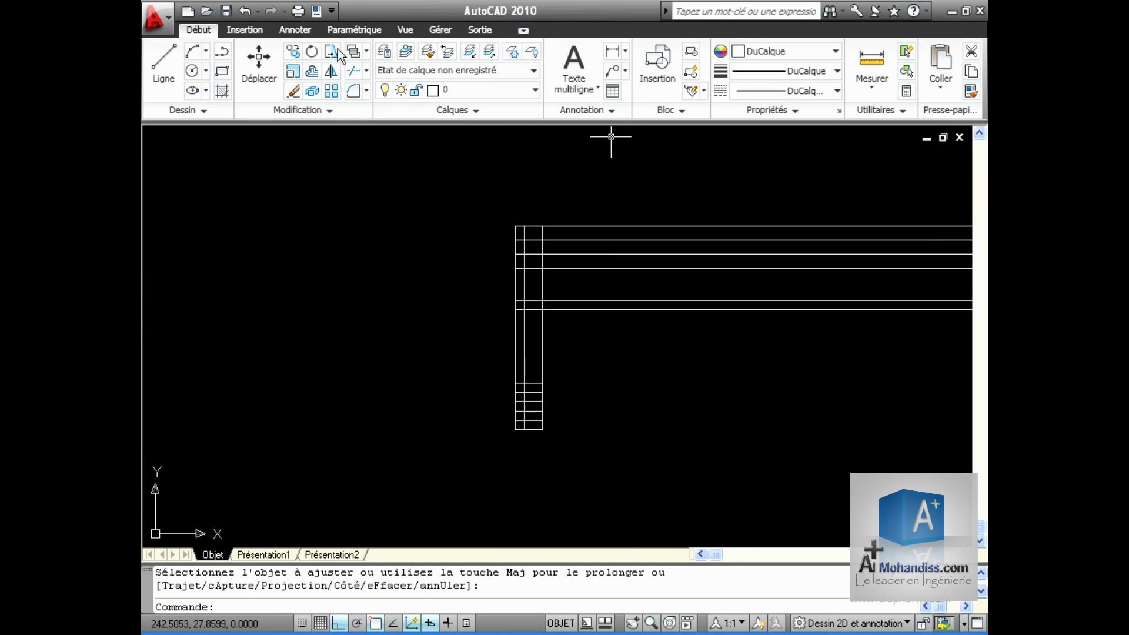
{"action": "left_click", "coordinate": [353, 71]}
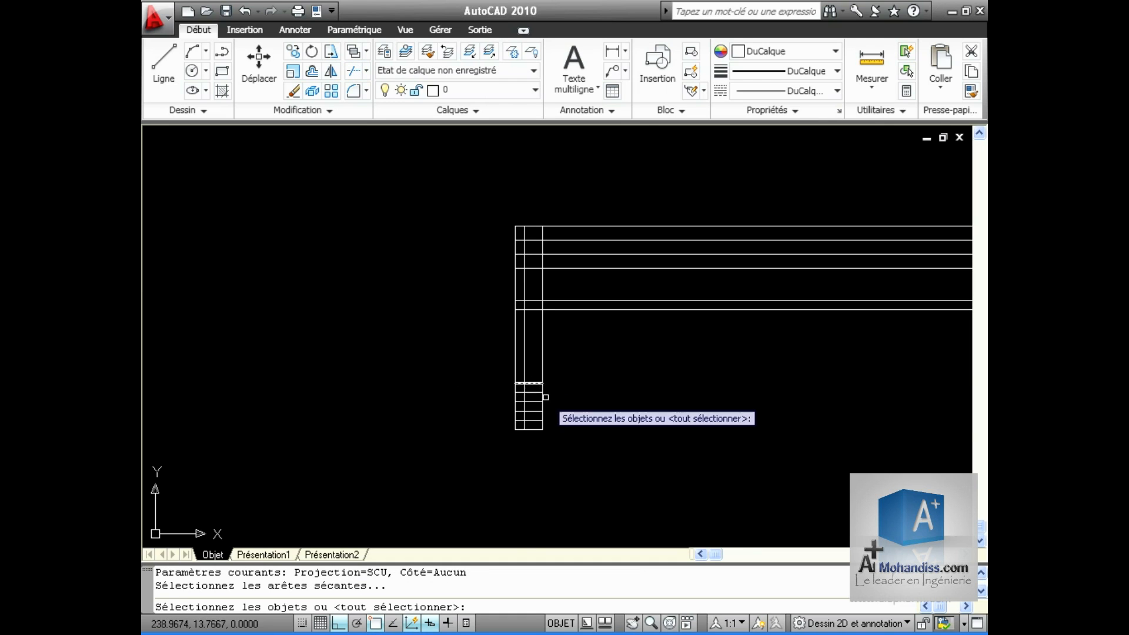
{"action": "scroll", "coordinate": [740, 500], "scroll_direction": "down", "scroll_amount": 5}
{"action": "middle_click_drag", "start_coordinate": [779, 474], "coordinate": [567, 424]}
{"action": "scroll", "coordinate": [537, 427], "scroll_direction": "up", "scroll_amount": 3}
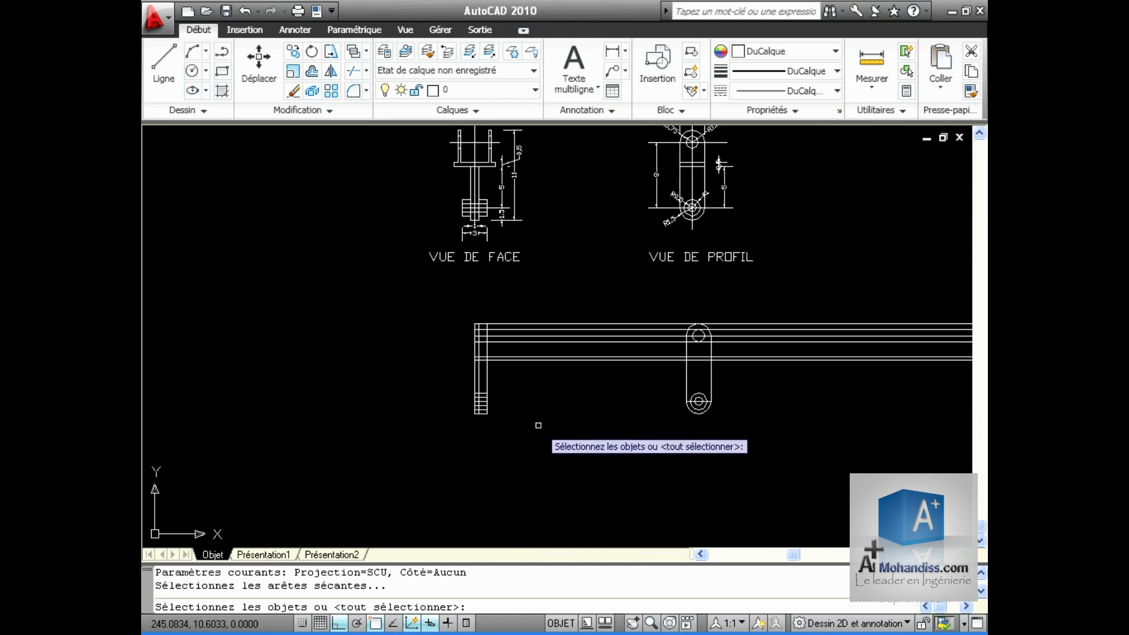
{"action": "scroll", "coordinate": [483, 392], "scroll_direction": "up", "scroll_amount": 5}
{"action": "left_click", "coordinate": [474, 397]}
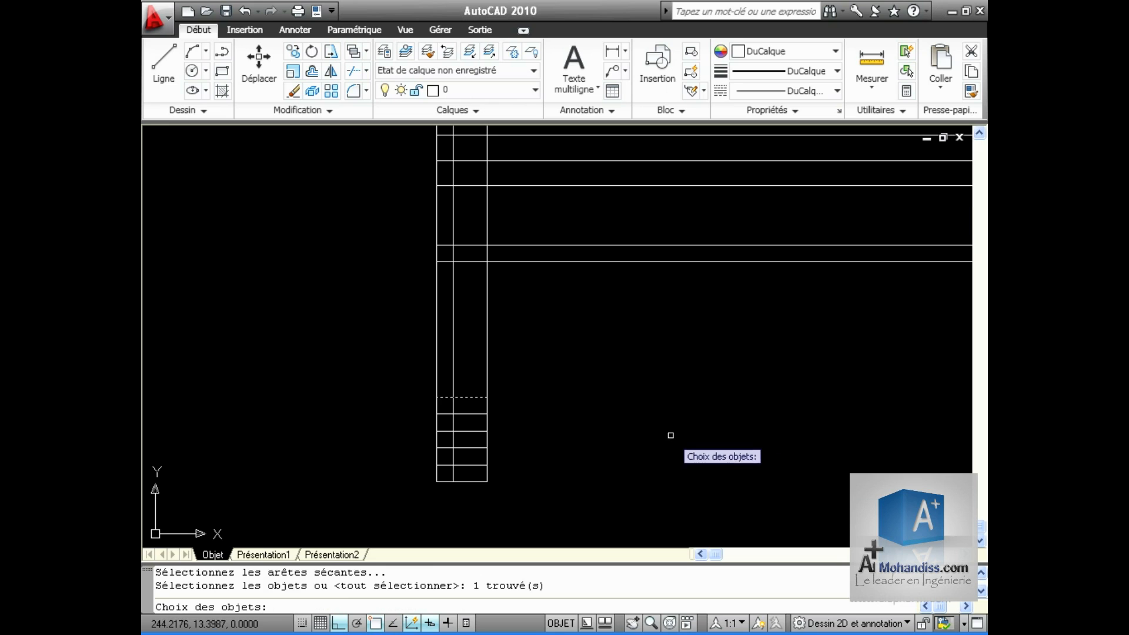
{"action": "key", "text": "Return"}
{"action": "left_click", "coordinate": [486, 347]}
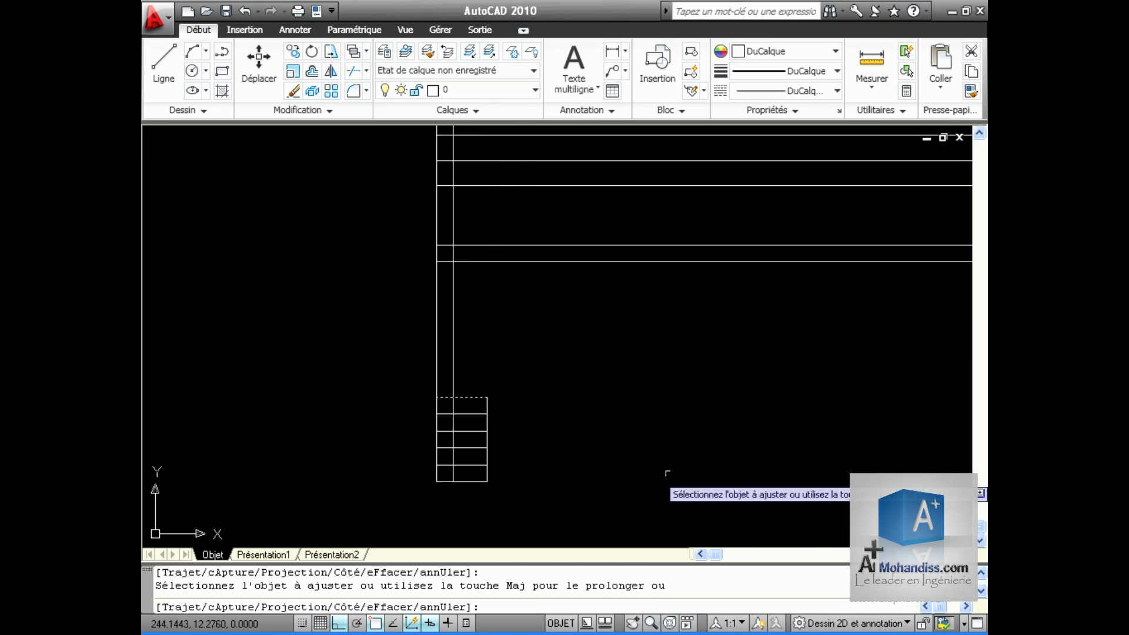
{"action": "key", "text": "Return"}
Trim the lower boss's outer corner, removing the vertical below its bottom edge and the lowest horizontal beyond the 0.5 offset line
{"action": "scroll", "coordinate": [597, 506], "scroll_direction": "down", "scroll_amount": 8}
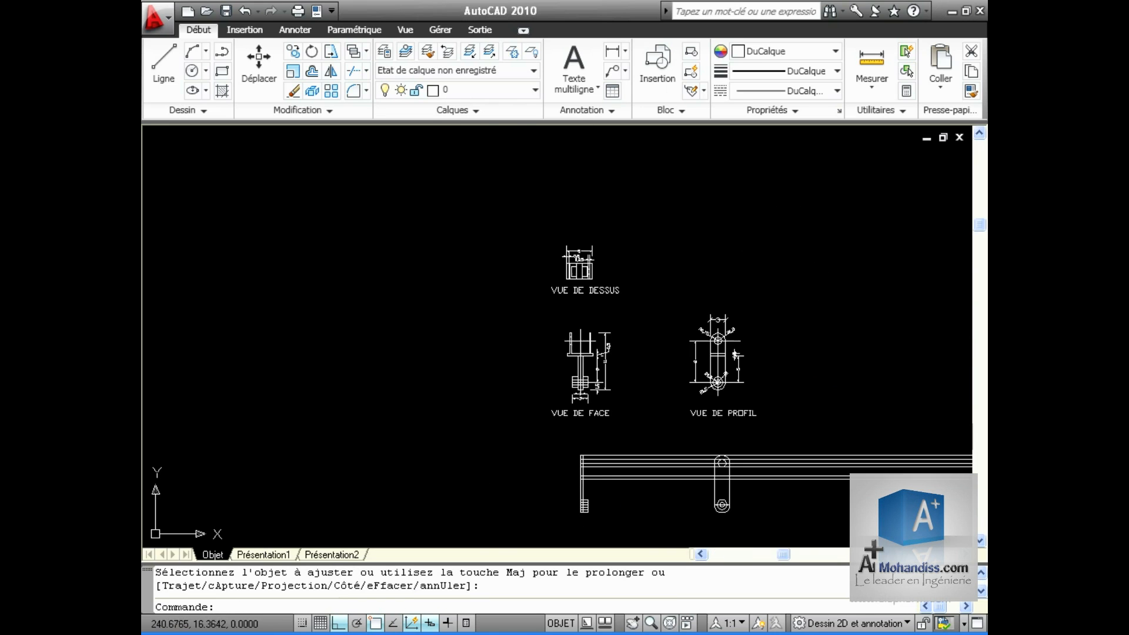
{"action": "scroll", "coordinate": [567, 306], "scroll_direction": "up", "scroll_amount": 10}
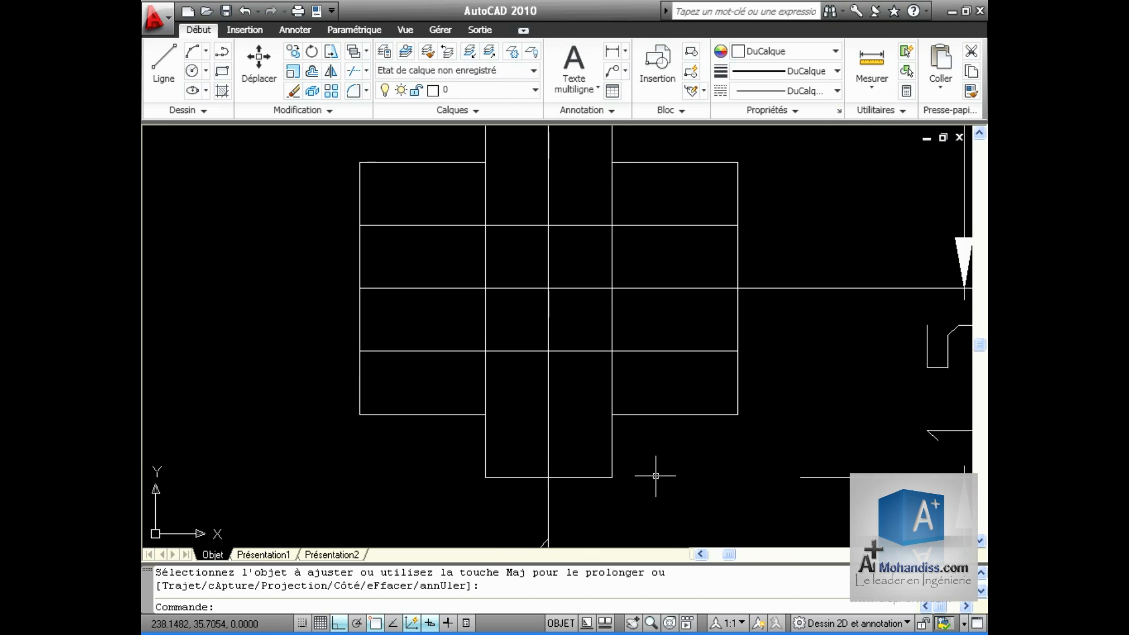
{"action": "scroll", "coordinate": [605, 323], "scroll_direction": "down", "scroll_amount": 8}
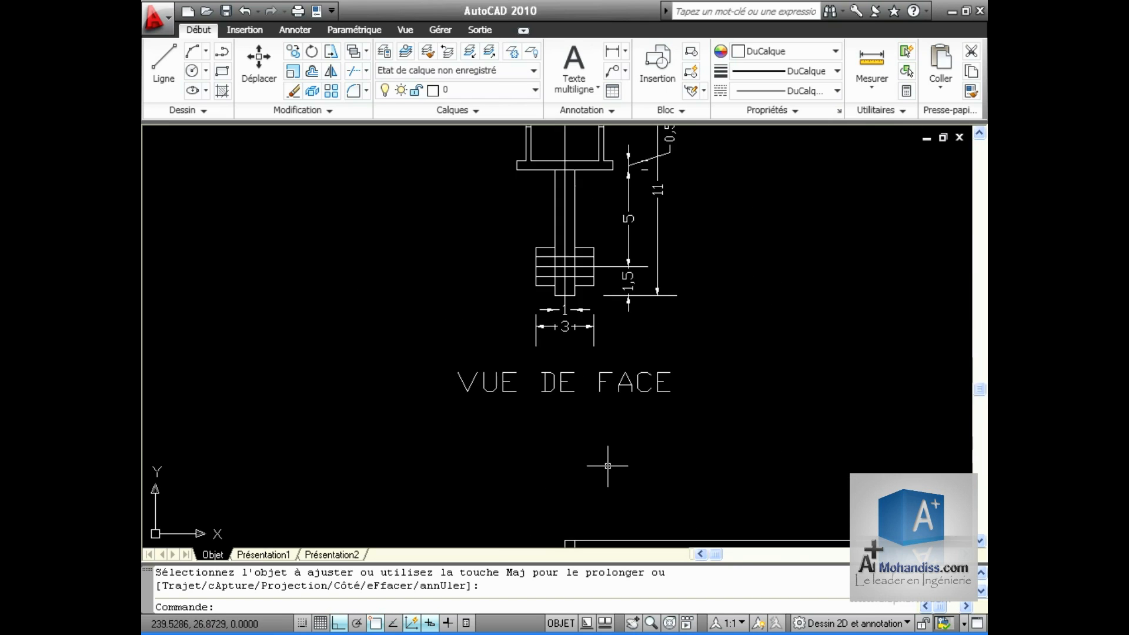
{"action": "scroll", "coordinate": [496, 336], "scroll_direction": "up", "scroll_amount": 6}
{"action": "scroll", "coordinate": [497, 346], "scroll_direction": "up", "scroll_amount": 4}
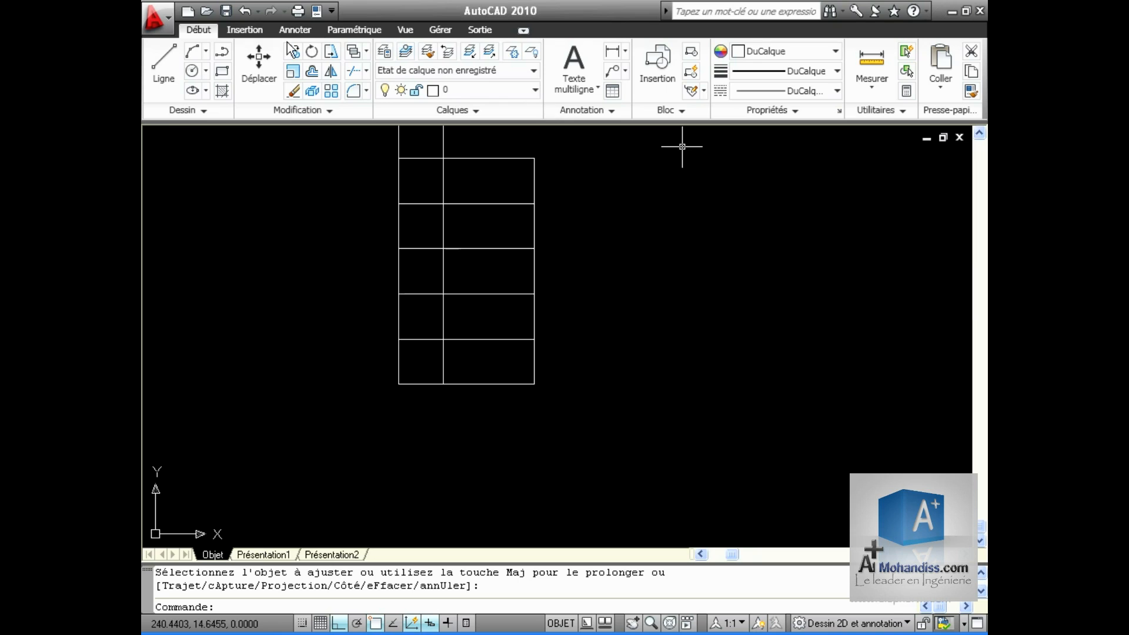
{"action": "left_click", "coordinate": [352, 71]}
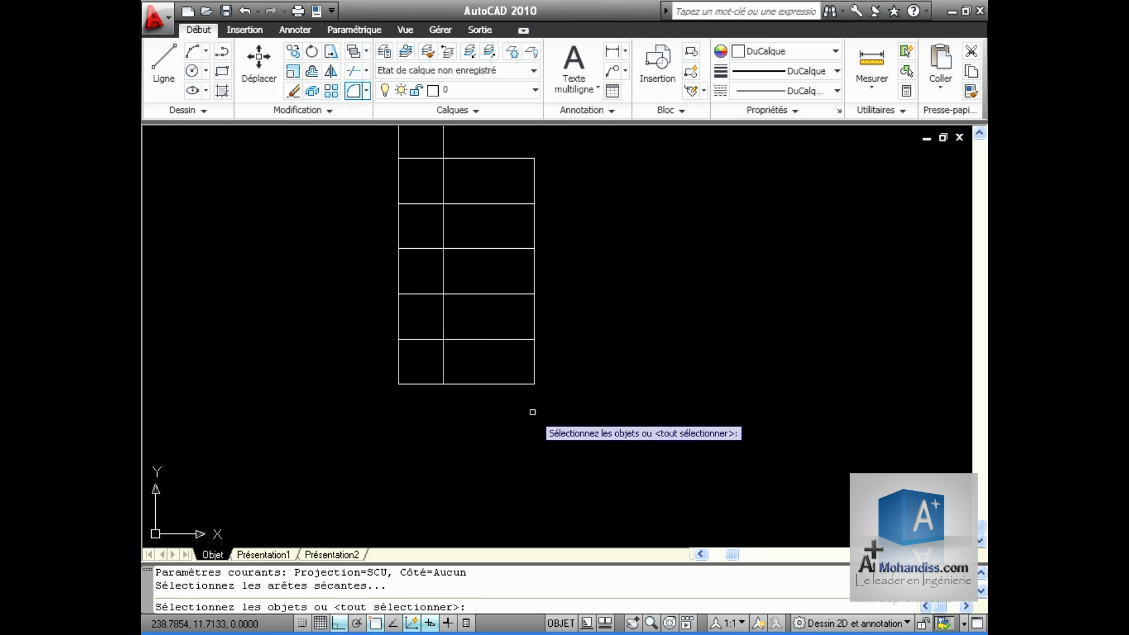
{"action": "left_click", "coordinate": [484, 340]}
{"action": "left_click", "coordinate": [444, 370]}
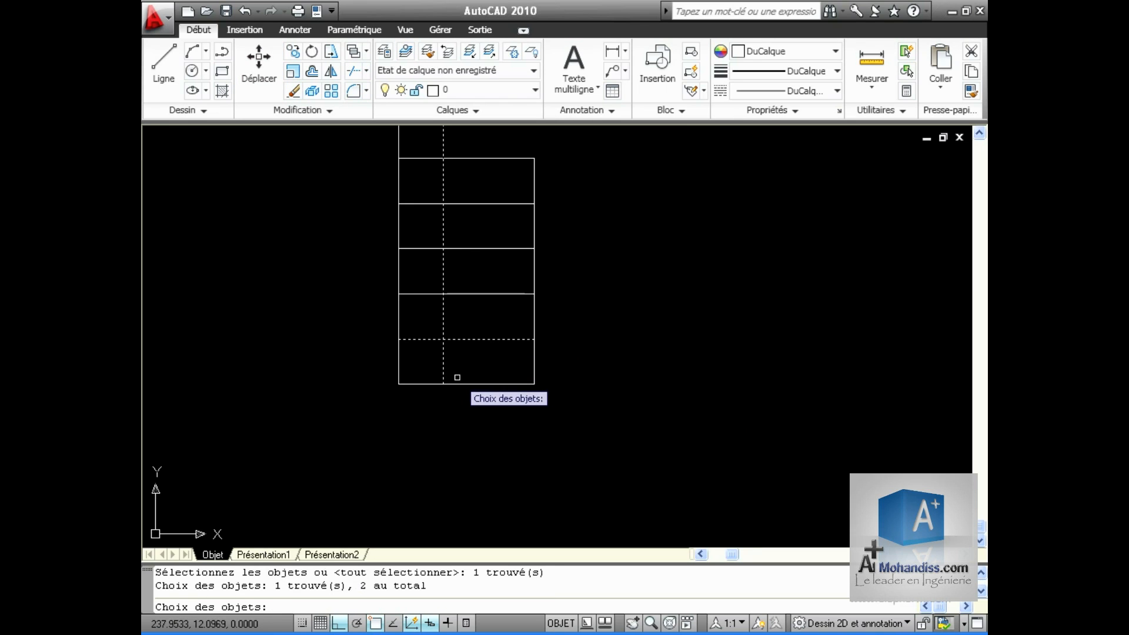
{"action": "key", "text": "Return"}
{"action": "left_click", "coordinate": [534, 364]}
{"action": "left_click", "coordinate": [493, 386]}
{"action": "scroll", "coordinate": [506, 418], "scroll_direction": "down", "scroll_amount": 2}
{"action": "key", "text": "Return"}
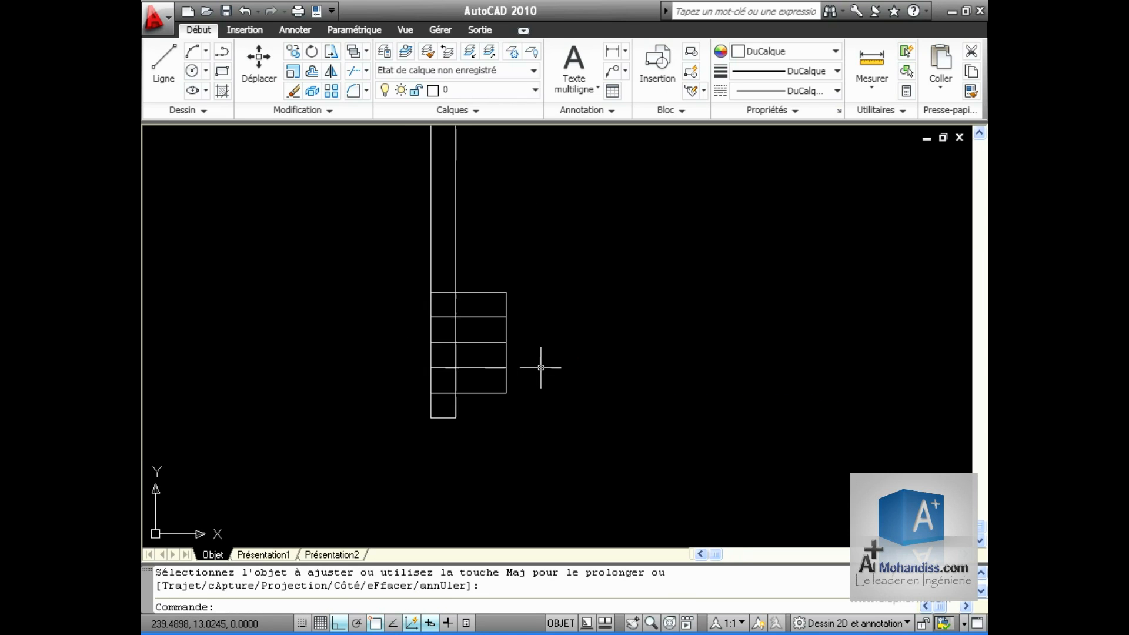
Examine the top view's (VUE DE DESSUS) width dimensions and the upper fork and plate of the dimensioned front view
{"action": "scroll", "coordinate": [532, 381], "scroll_direction": "down", "scroll_amount": 3}
{"action": "scroll", "coordinate": [523, 338], "scroll_direction": "down", "scroll_amount": 3}
{"action": "scroll", "coordinate": [597, 270], "scroll_direction": "up", "scroll_amount": 4}
{"action": "scroll", "coordinate": [597, 270], "scroll_direction": "up", "scroll_amount": 2}
{"action": "middle_click_drag", "start_coordinate": [598, 353], "coordinate": [590, 438]}
{"action": "scroll", "coordinate": [594, 353], "scroll_direction": "down", "scroll_amount": 3}
{"action": "scroll", "coordinate": [590, 411], "scroll_direction": "up", "scroll_amount": 2}
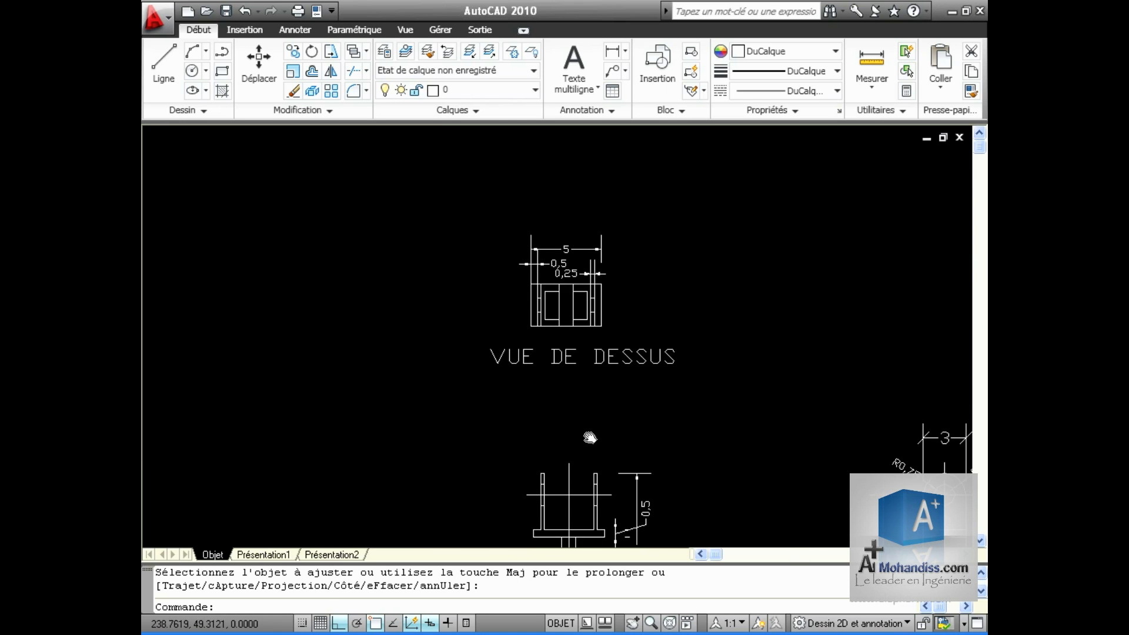
{"action": "scroll", "coordinate": [571, 261], "scroll_direction": "up", "scroll_amount": 2}
{"action": "scroll", "coordinate": [560, 237], "scroll_direction": "down", "scroll_amount": 3}
{"action": "middle_click_drag", "start_coordinate": [696, 474], "coordinate": [637, 285]}
{"action": "scroll", "coordinate": [632, 406], "scroll_direction": "up", "scroll_amount": 4}
{"action": "scroll", "coordinate": [631, 406], "scroll_direction": "down", "scroll_amount": 3}
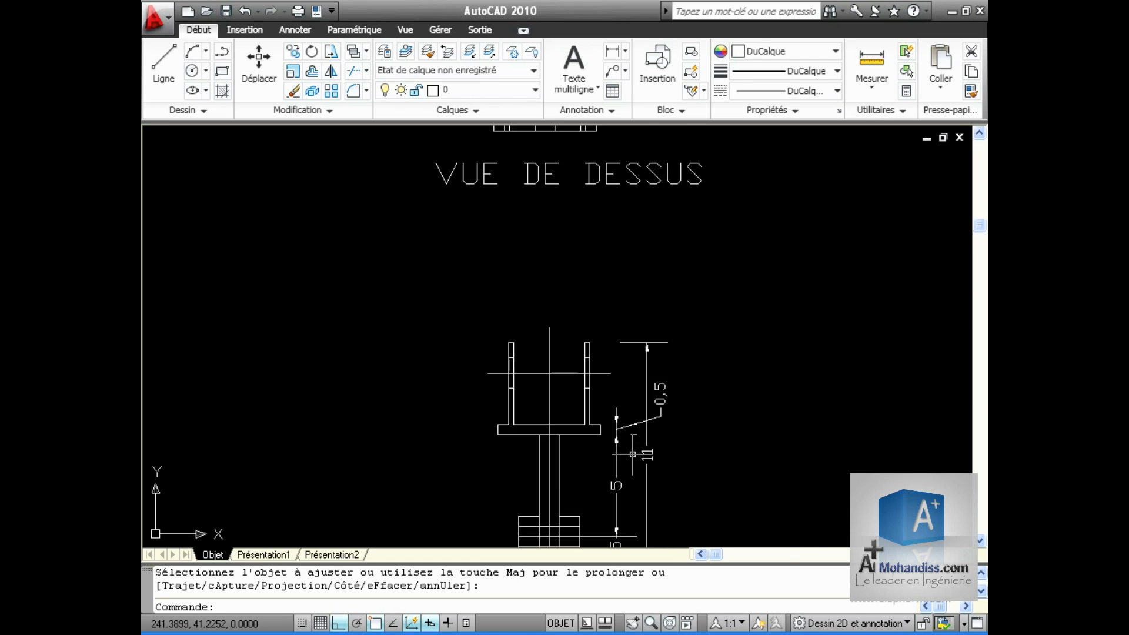
Examine the overall width and fork-arm dimensions in the top view, and go back to the half-built front view
{"action": "middle_click_drag", "start_coordinate": [652, 394], "coordinate": [628, 275]}
{"action": "scroll", "coordinate": [628, 278], "scroll_direction": "up", "scroll_amount": 1}
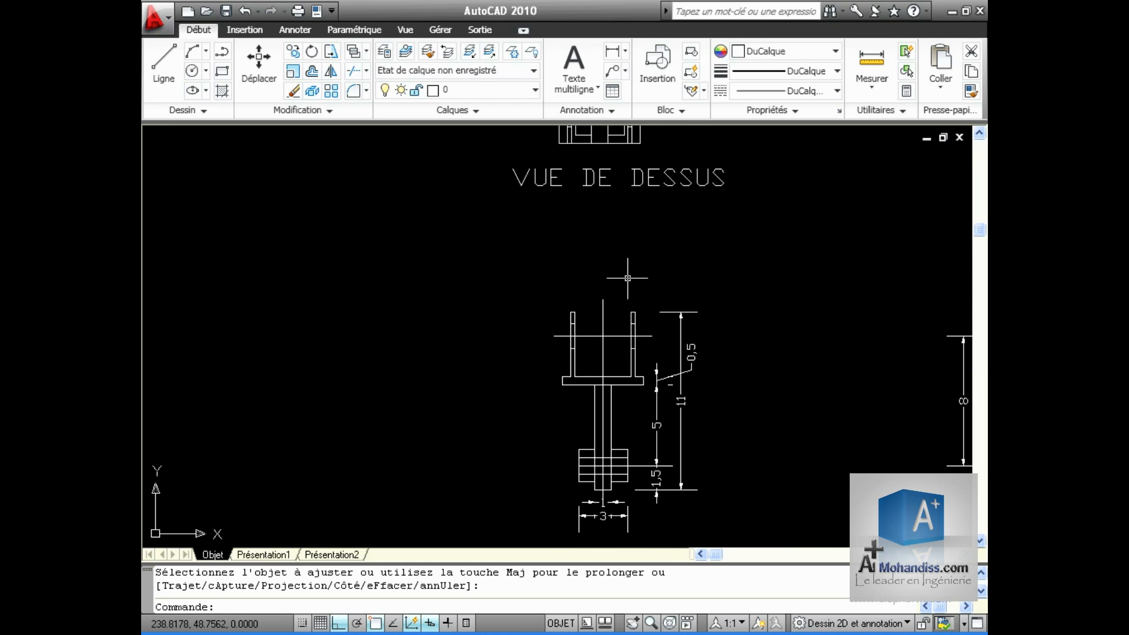
{"action": "middle_click_drag", "start_coordinate": [629, 215], "coordinate": [626, 384]}
{"action": "scroll", "coordinate": [585, 379], "scroll_direction": "up", "scroll_amount": 3}
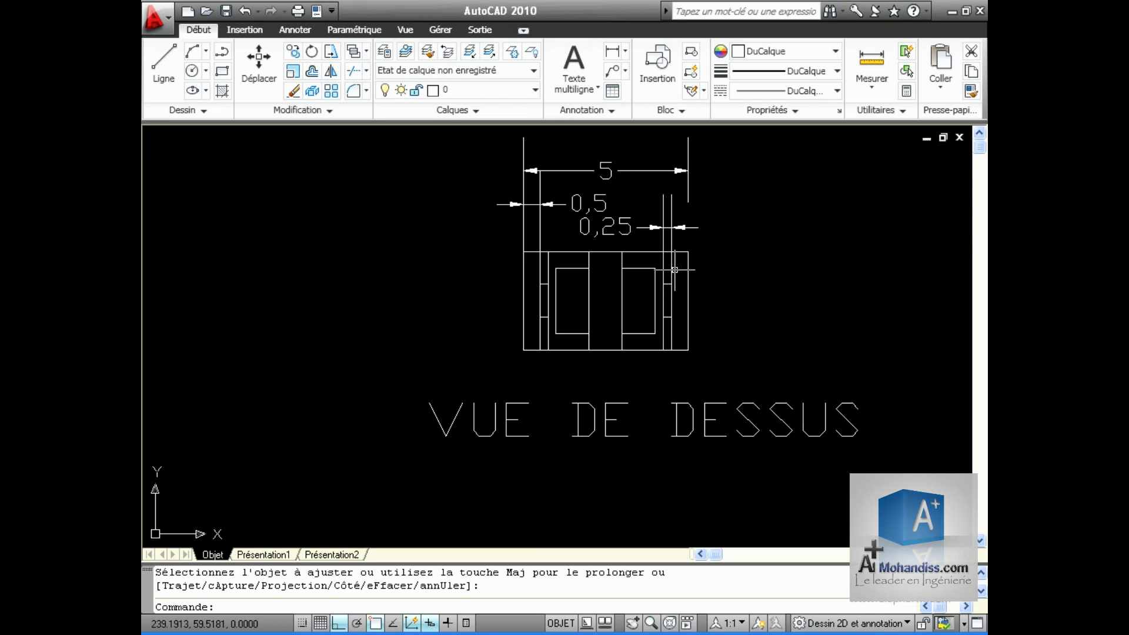
{"action": "scroll", "coordinate": [700, 490], "scroll_direction": "down", "scroll_amount": 4}
{"action": "middle_click_drag", "start_coordinate": [700, 492], "coordinate": [675, 233]}
{"action": "middle_click_drag", "start_coordinate": [674, 536], "coordinate": [673, 224]}
{"action": "mouse_move", "coordinate": [692, 375]}
{"action": "middle_mouse_down"}
{"action": "mouse_move", "coordinate": [698, 479]}
{"action": "mouse_move", "coordinate": [696, 421]}
{"action": "middle_mouse_up"}
{"action": "scroll", "coordinate": [711, 456], "scroll_direction": "up", "scroll_amount": 2}
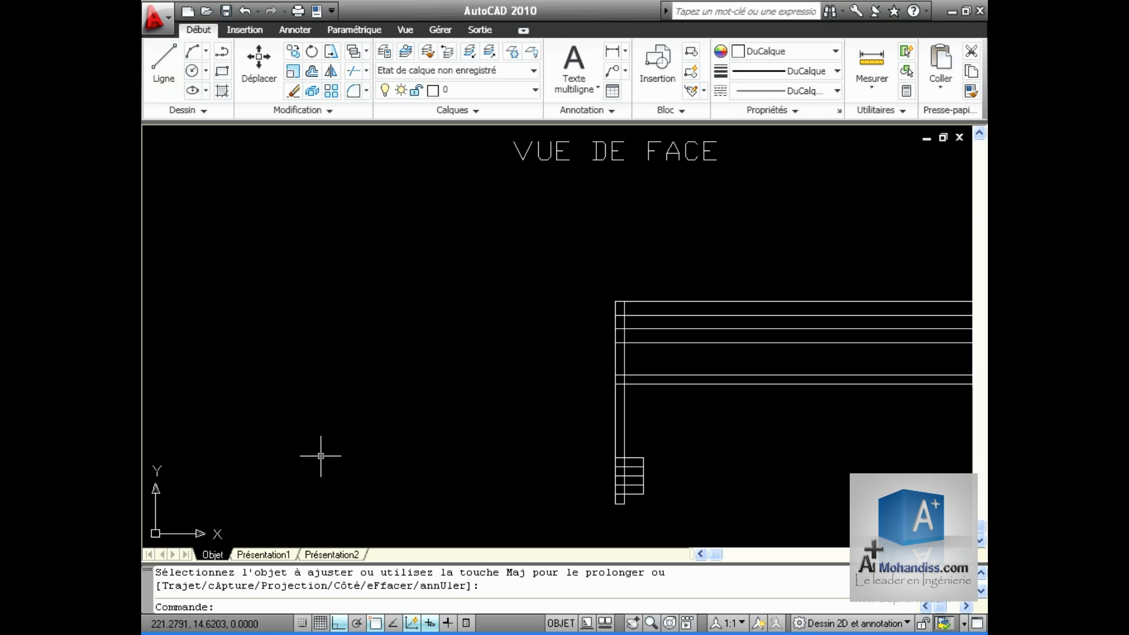
Create a construction line offset 2.5 to the right of the front view's centre line for the plate's outer edge
{"action": "left_click", "coordinate": [212, 110]}
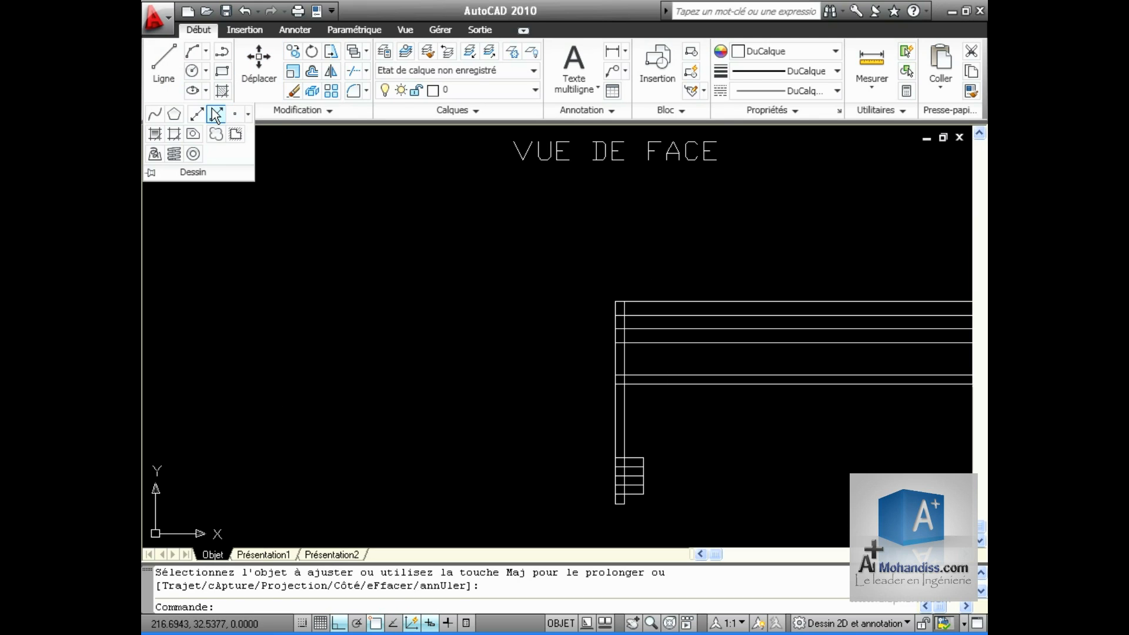
{"action": "left_click", "coordinate": [197, 115]}
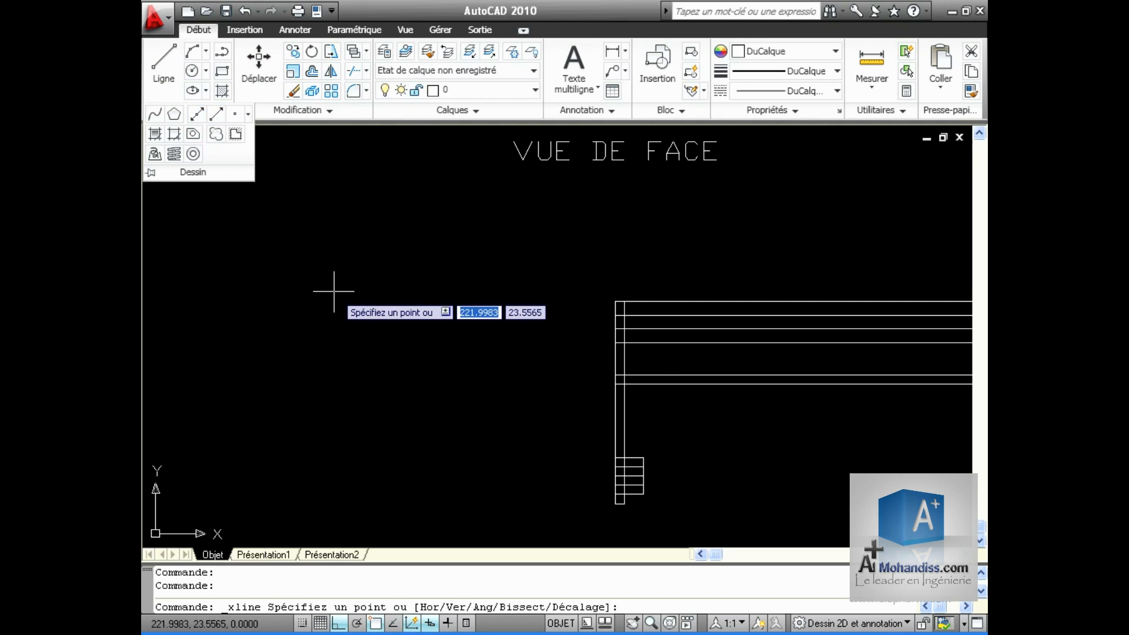
{"action": "type", "text": "d"}
{"action": "key", "text": "Return"}
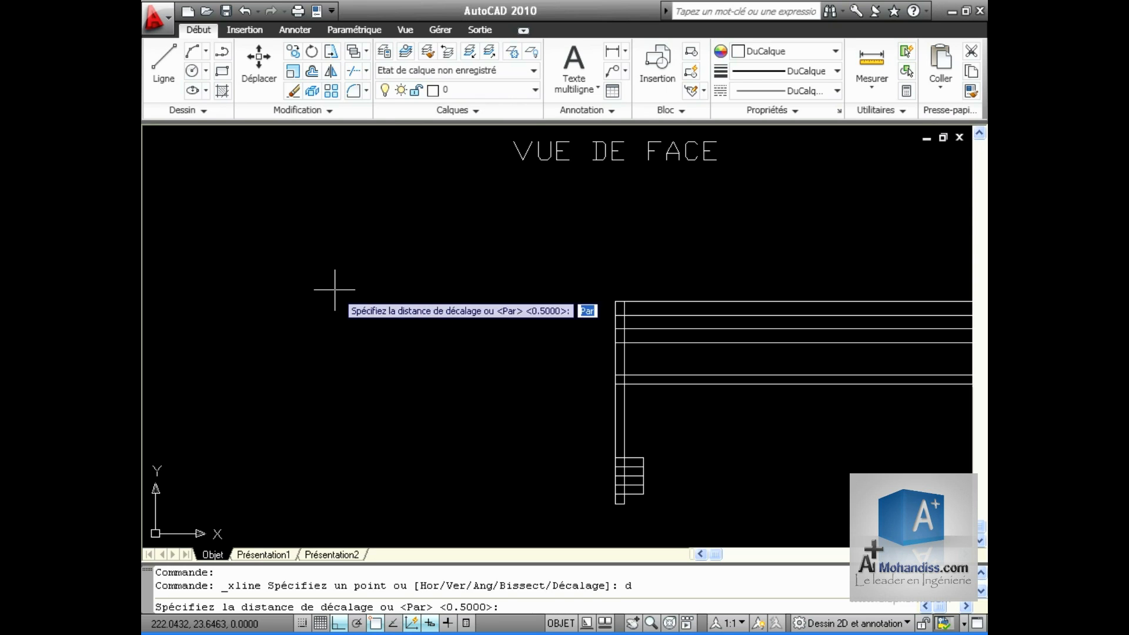
{"action": "middle_click_drag", "start_coordinate": [733, 224], "coordinate": [744, 608]}
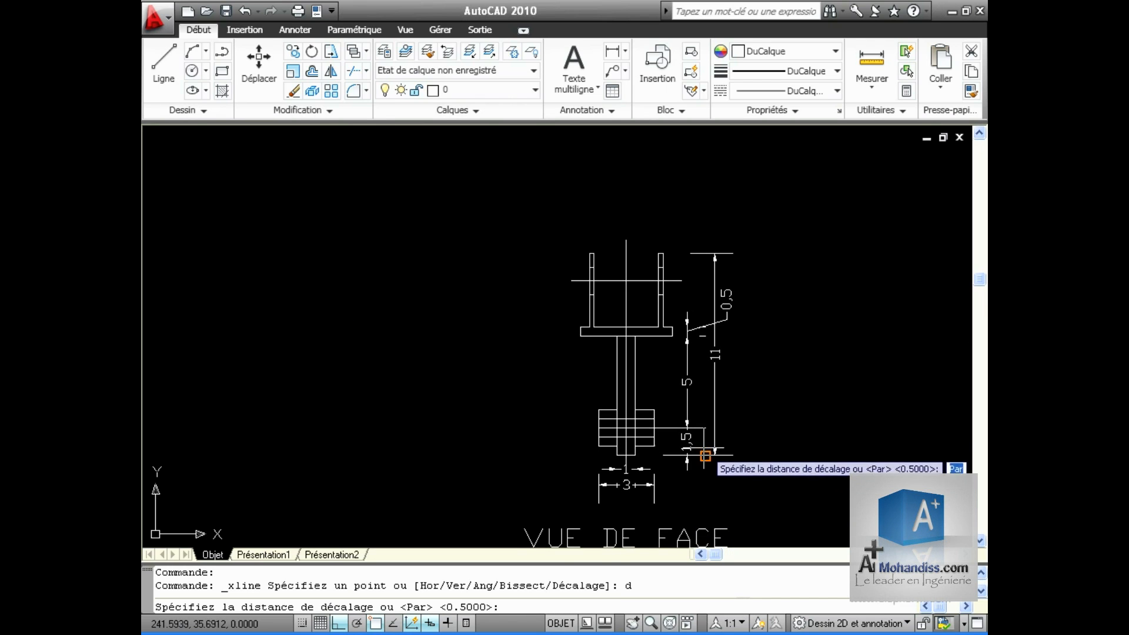
{"action": "scroll", "coordinate": [713, 315], "scroll_direction": "down", "scroll_amount": 4}
{"action": "middle_click_drag", "start_coordinate": [714, 316], "coordinate": [679, 234]}
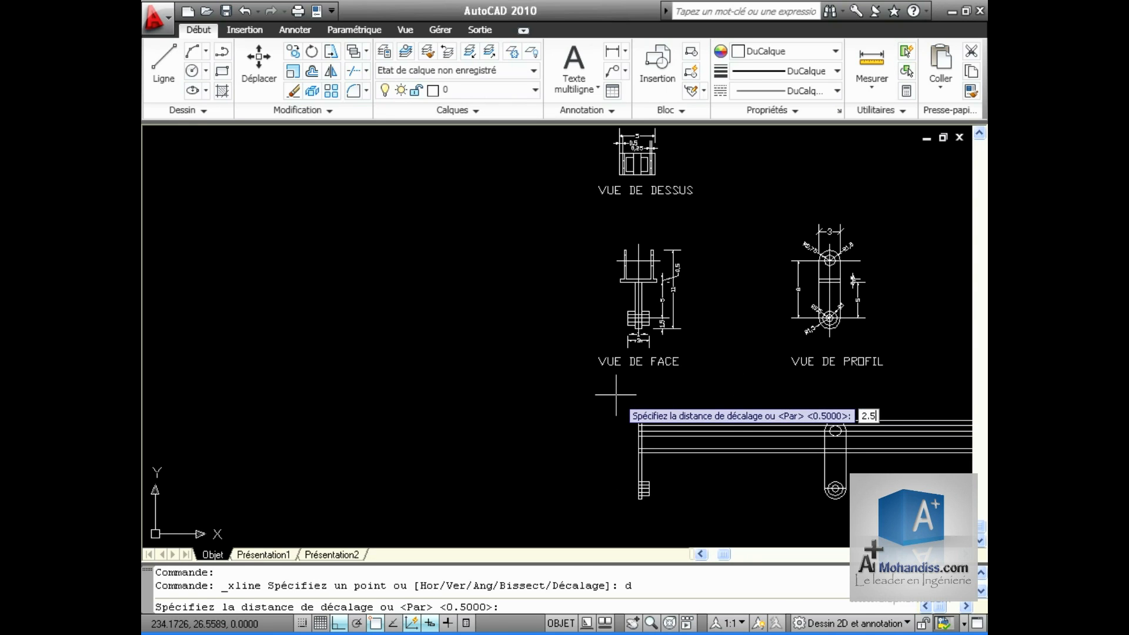
{"action": "key", "text": "Return"}
{"action": "scroll", "coordinate": [671, 476], "scroll_direction": "up", "scroll_amount": 5}
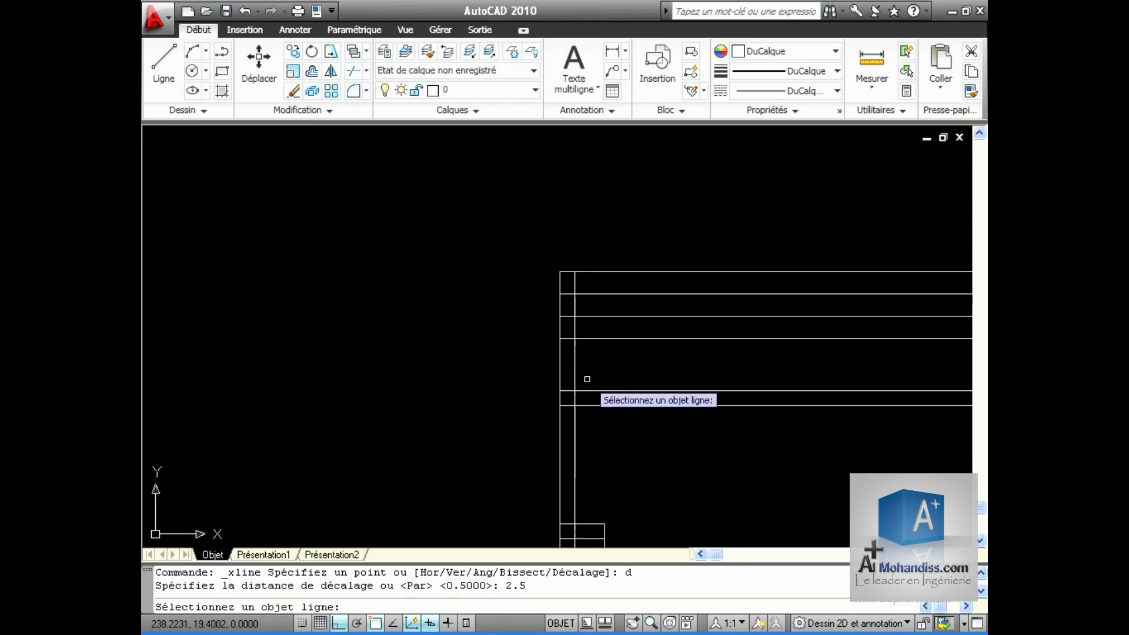
{"action": "left_click", "coordinate": [558, 360]}
{"action": "left_click", "coordinate": [705, 362]}
{"action": "key", "text": "Return"}
Offset a construction line 0.5 inward from the plate's outer edge line
{"action": "key", "text": "Return"}
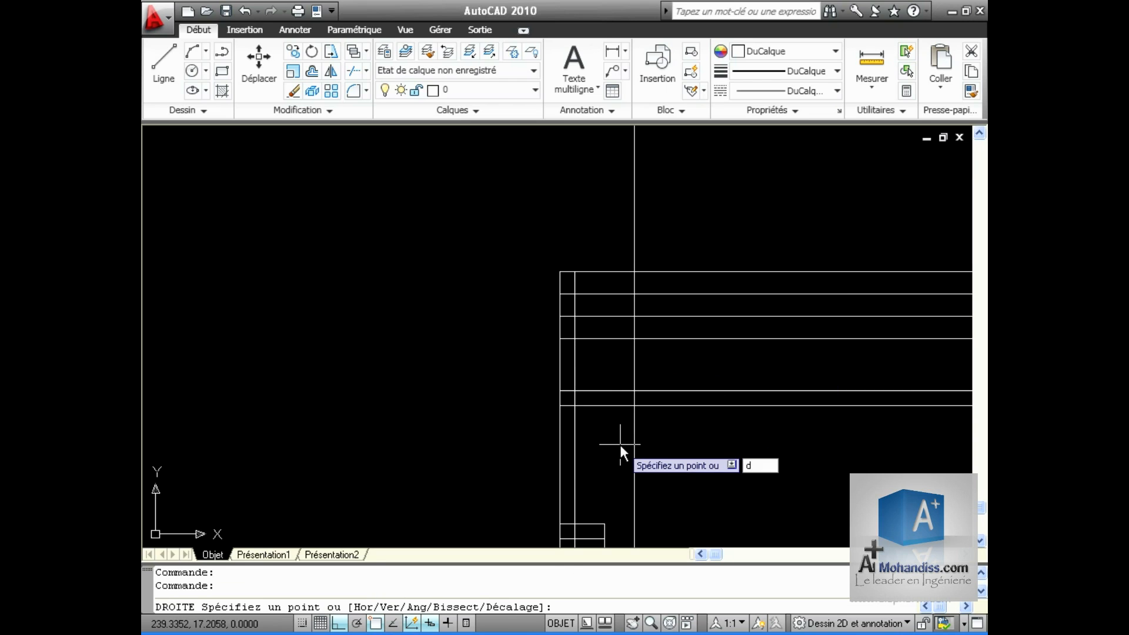
{"action": "key", "text": "Return"}
{"action": "type", "text": "0.5"}
{"action": "key", "text": "Return"}
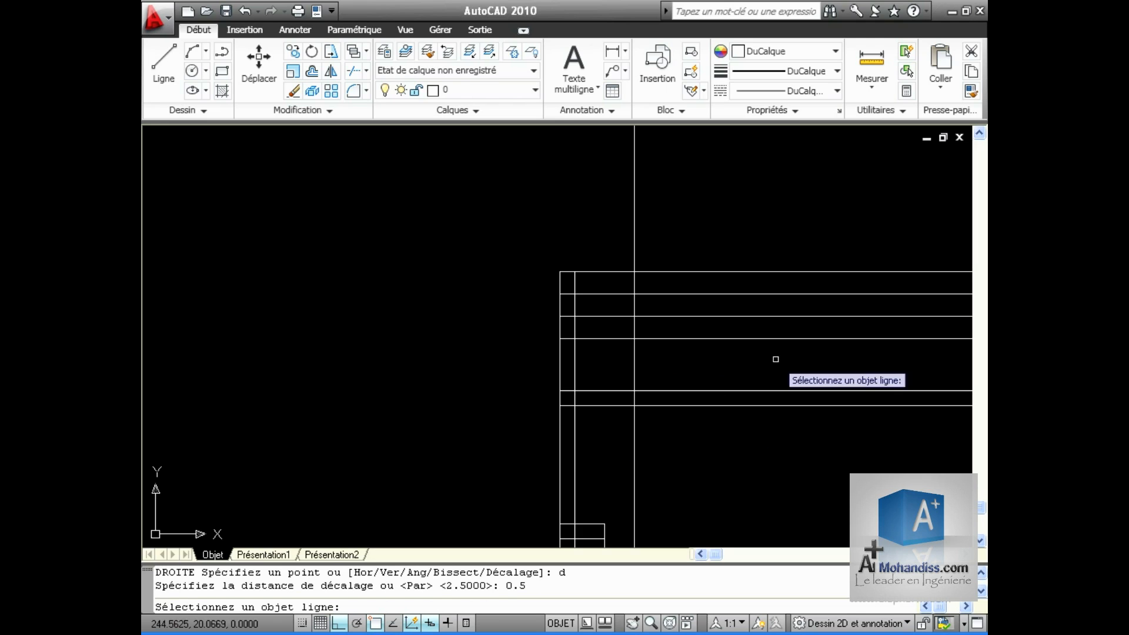
{"action": "left_click", "coordinate": [634, 222]}
{"action": "left_click", "coordinate": [585, 215]}
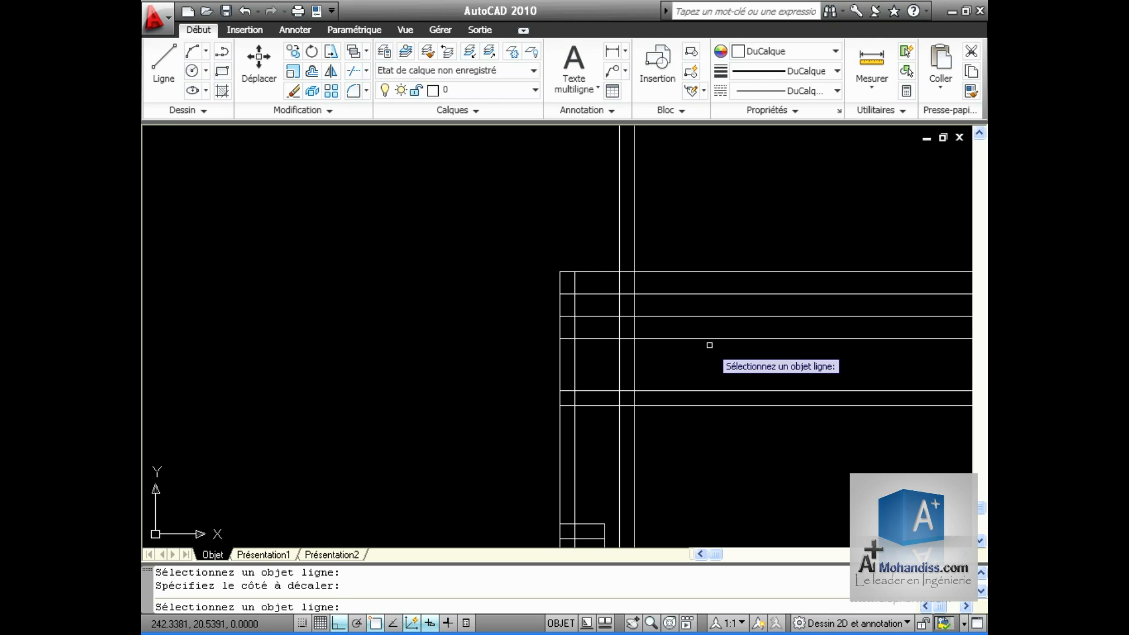
{"action": "key", "text": "Return"}
Offset a construction line .25 further inward from the fork arm's outer line to set the arm's thickness
{"action": "key", "text": "Return"}
{"action": "type", "text": "d"}
{"action": "key", "text": "Return"}
{"action": "type", "text": "."}
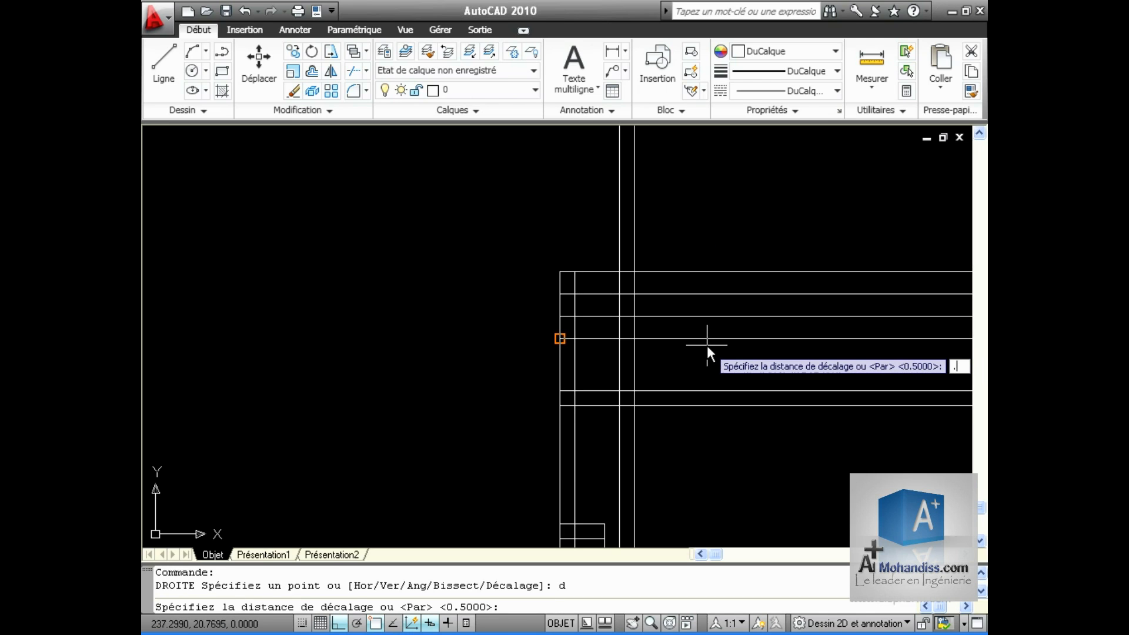
{"action": "type", "text": "25"}
{"action": "key", "text": "Return"}
{"action": "left_click", "coordinate": [618, 219]}
{"action": "left_click", "coordinate": [605, 219]}
Trim at the plate's bottom line, removing the stem's outer vertical above it and the three new construction lines below it
{"action": "middle_click_drag", "start_coordinate": [675, 505], "coordinate": [702, 551]}
{"action": "scroll", "coordinate": [703, 547], "scroll_direction": "up", "scroll_amount": 2}
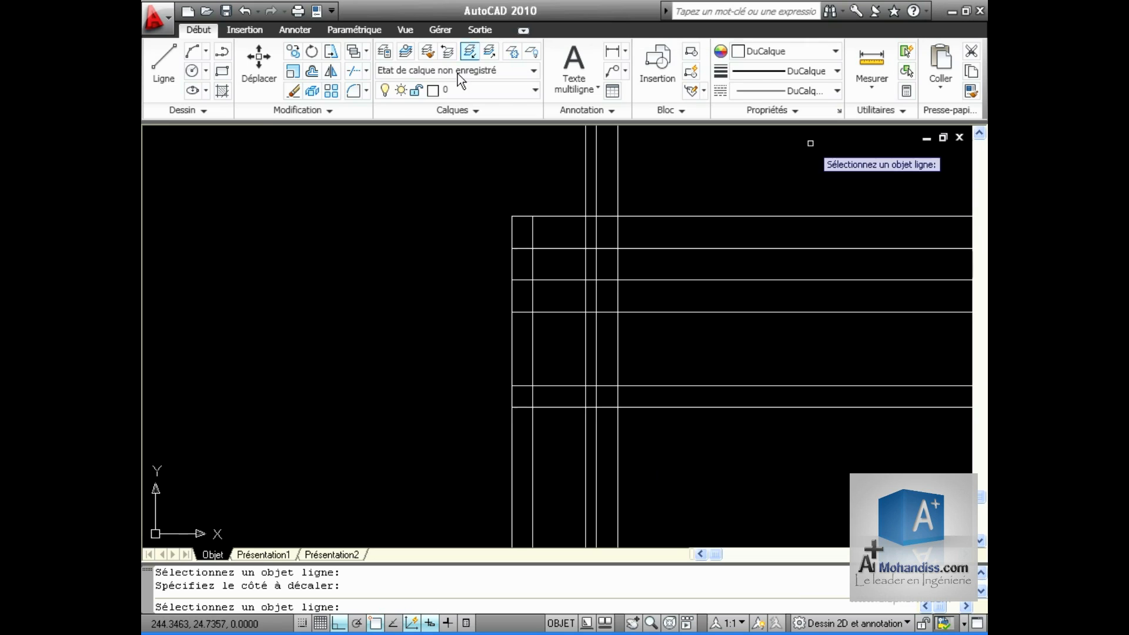
{"action": "left_click", "coordinate": [355, 69]}
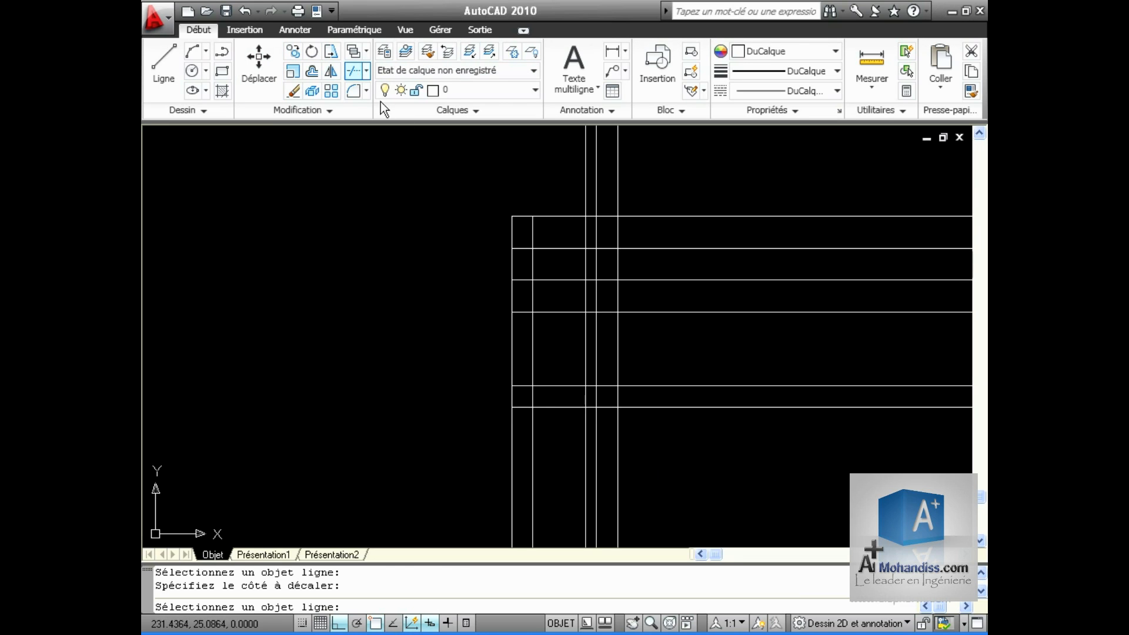
{"action": "left_click", "coordinate": [543, 407]}
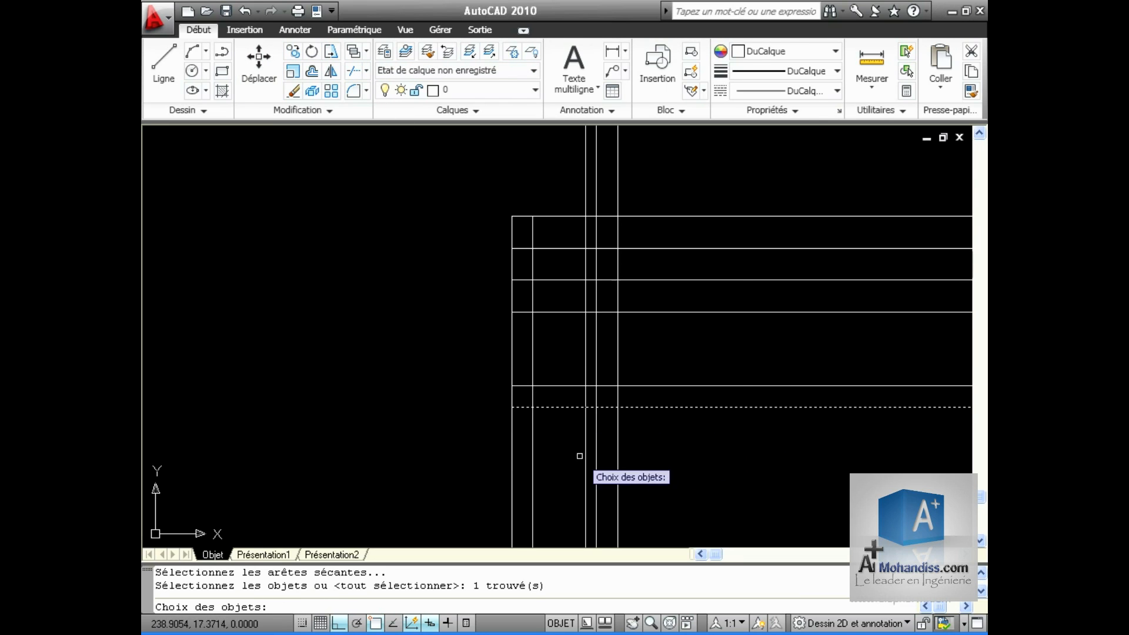
{"action": "key", "text": "Return"}
{"action": "scroll", "coordinate": [717, 463], "scroll_direction": "down", "scroll_amount": 2}
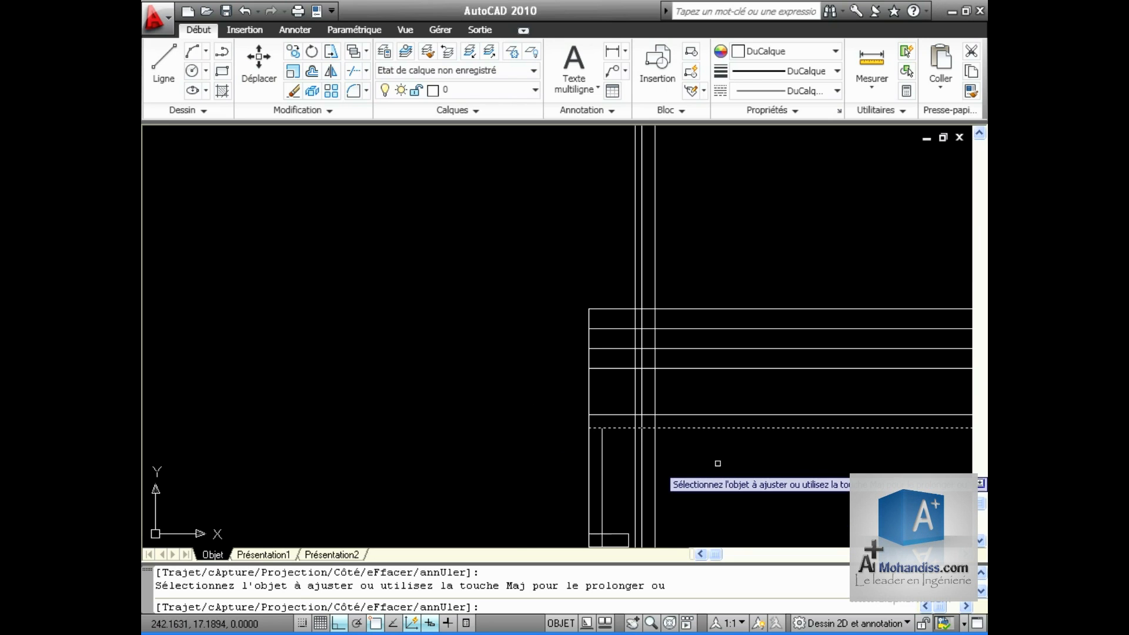
{"action": "scroll", "coordinate": [718, 463], "scroll_direction": "down", "scroll_amount": 2}
{"action": "middle_click_drag", "start_coordinate": [714, 457], "coordinate": [602, 445]}
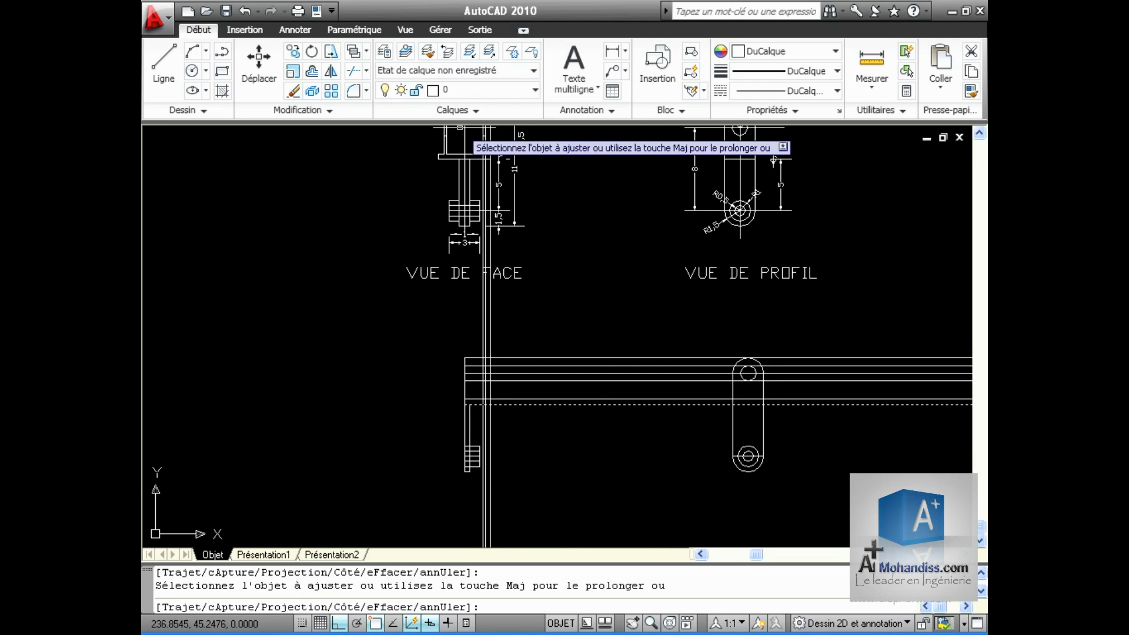
{"action": "scroll", "coordinate": [522, 403], "scroll_direction": "up", "scroll_amount": 3}
{"action": "scroll", "coordinate": [622, 484], "scroll_direction": "down", "scroll_amount": 1}
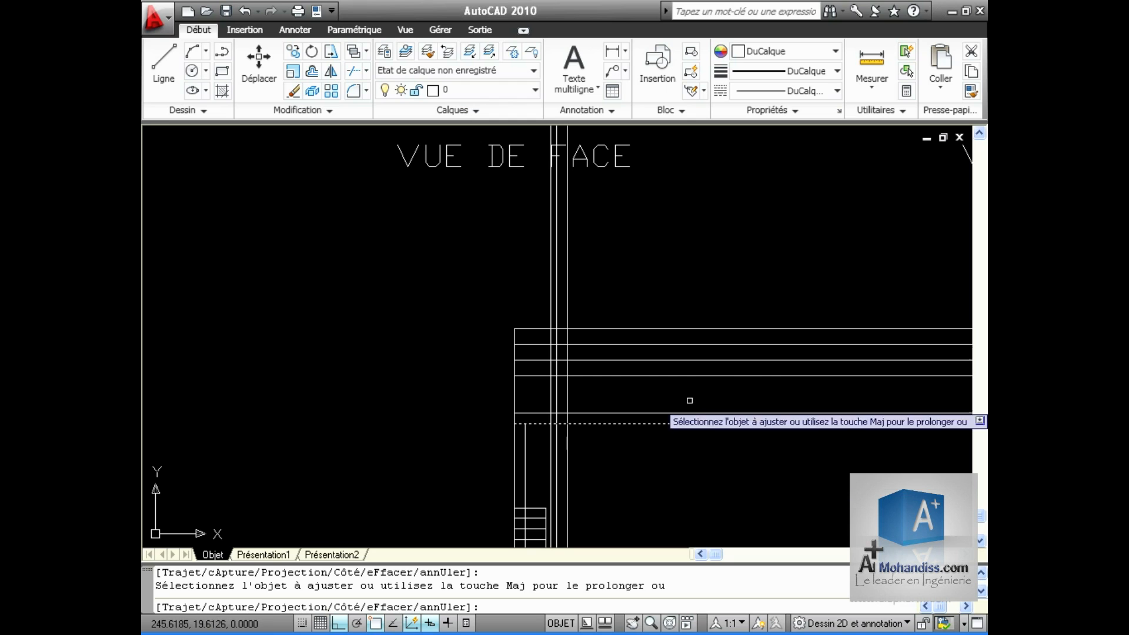
{"action": "left_click", "coordinate": [583, 444]}
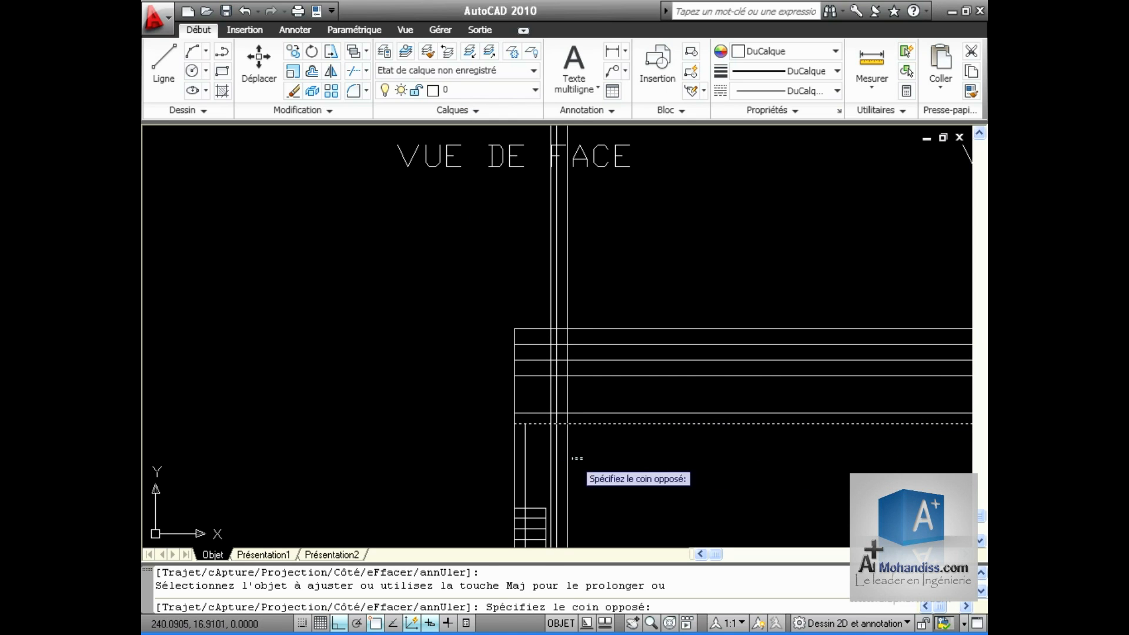
{"action": "left_click", "coordinate": [539, 457]}
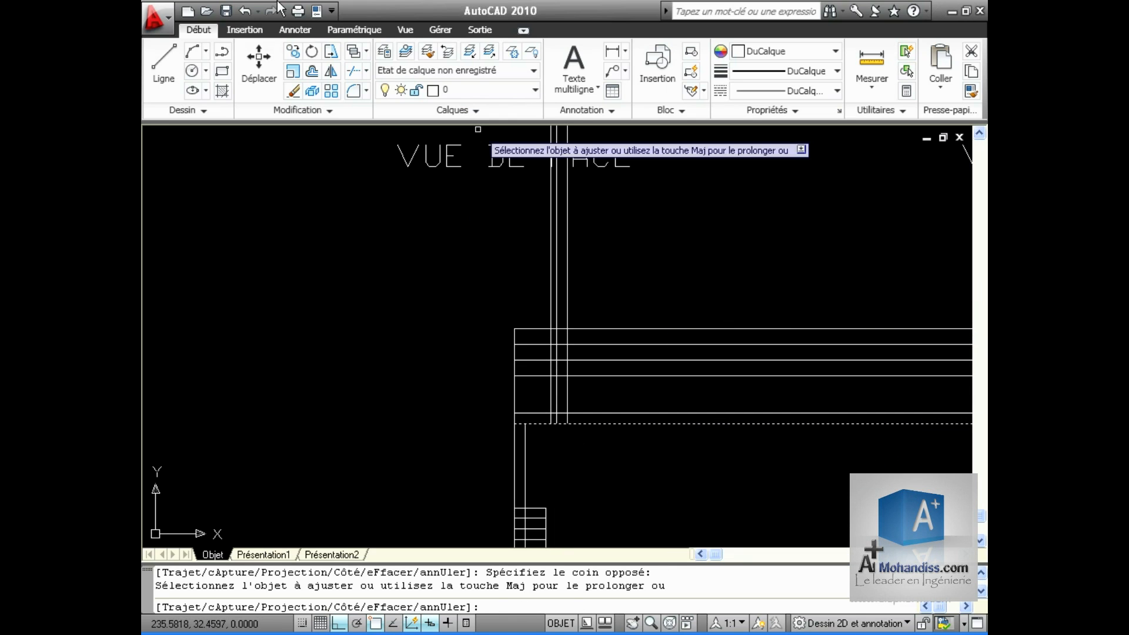
Trim the three new vertical construction lines above the fork's top edge
{"action": "left_click", "coordinate": [359, 72]}
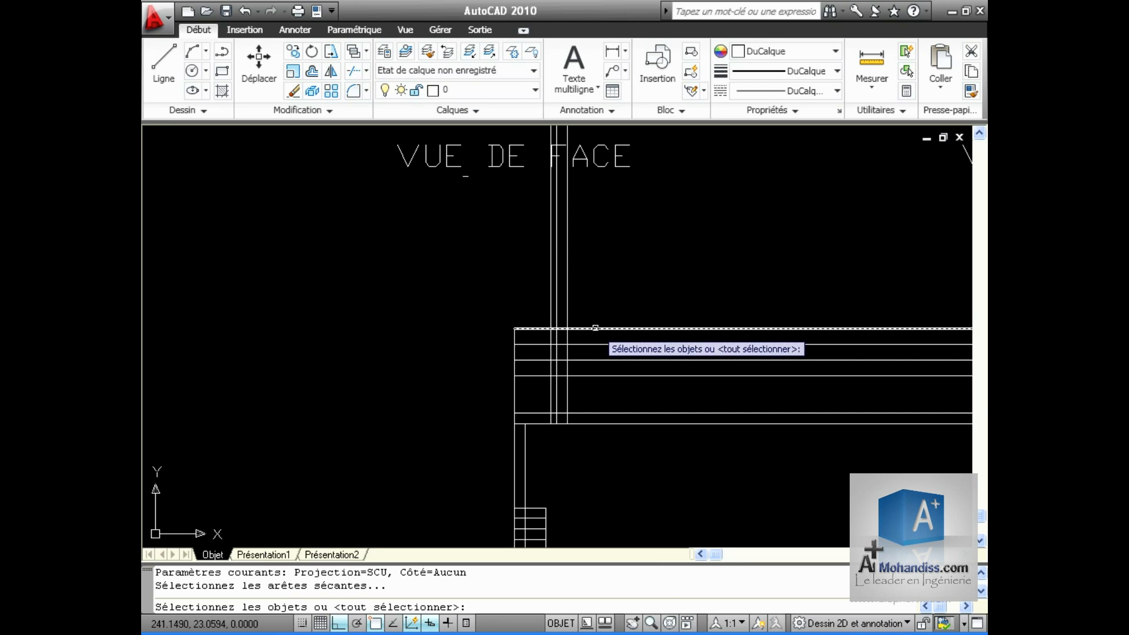
{"action": "left_click", "coordinate": [625, 327]}
{"action": "key", "text": "Return"}
{"action": "left_click", "coordinate": [582, 291]}
{"action": "left_click", "coordinate": [484, 259]}
{"action": "key", "text": "Return"}
Trim all the projected horizontal lines beyond the plate's outer vertical edge
{"action": "middle_click_drag", "start_coordinate": [576, 462], "coordinate": [505, 427]}
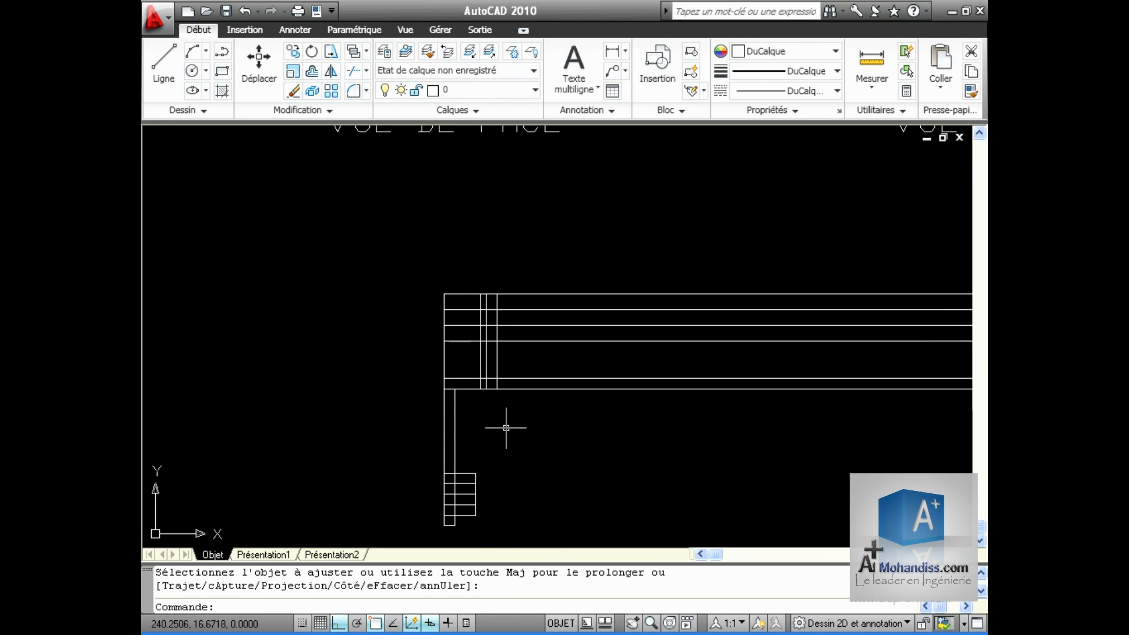
{"action": "left_click", "coordinate": [354, 70]}
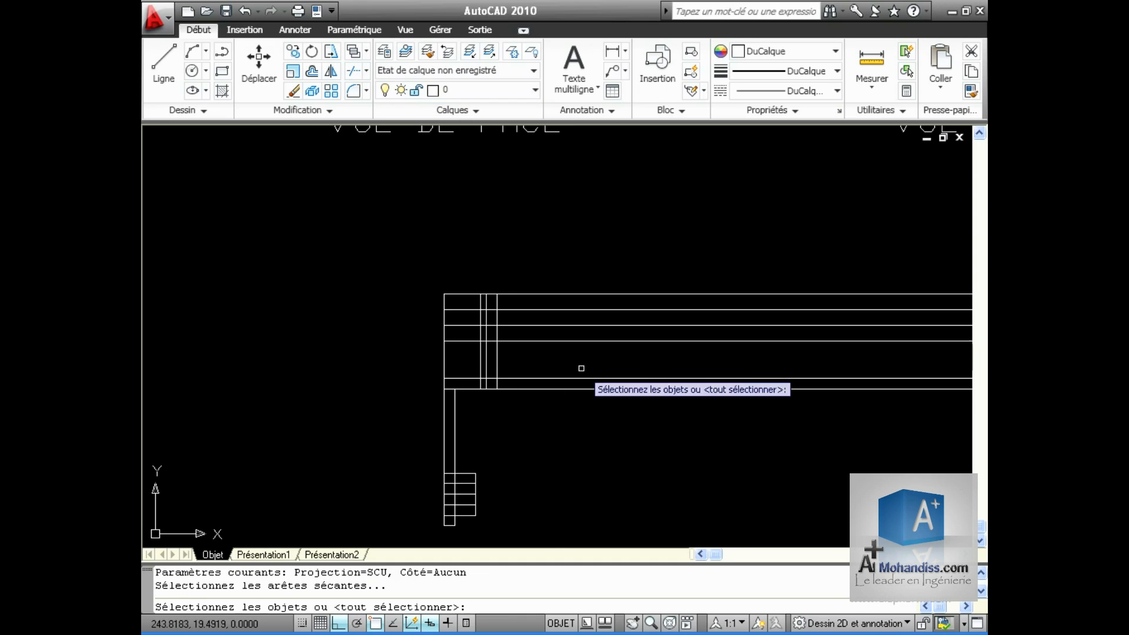
{"action": "left_click", "coordinate": [495, 360]}
{"action": "key", "text": "Return"}
{"action": "left_click", "coordinate": [599, 432]}
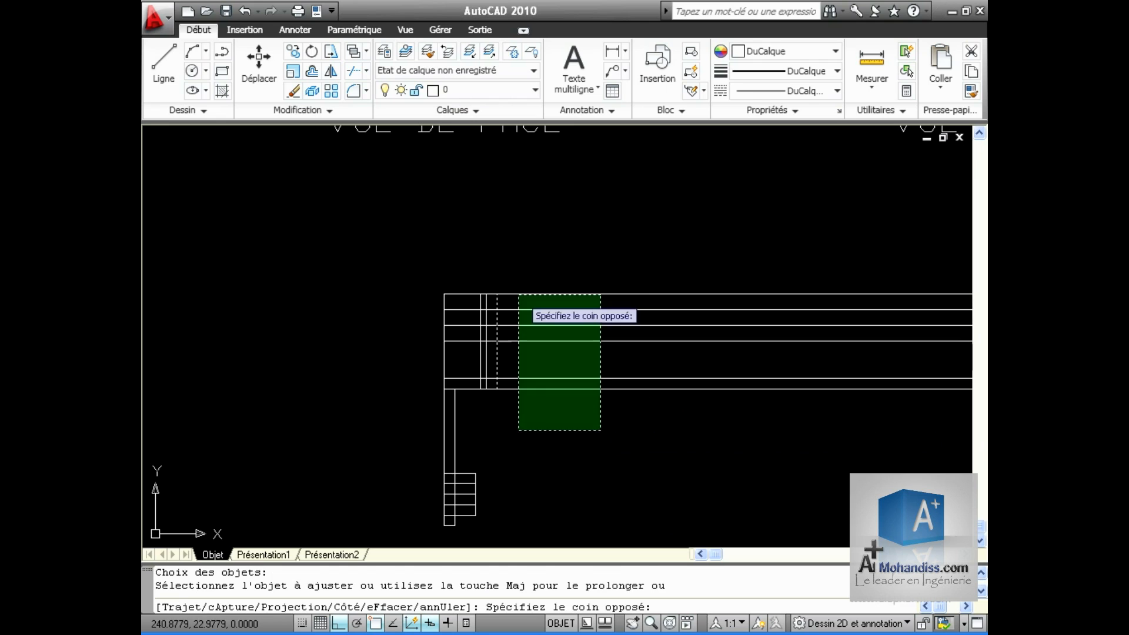
{"action": "left_click", "coordinate": [518, 273]}
{"action": "key", "text": "Return"}
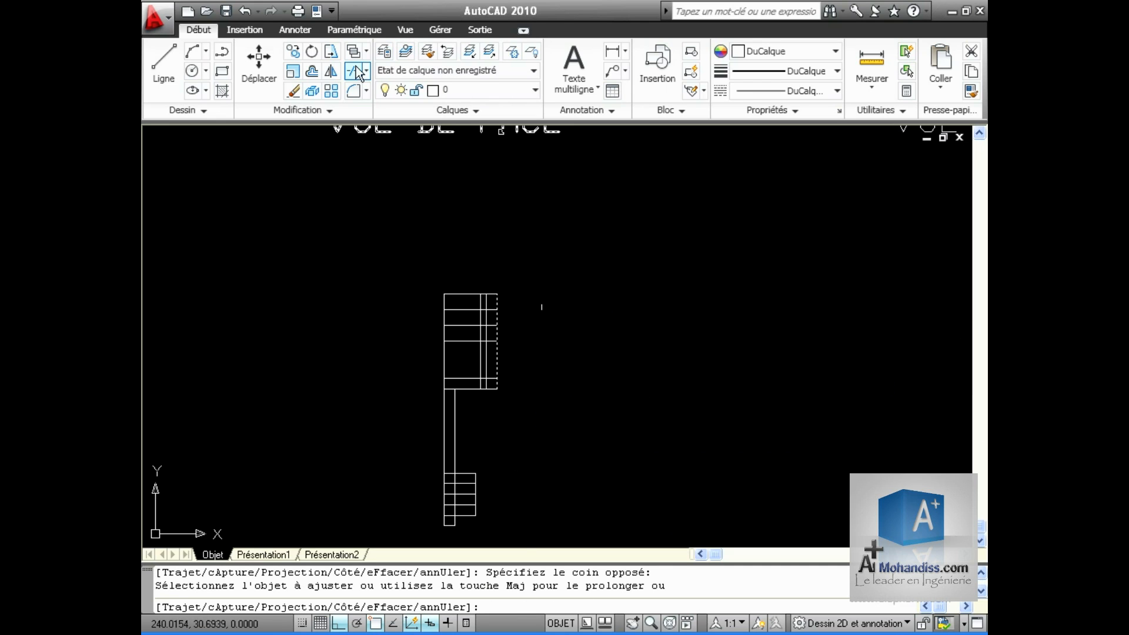
Trim the plate's outer vertical edge above the plate's top line
{"action": "key", "text": "Return"}
{"action": "scroll", "coordinate": [503, 348], "scroll_direction": "up", "scroll_amount": 5}
{"action": "left_click", "coordinate": [468, 432]}
{"action": "key", "text": "Return"}
{"action": "left_click", "coordinate": [493, 404]}
{"action": "left_click", "coordinate": [464, 378]}
{"action": "key", "text": "Return"}
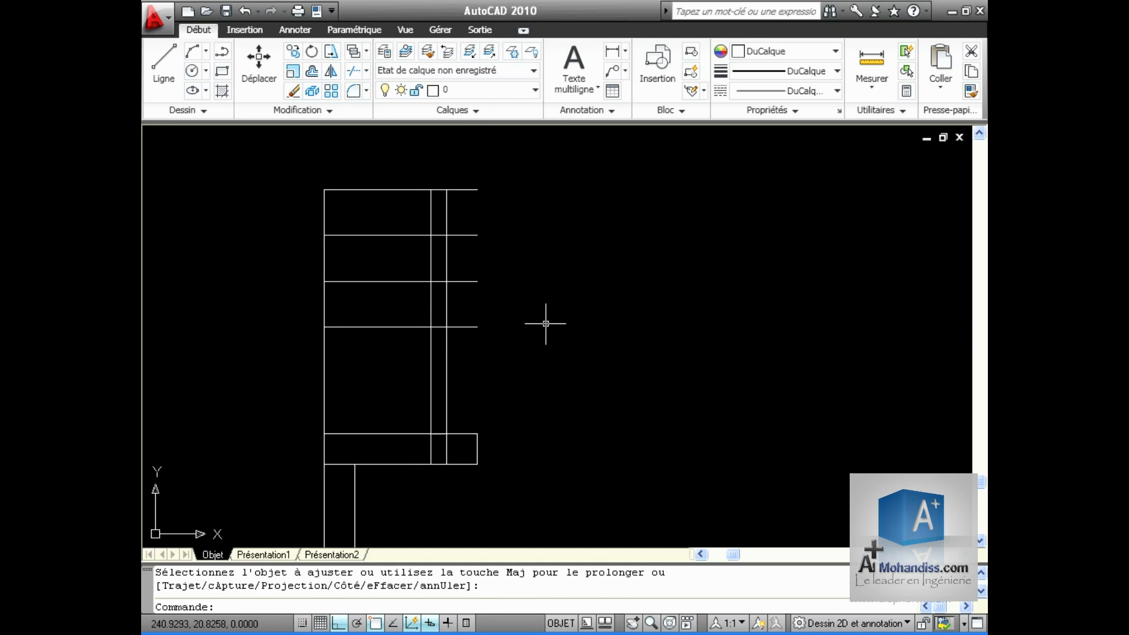
Trim the four upper horizontal lines on both sides of the fork arm, keeping only the segments between its two verticals
{"action": "left_click", "coordinate": [353, 71]}
{"action": "left_click", "coordinate": [447, 366]}
{"action": "left_click", "coordinate": [432, 365]}
{"action": "key", "text": "Return"}
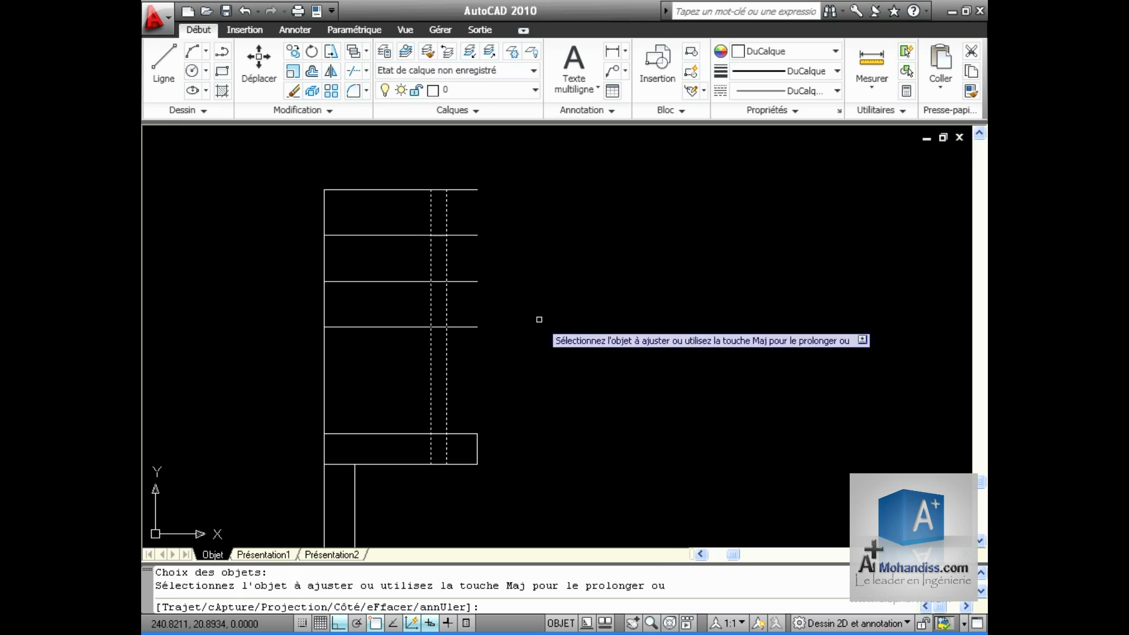
{"action": "left_click", "coordinate": [490, 348]}
{"action": "left_click", "coordinate": [452, 158]}
{"action": "left_click", "coordinate": [398, 360]}
{"action": "left_click", "coordinate": [360, 181]}
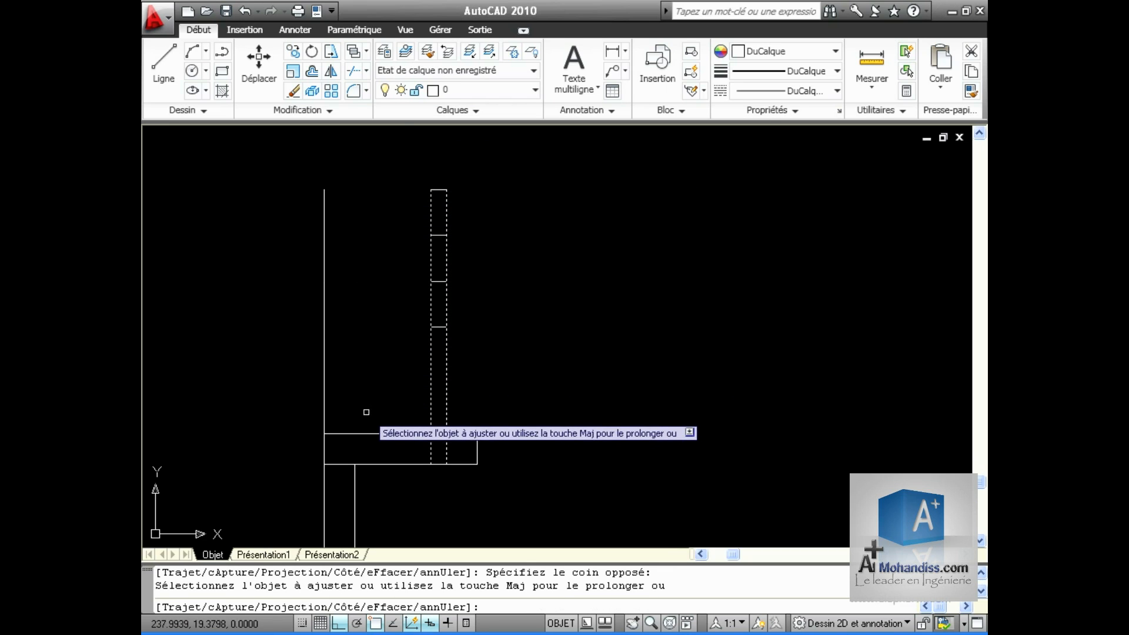
Trim the centre vertical line above the plate's bottom edge
{"action": "left_click", "coordinate": [355, 72]}
{"action": "left_click", "coordinate": [333, 463]}
{"action": "key", "text": "Return"}
{"action": "left_click", "coordinate": [322, 450]}
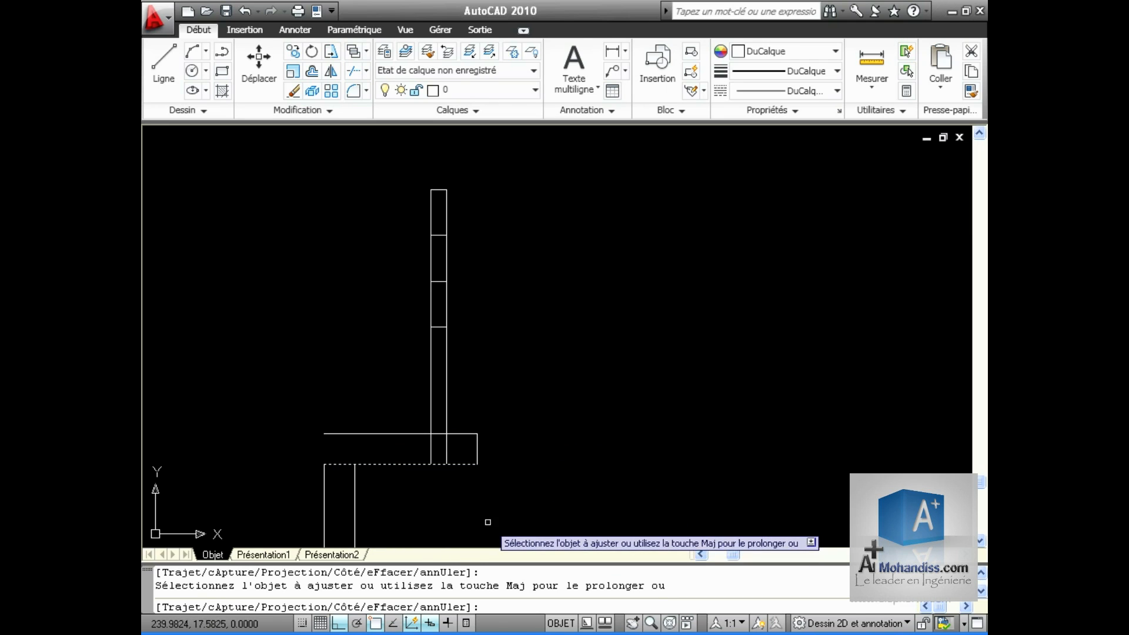
{"action": "key", "text": "Return"}
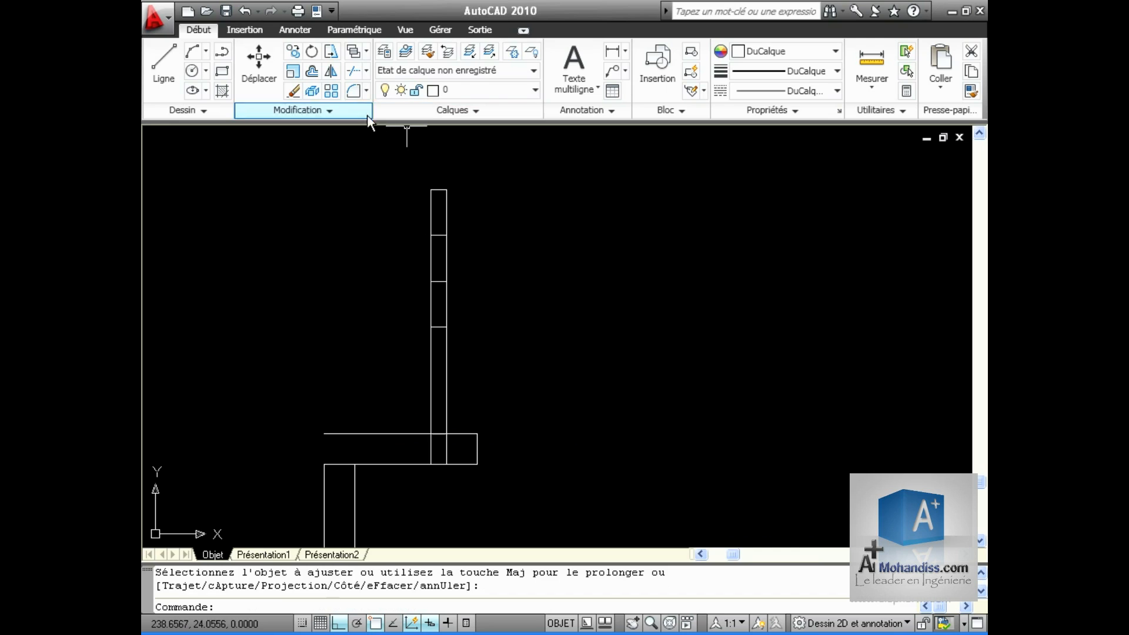
Trim the plate's bottom line between the centre line and the stem's outer edge
{"action": "left_click", "coordinate": [351, 71]}
{"action": "left_click", "coordinate": [356, 501]}
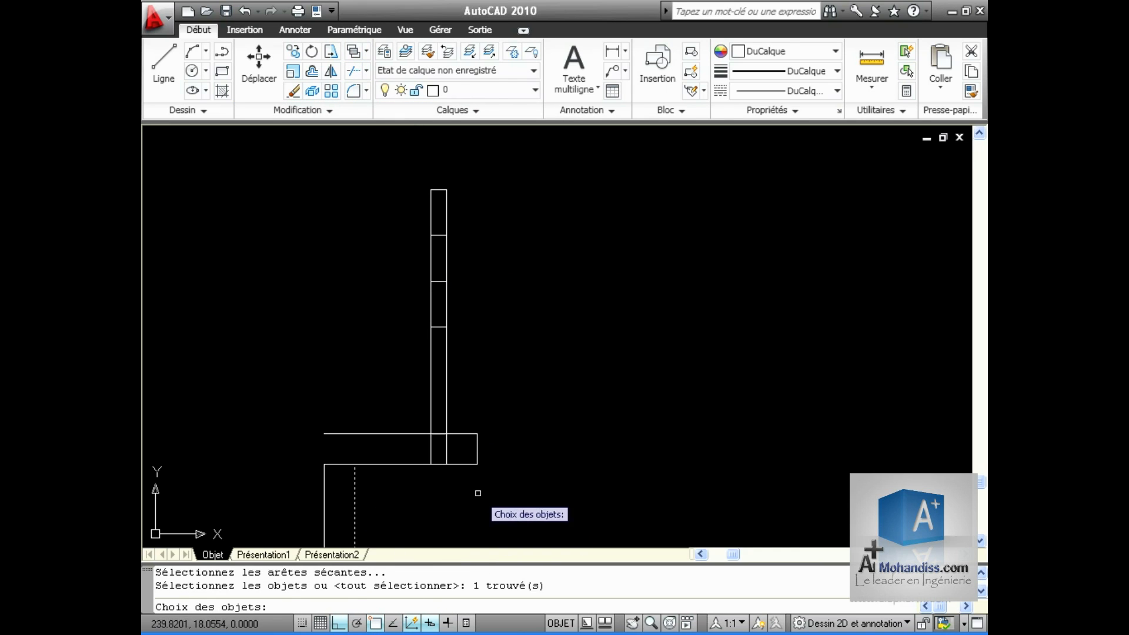
{"action": "key", "text": "Return"}
{"action": "left_click", "coordinate": [341, 465]}
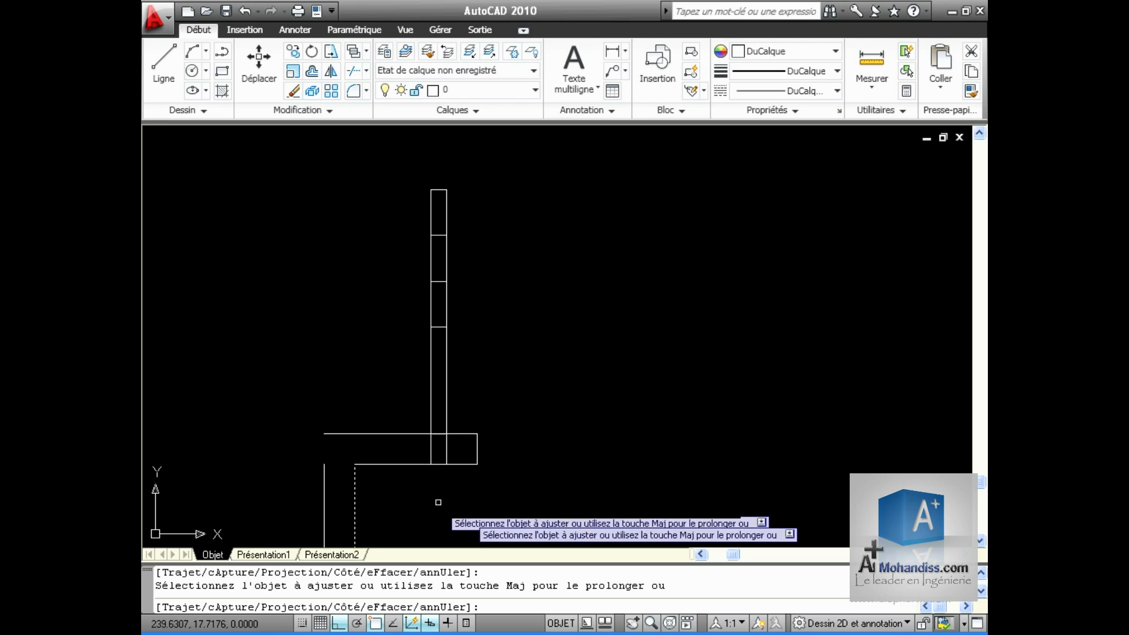
{"action": "key", "text": "Return"}
Trim the fork arm's two verticals below the plate's top edge
{"action": "key", "text": "Return"}
{"action": "left_click", "coordinate": [462, 435]}
{"action": "key", "text": "Return"}
{"action": "left_click", "coordinate": [465, 450]}
{"action": "left_click", "coordinate": [404, 457]}
{"action": "key", "text": "Return"}
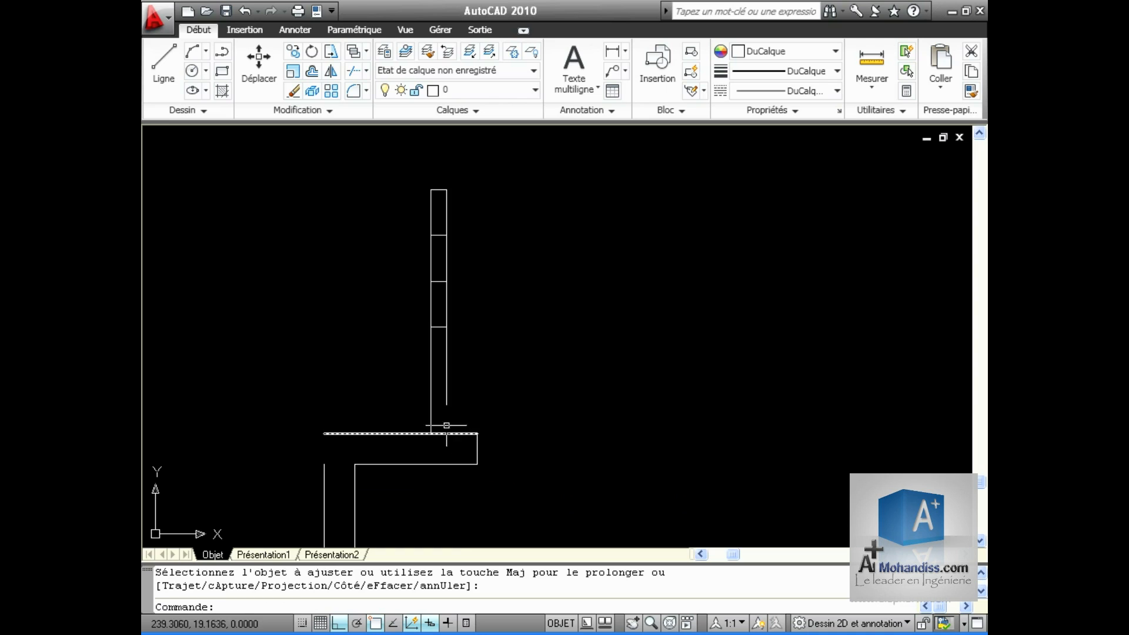
Trim the plate's top line between the fork arm's two verticals, using those verticals as cutting edges
{"action": "left_click", "coordinate": [353, 70]}
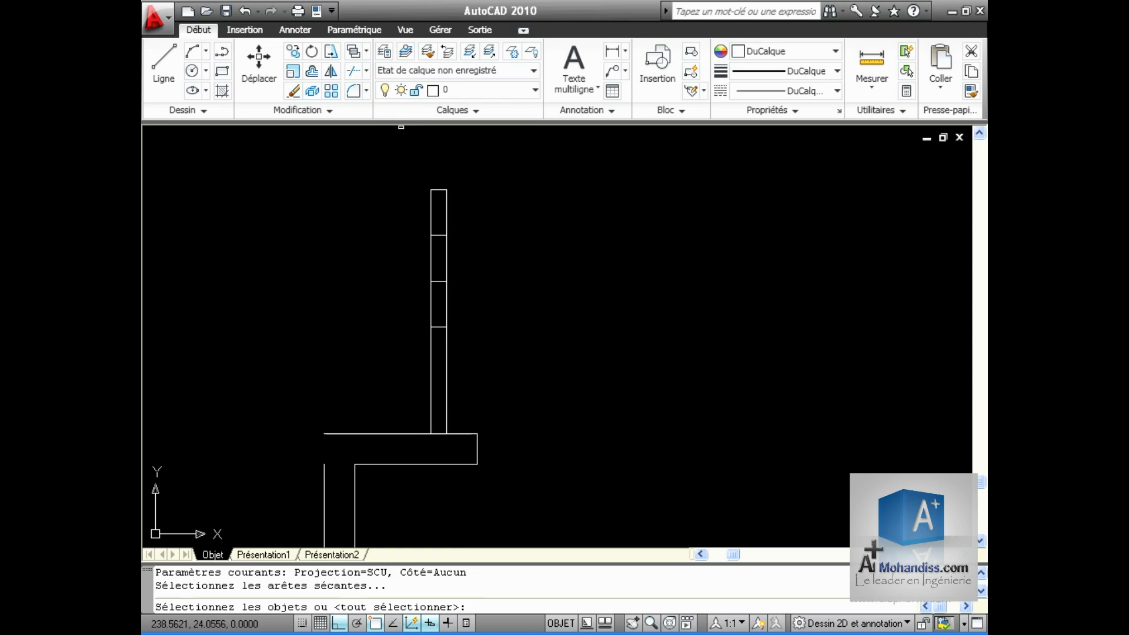
{"action": "left_click", "coordinate": [448, 409]}
{"action": "left_click", "coordinate": [420, 397]}
{"action": "key", "text": "Return"}
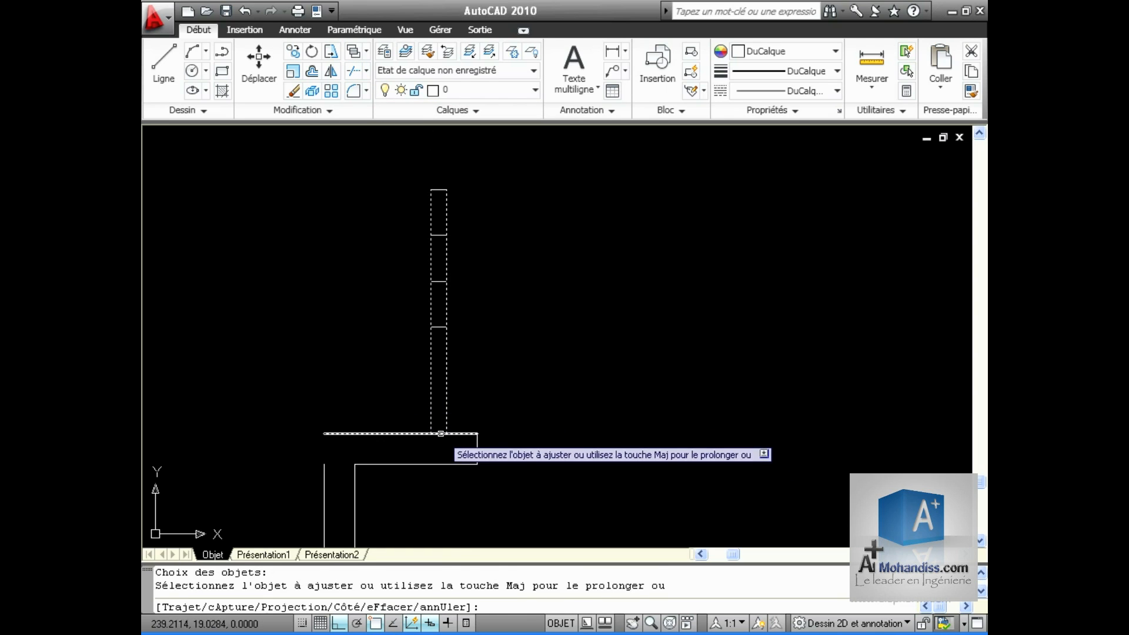
{"action": "key", "text": "Return"}
Mirror the whole half front view about its vertical centre line, keeping the source objects
{"action": "scroll", "coordinate": [549, 484], "scroll_direction": "down", "scroll_amount": 2}
{"action": "mouse_move", "coordinate": [565, 441]}
{"action": "middle_mouse_down"}
{"action": "mouse_move", "coordinate": [569, 419]}
{"action": "mouse_move", "coordinate": [690, 272]}
{"action": "mouse_move", "coordinate": [702, 211]}
{"action": "middle_mouse_up"}
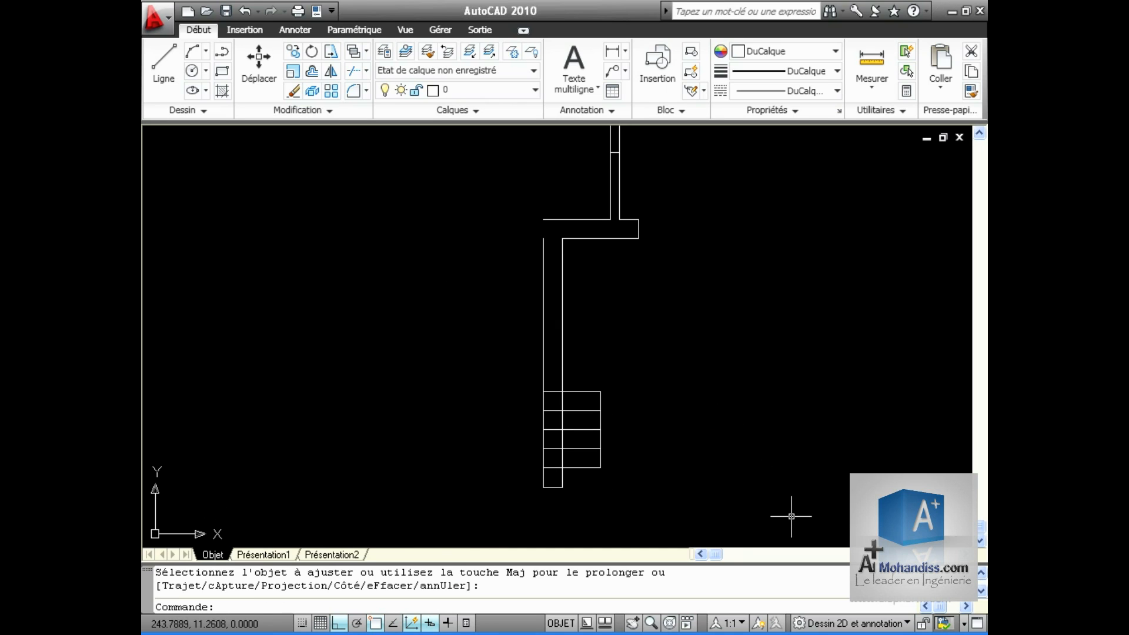
{"action": "middle_click_drag", "start_coordinate": [755, 501], "coordinate": [761, 522]}
{"action": "scroll", "coordinate": [747, 484], "scroll_direction": "down", "scroll_amount": 2}
{"action": "middle_click_drag", "start_coordinate": [747, 484], "coordinate": [695, 451]}
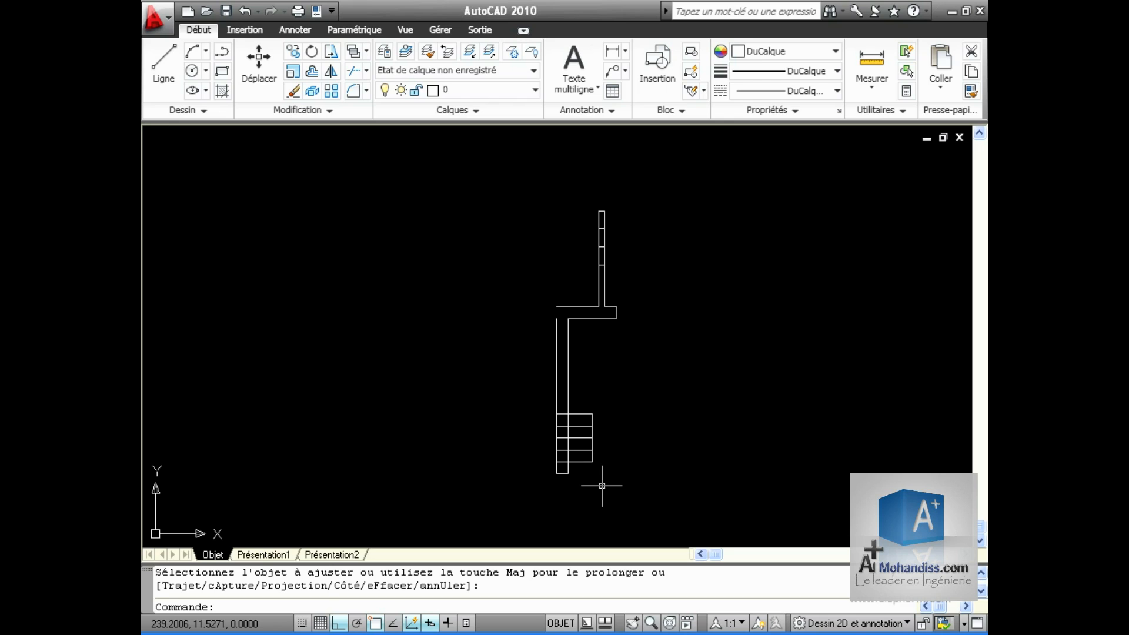
{"action": "left_click", "coordinate": [330, 72]}
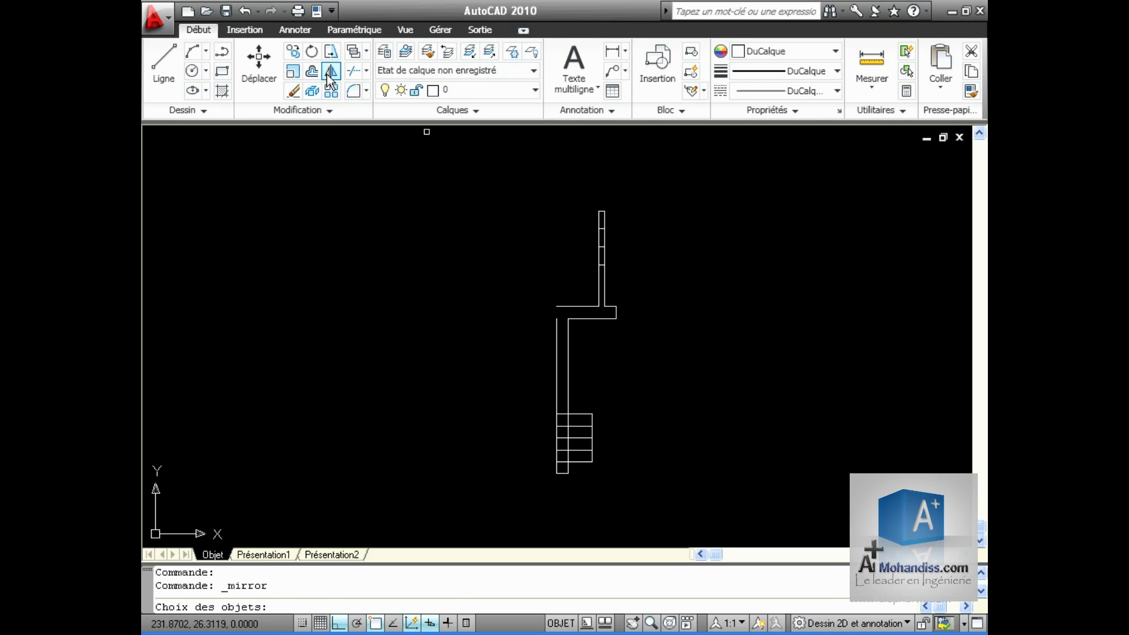
{"action": "left_click", "coordinate": [499, 184]}
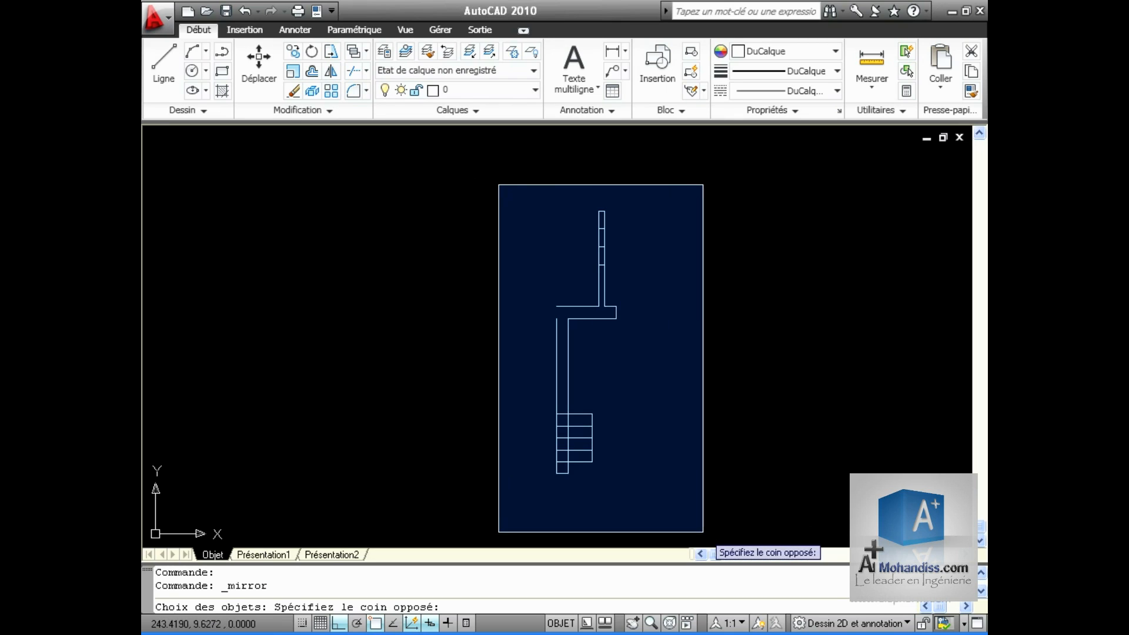
{"action": "left_click", "coordinate": [697, 526]}
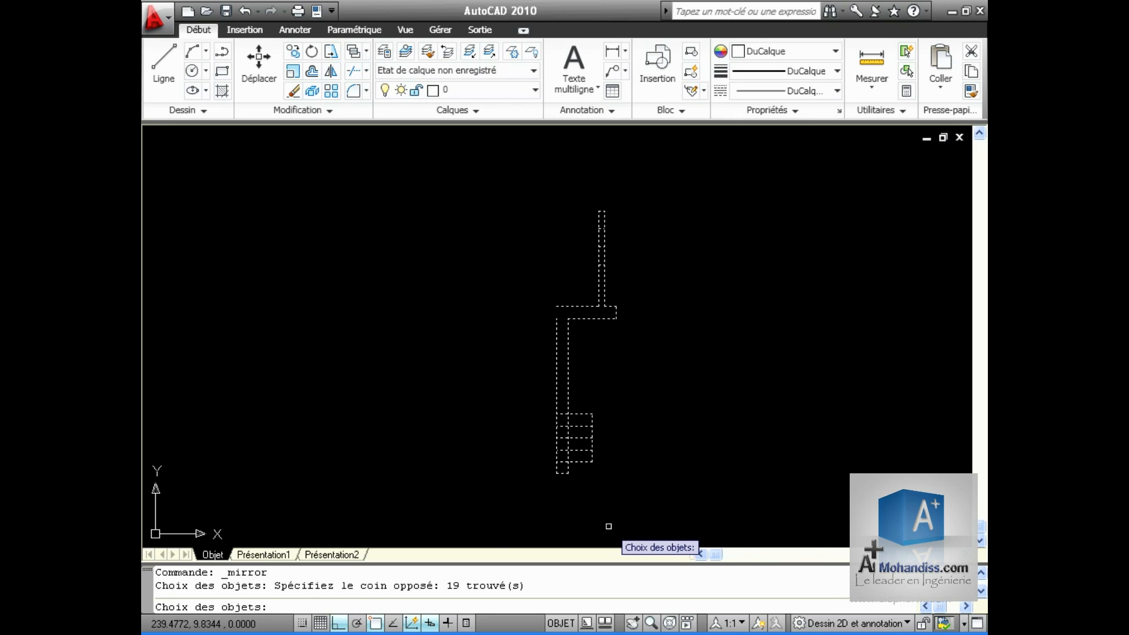
{"action": "key", "text": "Return"}
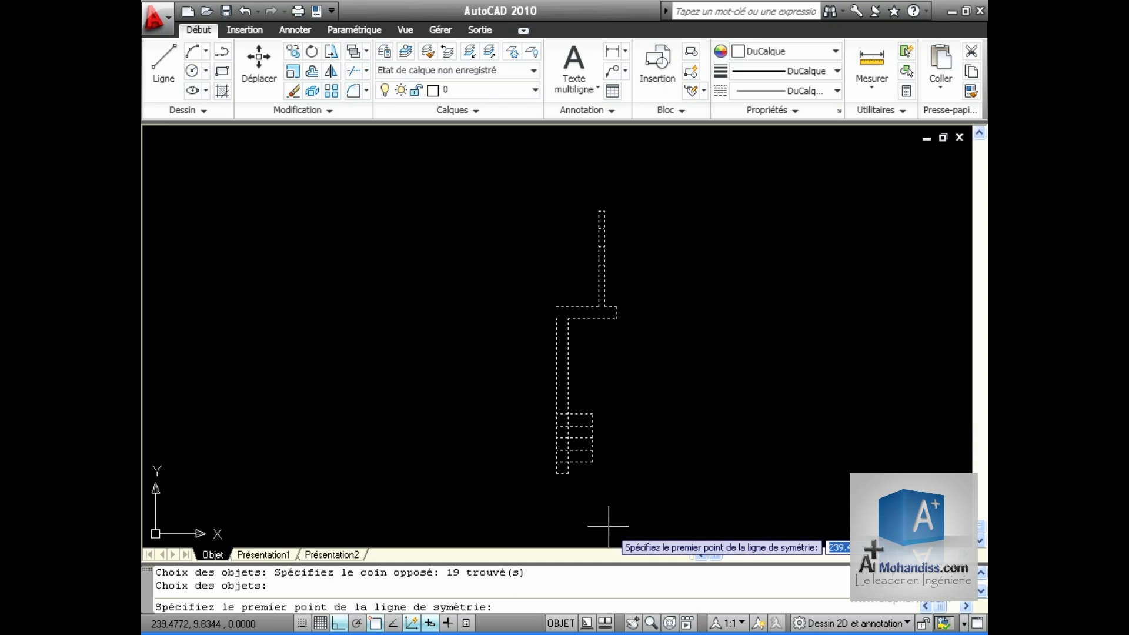
{"action": "left_click", "coordinate": [552, 472]}
{"action": "left_click", "coordinate": [556, 321]}
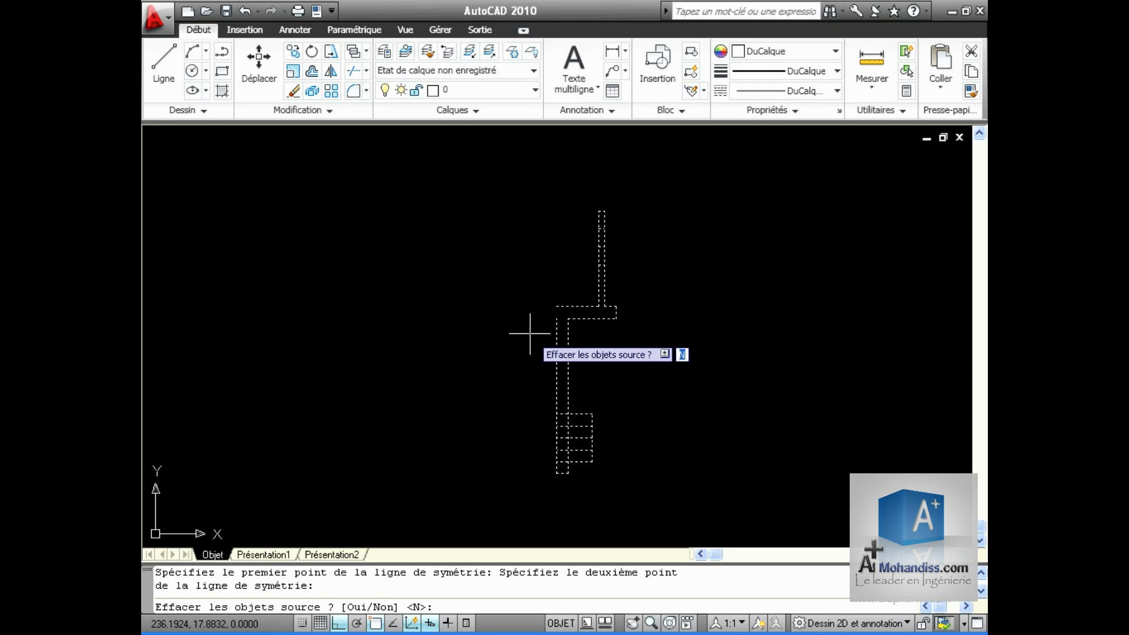
{"action": "key", "text": "Return"}
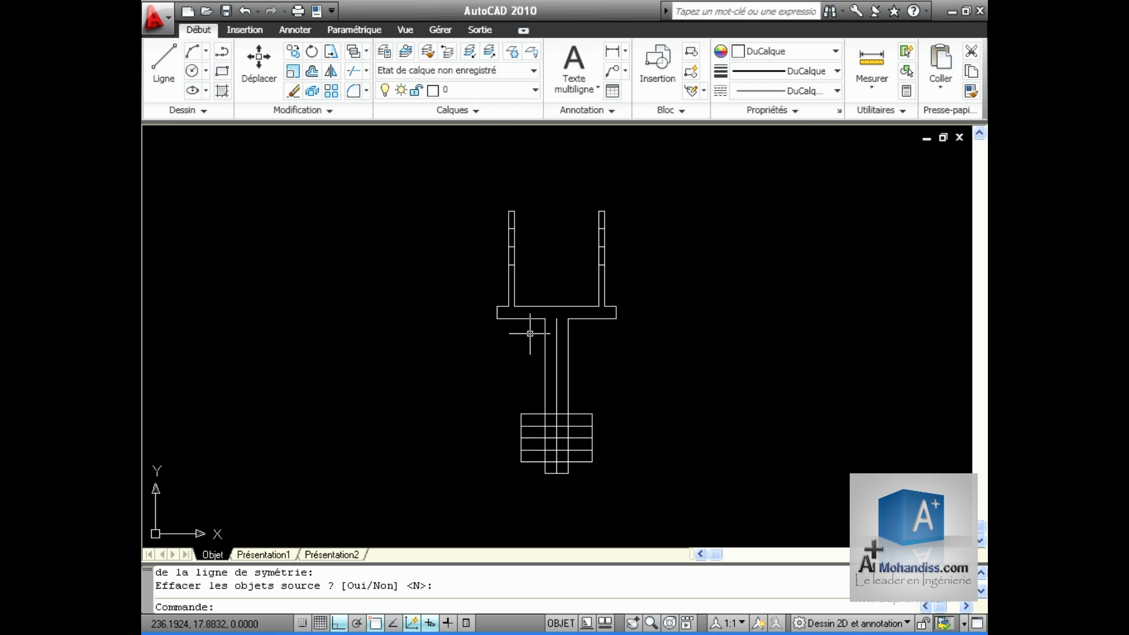
{"action": "scroll", "coordinate": [530, 334], "scroll_direction": "down", "scroll_amount": 4}
{"action": "mouse_move", "coordinate": [676, 376]}
{"action": "middle_mouse_down"}
{"action": "mouse_move", "coordinate": [657, 565]}
{"action": "mouse_move", "coordinate": [655, 487]}
{"action": "mouse_move", "coordinate": [641, 462]}
{"action": "middle_mouse_up"}
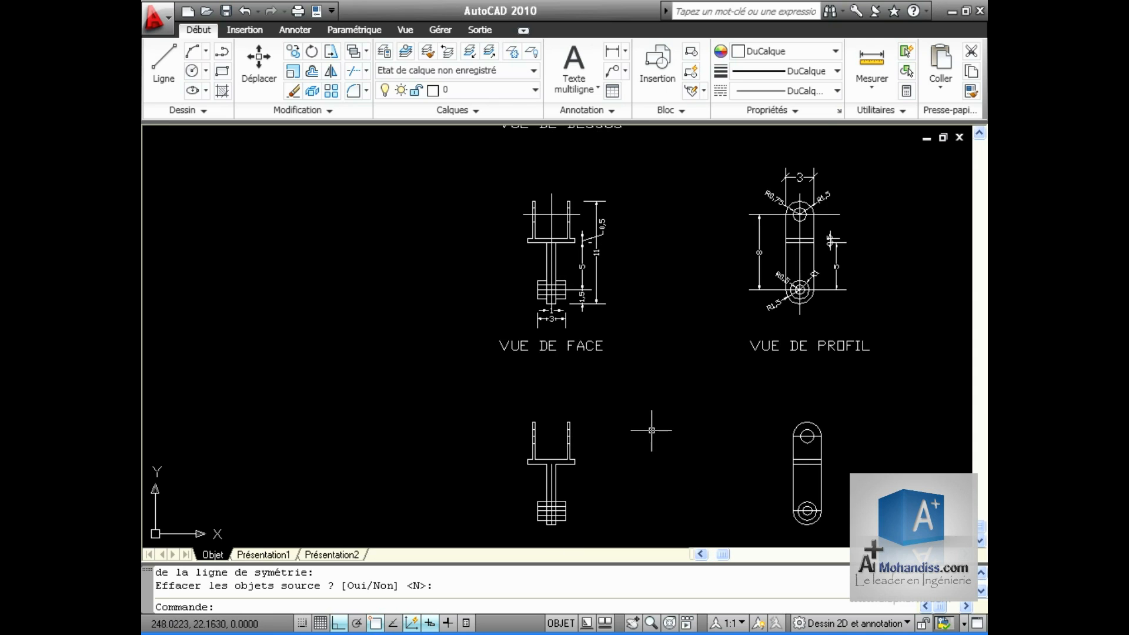
{"action": "scroll", "coordinate": [652, 430], "scroll_direction": "down", "scroll_amount": 2}
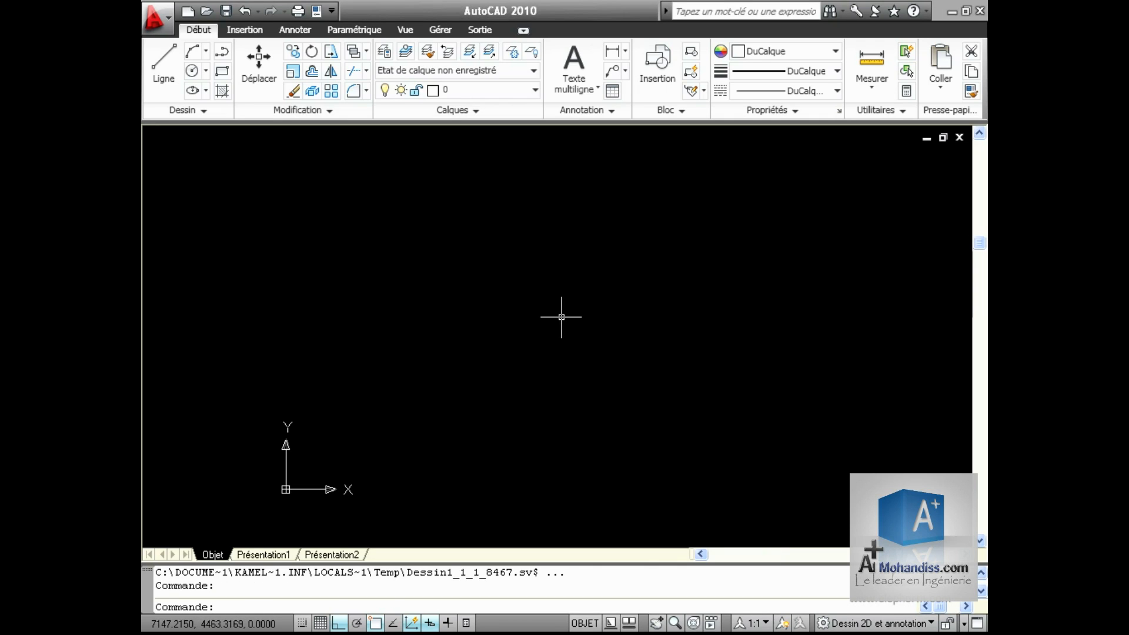
Draw a closed rectangular outline 100 long and 10 high from single line segments in the empty drawing
{"action": "left_click", "coordinate": [164, 63]}
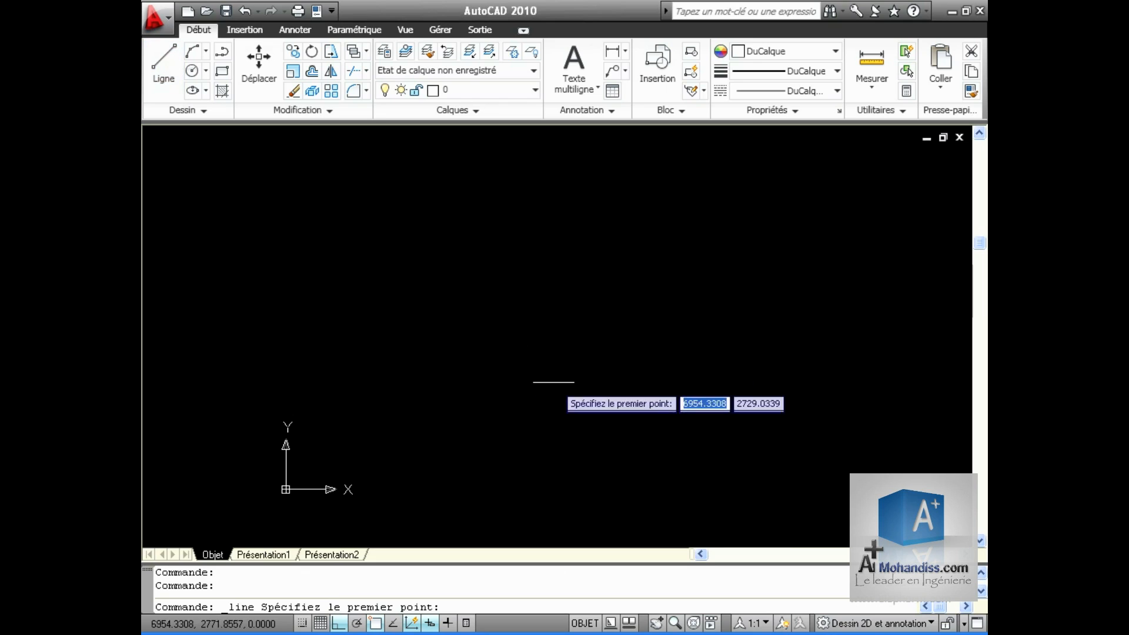
{"action": "left_click", "coordinate": [438, 405]}
{"action": "type", "text": "100"}
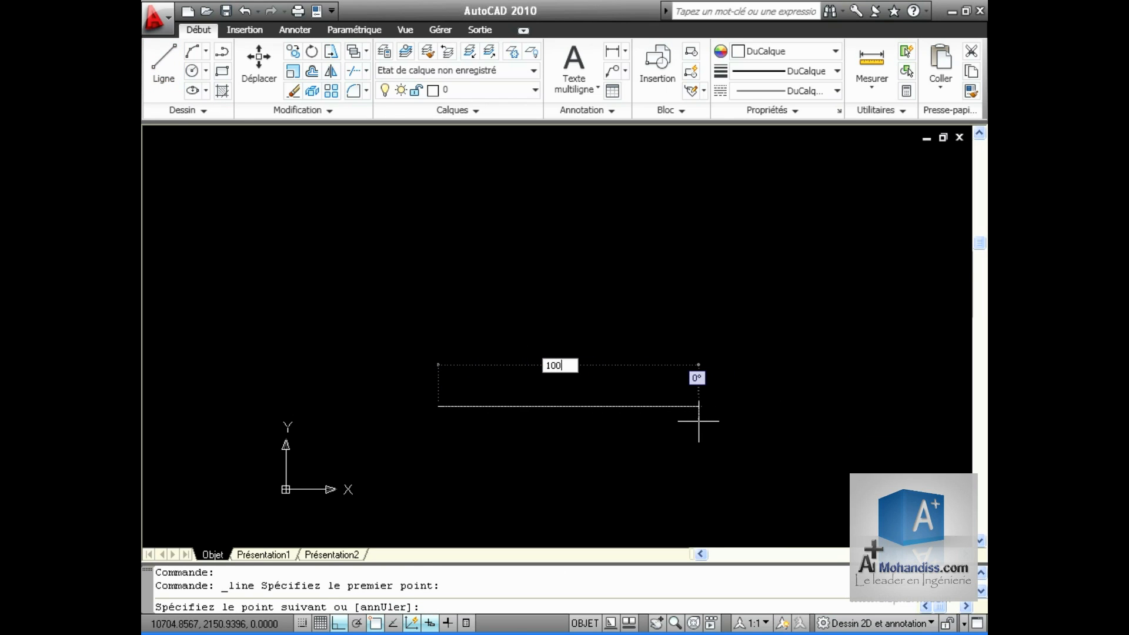
{"action": "key", "text": "Return"}
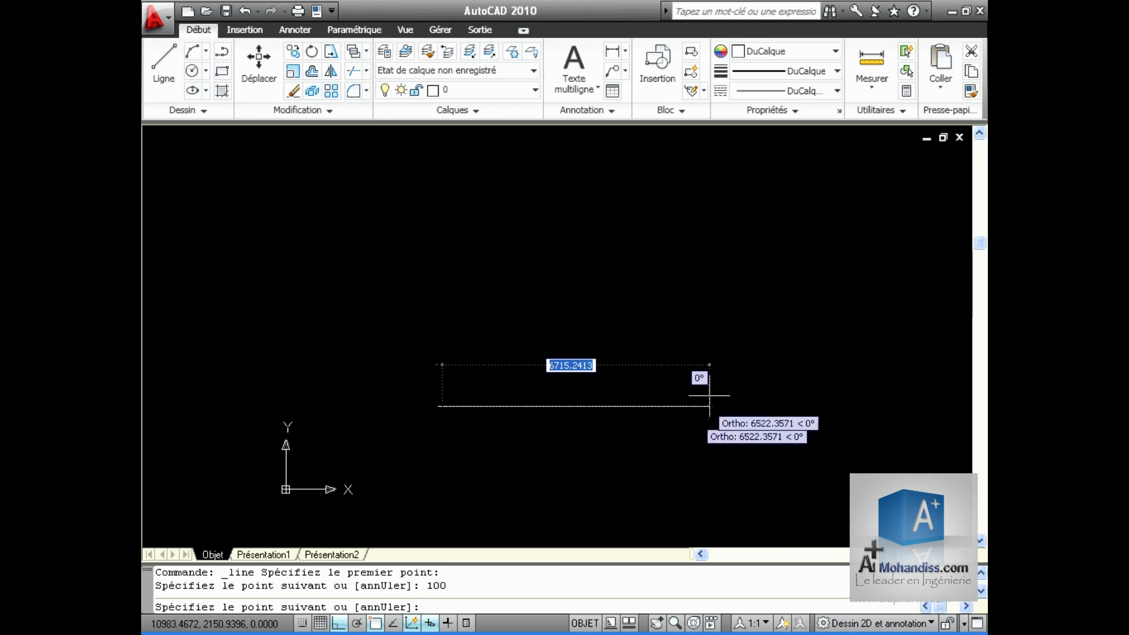
{"action": "type", "text": "10"}
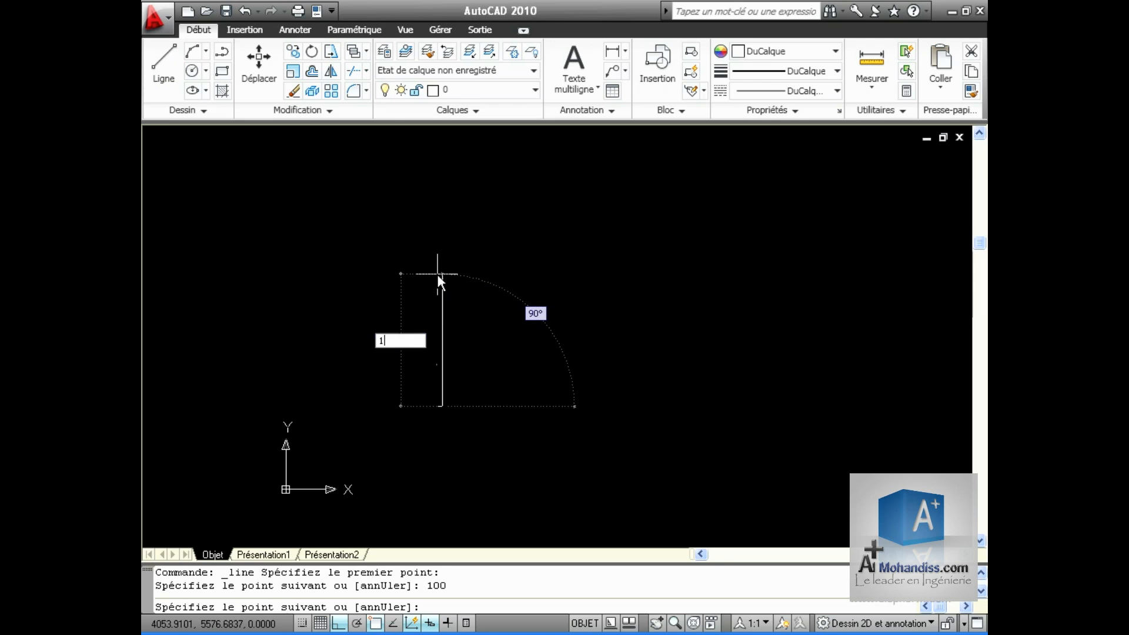
{"action": "key", "text": "Return"}
{"action": "type", "text": "100"}
{"action": "key", "text": "Return"}
{"action": "type", "text": "c"}
{"action": "key", "text": "Return"}
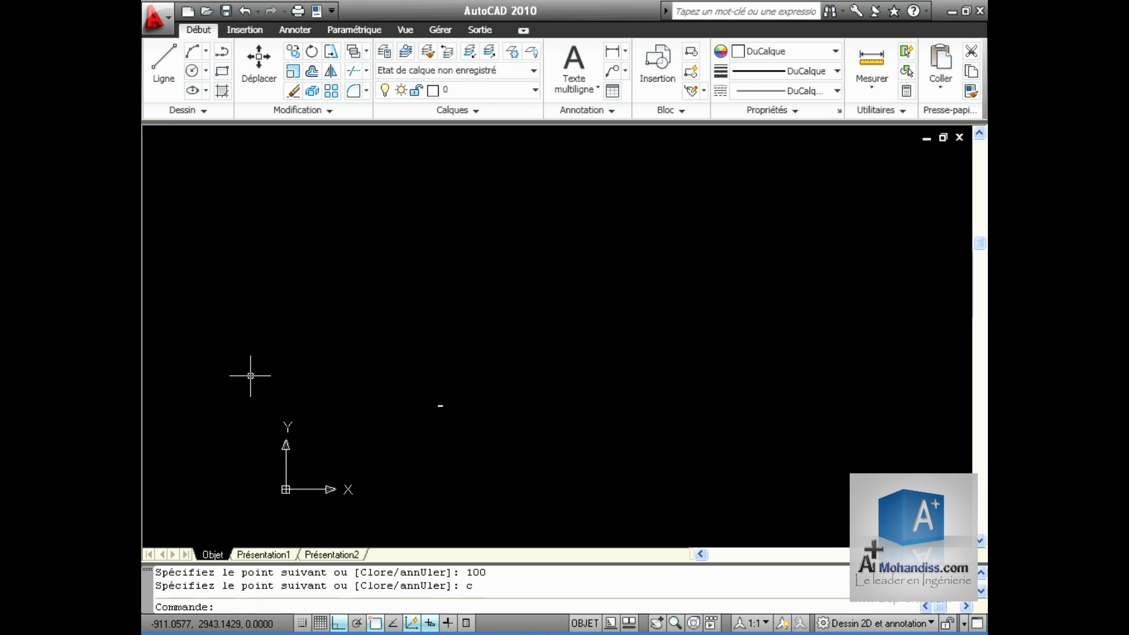
Select the line-drawn outline's edges one by one to check whether they are separate objects, and clear the selection
{"action": "scroll", "coordinate": [535, 341], "scroll_direction": "up", "scroll_amount": 2}
{"action": "middle_click_drag", "start_coordinate": [307, 512], "coordinate": [839, 241]}
{"action": "scroll", "coordinate": [675, 274], "scroll_direction": "up", "scroll_amount": 3}
{"action": "middle_click_drag", "start_coordinate": [690, 296], "coordinate": [421, 359]}
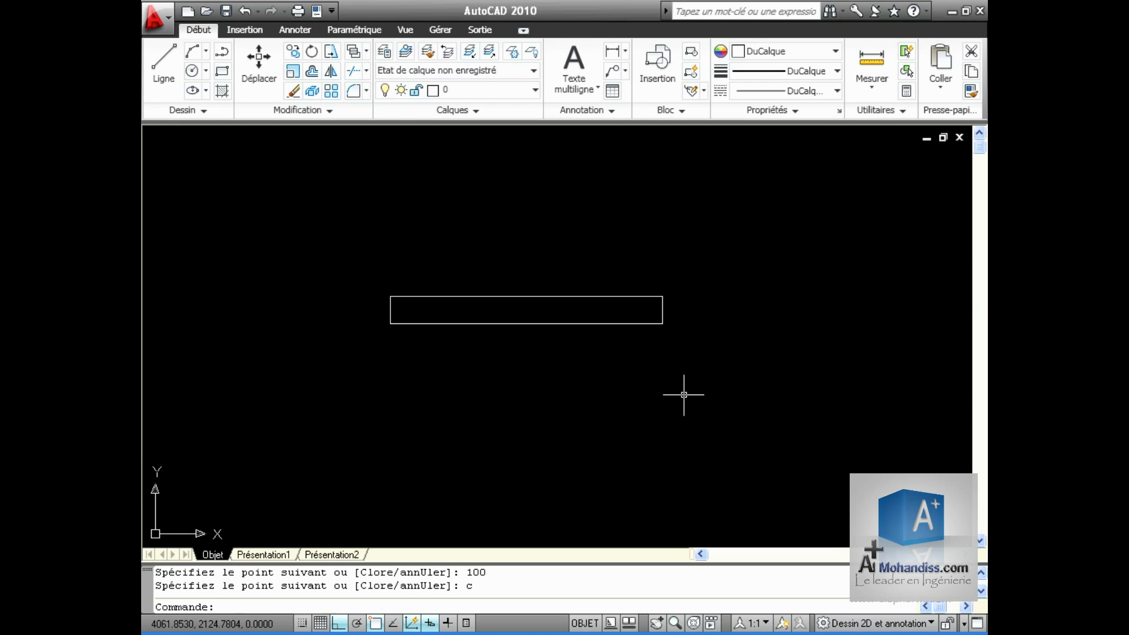
{"action": "left_click", "coordinate": [535, 320]}
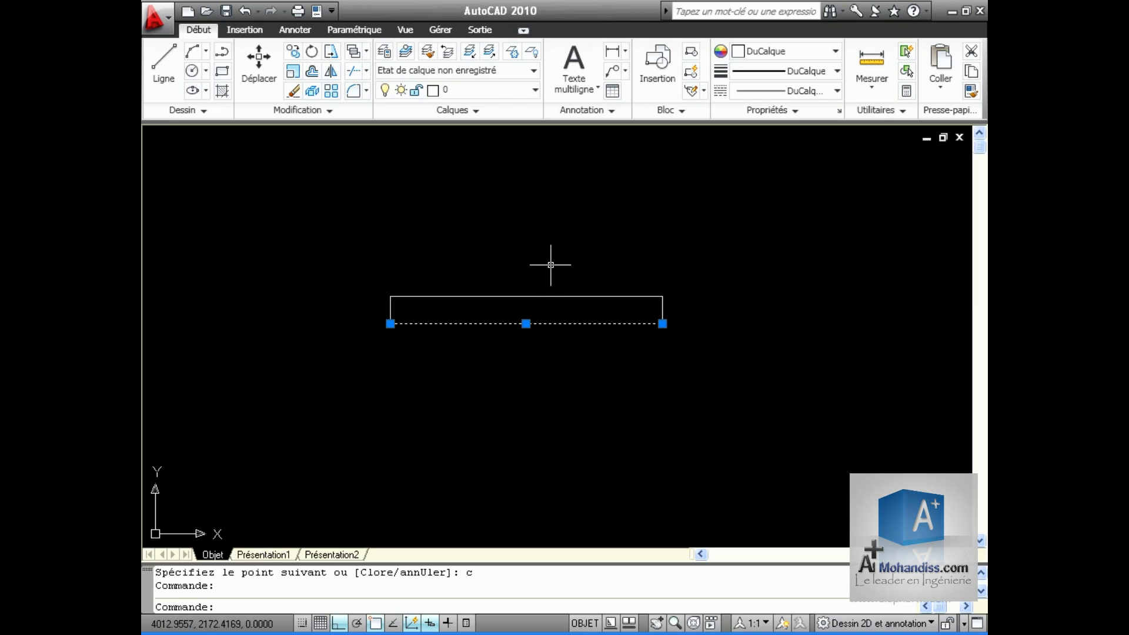
{"action": "left_click", "coordinate": [544, 297]}
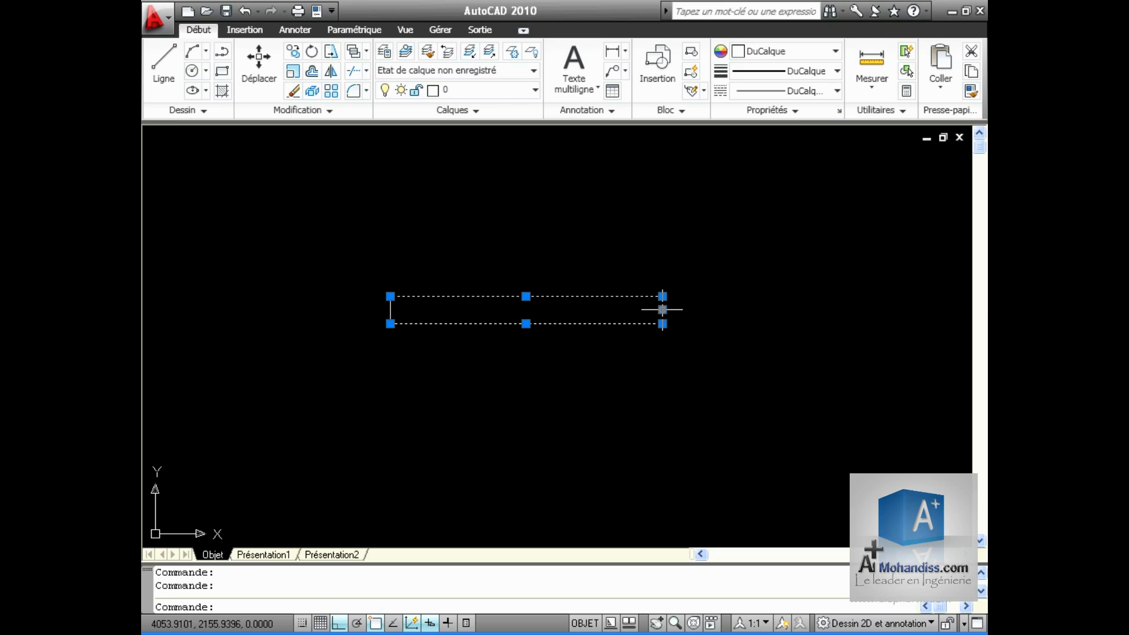
{"action": "key", "text": "Escape"}
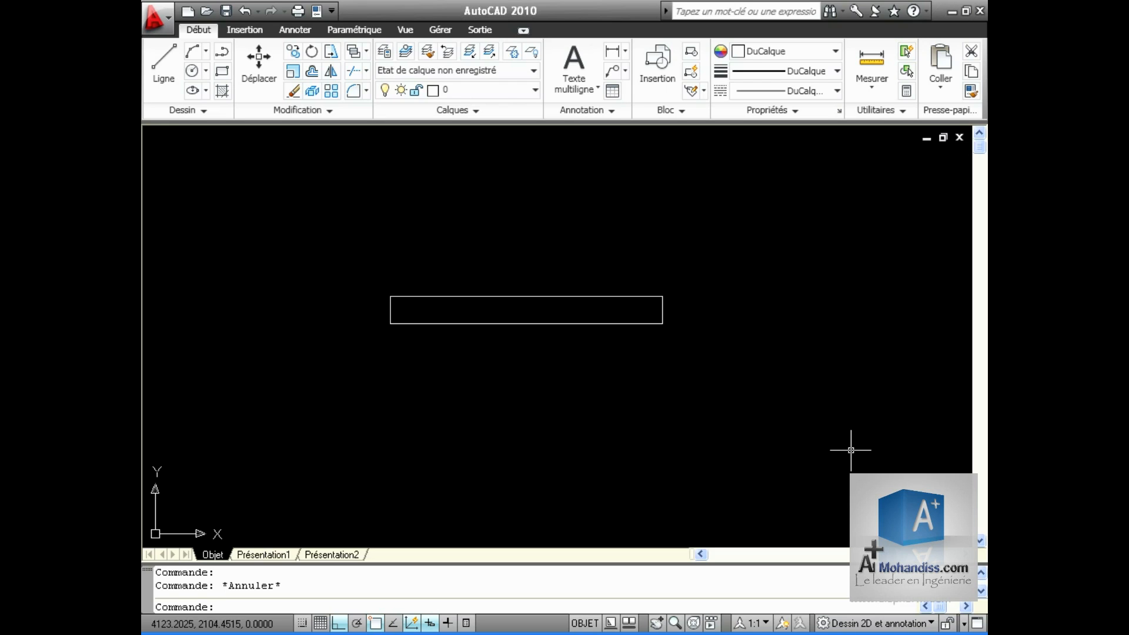
Draw a 100 by 10 rectangle with the Rectangle command below the line-drawn outline
{"action": "left_click", "coordinate": [221, 72]}
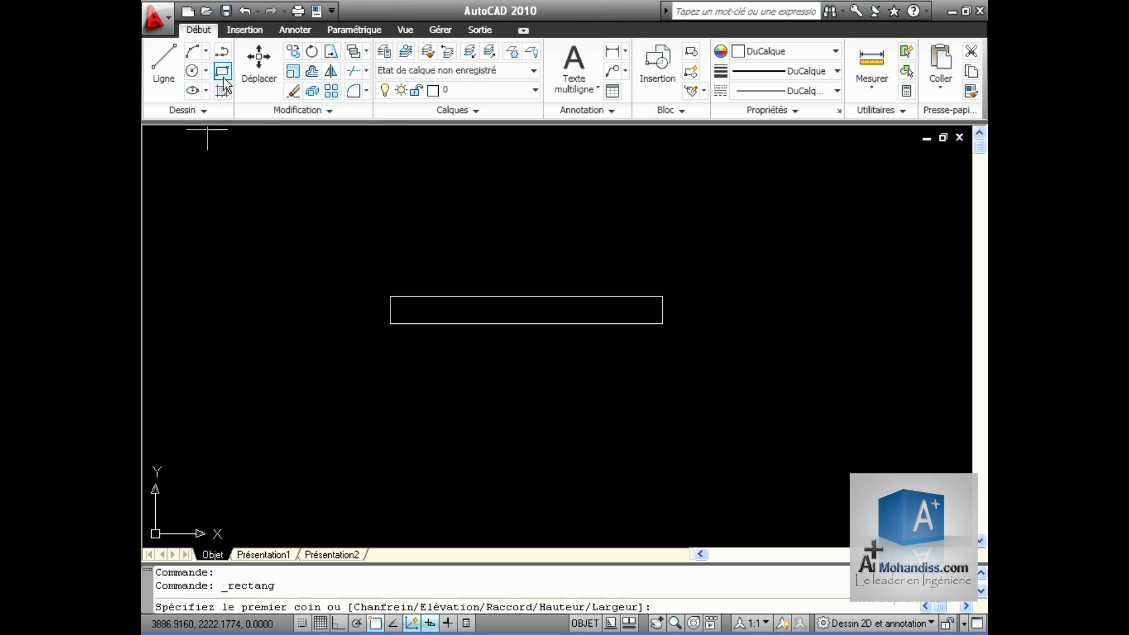
{"action": "left_click", "coordinate": [385, 454]}
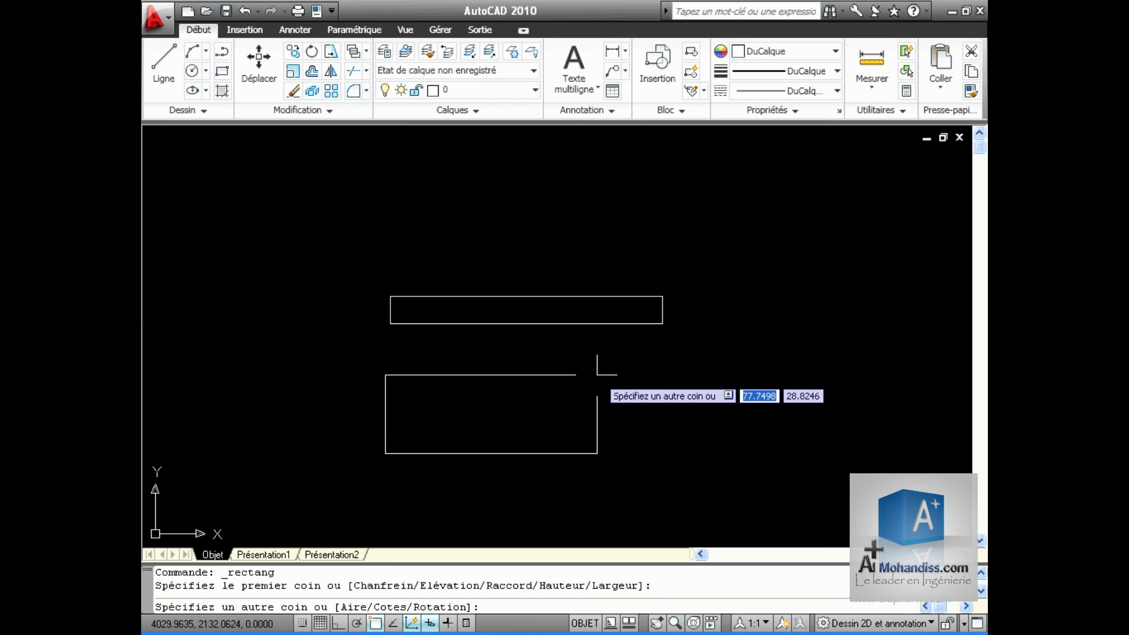
{"action": "type", "text": "100"}
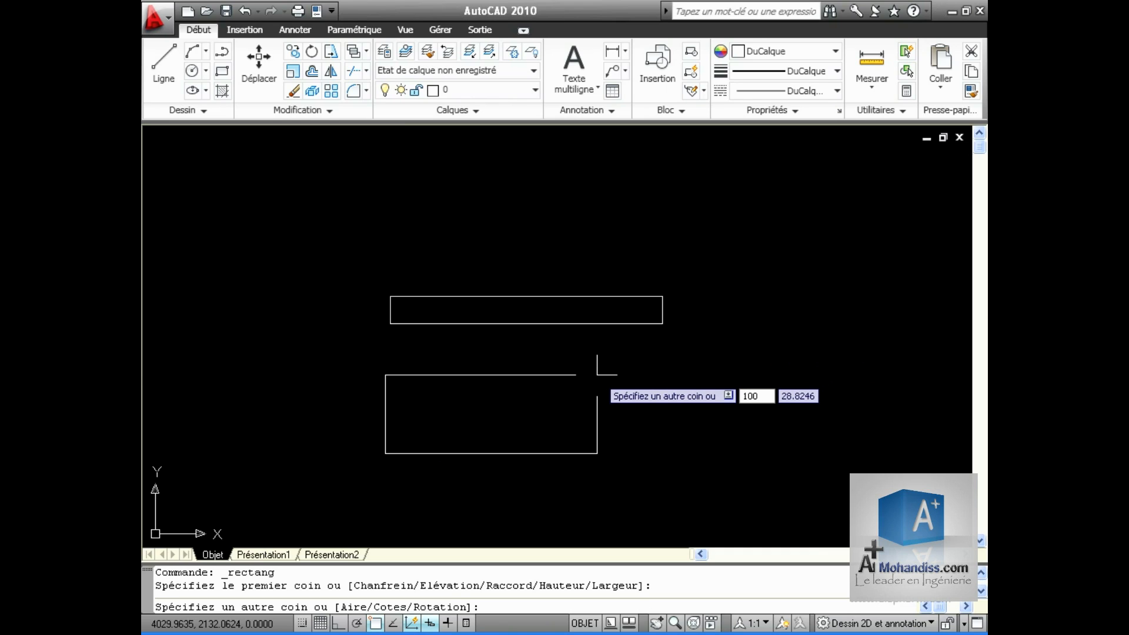
{"action": "key", "text": "Tab"}
{"action": "type", "text": "1"}
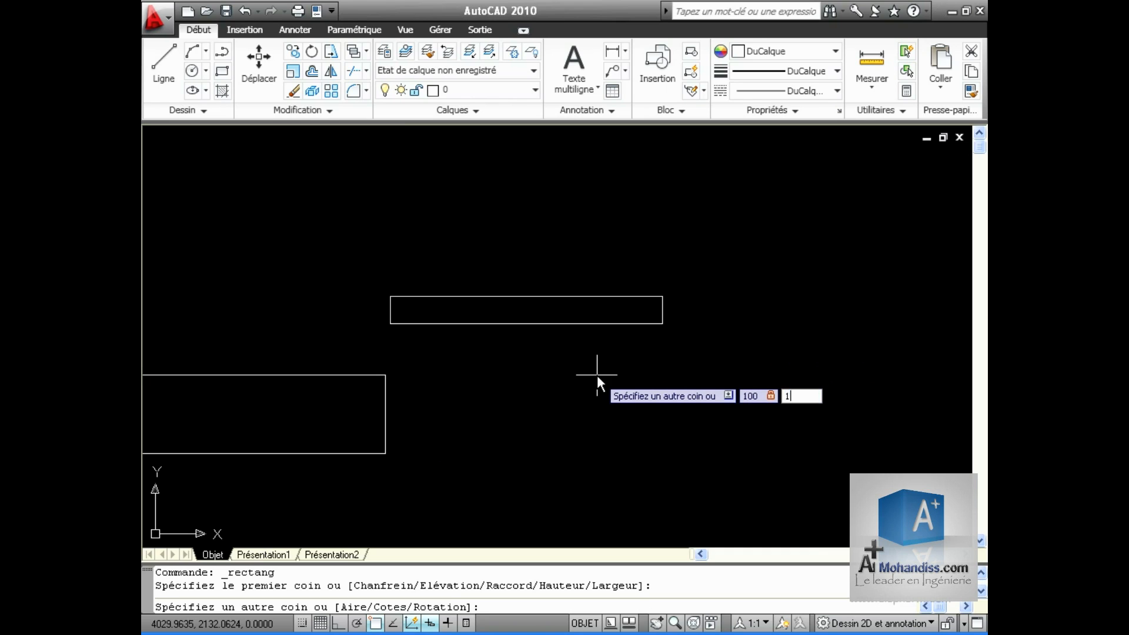
{"action": "type", "text": "0"}
{"action": "key", "text": "Return"}
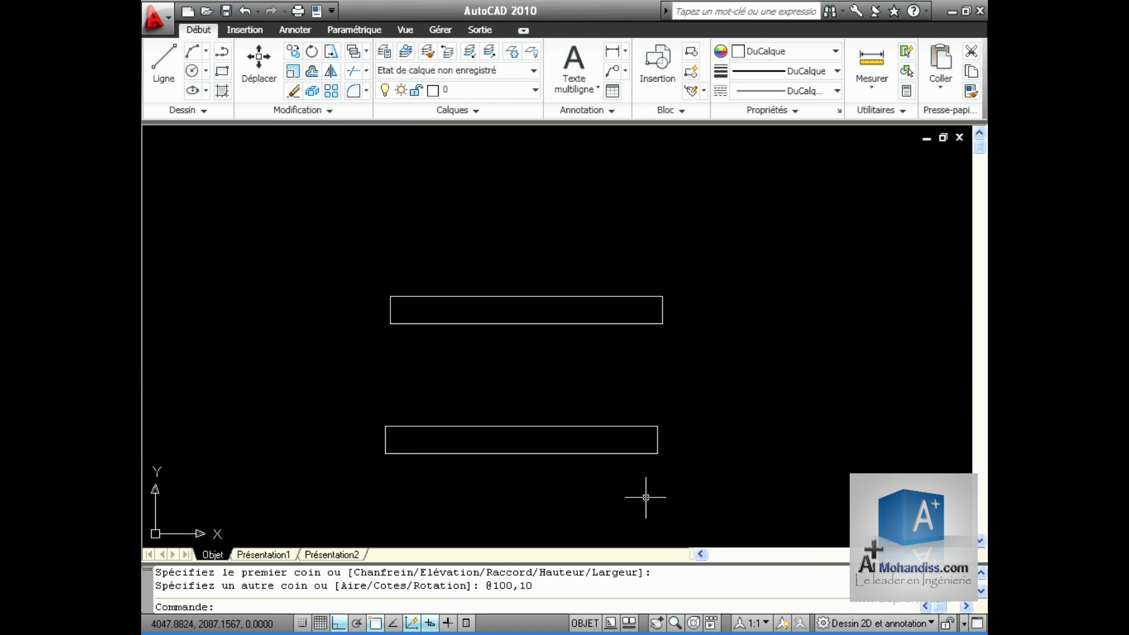
Compare how the line-drawn outline and the lower rectangle select as objects, clearing the selection after each
{"action": "left_click", "coordinate": [644, 324]}
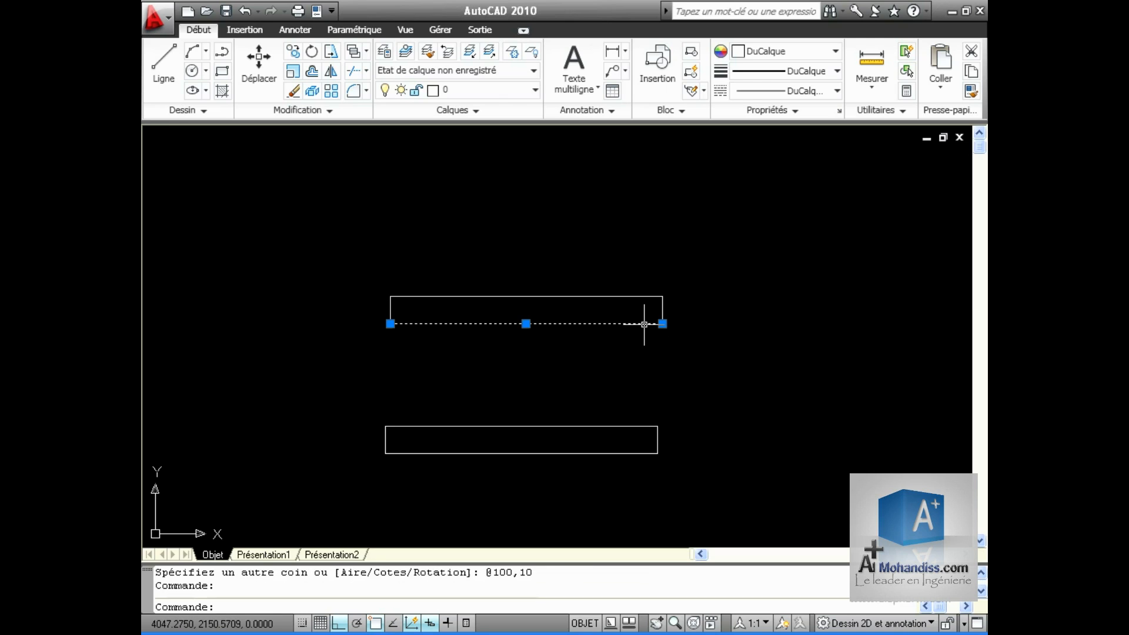
{"action": "left_click", "coordinate": [633, 296]}
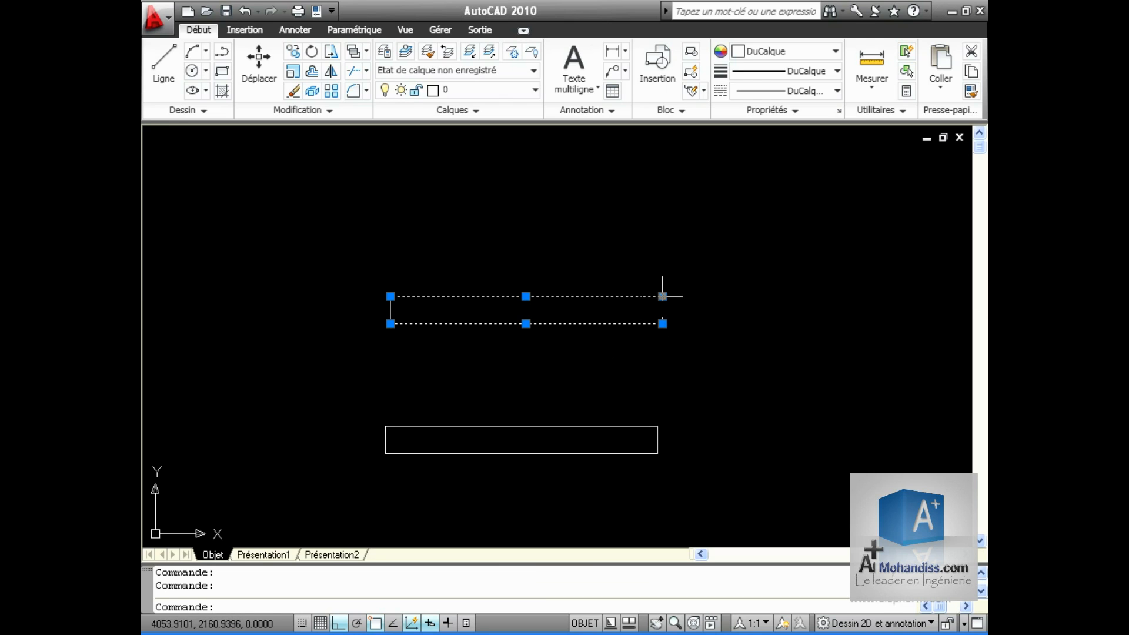
{"action": "key", "text": "Escape"}
{"action": "left_click", "coordinate": [606, 426]}
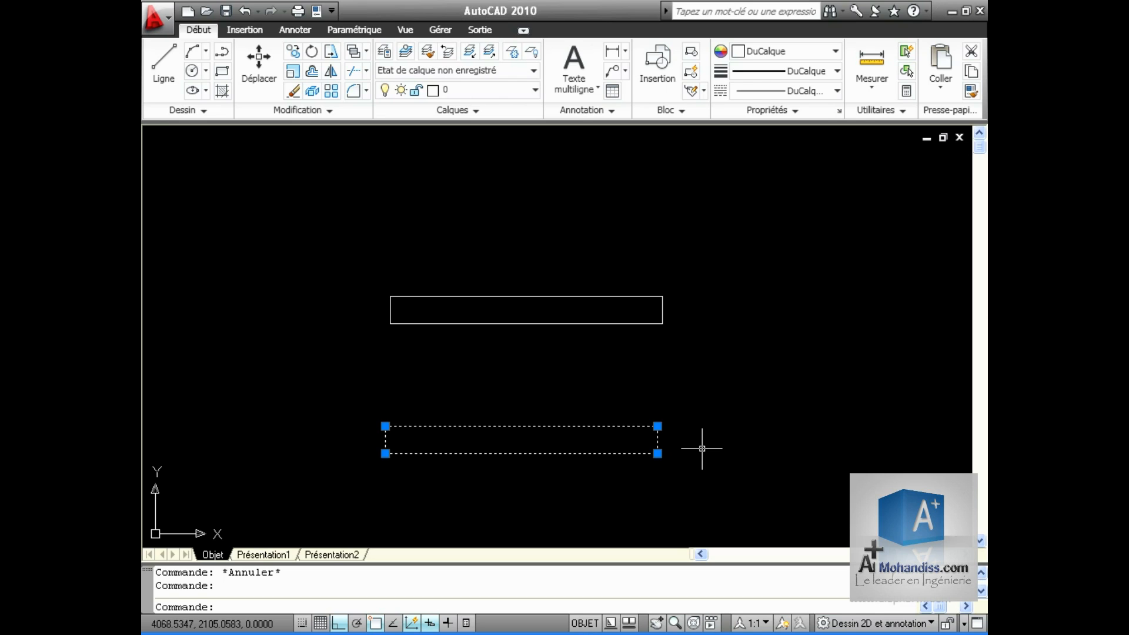
{"action": "key", "text": "Escape"}
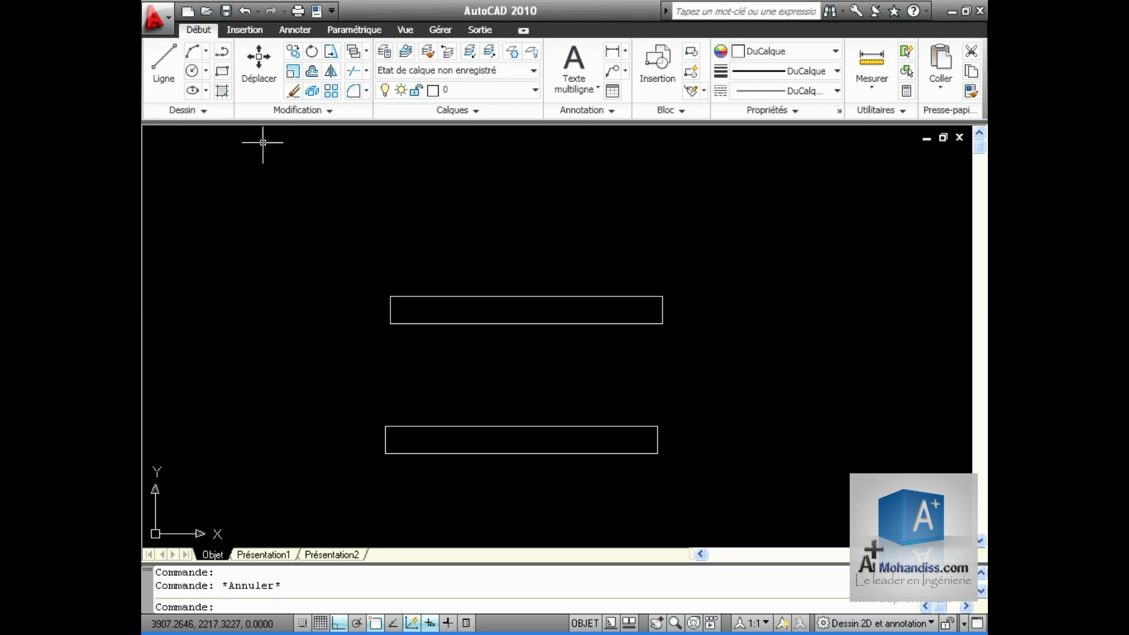
Draw a 100 by 10 rectangle with corners rounded at radius 2 above the line-drawn outline using the Rectangle command
{"action": "left_click", "coordinate": [222, 73]}
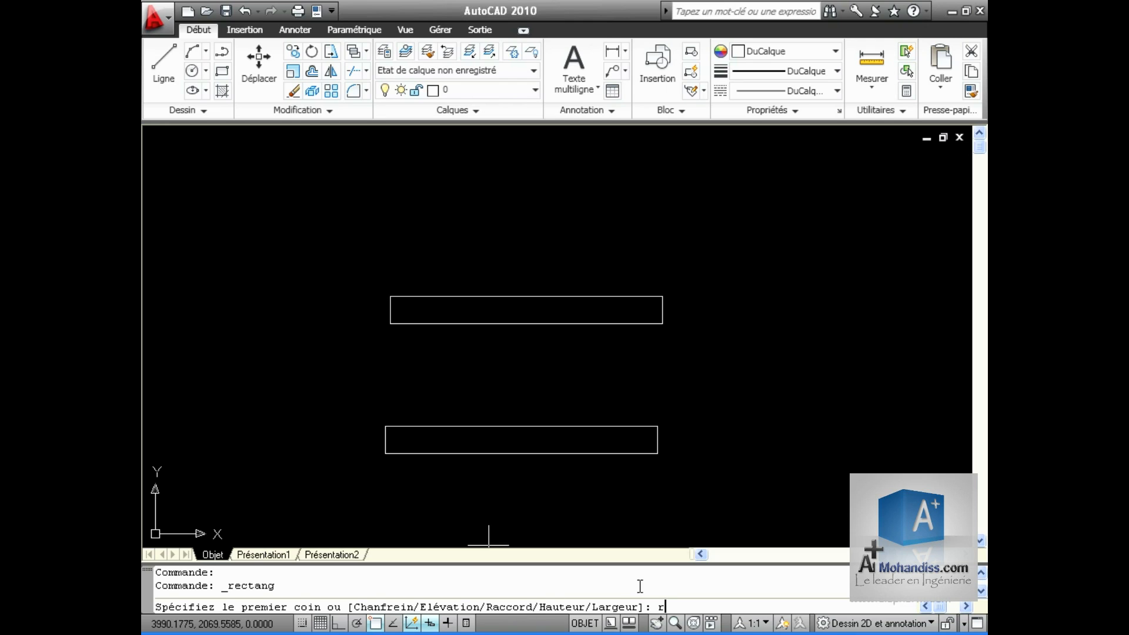
{"action": "key", "text": "Return"}
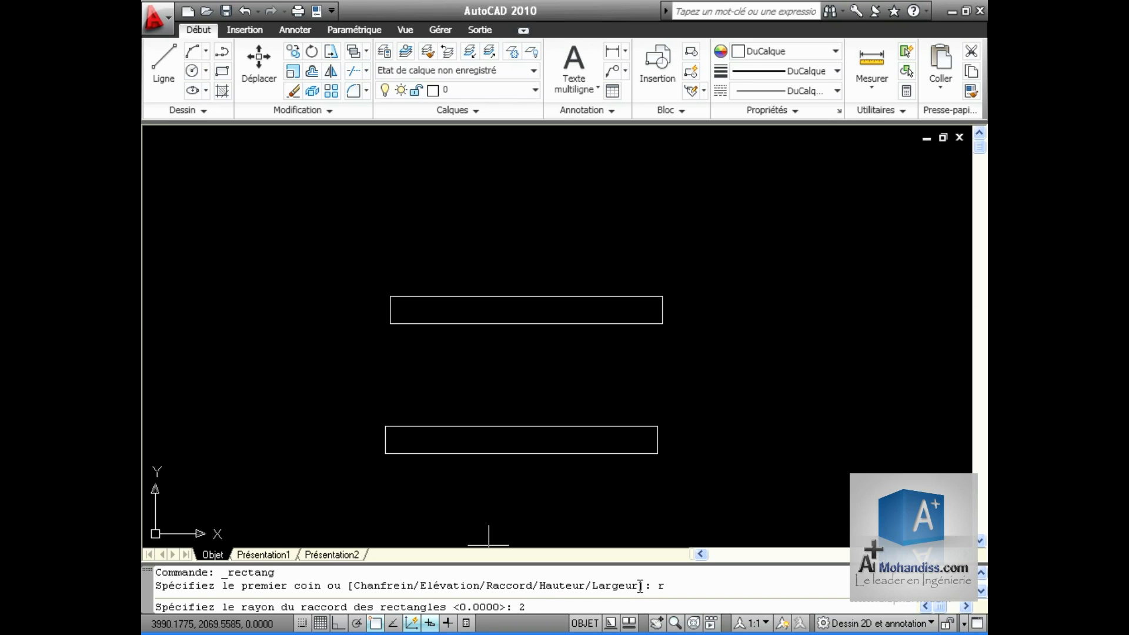
{"action": "type", "text": "2"}
{"action": "key", "text": "Return"}
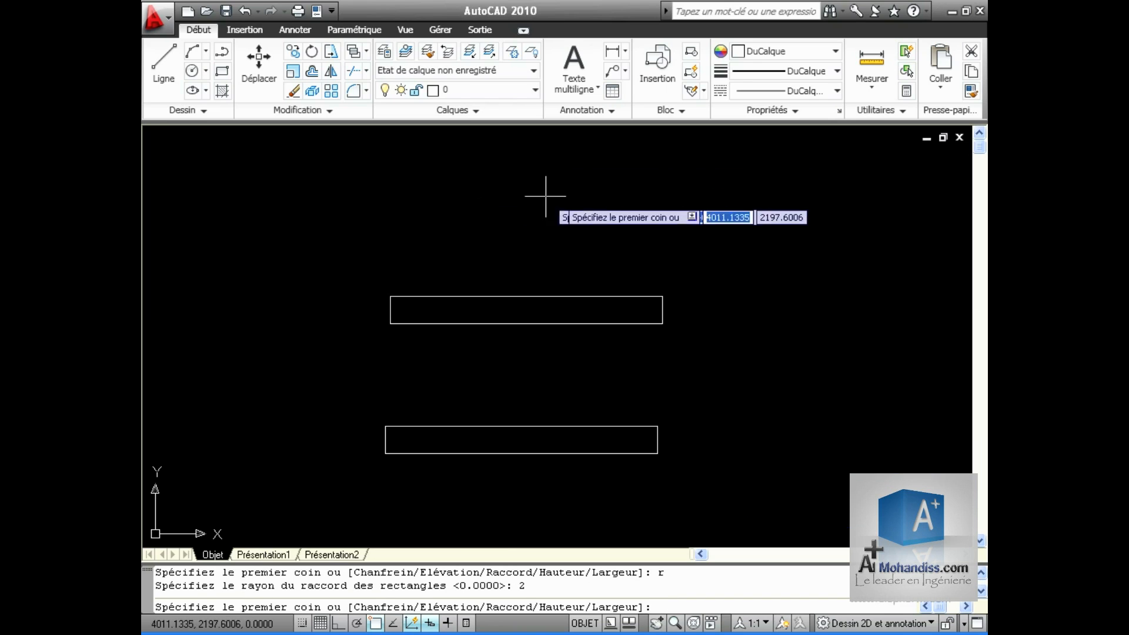
{"action": "left_click", "coordinate": [396, 259]}
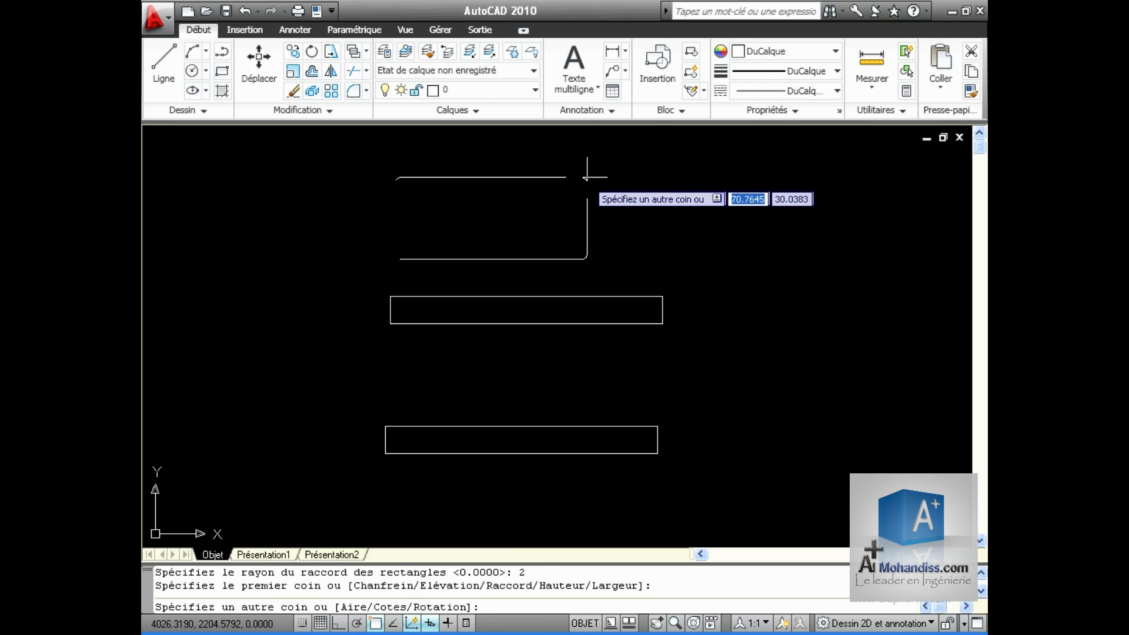
{"action": "type", "text": "100"}
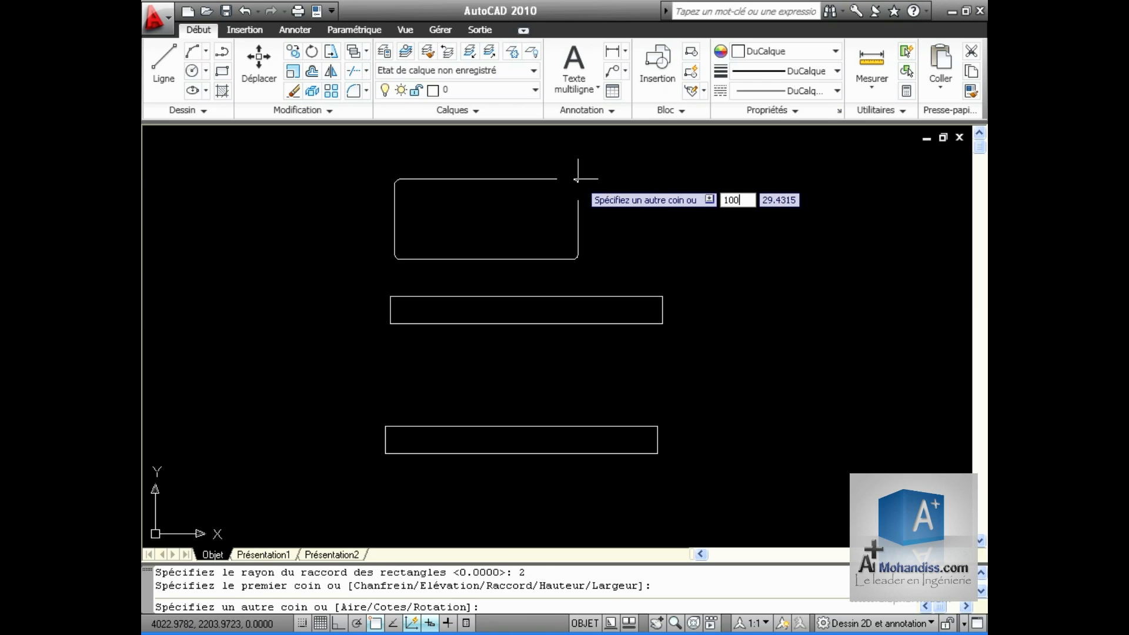
{"action": "key", "text": "Tab"}
{"action": "type", "text": "10"}
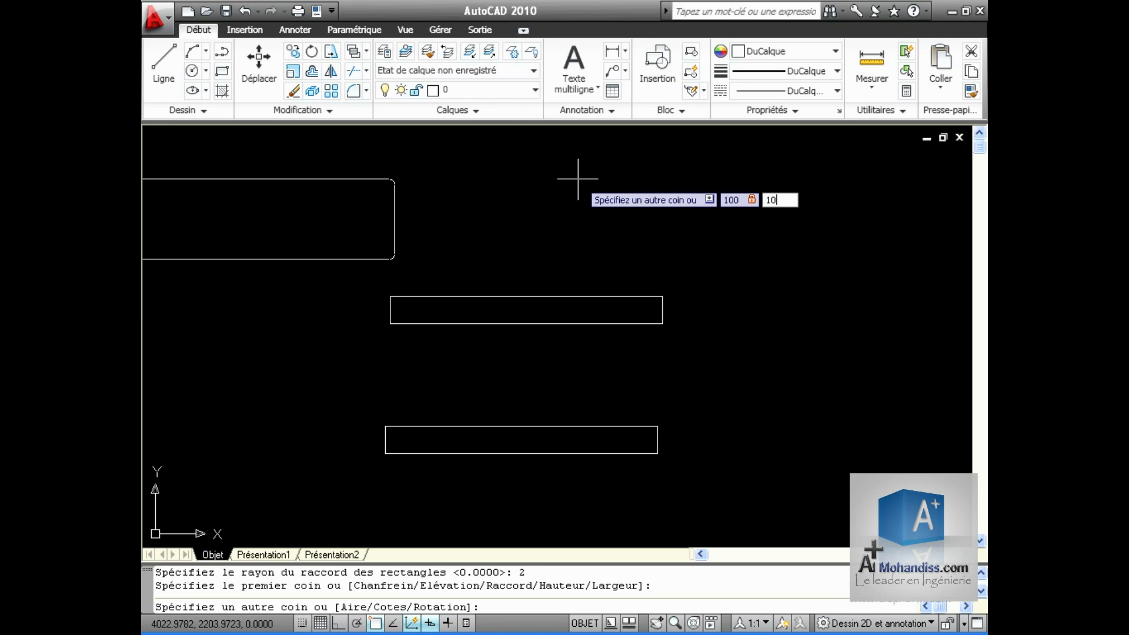
{"action": "key", "text": "Return"}
Restart the Rectangle command and reset its corner fillet radius to 0
{"action": "scroll", "coordinate": [433, 276], "scroll_direction": "up", "scroll_amount": 3}
{"action": "scroll", "coordinate": [530, 402], "scroll_direction": "up", "scroll_amount": 2}
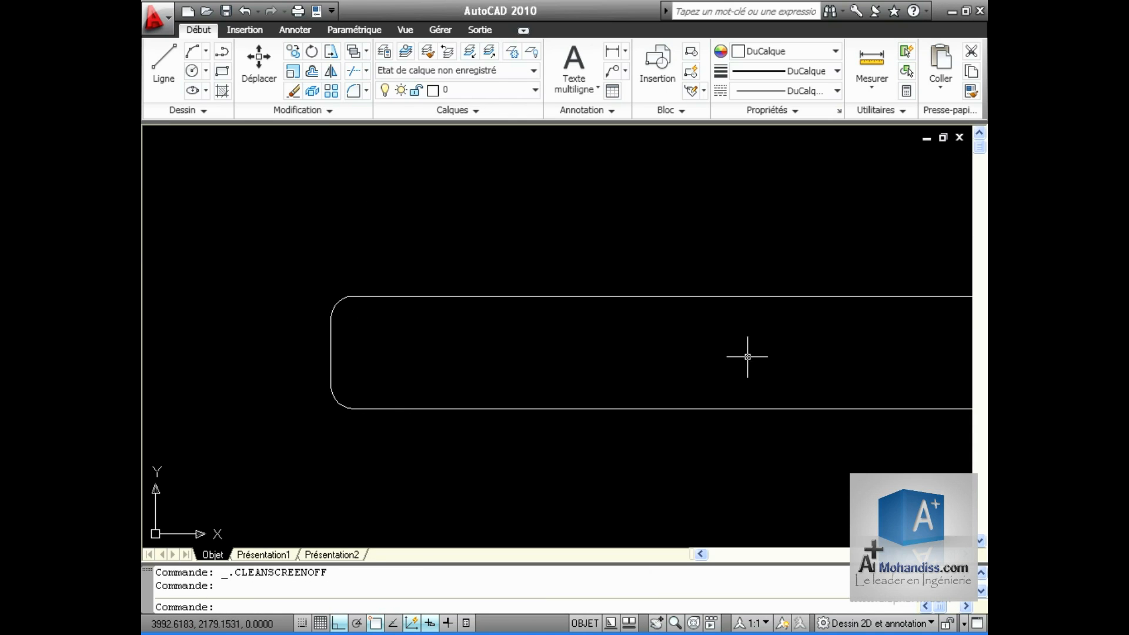
{"action": "middle_click_drag", "start_coordinate": [746, 389], "coordinate": [718, 352]}
{"action": "scroll", "coordinate": [718, 353], "scroll_direction": "down", "scroll_amount": 4}
{"action": "middle_click_drag", "start_coordinate": [789, 390], "coordinate": [534, 283]}
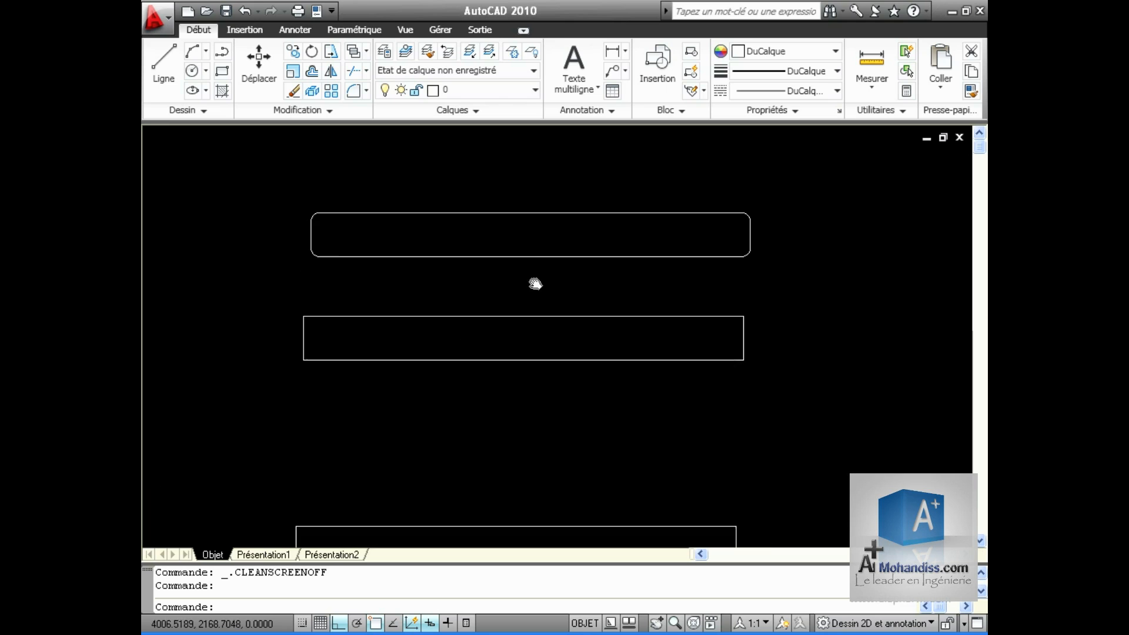
{"action": "left_click", "coordinate": [227, 72]}
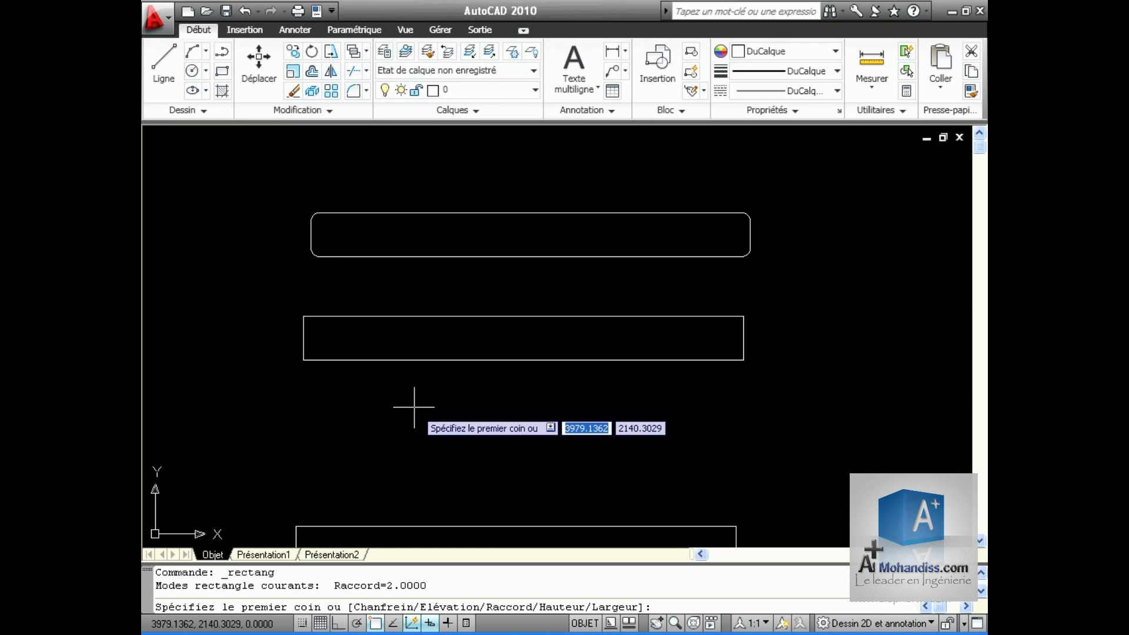
{"action": "type", "text": "r"}
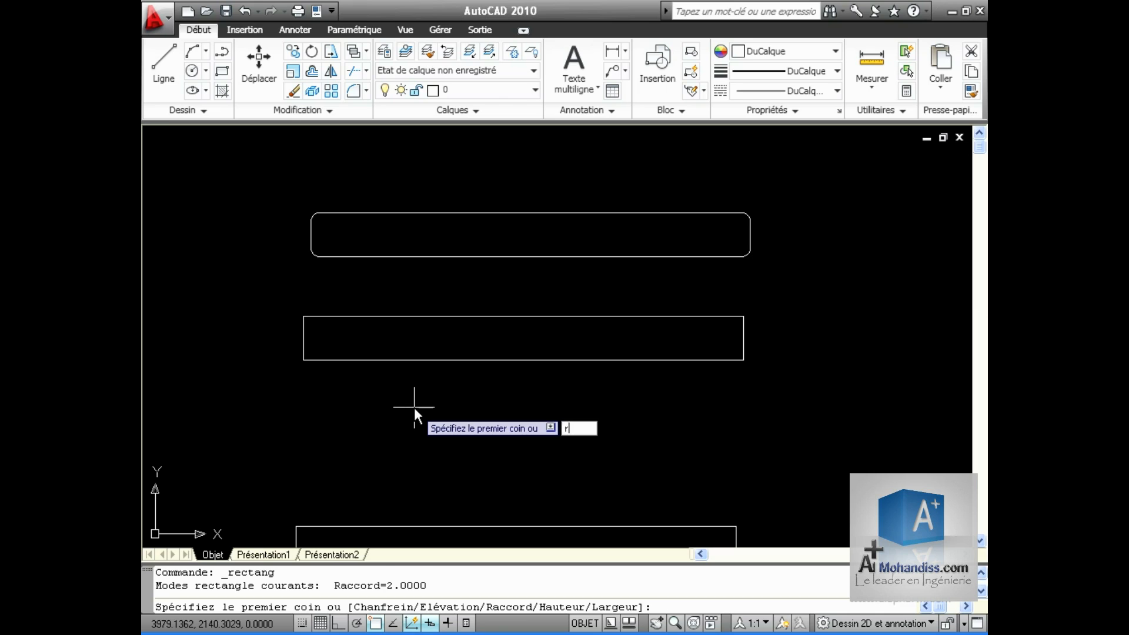
{"action": "key", "text": "Return"}
{"action": "type", "text": "0"}
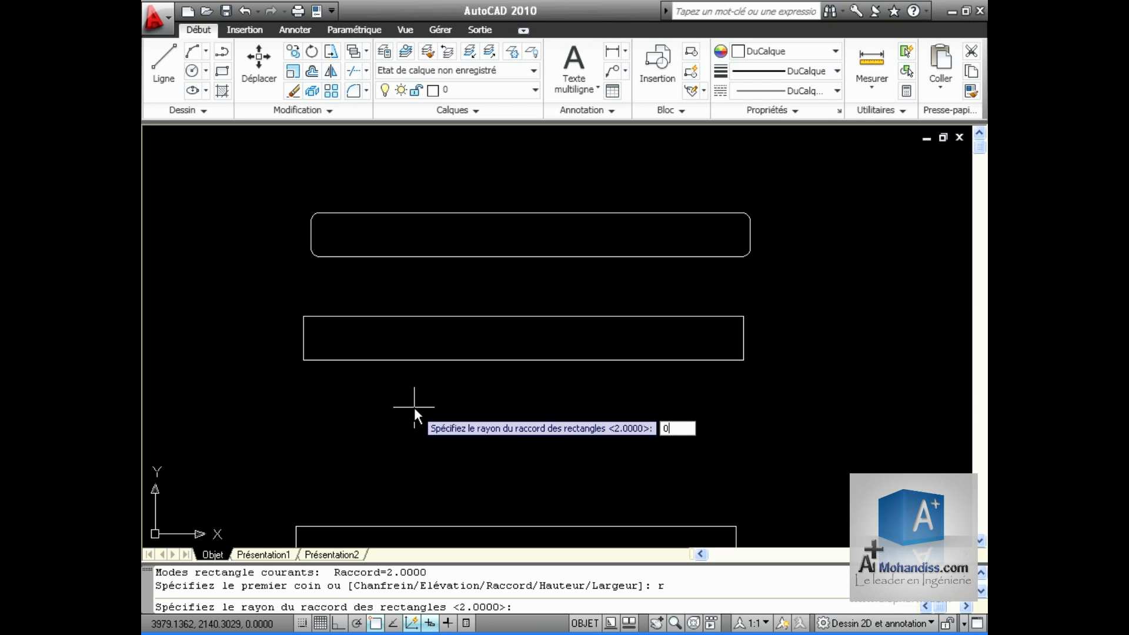
{"action": "key", "text": "Return"}
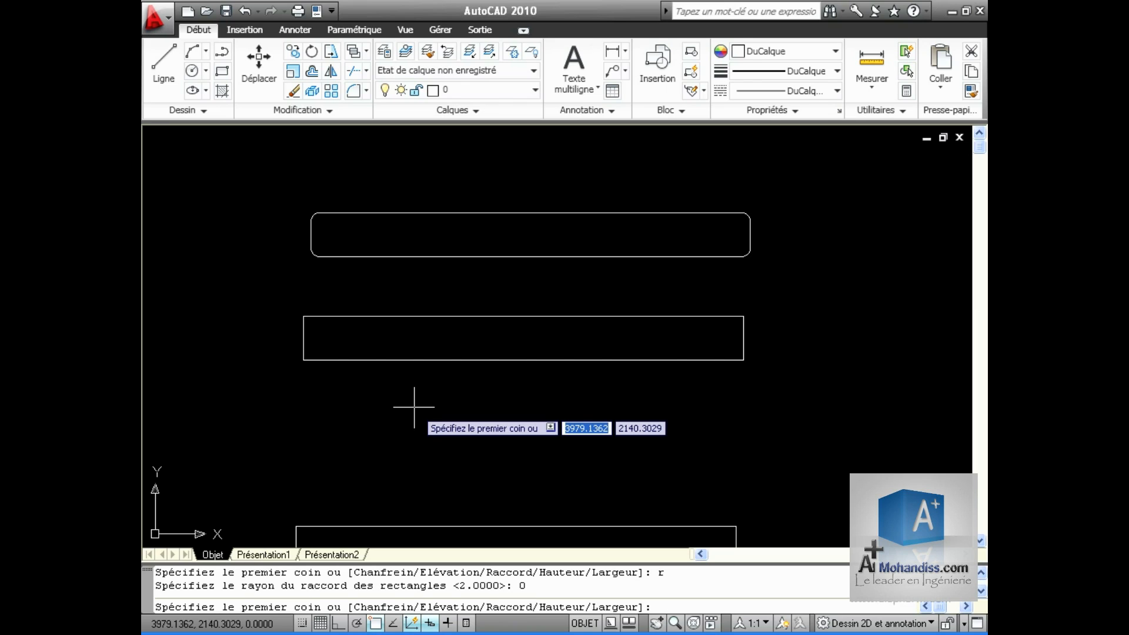
Look through the Rectangle command's first-corner options: Chanfrein, Elévation, Raccord, Hauteur and Largeur
{"action": "key", "text": "Down"}
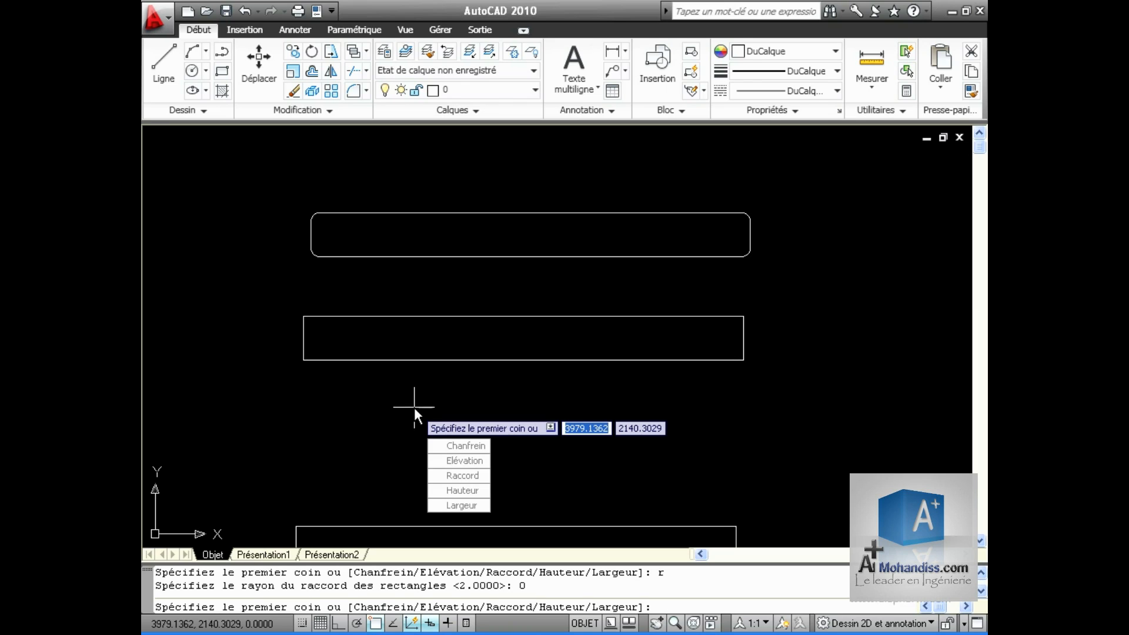
{"action": "key", "text": "Down"}
{"action": "key", "text": "Down"}
{"action": "key", "text": "Down"}
{"action": "key", "text": "Down"}
{"action": "key", "text": "Down"}
{"action": "key", "text": "Up"}
{"action": "key", "text": "Up"}
{"action": "key", "text": "Up"}
{"action": "key", "text": "Up"}
{"action": "key", "text": "Escape"}
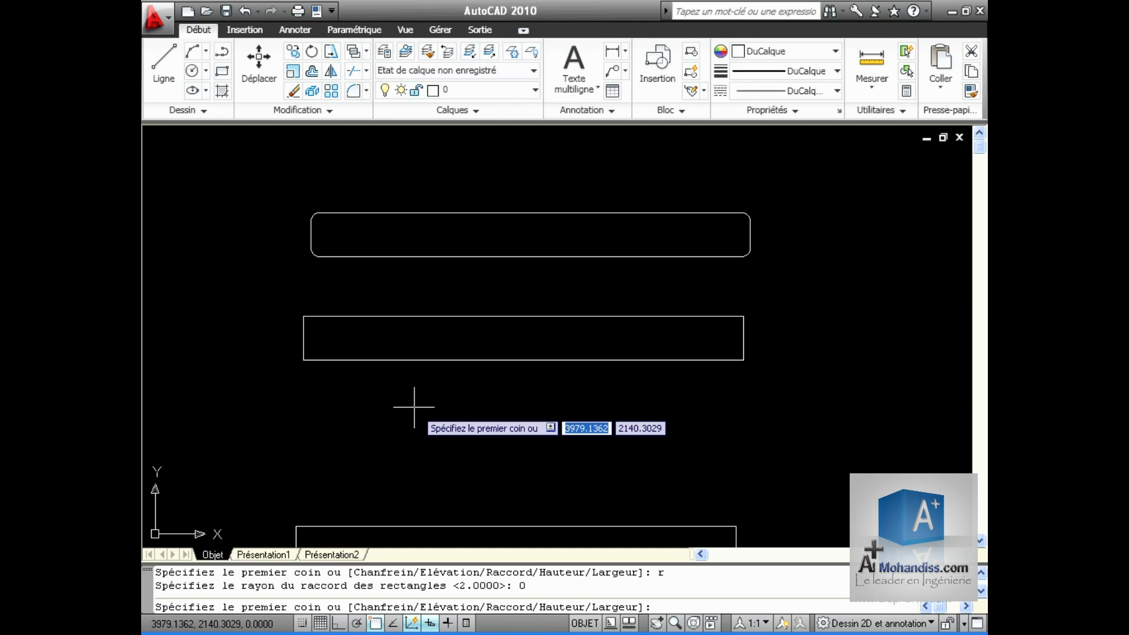
Draw a rectangle between the line-drawn outline and the lower rectangle using the Cotes option, with length 100 and width 10
{"action": "left_click", "coordinate": [292, 497]}
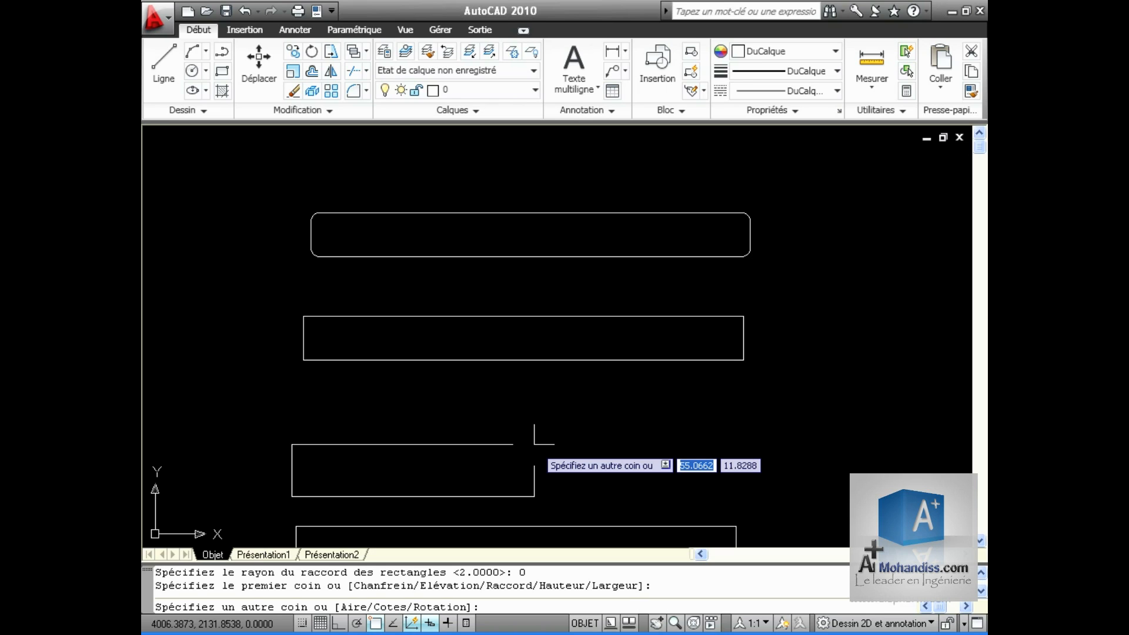
{"action": "type", "text": "c"}
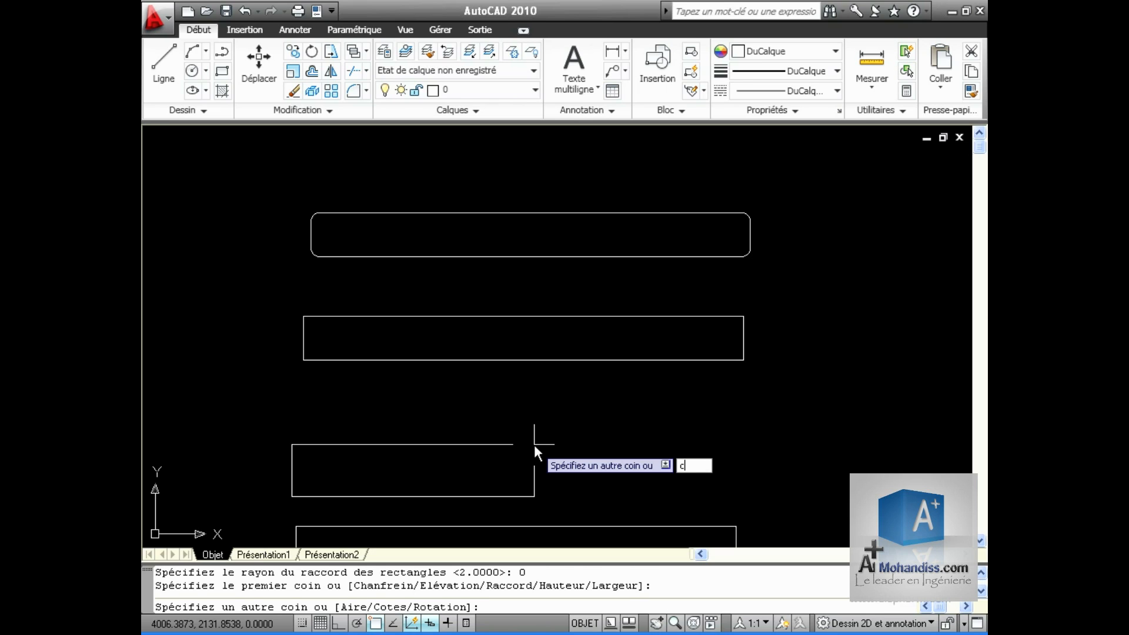
{"action": "key", "text": "Return"}
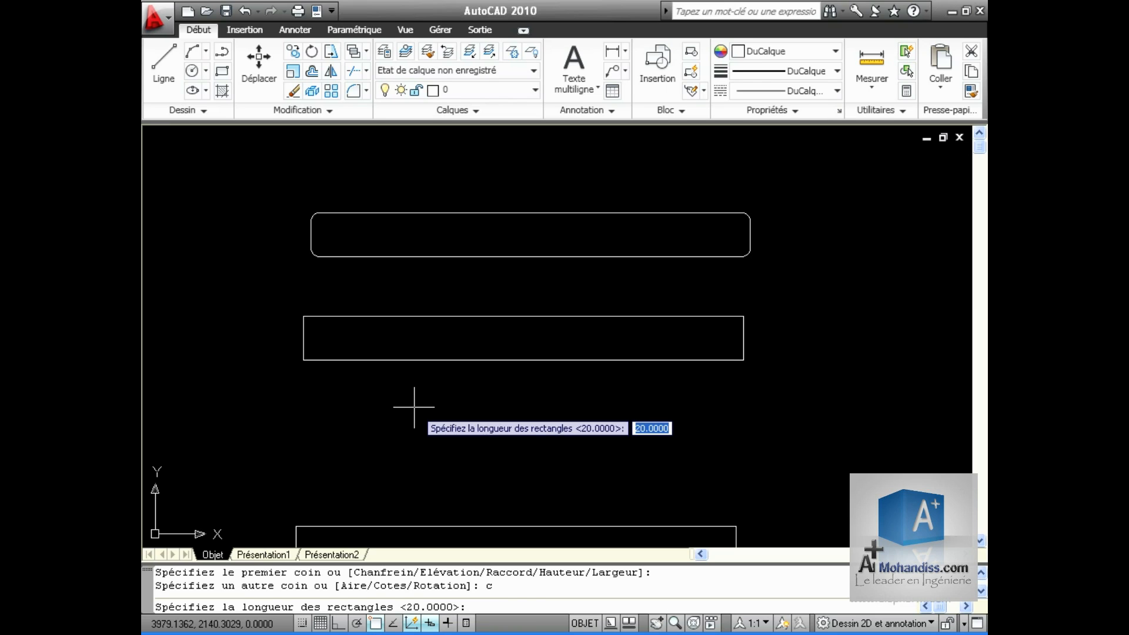
{"action": "type", "text": "100"}
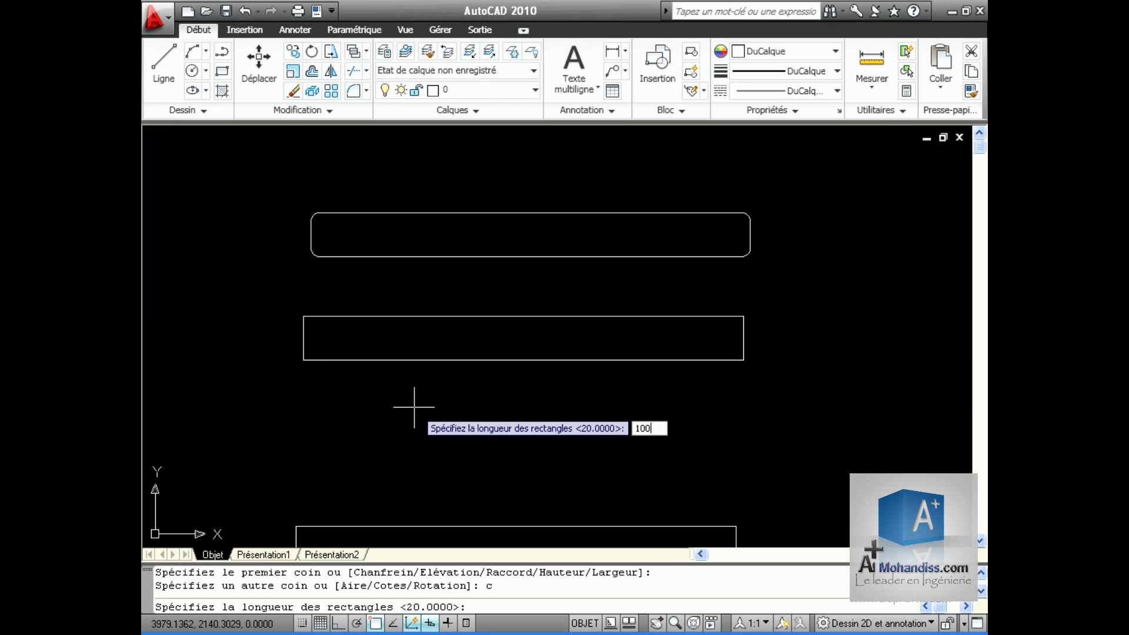
{"action": "key", "text": "Return"}
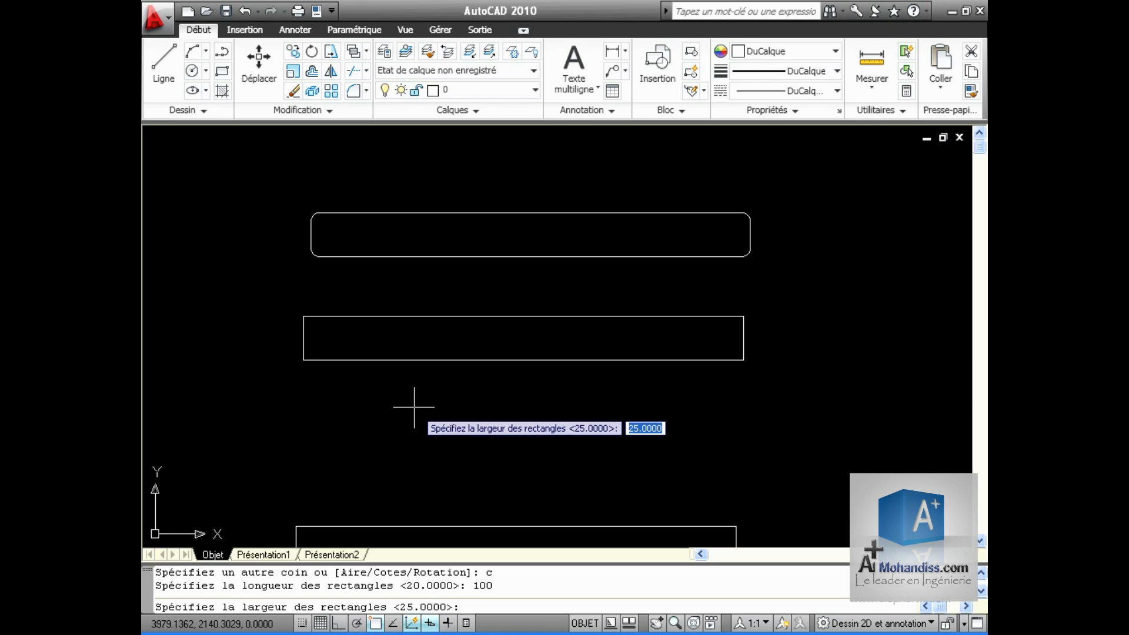
{"action": "type", "text": "10"}
{"action": "key", "text": "Return"}
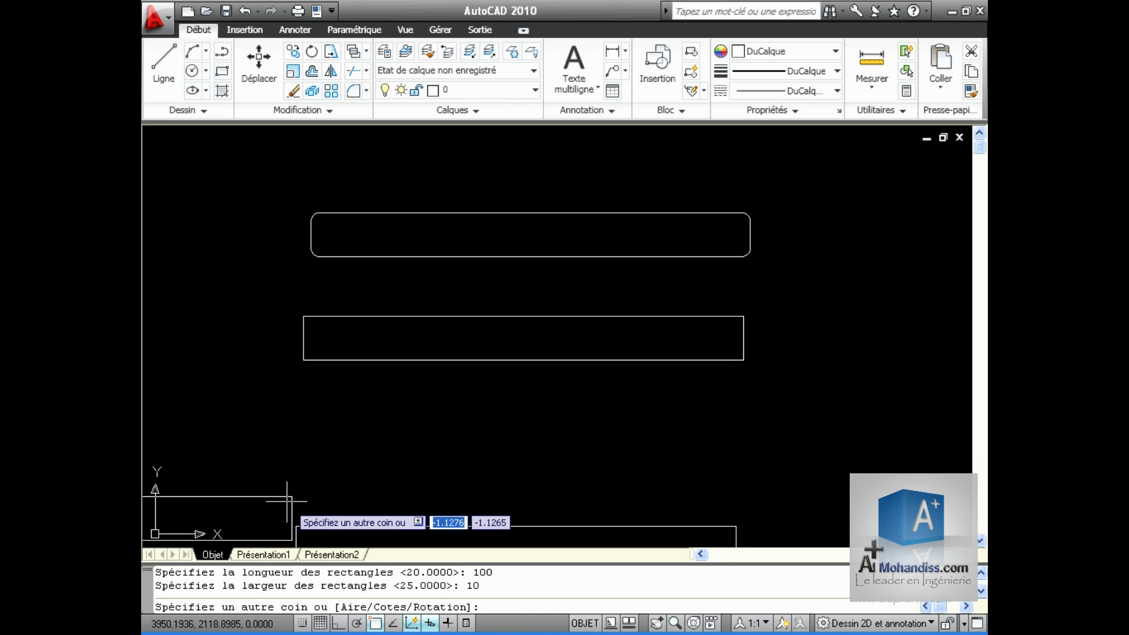
{"action": "left_click", "coordinate": [755, 450]}
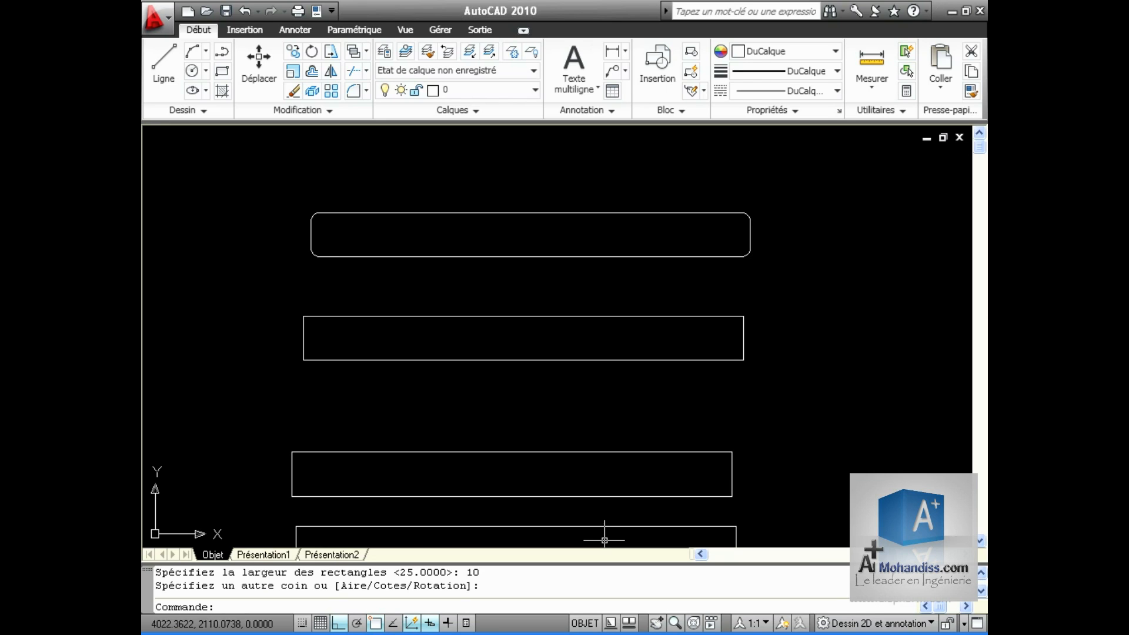
Draw a rectangle by the Aire option with area 500 and length 10, starting just above the rectangle drawn by dimensions
{"action": "left_click", "coordinate": [222, 70]}
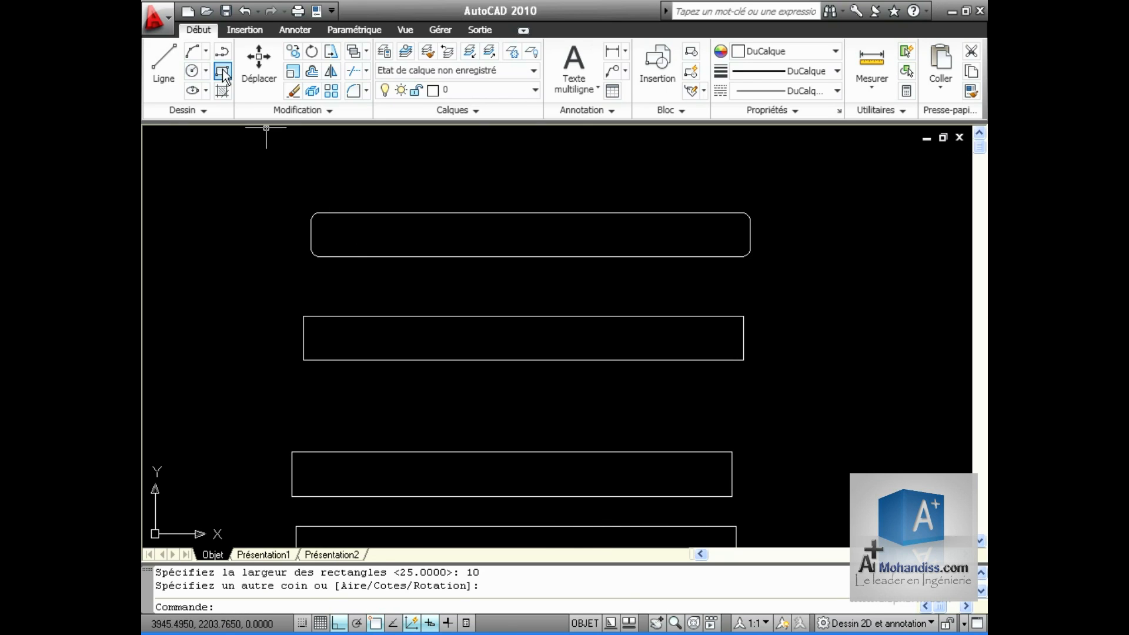
{"action": "left_click", "coordinate": [295, 431]}
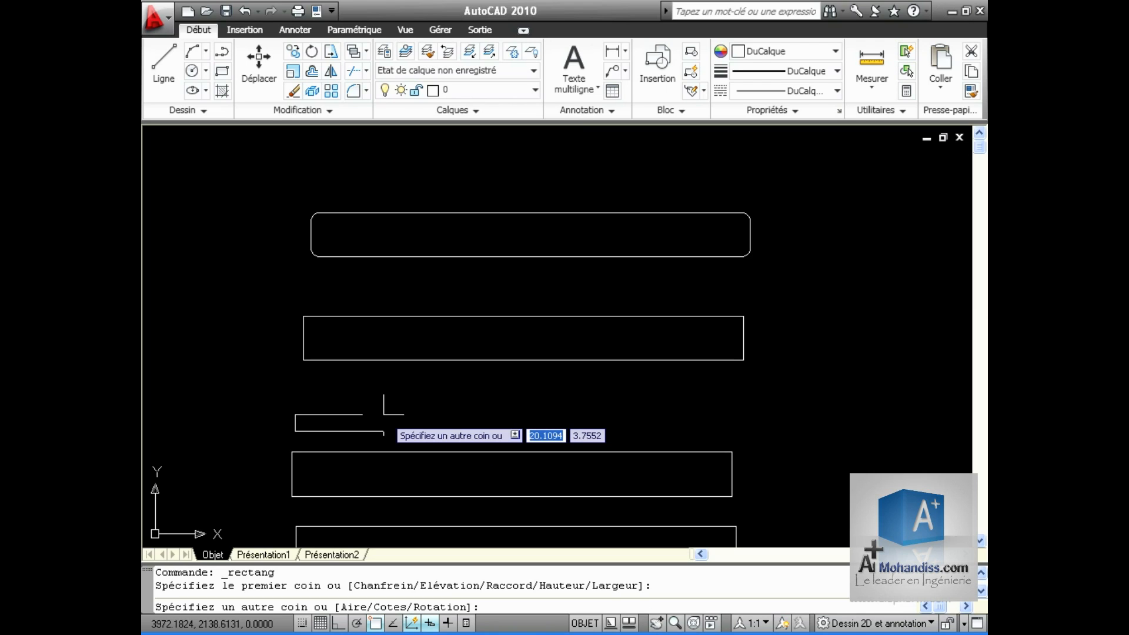
{"action": "type", "text": "a"}
{"action": "key", "text": "Return"}
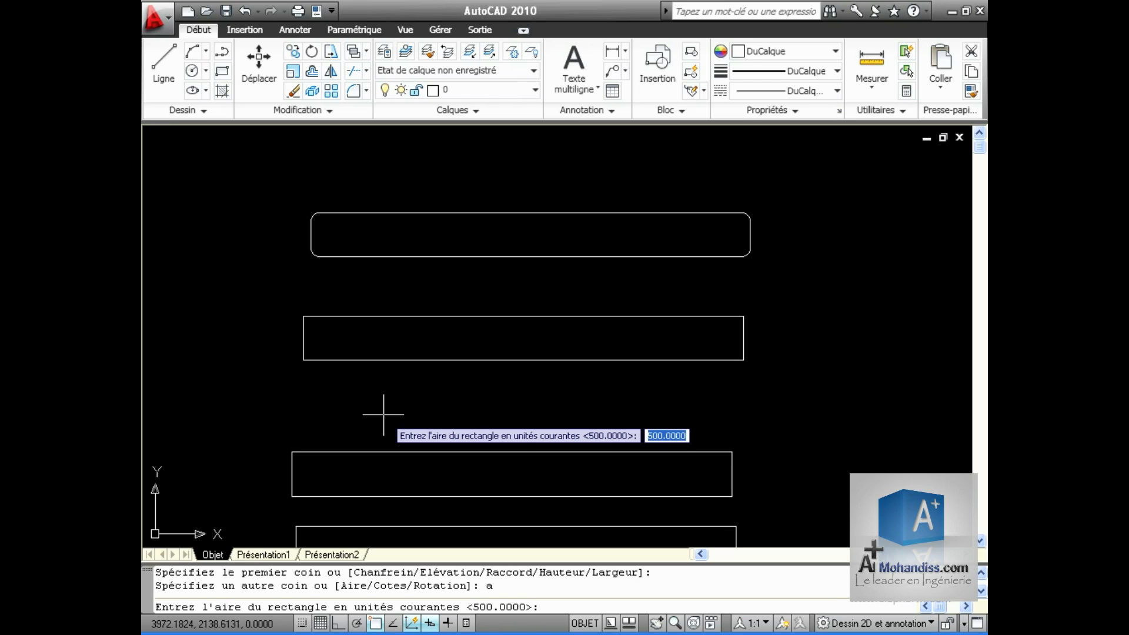
{"action": "type", "text": "500"}
{"action": "key", "text": "Return"}
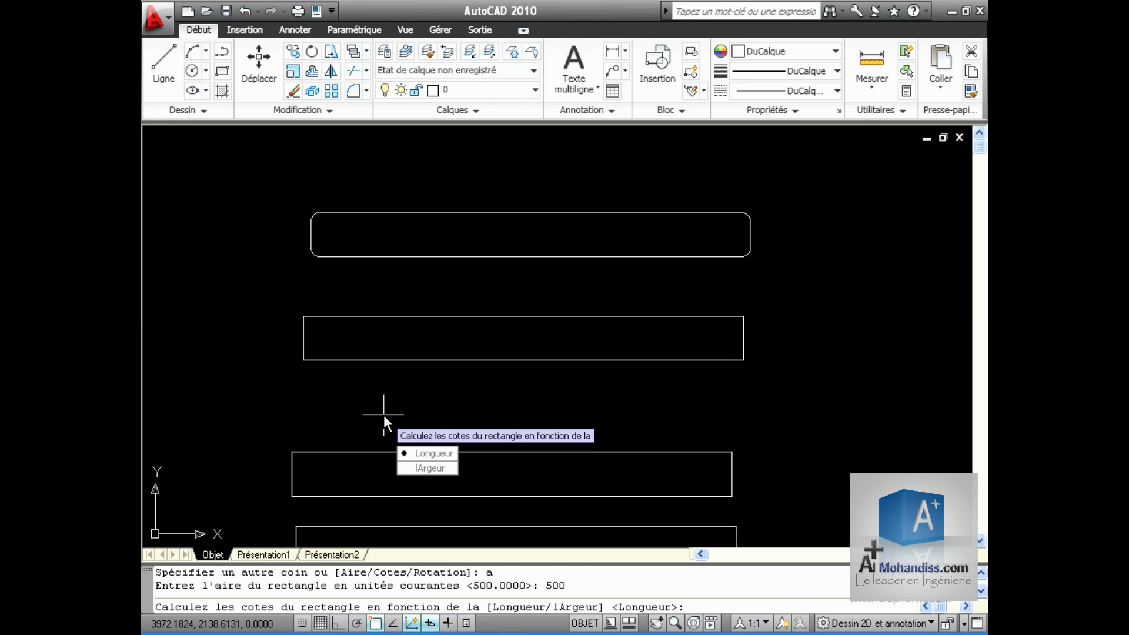
{"action": "type", "text": "L"}
{"action": "key", "text": "Return"}
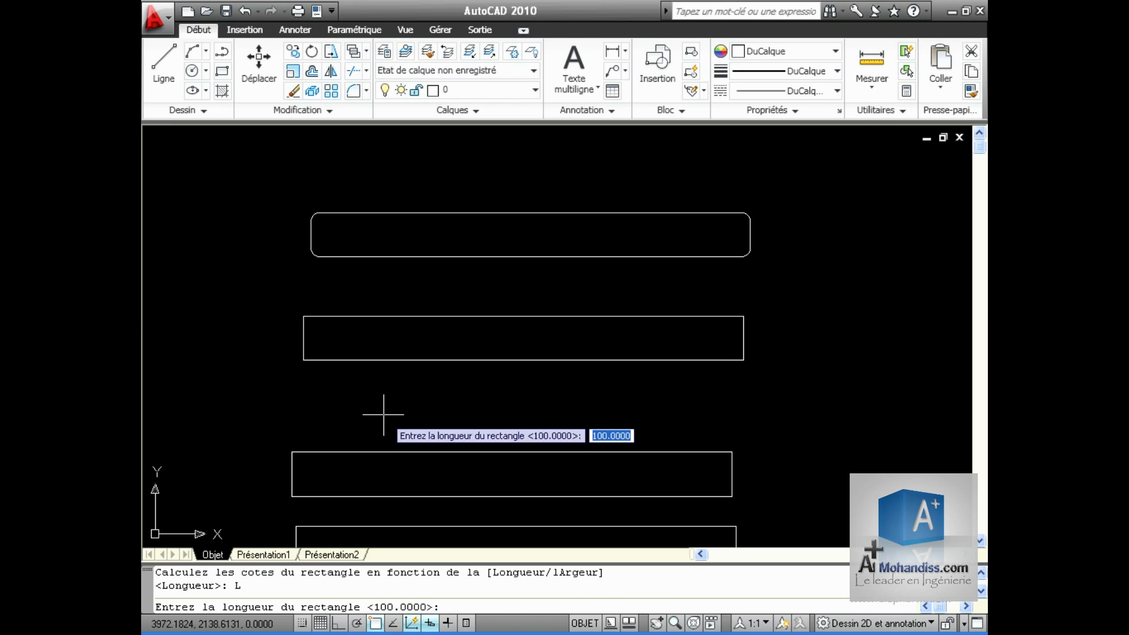
{"action": "type", "text": "10"}
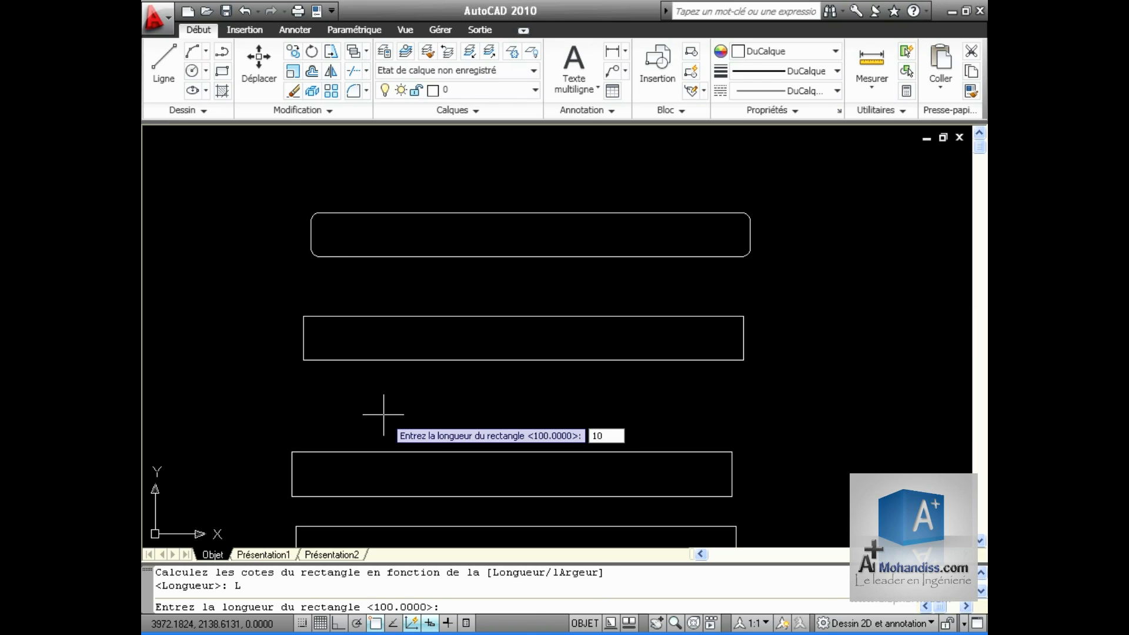
{"action": "key", "text": "Return"}
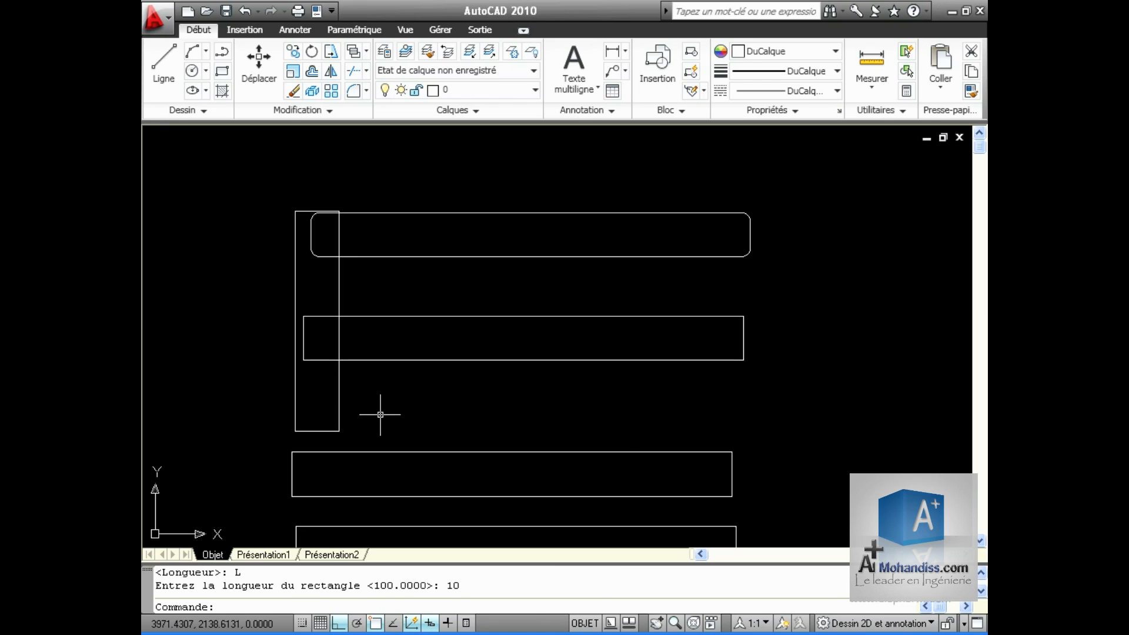
Measure the height of the upright area-defined rectangle along its left edge
{"action": "middle_click_drag", "start_coordinate": [360, 432], "coordinate": [643, 399]}
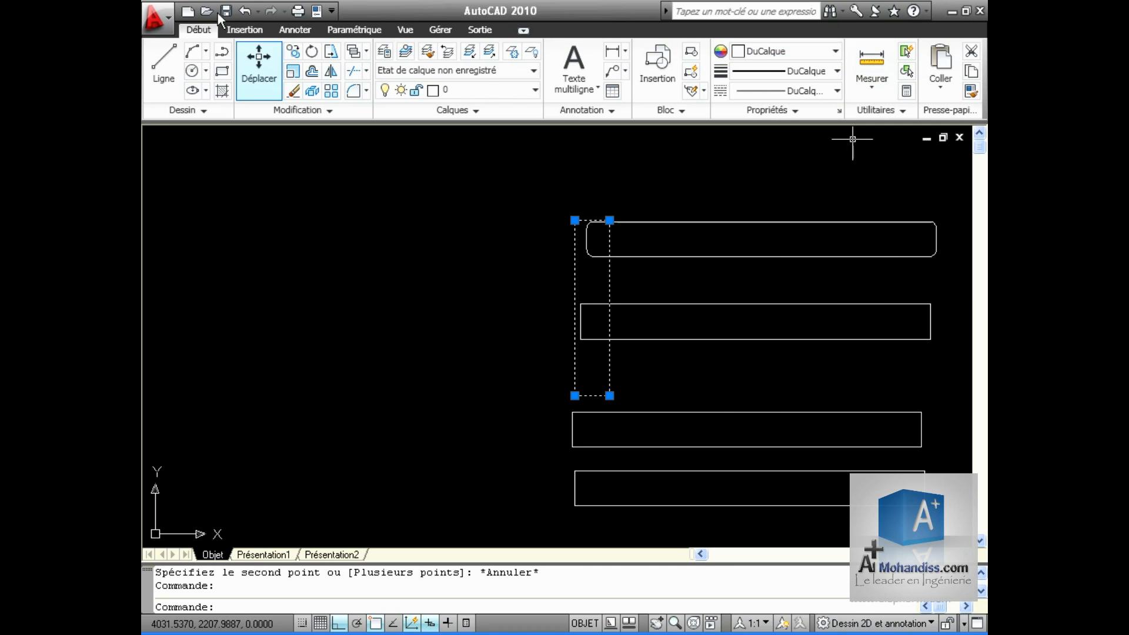
{"action": "left_click", "coordinate": [875, 56]}
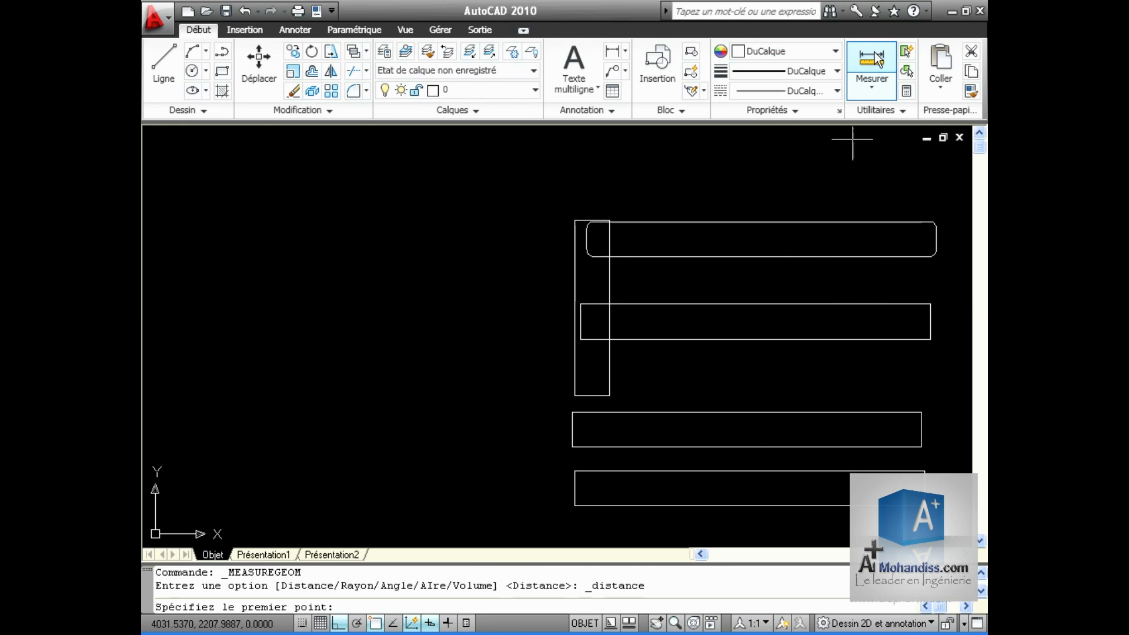
{"action": "left_click", "coordinate": [575, 221]}
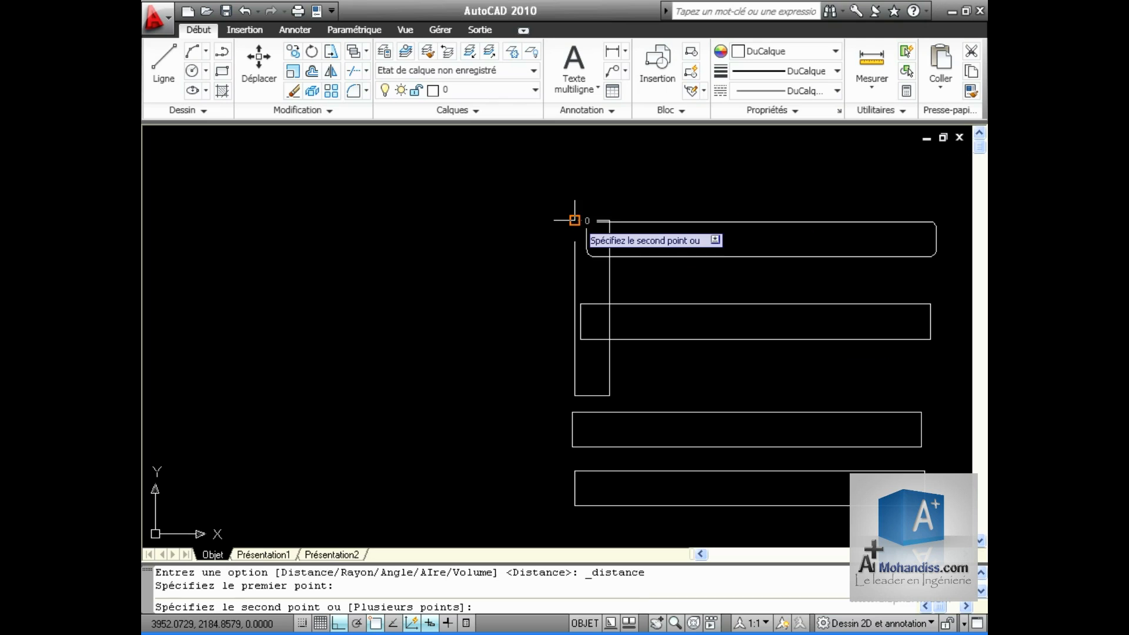
{"action": "left_click", "coordinate": [575, 396]}
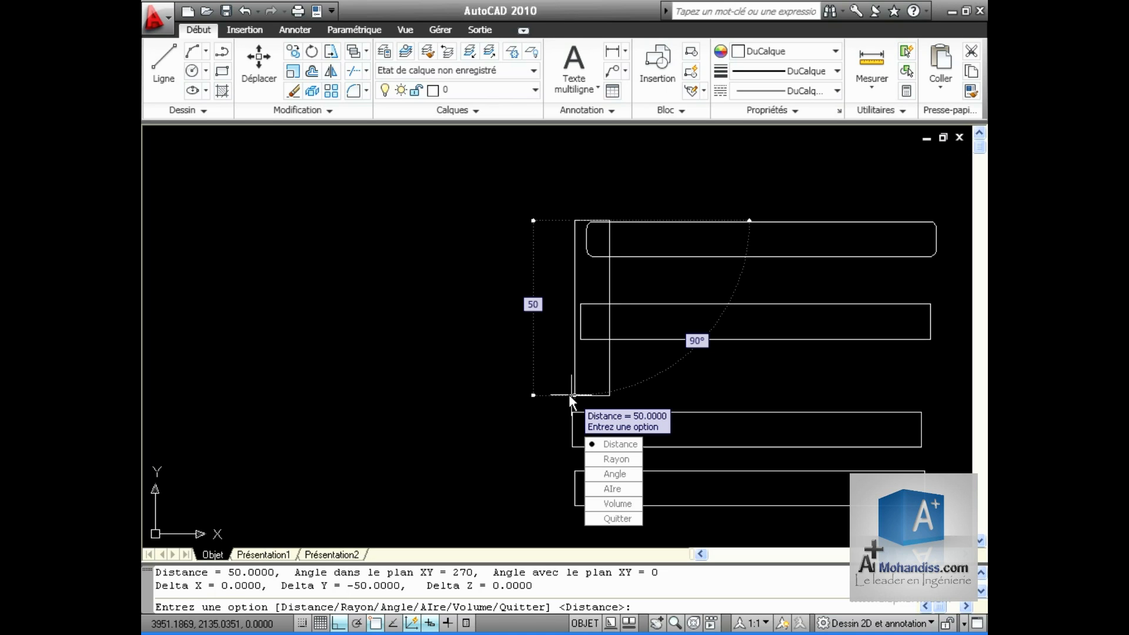
{"action": "key", "text": "Escape"}
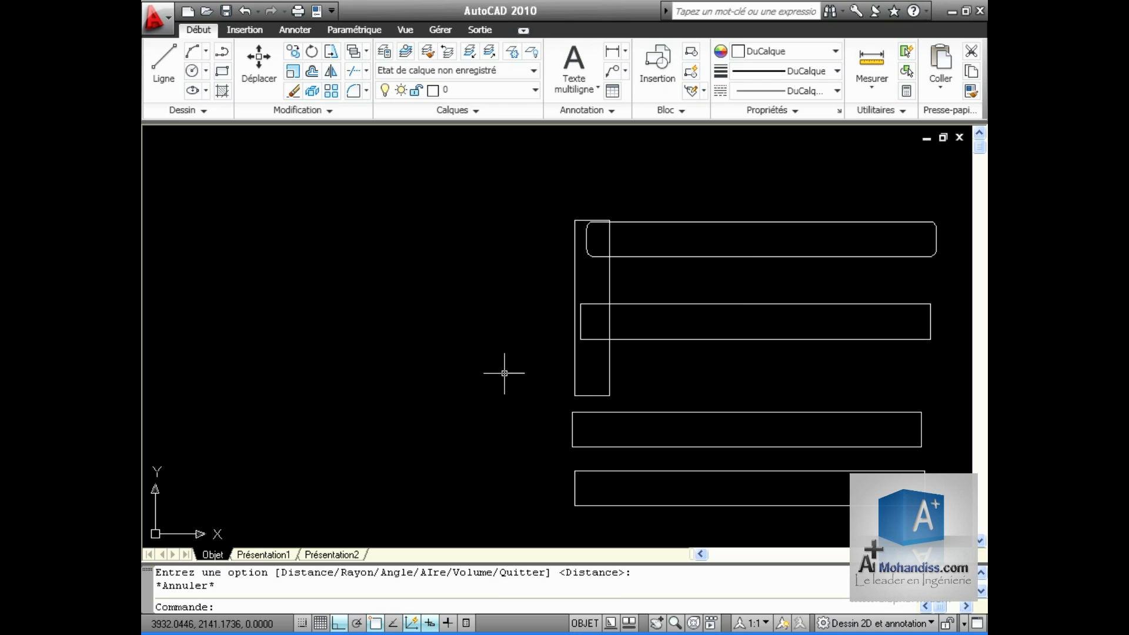
Draw a five-sided polygon inscribed in a circle, centred in the empty area beside the rectangles, with its radius picked freehand
{"action": "left_click", "coordinate": [204, 112]}
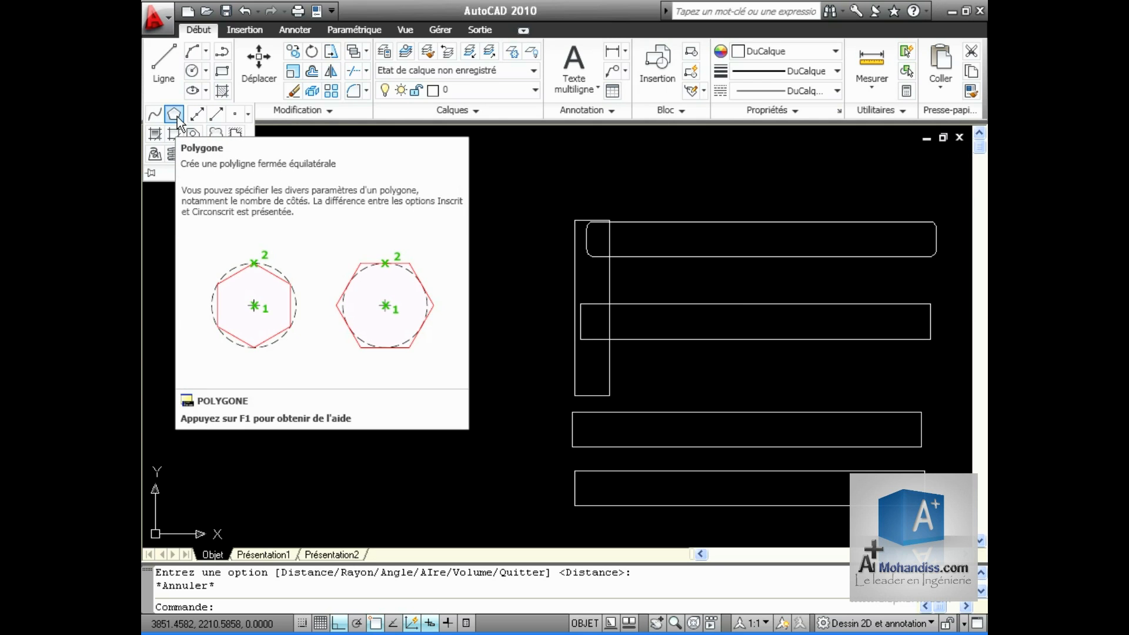
{"action": "left_click", "coordinate": [174, 115]}
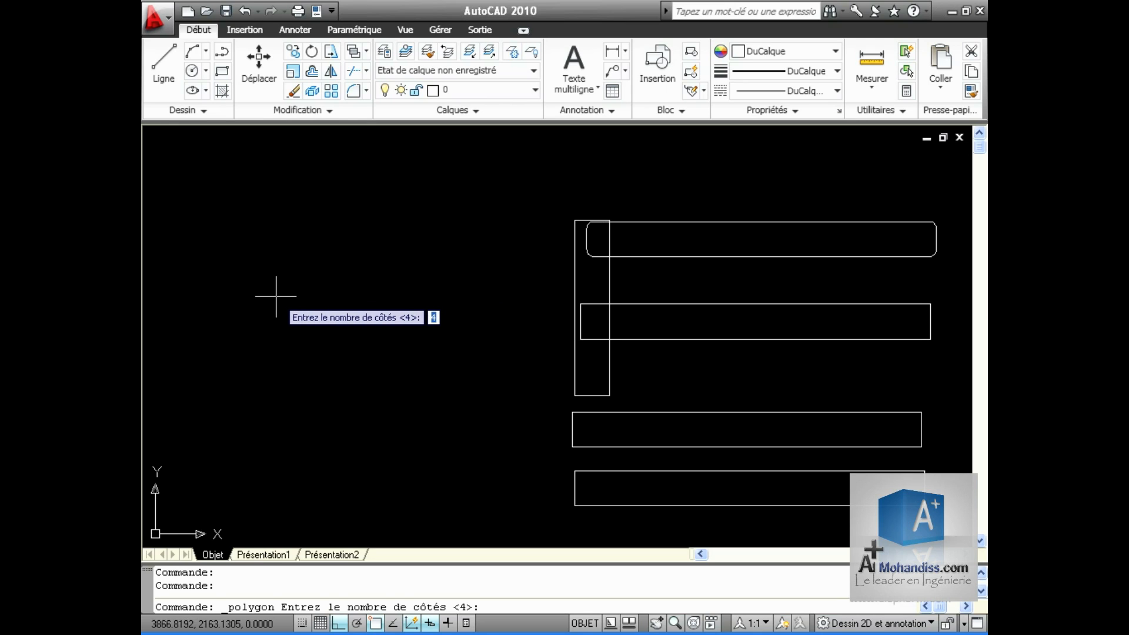
{"action": "type", "text": "5"}
{"action": "key", "text": "Return"}
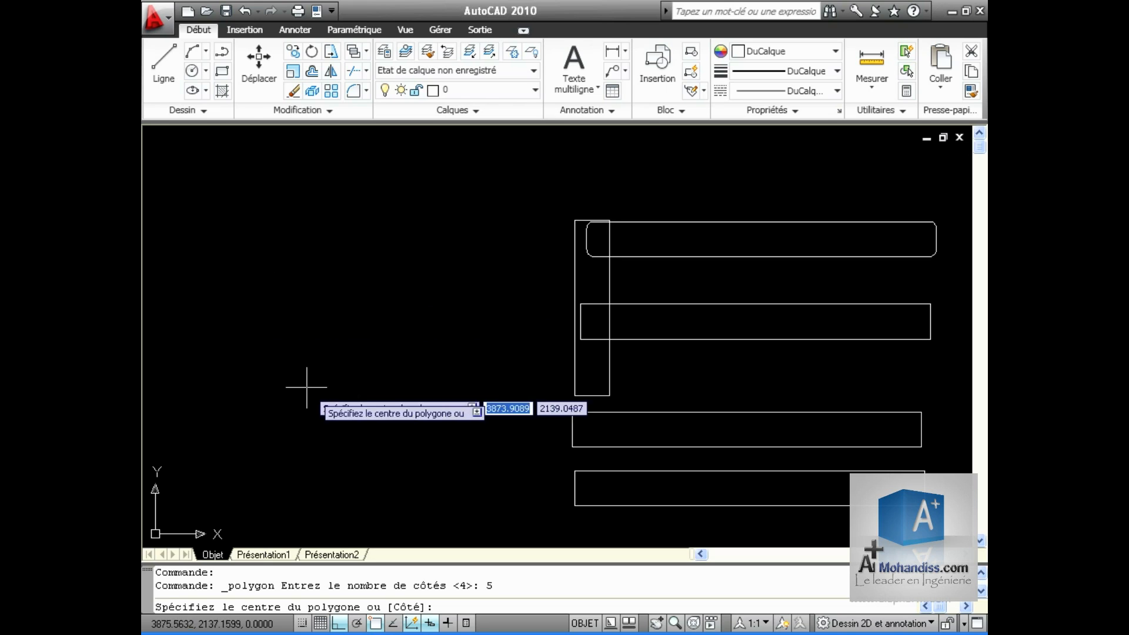
{"action": "left_click", "coordinate": [278, 308]}
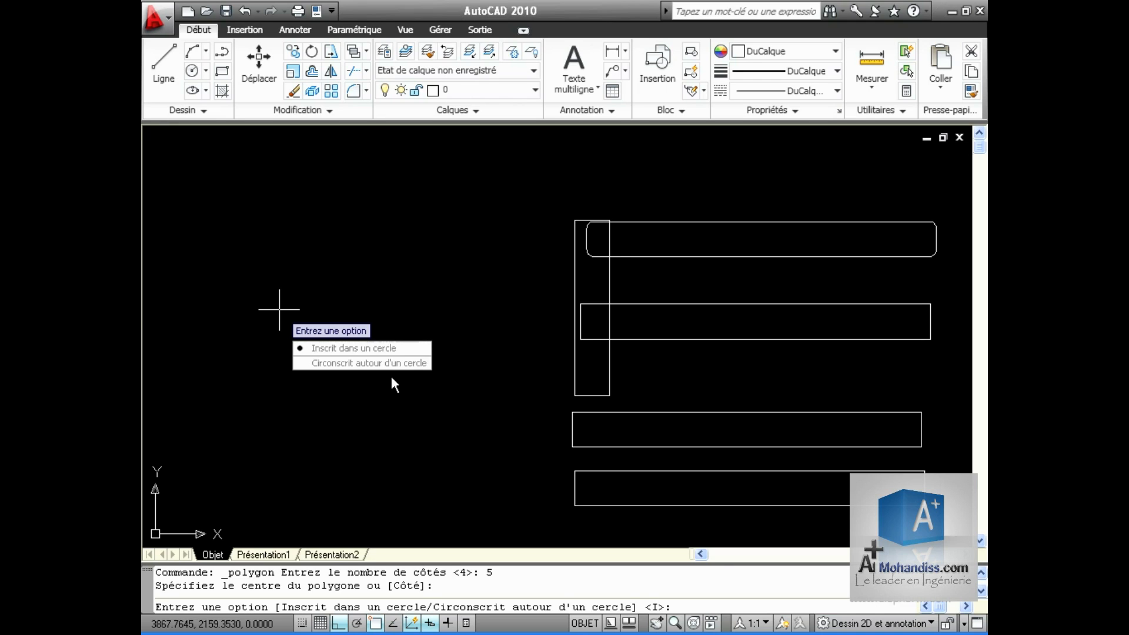
{"action": "key", "text": "Return"}
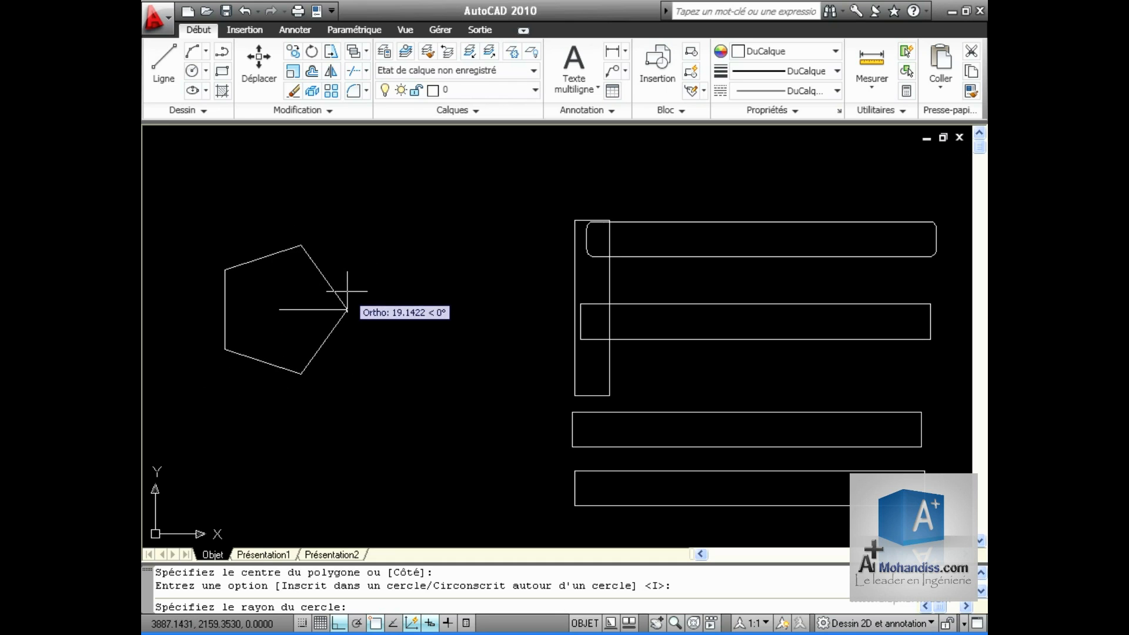
{"action": "left_click", "coordinate": [356, 337]}
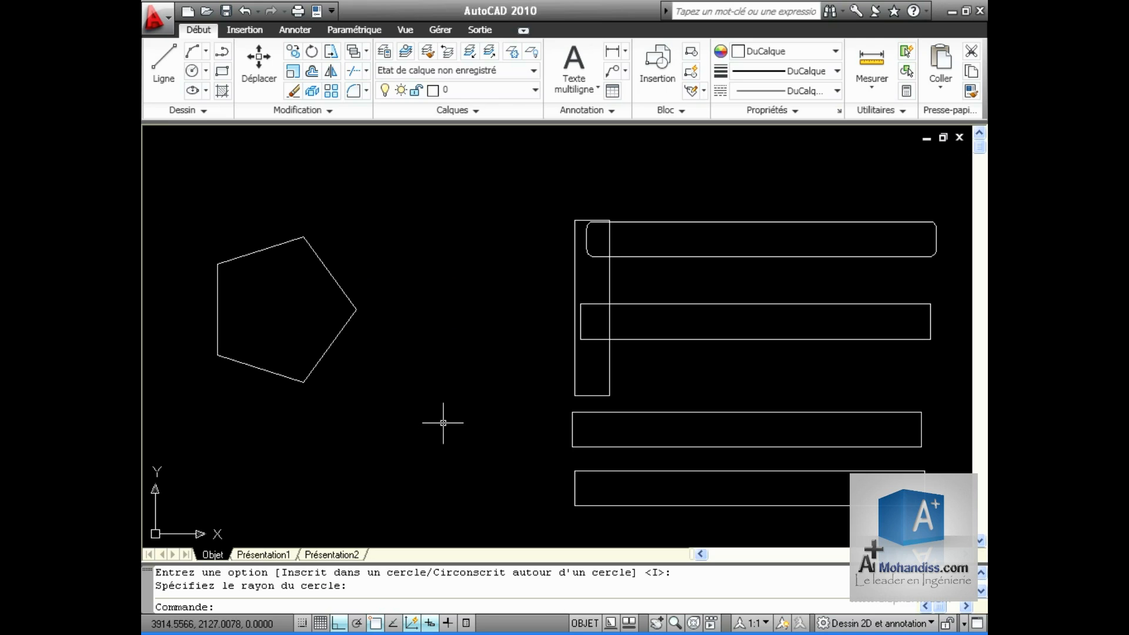
Draw a second pentagon by the Côté option, starting below the first one, with Ortho off, side length 50 and angle 17°
{"action": "left_click", "coordinate": [202, 111]}
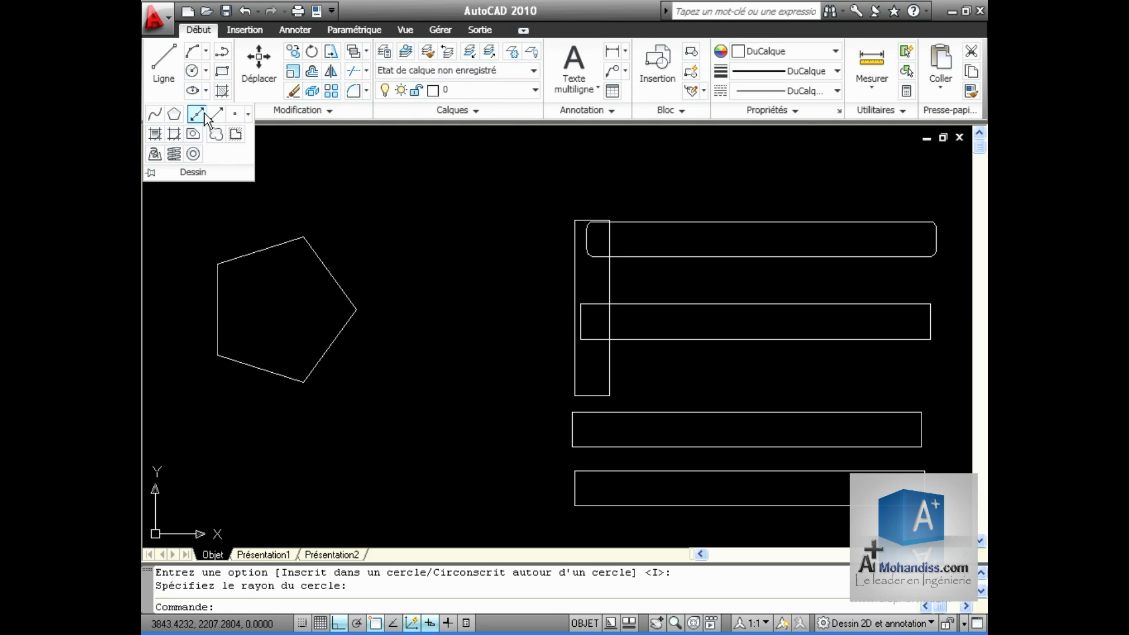
{"action": "left_click", "coordinate": [174, 114]}
{"action": "key", "text": "Return"}
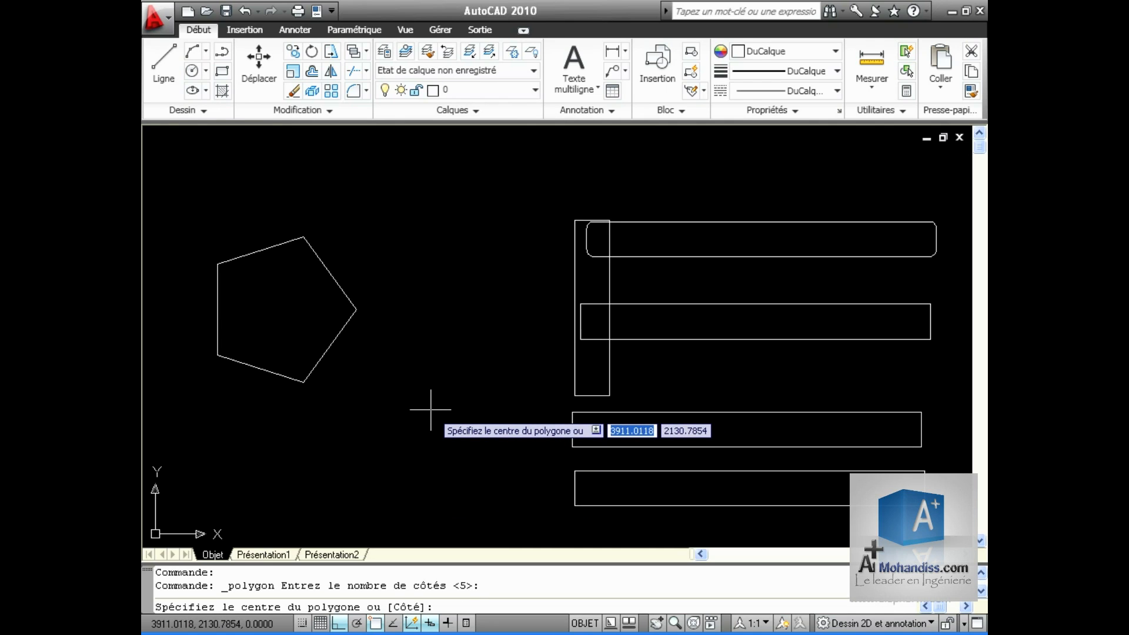
{"action": "type", "text": "c"}
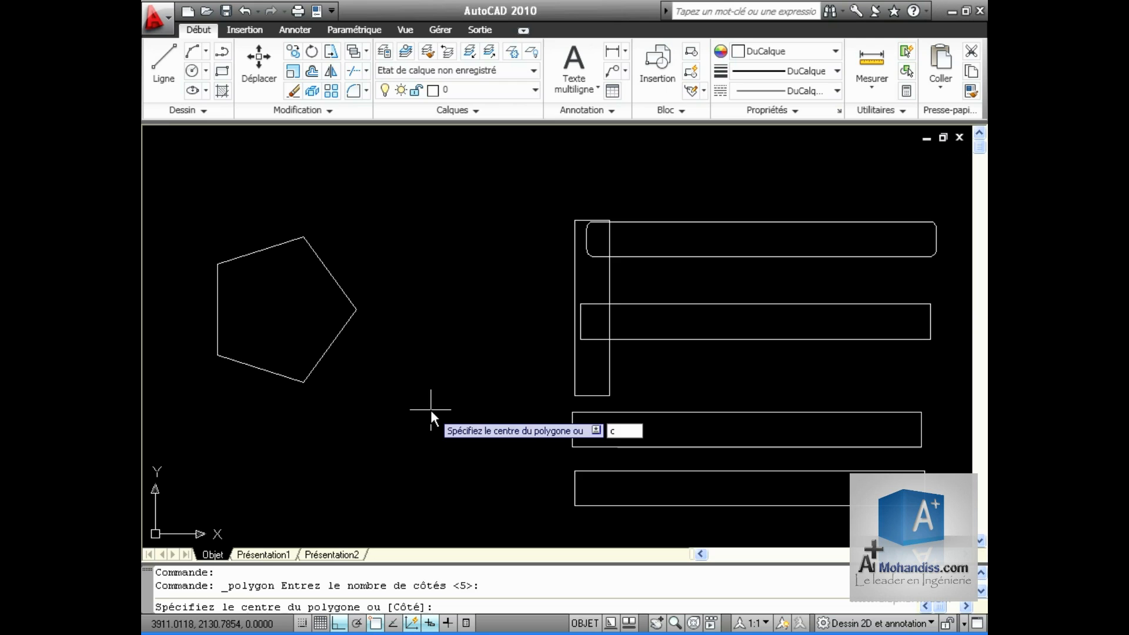
{"action": "key", "text": "Return"}
{"action": "left_click", "coordinate": [393, 475]}
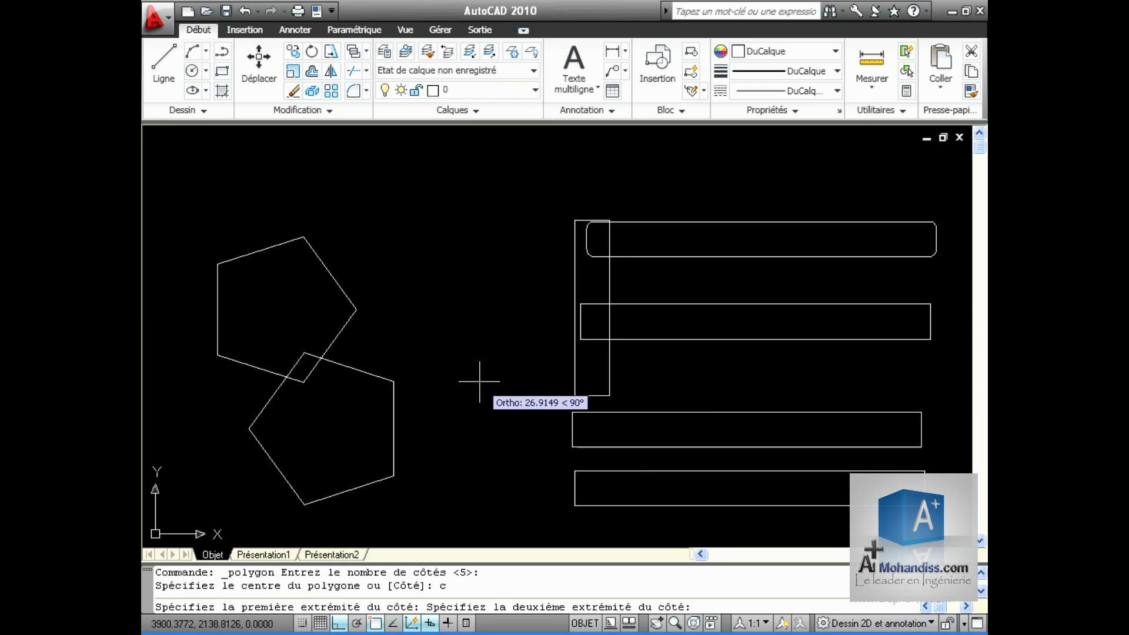
{"action": "key", "text": "F8"}
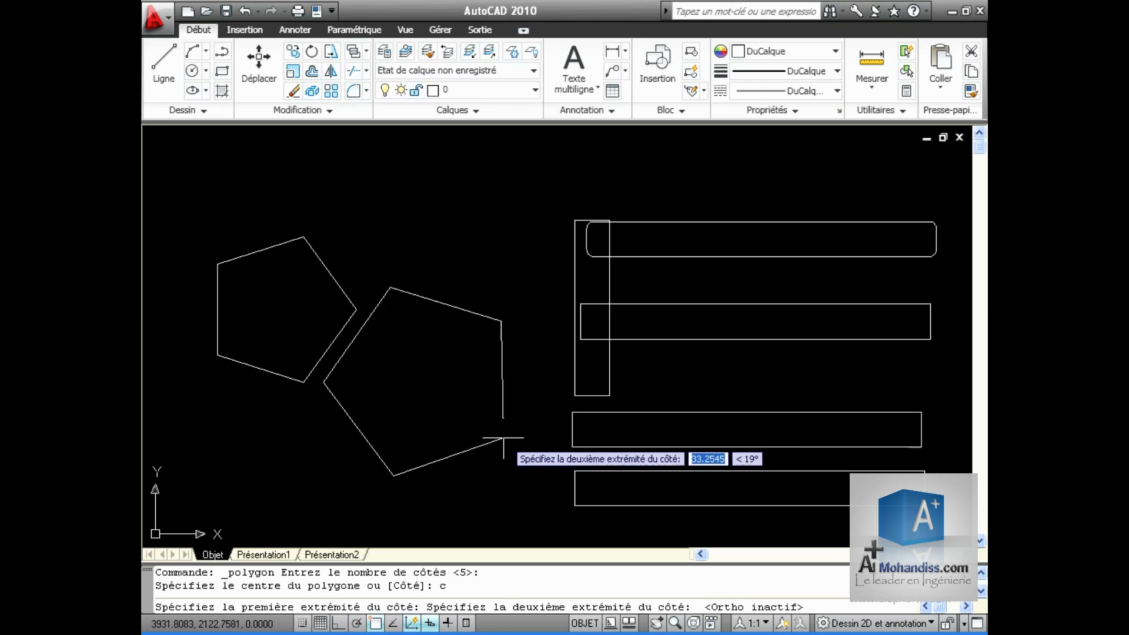
{"action": "type", "text": "50"}
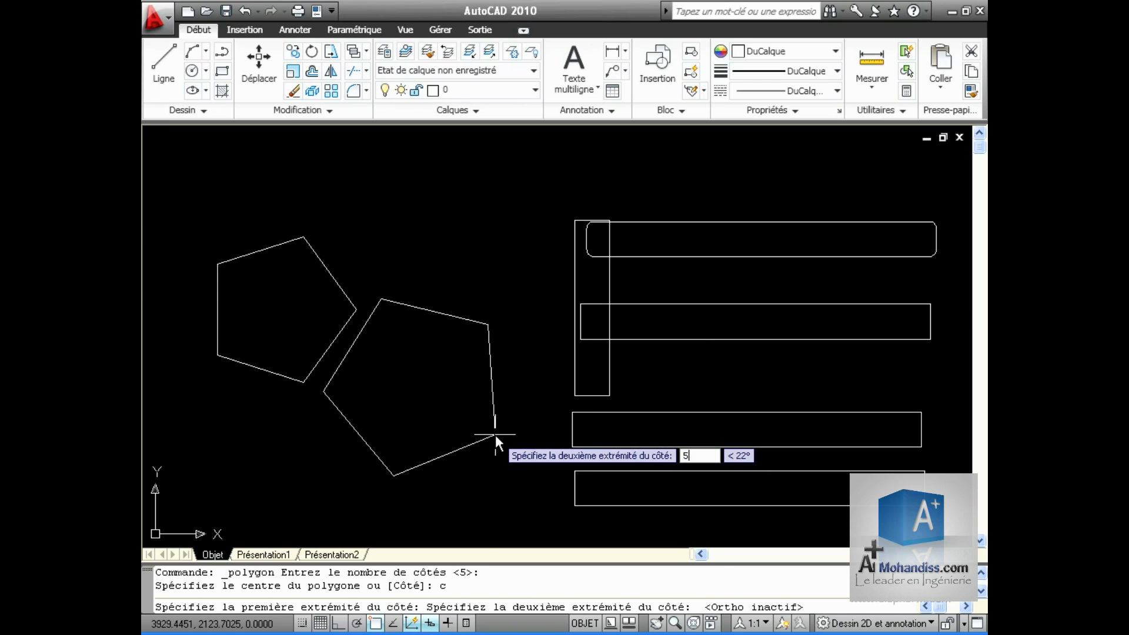
{"action": "key", "text": "Tab"}
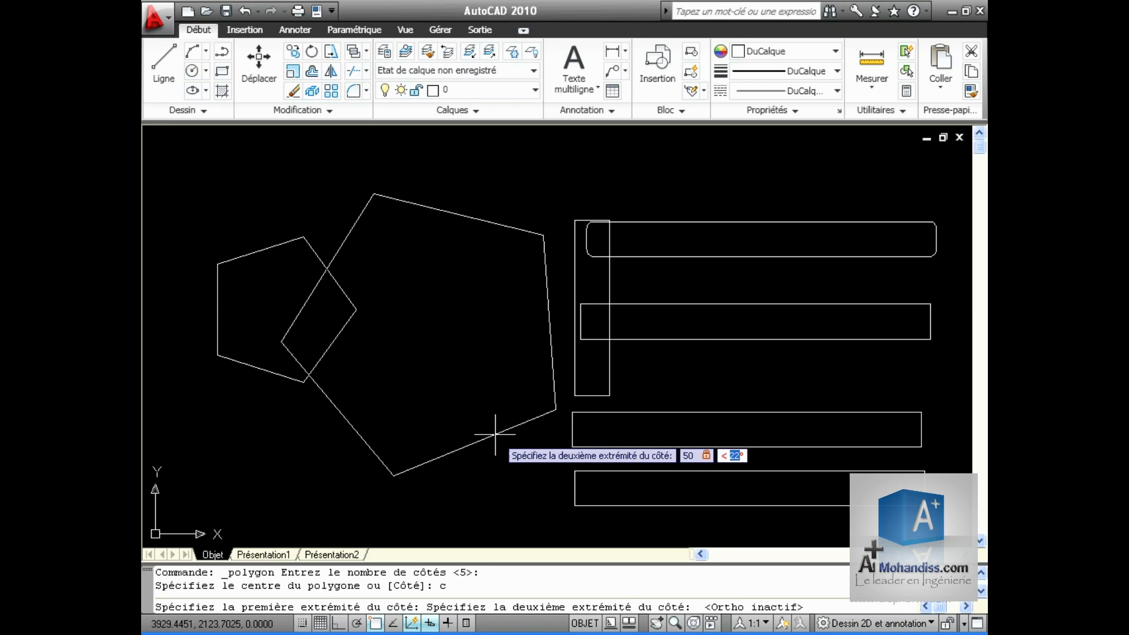
{"action": "type", "text": "1"}
{"action": "key", "text": "Return"}
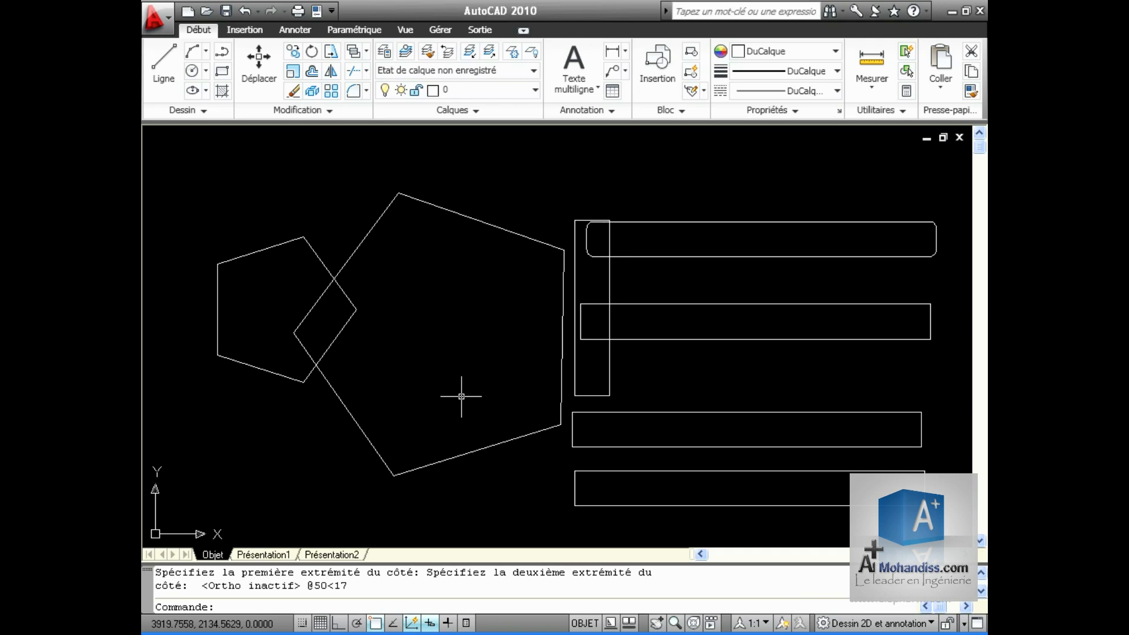
Draw an open seven-segment polyline zigzagging freehand across the rectangles and around the small pentagon, and select it as one object
{"action": "left_click", "coordinate": [202, 110]}
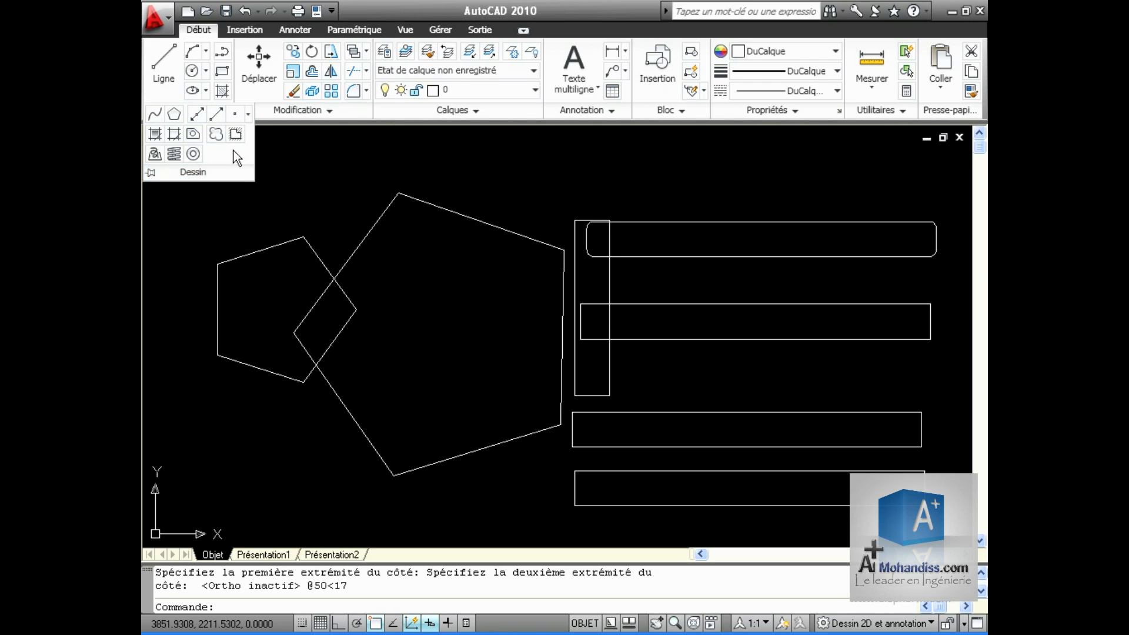
{"action": "left_click", "coordinate": [223, 53]}
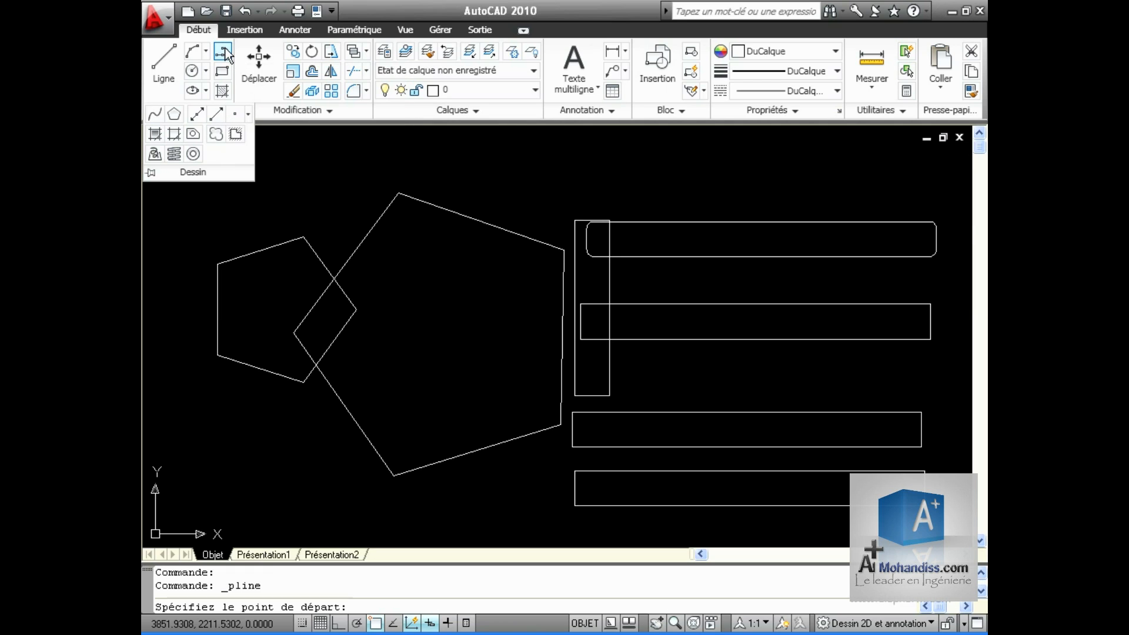
{"action": "left_click", "coordinate": [516, 156]}
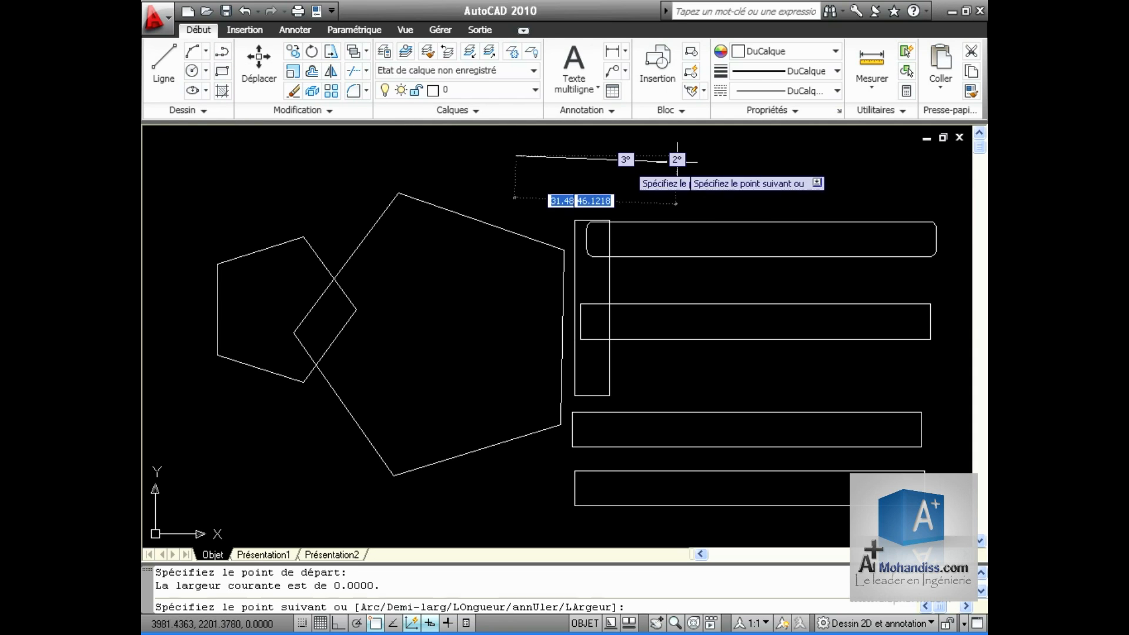
{"action": "left_click", "coordinate": [896, 172]}
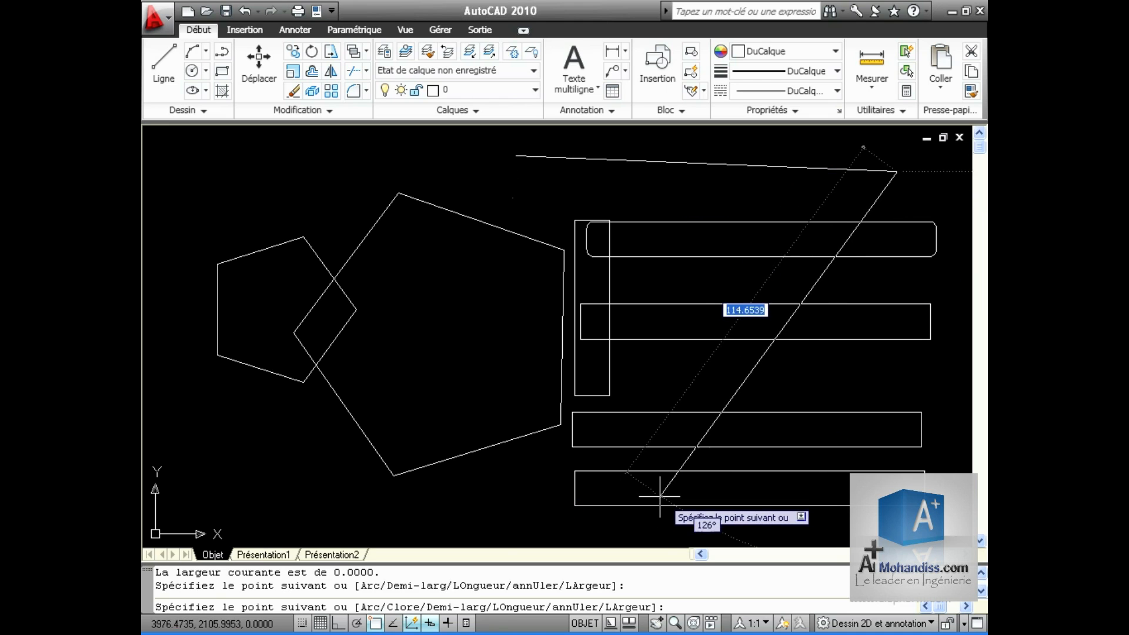
{"action": "left_click", "coordinate": [688, 533]}
{"action": "left_click", "coordinate": [318, 525]}
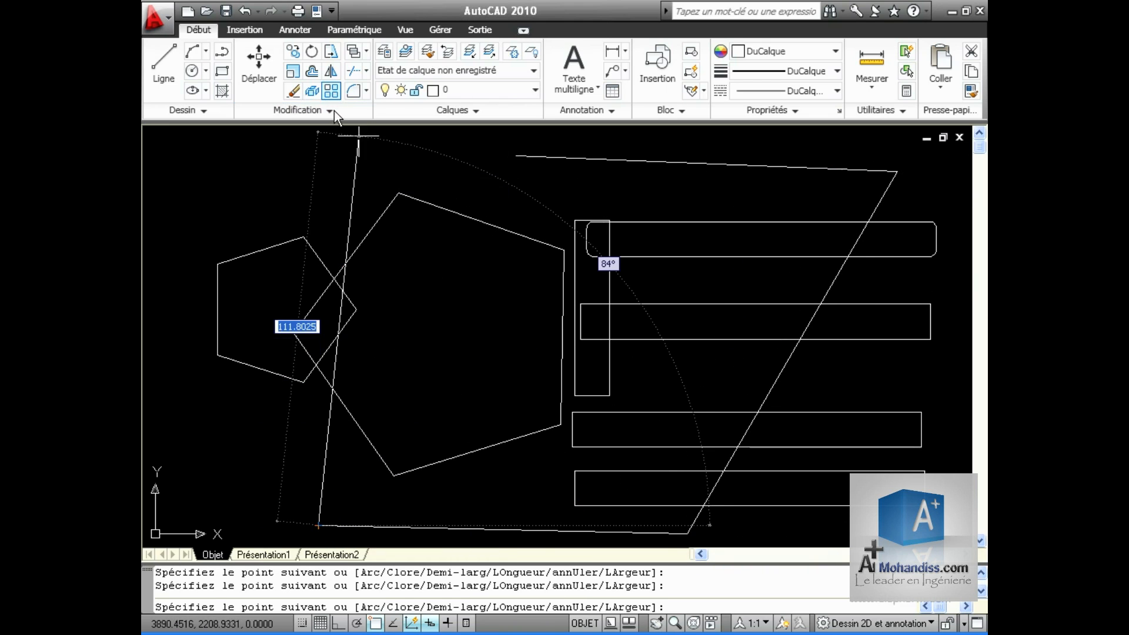
{"action": "left_click", "coordinate": [335, 160]}
{"action": "left_click", "coordinate": [191, 181]}
{"action": "left_click", "coordinate": [201, 493]}
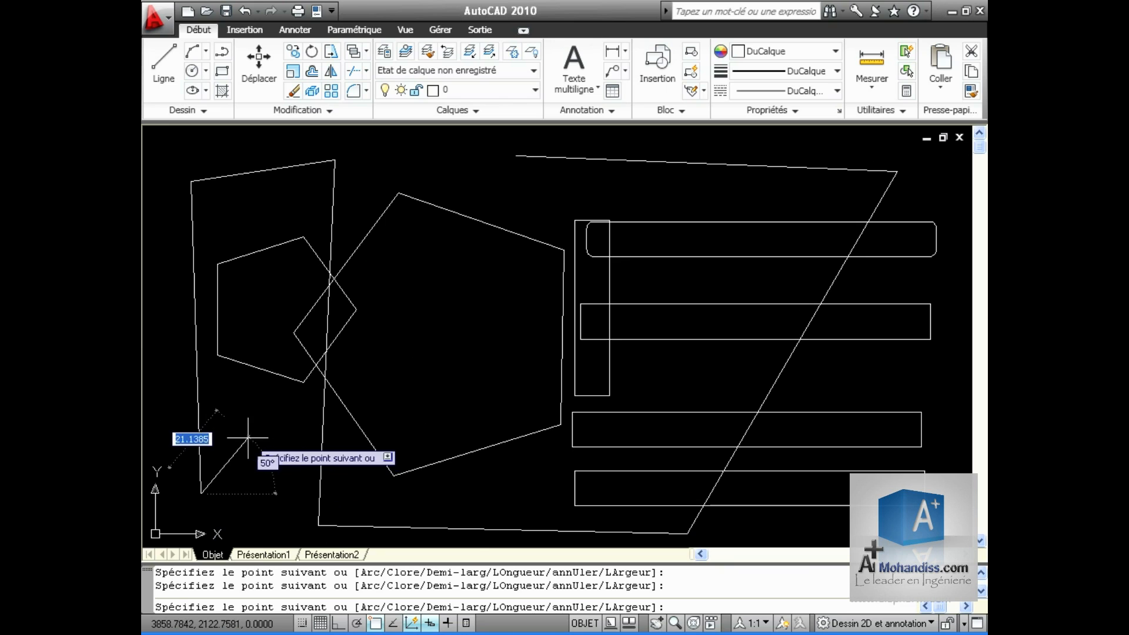
{"action": "right_click", "coordinate": [259, 439]}
{"action": "left_click", "coordinate": [304, 186]}
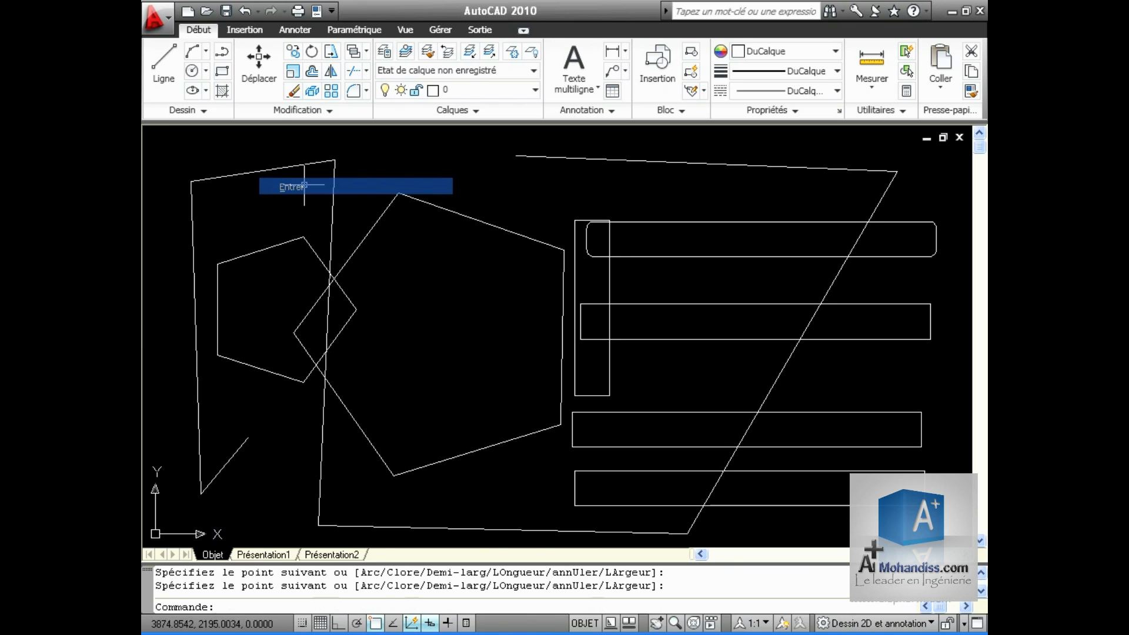
{"action": "left_click", "coordinate": [333, 182]}
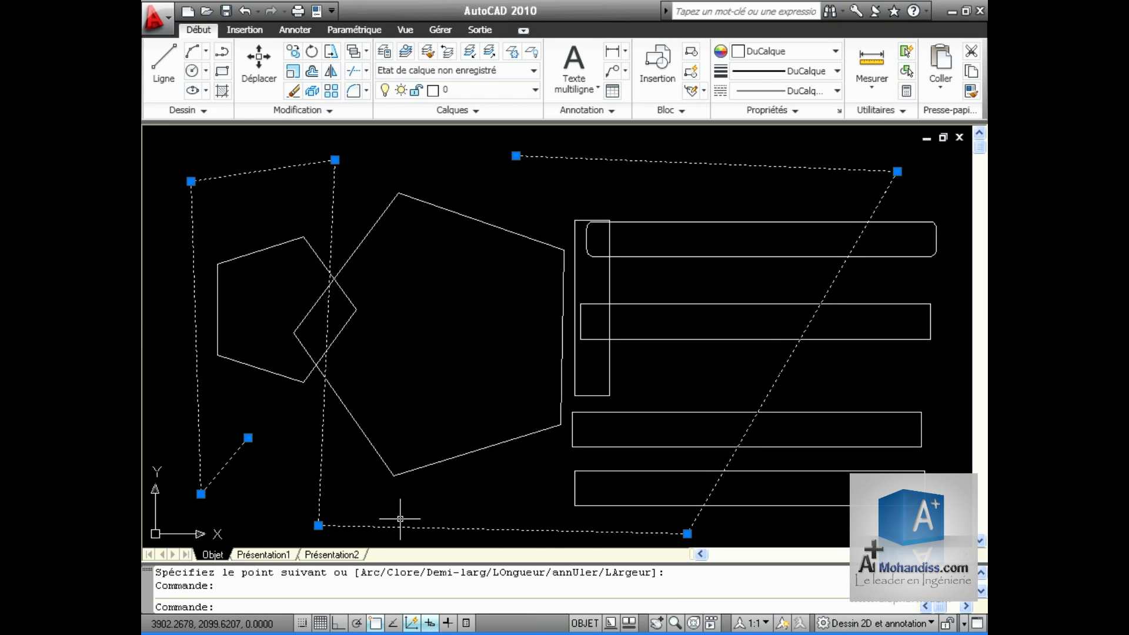
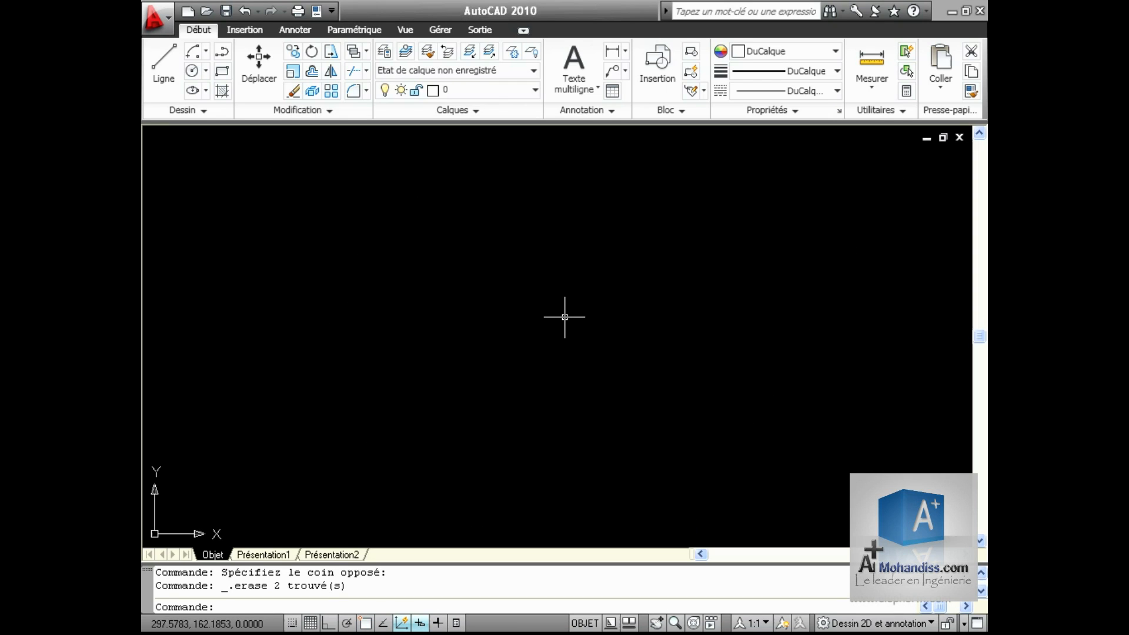
Open the drawing PLAN MASSE.dwg from the elephorm folder
{"action": "left_click", "coordinate": [167, 17]}
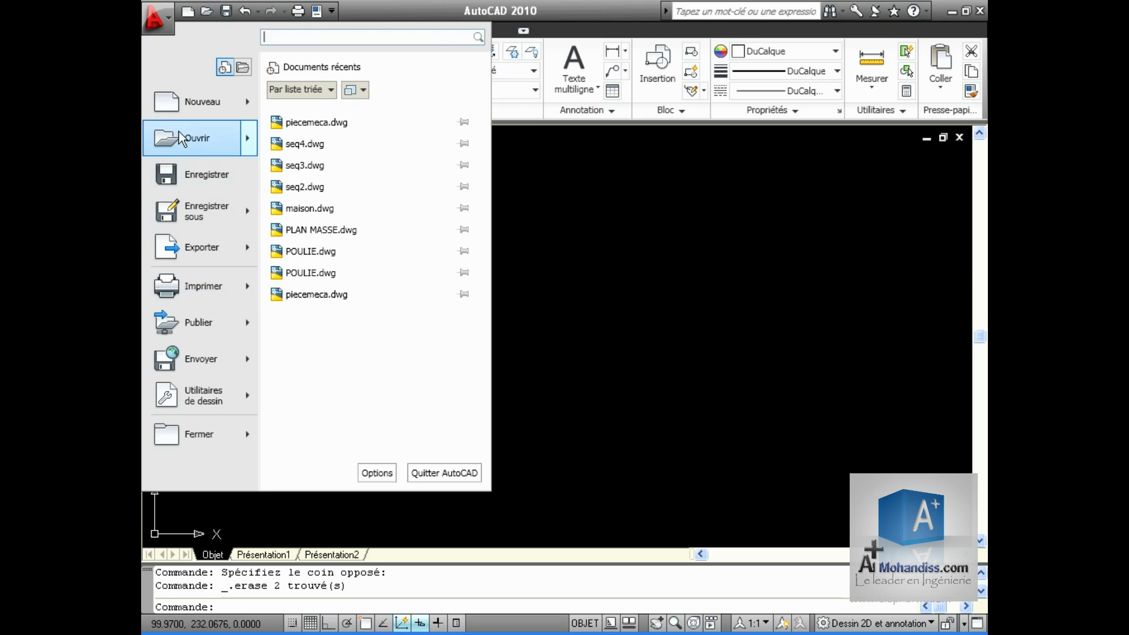
{"action": "left_click", "coordinate": [195, 139]}
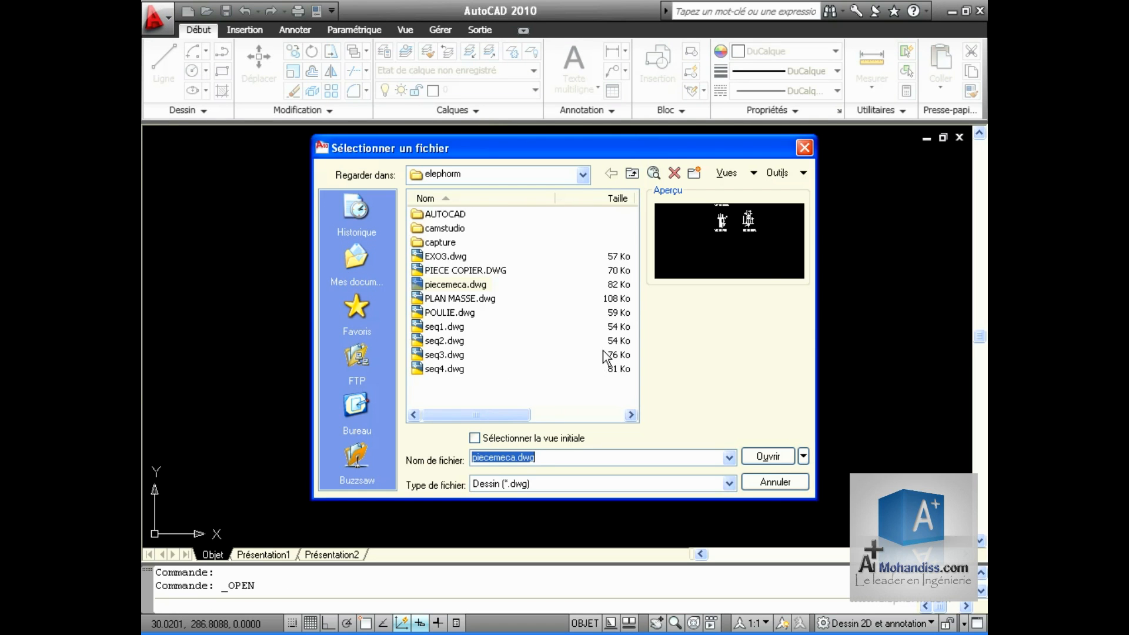
{"action": "left_click", "coordinate": [478, 298]}
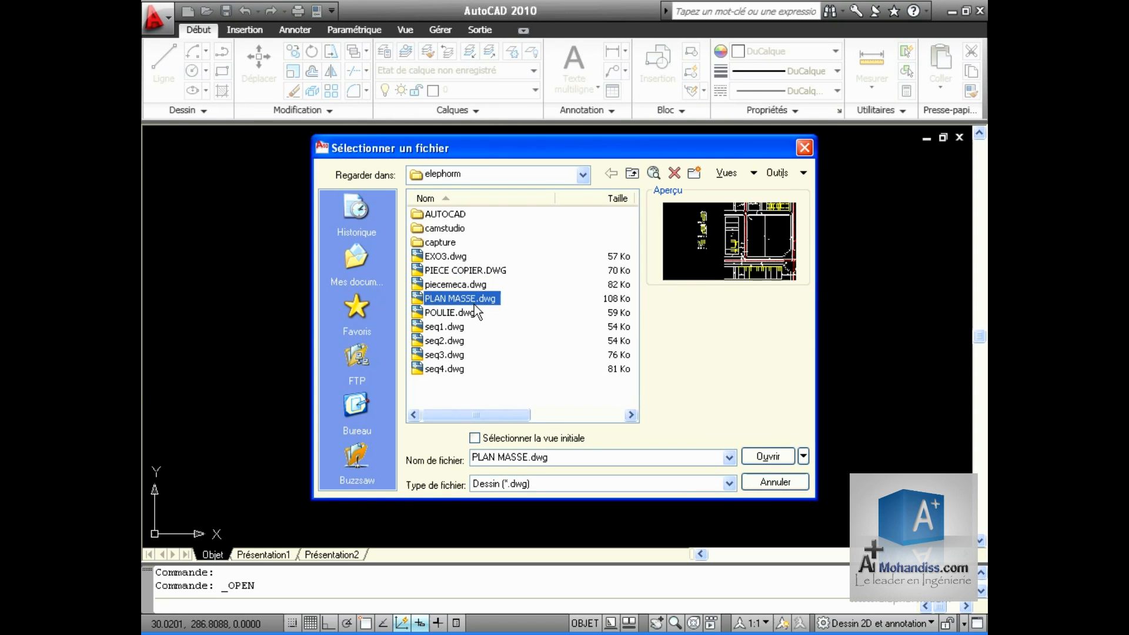
{"action": "left_click", "coordinate": [771, 463]}
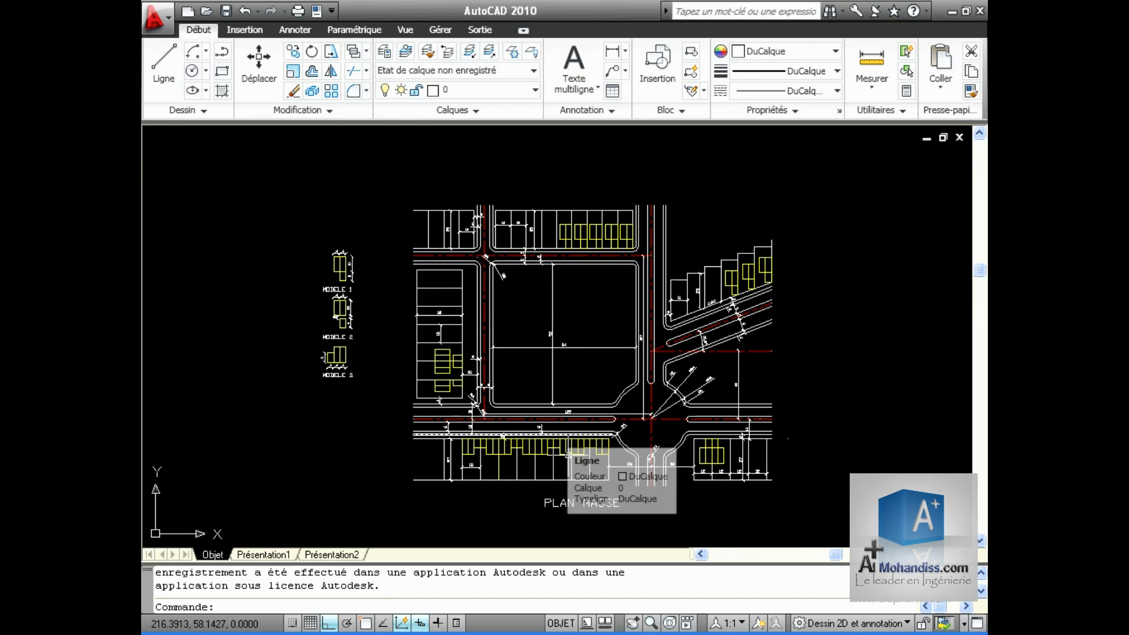
Examine the site plan and the MODELE 1, MODELE 2 and MODELE 3 layouts beside it
{"action": "scroll", "coordinate": [353, 370], "scroll_direction": "up", "scroll_amount": 6}
{"action": "middle_click_drag", "start_coordinate": [375, 357], "coordinate": [572, 499]}
{"action": "scroll", "coordinate": [667, 441], "scroll_direction": "down", "scroll_amount": 5}
{"action": "middle_click_drag", "start_coordinate": [728, 456], "coordinate": [562, 325]}
{"action": "scroll", "coordinate": [485, 300], "scroll_direction": "up", "scroll_amount": 2}
{"action": "mouse_move", "coordinate": [483, 298]}
{"action": "middle_mouse_down"}
{"action": "mouse_move", "coordinate": [573, 491]}
{"action": "mouse_move", "coordinate": [657, 331]}
{"action": "mouse_move", "coordinate": [651, 370]}
{"action": "mouse_move", "coordinate": [697, 338]}
{"action": "middle_mouse_up"}
{"action": "scroll", "coordinate": [580, 406], "scroll_direction": "up", "scroll_amount": 2}
{"action": "scroll", "coordinate": [653, 371], "scroll_direction": "down", "scroll_amount": 2}
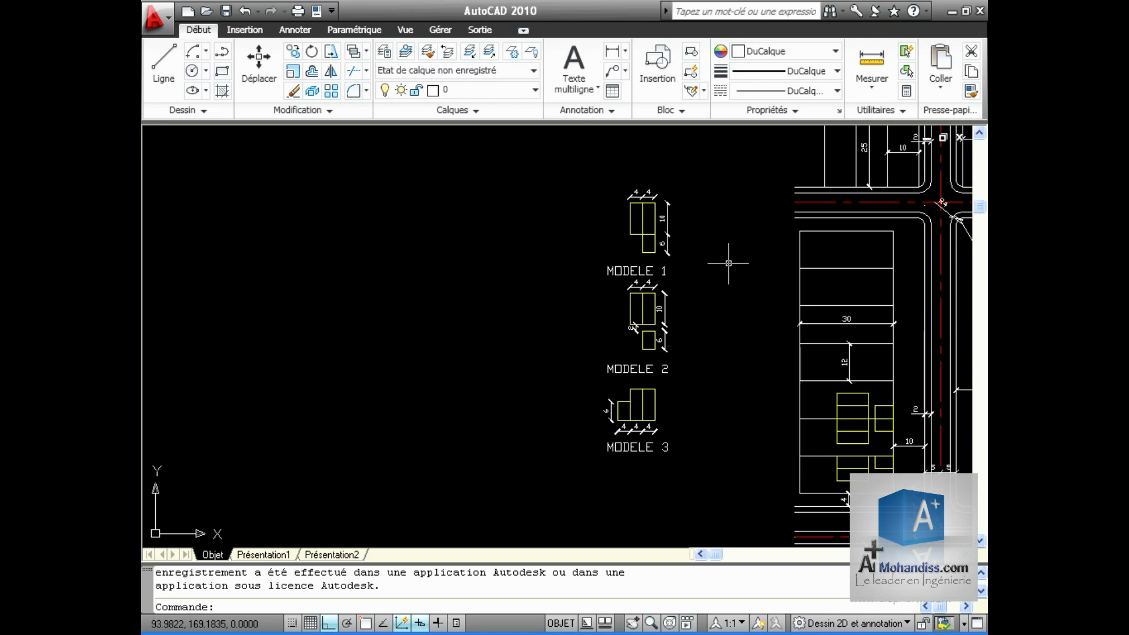
Draw a rectangle in the empty area beside MODELE 1 using the Cotes option, with length 4 and width 10
{"action": "left_click", "coordinate": [222, 71]}
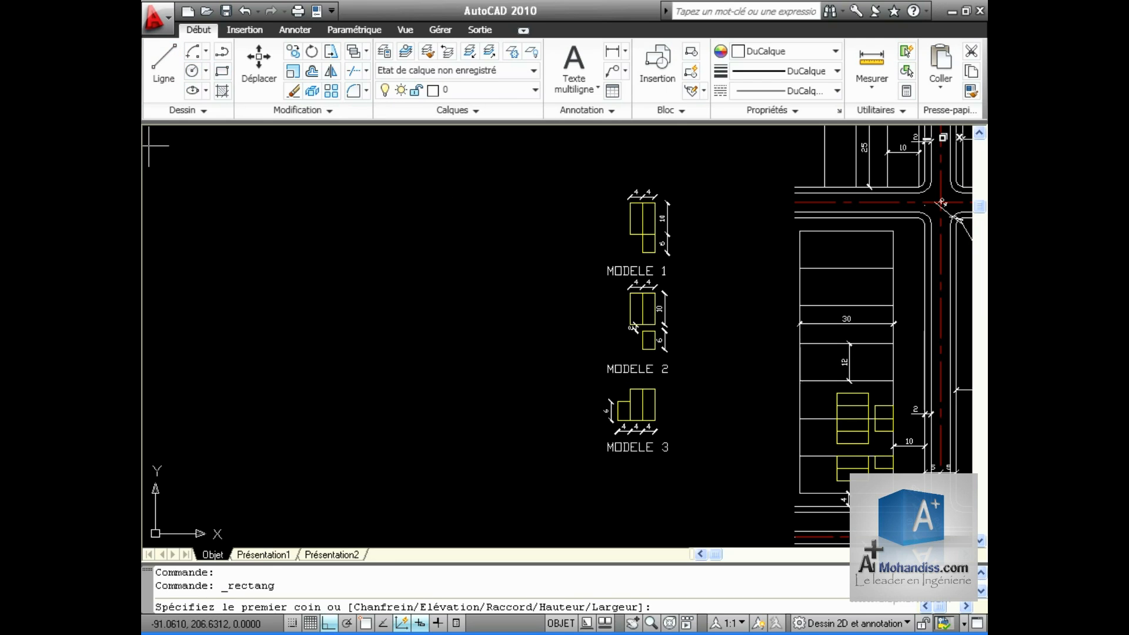
{"action": "left_click", "coordinate": [444, 213]}
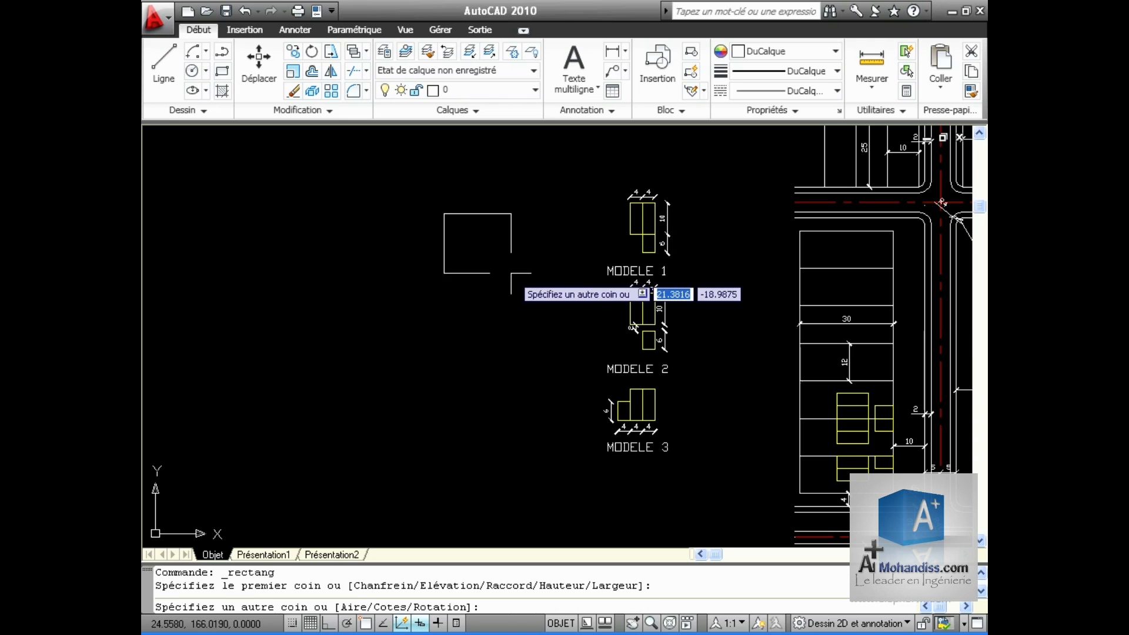
{"action": "type", "text": "c"}
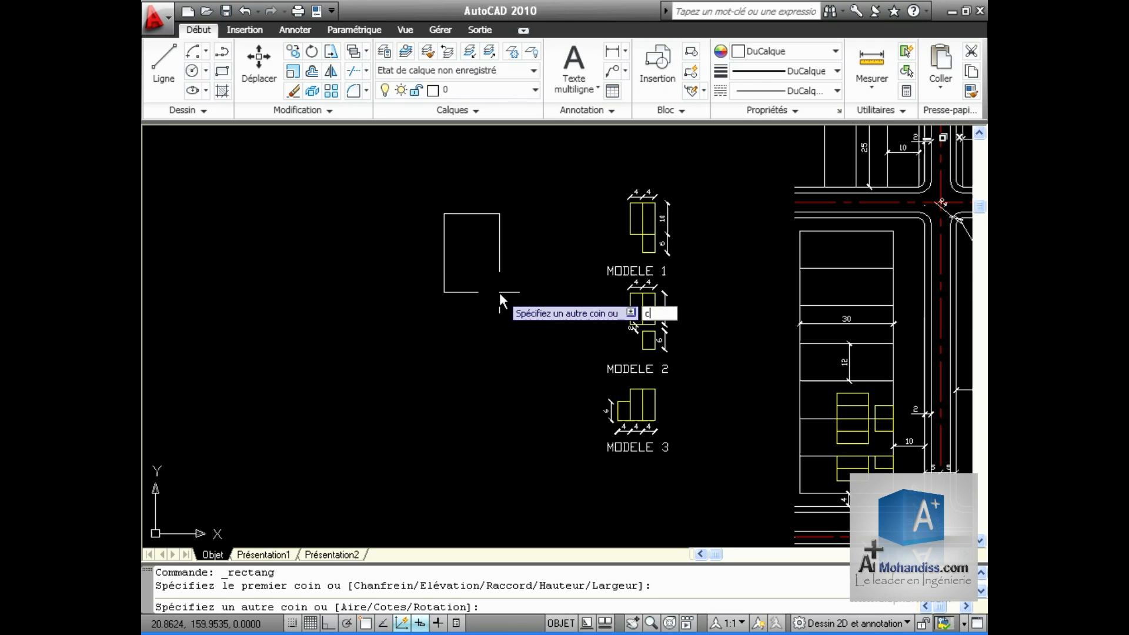
{"action": "key", "text": "Return"}
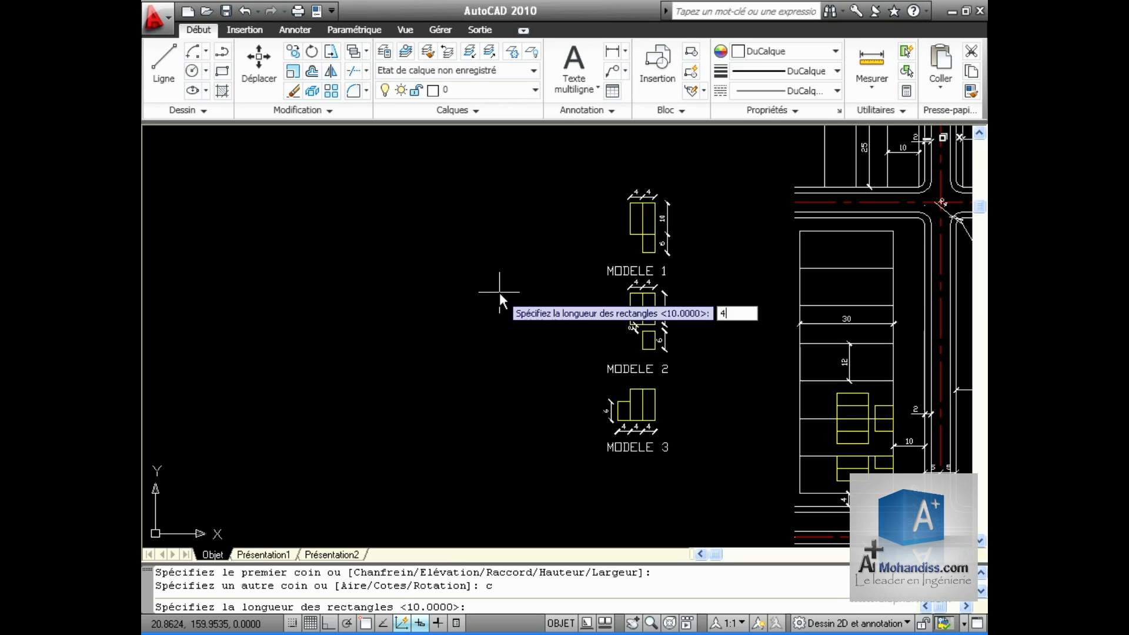
{"action": "key", "text": "Return"}
{"action": "type", "text": "10"}
{"action": "key", "text": "Return"}
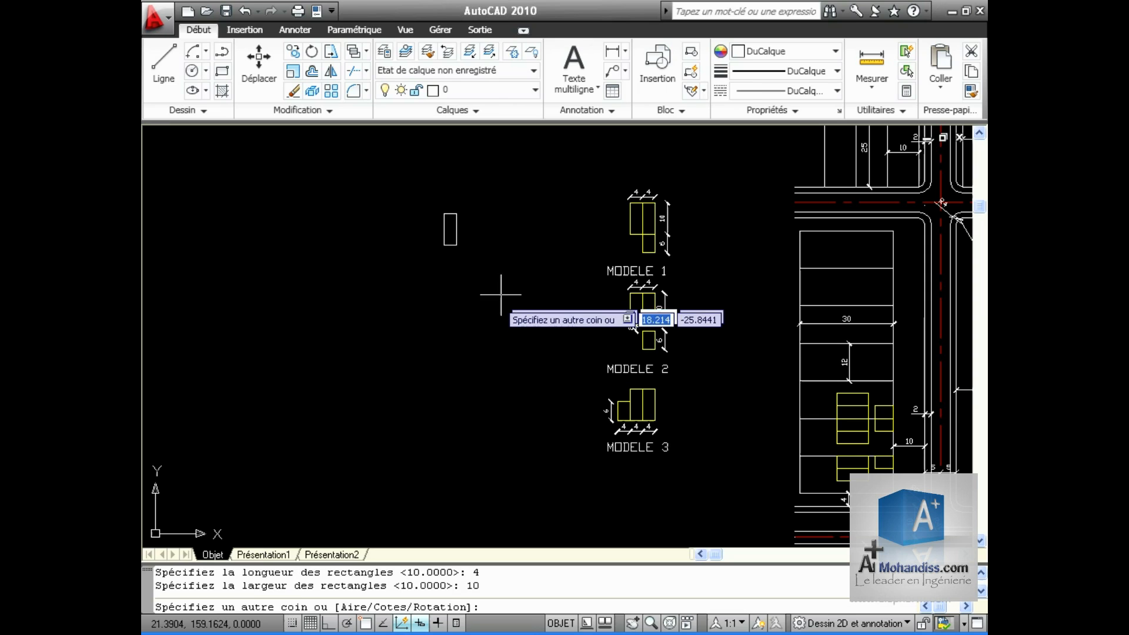
{"action": "left_click", "coordinate": [479, 301]}
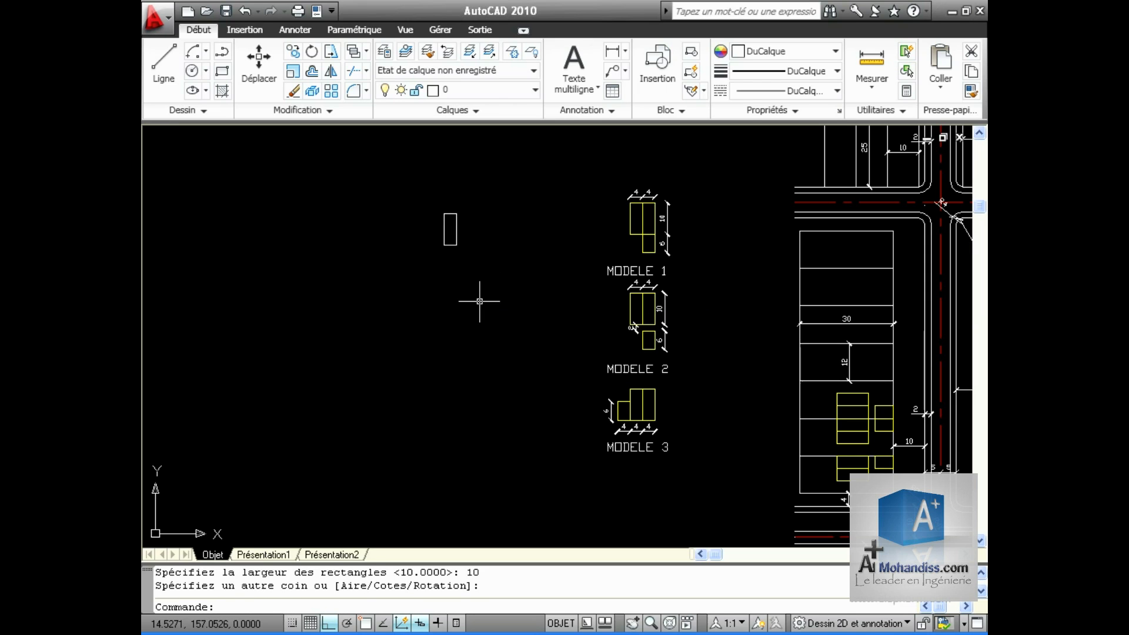
Start another rectangle to continue the copy of MODELE 1
{"action": "left_click", "coordinate": [222, 73]}
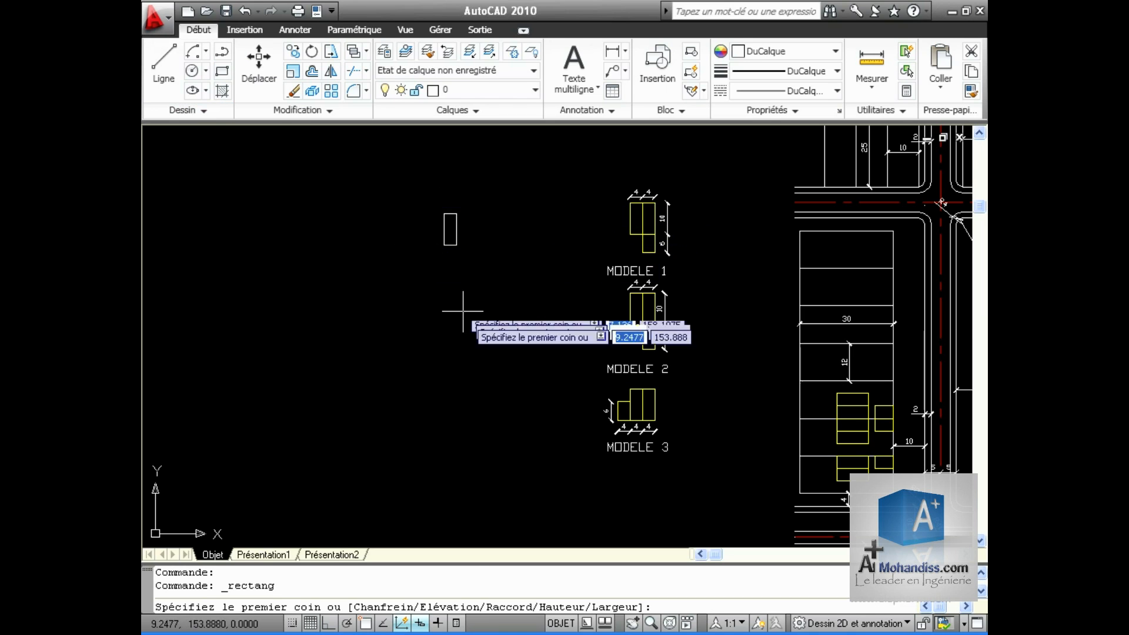
Turn on object snap and draw a second 4 by 10 rectangle against the right side of the existing white rectangle
{"action": "left_click", "coordinate": [365, 623]}
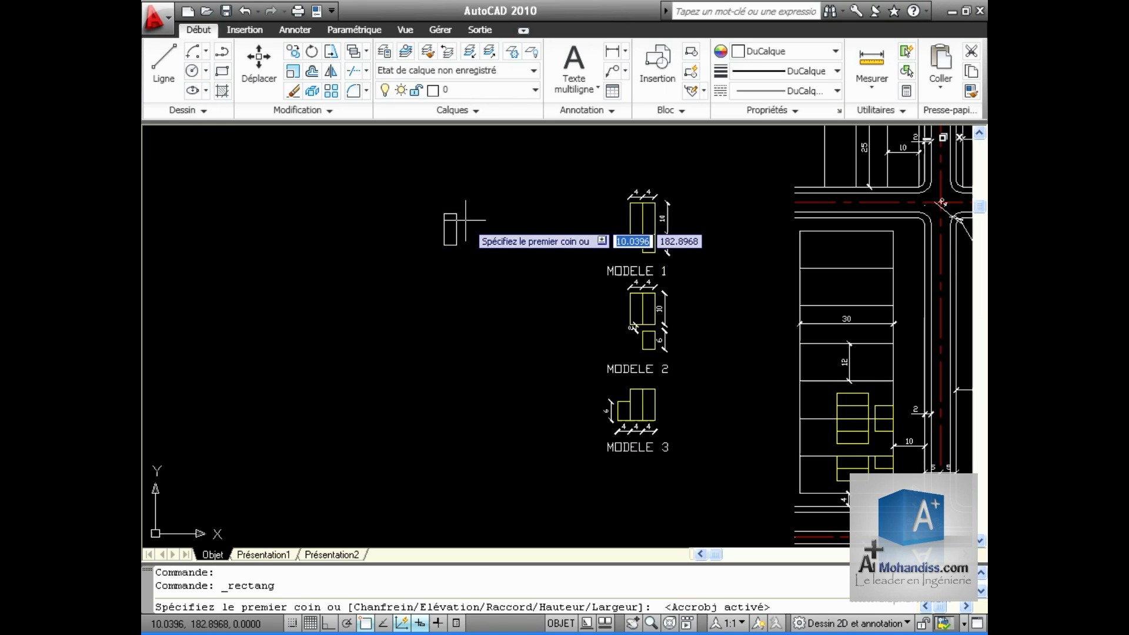
{"action": "left_click", "coordinate": [456, 214]}
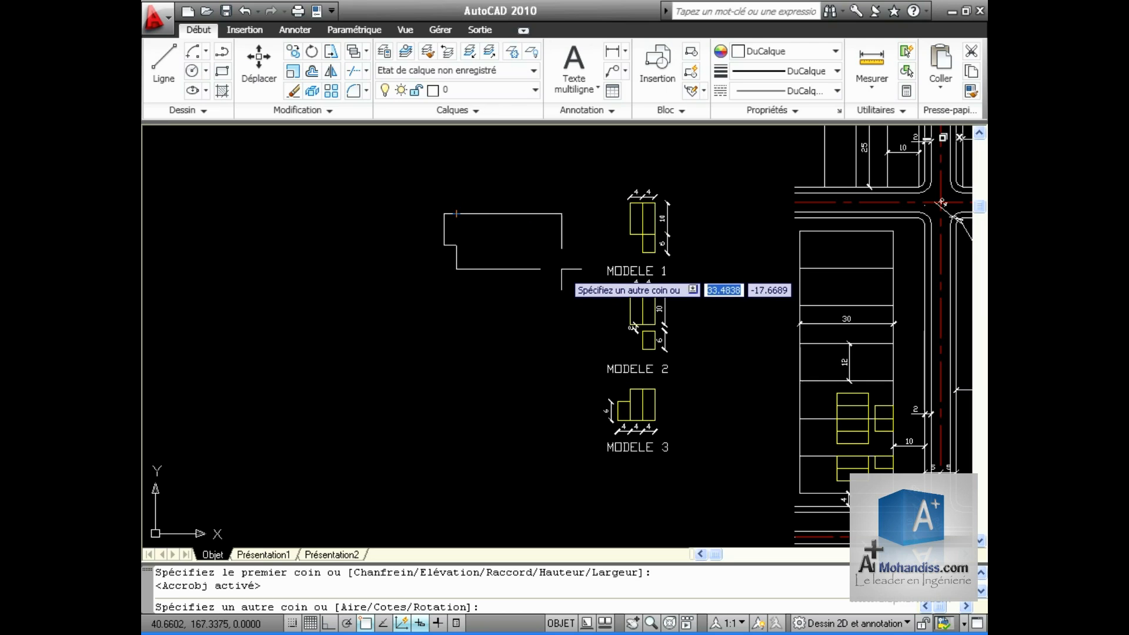
{"action": "type", "text": "c"}
{"action": "key", "text": "Return"}
{"action": "type", "text": "4"}
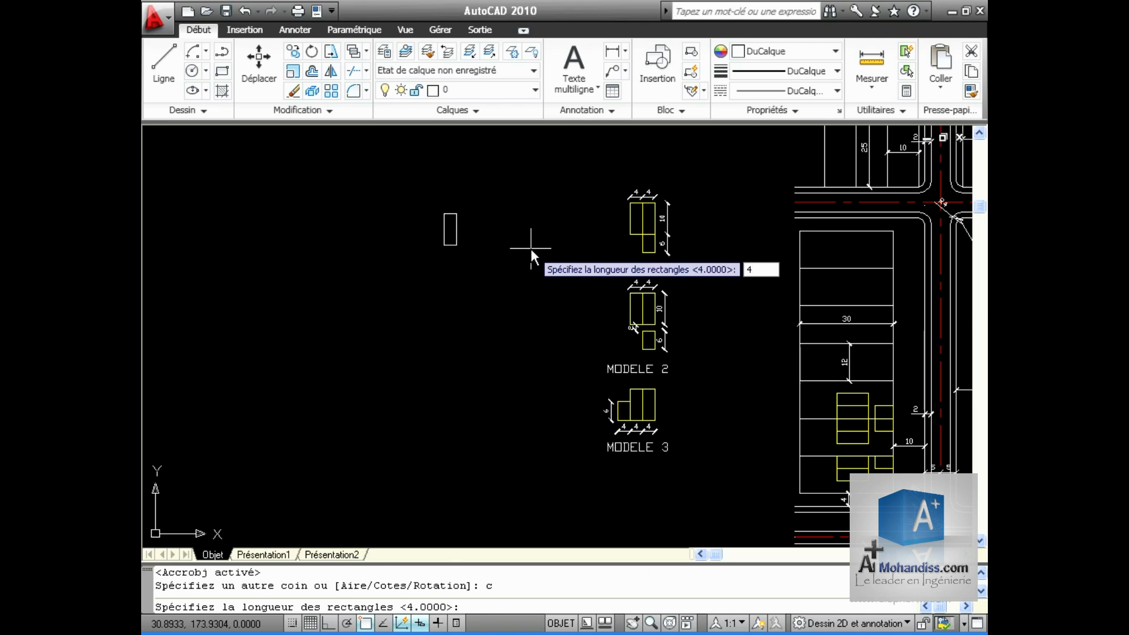
{"action": "key", "text": "Return"}
{"action": "key", "text": "Return"}
{"action": "left_click", "coordinate": [531, 249]}
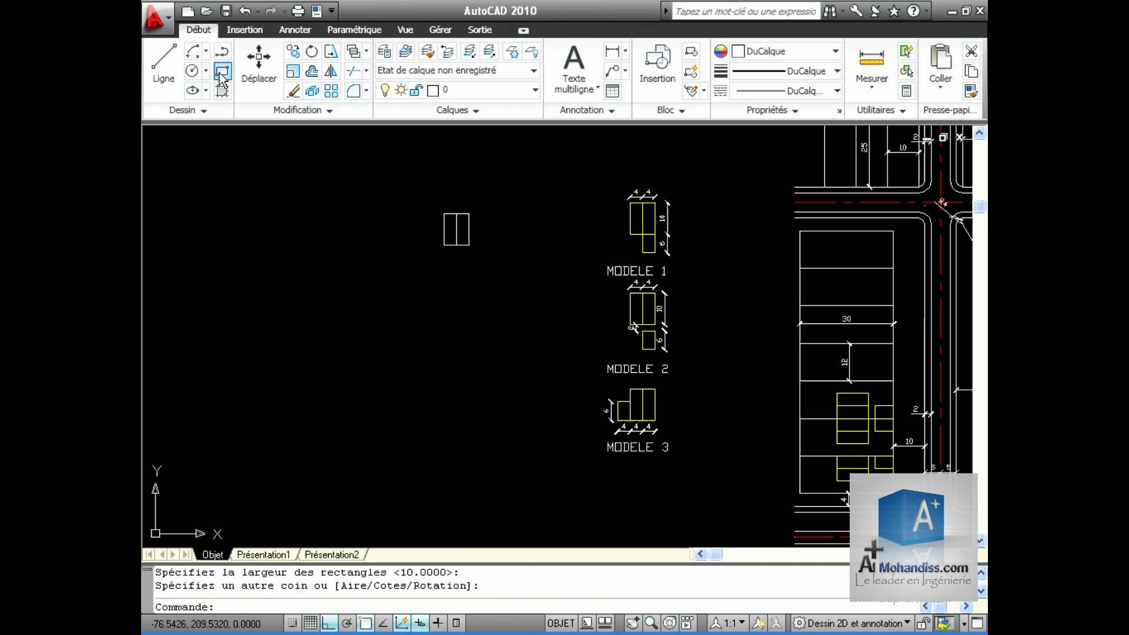
Draw a 4 by 6 rectangle directly below the right-hand rectangle to complete the copy of MODELE 1
{"action": "left_click", "coordinate": [222, 73]}
{"action": "left_click", "coordinate": [456, 246]}
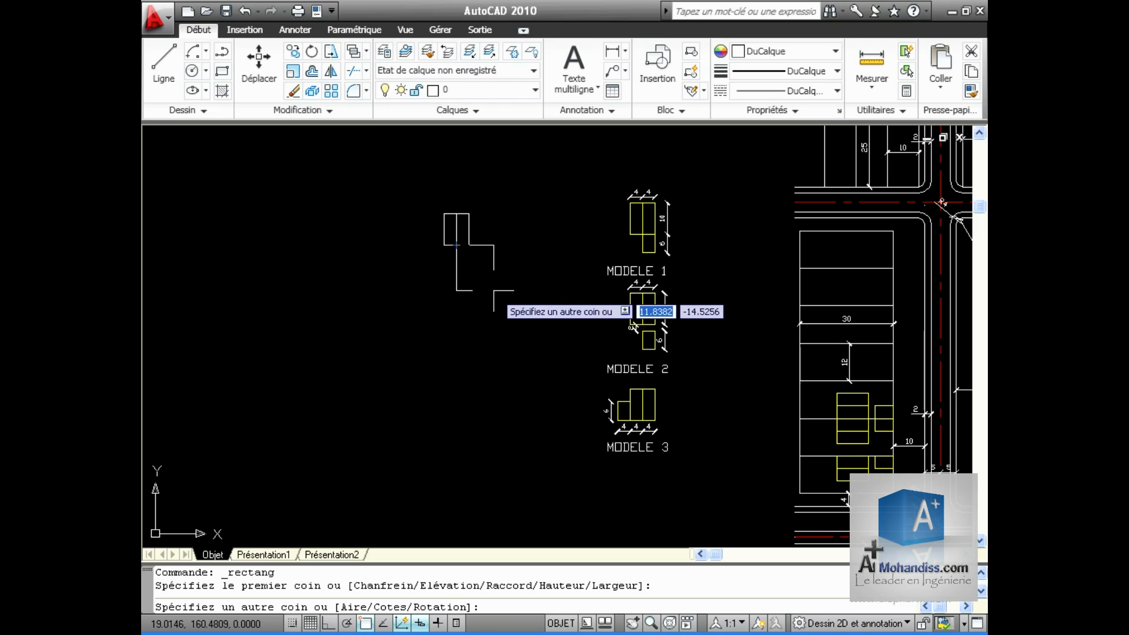
{"action": "type", "text": "c"}
{"action": "key", "text": "Return"}
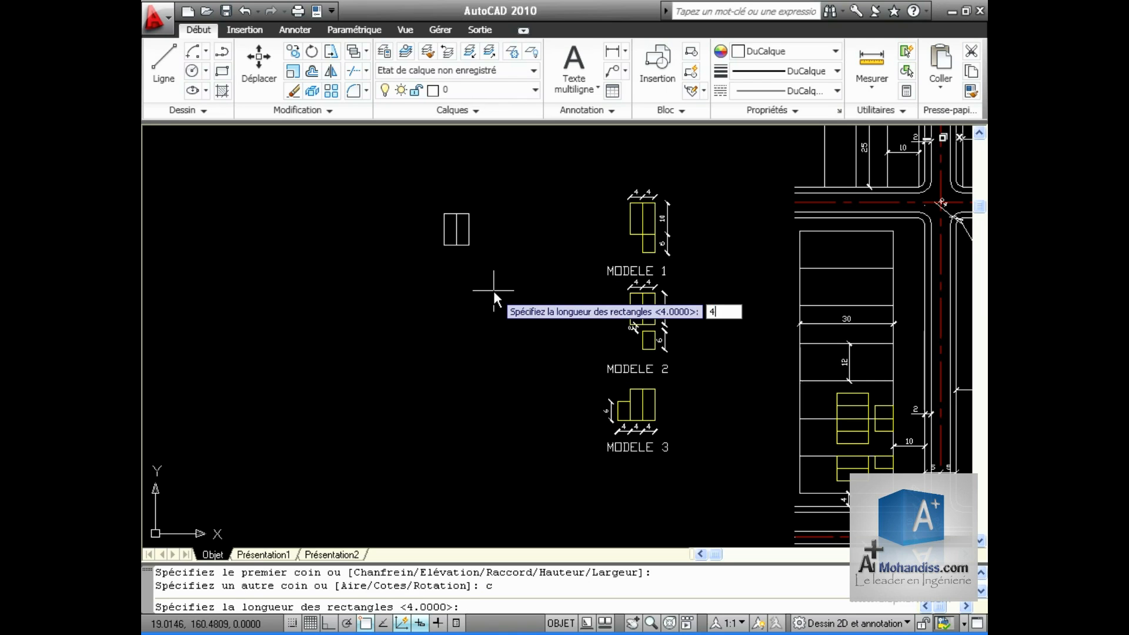
{"action": "type", "text": "4"}
{"action": "key", "text": "Return"}
{"action": "type", "text": "6"}
{"action": "key", "text": "Return"}
{"action": "key", "text": "Return"}
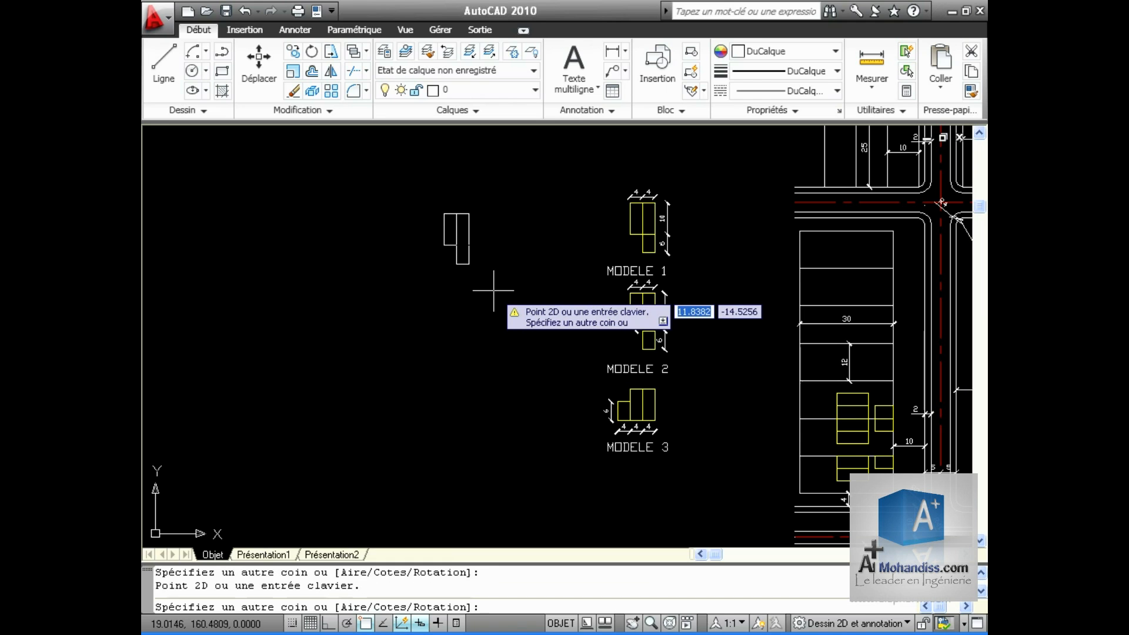
{"action": "left_click", "coordinate": [493, 290]}
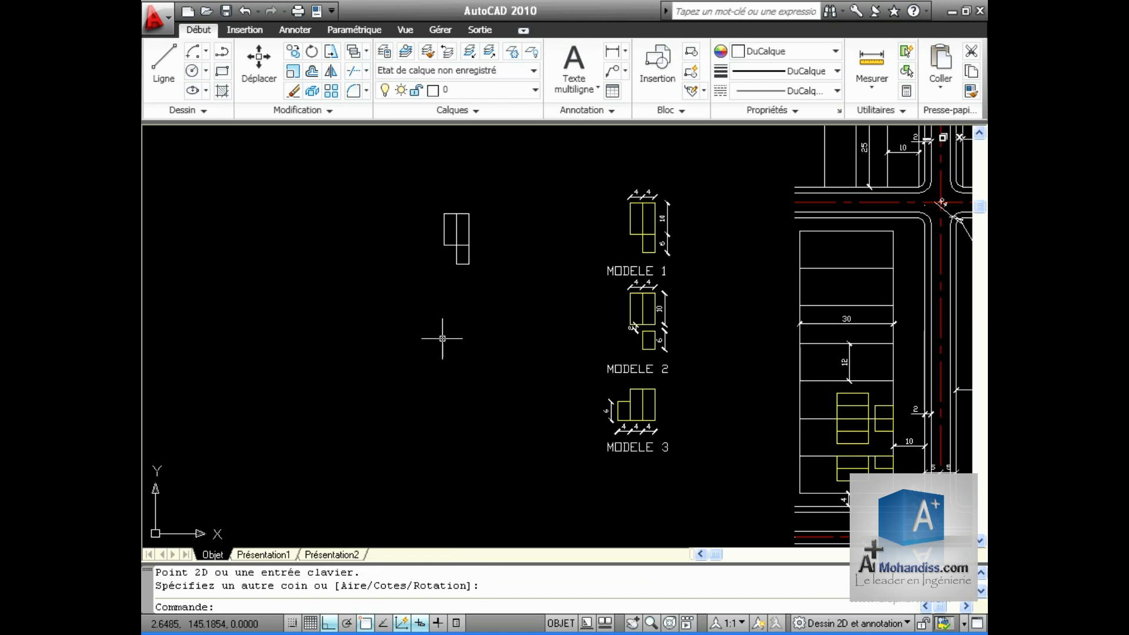
Draw a separate 4 by 10 rectangle below the finished white model, as the start of MODELE 2
{"action": "middle_click_drag", "start_coordinate": [487, 325], "coordinate": [516, 333]}
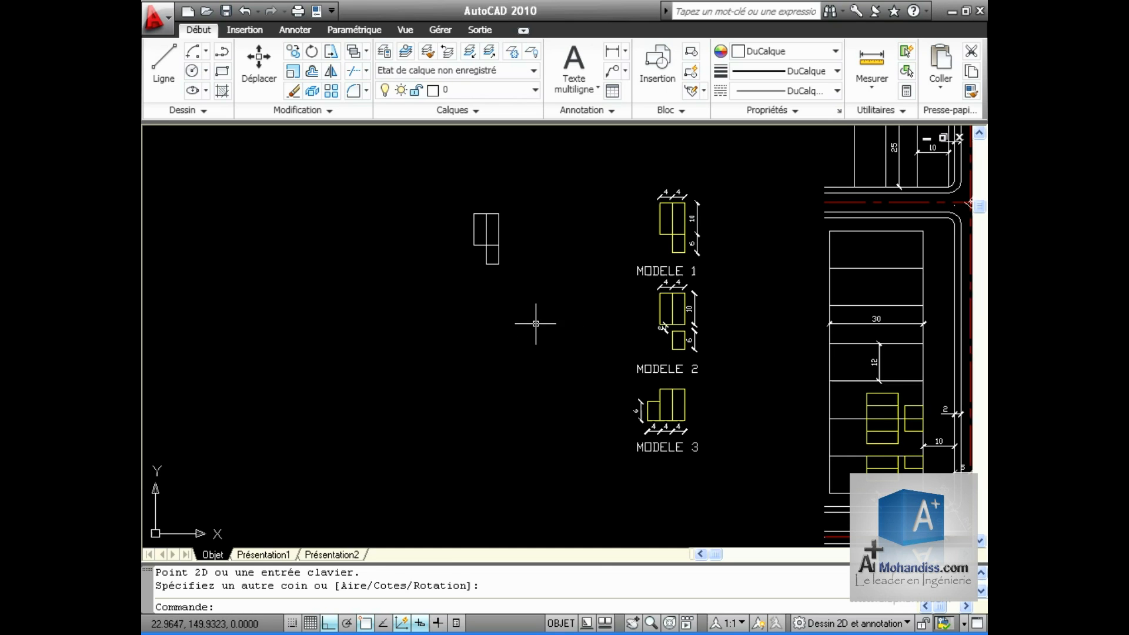
{"action": "mouse_move", "coordinate": [541, 325]}
{"action": "middle_mouse_down"}
{"action": "mouse_move", "coordinate": [506, 270]}
{"action": "mouse_move", "coordinate": [543, 313]}
{"action": "middle_mouse_up"}
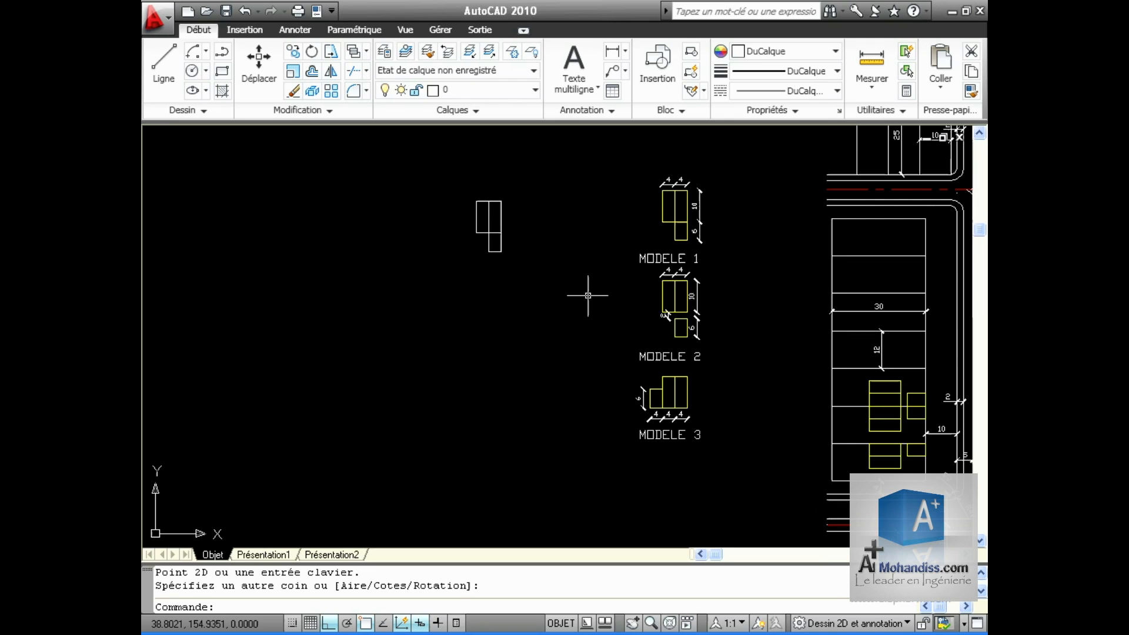
{"action": "left_click", "coordinate": [221, 71]}
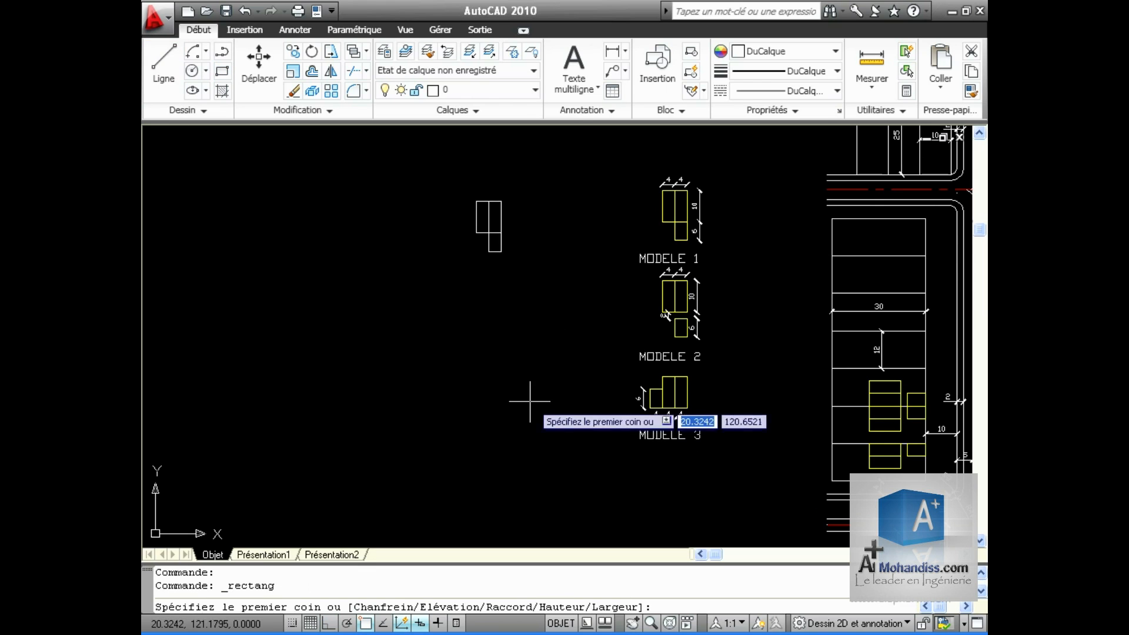
{"action": "left_click", "coordinate": [466, 301]}
{"action": "type", "text": "c"}
{"action": "key", "text": "Return"}
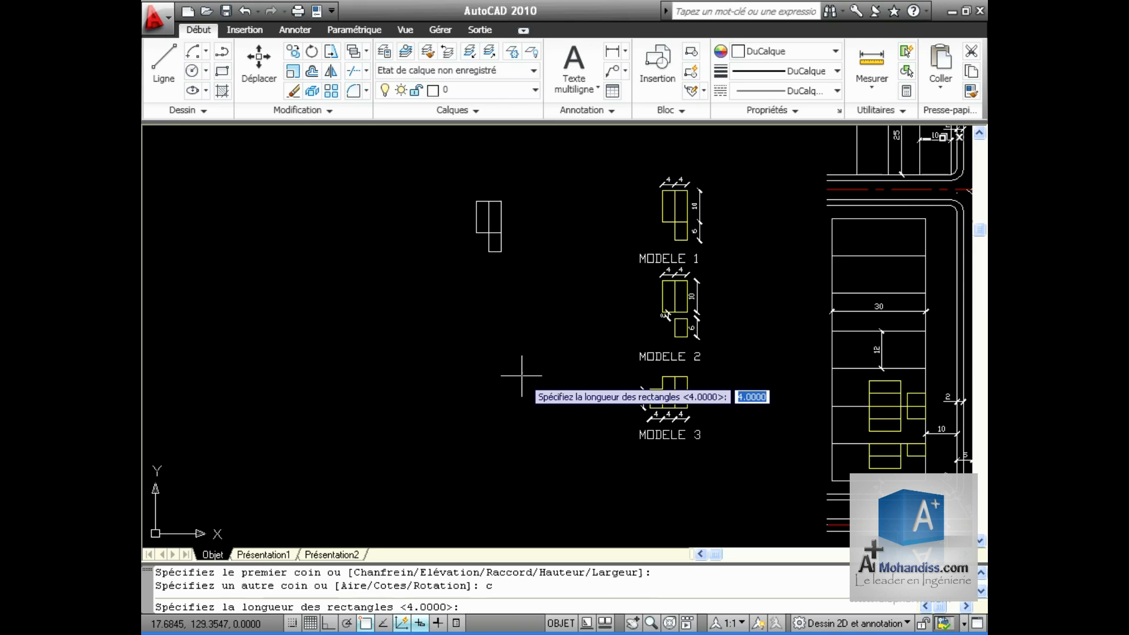
{"action": "type", "text": "4"}
{"action": "key", "text": "Return"}
{"action": "type", "text": "10"}
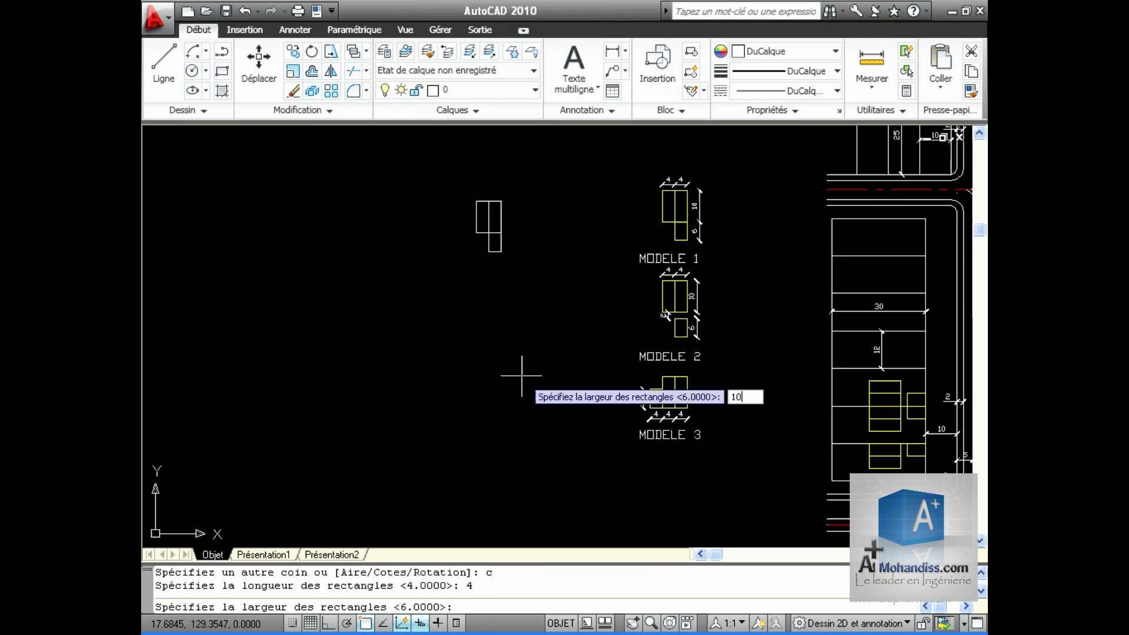
{"action": "key", "text": "Return"}
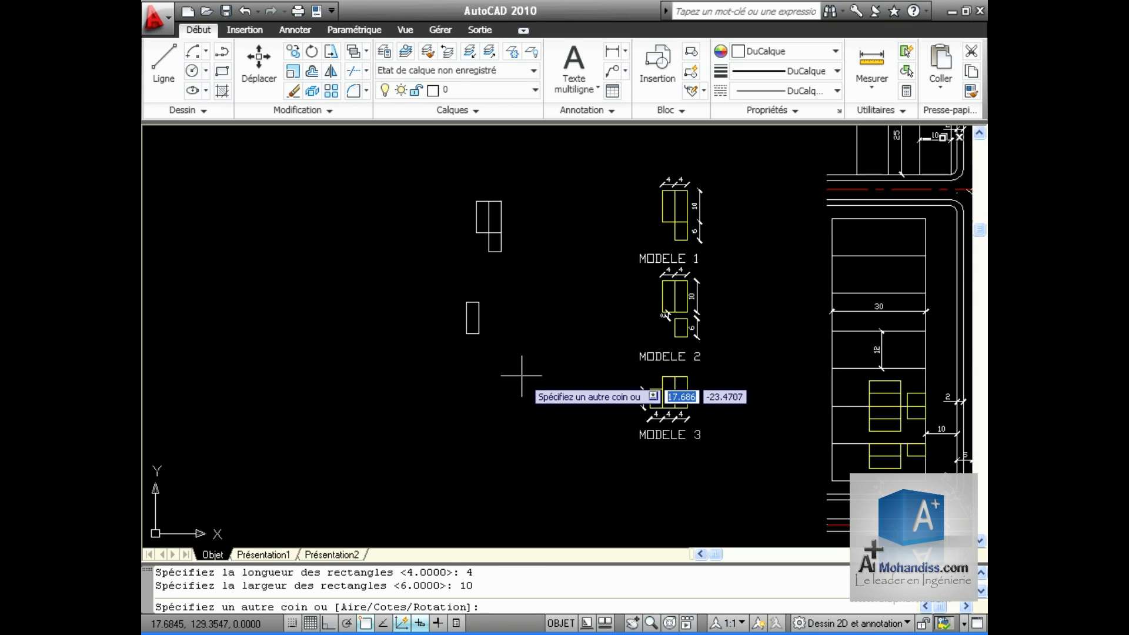
{"action": "left_click", "coordinate": [521, 375]}
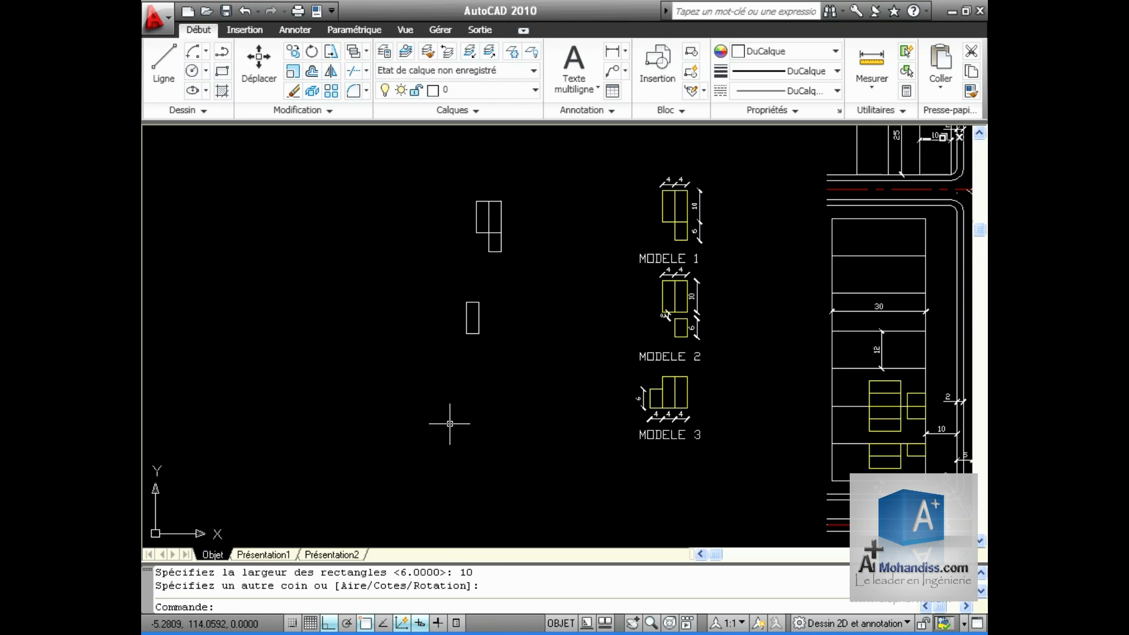
Copy the new 4 by 10 rectangle so that the copy adjoins its right side
{"action": "left_click", "coordinate": [447, 281]}
{"action": "left_click", "coordinate": [524, 386]}
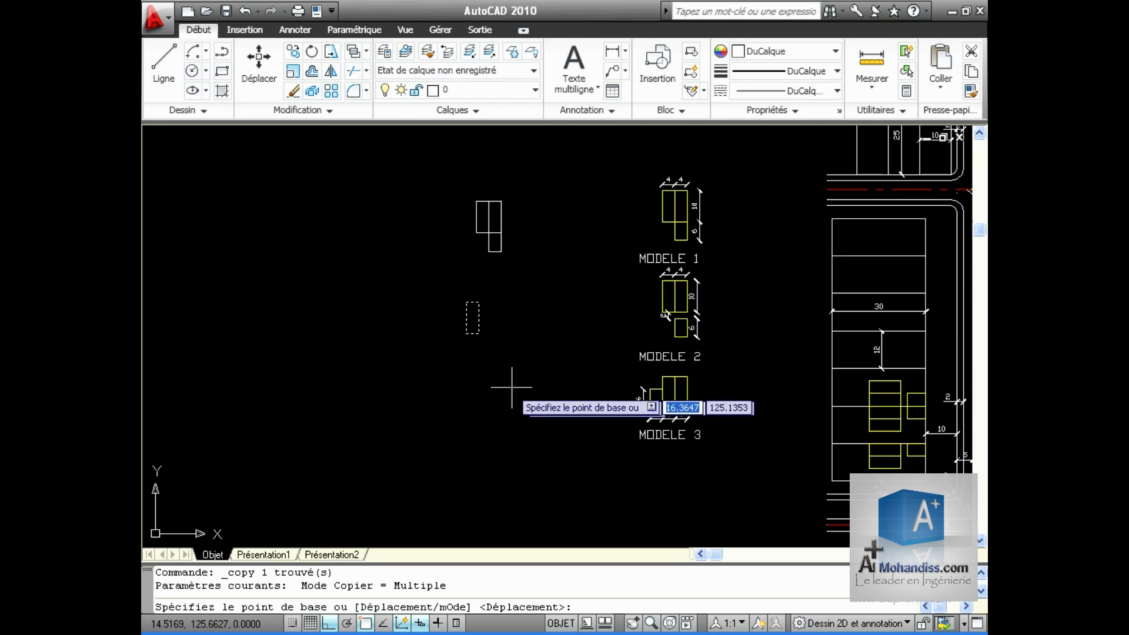
{"action": "scroll", "coordinate": [470, 359], "scroll_direction": "up", "scroll_amount": 3}
{"action": "left_click", "coordinate": [460, 242]}
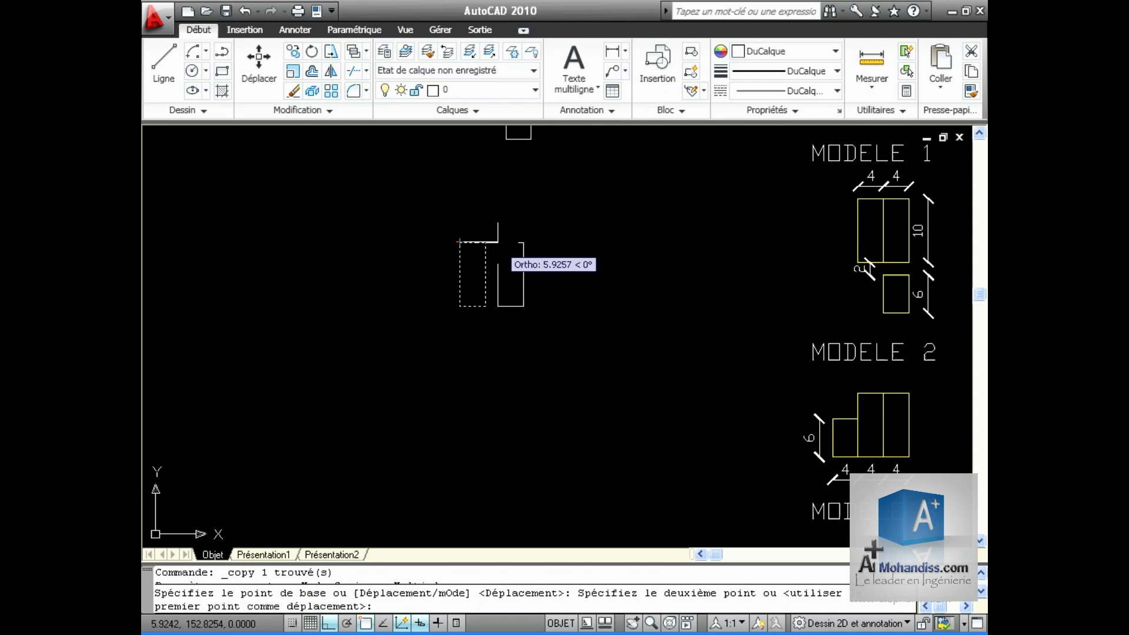
{"action": "left_click", "coordinate": [485, 242]}
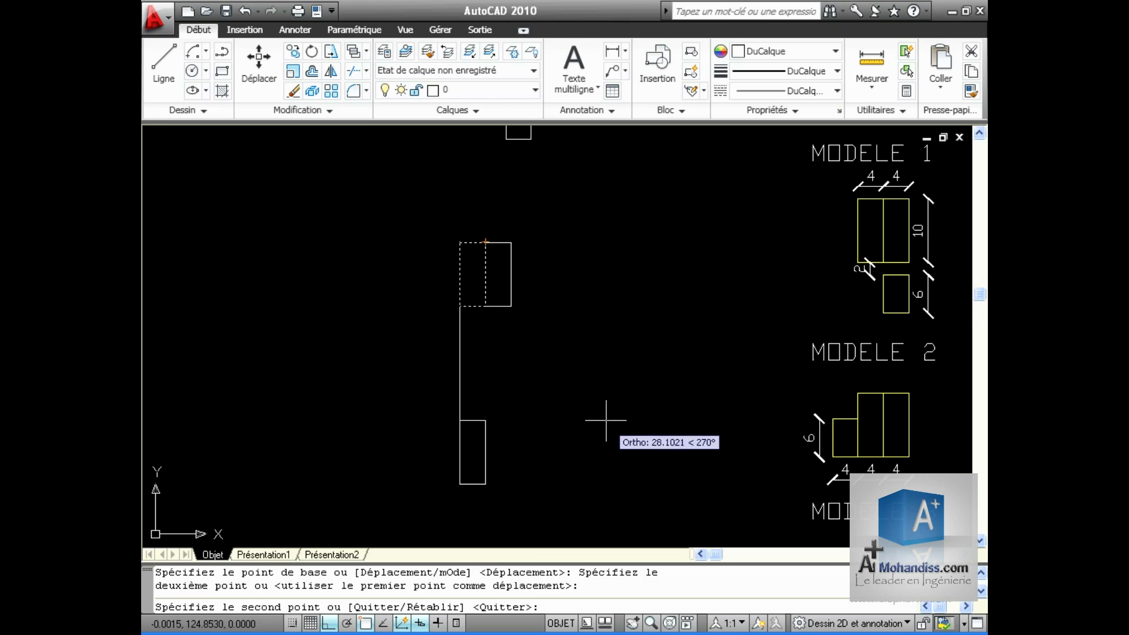
{"action": "key", "text": "Return"}
Copy the 4 by 6 rectangle of the first white model to the lower right corner of the second pair of rectangles
{"action": "left_click", "coordinate": [312, 55]}
{"action": "left_click", "coordinate": [517, 144]}
{"action": "left_click", "coordinate": [503, 139]}
{"action": "key", "text": "Return"}
{"action": "middle_click_drag", "start_coordinate": [585, 192], "coordinate": [585, 306]}
{"action": "left_click", "coordinate": [530, 188]}
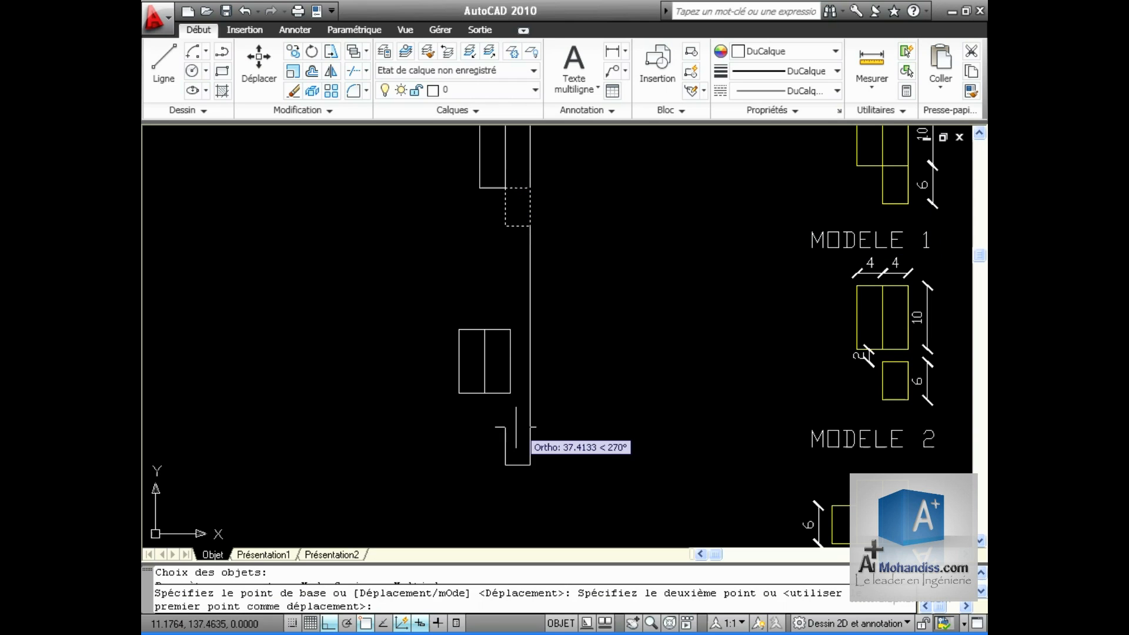
{"action": "left_click", "coordinate": [509, 393]}
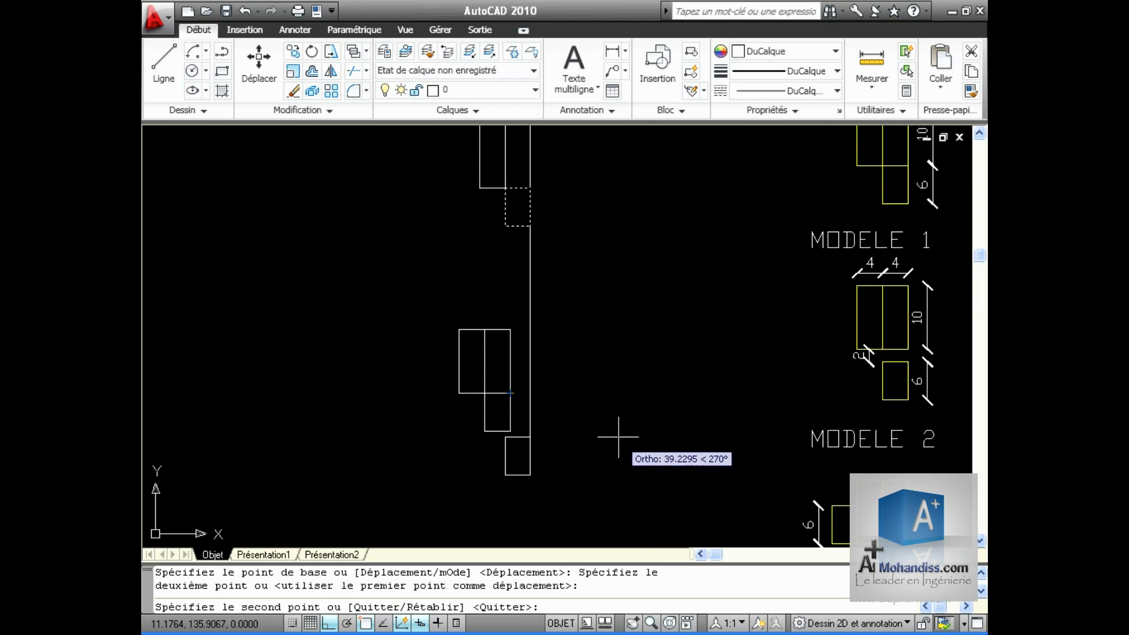
{"action": "key", "text": "Return"}
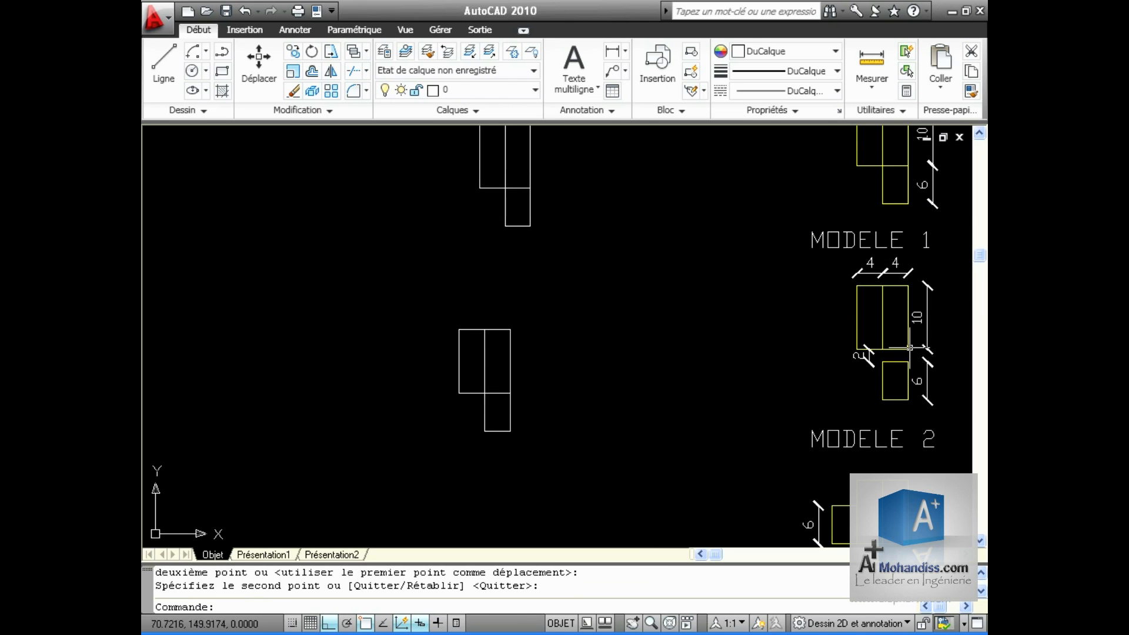
Move the small rectangle of the second white model 2 units straight down
{"action": "left_click", "coordinate": [259, 61]}
{"action": "left_click", "coordinate": [510, 414]}
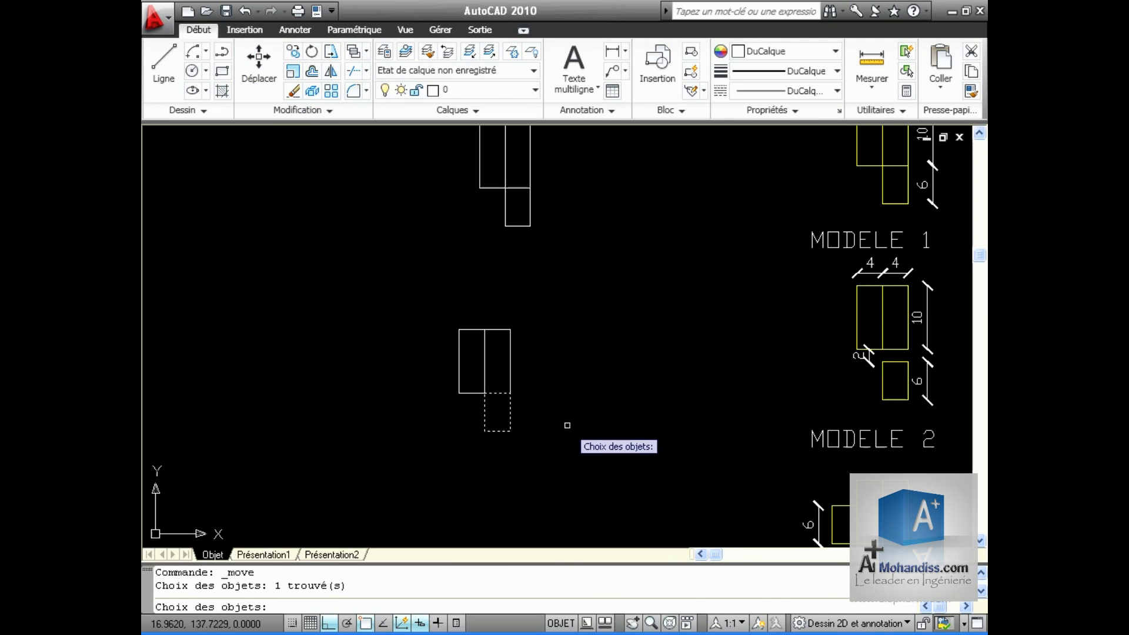
{"action": "key", "text": "Return"}
{"action": "left_click", "coordinate": [570, 363]}
{"action": "type", "text": "2"}
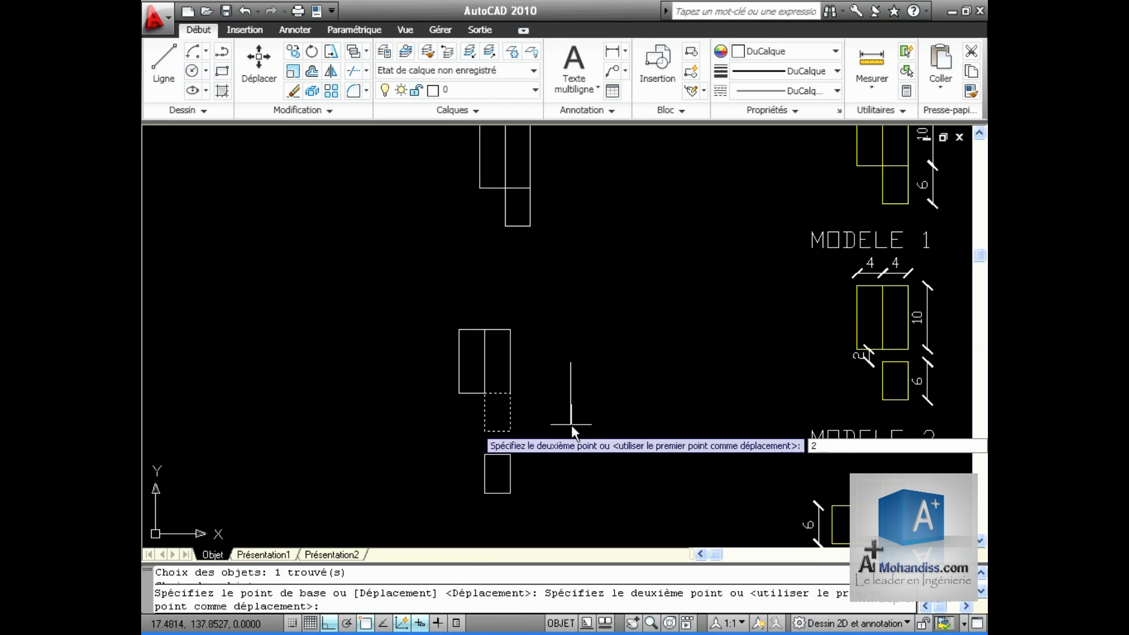
{"action": "key", "text": "Return"}
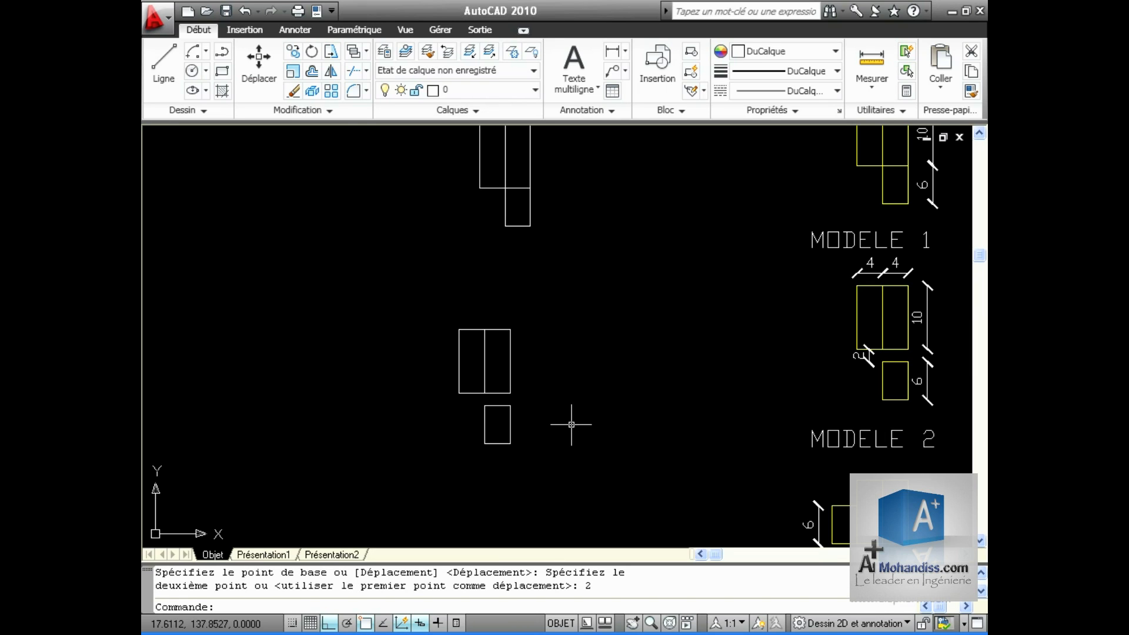
Copy all three rectangles of the second white model straight down as the basis for MODELE 3
{"action": "left_click", "coordinate": [292, 51]}
{"action": "left_click", "coordinate": [428, 313]}
{"action": "left_click", "coordinate": [562, 479]}
{"action": "key", "text": "Return"}
{"action": "left_click", "coordinate": [511, 329]}
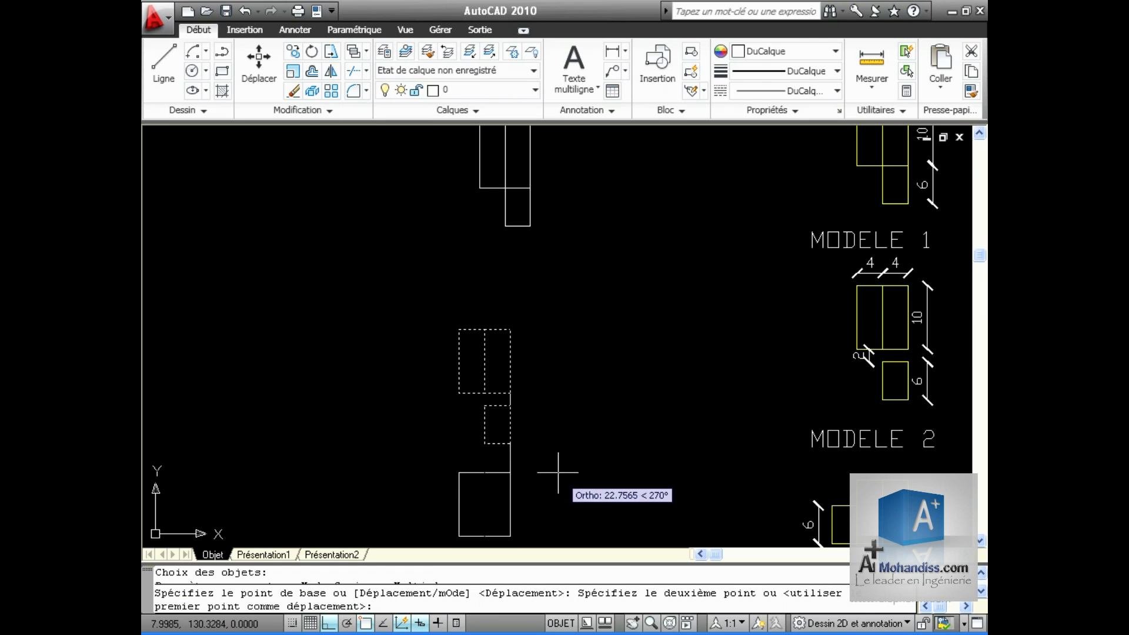
{"action": "middle_click_drag", "start_coordinate": [554, 466], "coordinate": [549, 329]}
{"action": "left_click", "coordinate": [549, 355]}
{"action": "key", "text": "Return"}
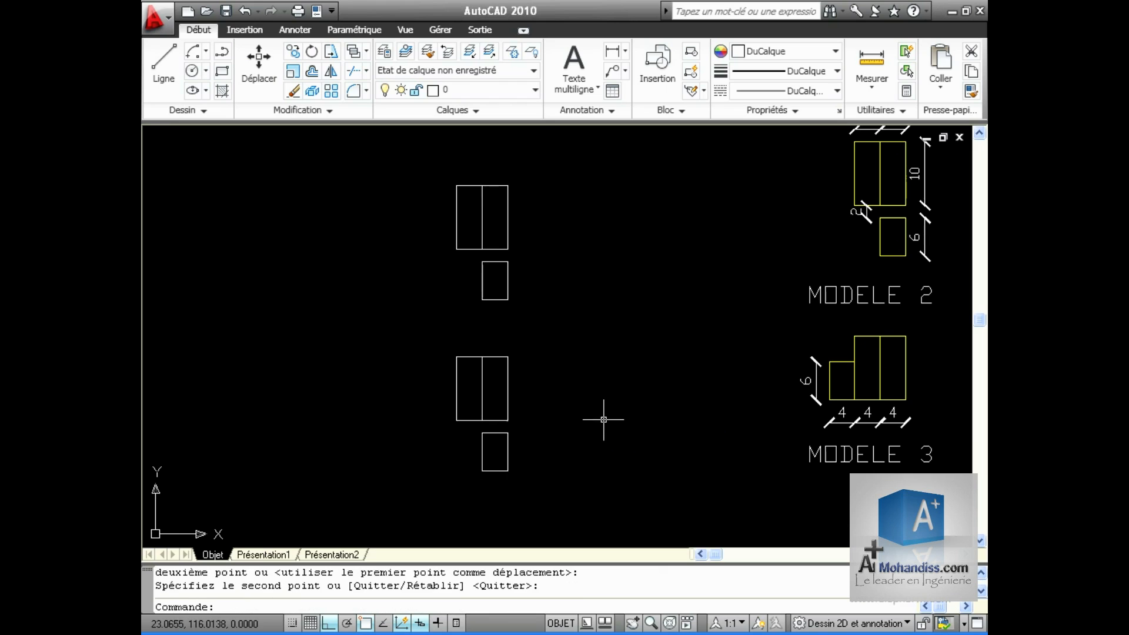
Move the small rectangle of the third model so its lower right corner meets the lower left corner of the large pair
{"action": "left_click", "coordinate": [259, 59]}
{"action": "left_click", "coordinate": [491, 433]}
{"action": "key", "text": "Return"}
{"action": "left_click", "coordinate": [508, 471]}
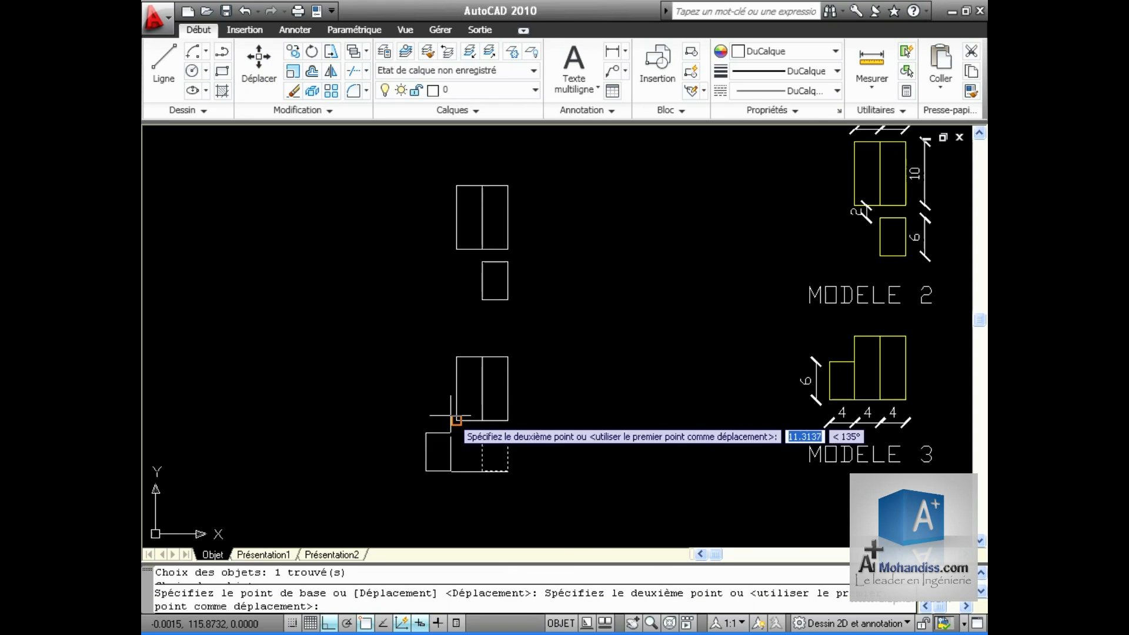
{"action": "left_click", "coordinate": [456, 420]}
{"action": "scroll", "coordinate": [589, 510], "scroll_direction": "down", "scroll_amount": 5}
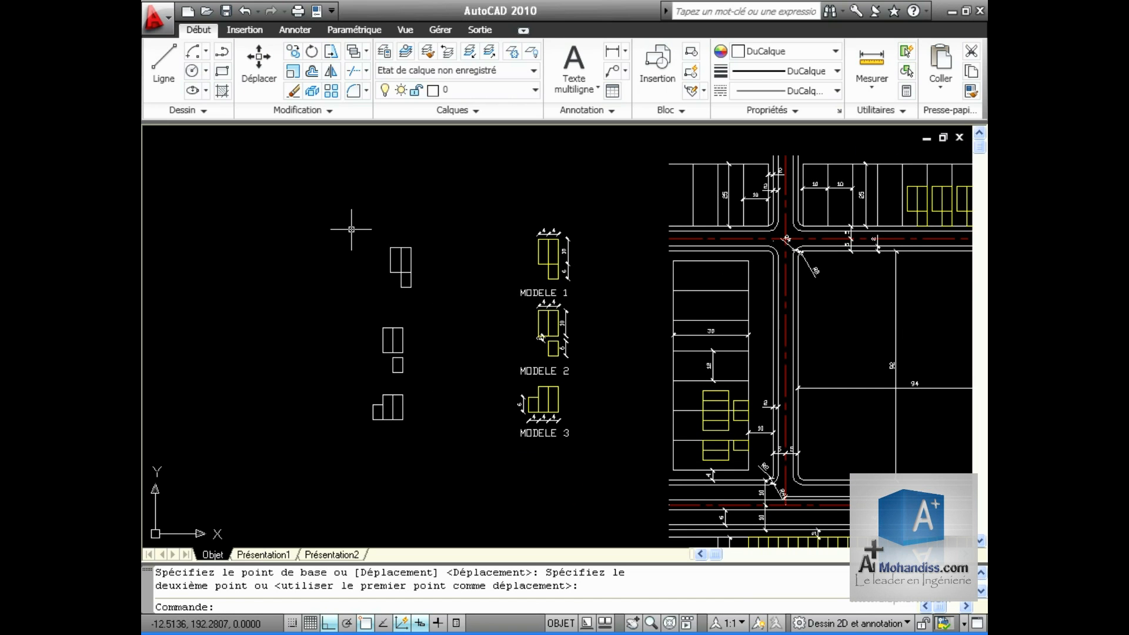
{"action": "mouse_move", "coordinate": [862, 352]}
{"action": "middle_mouse_down"}
{"action": "mouse_move", "coordinate": [531, 217]}
{"action": "mouse_move", "coordinate": [724, 280]}
{"action": "mouse_move", "coordinate": [483, 229]}
{"action": "middle_mouse_up"}
{"action": "scroll", "coordinate": [764, 435], "scroll_direction": "down", "scroll_amount": 2}
{"action": "scroll", "coordinate": [730, 435], "scroll_direction": "up", "scroll_amount": 2}
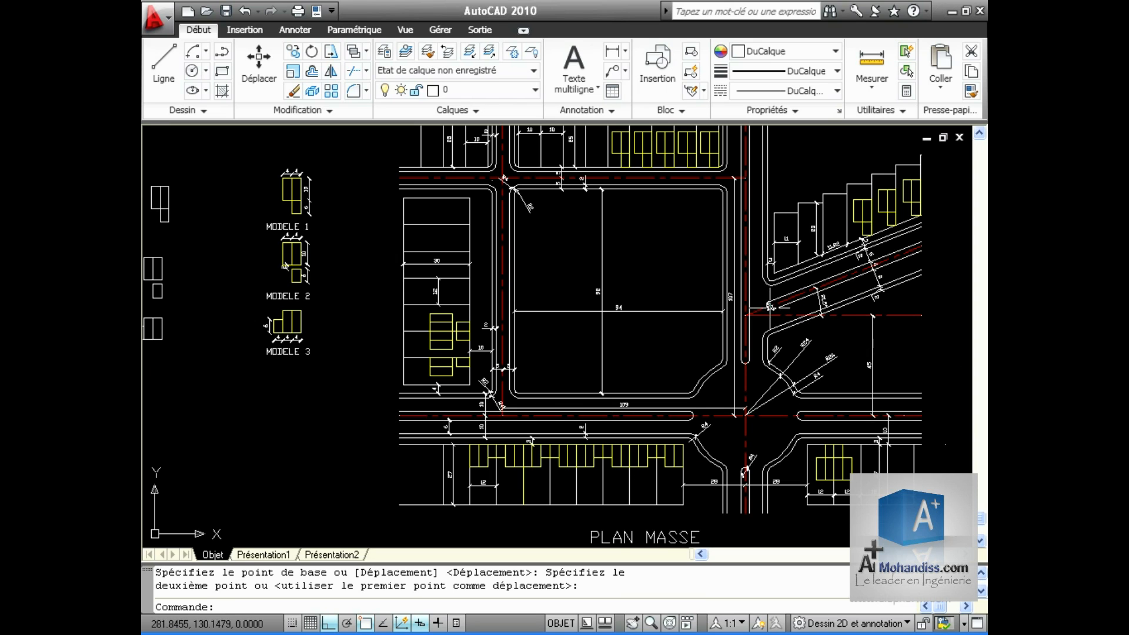
{"action": "middle_click_drag", "start_coordinate": [770, 302], "coordinate": [764, 331]}
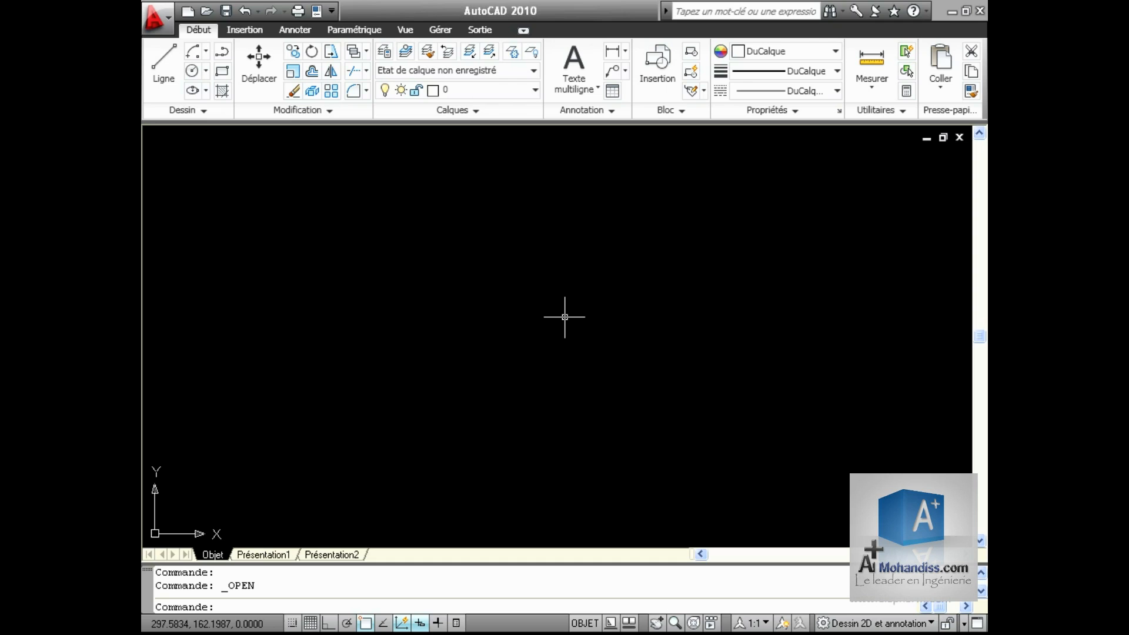
Draw a circle of radius 25 in the empty drawing using the centre and radius method
{"action": "left_click", "coordinate": [206, 71]}
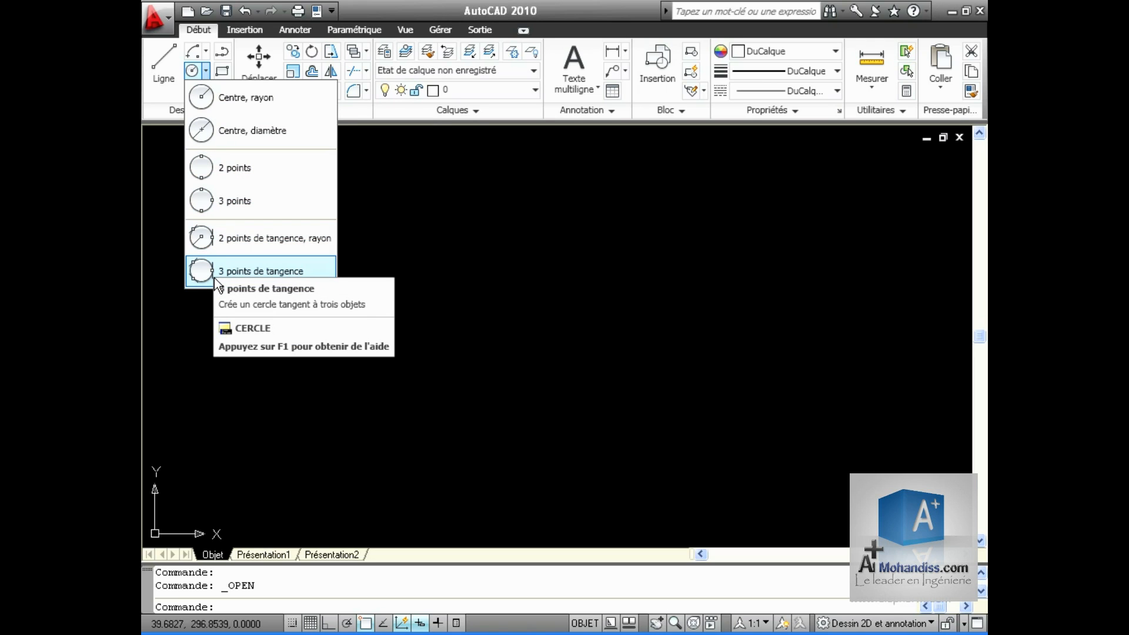
{"action": "left_click", "coordinate": [224, 104]}
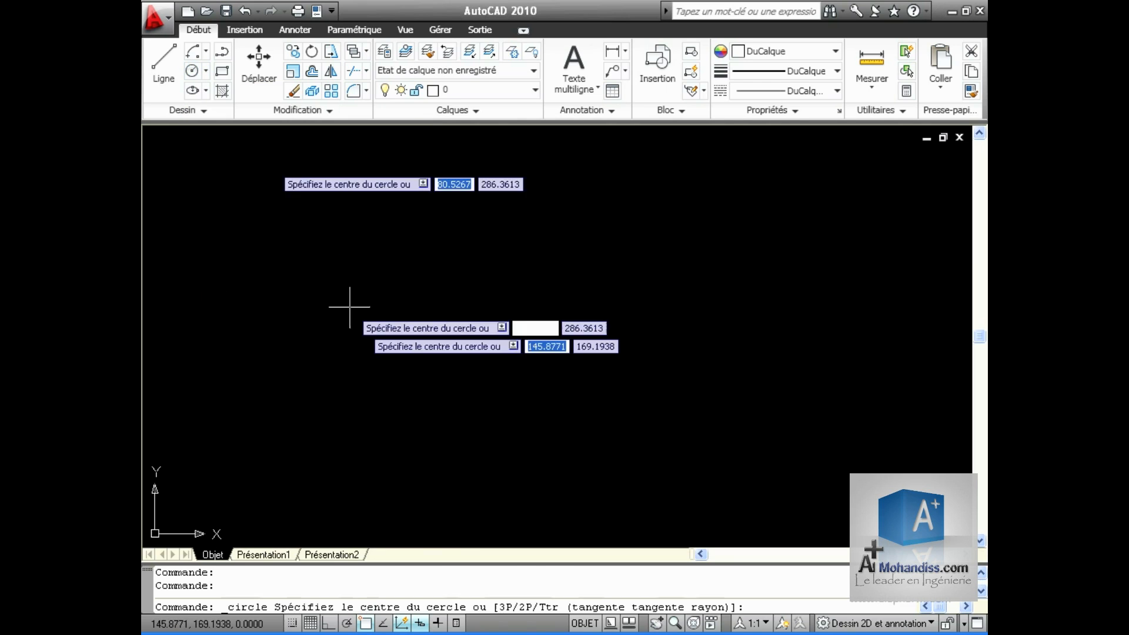
{"action": "left_click", "coordinate": [376, 344]}
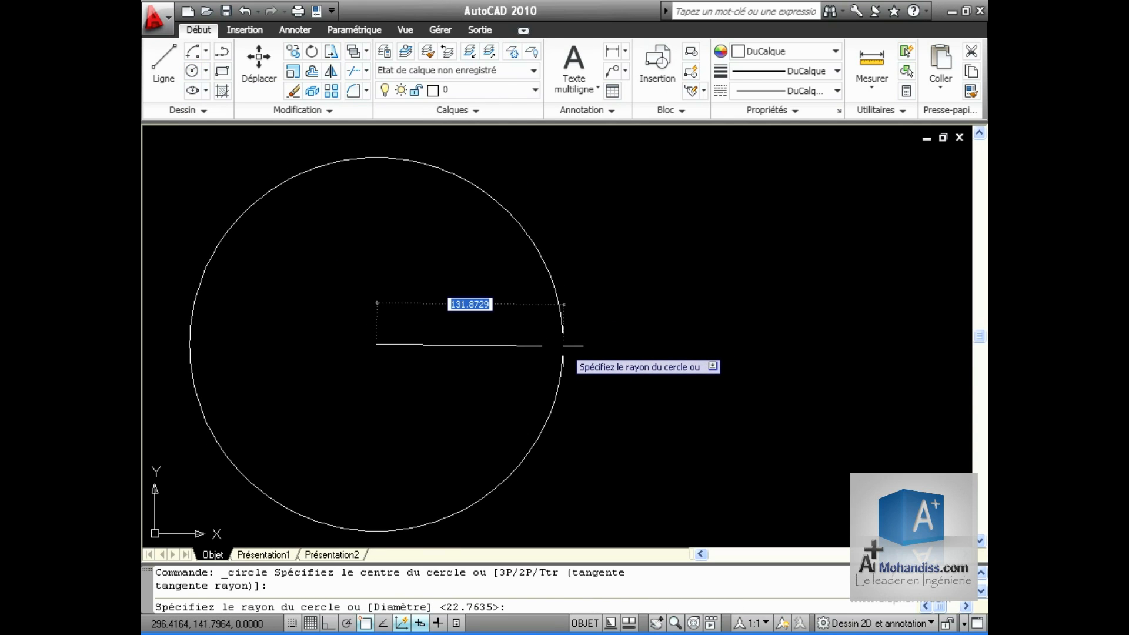
{"action": "type", "text": "25"}
{"action": "key", "text": "Return"}
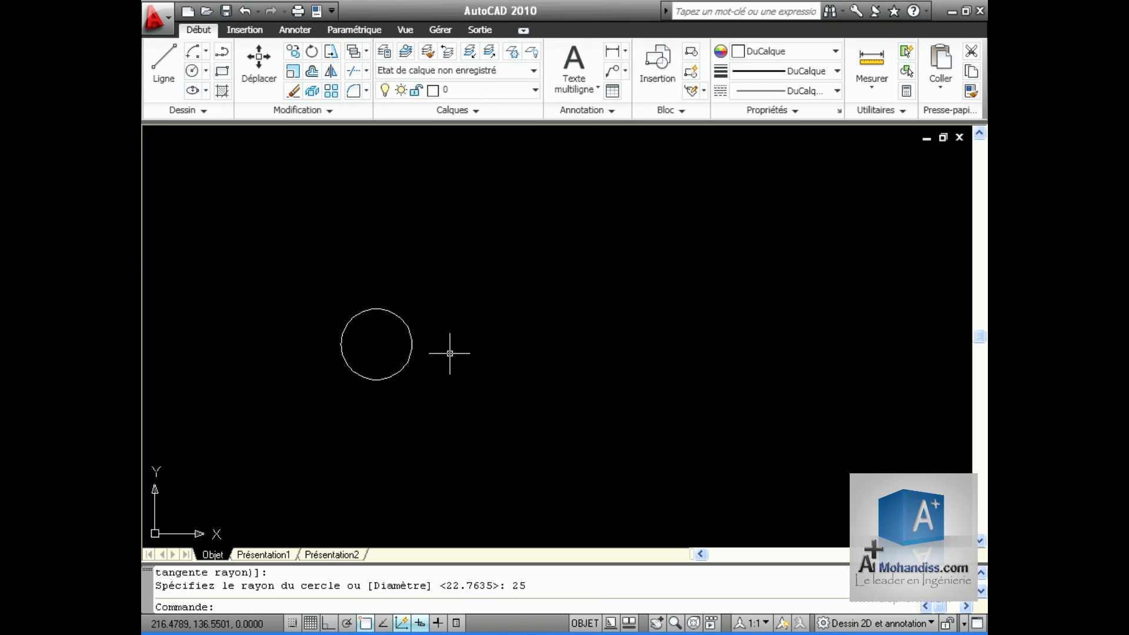
{"action": "left_click", "coordinate": [205, 53]}
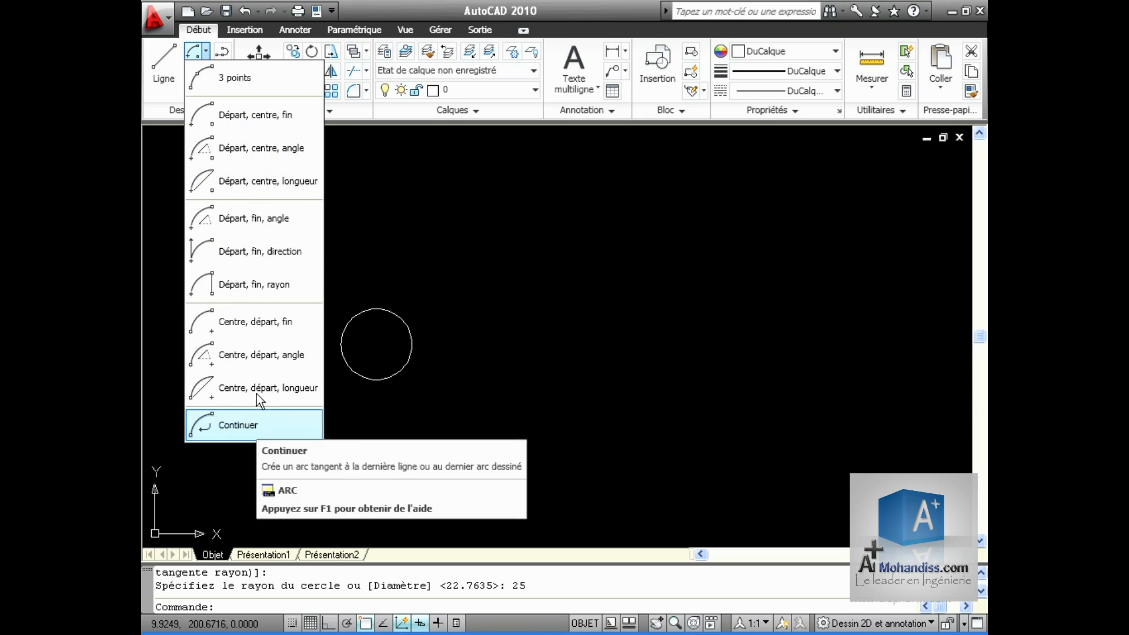
{"action": "left_click", "coordinate": [522, 424]}
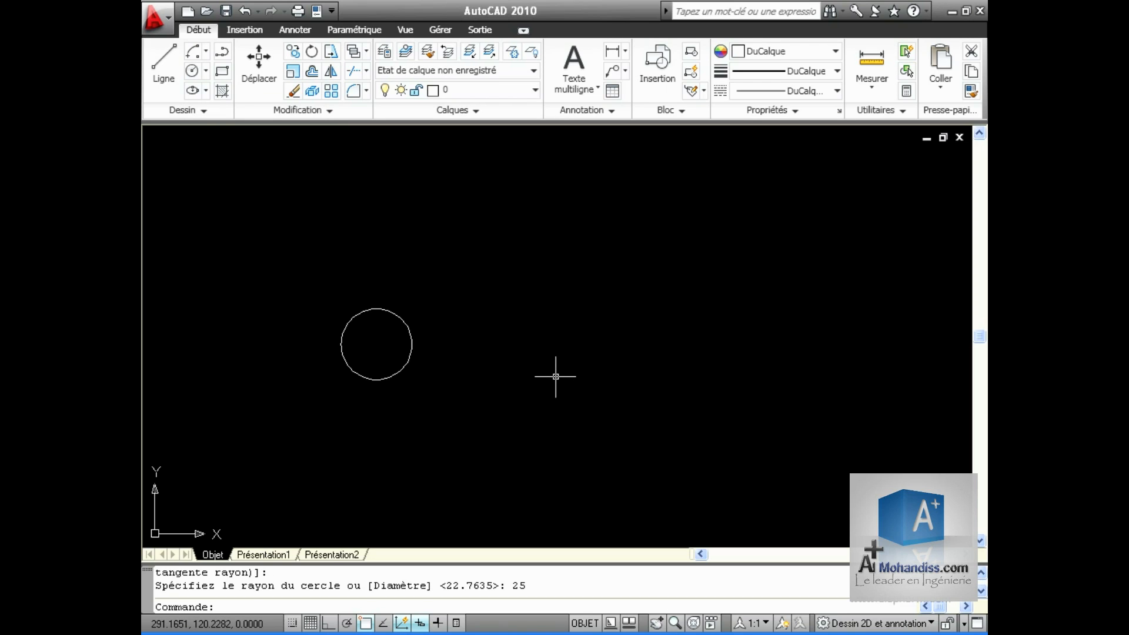
Draw a horizontal rectangle 100 long and 10 wide to the lower right of the circle, using the Cotes option
{"action": "left_click", "coordinate": [223, 72]}
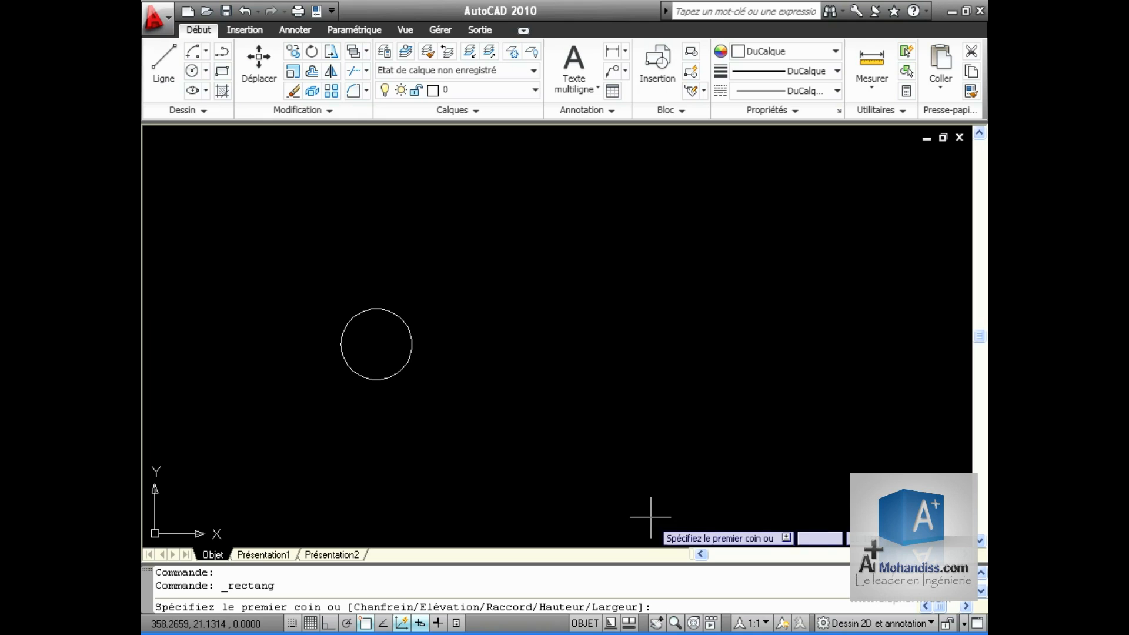
{"action": "left_click", "coordinate": [519, 429]}
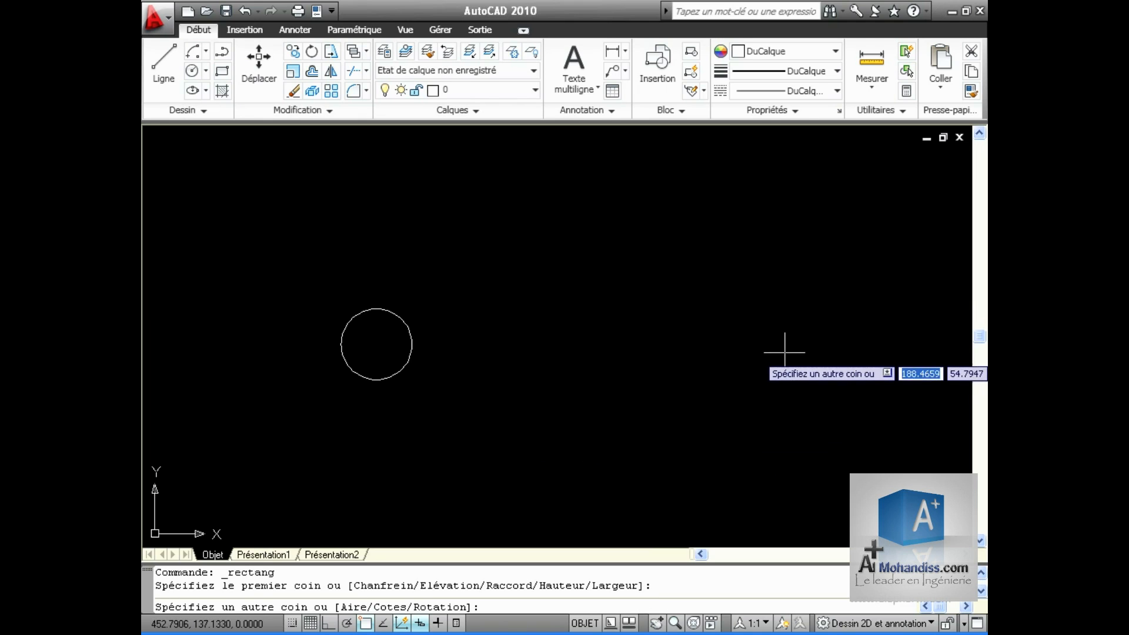
{"action": "type", "text": "c"}
{"action": "key", "text": "Return"}
{"action": "type", "text": "100"}
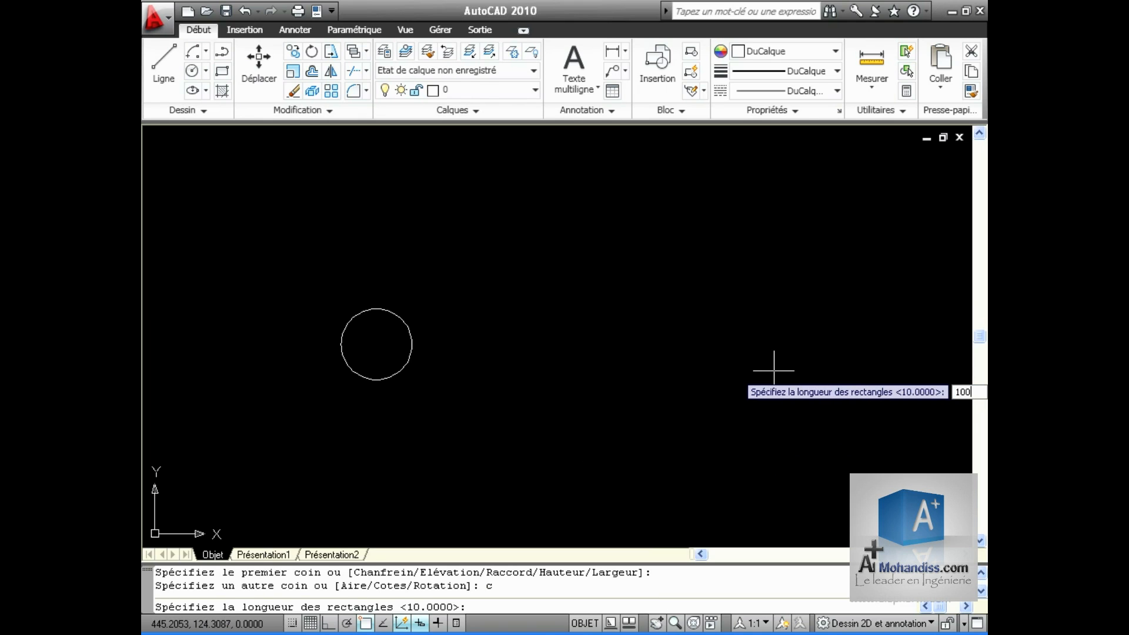
{"action": "key", "text": "Return"}
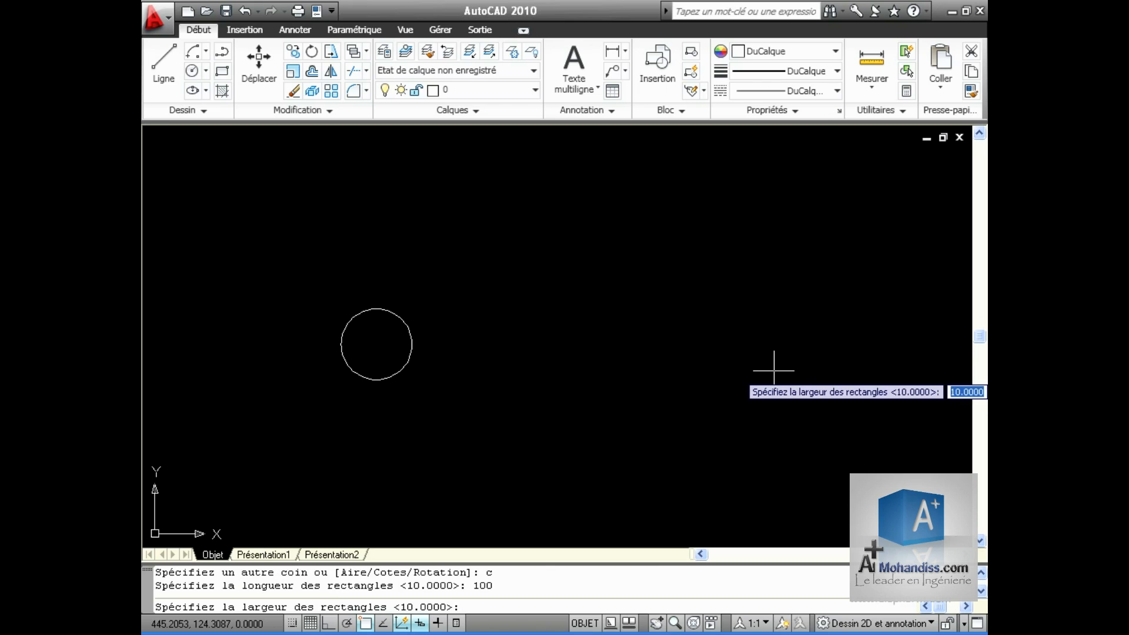
{"action": "type", "text": "10"}
{"action": "key", "text": "Return"}
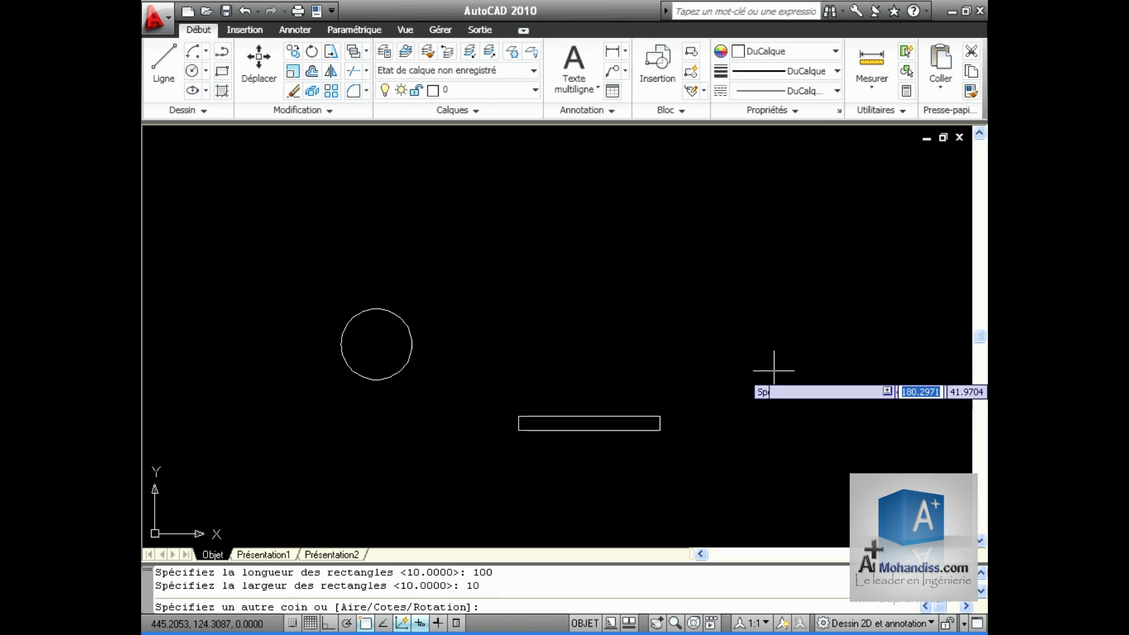
{"action": "left_click", "coordinate": [728, 449]}
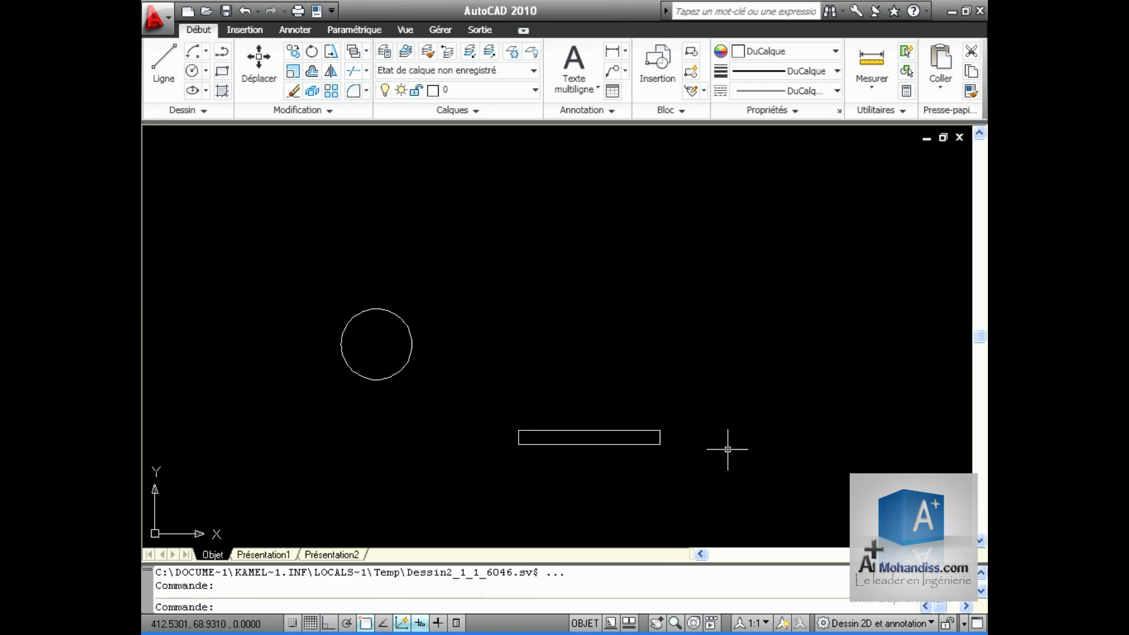
Draw a line of length 100 at 35° starting from the rectangle's upper left corner
{"action": "left_click", "coordinate": [164, 64]}
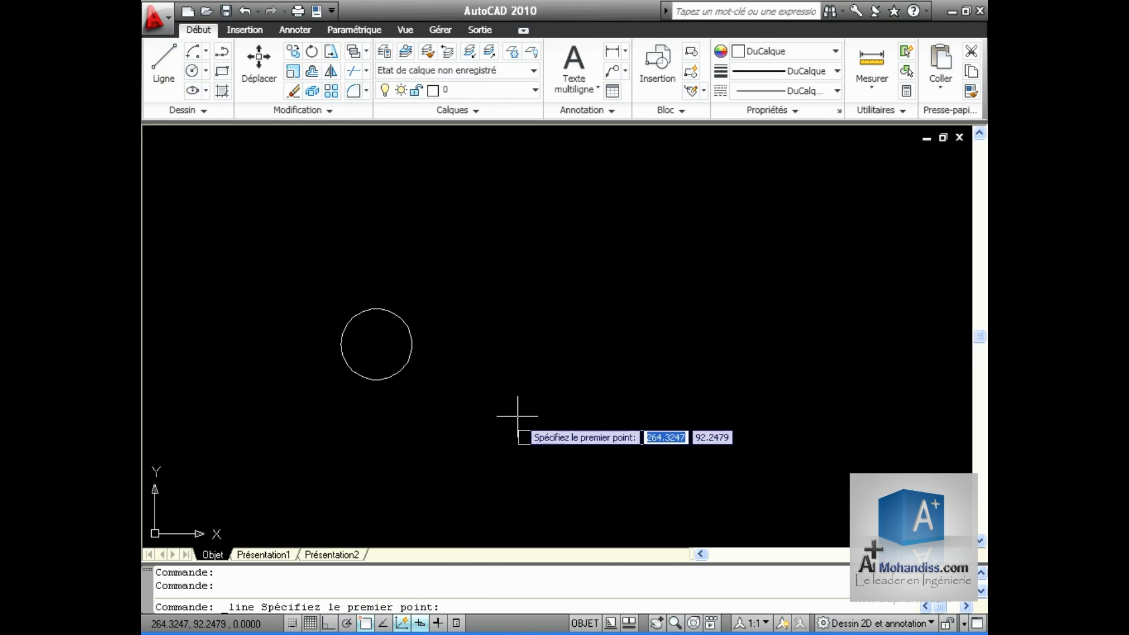
{"action": "left_click", "coordinate": [518, 431]}
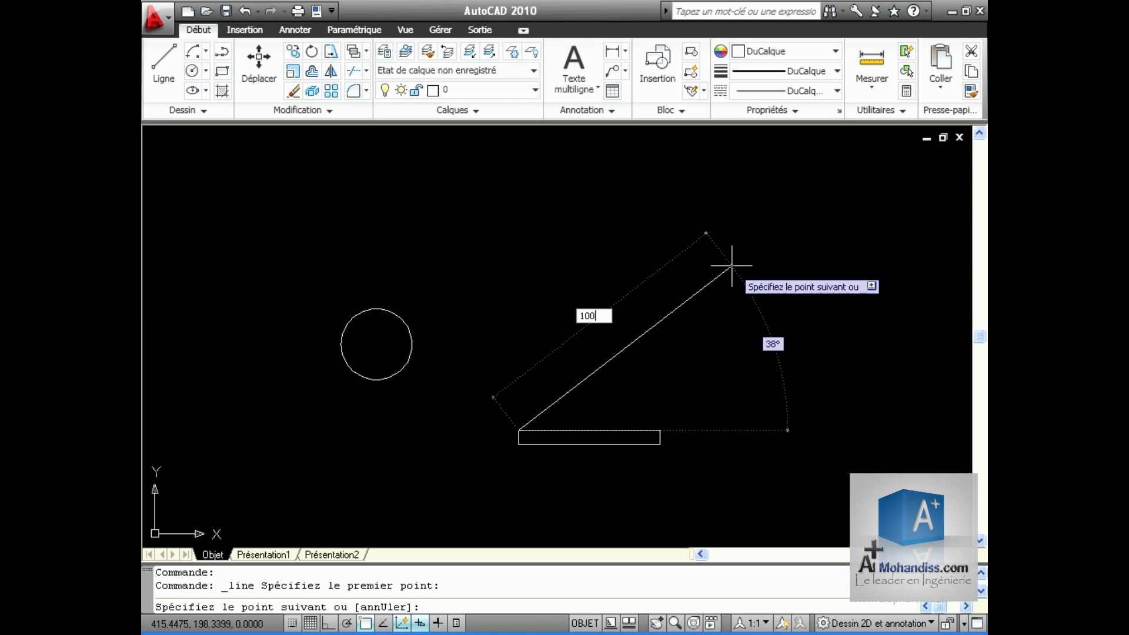
{"action": "type", "text": "100"}
{"action": "key", "text": "Tab"}
{"action": "type", "text": "35"}
{"action": "key", "text": "Return"}
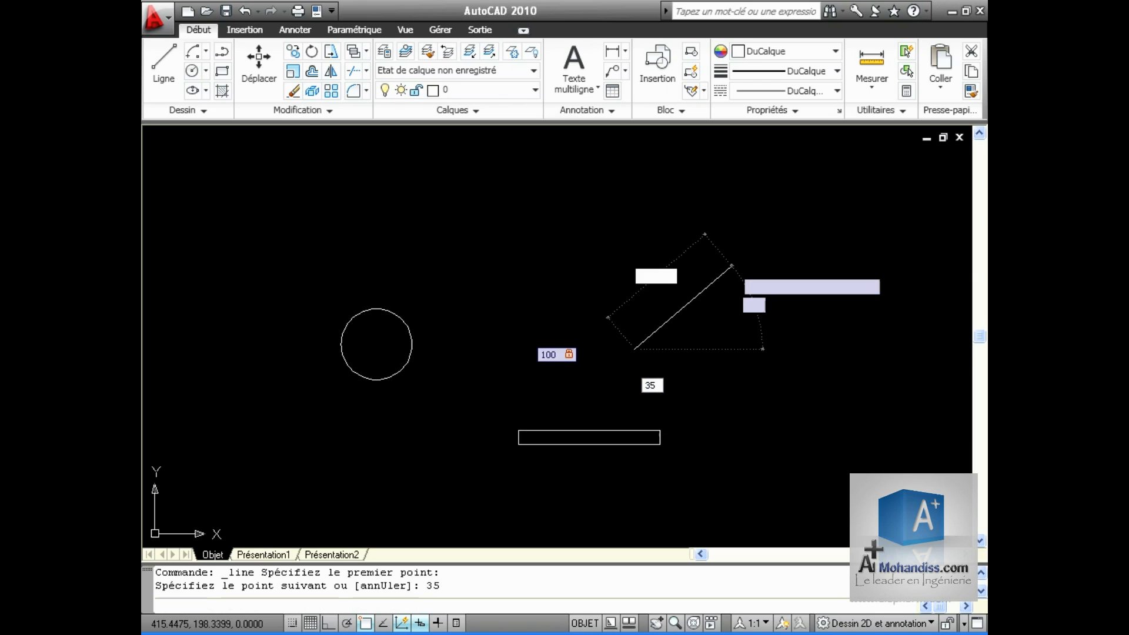
{"action": "key", "text": "Return"}
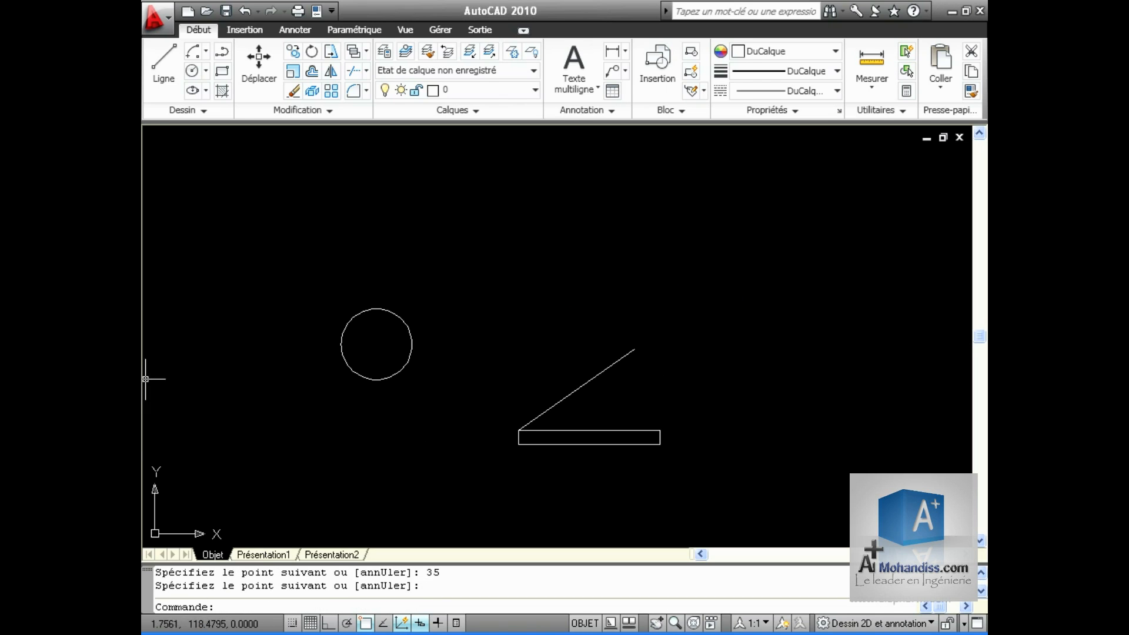
Draw a start-centre-end arc from the rectangle's upper right corner, centred on its upper left corner, to the sloped line's free end
{"action": "left_click", "coordinate": [207, 53]}
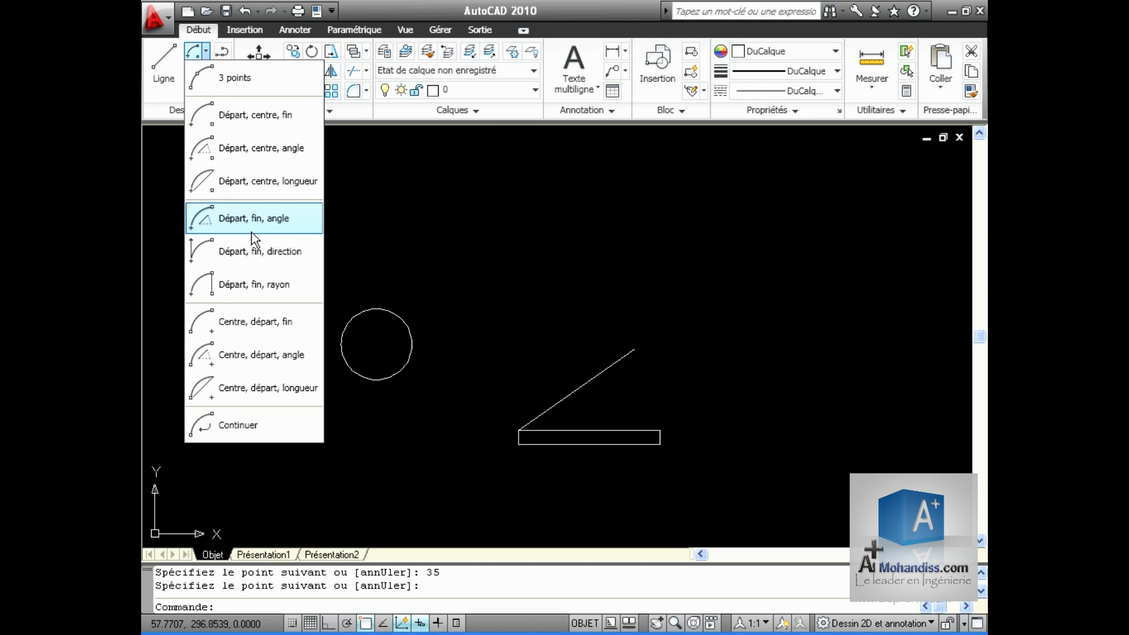
{"action": "left_click", "coordinate": [257, 116]}
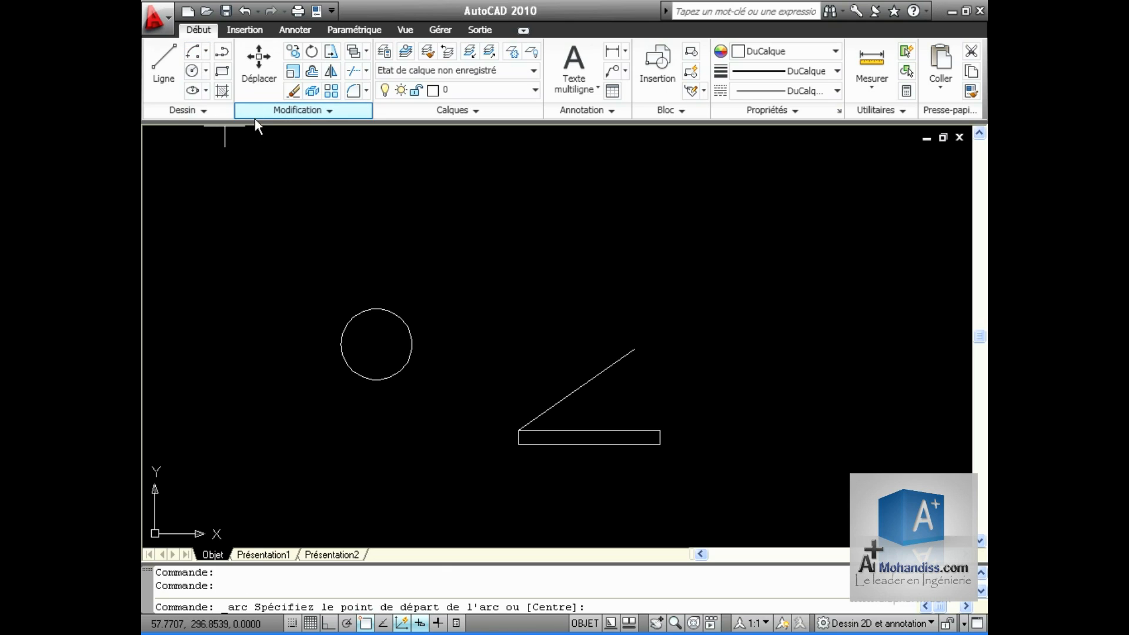
{"action": "left_click", "coordinate": [660, 430]}
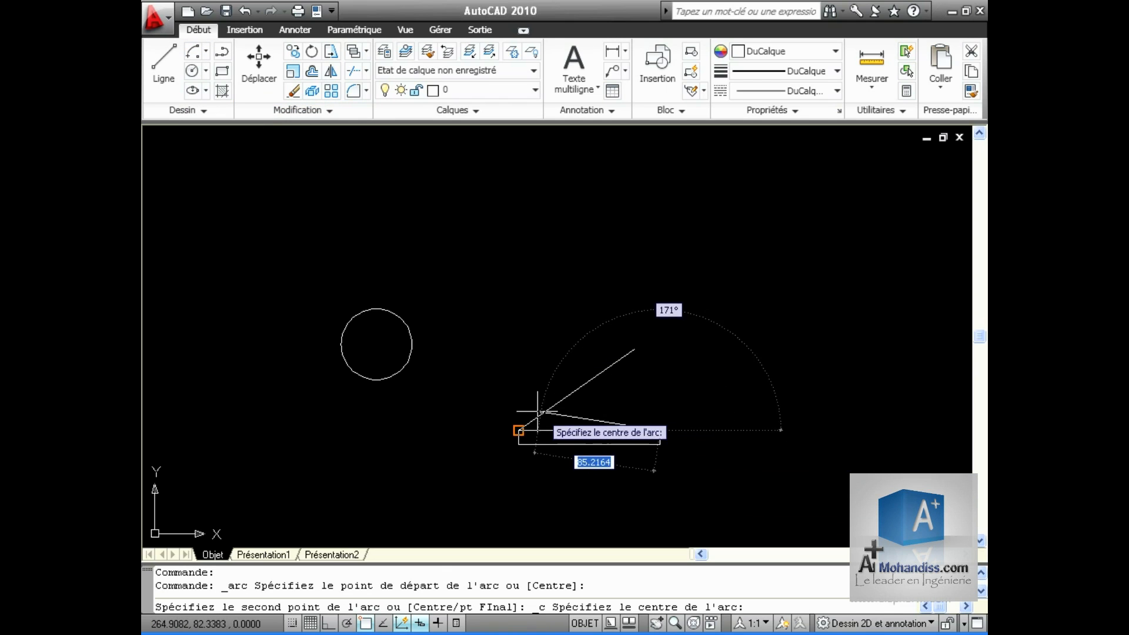
{"action": "left_click", "coordinate": [518, 430]}
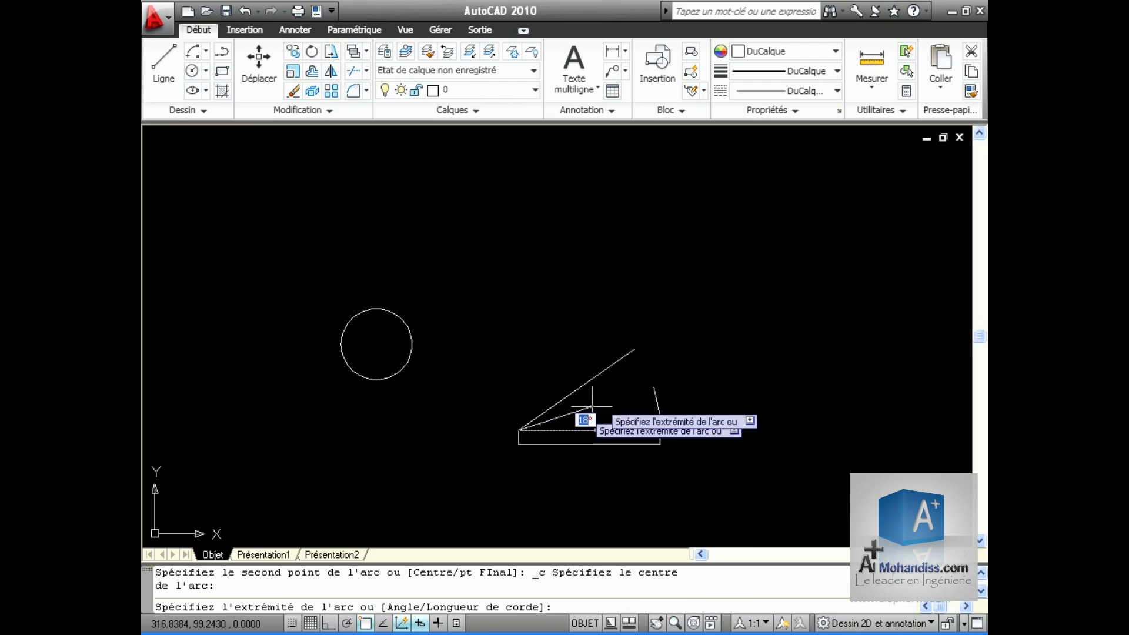
{"action": "left_click", "coordinate": [634, 350]}
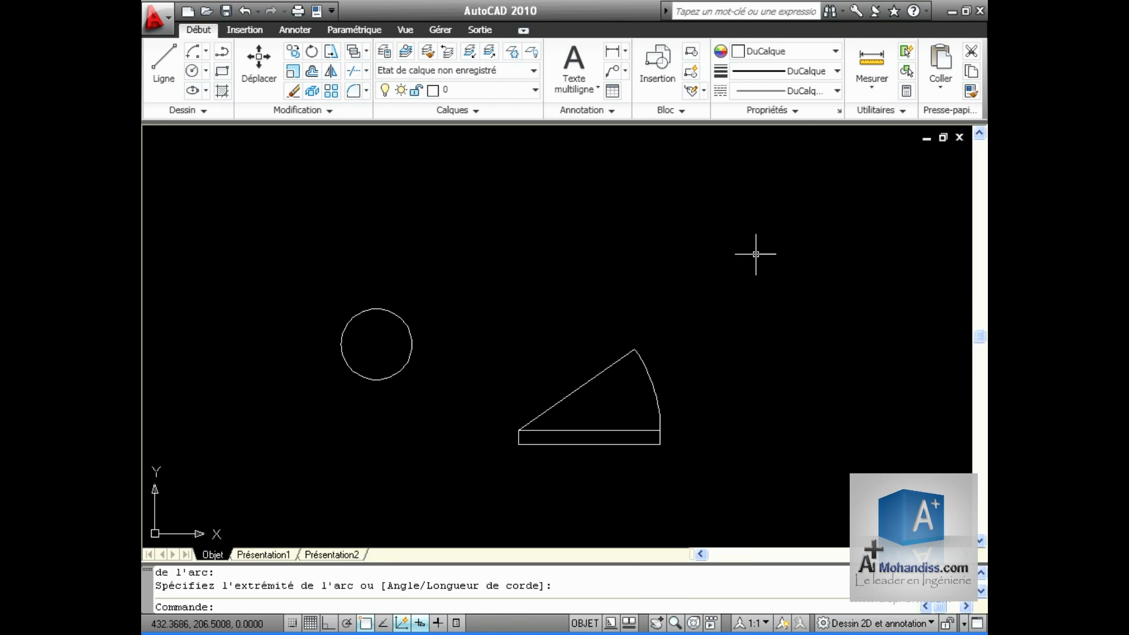
Draw a centre-based ellipse above the circle with Ortho on, giving a horizontal half-axis of 50 and a vertical half-axis of 20
{"action": "left_click", "coordinate": [207, 90]}
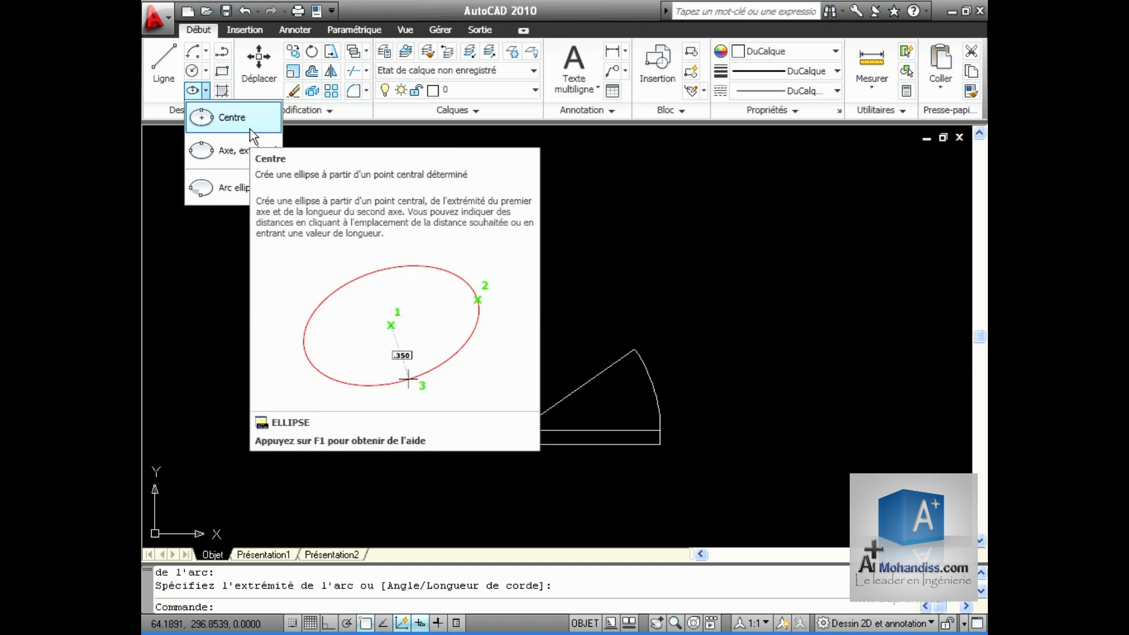
{"action": "left_click", "coordinate": [206, 117]}
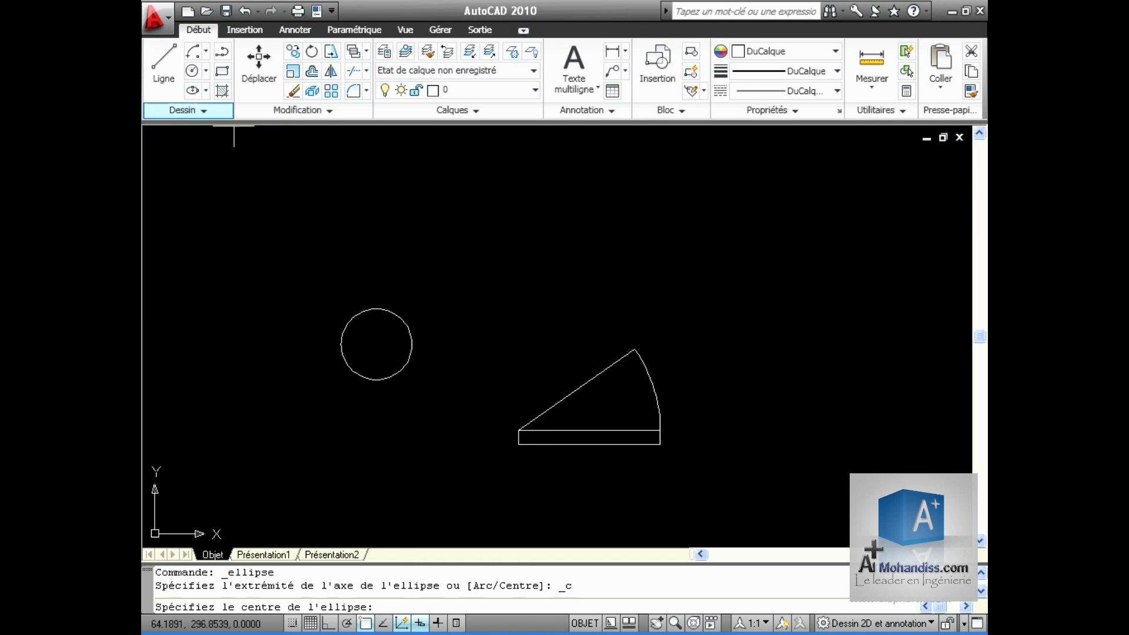
{"action": "left_click", "coordinate": [475, 240]}
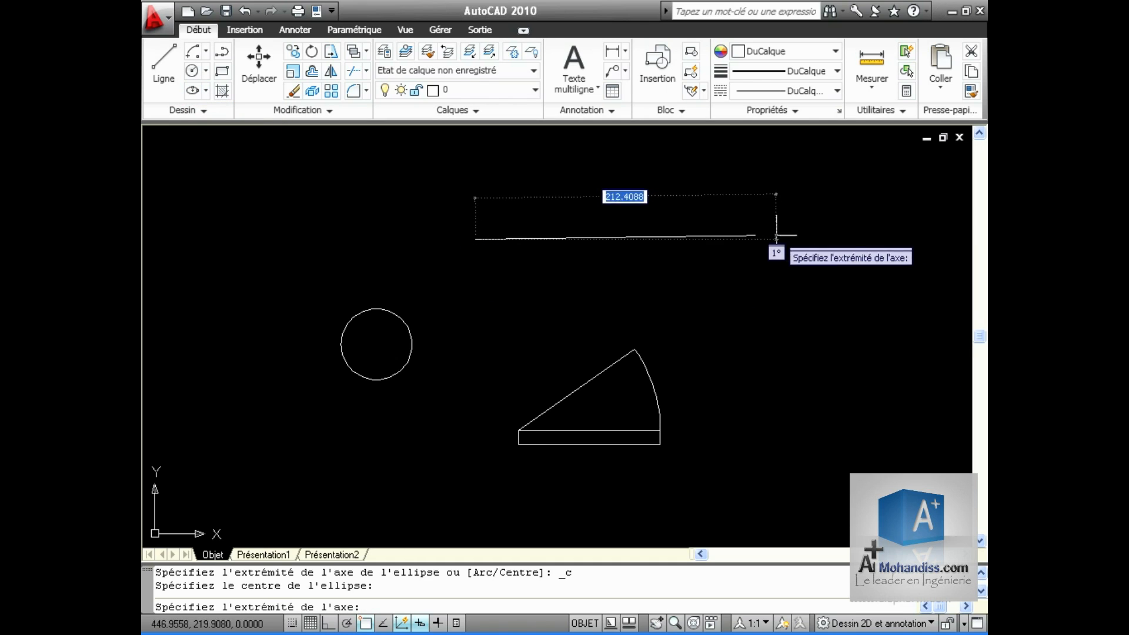
{"action": "left_click", "coordinate": [329, 624]}
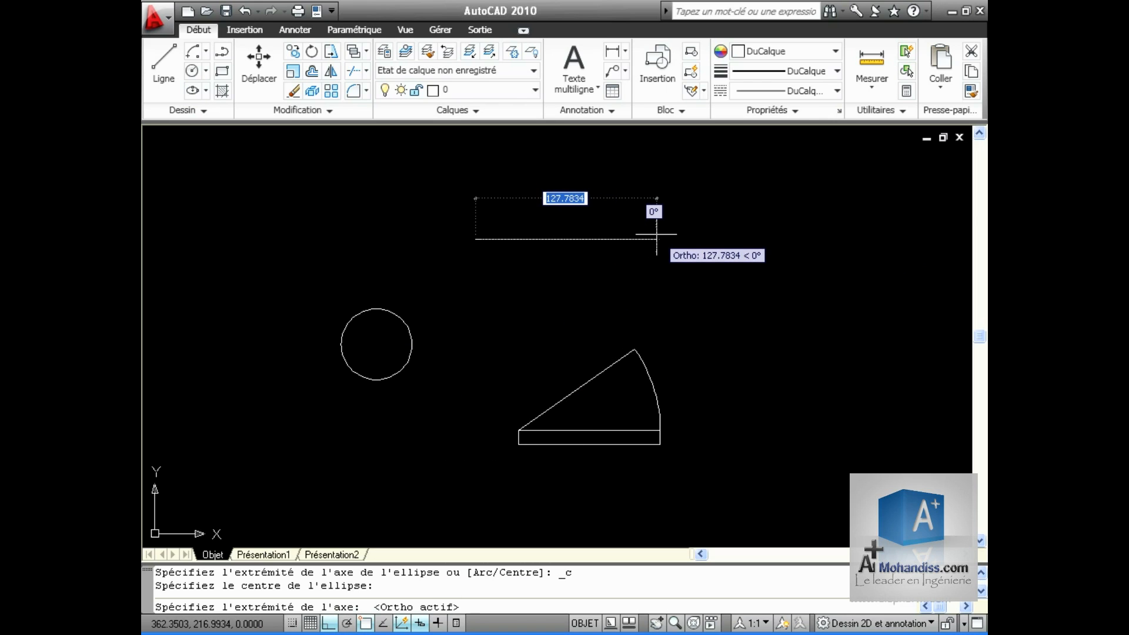
{"action": "type", "text": "50"}
{"action": "key", "text": "Return"}
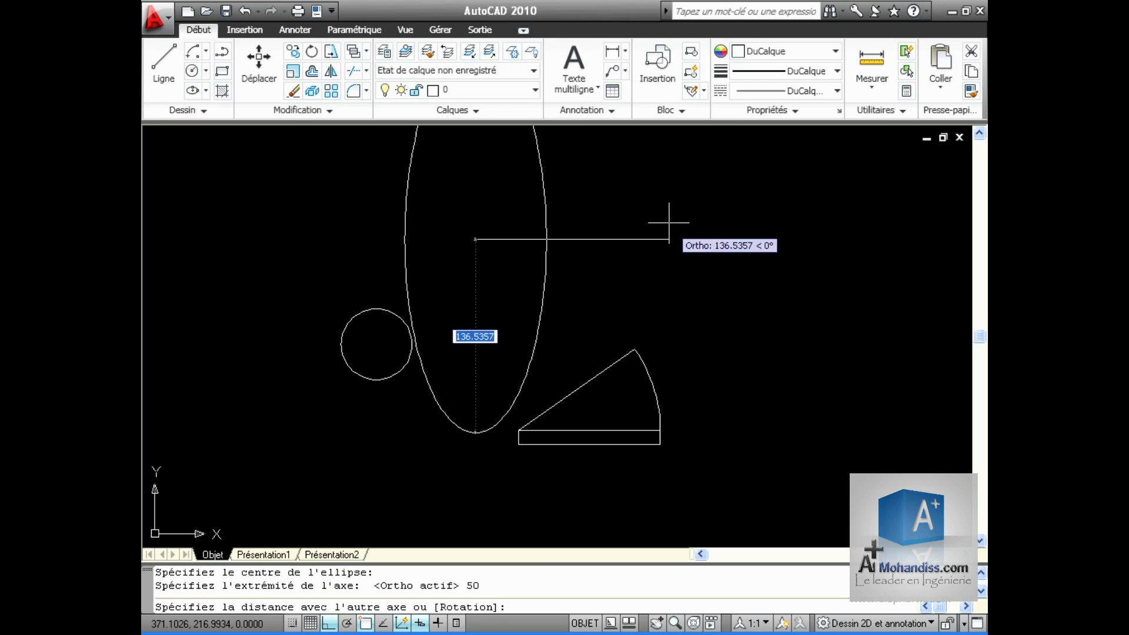
{"action": "type", "text": "20"}
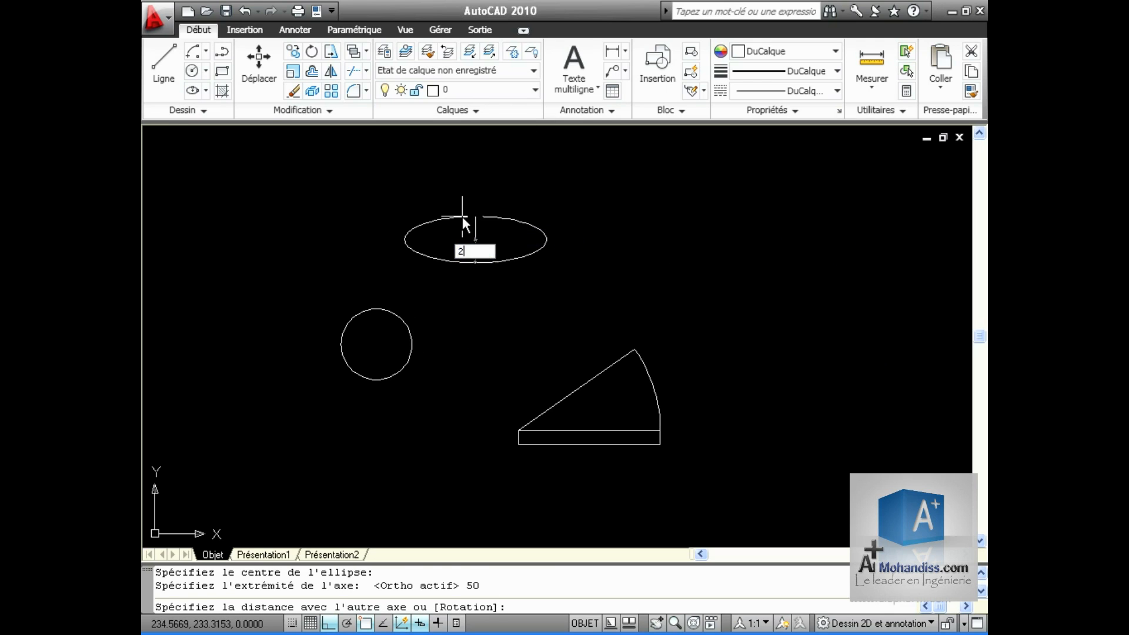
{"action": "key", "text": "Return"}
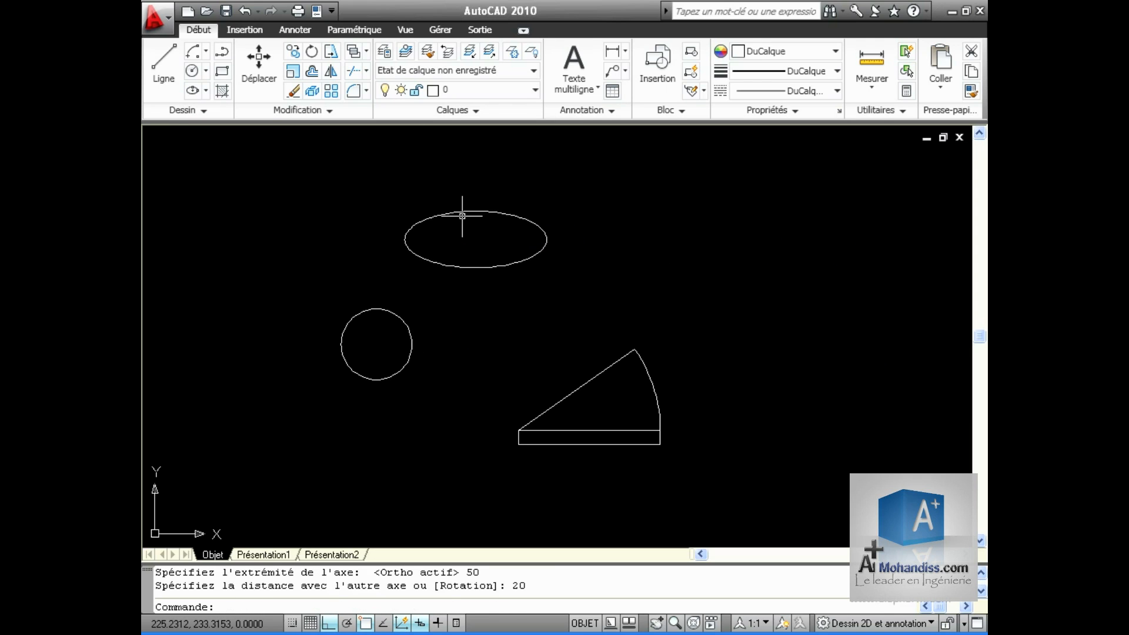
Draw a larger horizontal ellipse to the right of the first one using the Axe, extrémité method
{"action": "left_click", "coordinate": [202, 90]}
{"action": "left_click", "coordinate": [207, 90]}
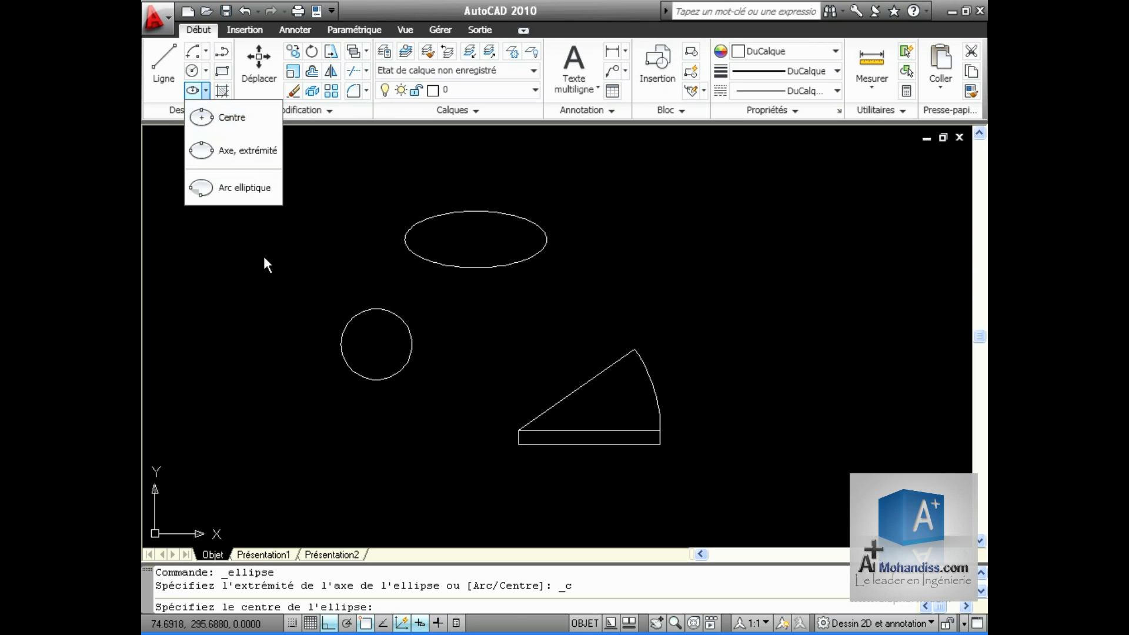
{"action": "left_click", "coordinate": [224, 153]}
{"action": "left_click", "coordinate": [650, 279]}
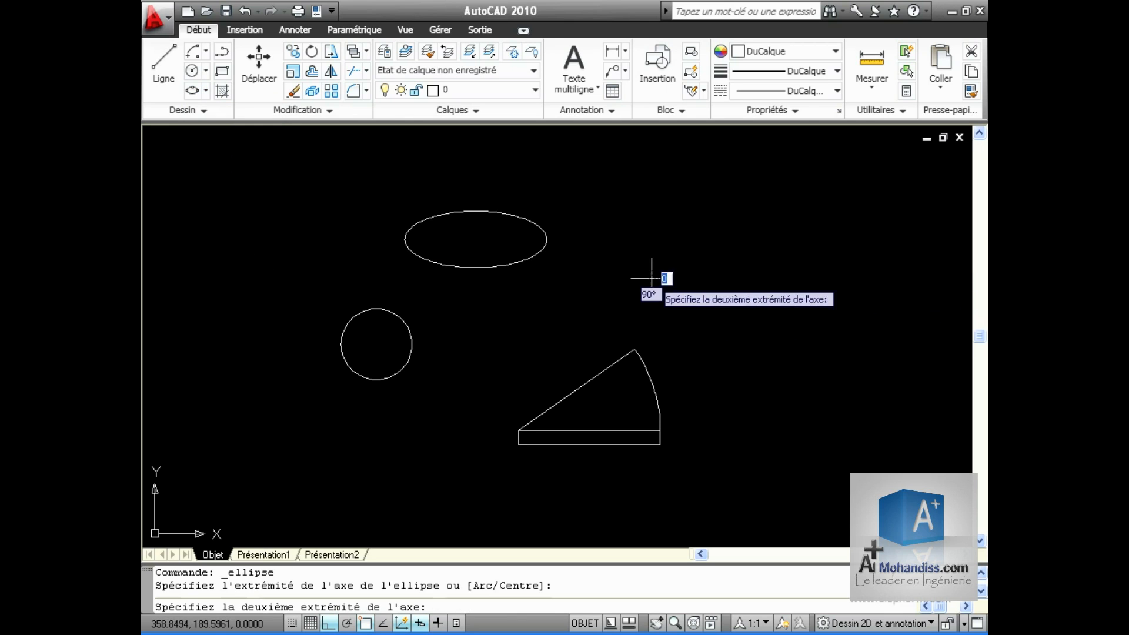
{"action": "left_click", "coordinate": [927, 285]}
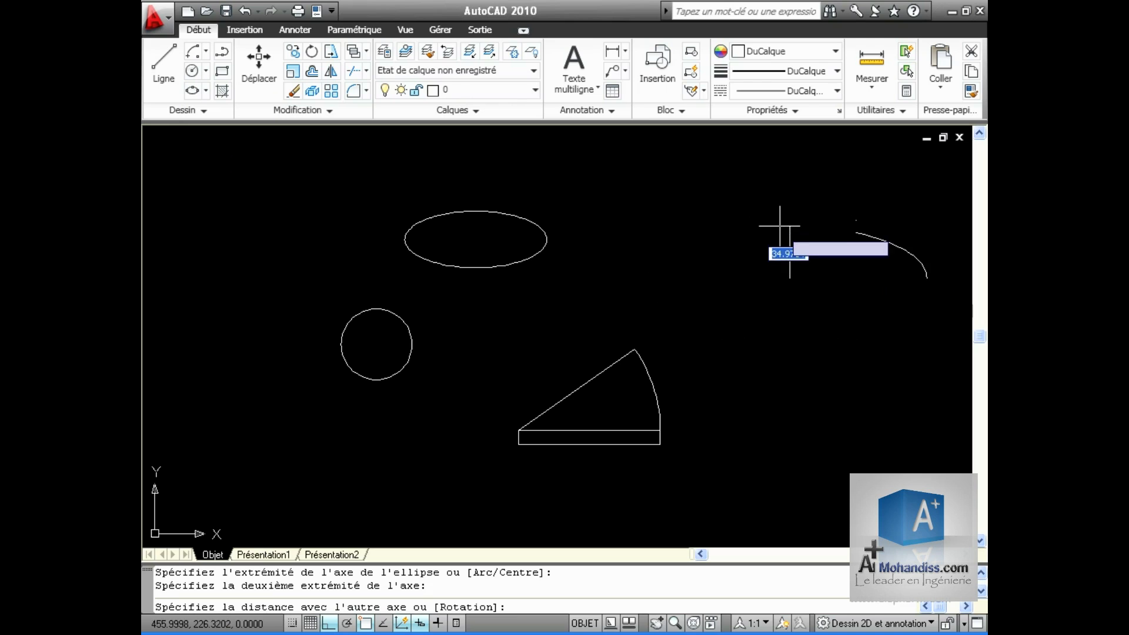
{"action": "left_click", "coordinate": [795, 225]}
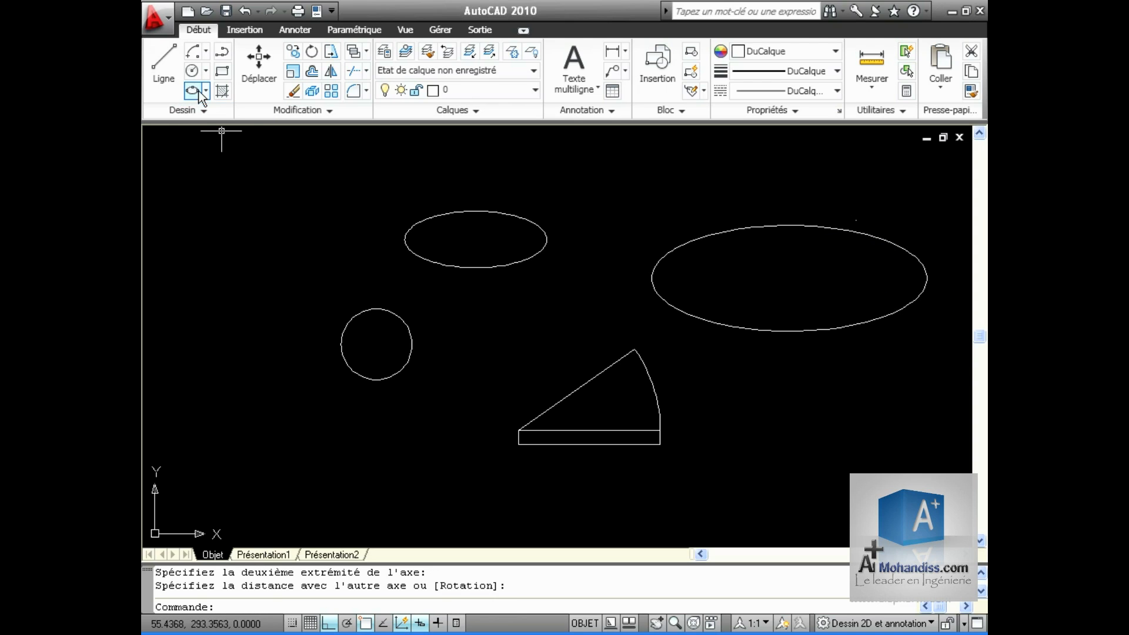
Draw an elliptical arc on a horizontal axis below the rectangle, covering only the upper right quarter of the ellipse
{"action": "left_click", "coordinate": [200, 111]}
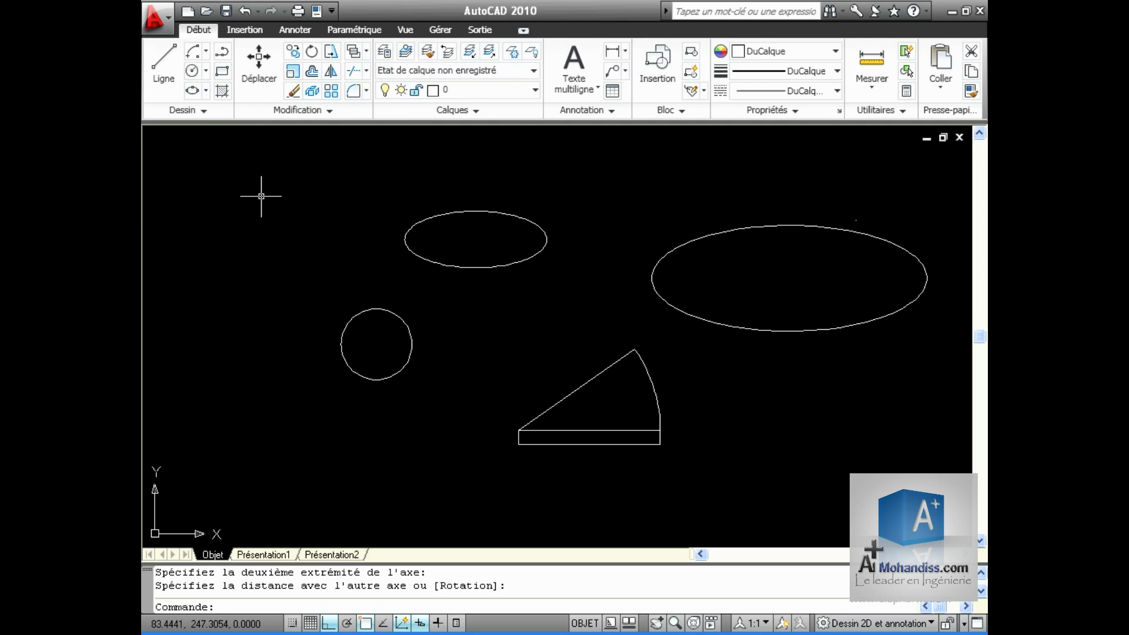
{"action": "left_click", "coordinate": [206, 91]}
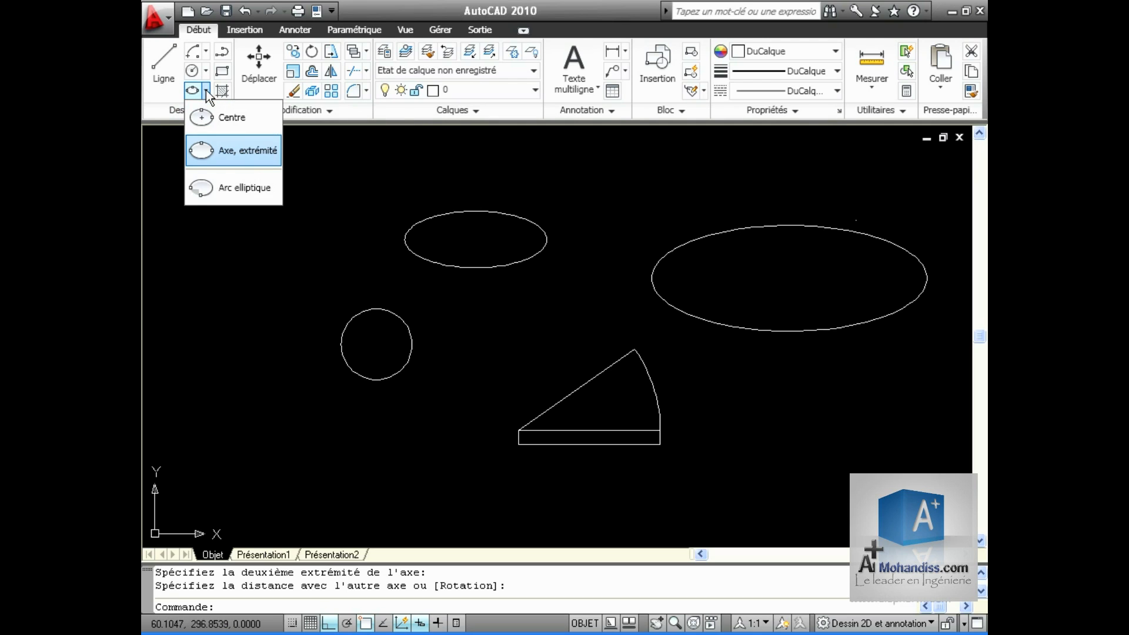
{"action": "left_click", "coordinate": [235, 188]}
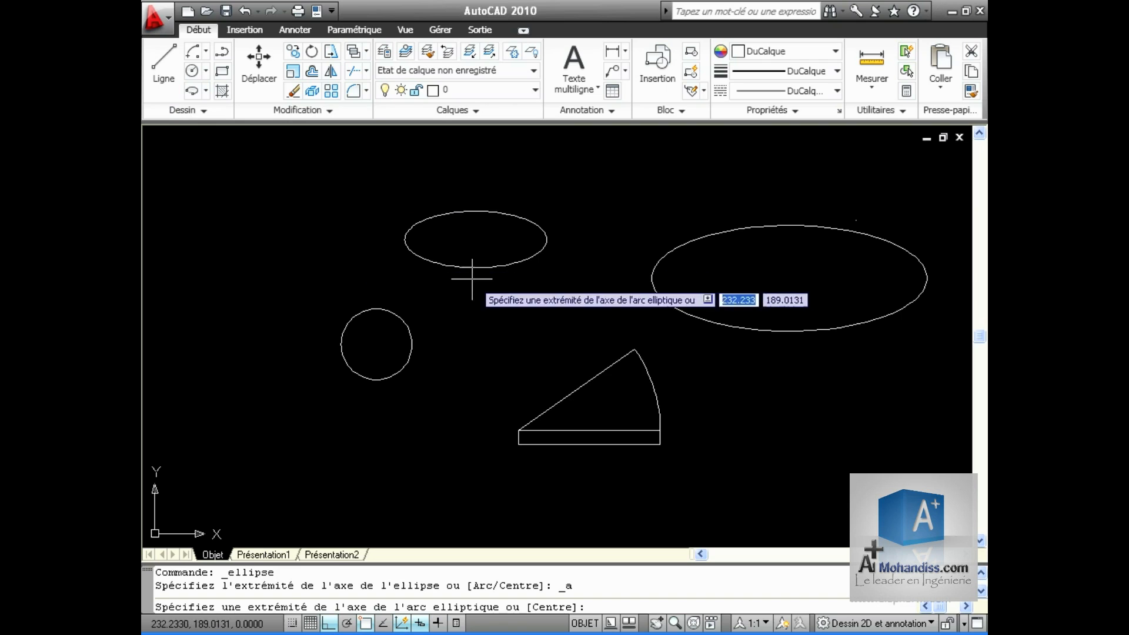
{"action": "left_click", "coordinate": [563, 502]}
{"action": "left_click", "coordinate": [866, 500]}
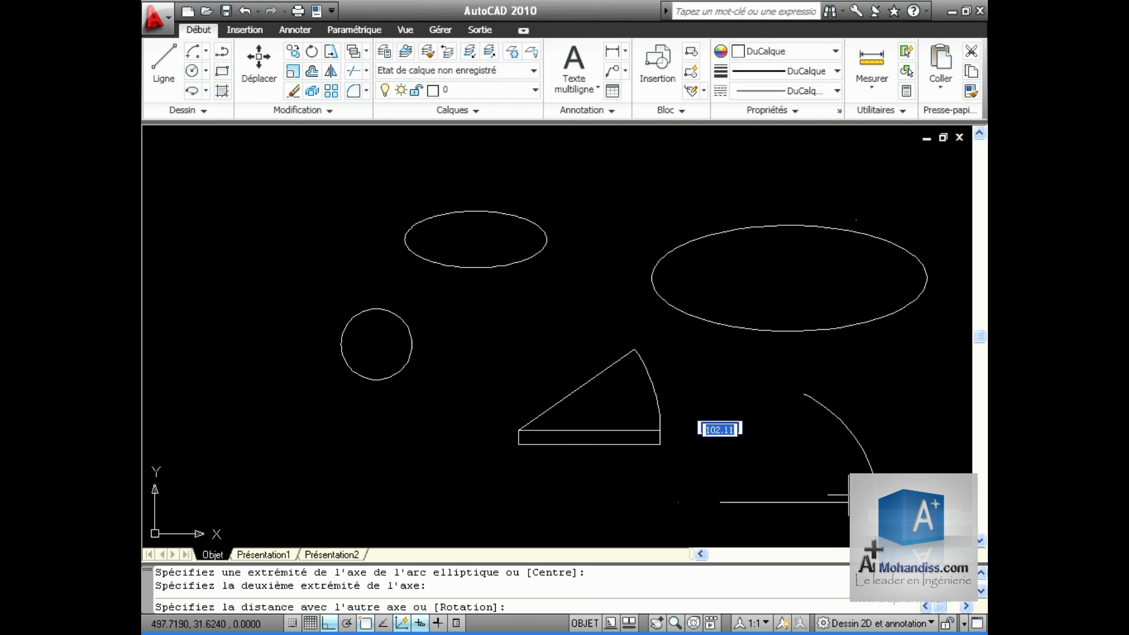
{"action": "left_click", "coordinate": [718, 471]}
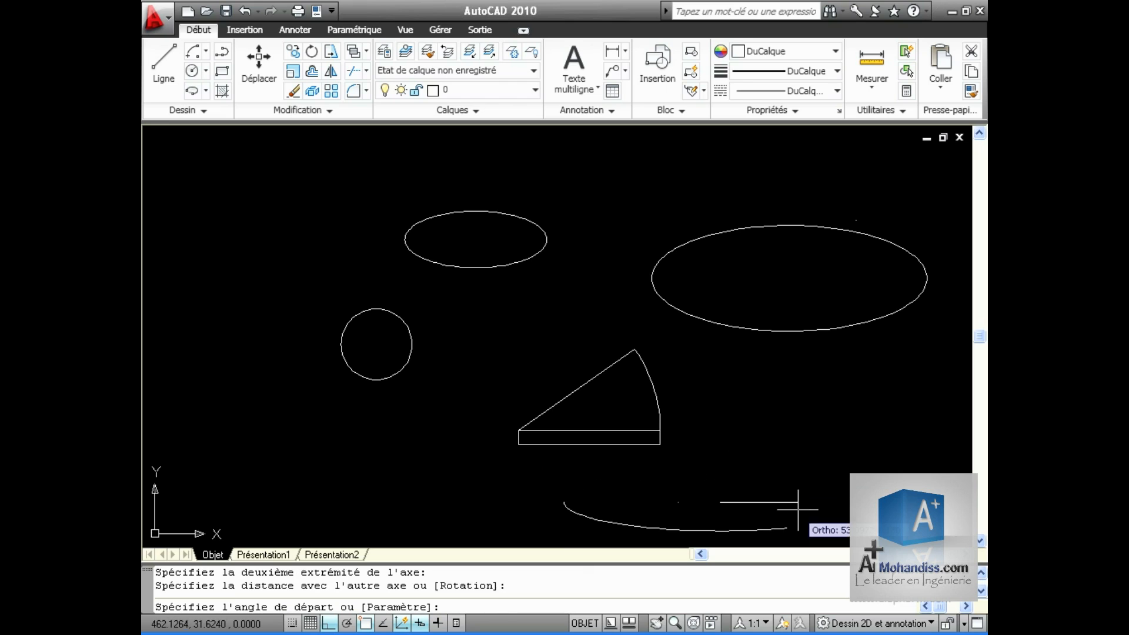
{"action": "left_click", "coordinate": [812, 477]}
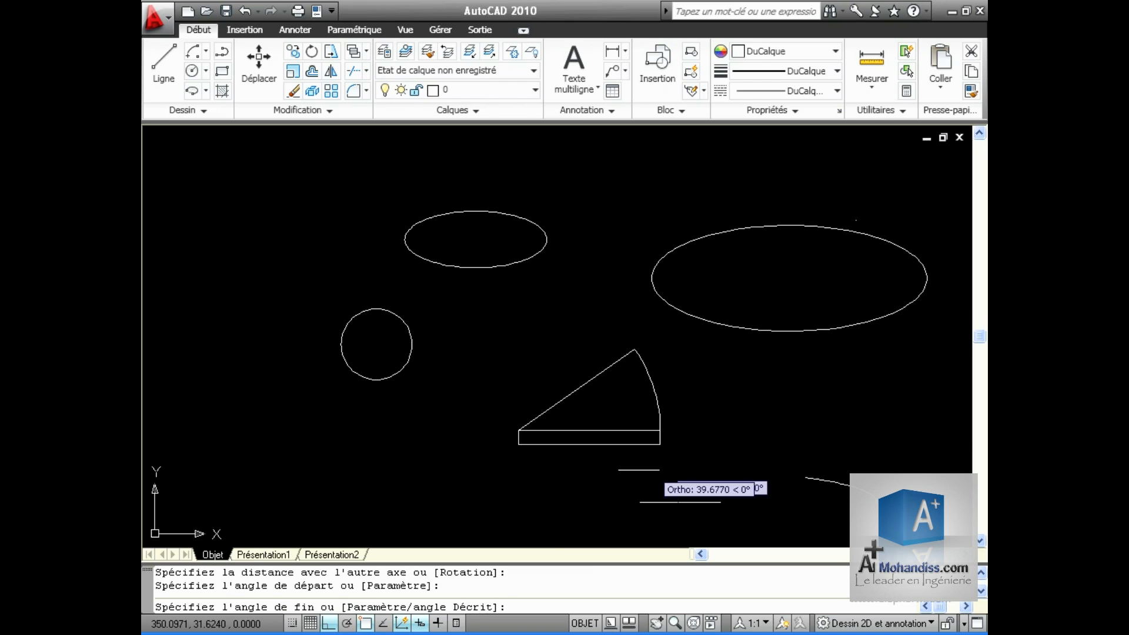
{"action": "left_click", "coordinate": [737, 473]}
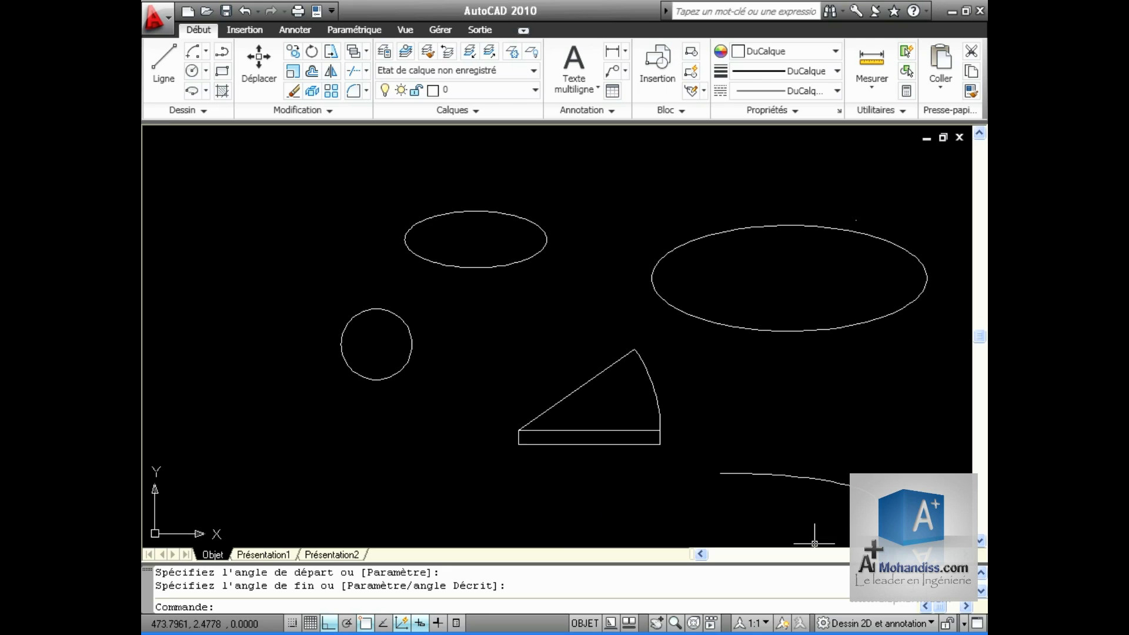
{"action": "middle_click_drag", "start_coordinate": [882, 541], "coordinate": [794, 403]}
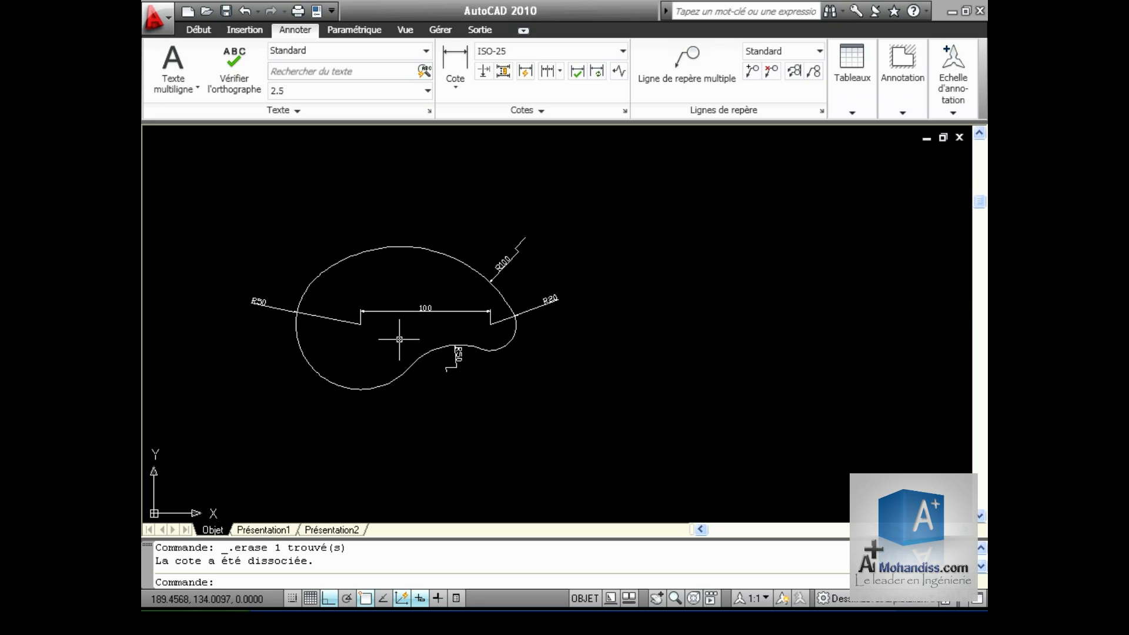
Examine the dimensioned curved profile, reading the centre distance and the radii of its four arcs
{"action": "scroll", "coordinate": [474, 391], "scroll_direction": "down", "scroll_amount": 1}
{"action": "scroll", "coordinate": [434, 382], "scroll_direction": "up", "scroll_amount": 4}
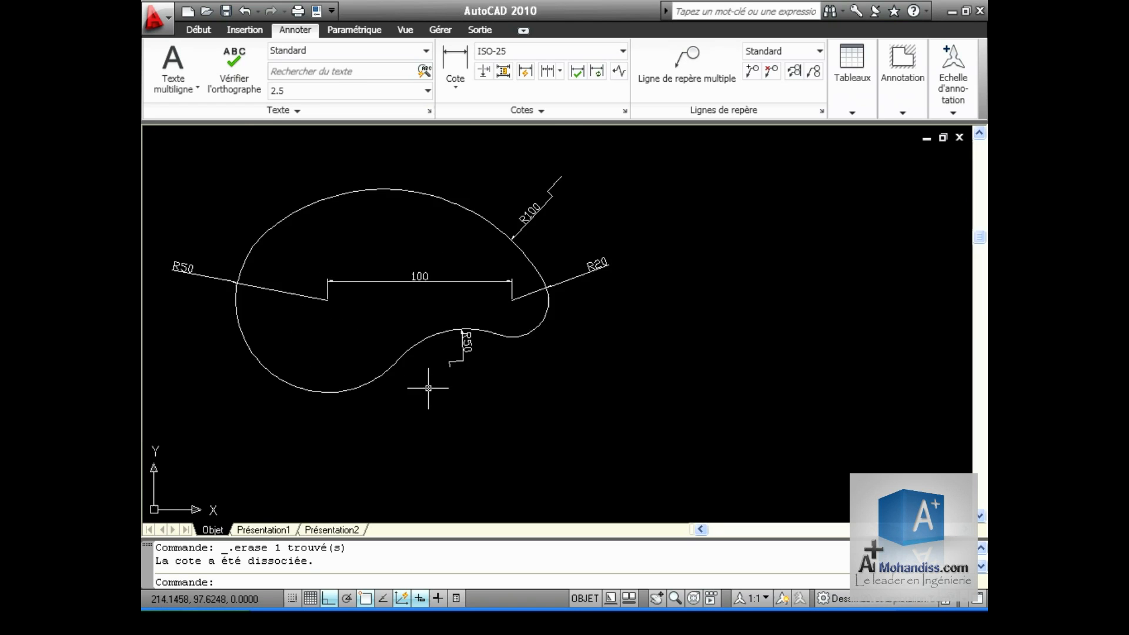
{"action": "mouse_move", "coordinate": [389, 353]}
{"action": "middle_mouse_down"}
{"action": "mouse_move", "coordinate": [588, 454]}
{"action": "mouse_move", "coordinate": [565, 438]}
{"action": "middle_mouse_up"}
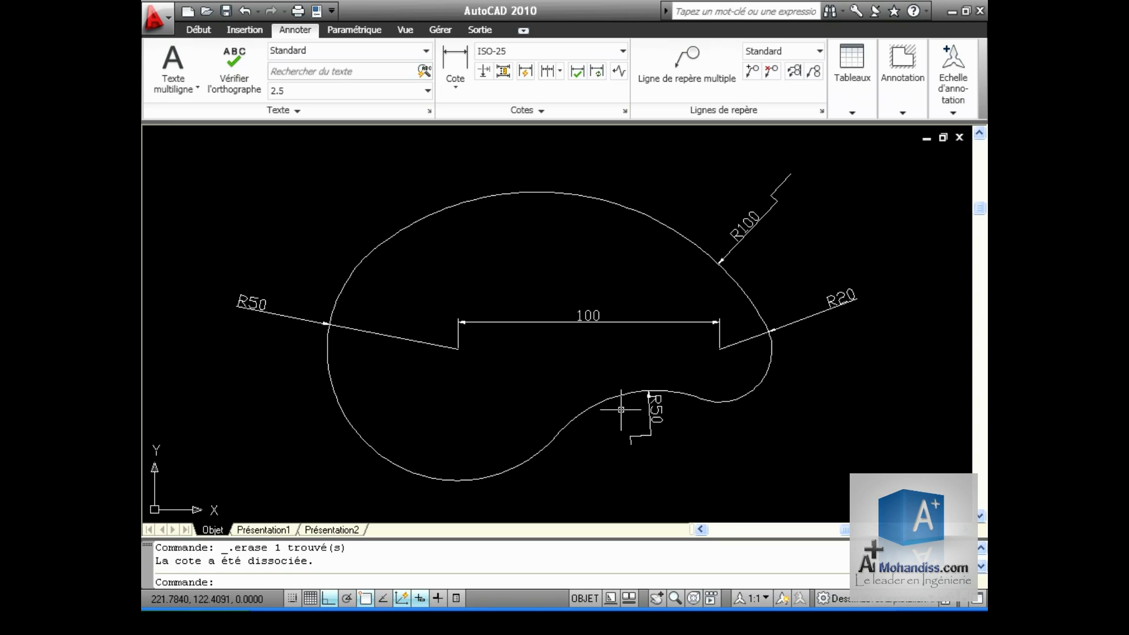
{"action": "scroll", "coordinate": [846, 481], "scroll_direction": "down", "scroll_amount": 1}
{"action": "middle_click_drag", "start_coordinate": [845, 480], "coordinate": [597, 353]}
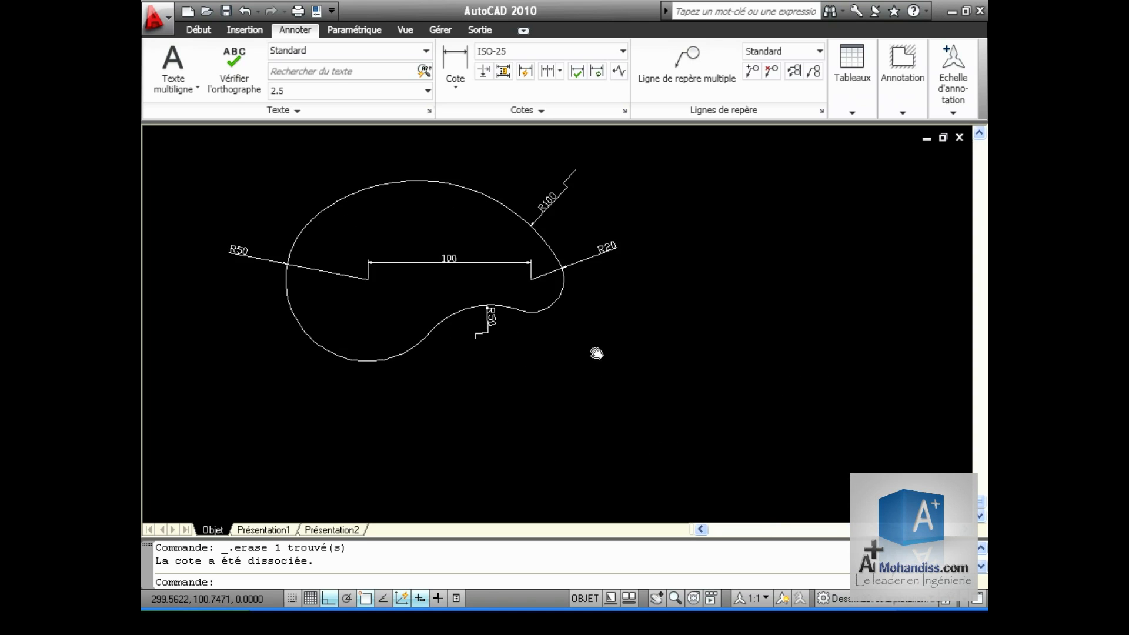
{"action": "mouse_move", "coordinate": [699, 371]}
{"action": "middle_mouse_down"}
{"action": "mouse_move", "coordinate": [597, 410]}
{"action": "mouse_move", "coordinate": [663, 413]}
{"action": "middle_mouse_up"}
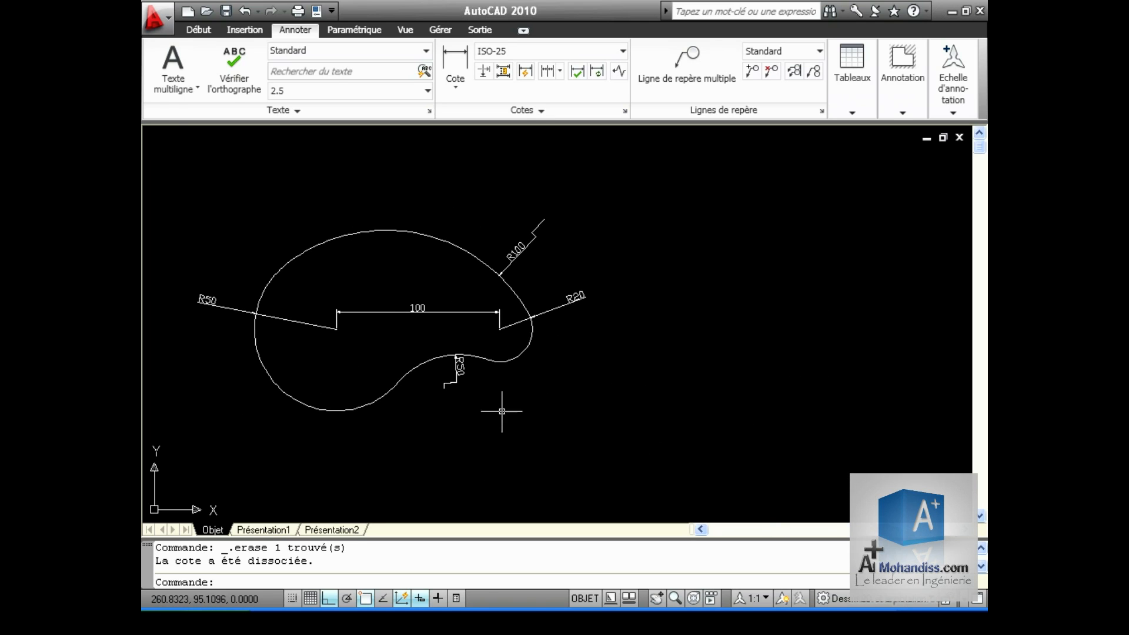
Draw a horizontal line 100 long in the empty area to the right of the dimensioned profile
{"action": "left_click", "coordinate": [200, 29]}
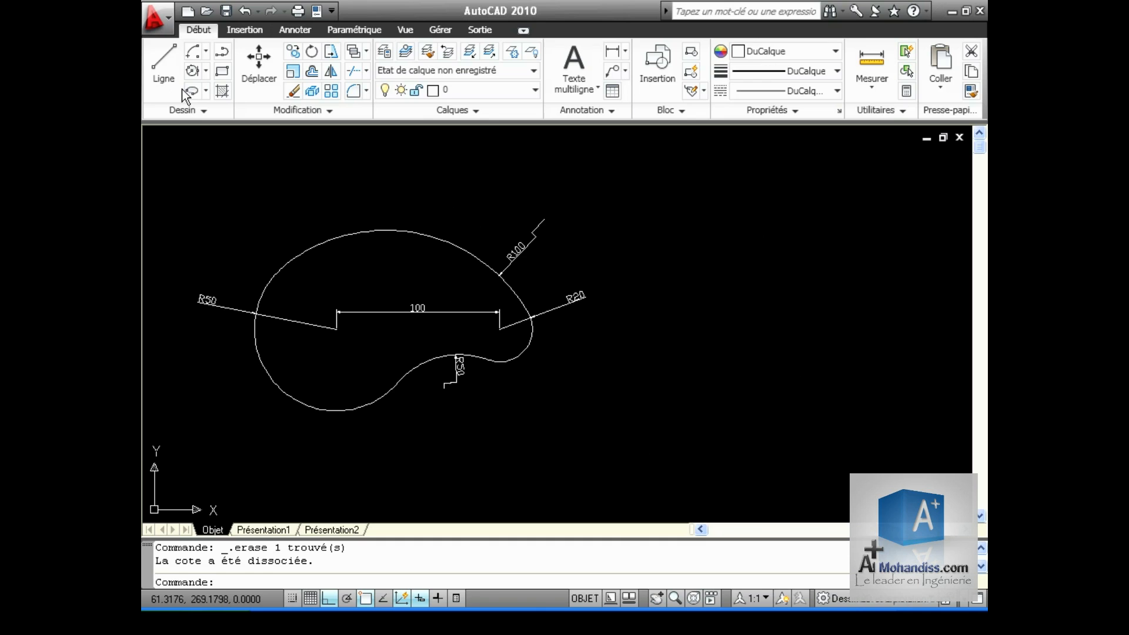
{"action": "left_click", "coordinate": [159, 56]}
{"action": "left_click", "coordinate": [655, 356]}
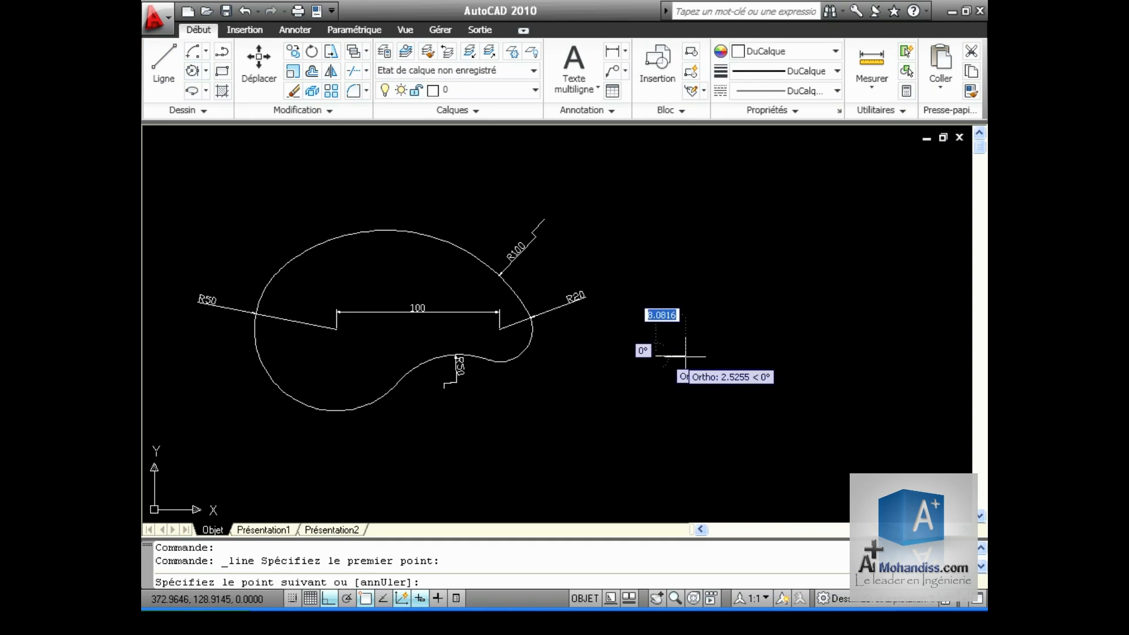
{"action": "type", "text": "100"}
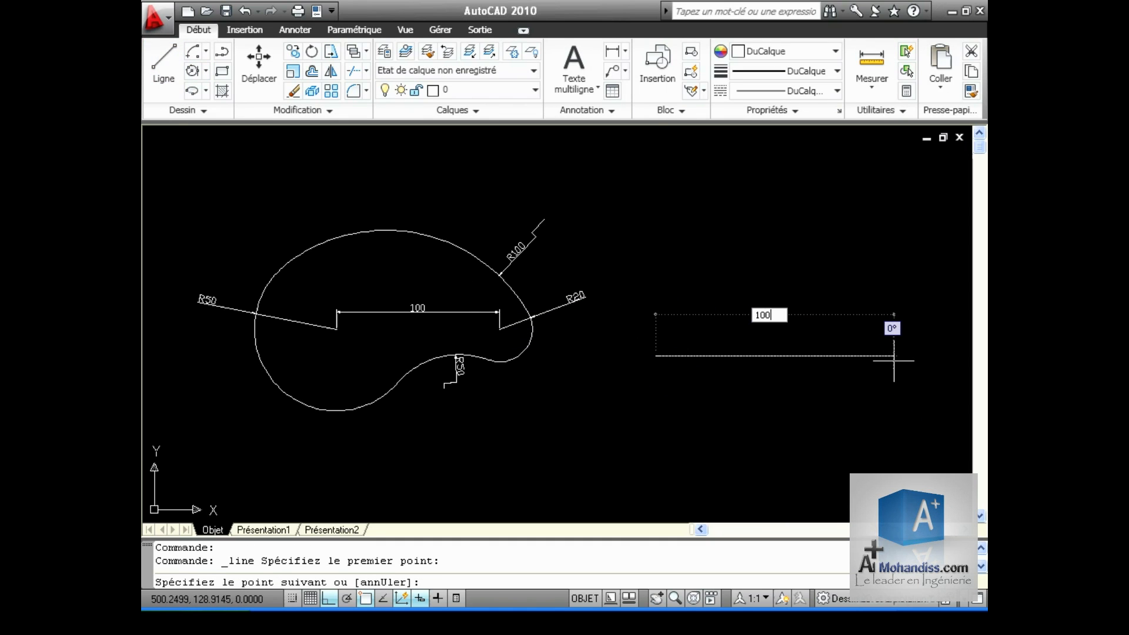
{"action": "key", "text": "Return"}
{"action": "key", "text": "Return"}
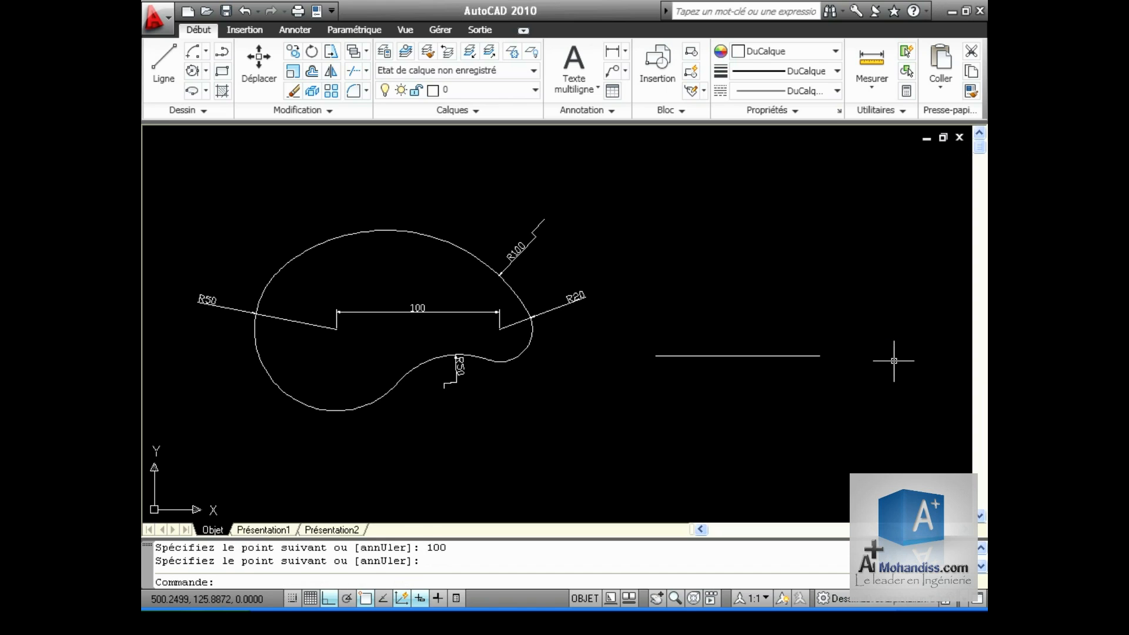
Draw a centre-radius circle of radius 50 centred on the left end of the new line
{"action": "left_click", "coordinate": [206, 70]}
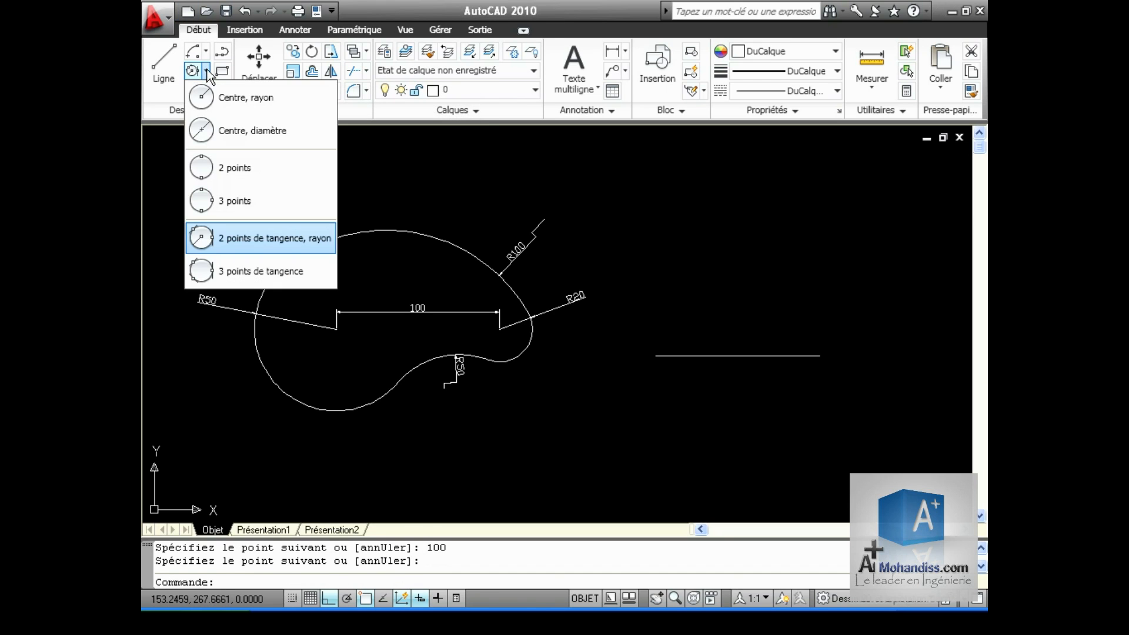
{"action": "left_click", "coordinate": [226, 99]}
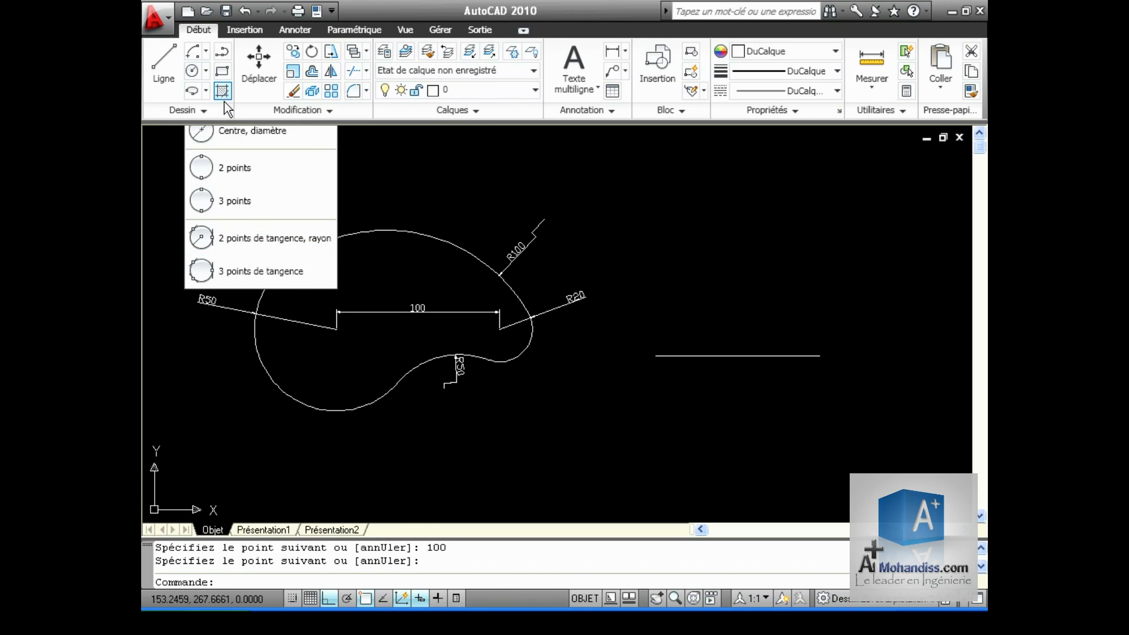
{"action": "left_click", "coordinate": [656, 355]}
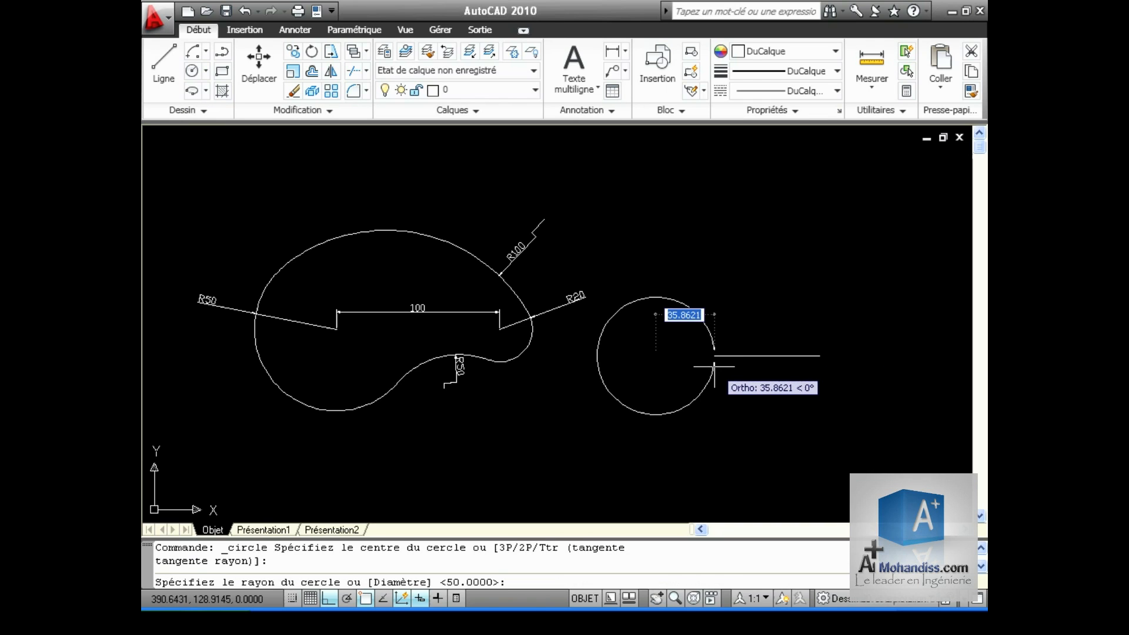
{"action": "type", "text": "50"}
{"action": "key", "text": "Return"}
Draw a circle of radius 20 centred on the right end of the line
{"action": "left_click", "coordinate": [191, 71]}
{"action": "left_click", "coordinate": [819, 356]}
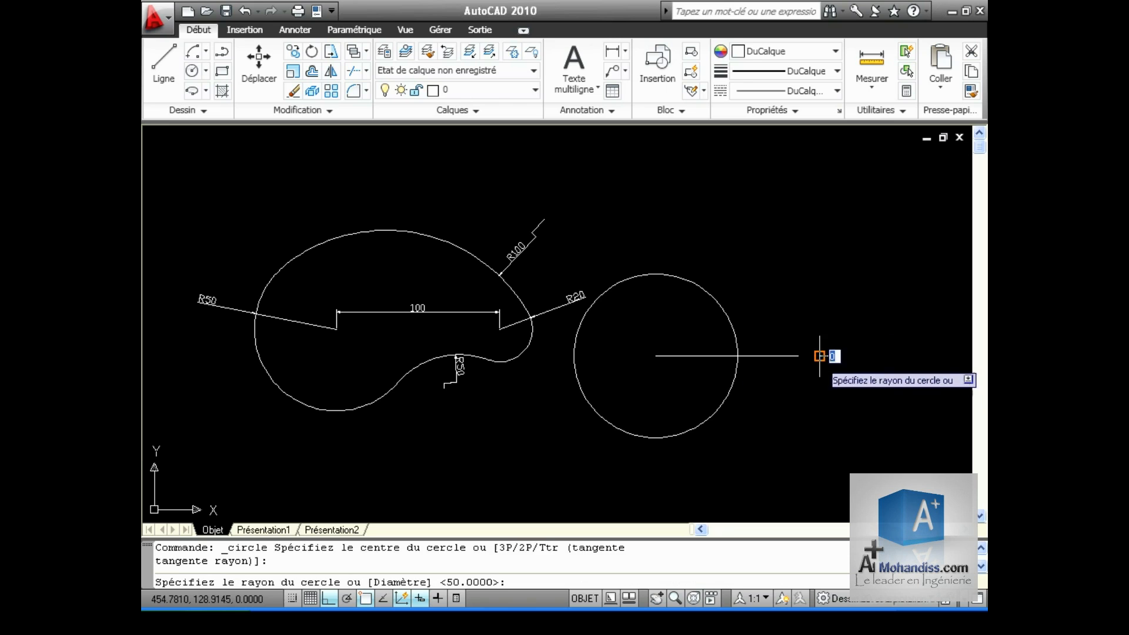
{"action": "type", "text": "20"}
{"action": "key", "text": "Return"}
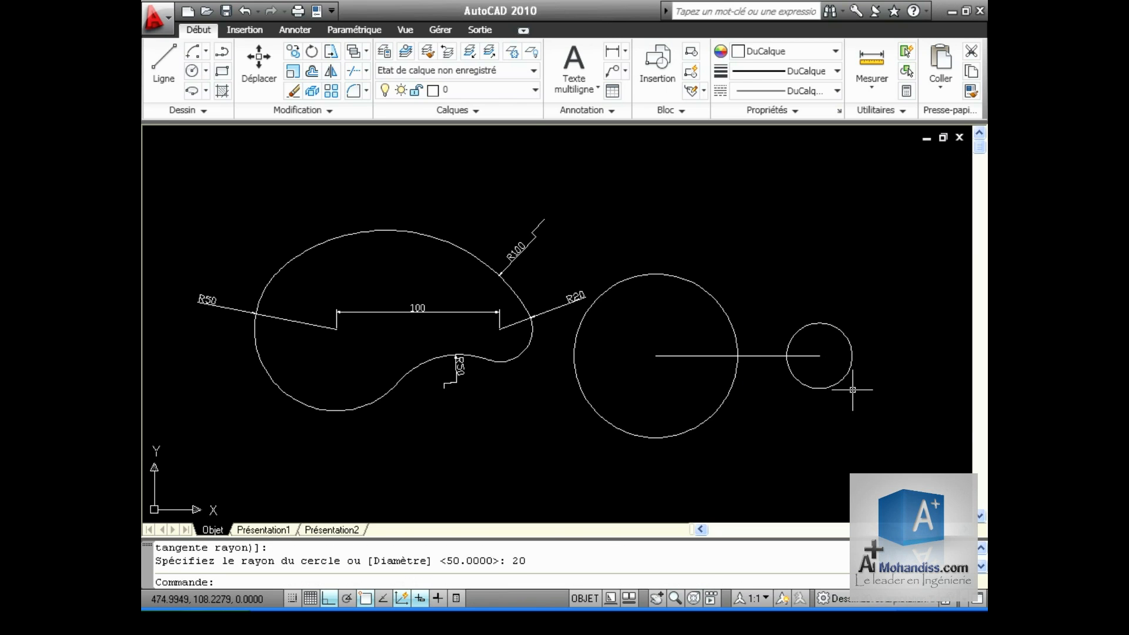
Draw a tangent-tangent-radius circle of radius 100 enclosing both circles, touching the small one's upper right and the large one's upper left
{"action": "scroll", "coordinate": [557, 404], "scroll_direction": "up", "scroll_amount": 9}
{"action": "middle_click_drag", "start_coordinate": [848, 353], "coordinate": [633, 461]}
{"action": "scroll", "coordinate": [747, 465], "scroll_direction": "down", "scroll_amount": 8}
{"action": "mouse_move", "coordinate": [808, 465]}
{"action": "middle_mouse_down"}
{"action": "mouse_move", "coordinate": [697, 424]}
{"action": "mouse_move", "coordinate": [739, 413]}
{"action": "middle_mouse_up"}
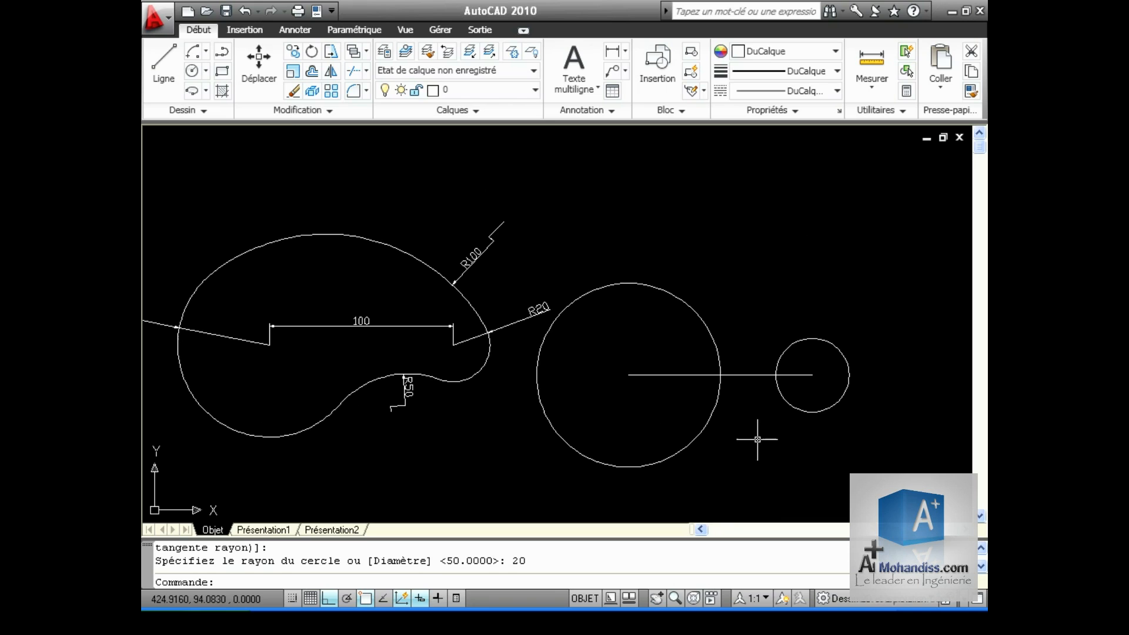
{"action": "left_click", "coordinate": [206, 72]}
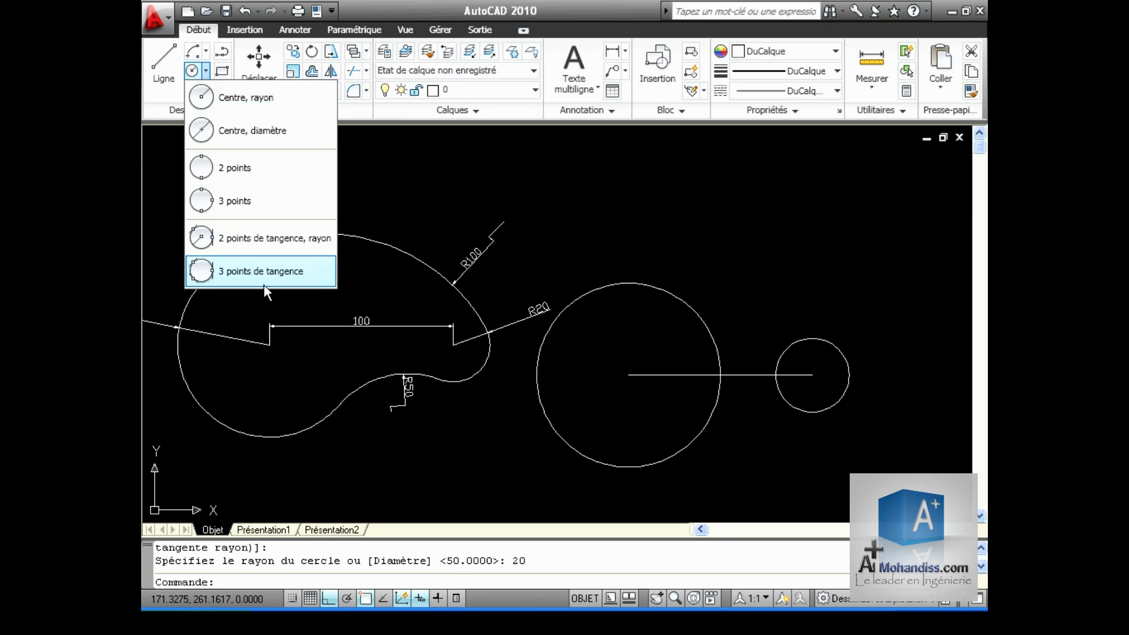
{"action": "left_click", "coordinate": [256, 239]}
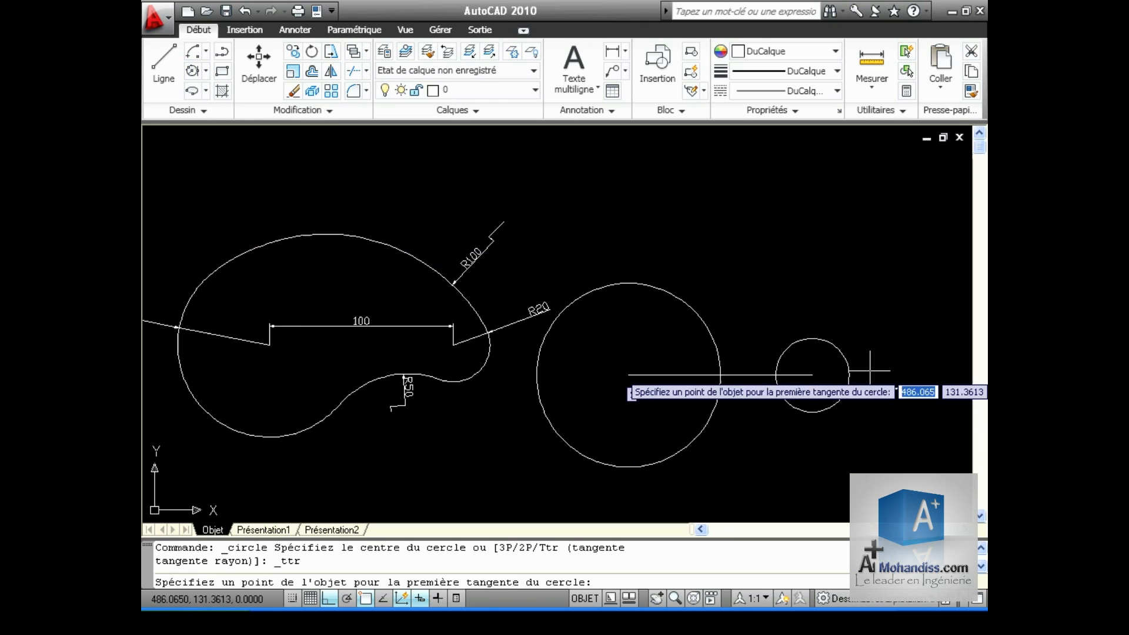
{"action": "left_click", "coordinate": [843, 351]}
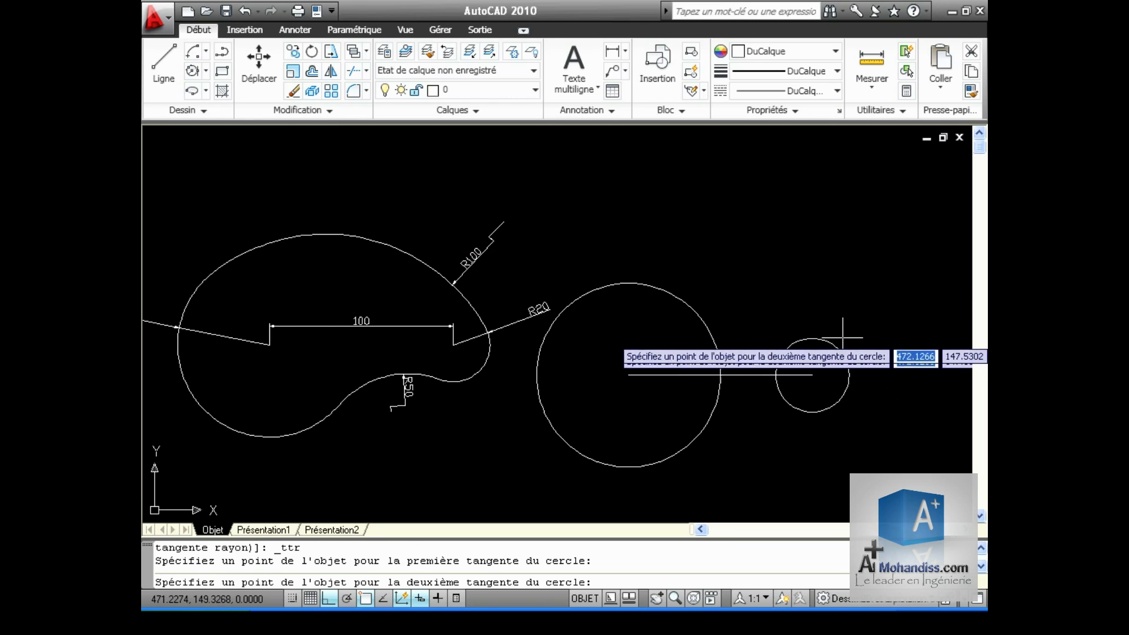
{"action": "left_click", "coordinate": [547, 331]}
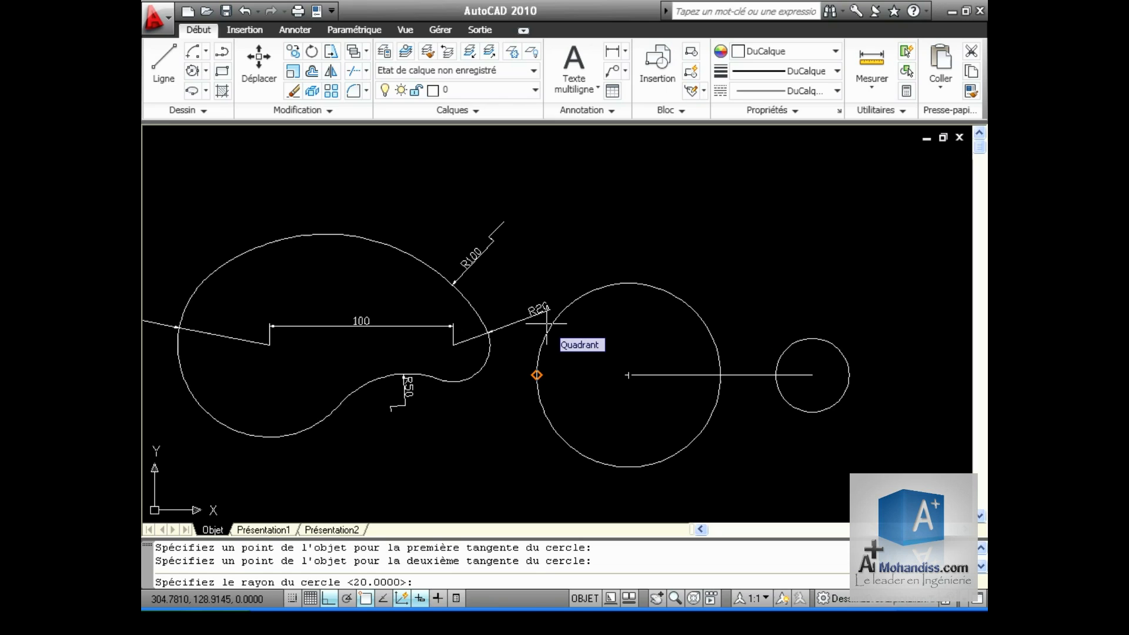
{"action": "type", "text": "100"}
{"action": "key", "text": "Return"}
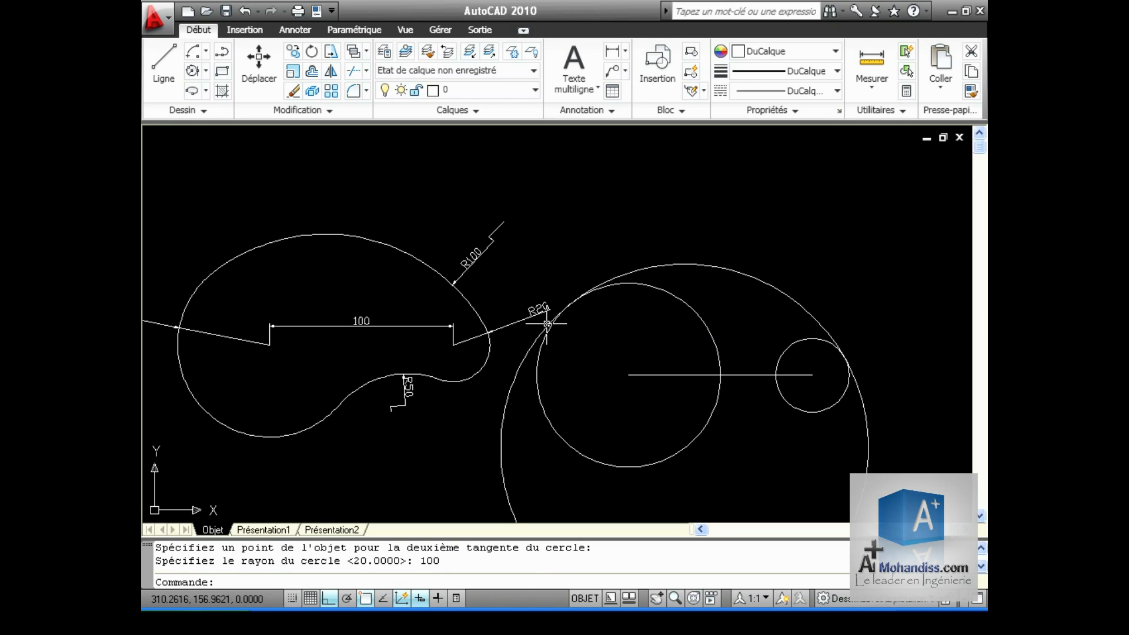
Draw a tangent-tangent-radius circle of radius 50 below the line, touching the facing lower sides of the small and large circles
{"action": "left_click", "coordinate": [200, 74]}
{"action": "left_click", "coordinate": [782, 391]}
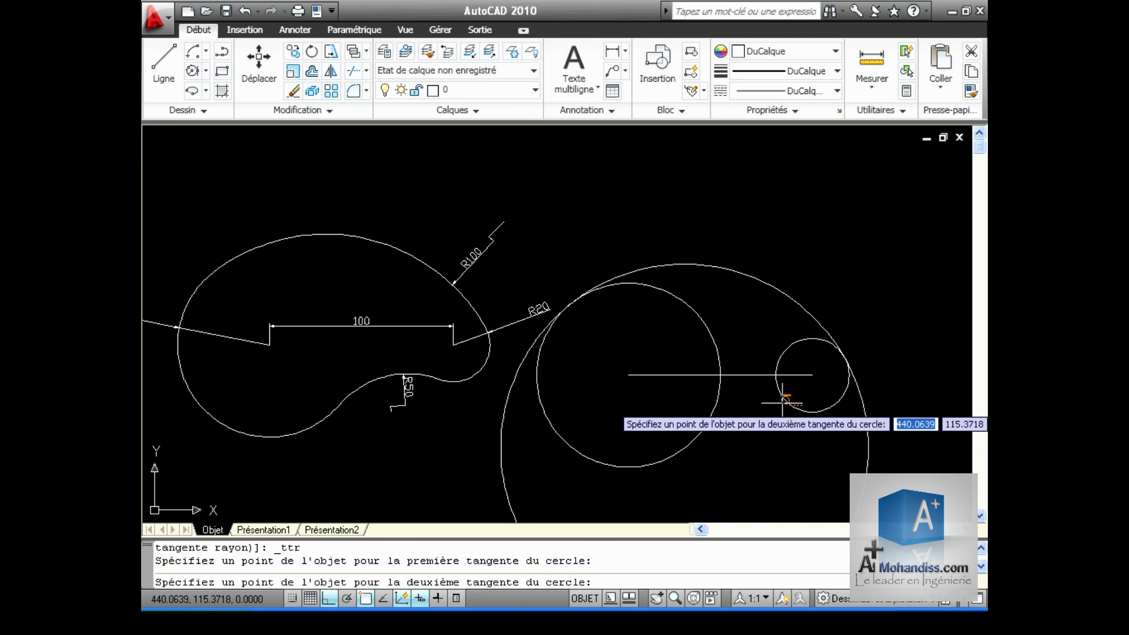
{"action": "left_click", "coordinate": [702, 425]}
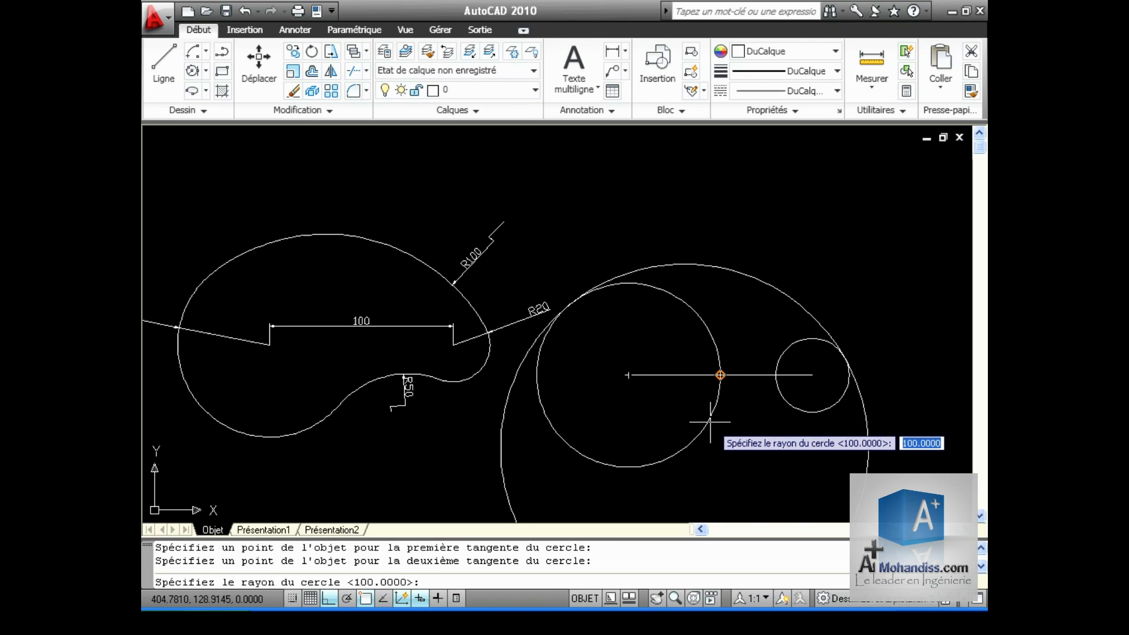
{"action": "type", "text": "50"}
{"action": "key", "text": "Return"}
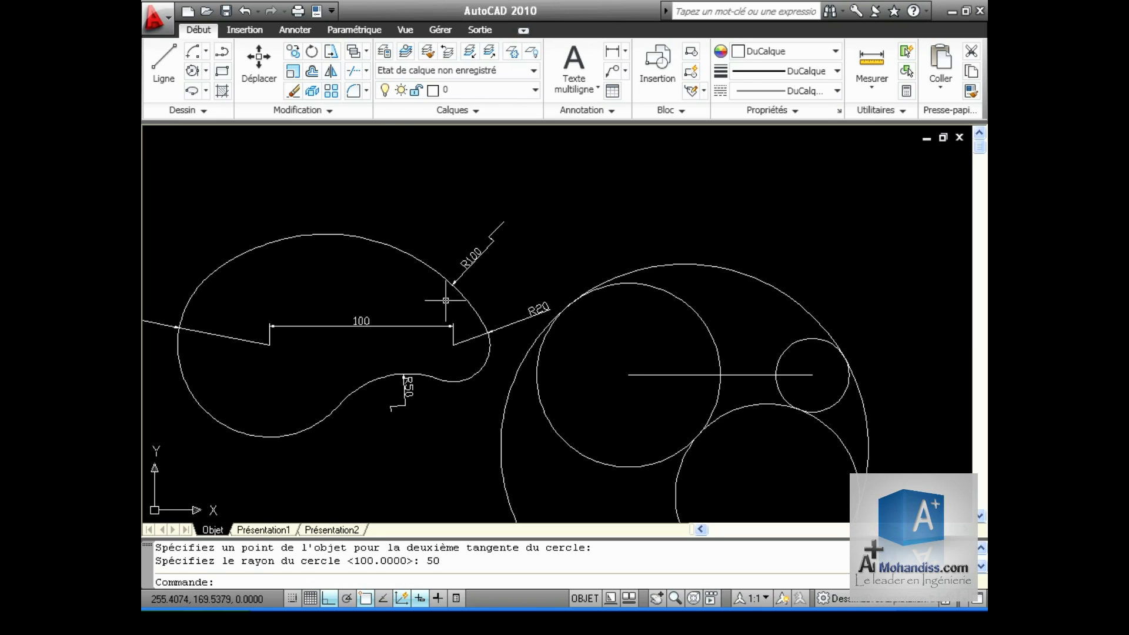
Trim the inner portions of the two circles centred on the line's ends, using the two tangent circles as cutting edges
{"action": "left_click", "coordinate": [352, 70]}
{"action": "left_click", "coordinate": [810, 328]}
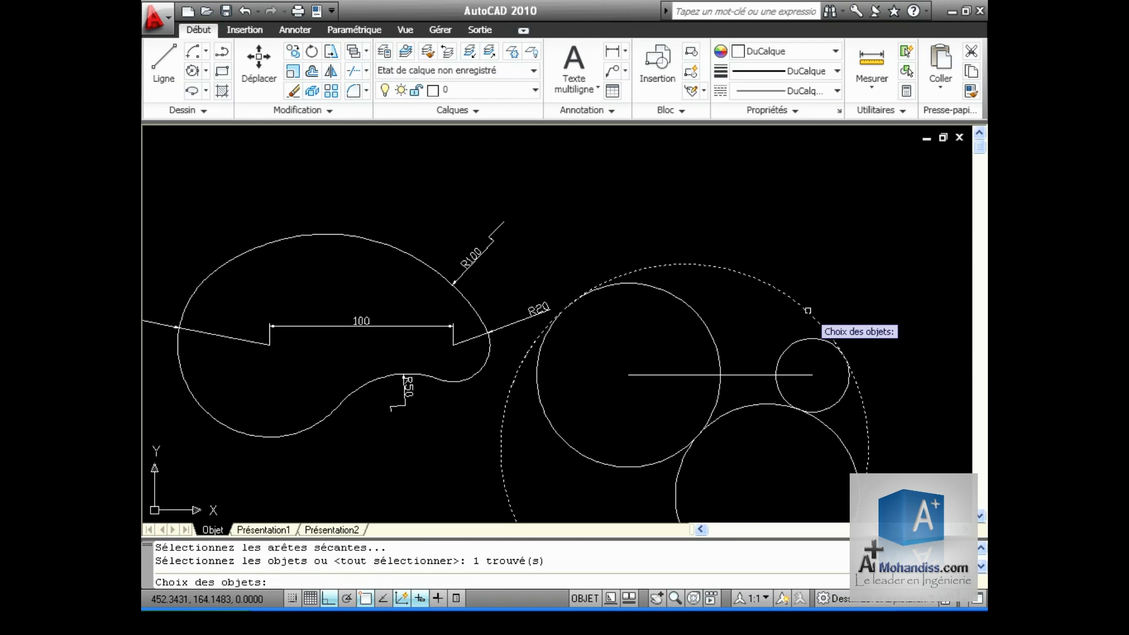
{"action": "left_click", "coordinate": [750, 402]}
{"action": "left_click", "coordinate": [742, 417]}
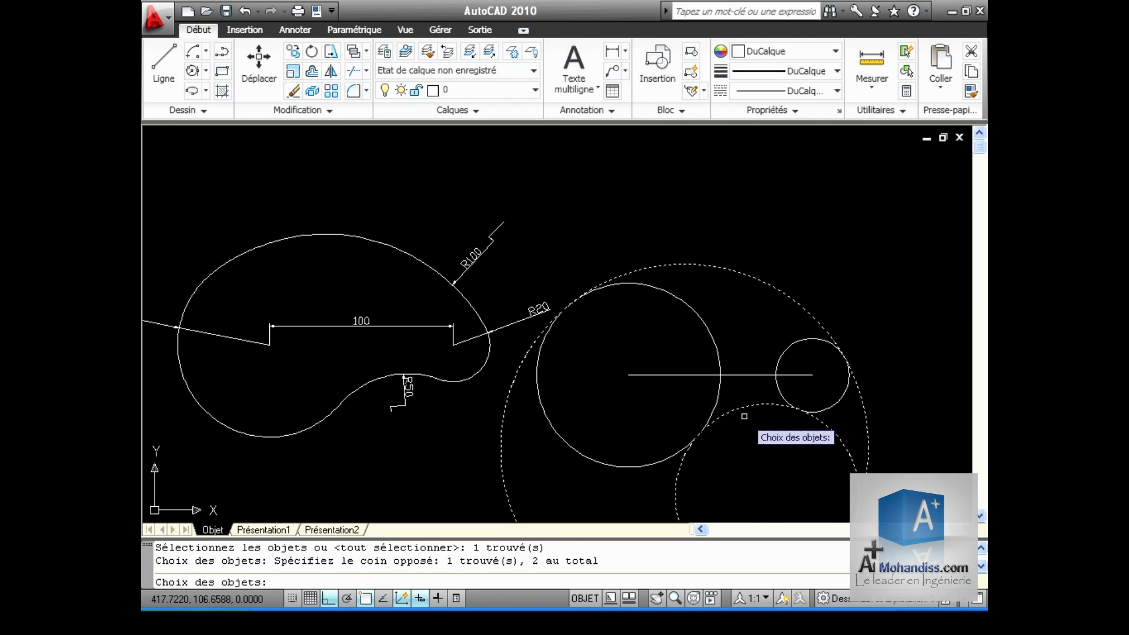
{"action": "key", "text": "Return"}
{"action": "left_click", "coordinate": [791, 404]}
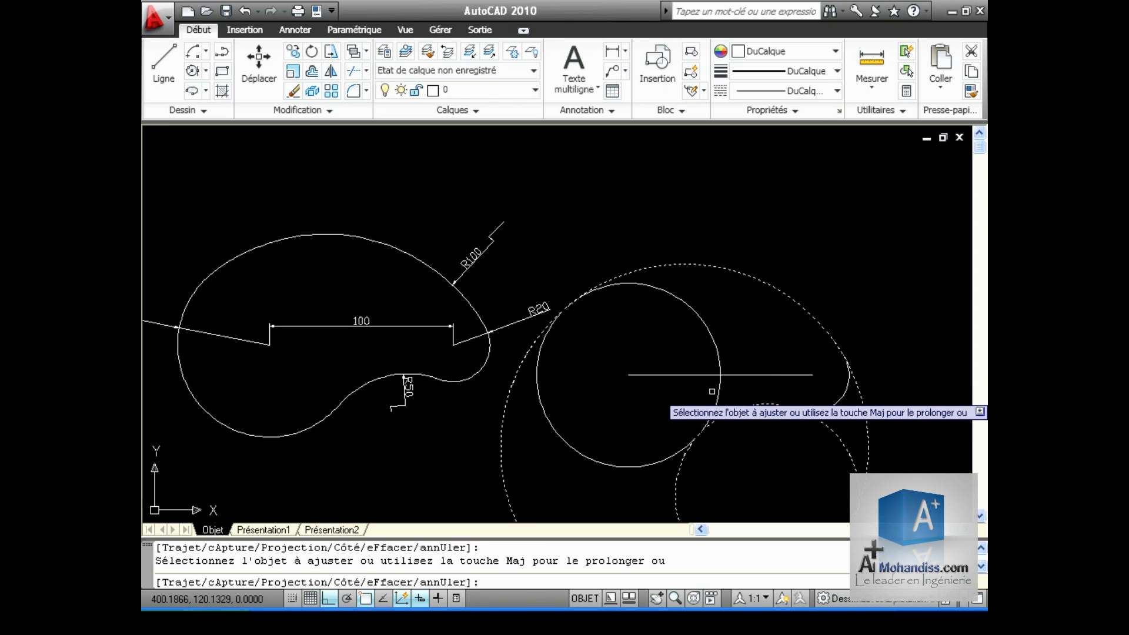
{"action": "left_click", "coordinate": [713, 411]}
{"action": "key", "text": "Return"}
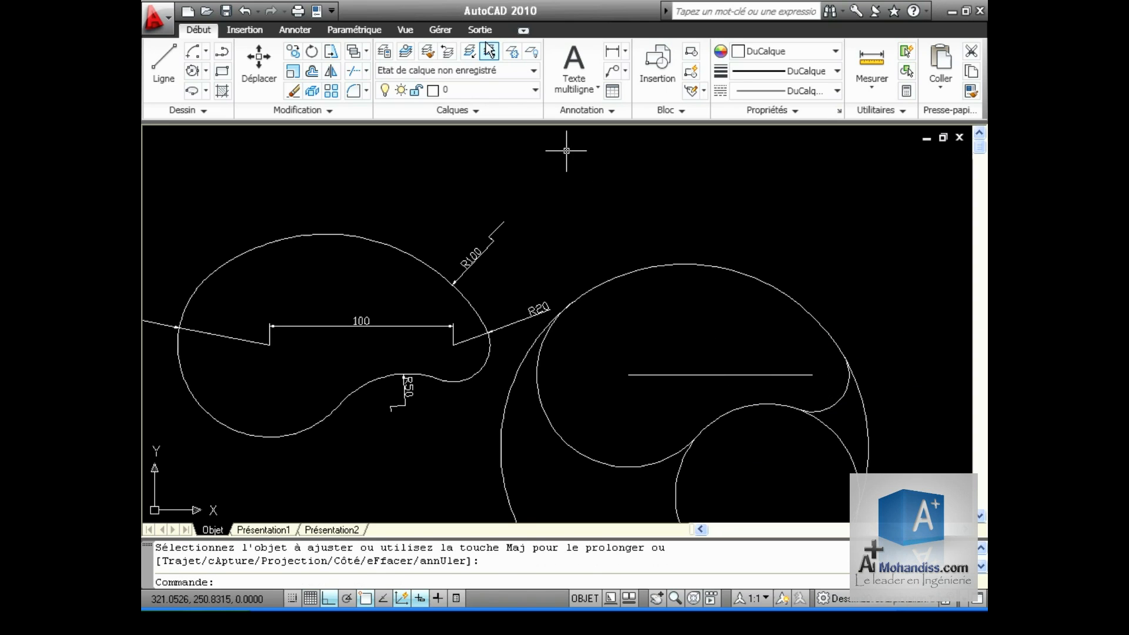
Trim the lower portions of the two tangent circles, using the two remaining end arcs as cutting edges, to close the profile
{"action": "key", "text": "Return"}
{"action": "left_click", "coordinate": [839, 402]}
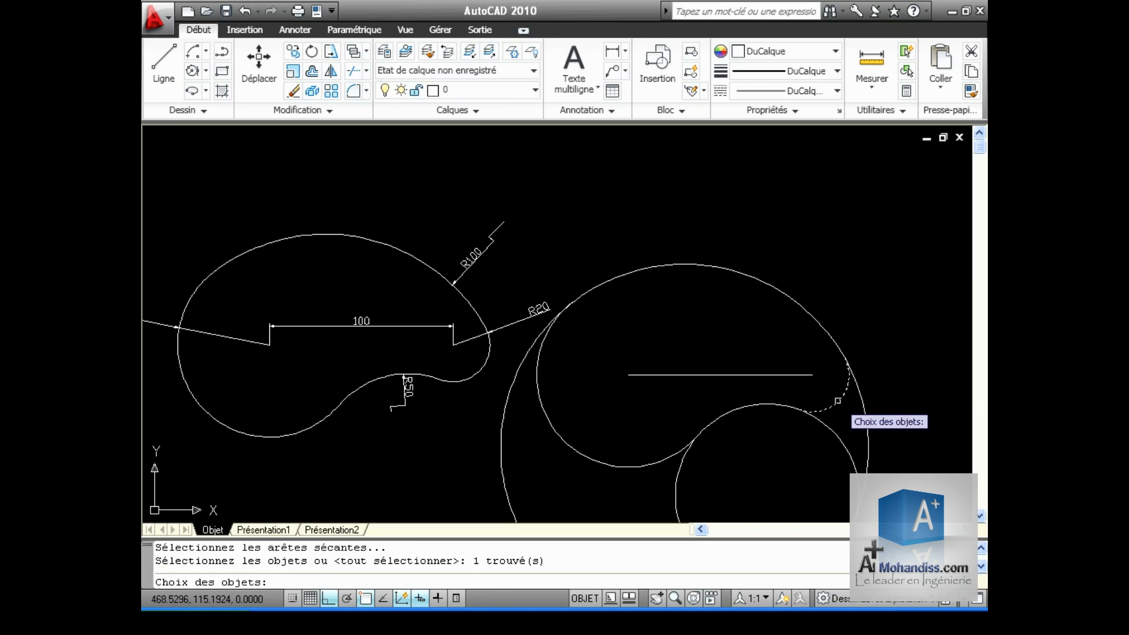
{"action": "left_click", "coordinate": [612, 466]}
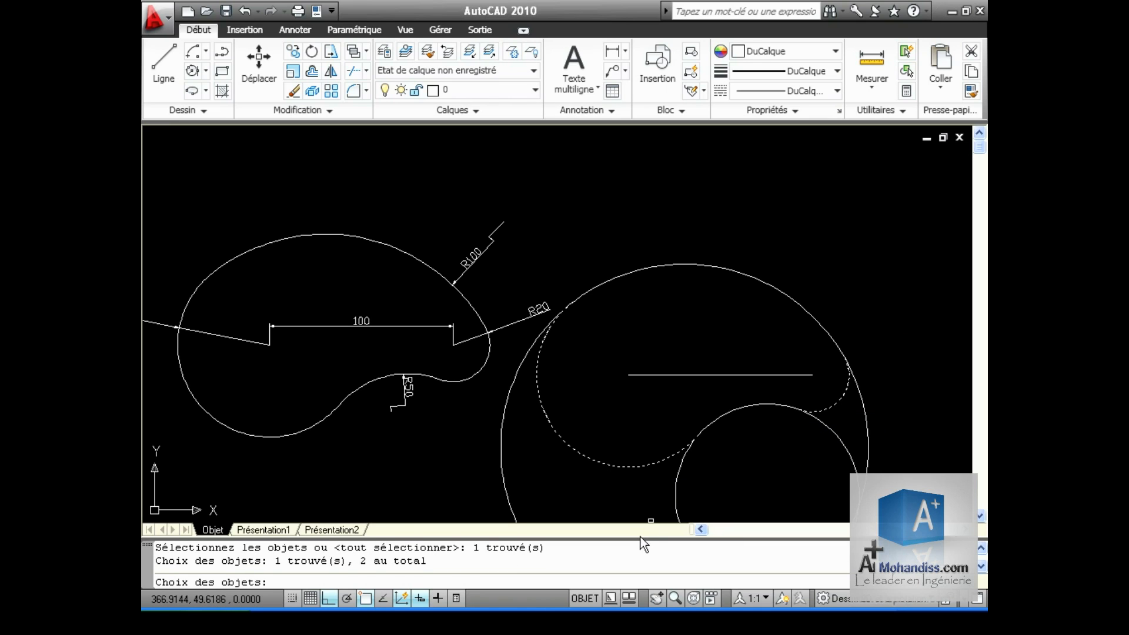
{"action": "key", "text": "Return"}
{"action": "left_click", "coordinate": [842, 438]}
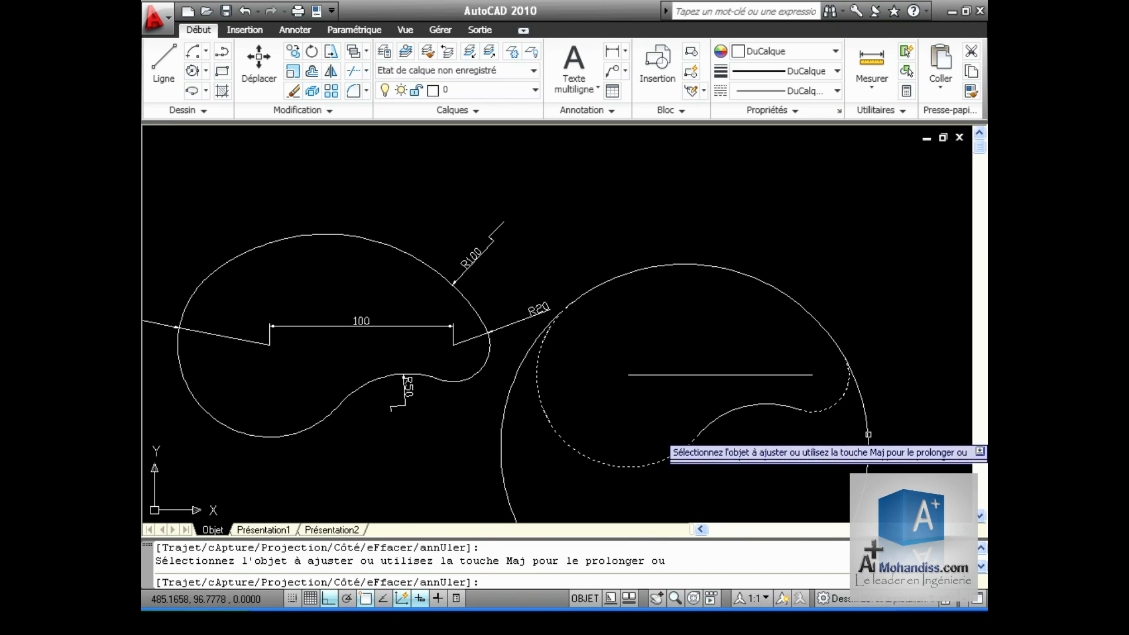
{"action": "left_click", "coordinate": [869, 435]}
{"action": "key", "text": "Return"}
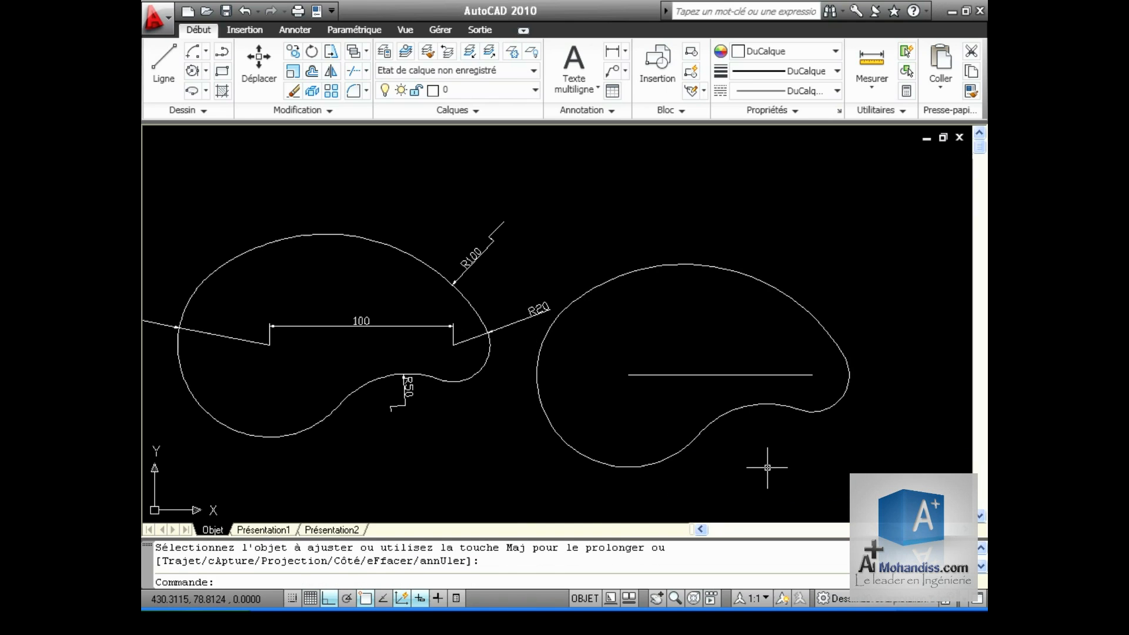
{"action": "middle_click_drag", "start_coordinate": [767, 468], "coordinate": [830, 452]}
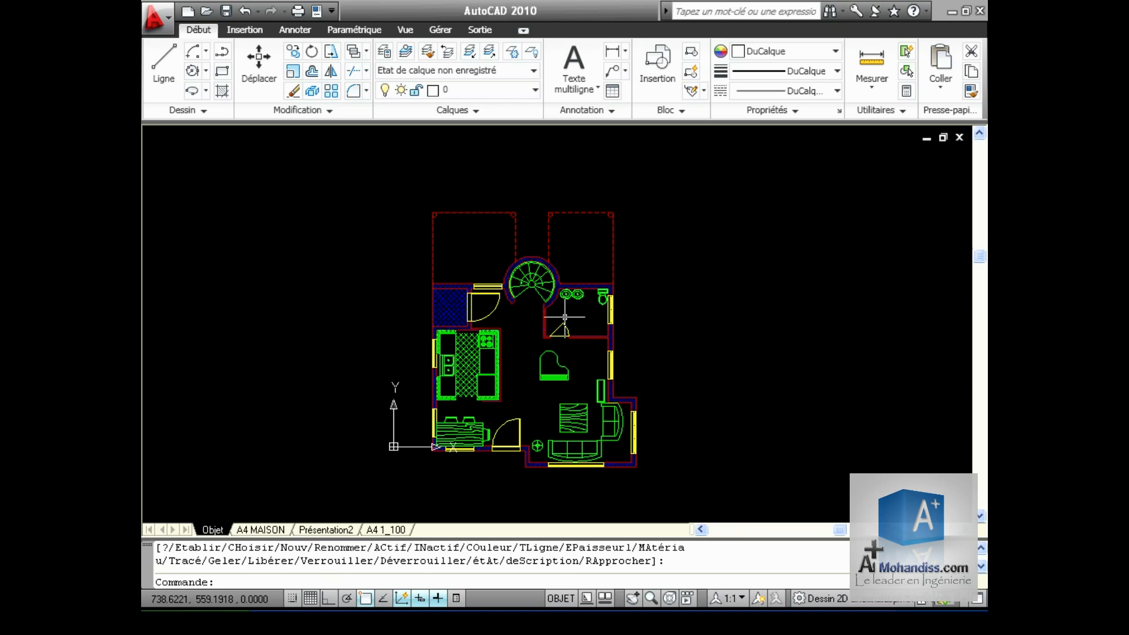
Draw a freehand revision cloud with the 15-unit arc length around the hatched room and adjacent door in the plan's upper left
{"action": "left_click", "coordinate": [203, 111]}
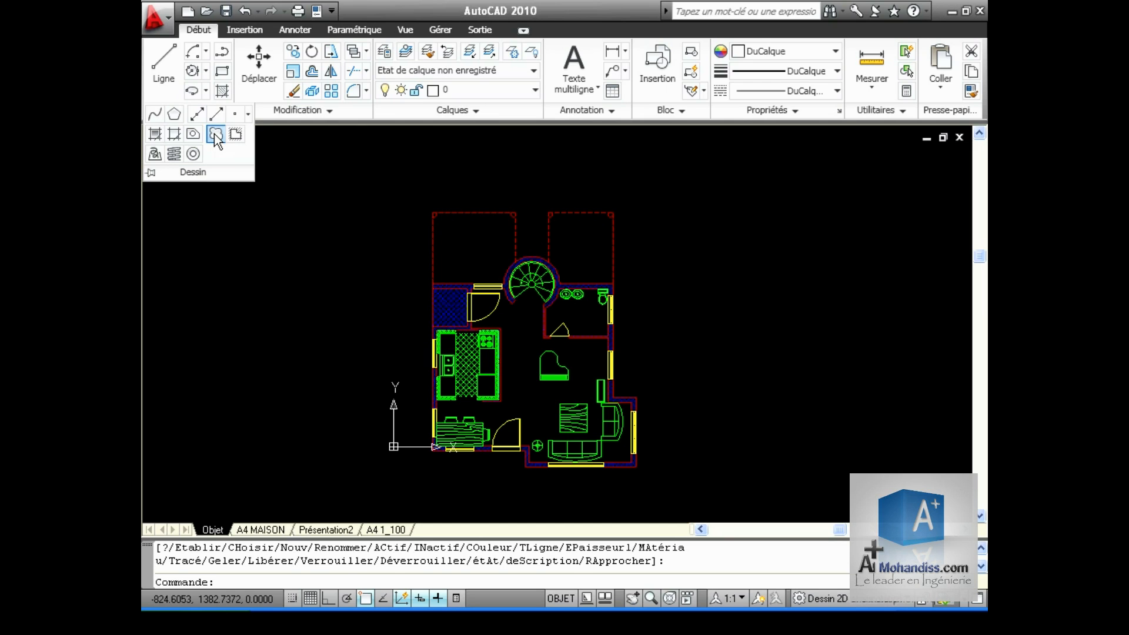
{"action": "left_click", "coordinate": [216, 134]}
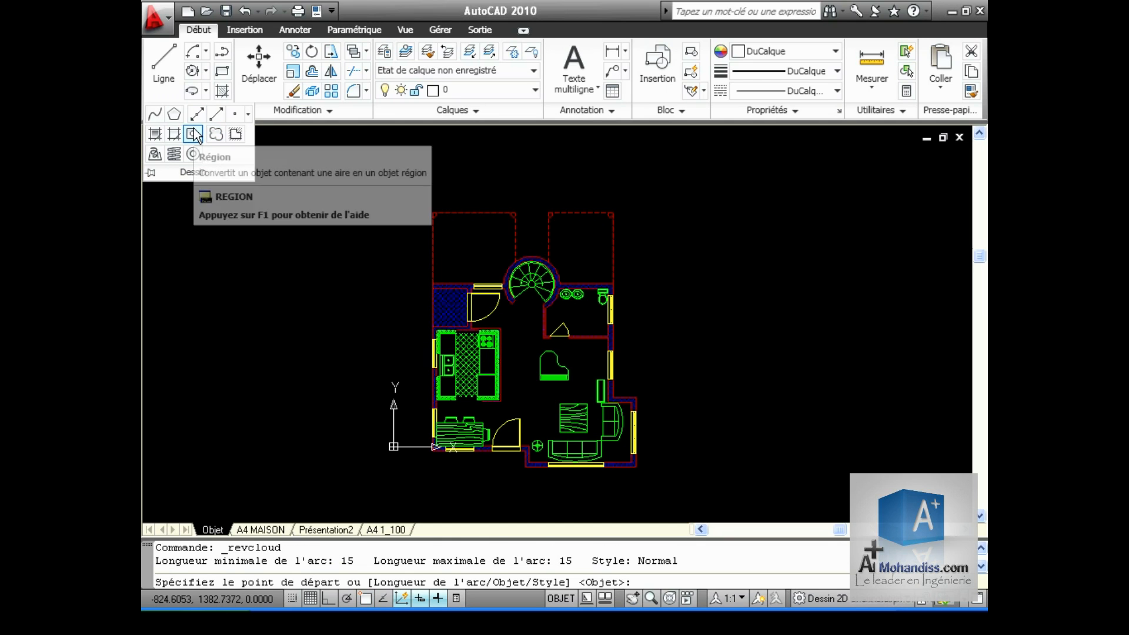
{"action": "left_click", "coordinate": [194, 135]}
{"action": "left_click", "coordinate": [215, 135]}
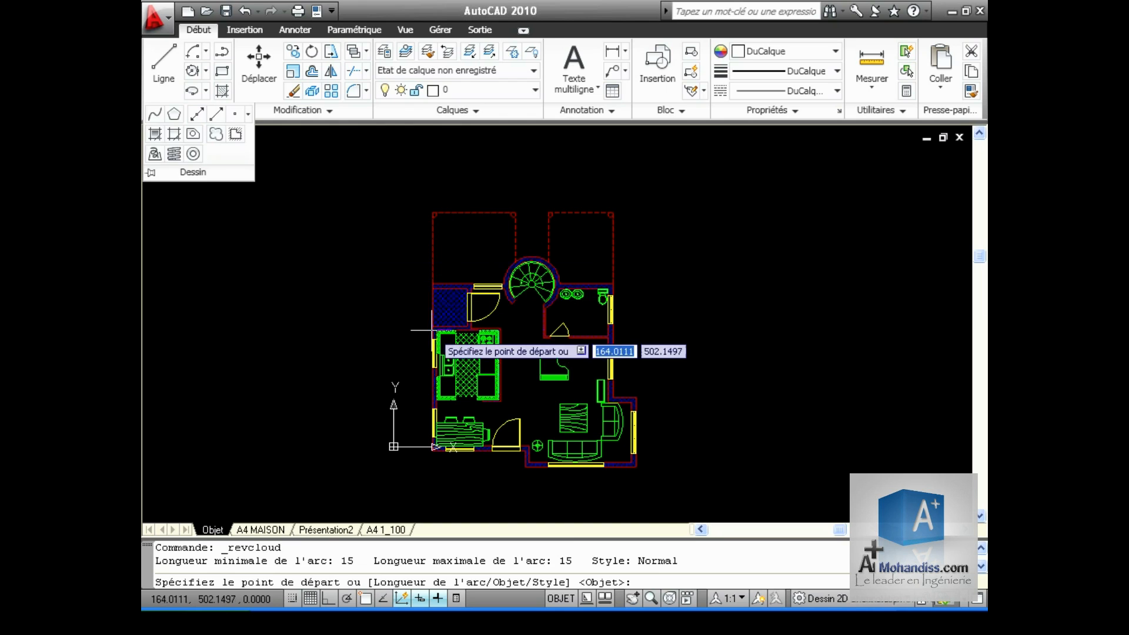
{"action": "left_click", "coordinate": [384, 268]}
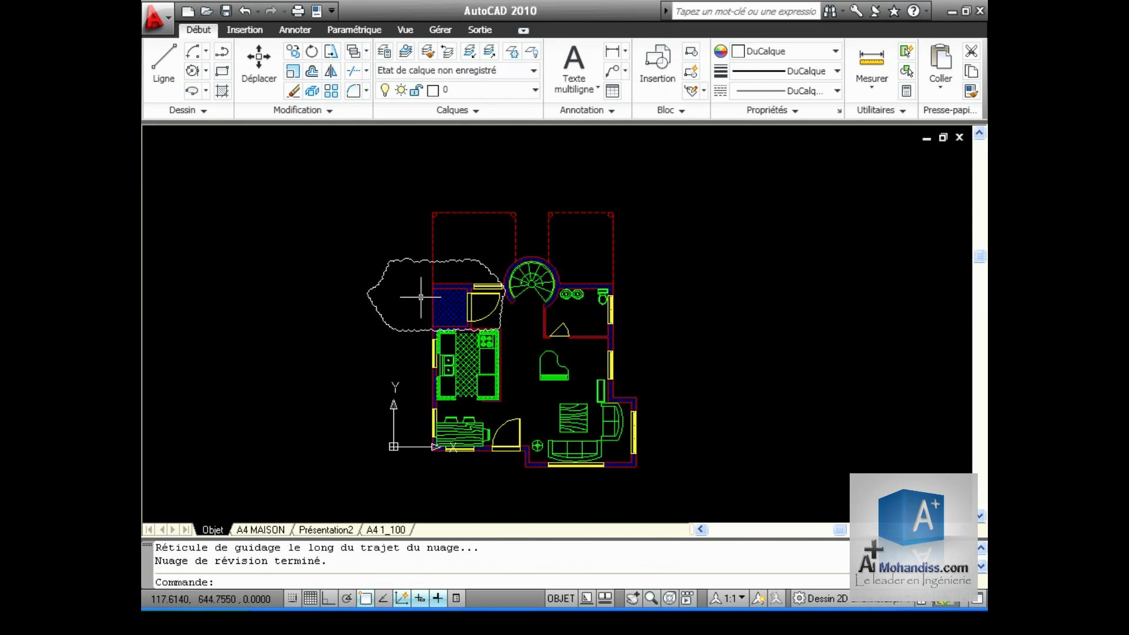
{"action": "scroll", "coordinate": [442, 324], "scroll_direction": "up", "scroll_amount": 5}
{"action": "scroll", "coordinate": [634, 362], "scroll_direction": "down", "scroll_amount": 3}
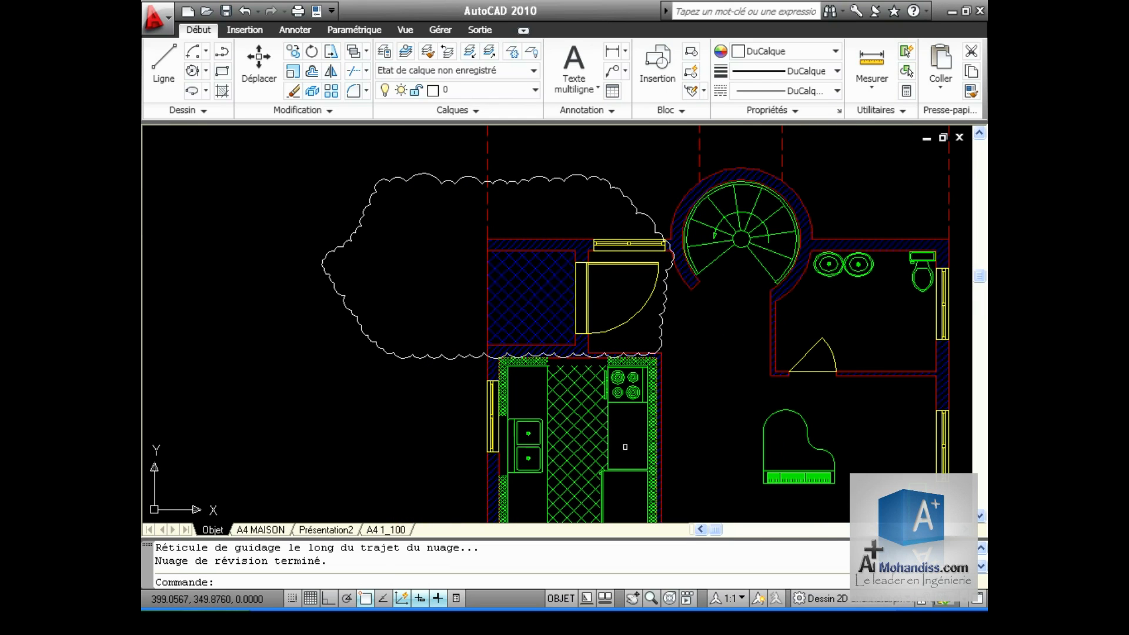
Erase the revision cloud around the hatched room
{"action": "left_click", "coordinate": [389, 257]}
{"action": "left_click", "coordinate": [319, 201]}
{"action": "key", "text": "Delete"}
Draw a revision cloud around the hatched room and adjacent door with minimum arc length 35 and maximum arc length 50
{"action": "left_click", "coordinate": [204, 111]}
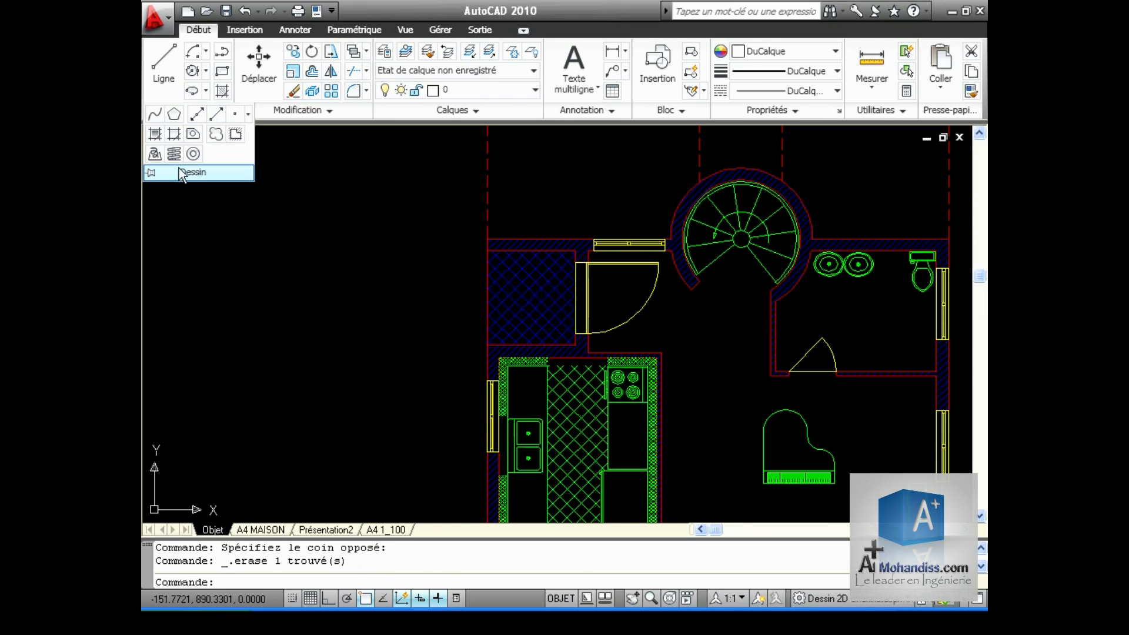
{"action": "left_click", "coordinate": [217, 135]}
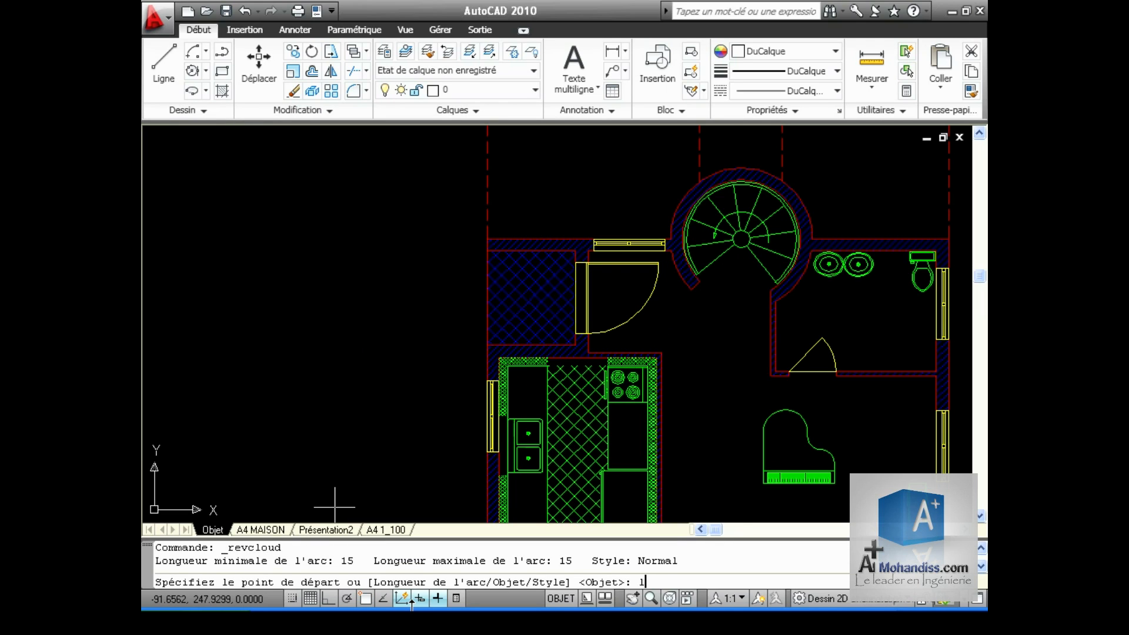
{"action": "key", "text": "Return"}
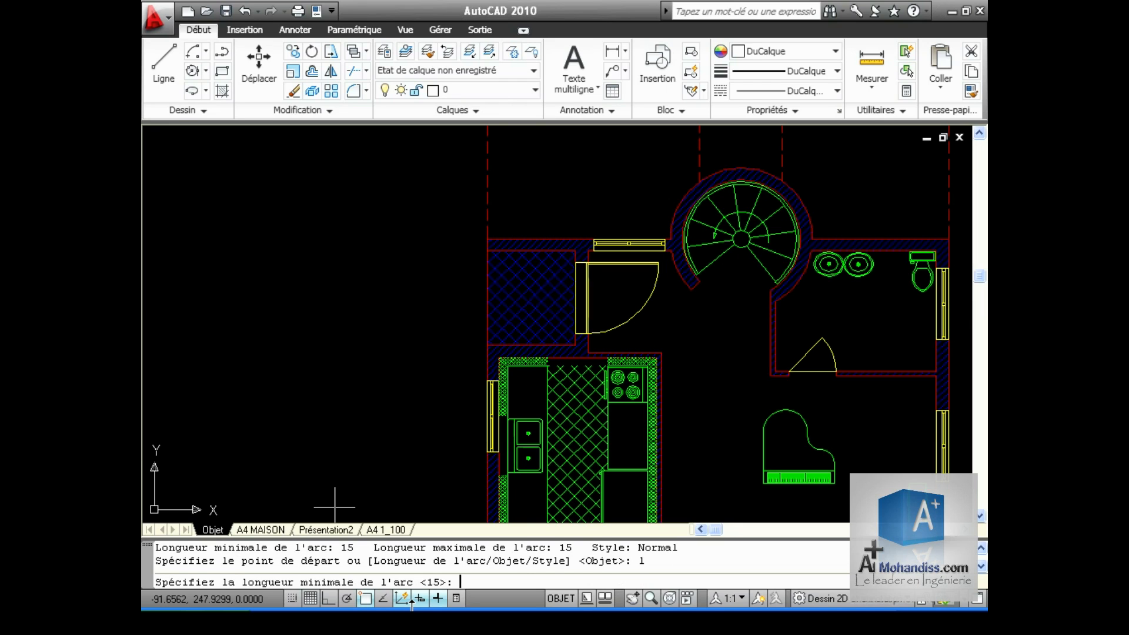
{"action": "type", "text": "35"}
{"action": "key", "text": "Return"}
{"action": "type", "text": "50"}
{"action": "key", "text": "Return"}
{"action": "left_click", "coordinate": [405, 319]}
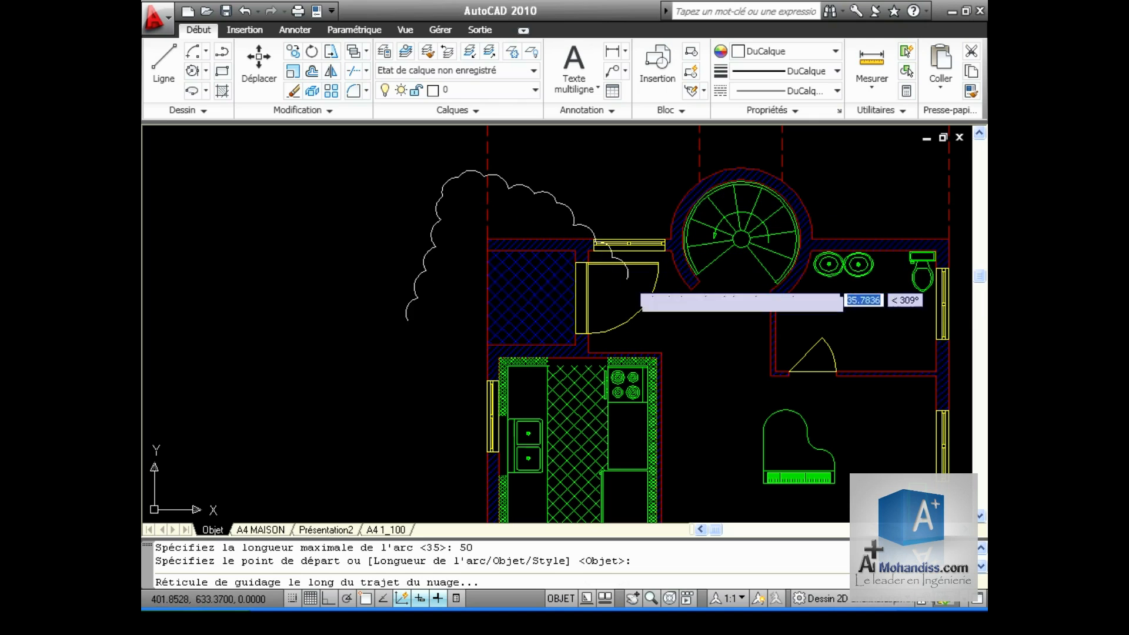
{"action": "mouse_move", "coordinate": [408, 320]}
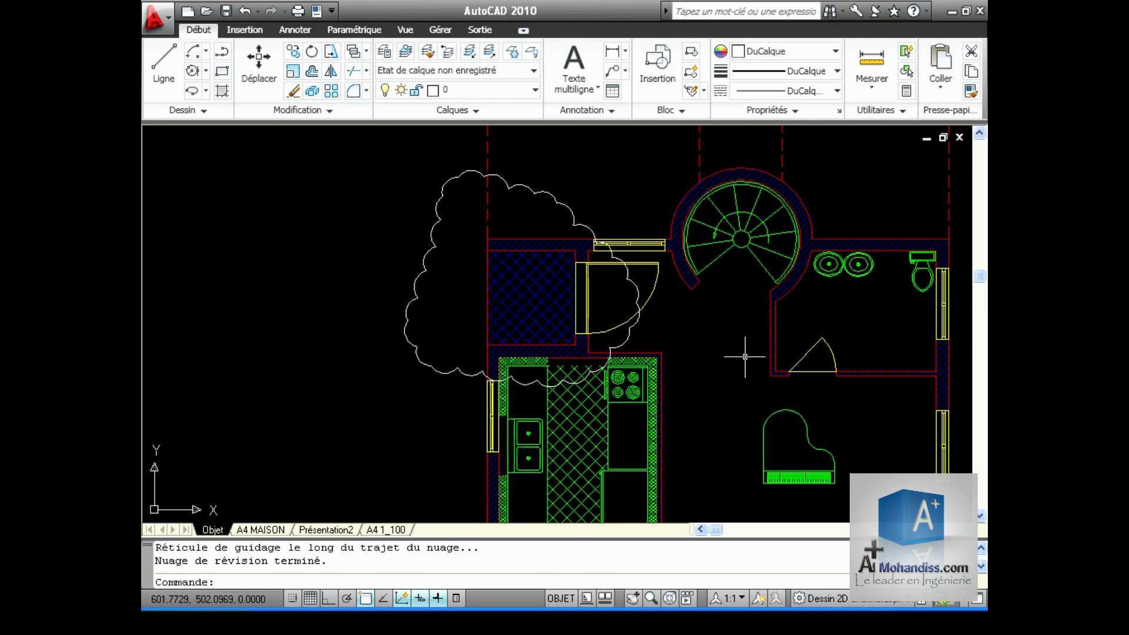
{"action": "scroll", "coordinate": [718, 365], "scroll_direction": "down", "scroll_amount": 5}
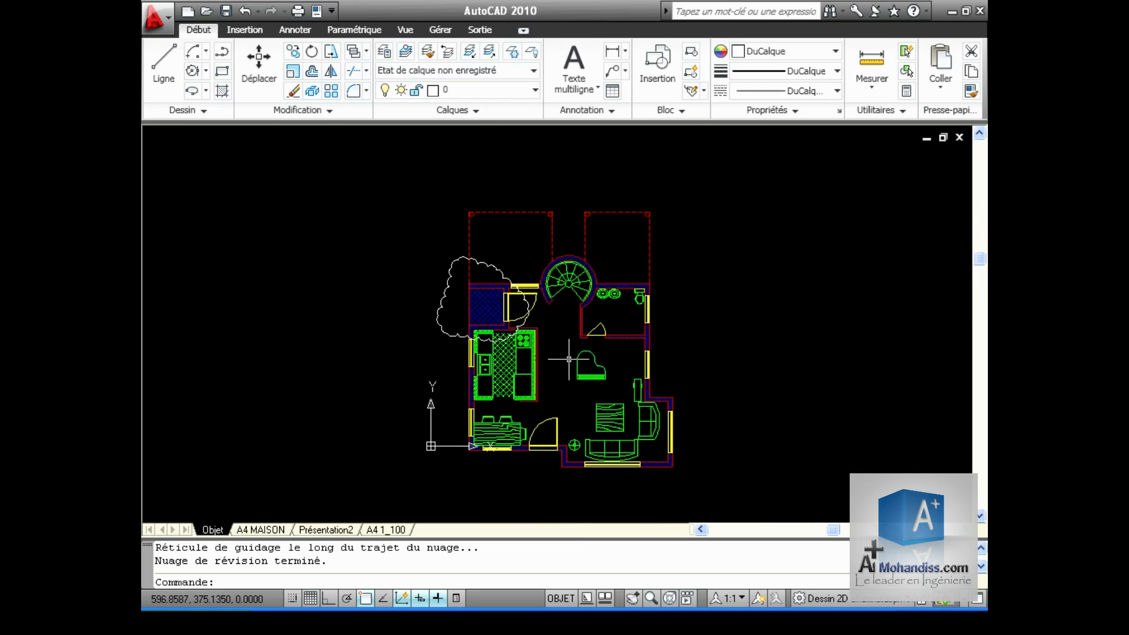
Draw an open spline clockwise around the house plan, starting beyond its upper left and ending beyond its lower left
{"action": "left_click", "coordinate": [200, 110]}
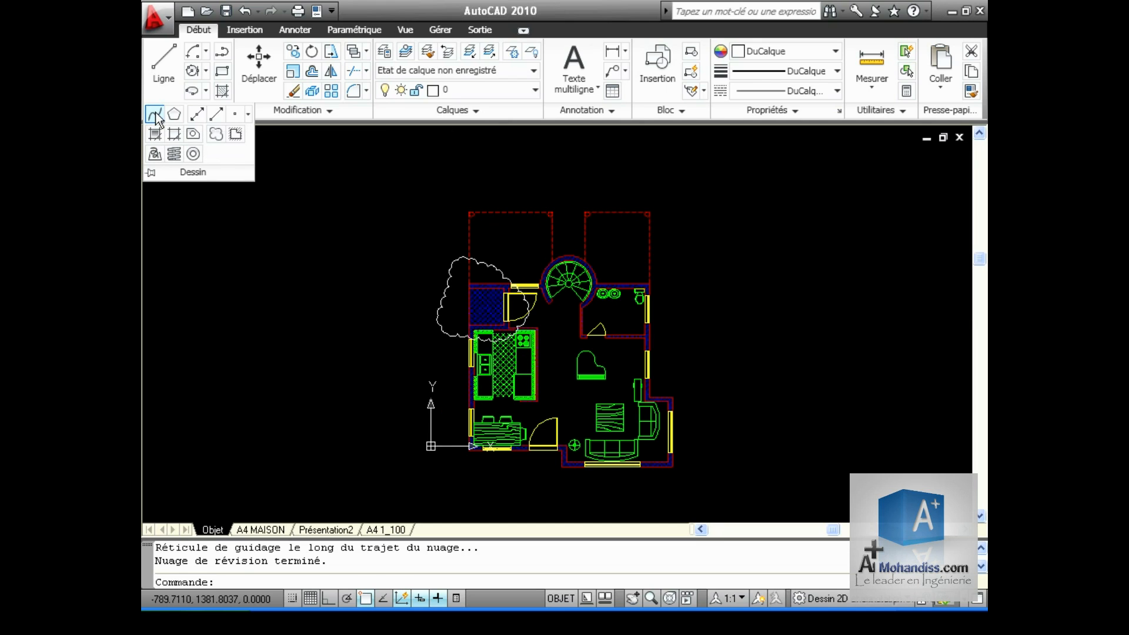
{"action": "left_click", "coordinate": [156, 115]}
{"action": "left_click", "coordinate": [341, 245]}
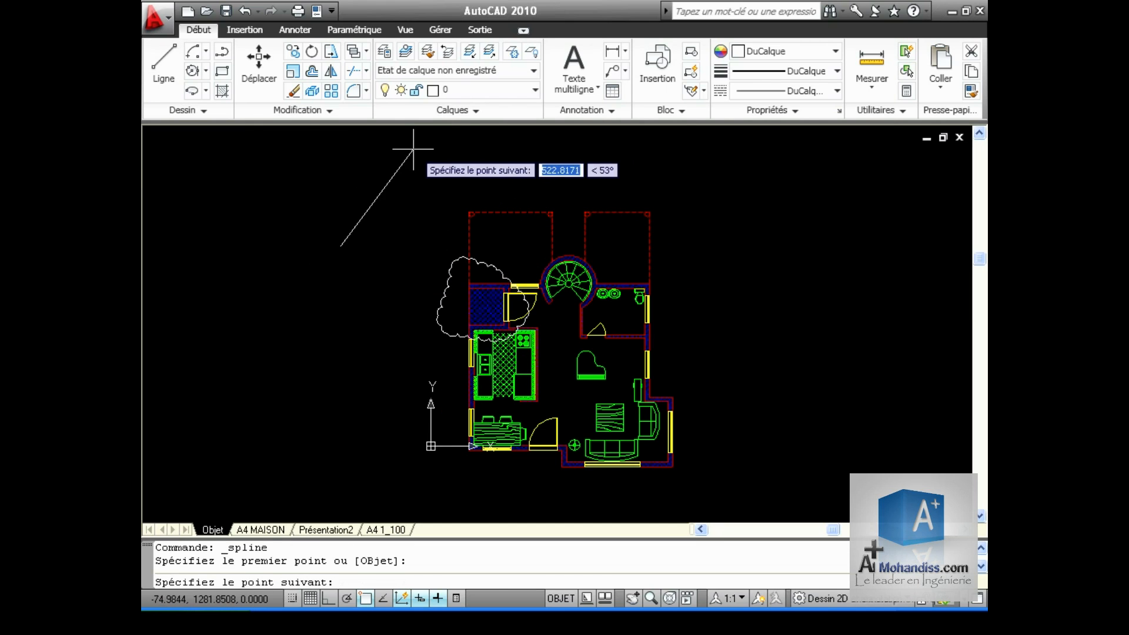
{"action": "left_click", "coordinate": [413, 149]}
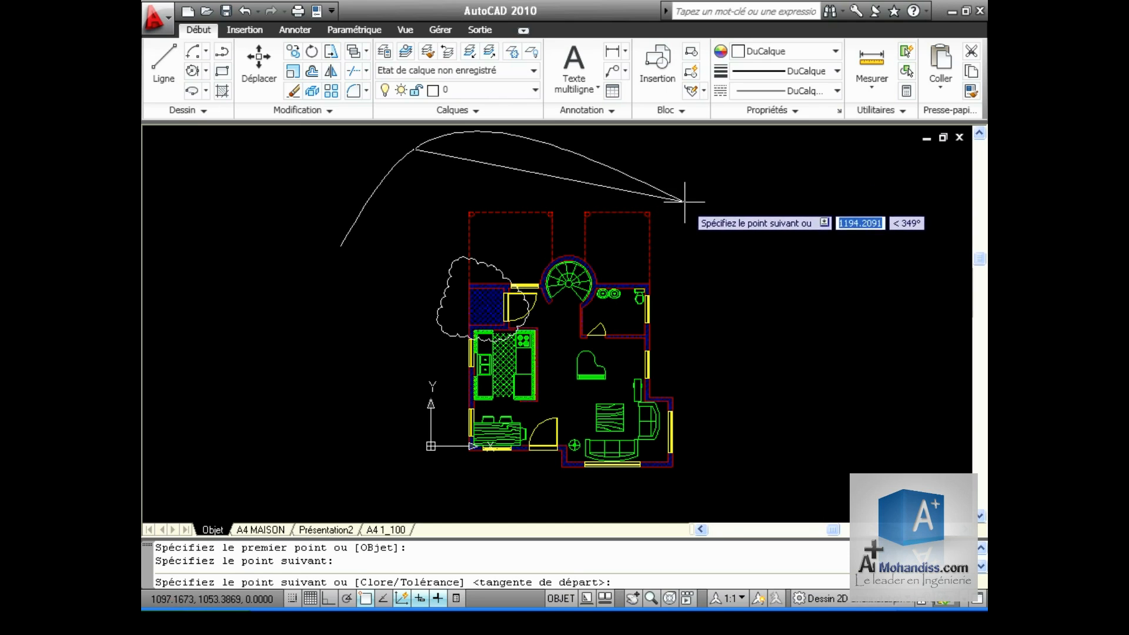
{"action": "left_click", "coordinate": [713, 198]}
{"action": "left_click", "coordinate": [819, 415]}
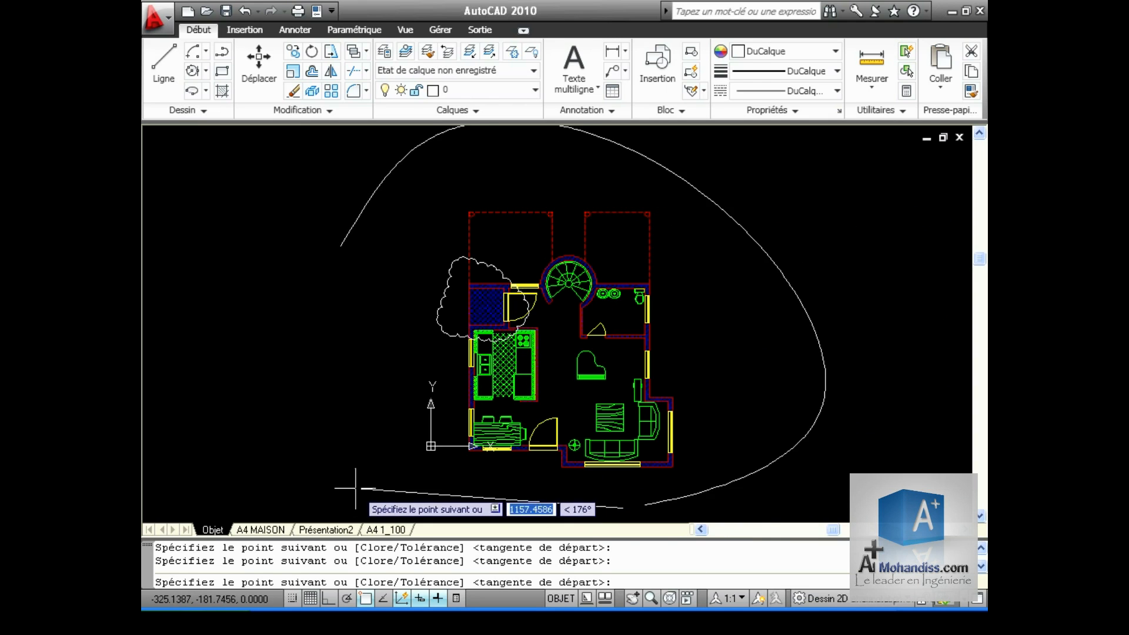
{"action": "left_click", "coordinate": [204, 386]}
{"action": "key", "text": "Return"}
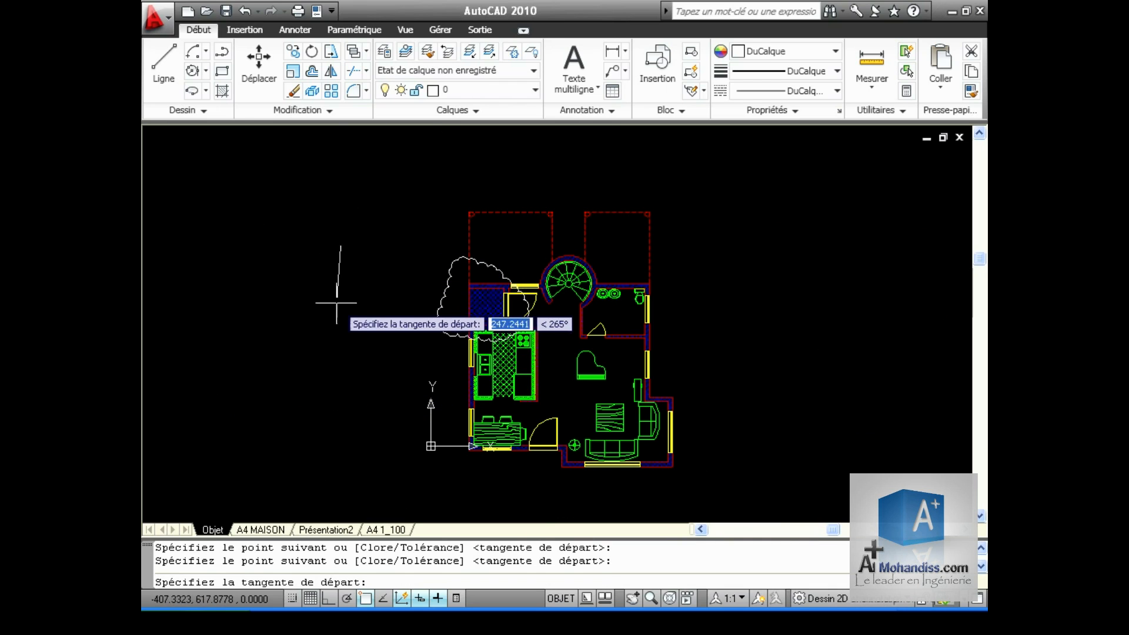
Specify the spline's start tangent pointing down at its first point and its end tangent pointing left at its last point
{"action": "mouse_move", "coordinate": [320, 281]}
{"action": "middle_mouse_down"}
{"action": "mouse_move", "coordinate": [320, 328]}
{"action": "mouse_move", "coordinate": [284, 320]}
{"action": "middle_mouse_up"}
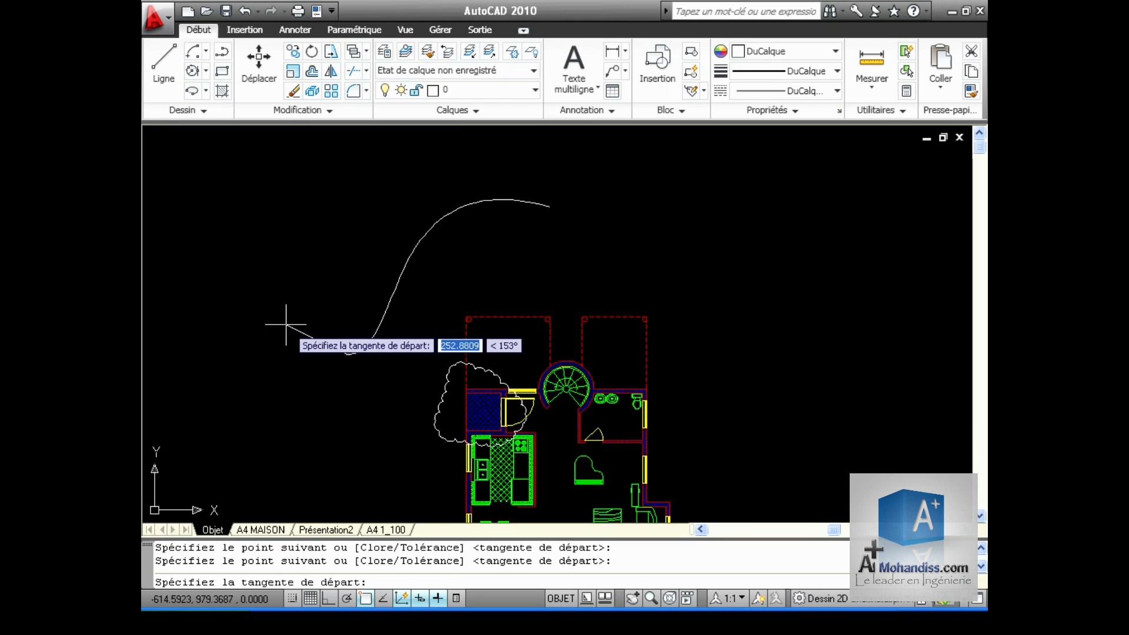
{"action": "left_click", "coordinate": [348, 378]}
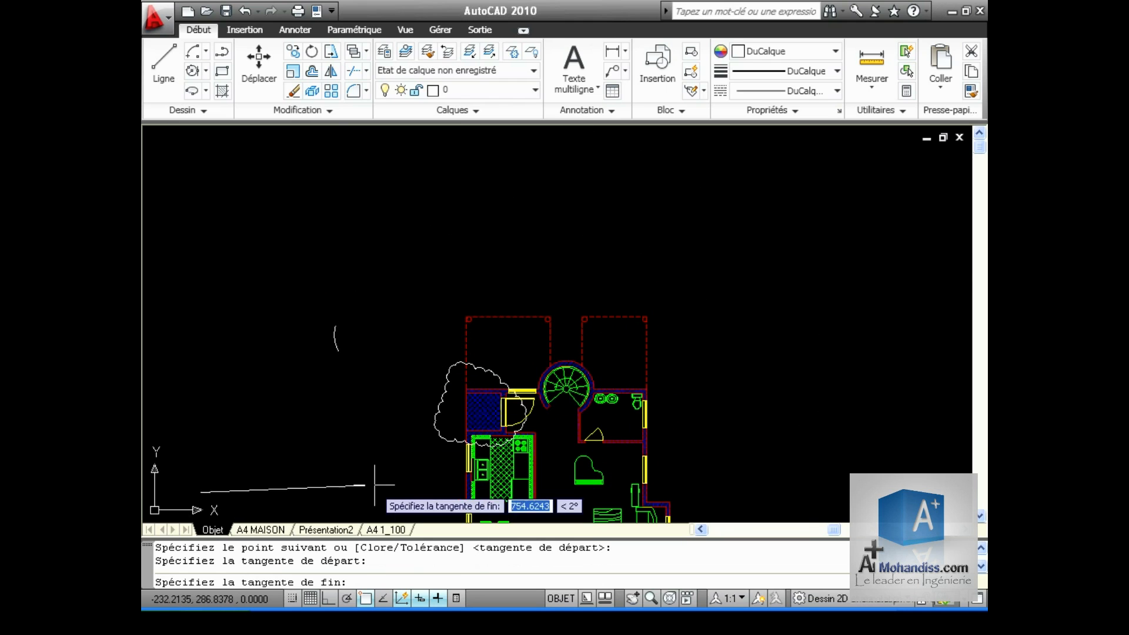
{"action": "middle_click_drag", "start_coordinate": [259, 457], "coordinate": [428, 255]}
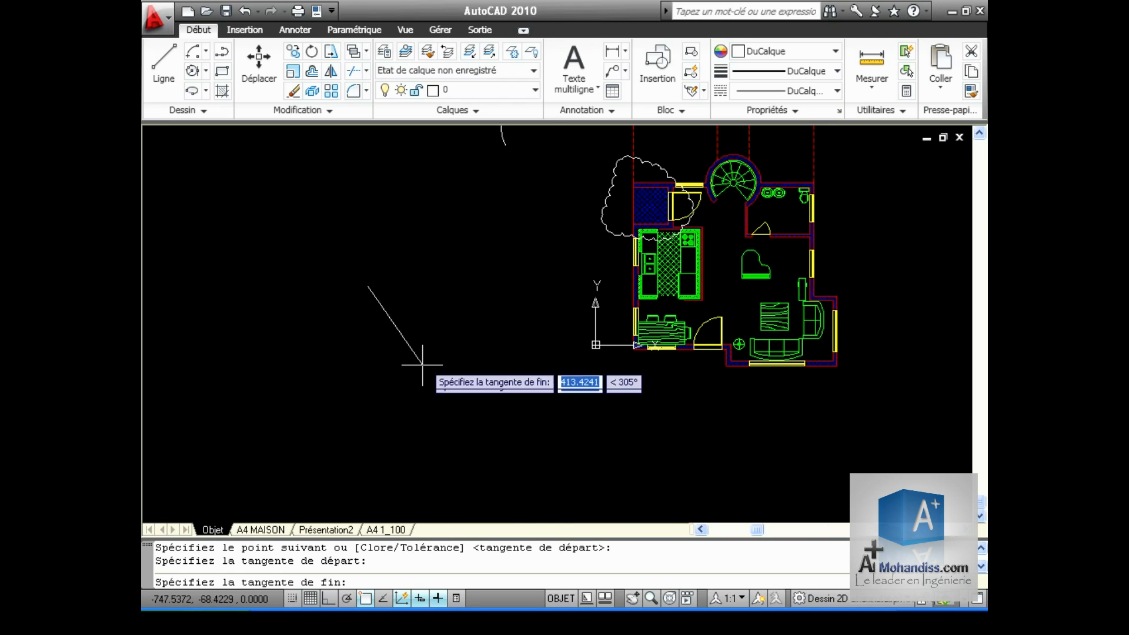
{"action": "left_click", "coordinate": [258, 299]}
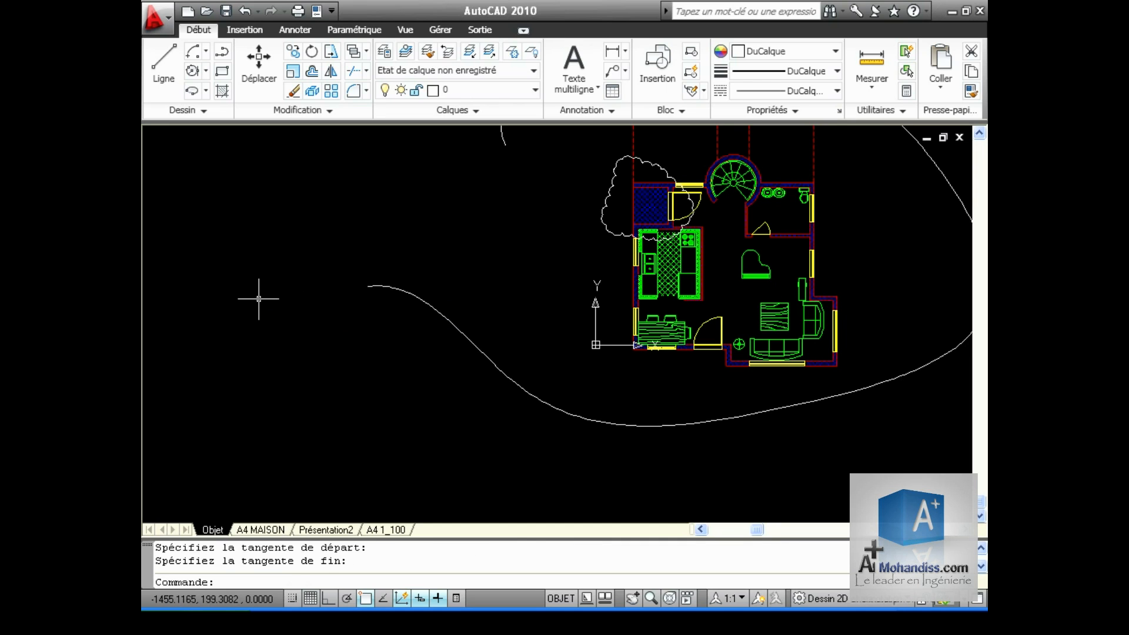
Reshape the spline by stretching the fit point below the house downward and the lower-left fit point up and to the right
{"action": "scroll", "coordinate": [585, 403], "scroll_direction": "down", "scroll_amount": 2}
{"action": "scroll", "coordinate": [588, 358], "scroll_direction": "up", "scroll_amount": 1}
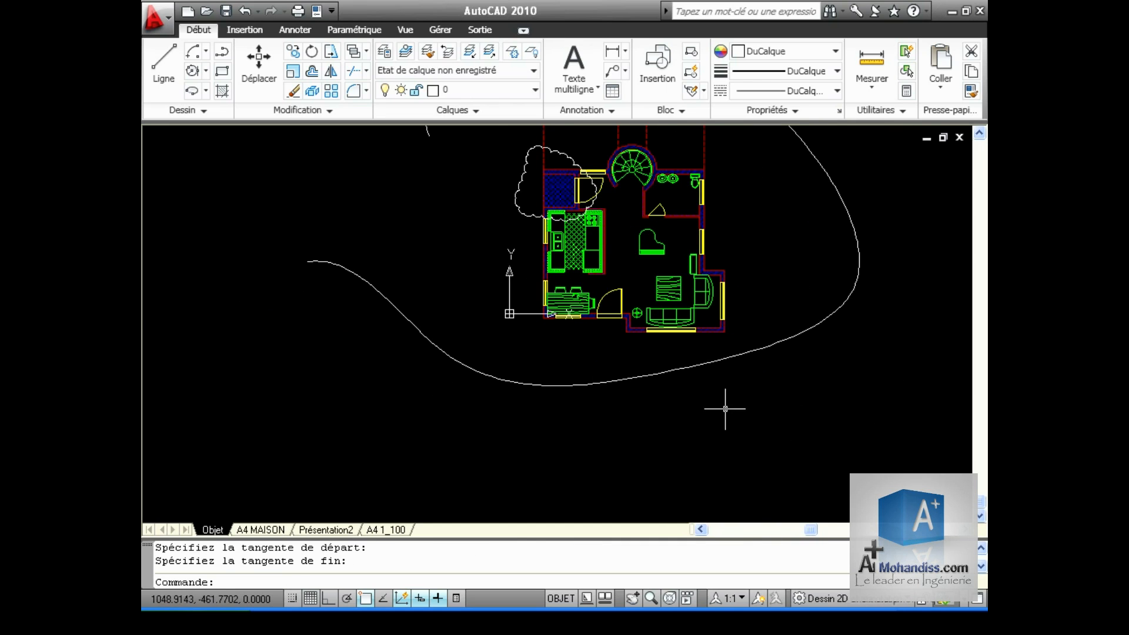
{"action": "scroll", "coordinate": [668, 449], "scroll_direction": "down", "scroll_amount": 2}
{"action": "scroll", "coordinate": [701, 405], "scroll_direction": "up", "scroll_amount": 2}
{"action": "left_click", "coordinate": [701, 406]}
{"action": "scroll", "coordinate": [701, 406], "scroll_direction": "up", "scroll_amount": 1}
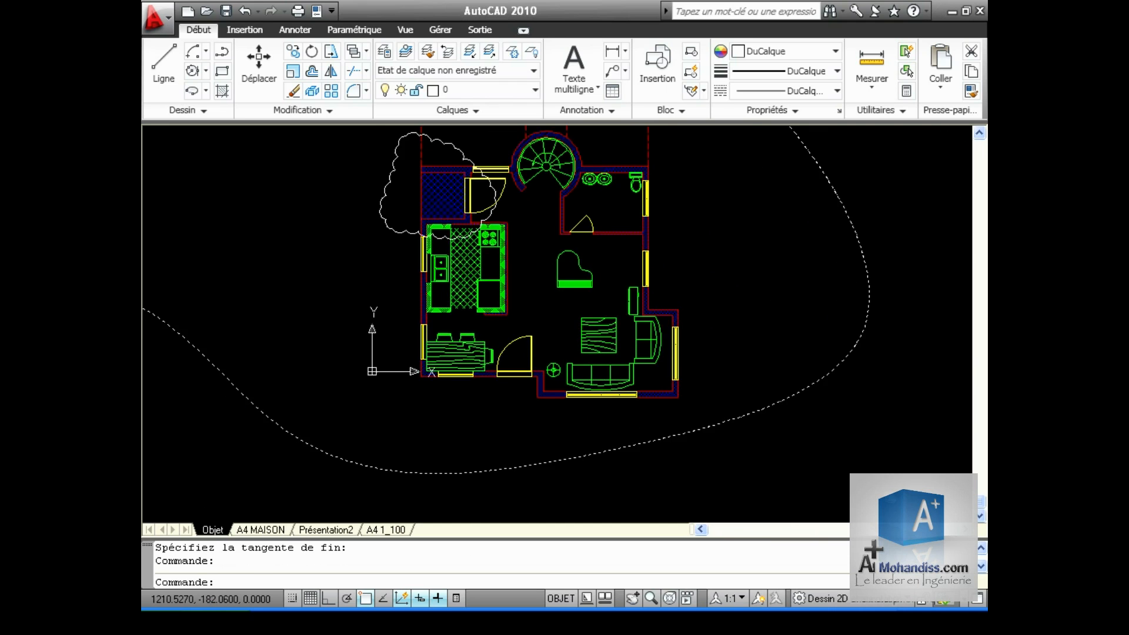
{"action": "middle_click_drag", "start_coordinate": [724, 473], "coordinate": [869, 403]}
{"action": "left_click", "coordinate": [758, 380]}
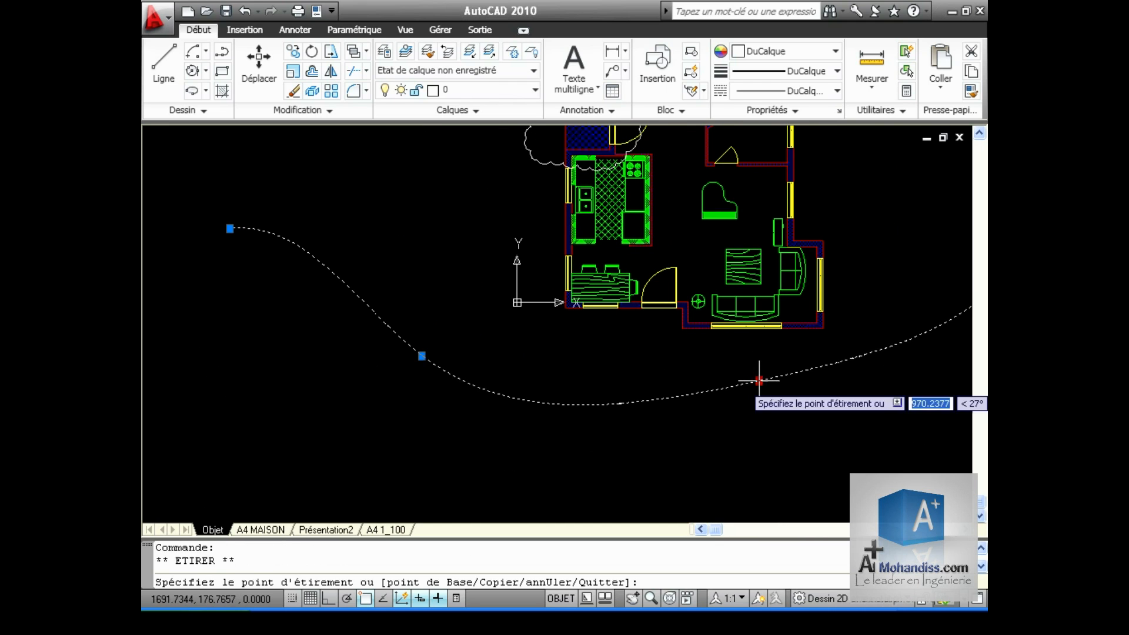
{"action": "left_click", "coordinate": [779, 419]}
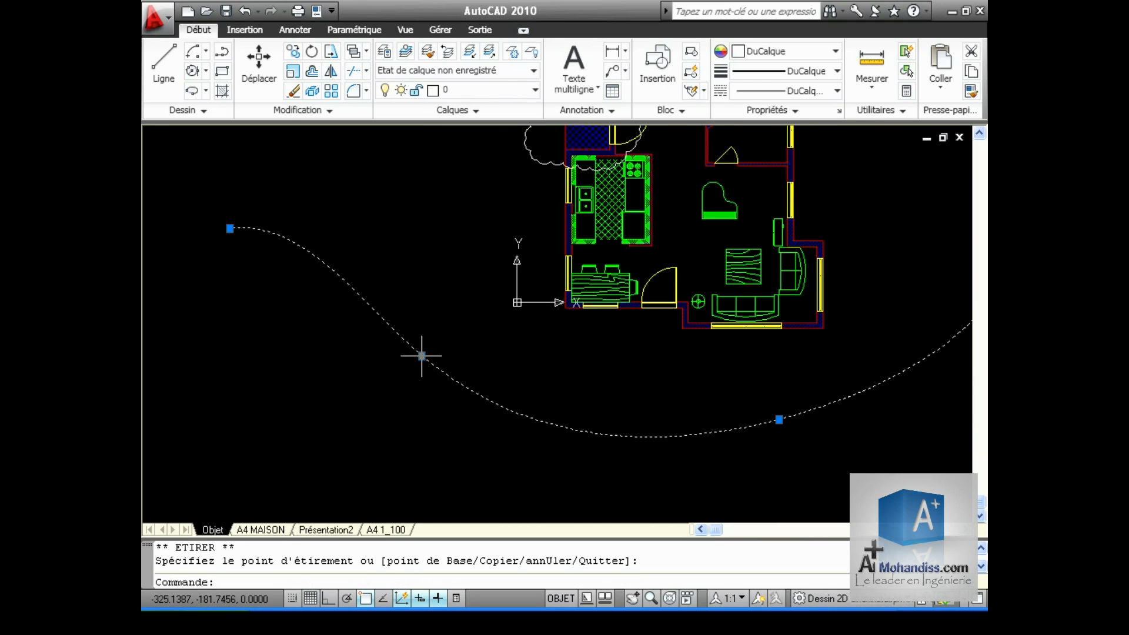
{"action": "left_click", "coordinate": [422, 356]}
{"action": "left_click", "coordinate": [460, 327]}
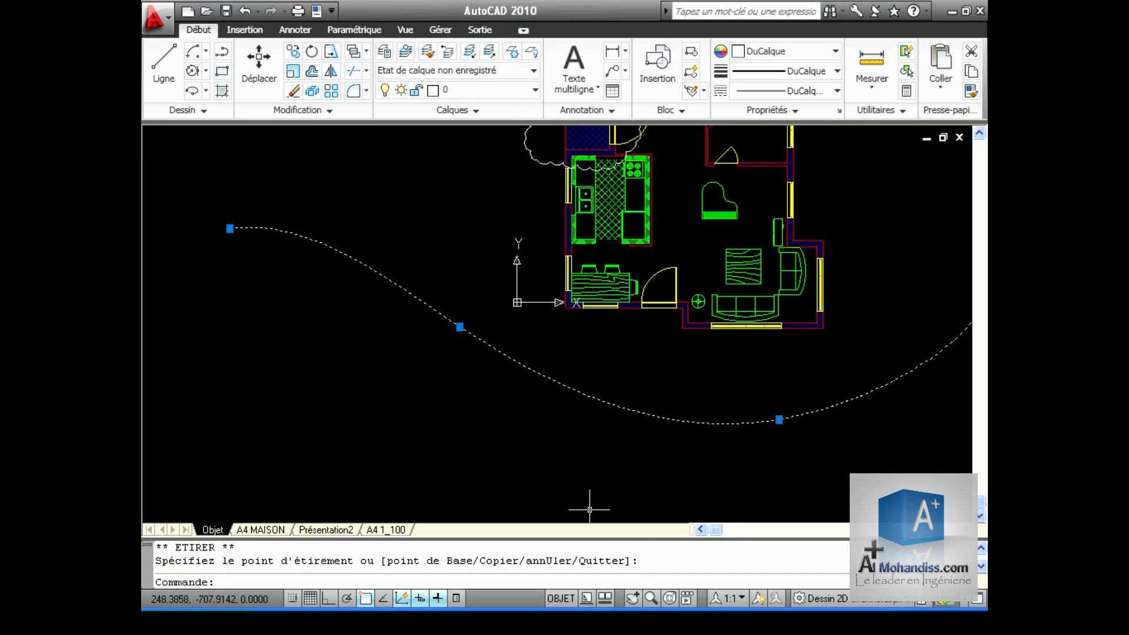
{"action": "key", "text": "Escape"}
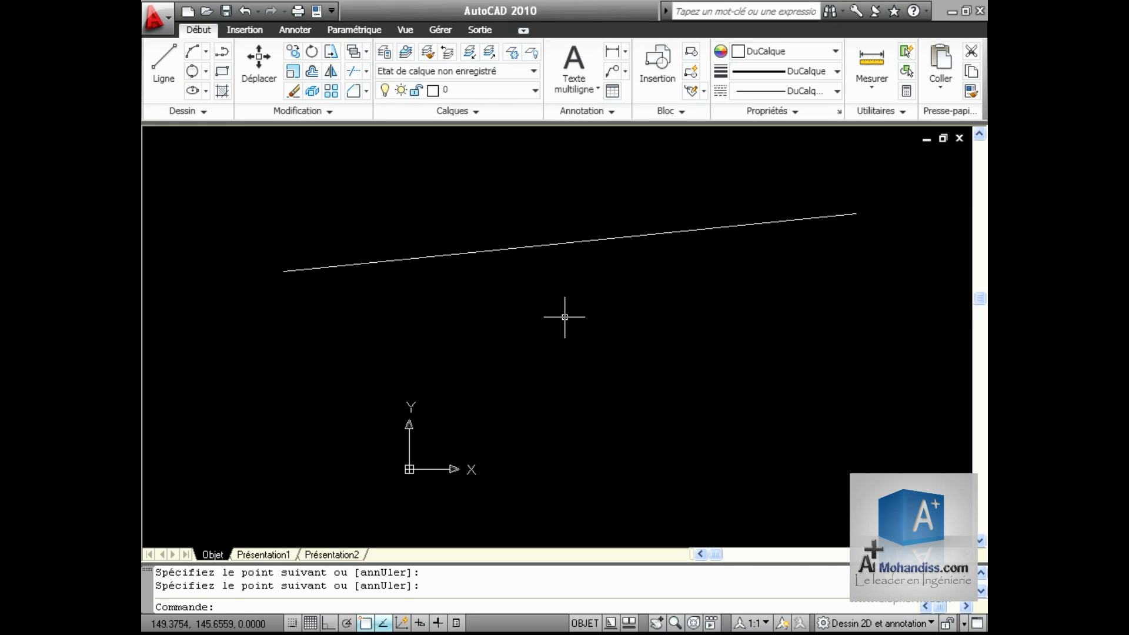
Place a single point below the sloping line
{"action": "left_click", "coordinate": [206, 112]}
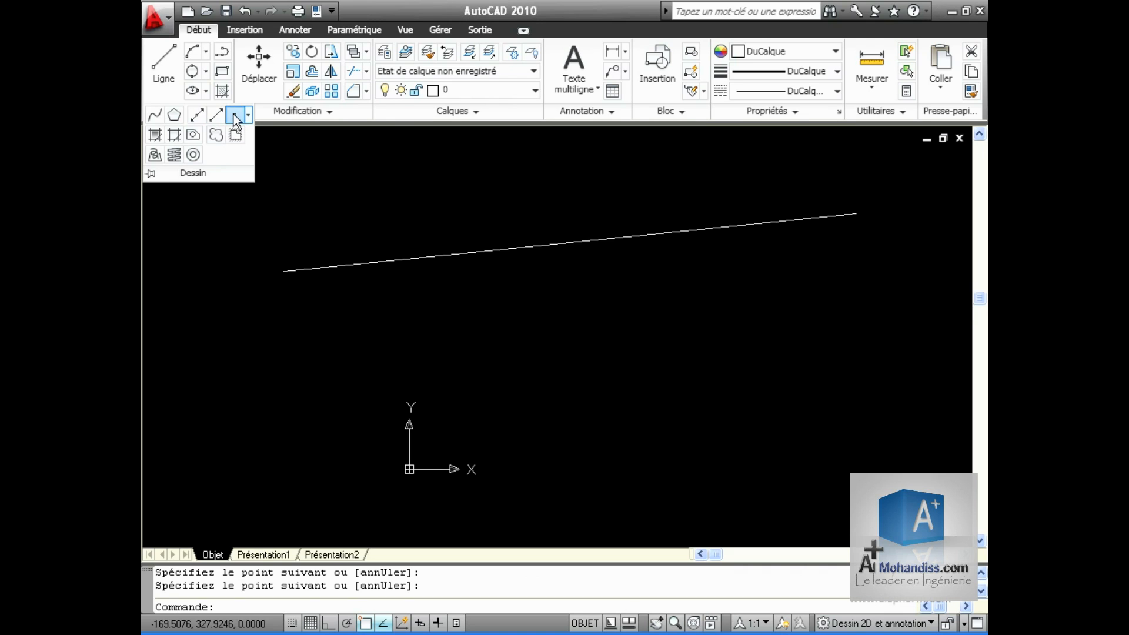
{"action": "left_click", "coordinate": [235, 121]}
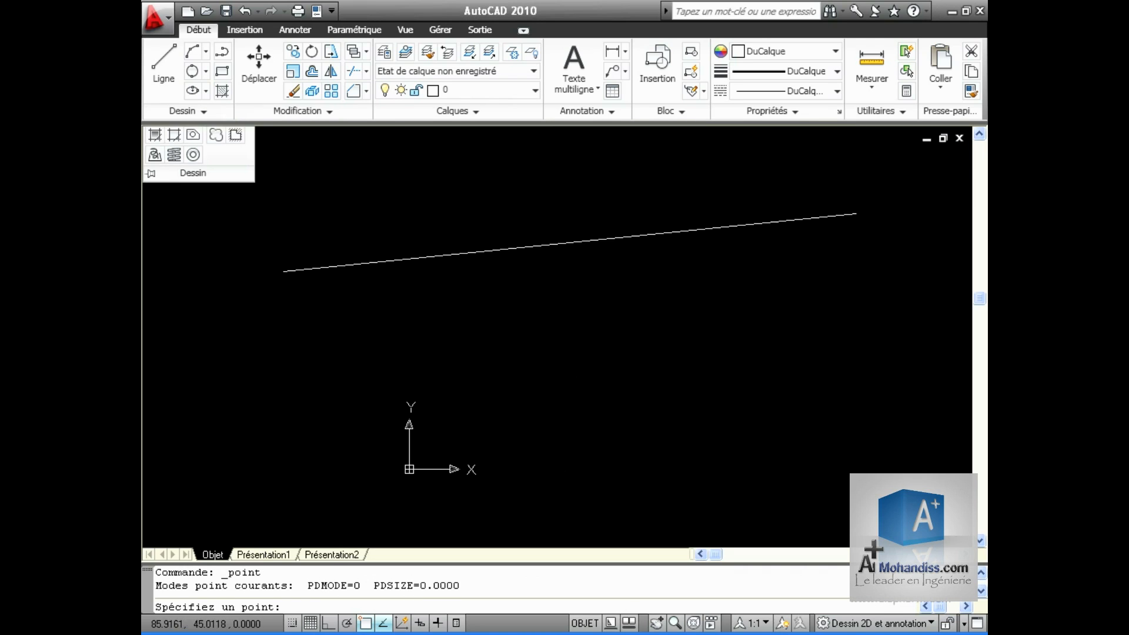
{"action": "left_click", "coordinate": [502, 342]}
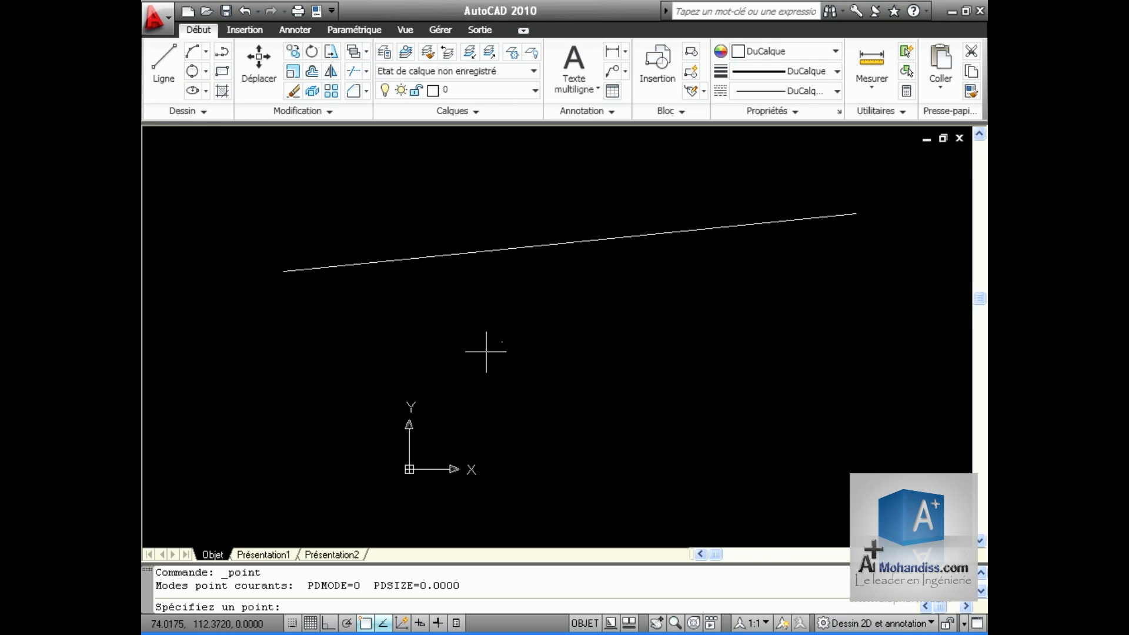
{"action": "scroll", "coordinate": [486, 351], "scroll_direction": "up", "scroll_amount": 7}
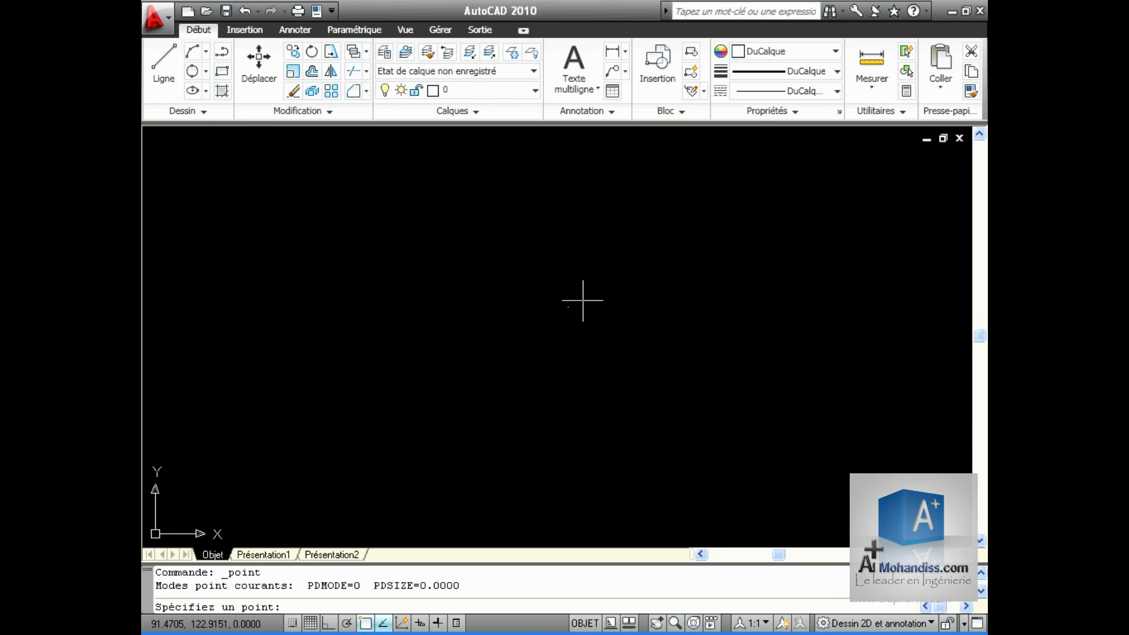
Set the point style to the X symbol with a size of 10 in absolute units
{"action": "left_click", "coordinate": [903, 111]}
{"action": "left_click", "coordinate": [897, 136]}
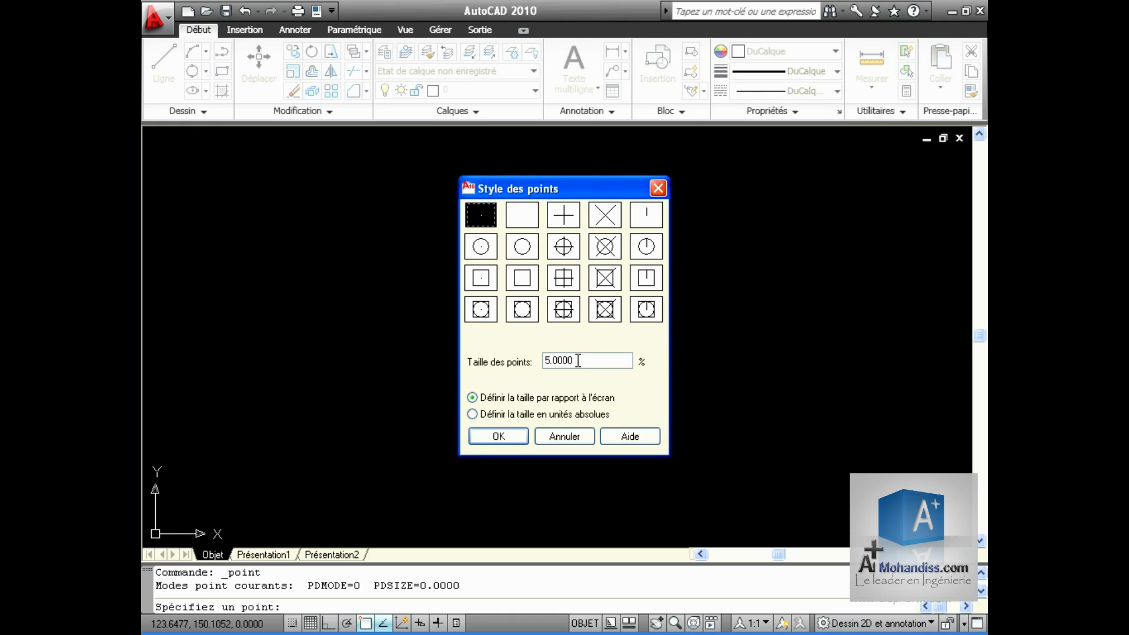
{"action": "left_click", "coordinate": [472, 414]}
{"action": "left_click_drag", "start_coordinate": [598, 356], "coordinate": [475, 348]}
{"action": "type", "text": "10"}
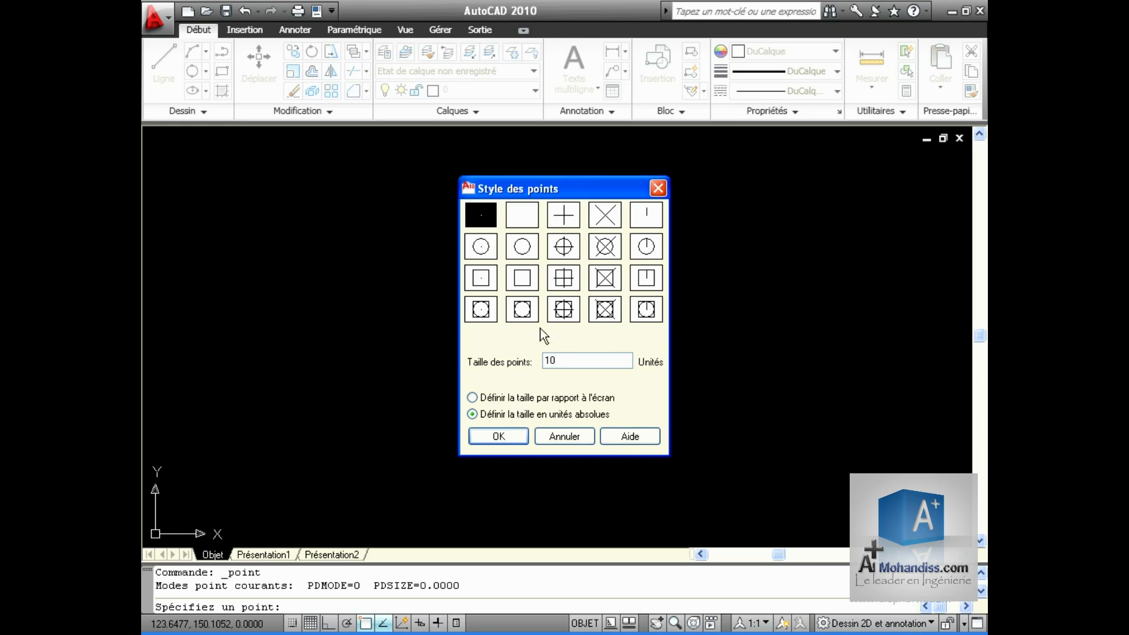
{"action": "left_click", "coordinate": [606, 218]}
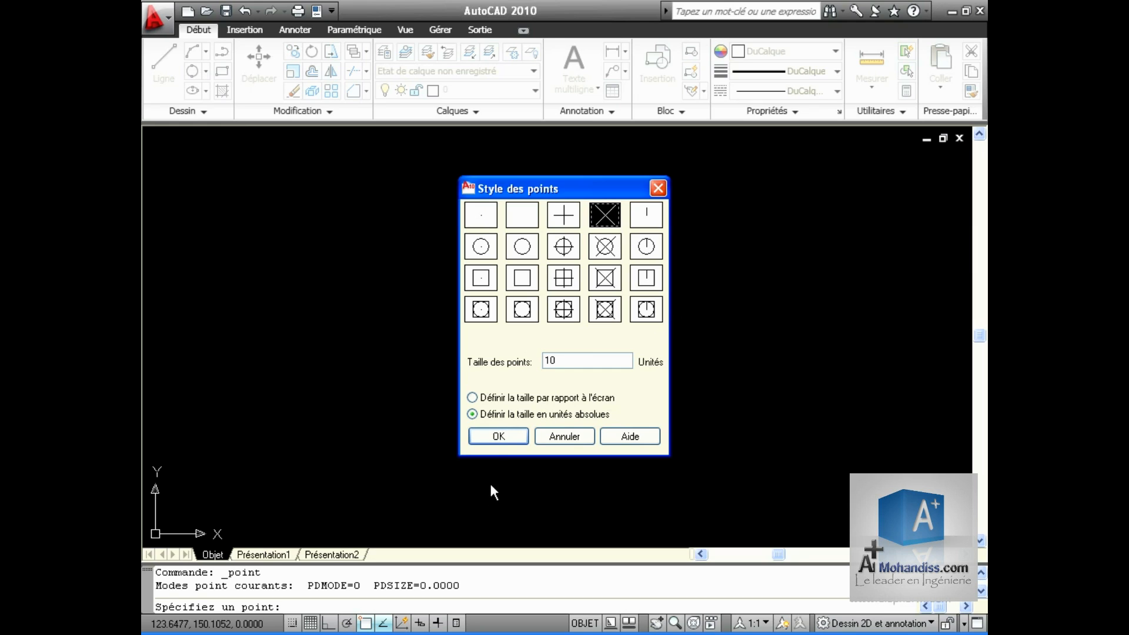
{"action": "left_click", "coordinate": [498, 436]}
{"action": "scroll", "coordinate": [665, 406], "scroll_direction": "down", "scroll_amount": 5}
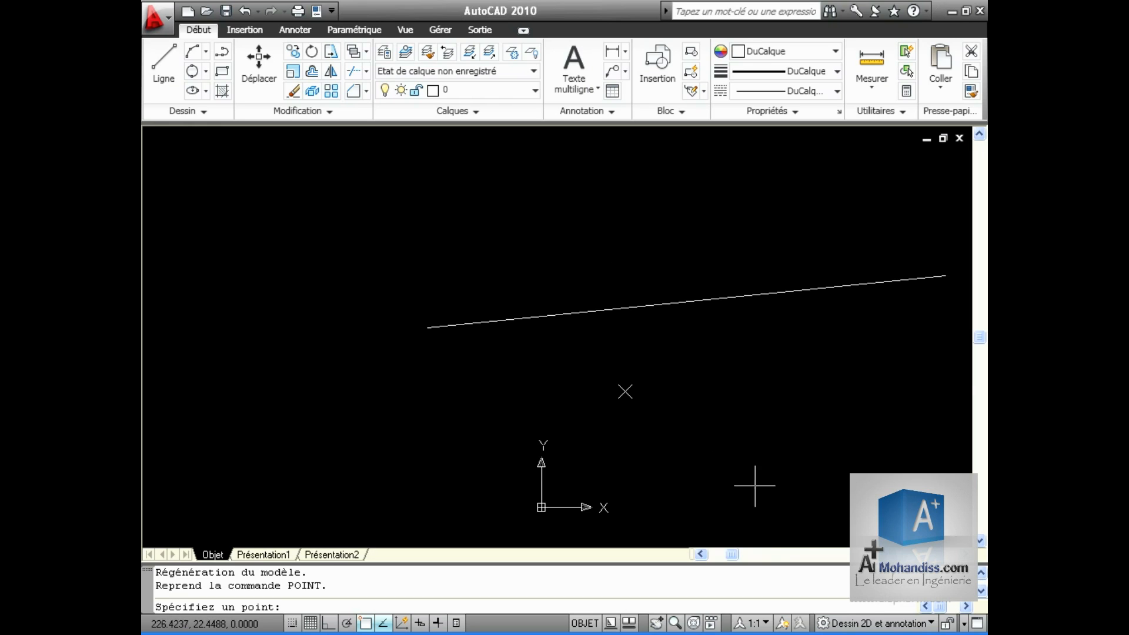
Divide the sloping line into 10 equal segments with point markers
{"action": "left_click", "coordinate": [200, 115]}
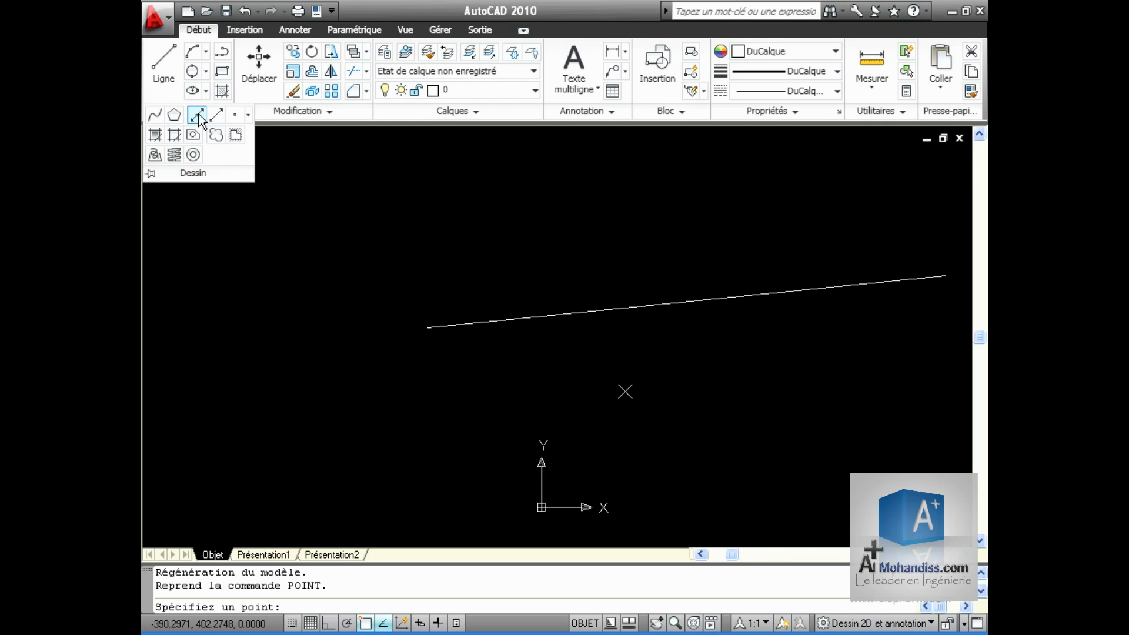
{"action": "left_click", "coordinate": [248, 115]}
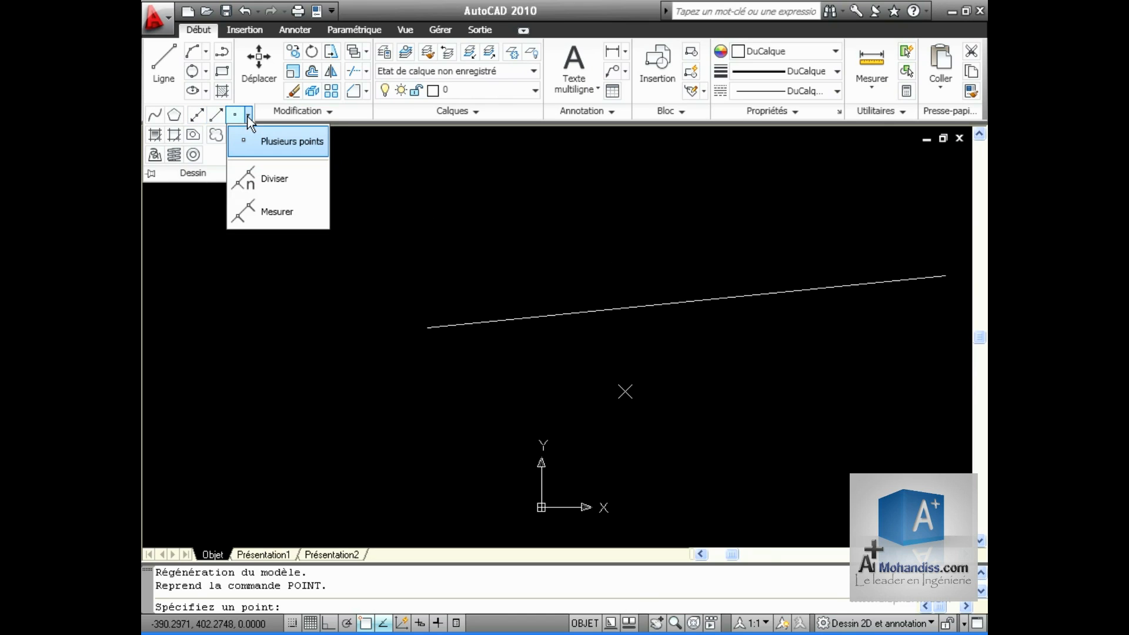
{"action": "left_click", "coordinate": [263, 180]}
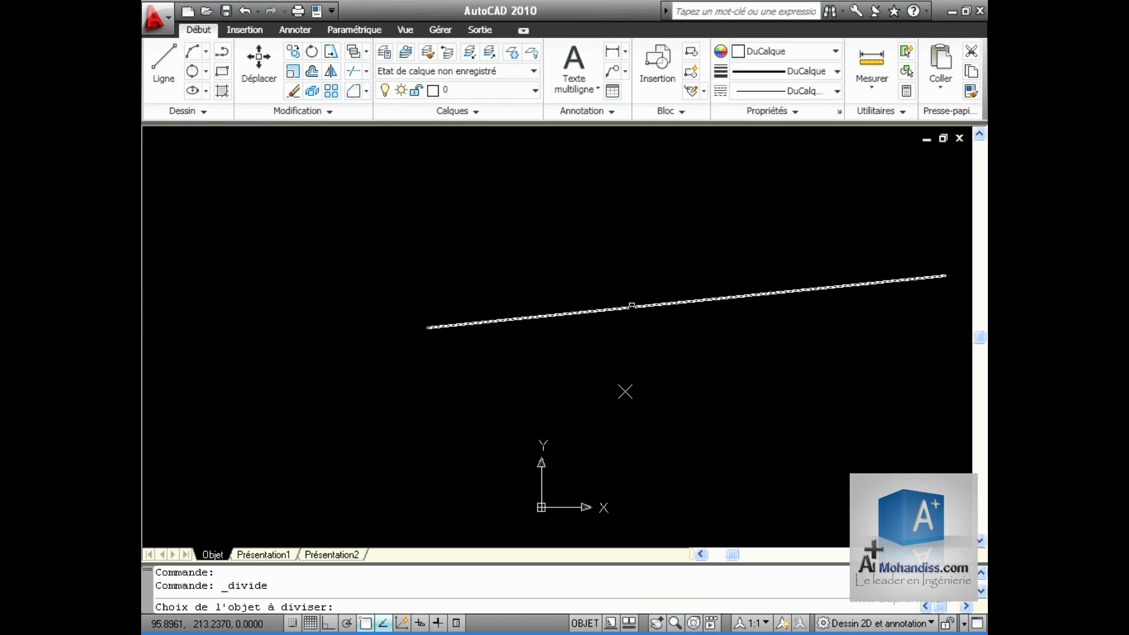
{"action": "left_click", "coordinate": [631, 308]}
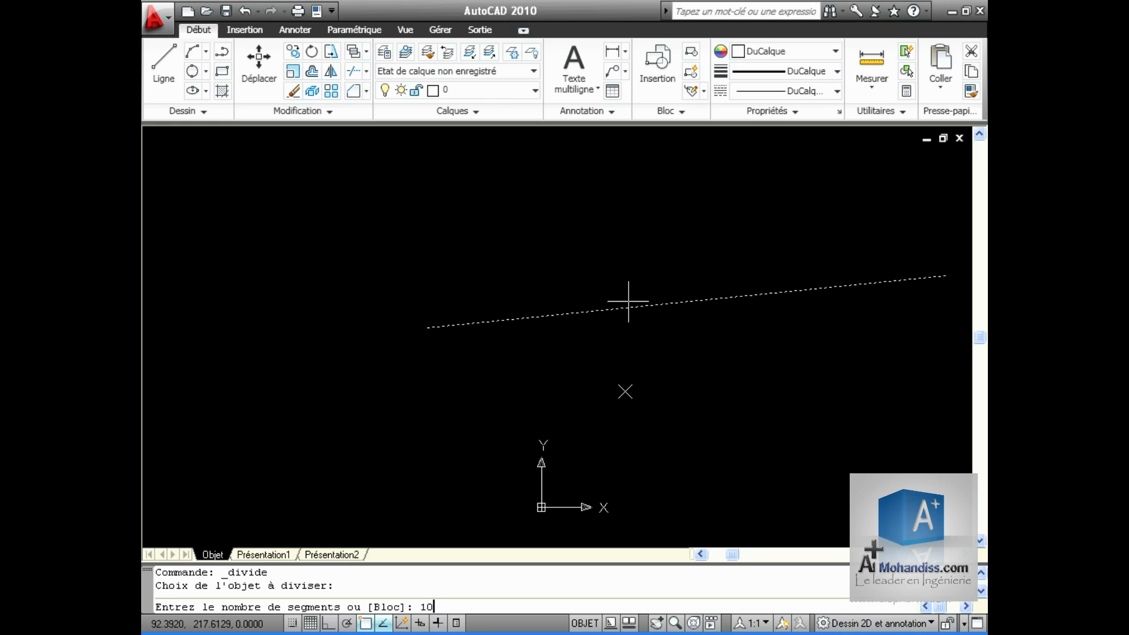
{"action": "key", "text": "Return"}
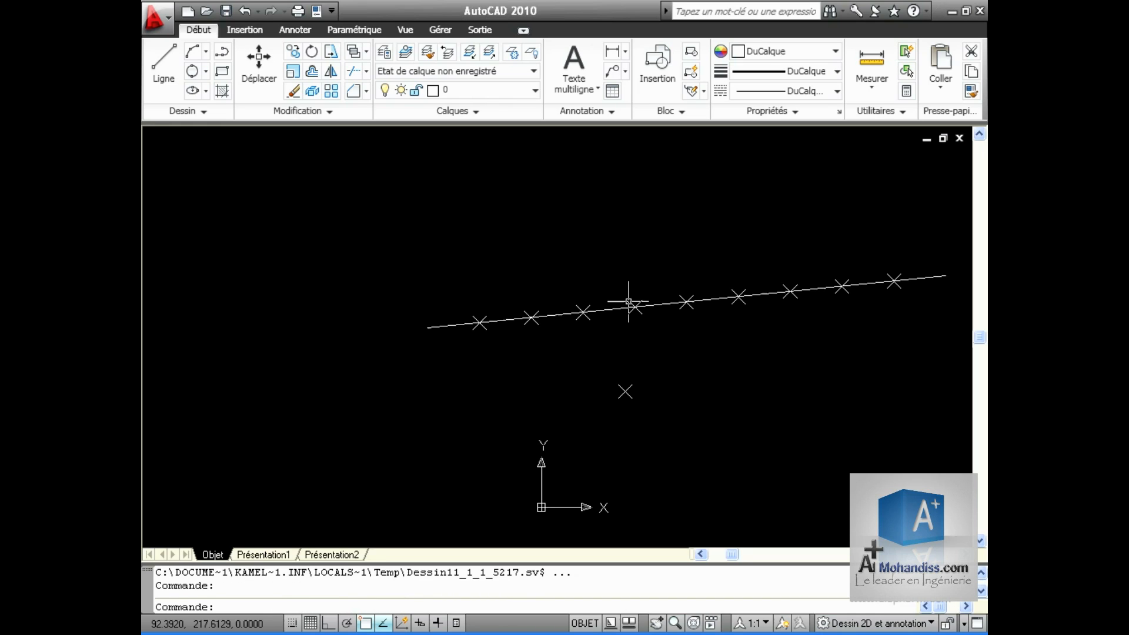
Move the sloping line up and slightly left, away from its division points
{"action": "left_click", "coordinate": [668, 303]}
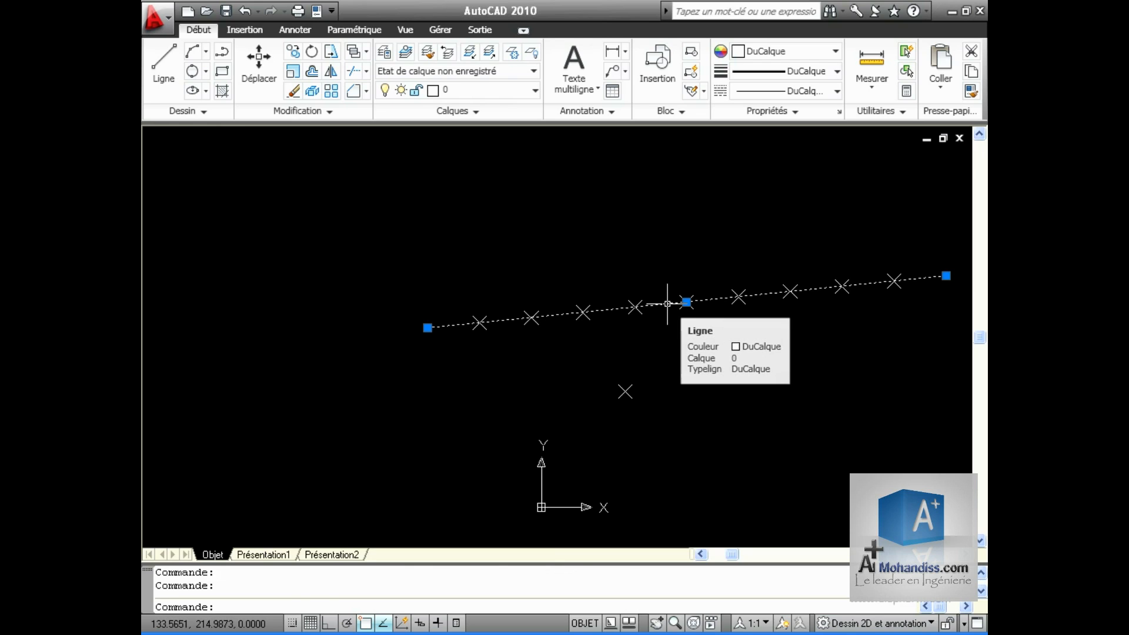
{"action": "left_click", "coordinate": [667, 303]}
{"action": "left_click", "coordinate": [657, 306]}
{"action": "left_click_drag", "start_coordinate": [658, 306], "coordinate": [629, 231]}
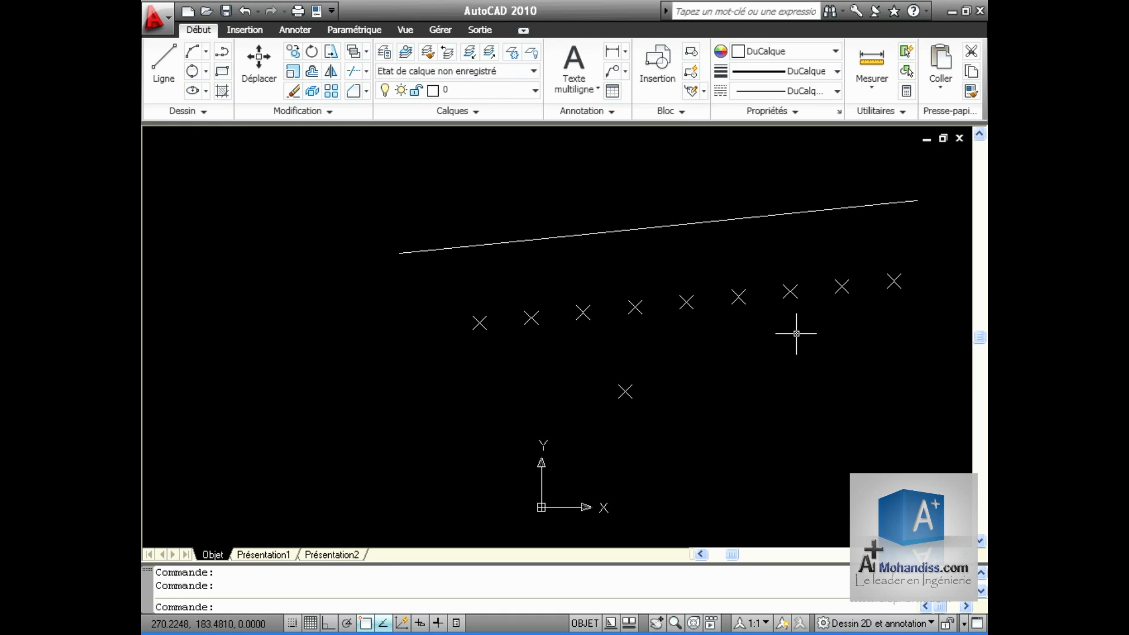
Draw a short horizontal line to the lower left of the row of division points
{"action": "left_click", "coordinate": [164, 65]}
{"action": "left_click", "coordinate": [343, 376]}
{"action": "left_click", "coordinate": [425, 377]}
{"action": "key", "text": "Return"}
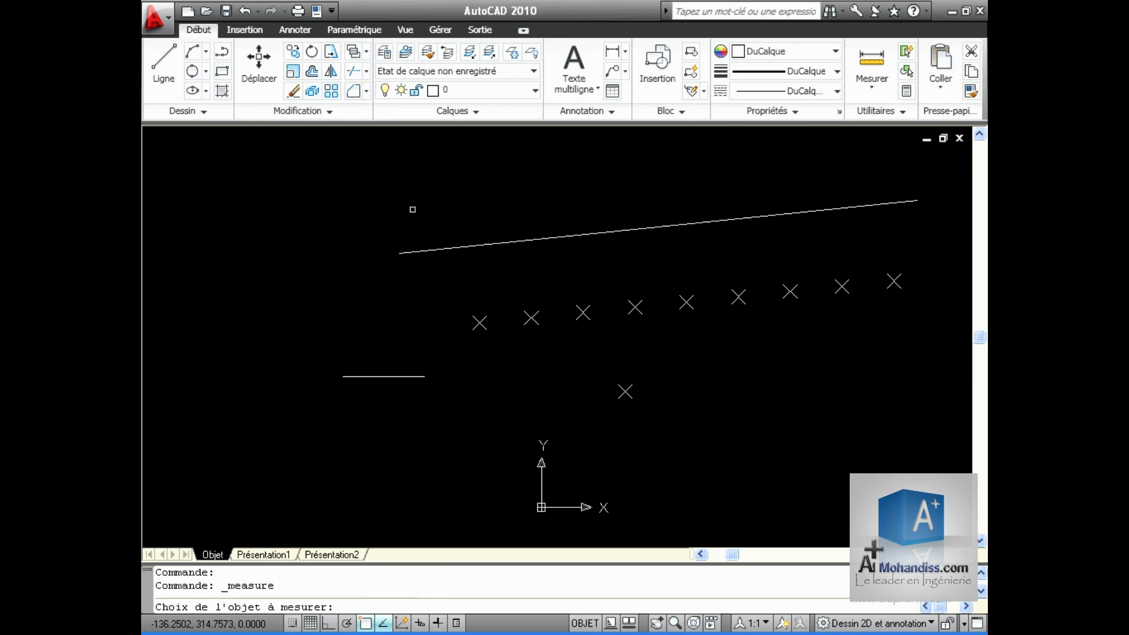
Place points every 12 units along the short horizontal line with the Measure command and inspect their spacing
{"action": "left_click", "coordinate": [388, 377]}
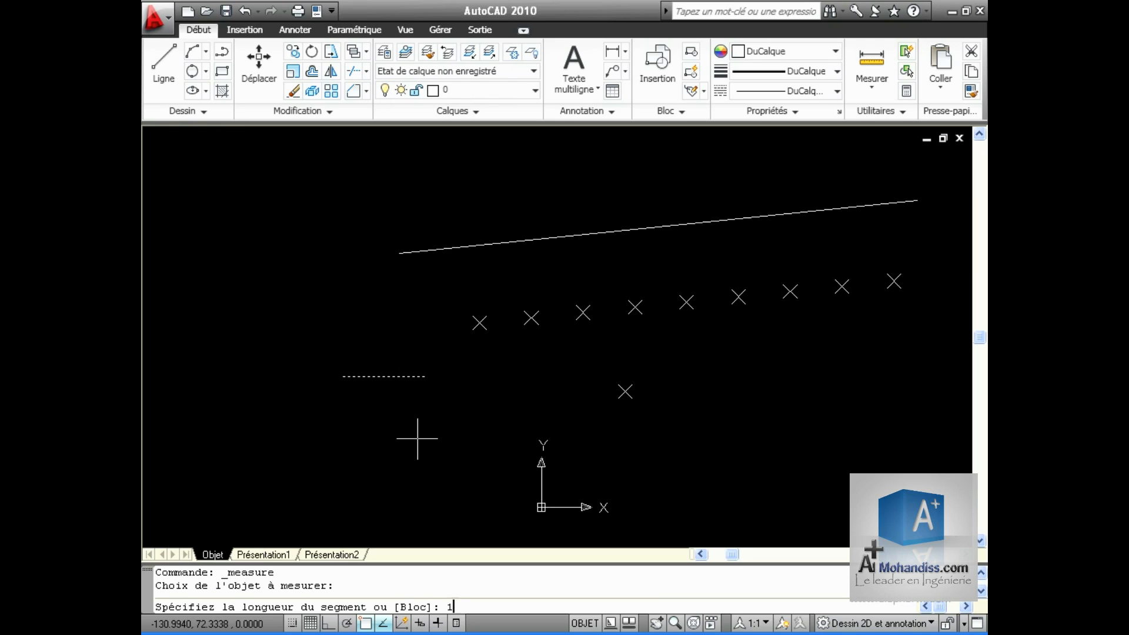
{"action": "key", "text": "Return"}
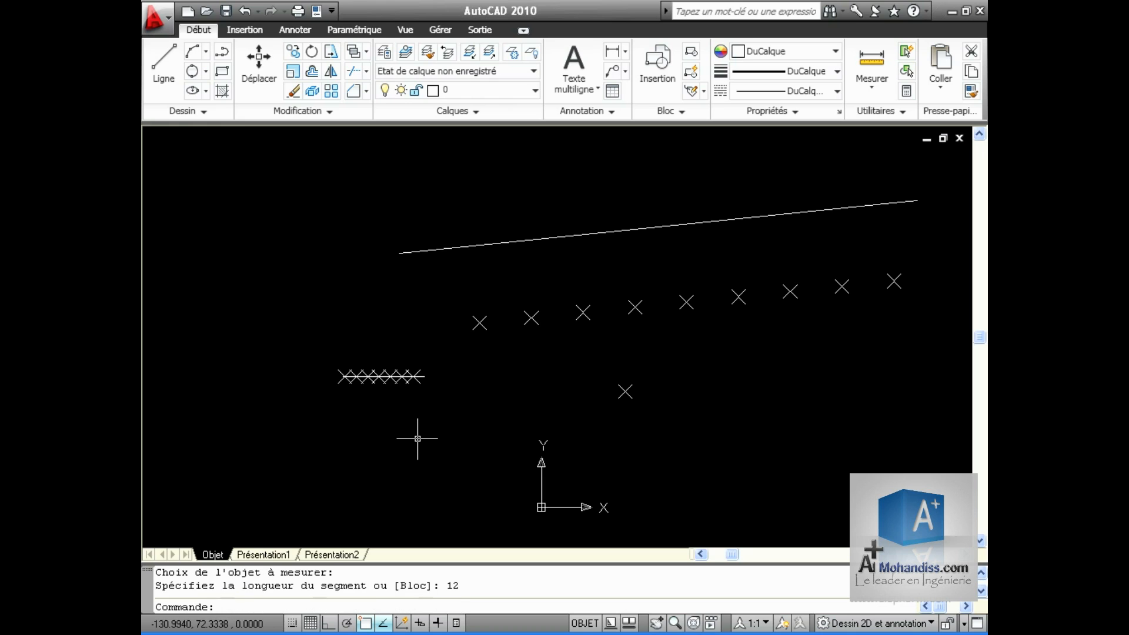
{"action": "scroll", "coordinate": [373, 392], "scroll_direction": "up", "scroll_amount": 6}
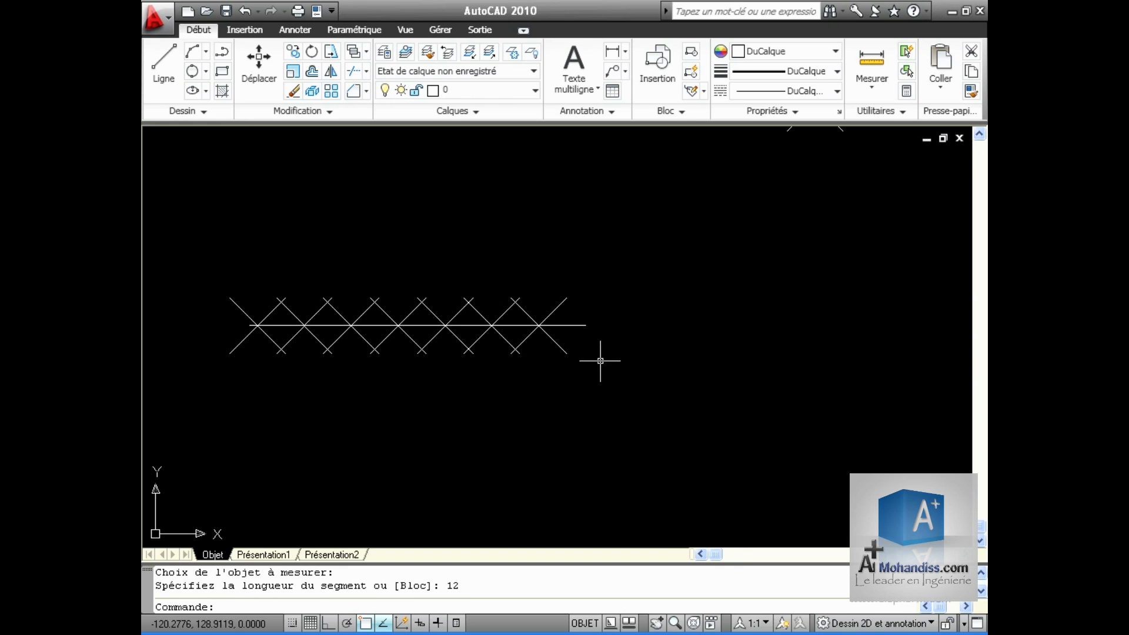
{"action": "mouse_move", "coordinate": [242, 340]}
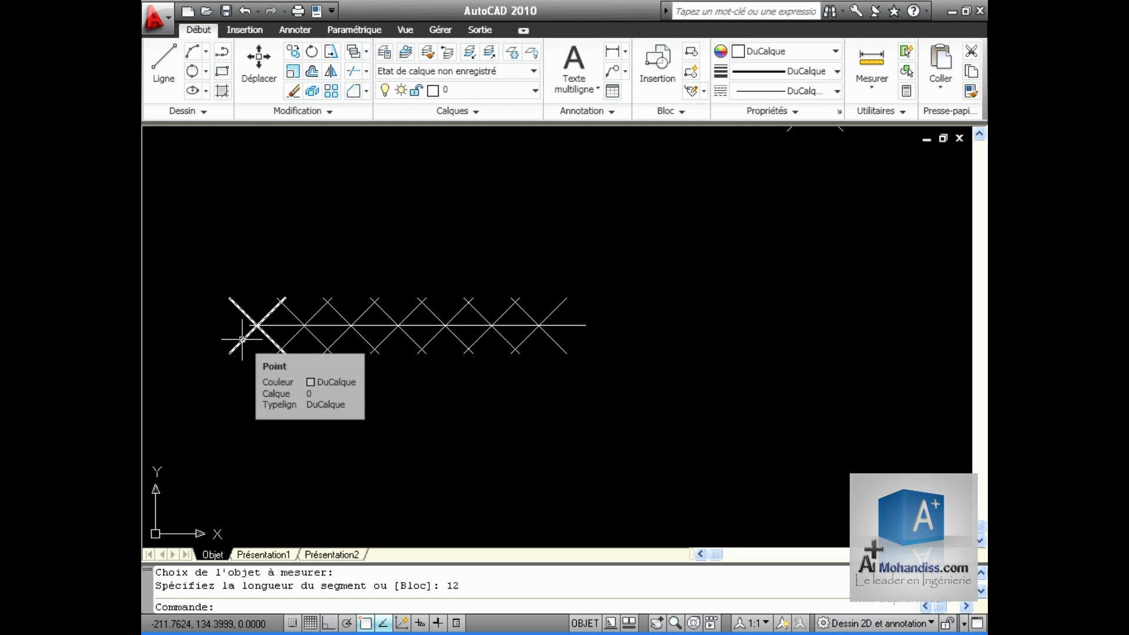
{"action": "scroll", "coordinate": [378, 365], "scroll_direction": "down", "scroll_amount": 2}
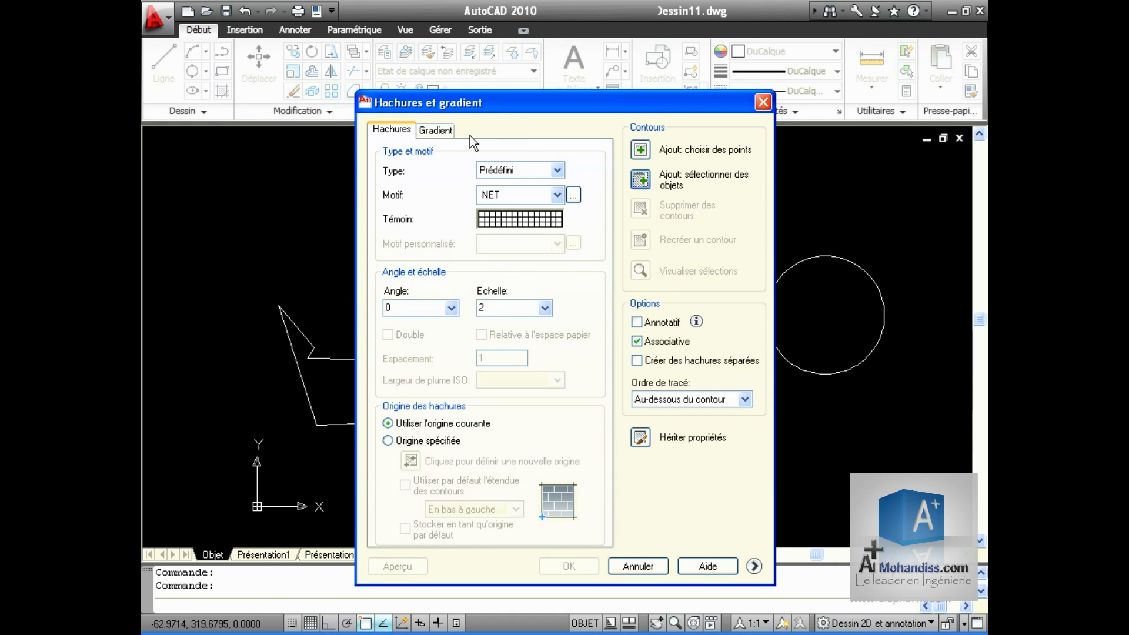
Choose the predefined AR-B816C brick pattern for the hatch and set its scale to 1
{"action": "left_click", "coordinate": [561, 194]}
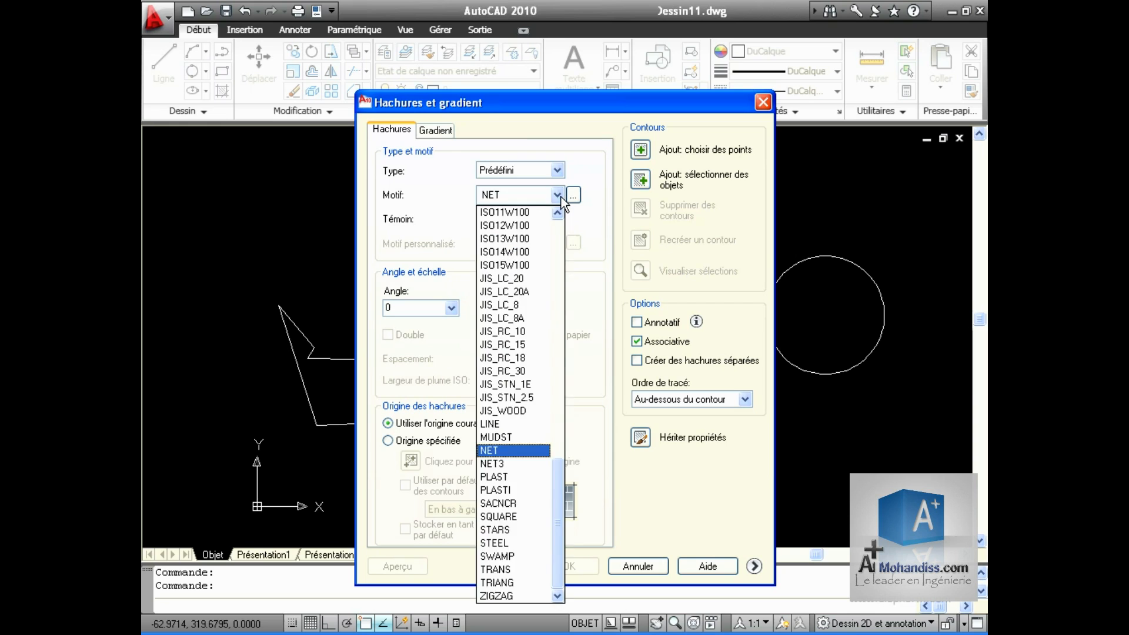
{"action": "left_click", "coordinate": [574, 196]}
{"action": "left_click", "coordinate": [576, 195]}
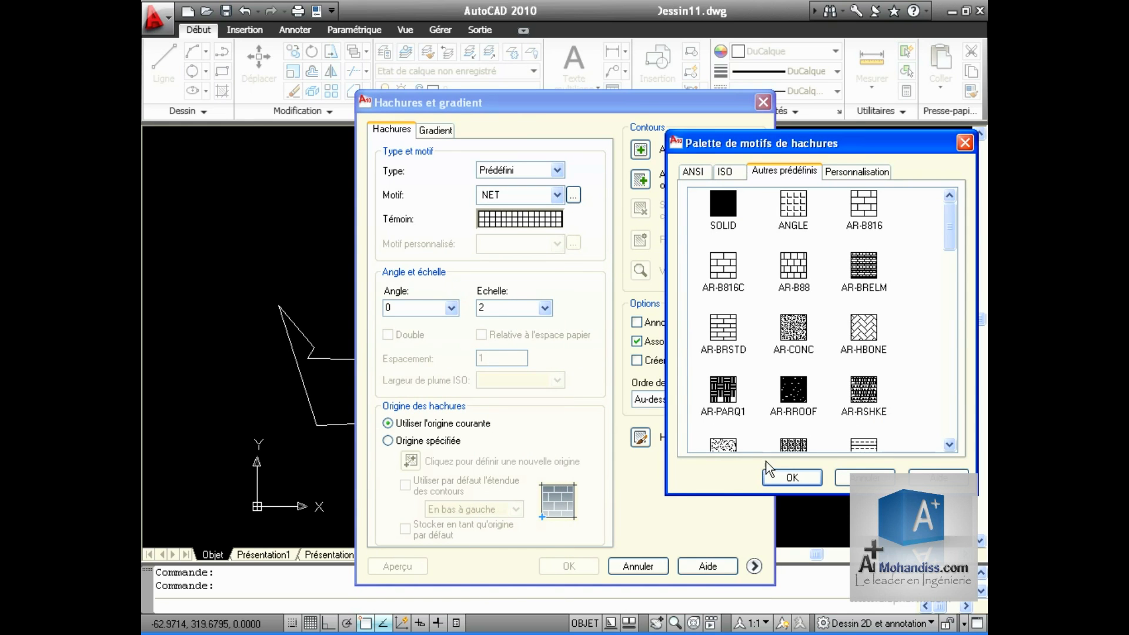
{"action": "left_click", "coordinate": [725, 272]}
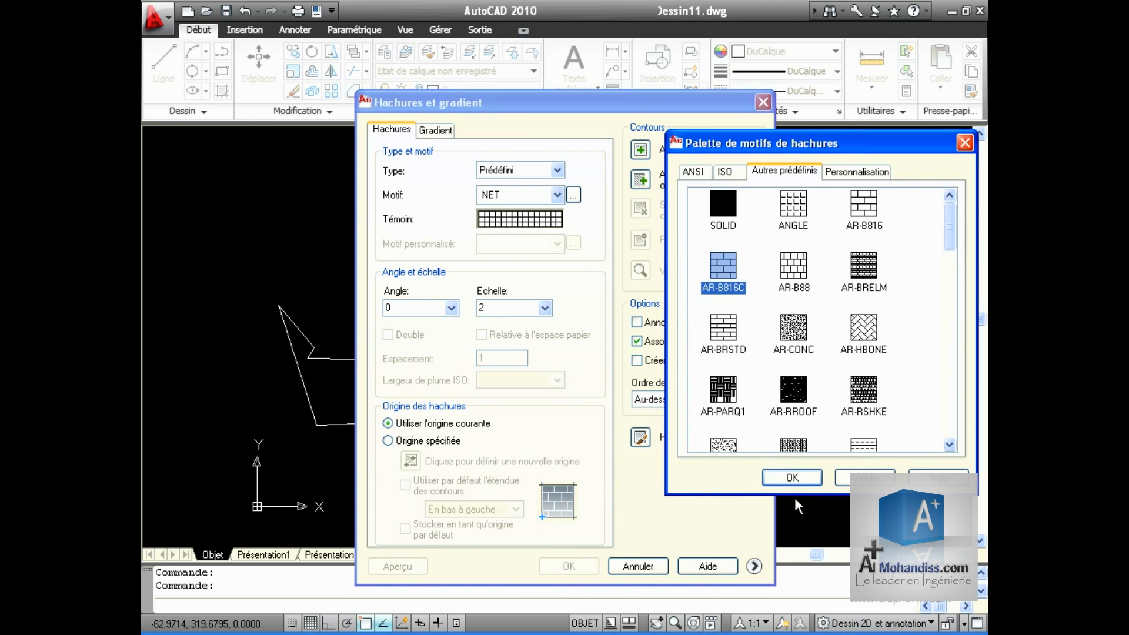
{"action": "left_click", "coordinate": [788, 479]}
{"action": "left_click", "coordinate": [543, 308]}
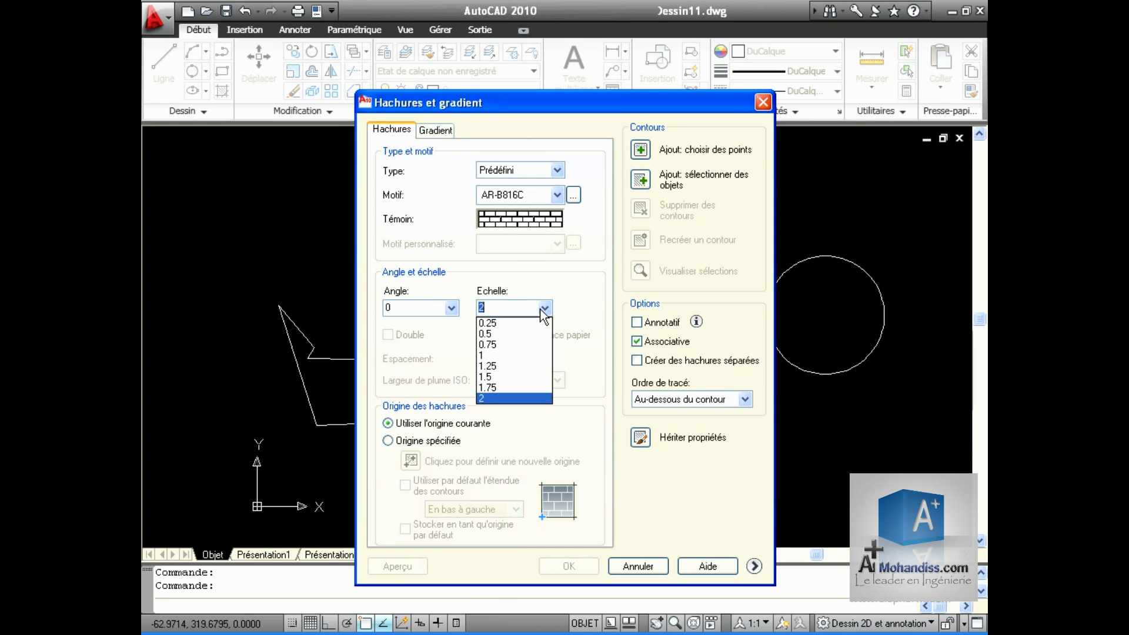
{"action": "left_click", "coordinate": [508, 356]}
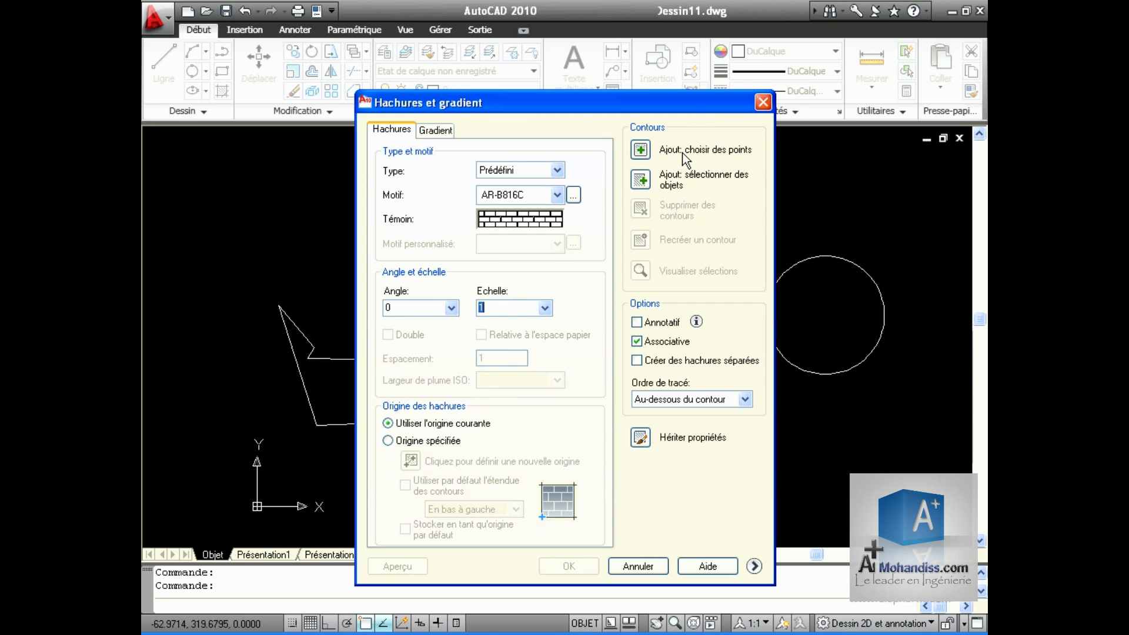
Pick an internal point in the large four-sided shape as the hatch boundary and preview the hatch
{"action": "left_click", "coordinate": [641, 150]}
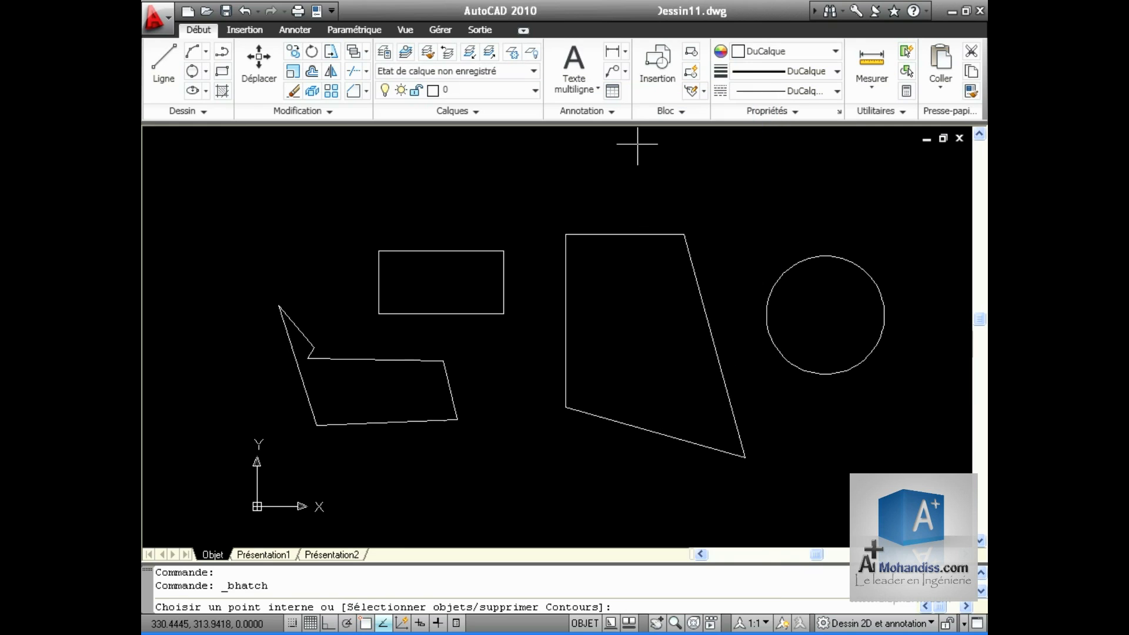
{"action": "left_click", "coordinate": [632, 350]}
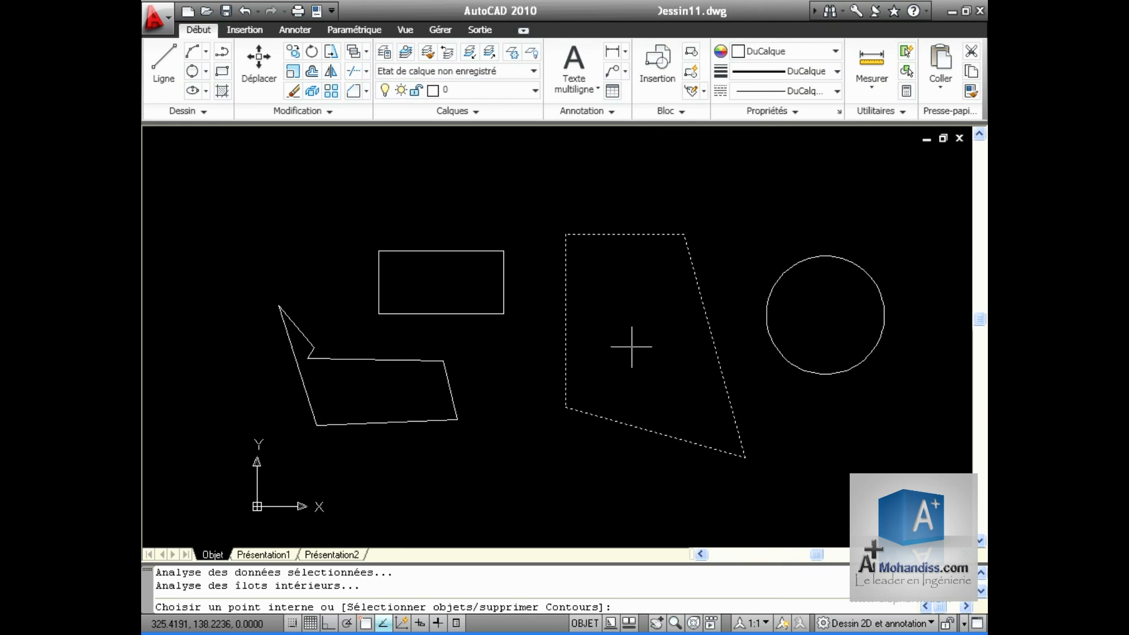
{"action": "key", "text": "Return"}
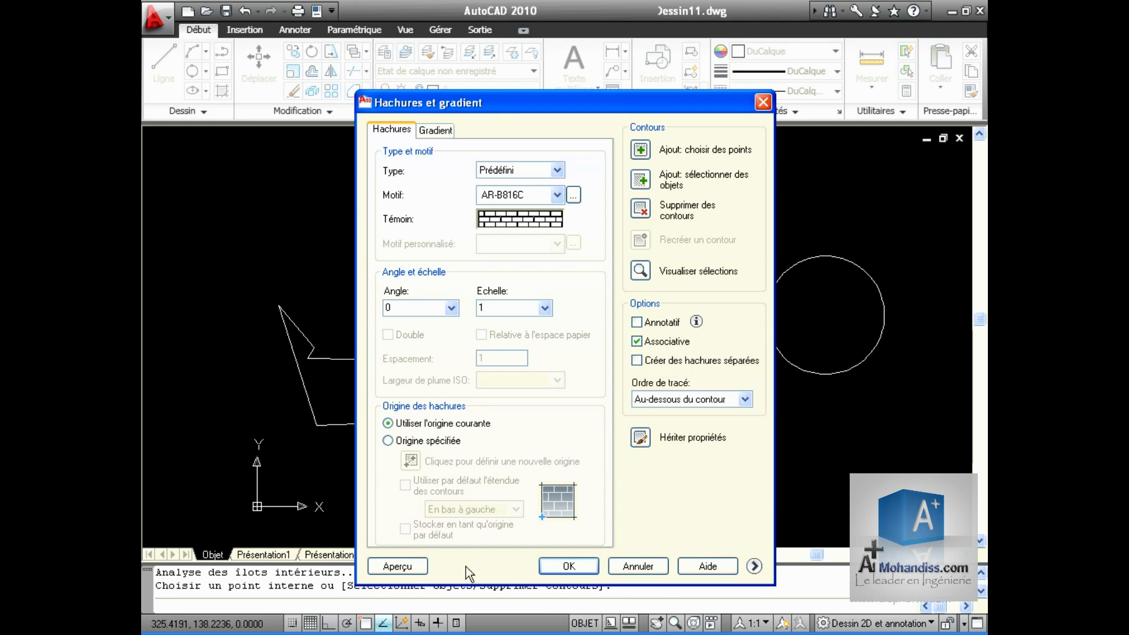
{"action": "left_click", "coordinate": [397, 566]}
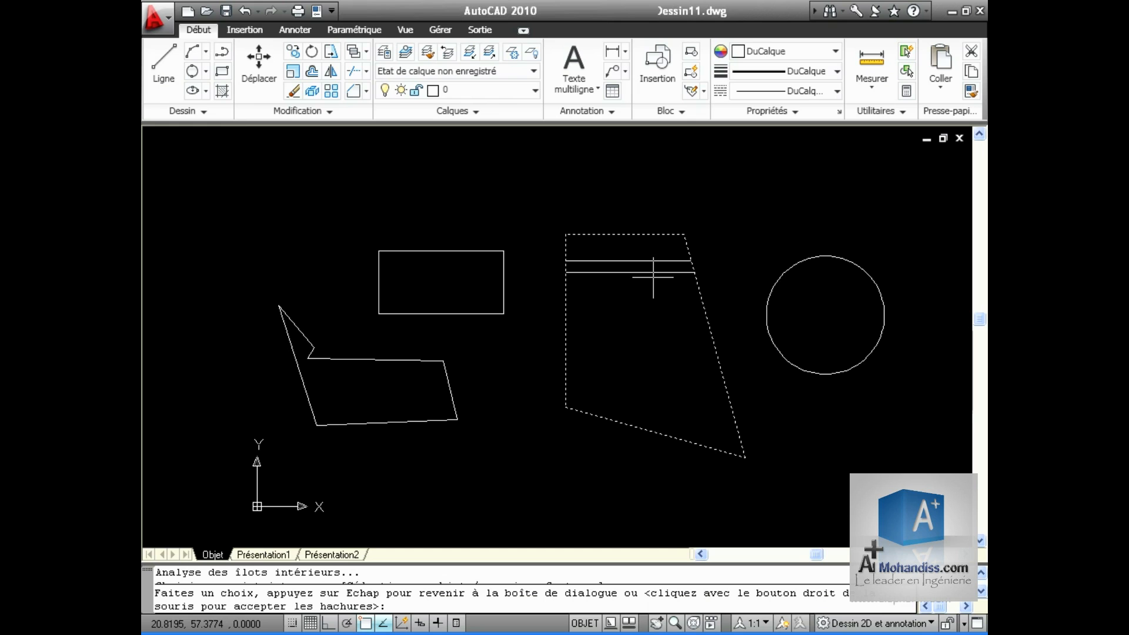
{"action": "left_click", "coordinate": [693, 423]}
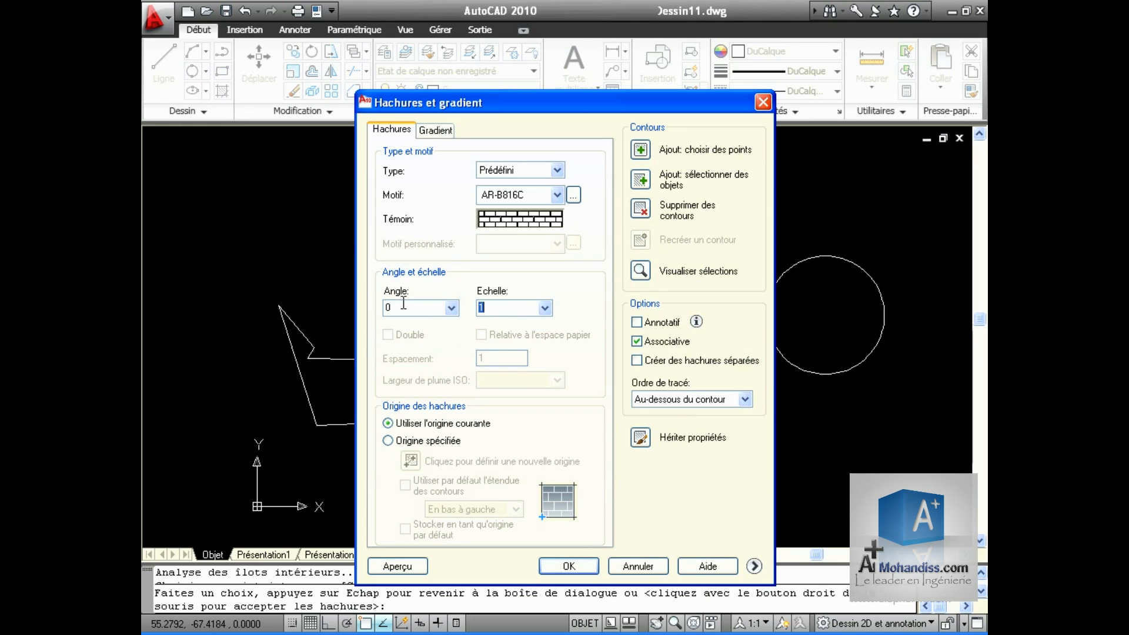
Set the hatch scale to 0.1, preview it and accept the hatch in the four-sided shape
{"action": "type", "text": "0."}
{"action": "left_click", "coordinate": [398, 566]}
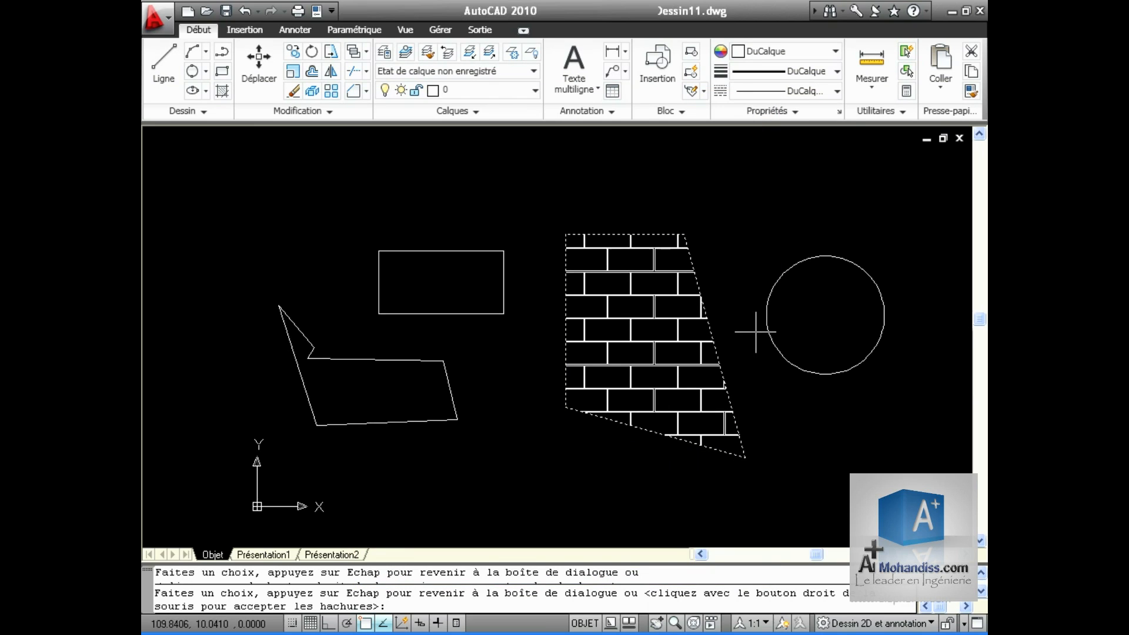
{"action": "right_click", "coordinate": [756, 332]}
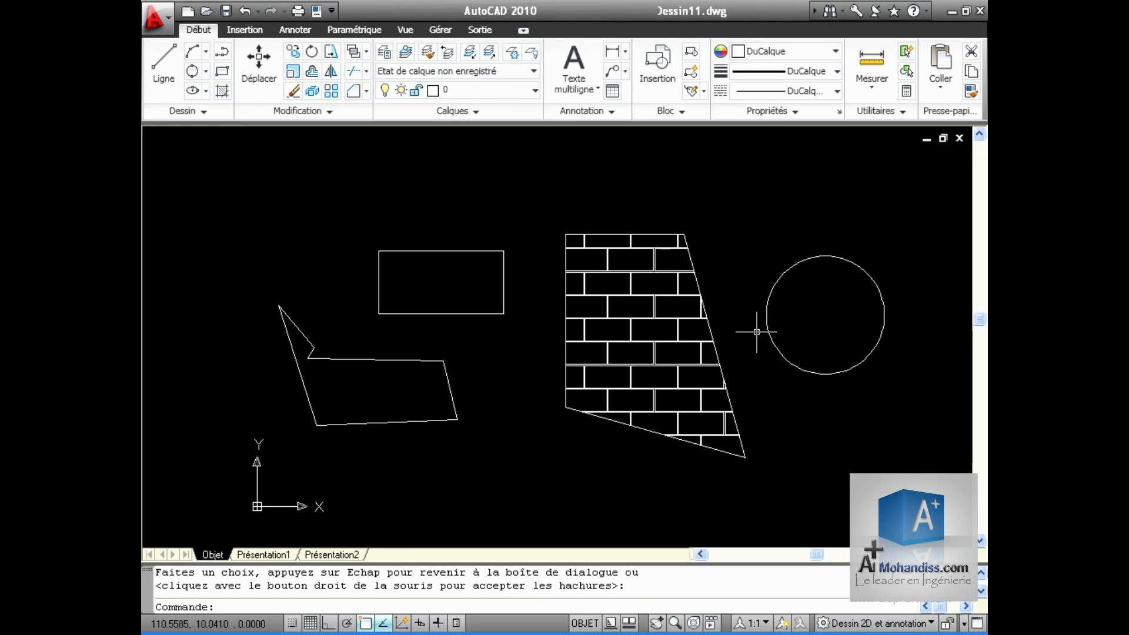
Hatch the rectangle with the AR-B816C pattern at scale 0.1, selecting the rectangle itself as the boundary object
{"action": "left_click", "coordinate": [223, 91]}
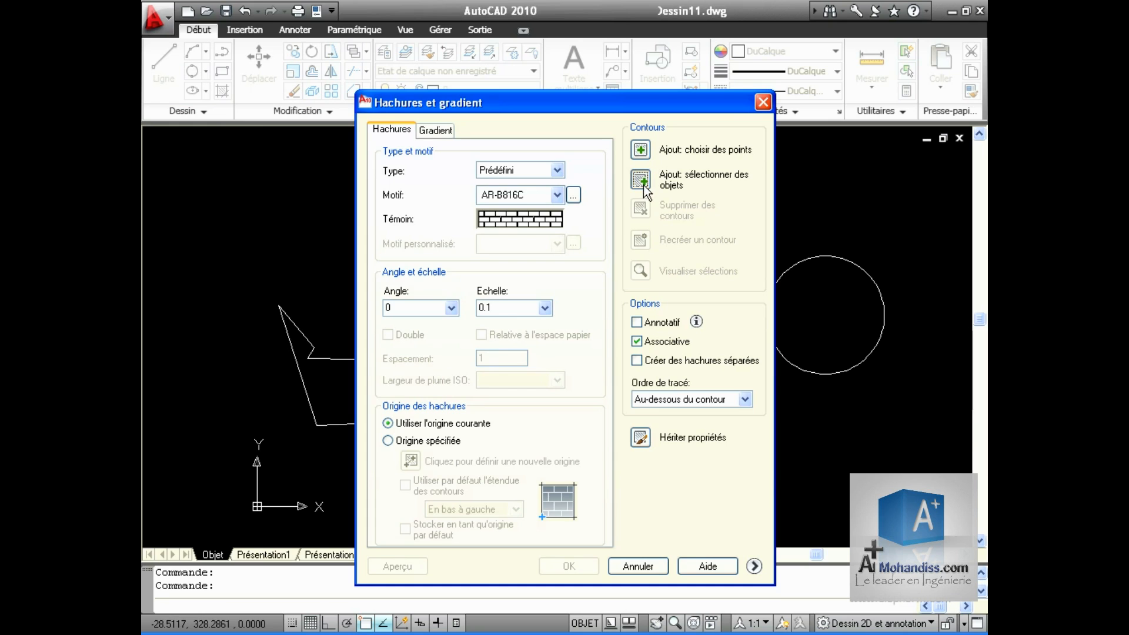
{"action": "left_click", "coordinate": [641, 179]}
{"action": "left_click", "coordinate": [446, 252]}
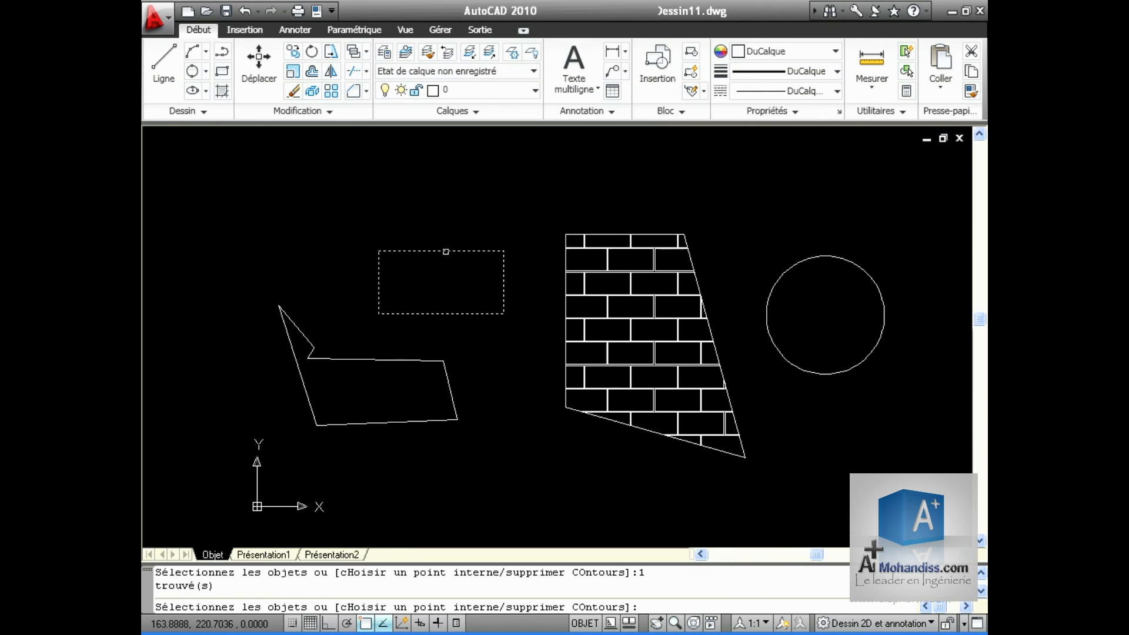
{"action": "key", "text": "Return"}
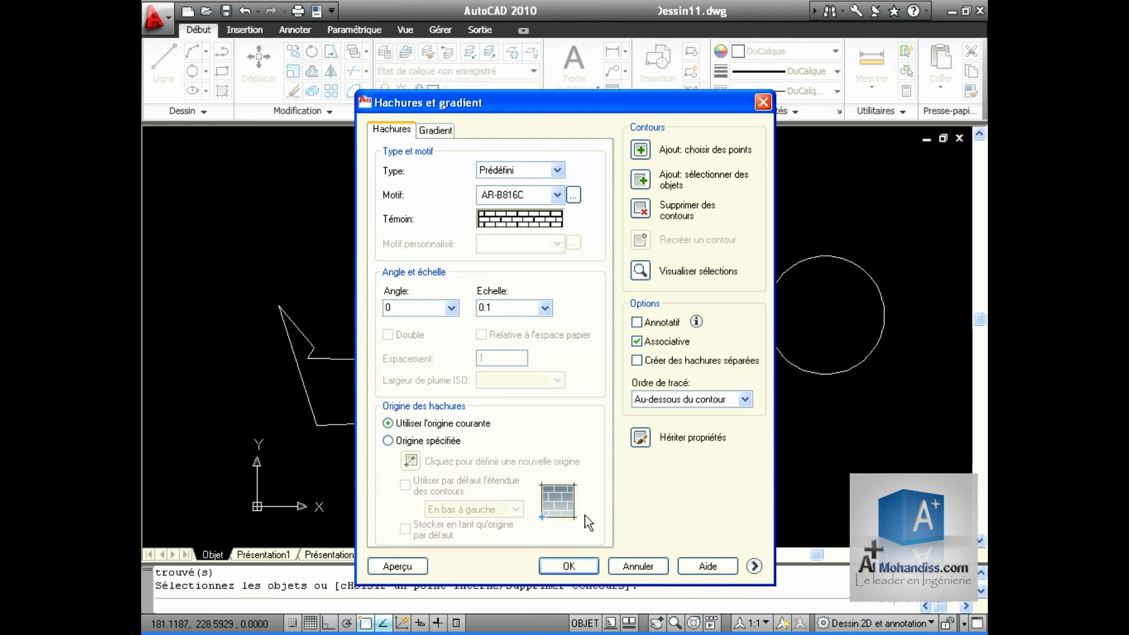
{"action": "left_click", "coordinate": [579, 567]}
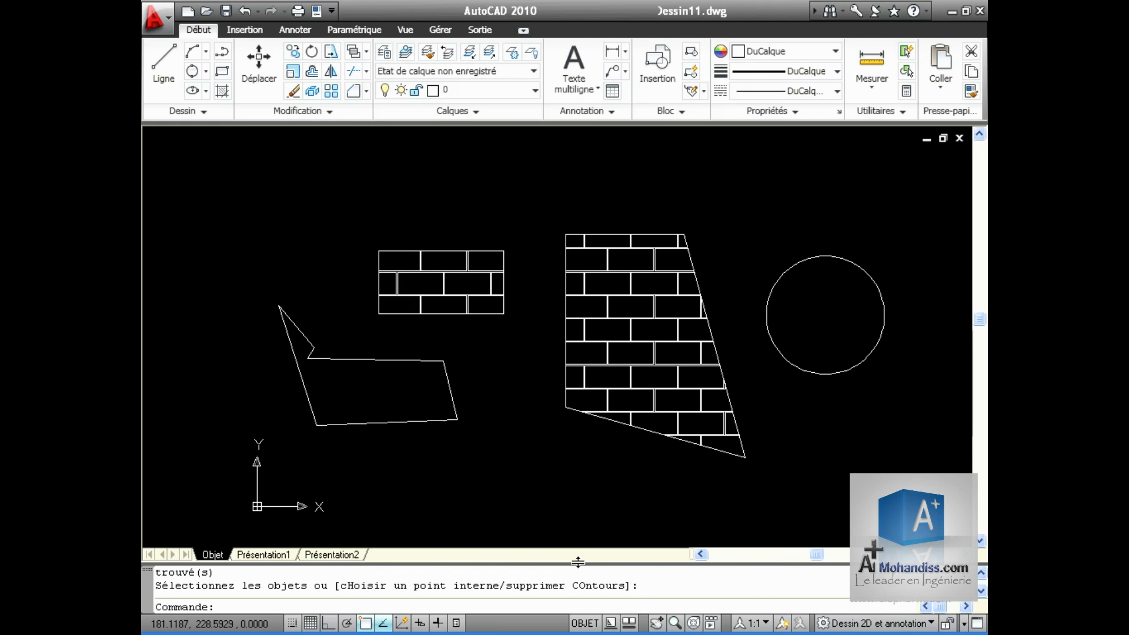
Edit the rectangle's existing hatch and set its scale to 0.5
{"action": "left_click", "coordinate": [325, 110]}
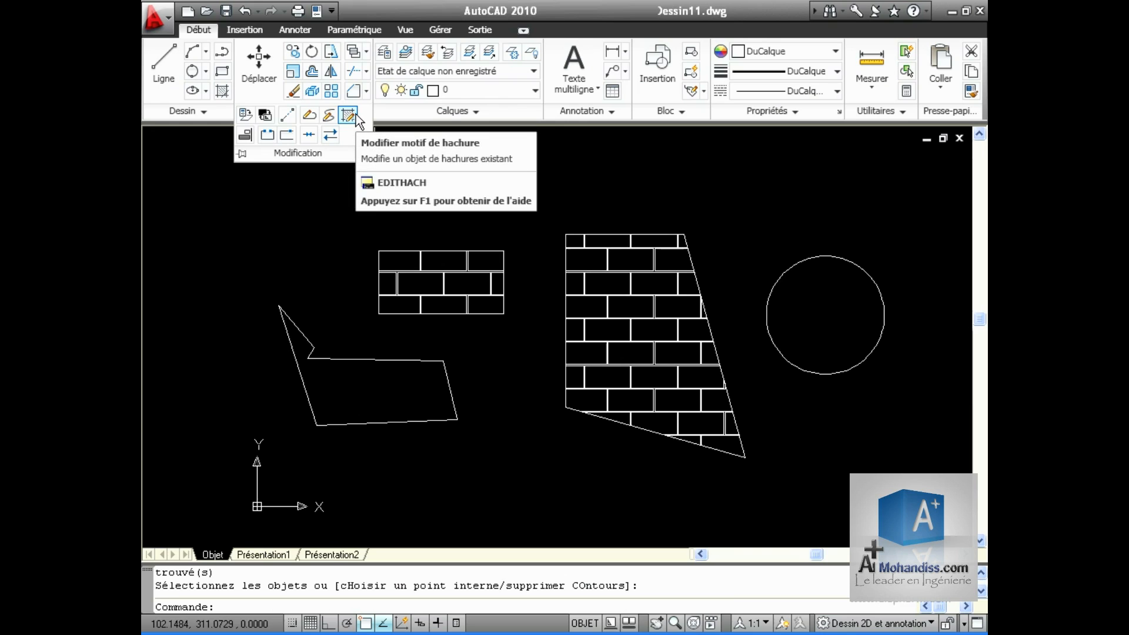
{"action": "left_click", "coordinate": [348, 115]}
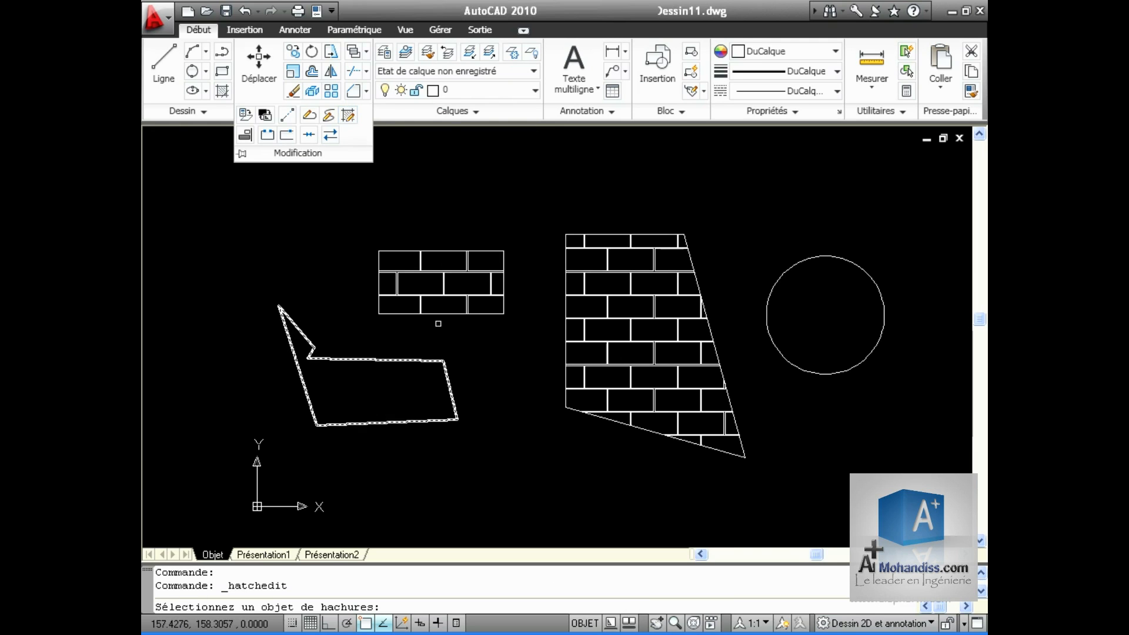
{"action": "left_click", "coordinate": [443, 290]}
{"action": "left_click", "coordinate": [545, 308]}
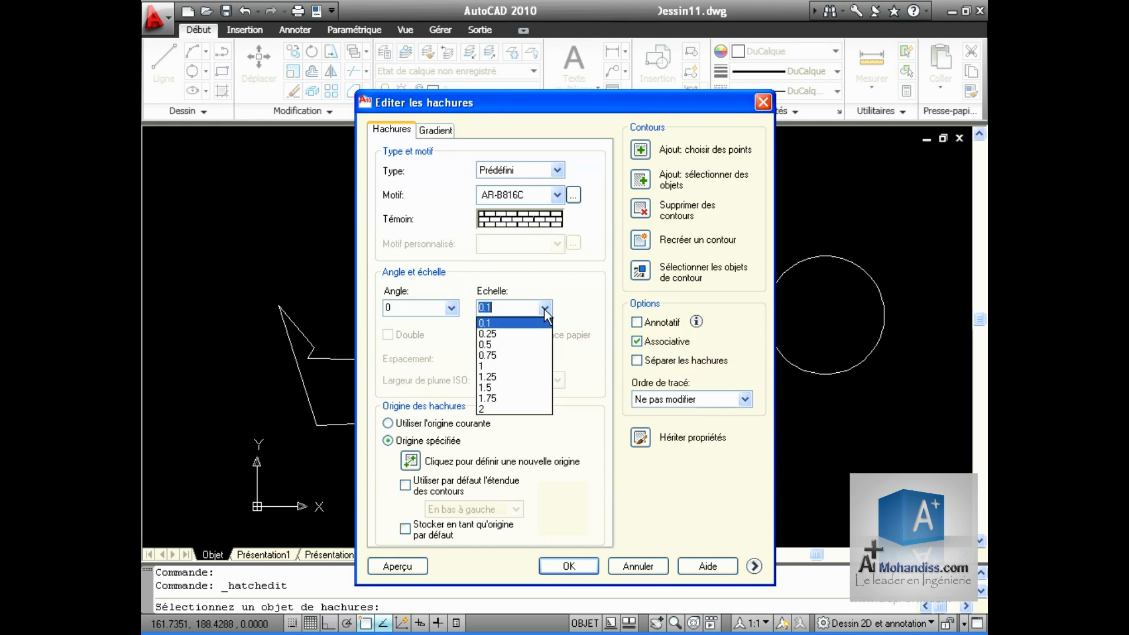
{"action": "left_click", "coordinate": [513, 345]}
{"action": "left_click", "coordinate": [577, 574]}
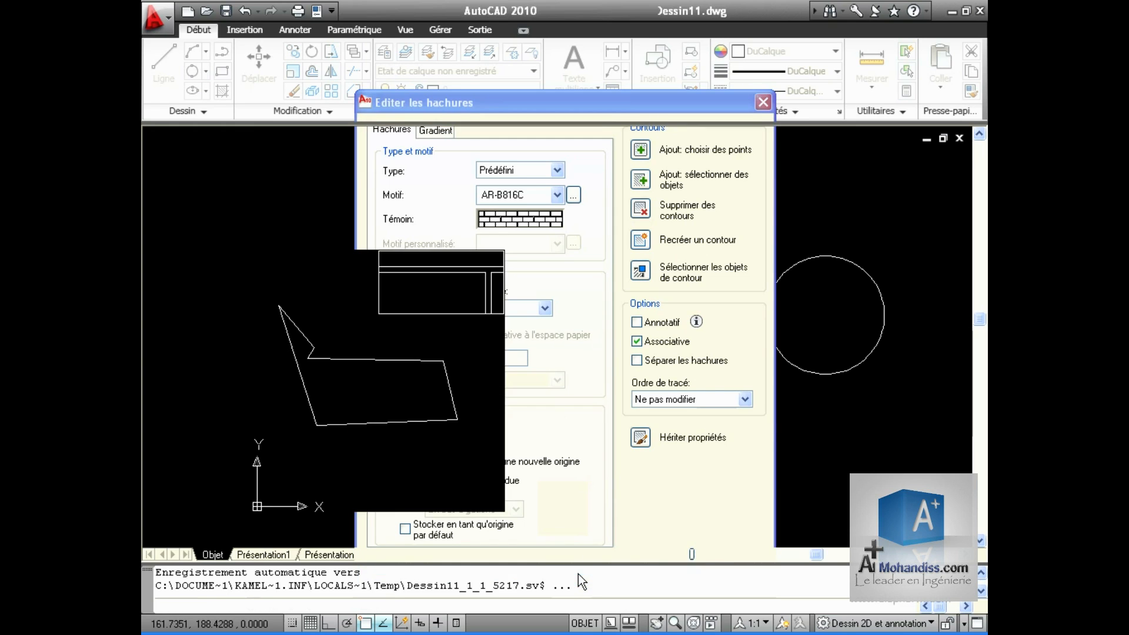
Edit the rectangle's brick hatch again and set its scale to 0.05
{"action": "left_click", "coordinate": [436, 251]}
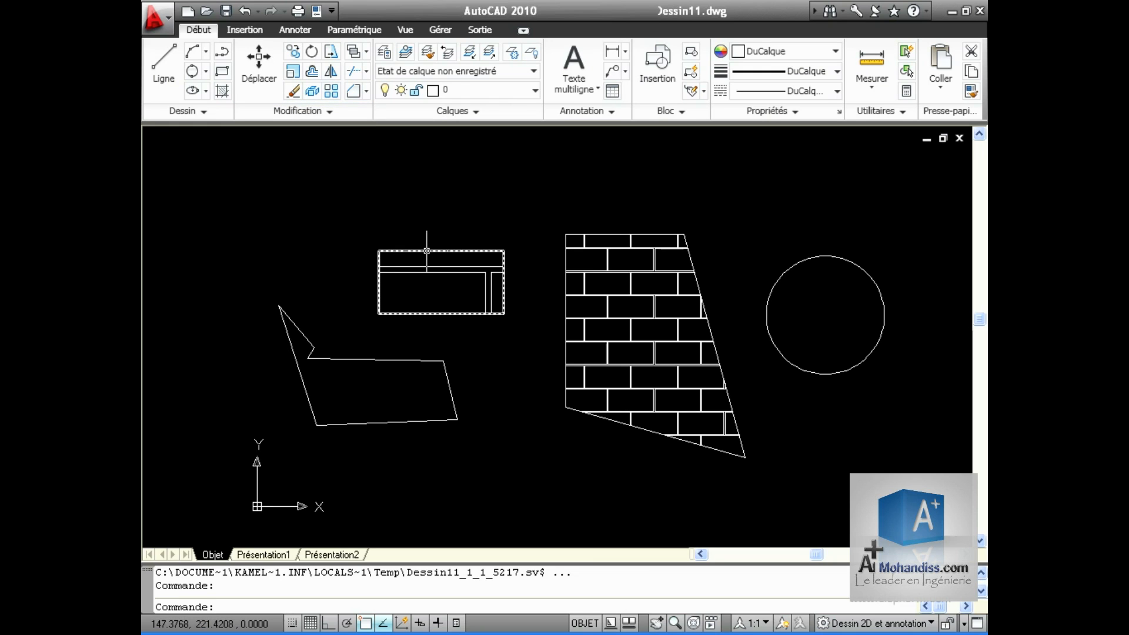
{"action": "key", "text": "Return"}
{"action": "left_click", "coordinate": [443, 277]}
{"action": "left_click", "coordinate": [630, 306]}
{"action": "double_click", "coordinate": [496, 307]}
{"action": "type", "text": "0"}
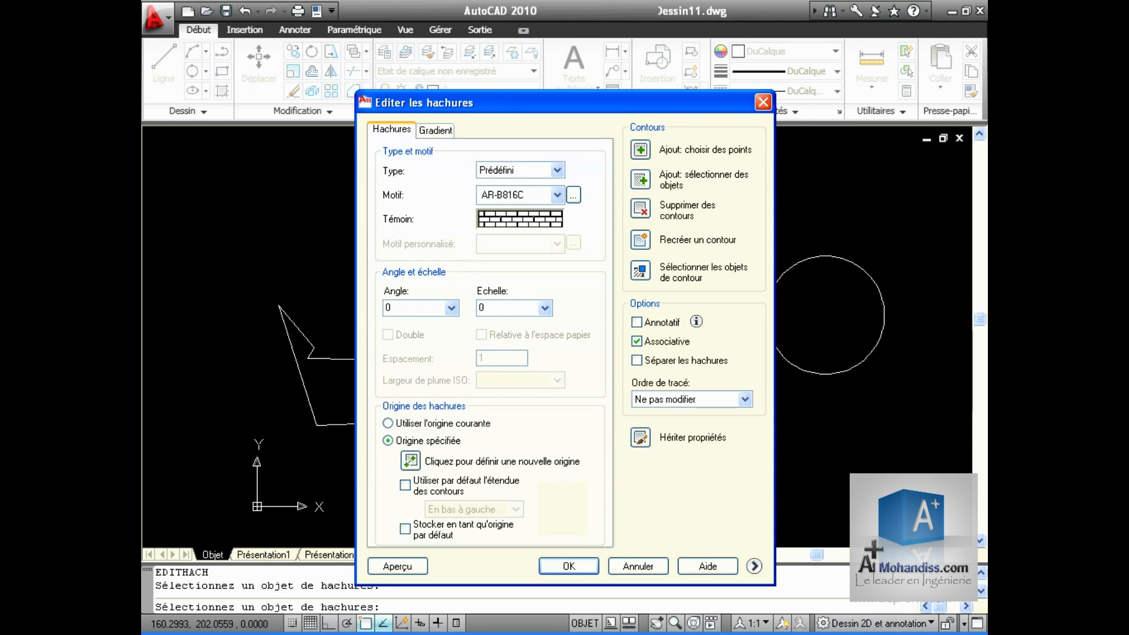
{"action": "left_click", "coordinate": [570, 563]}
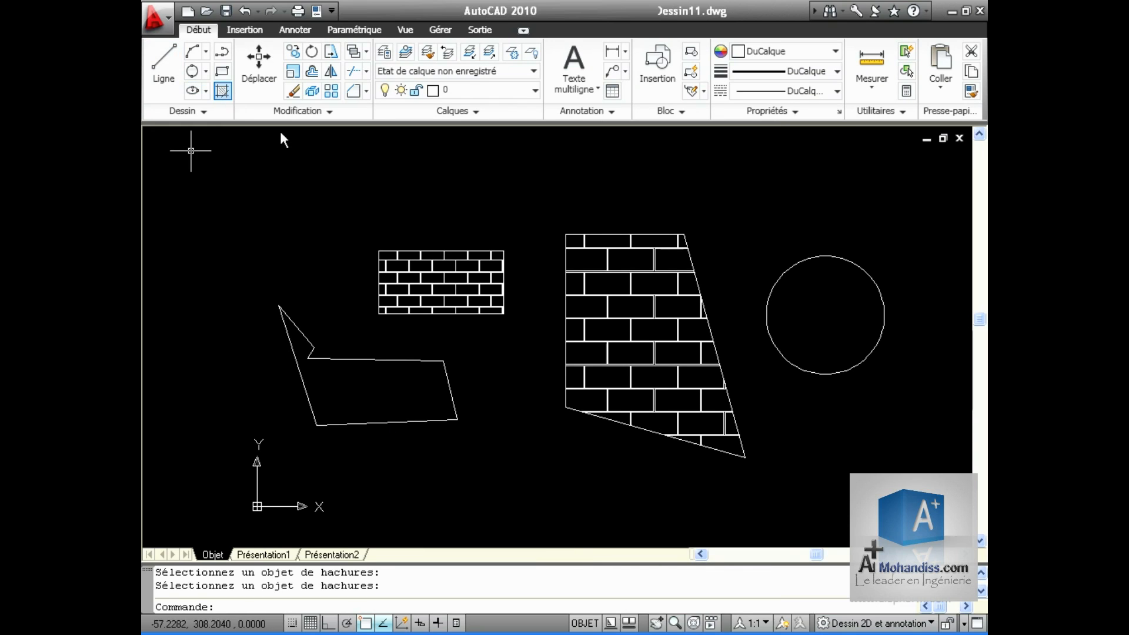
Start a new hatch that inherits its properties from the rectangle's brick hatch
{"action": "mouse_move", "coordinate": [611, 106]}
{"action": "left_mouse_down"}
{"action": "mouse_move", "coordinate": [786, 112]}
{"action": "mouse_move", "coordinate": [821, 94]}
{"action": "left_mouse_up"}
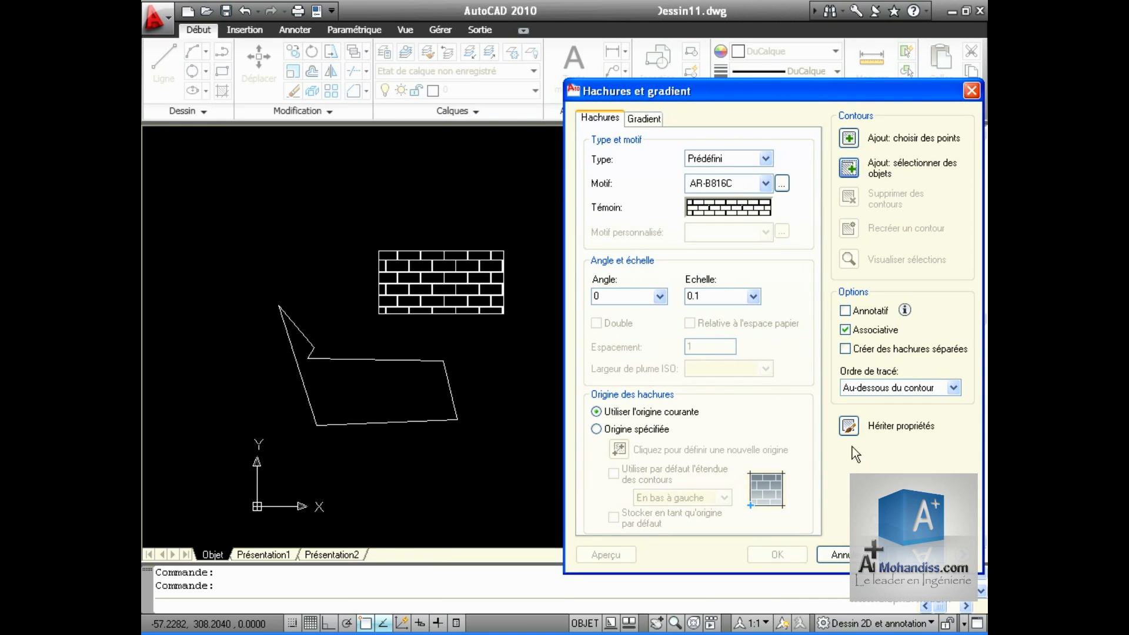
{"action": "left_click", "coordinate": [849, 428]}
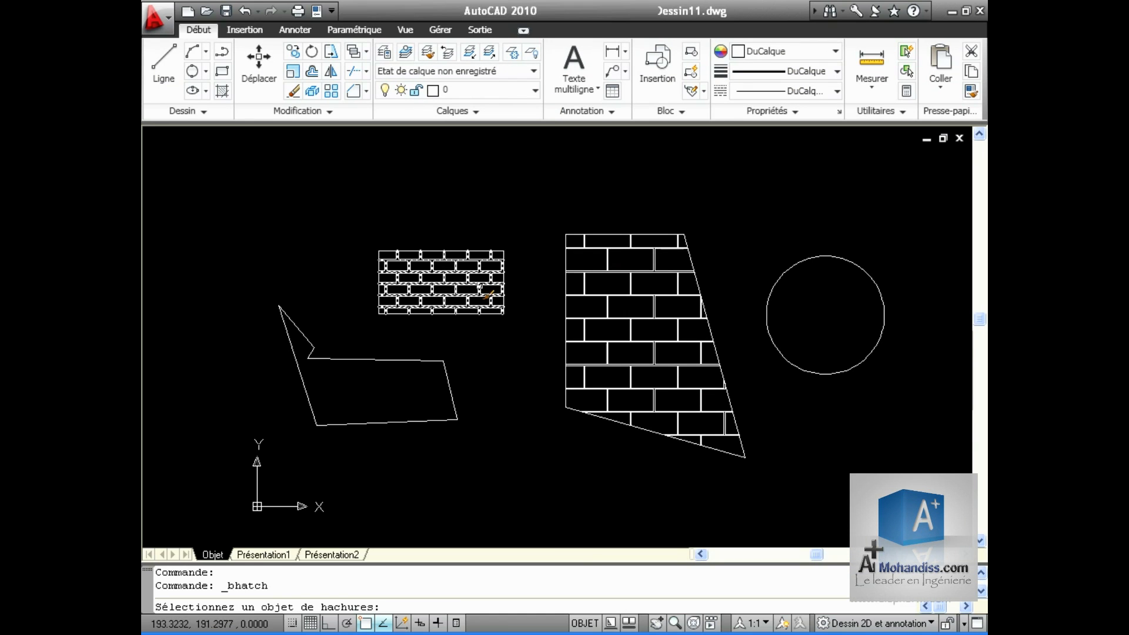
{"action": "left_click", "coordinate": [479, 288]}
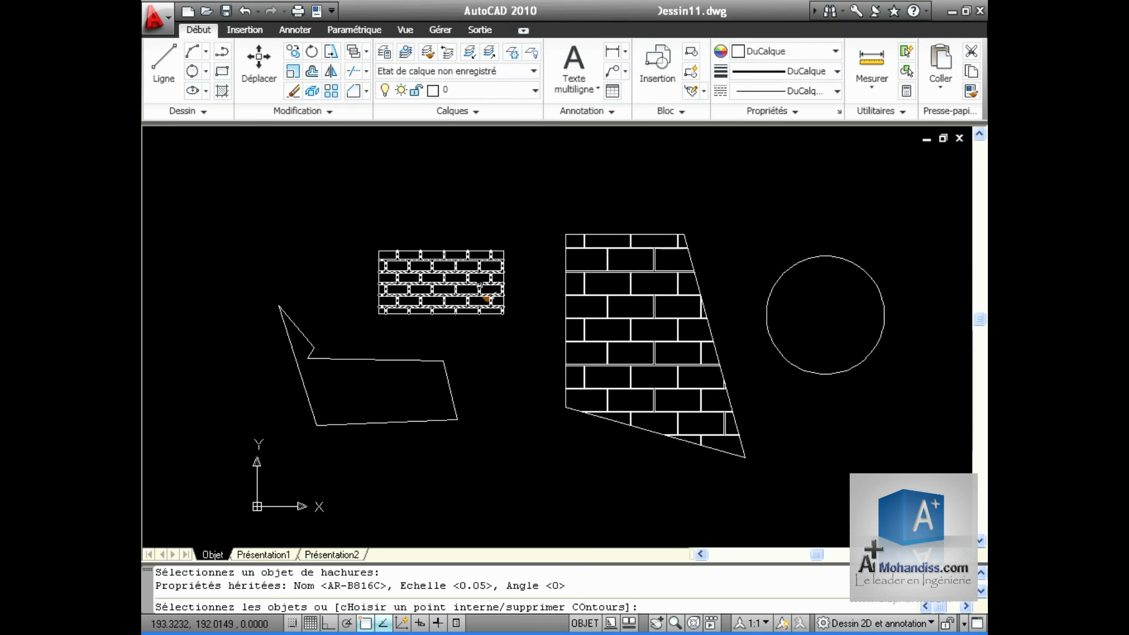
Select the irregular polyline below the rectangle as the hatch boundary object, preview the hatch and accept it
{"action": "left_click", "coordinate": [369, 405]}
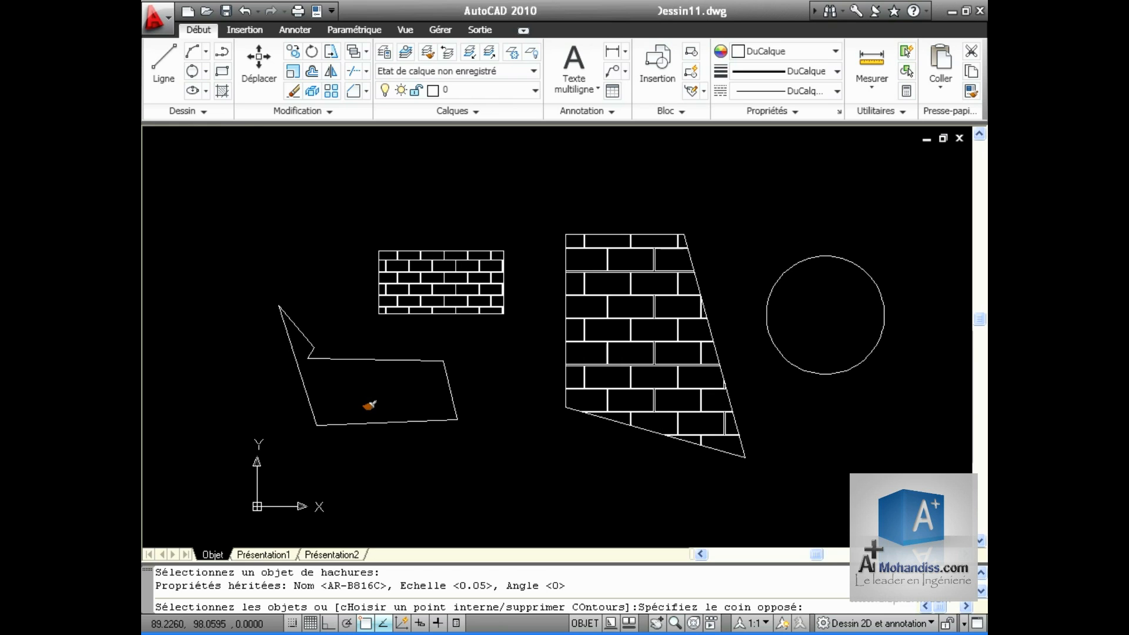
{"action": "left_click", "coordinate": [419, 388]}
{"action": "left_click", "coordinate": [410, 360]}
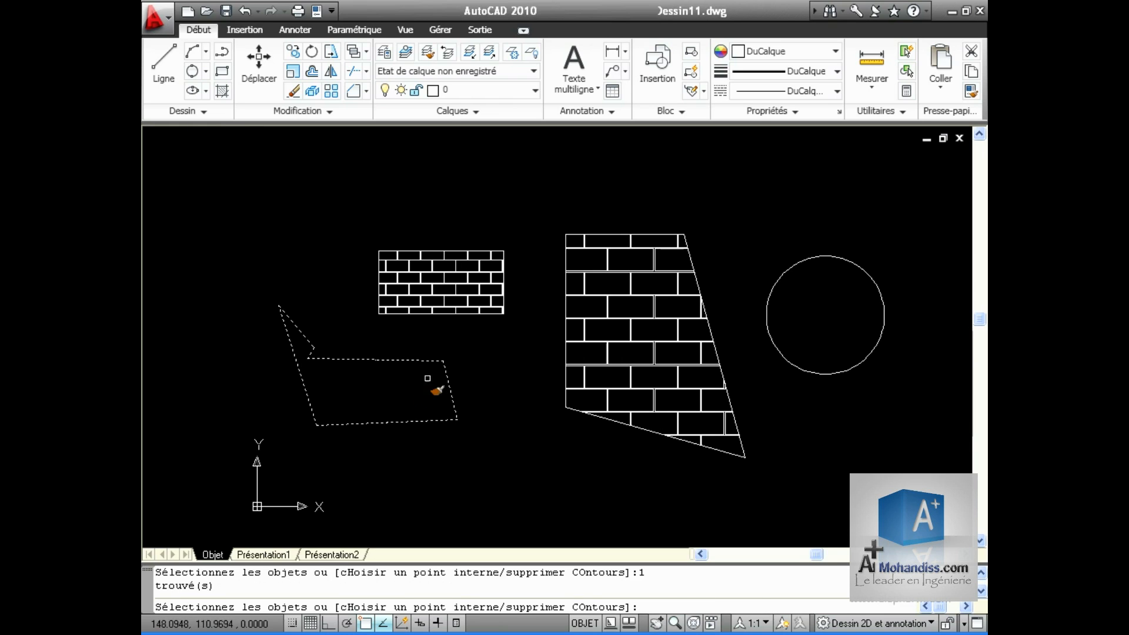
{"action": "key", "text": "Return"}
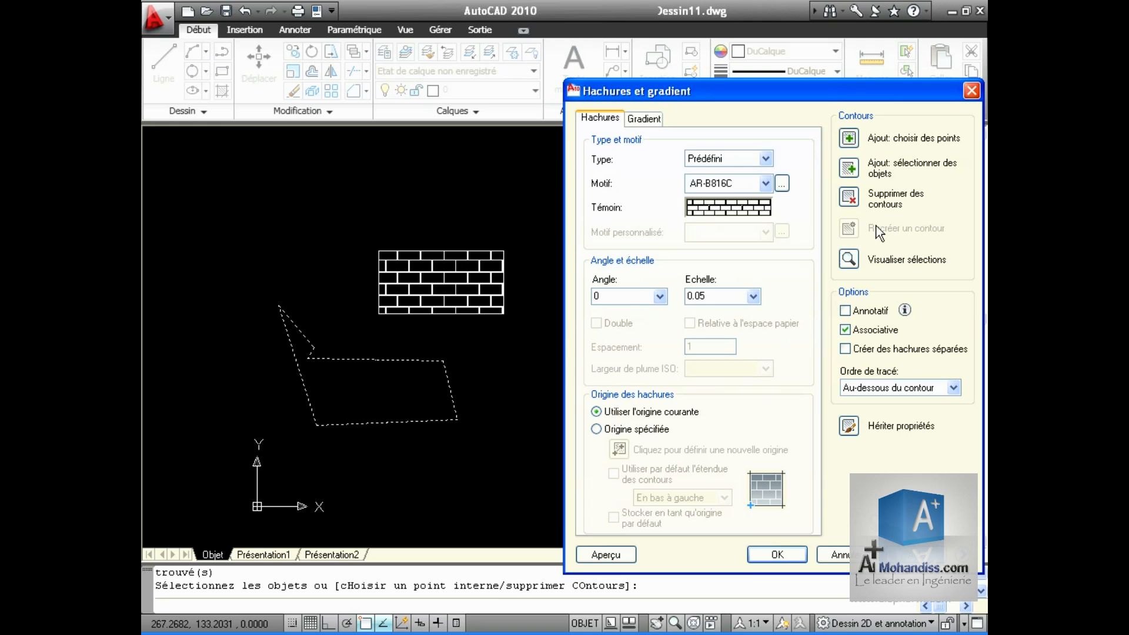
{"action": "left_click", "coordinate": [606, 555]}
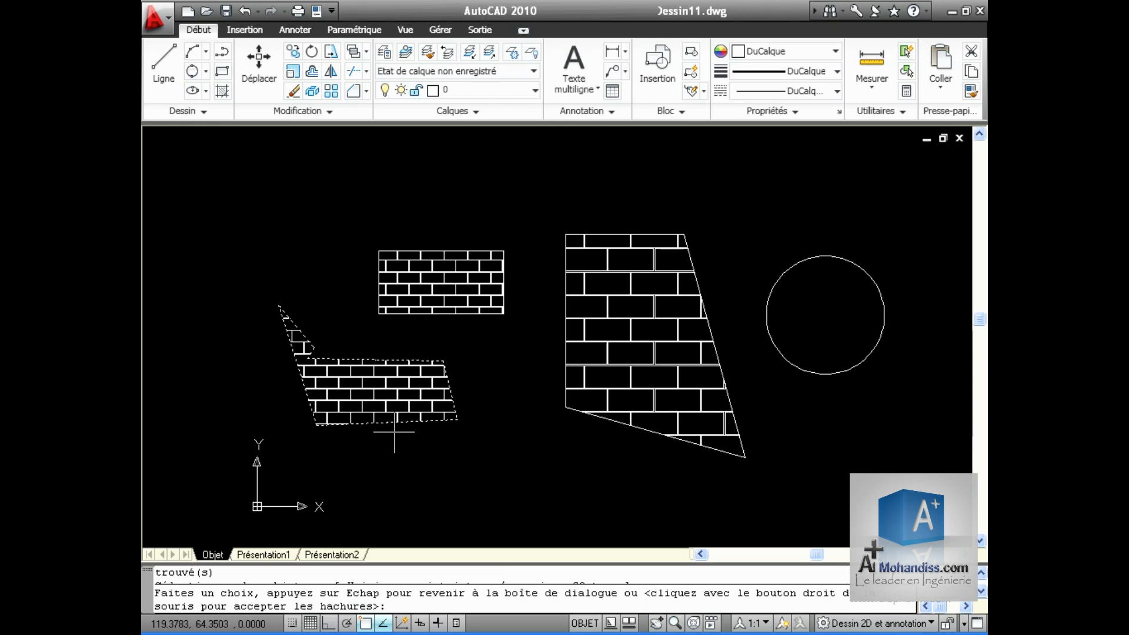
{"action": "right_click", "coordinate": [394, 421]}
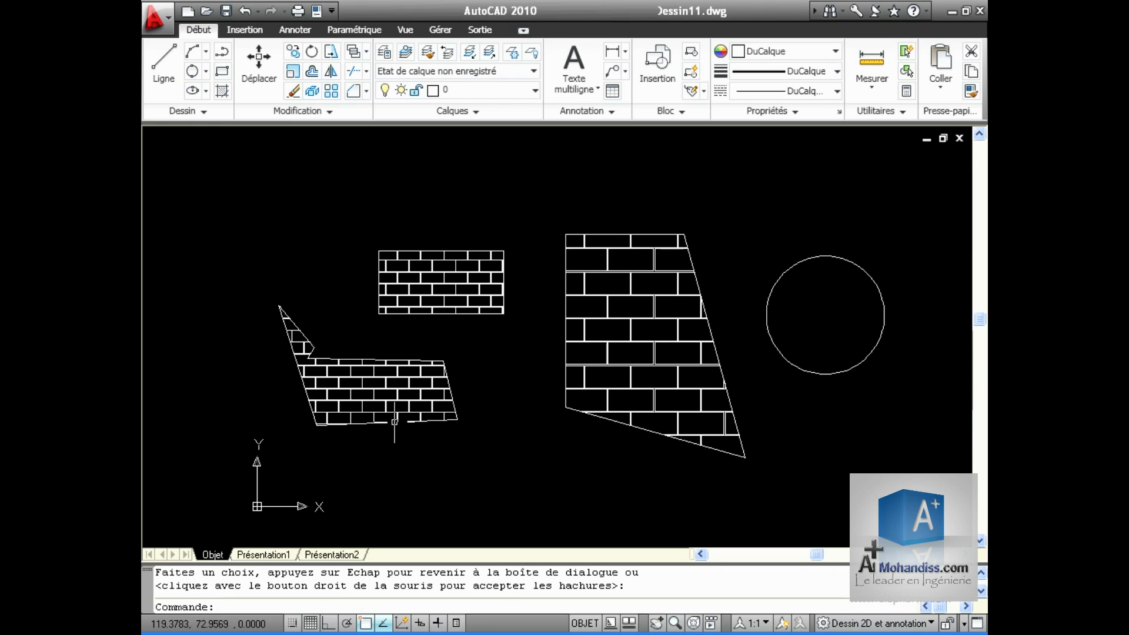
Display the Properties palette and examine the irregular shape's hatch settings, including the Associative option
{"action": "left_click", "coordinate": [391, 414]}
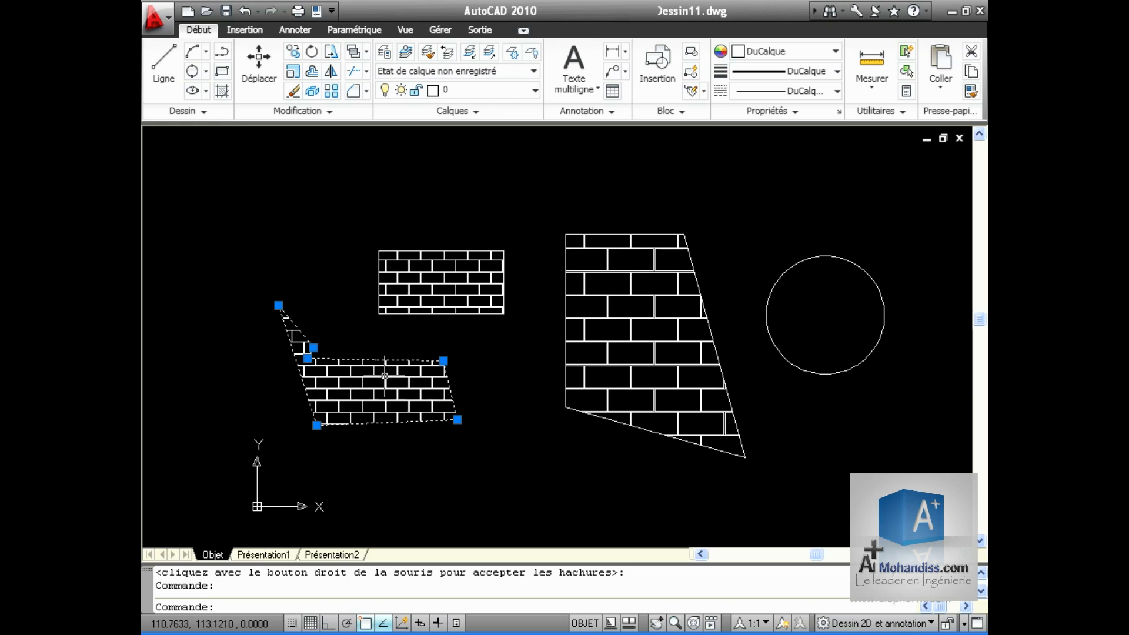
{"action": "left_click", "coordinate": [316, 11]}
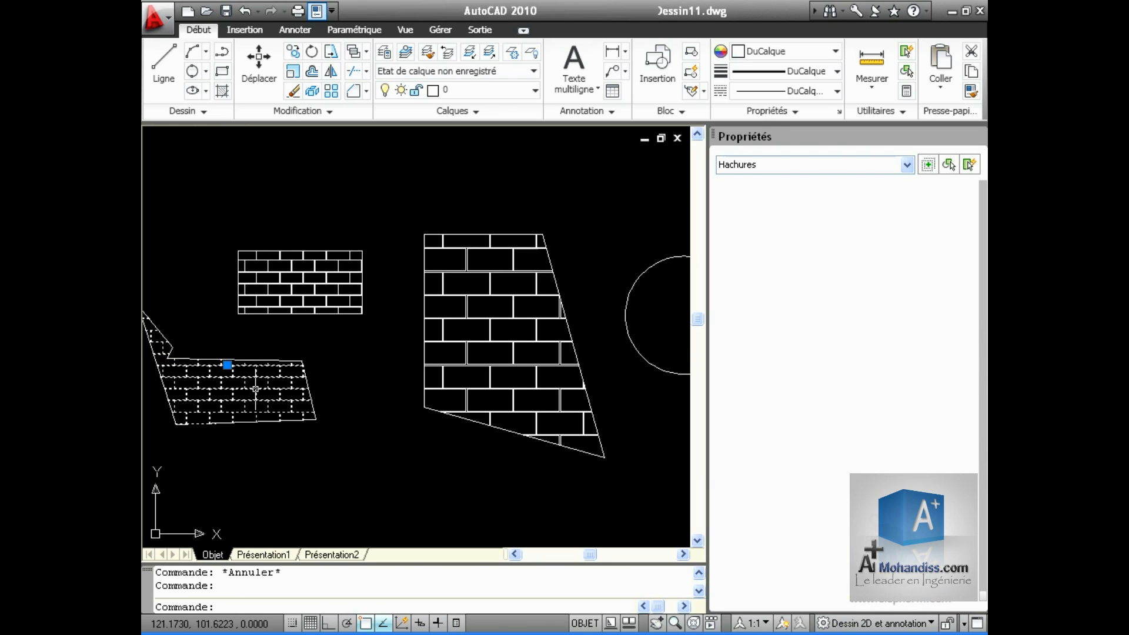
{"action": "double_click", "coordinate": [255, 390]}
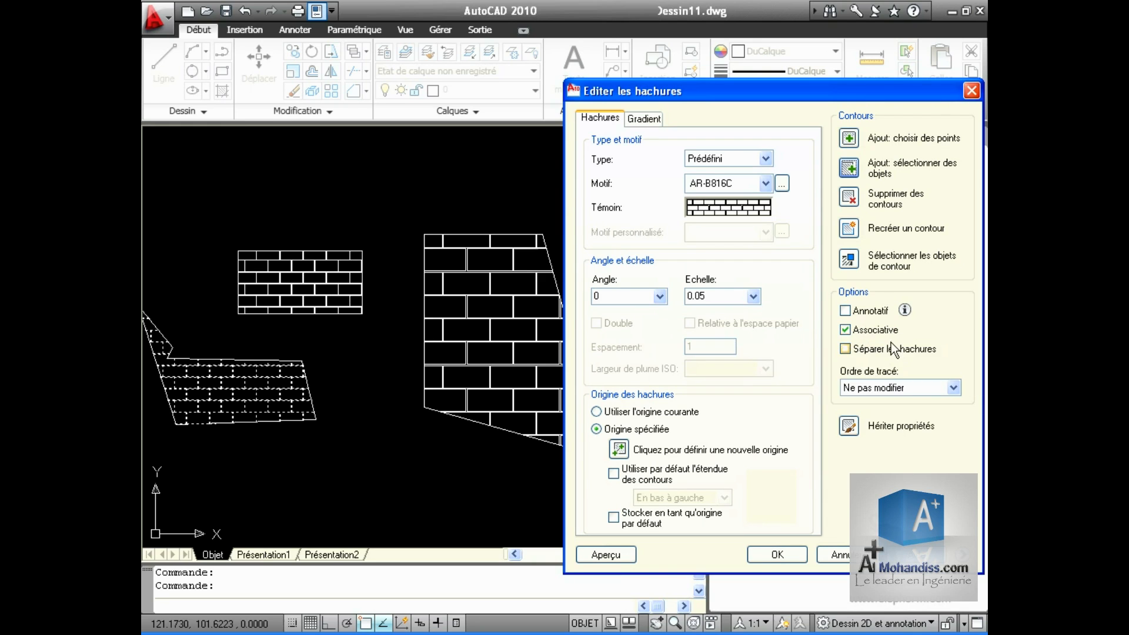
{"action": "left_click", "coordinate": [788, 560]}
{"action": "key", "text": "Escape"}
Stretch the irregular polyline's lower-right vertex outward to about (350, -12) and close the Properties palette
{"action": "left_click", "coordinate": [294, 421]}
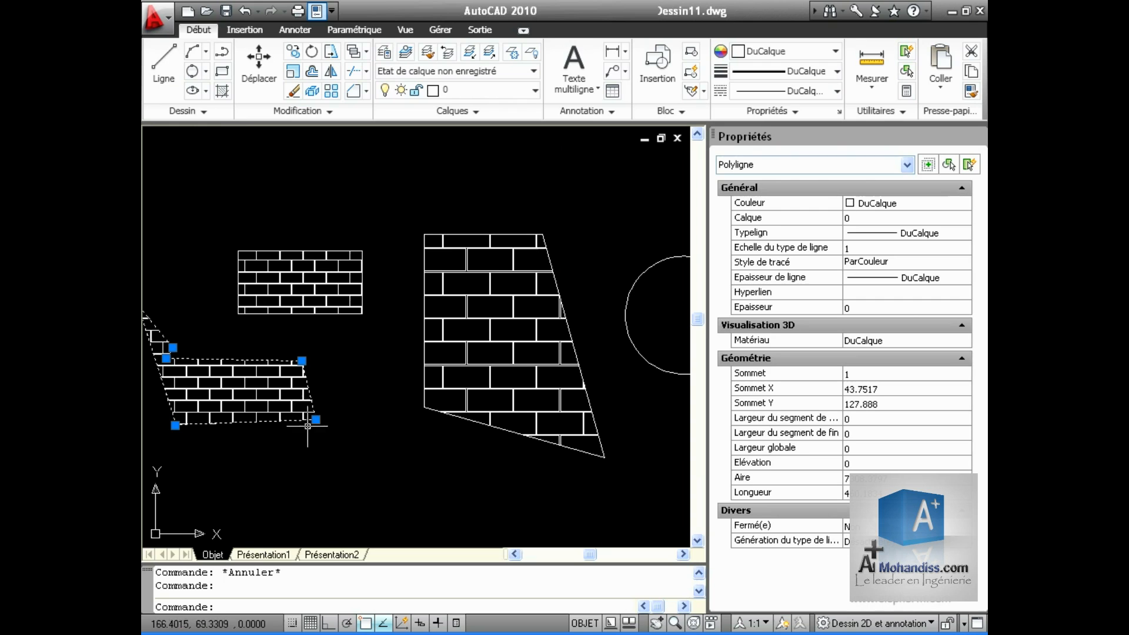
{"action": "left_click", "coordinate": [316, 419]}
{"action": "left_click", "coordinate": [519, 519]}
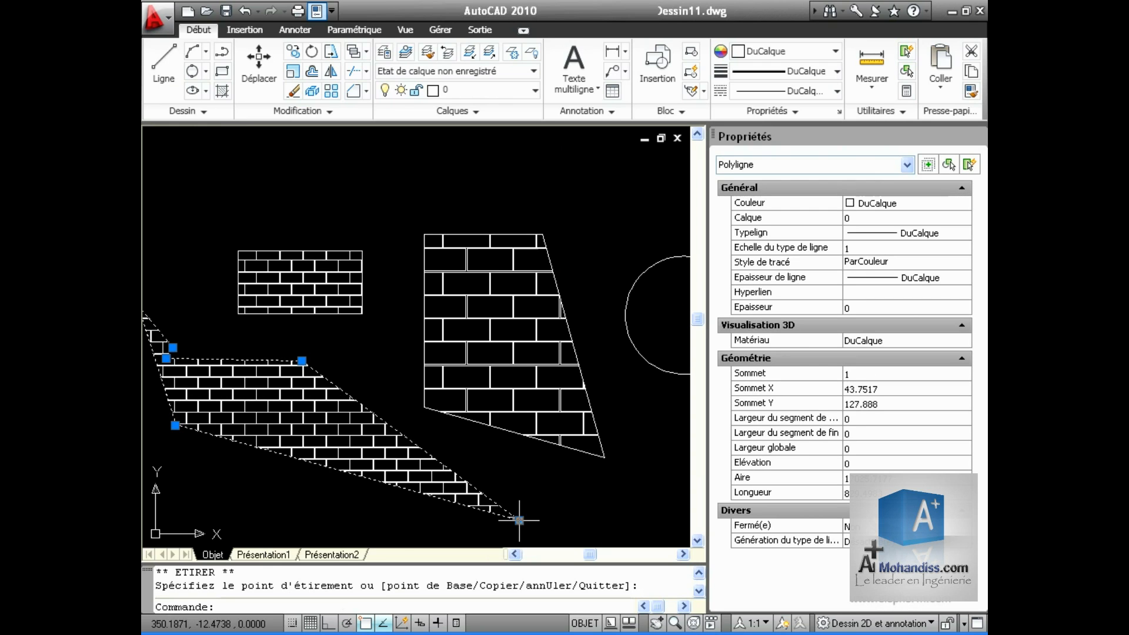
{"action": "left_click", "coordinate": [978, 136]}
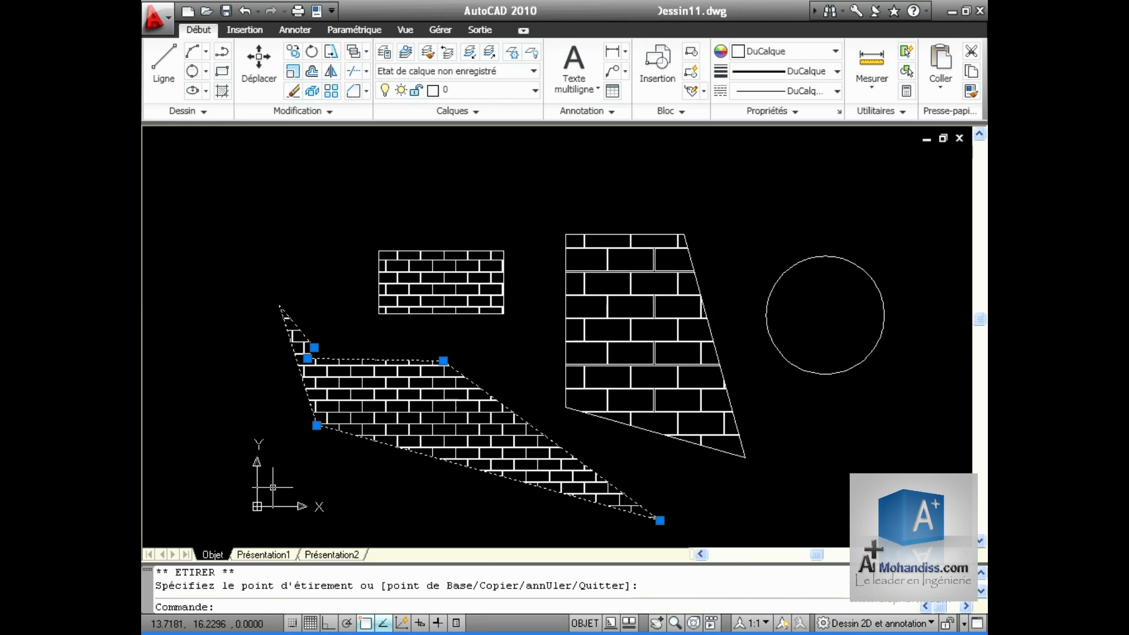
{"action": "key", "text": "Escape"}
Edit the irregular shape's hatch and specify its lower-left vertex as the new hatch origin
{"action": "double_click", "coordinate": [436, 425]}
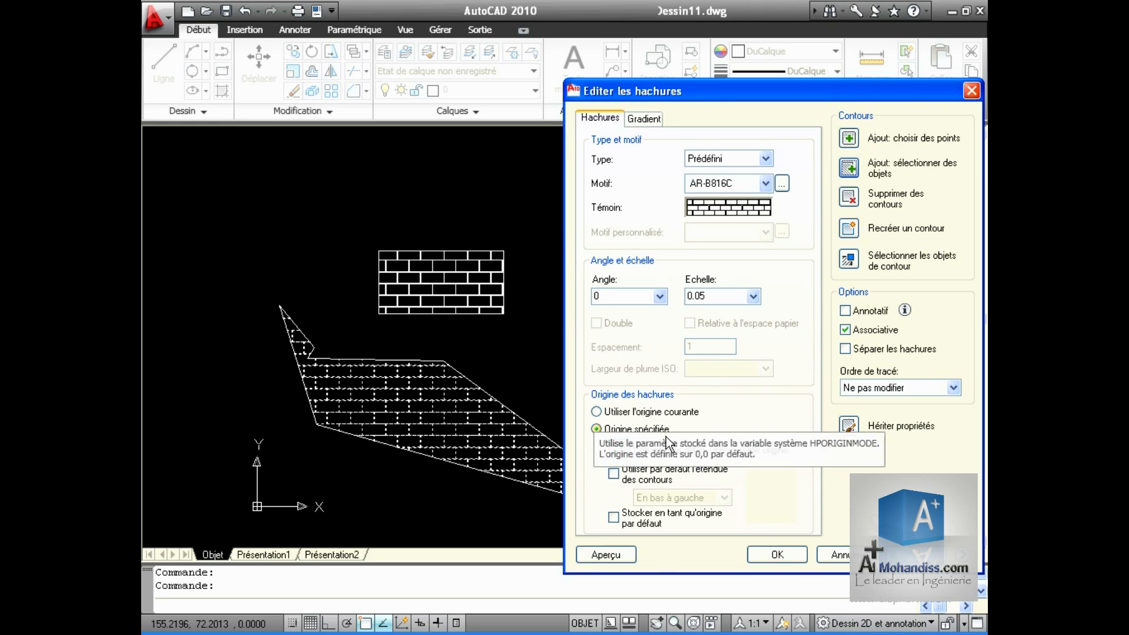
{"action": "left_click", "coordinate": [619, 449]}
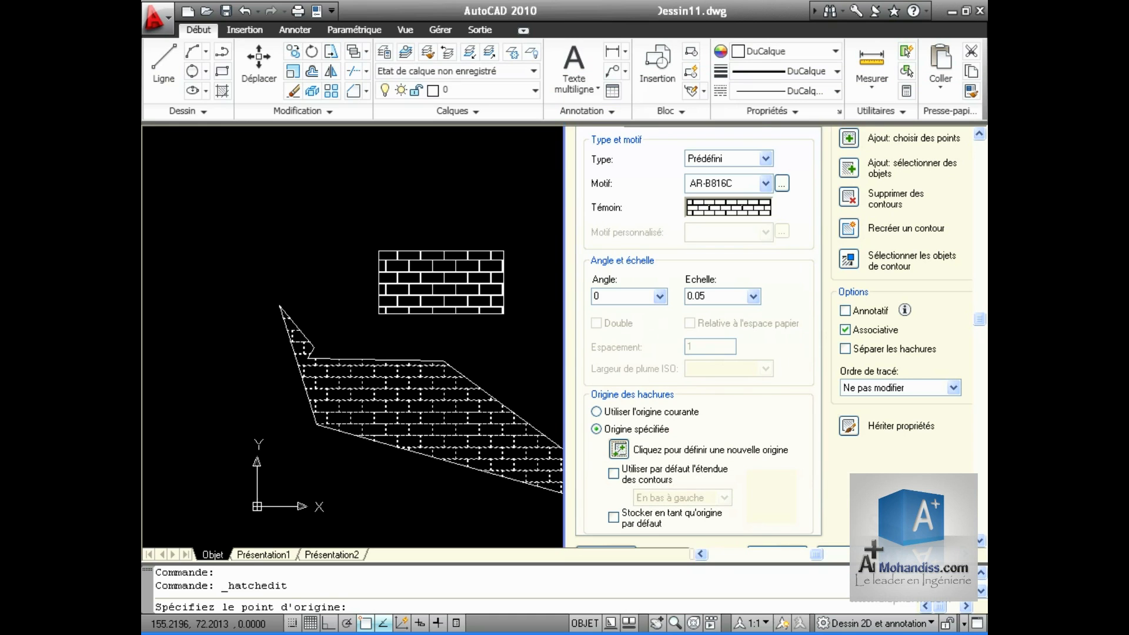
{"action": "left_click", "coordinate": [315, 425]}
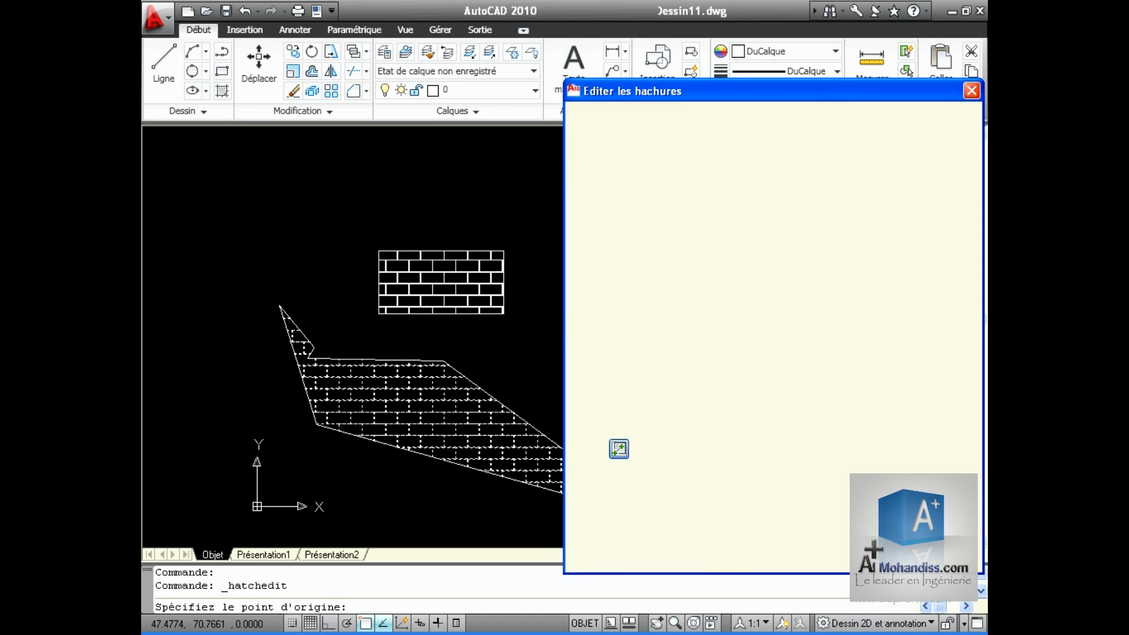
{"action": "left_click", "coordinate": [776, 554]}
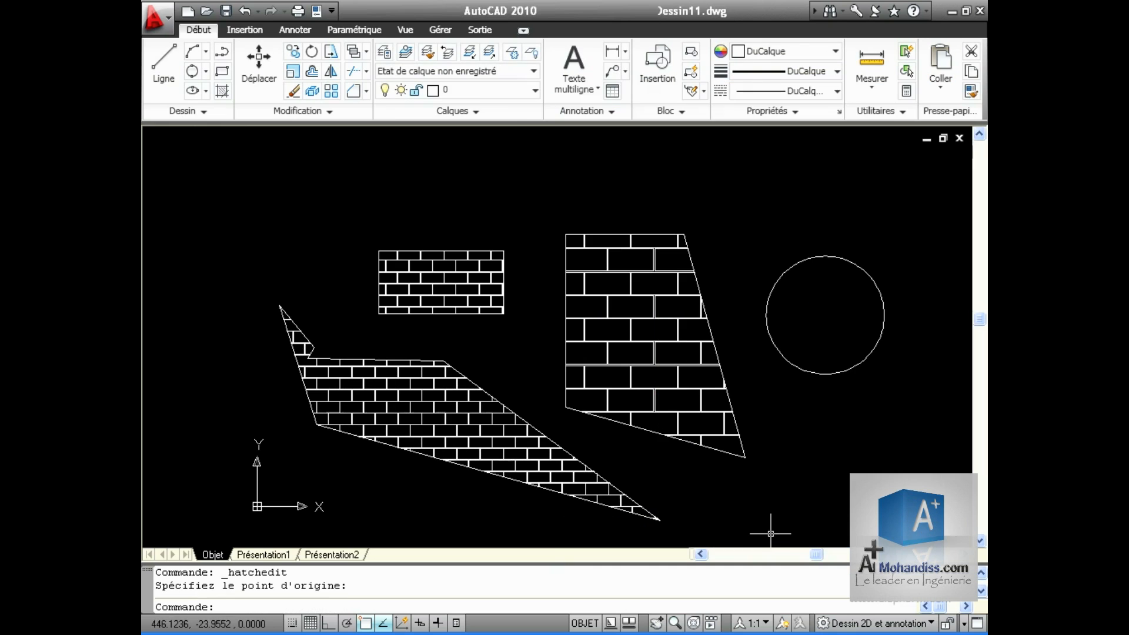
{"action": "key", "text": "Escape"}
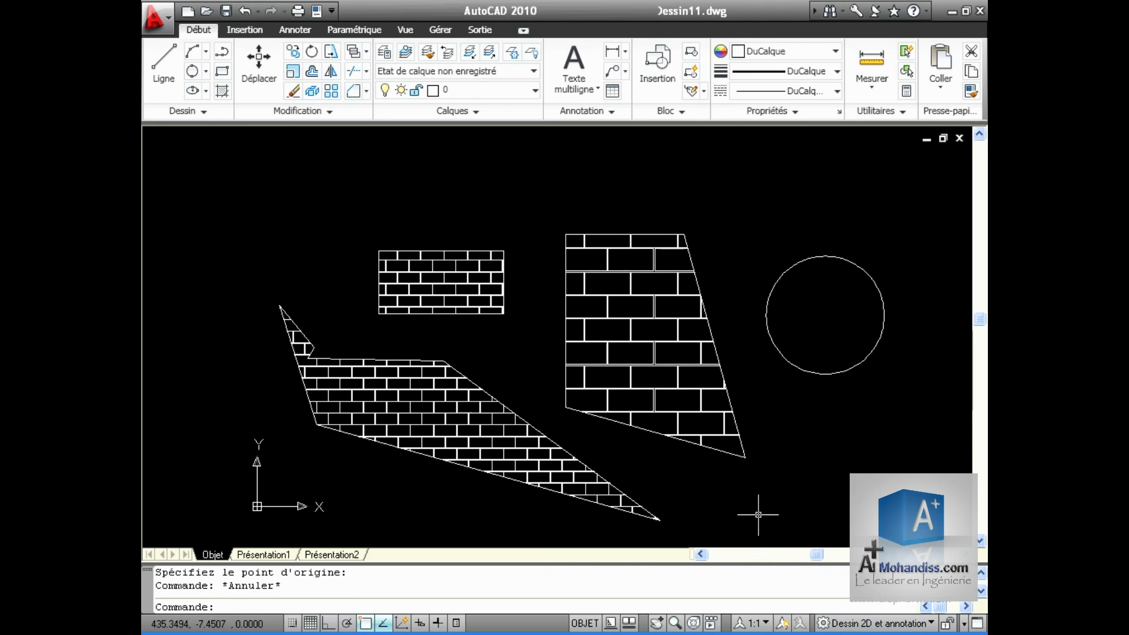
Erase all the shapes and hatches in the drawing
{"action": "left_click", "coordinate": [234, 166]}
{"action": "left_click", "coordinate": [933, 505]}
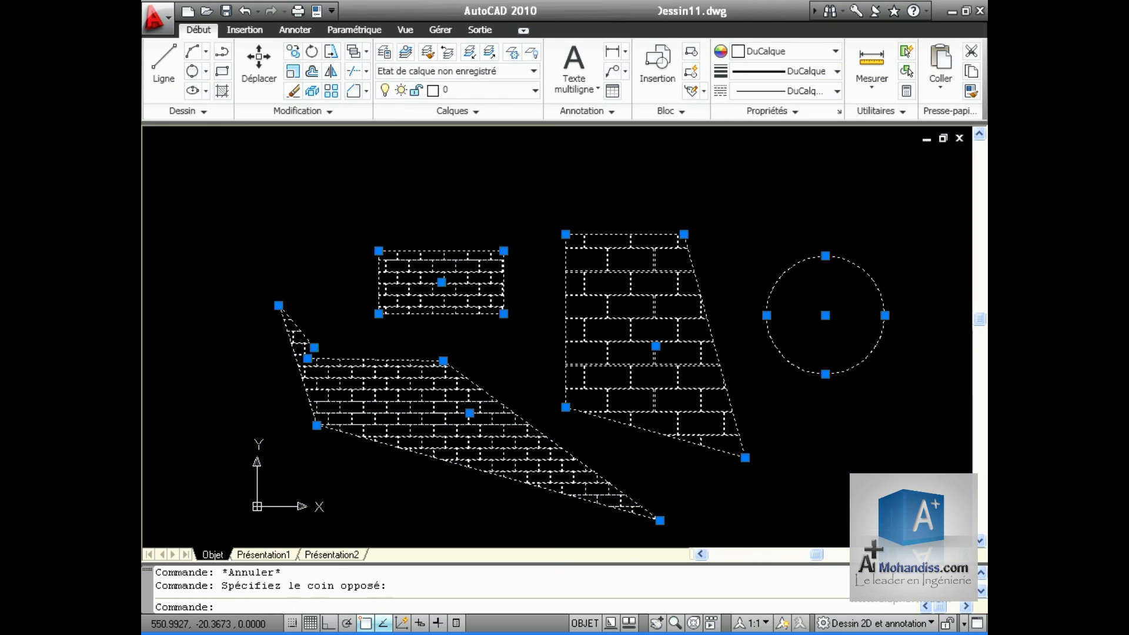
{"action": "key", "text": "Delete"}
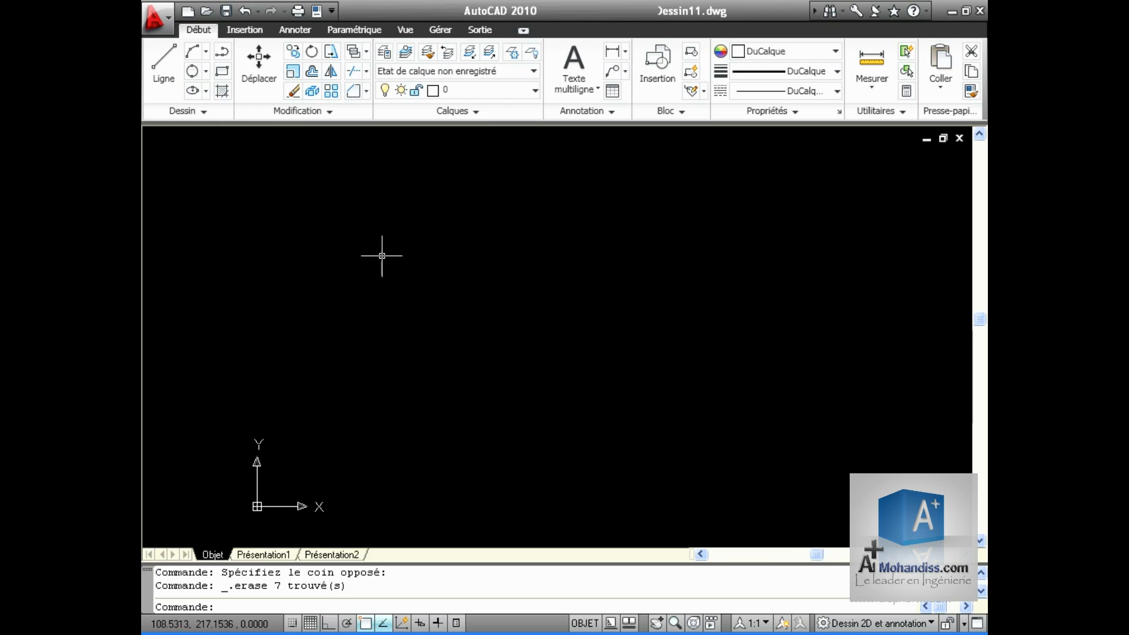
Draw a rectangle using the Dimensions option with length 100 and width 100
{"action": "left_click", "coordinate": [223, 71]}
{"action": "left_click", "coordinate": [382, 450]}
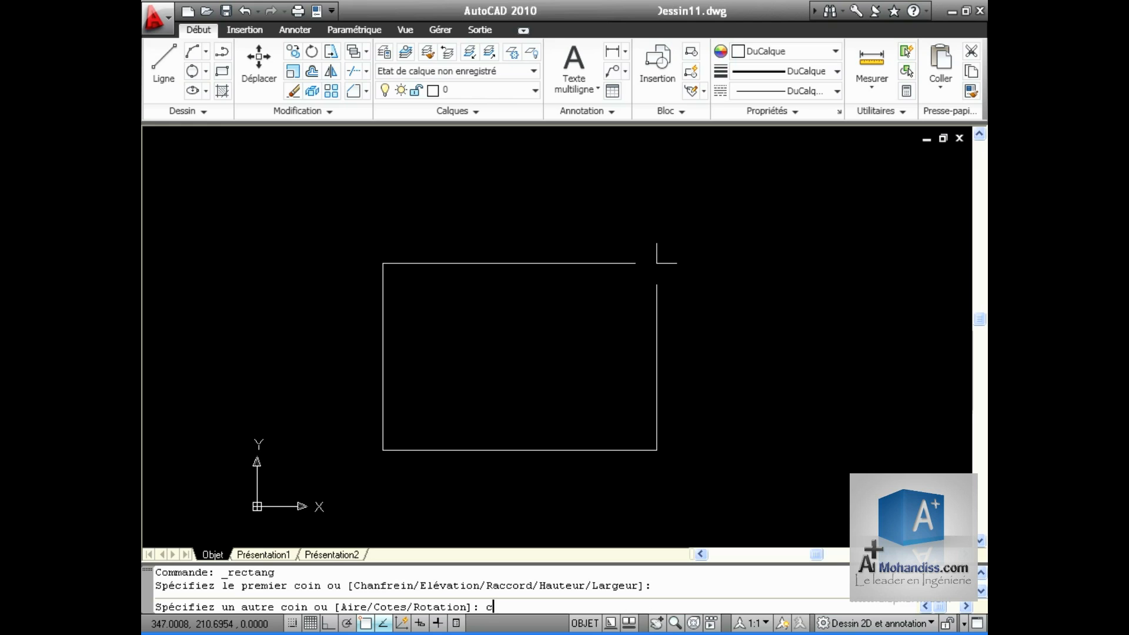
{"action": "key", "text": "Return"}
{"action": "key", "text": "Return"}
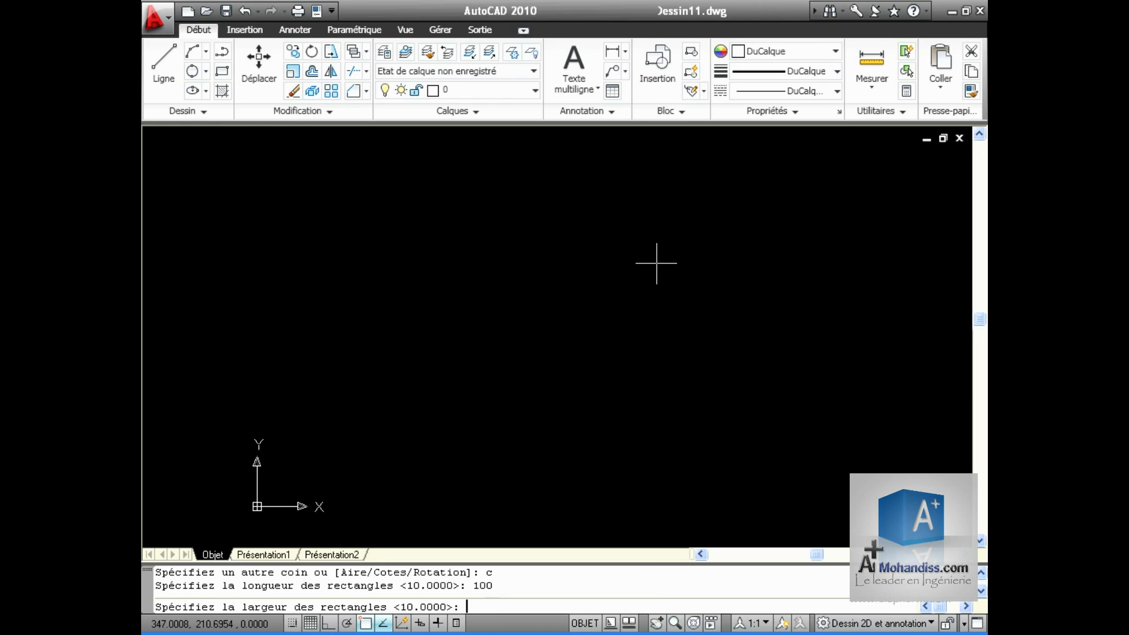
{"action": "key", "text": "Return"}
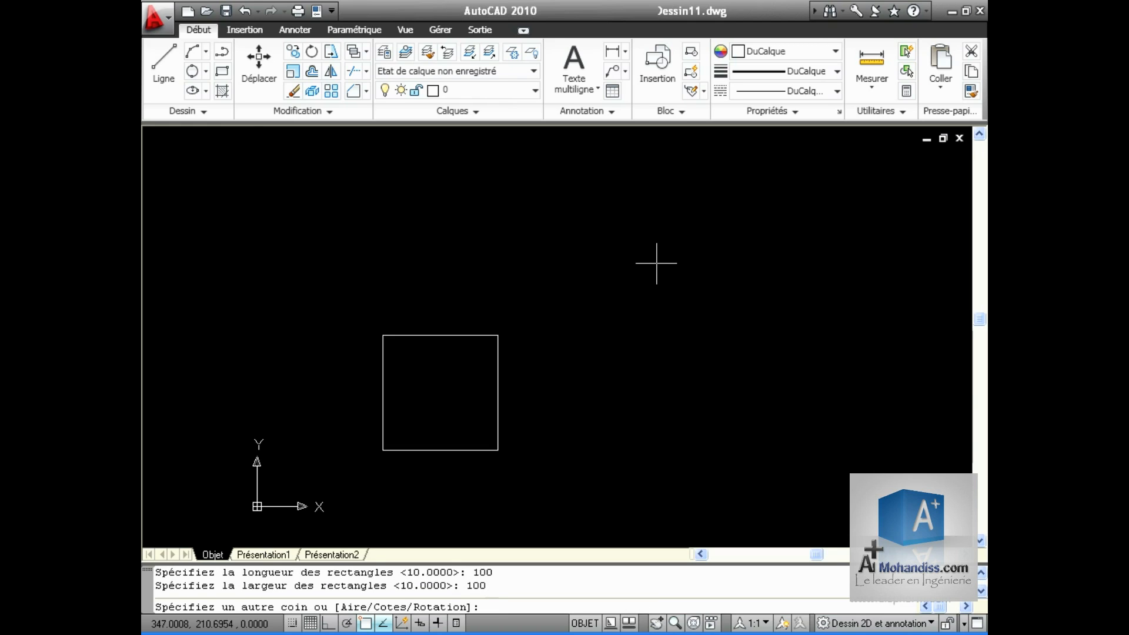
{"action": "left_click", "coordinate": [551, 343]}
Start a new hatch and choose the predefined NET pattern for it
{"action": "mouse_move", "coordinate": [442, 442]}
{"action": "middle_mouse_down"}
{"action": "mouse_move", "coordinate": [545, 323]}
{"action": "mouse_move", "coordinate": [492, 378]}
{"action": "middle_mouse_up"}
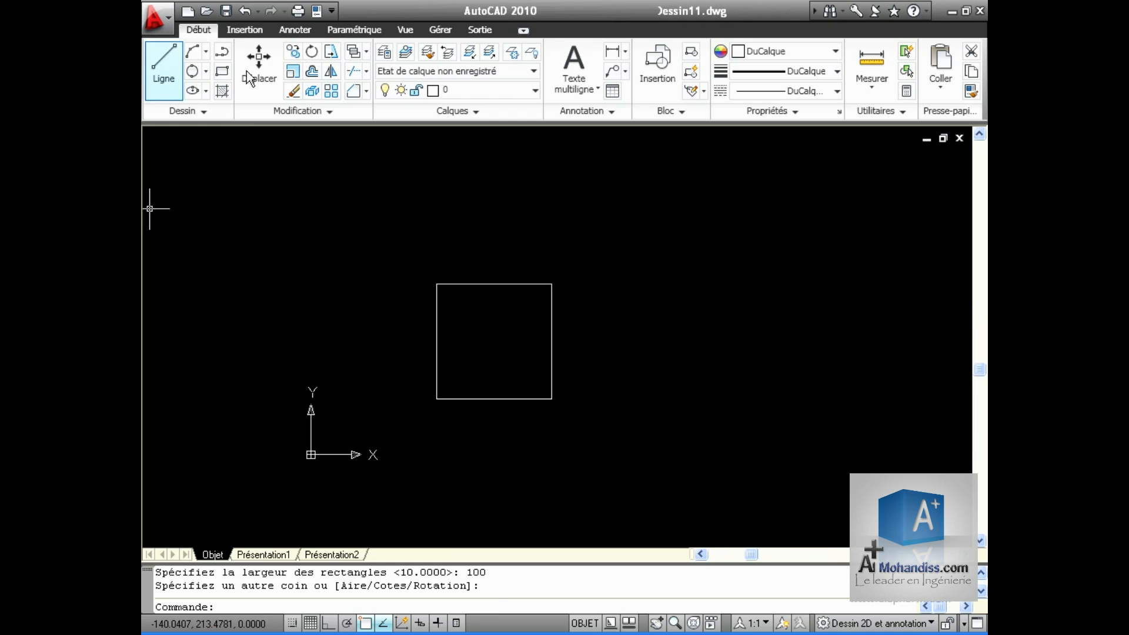
{"action": "left_click", "coordinate": [226, 90]}
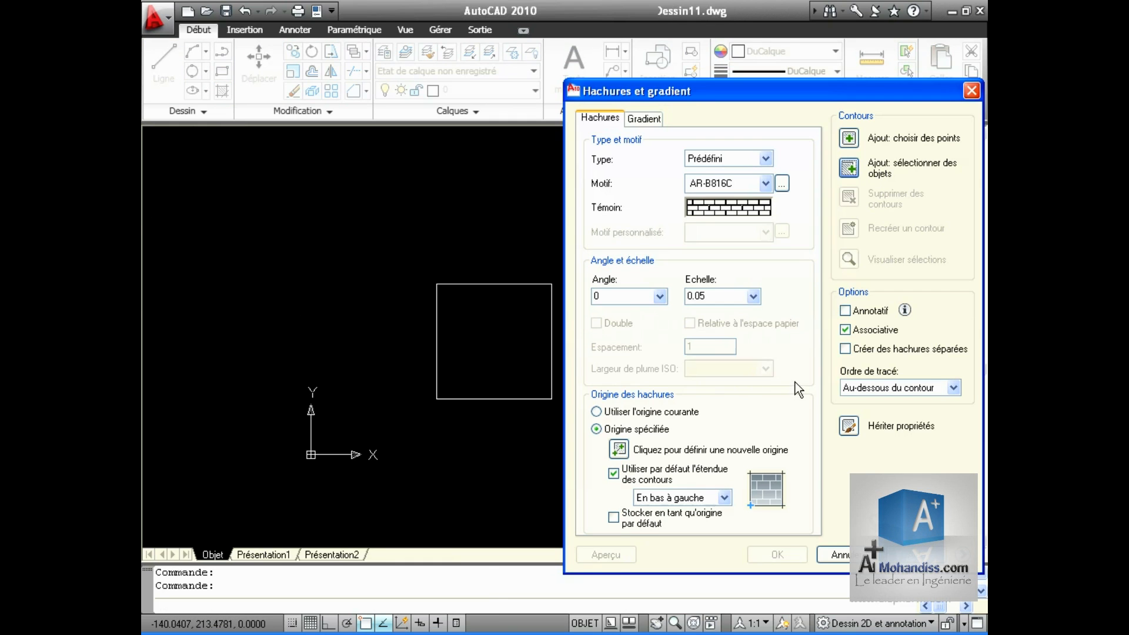
{"action": "left_click", "coordinate": [781, 184]}
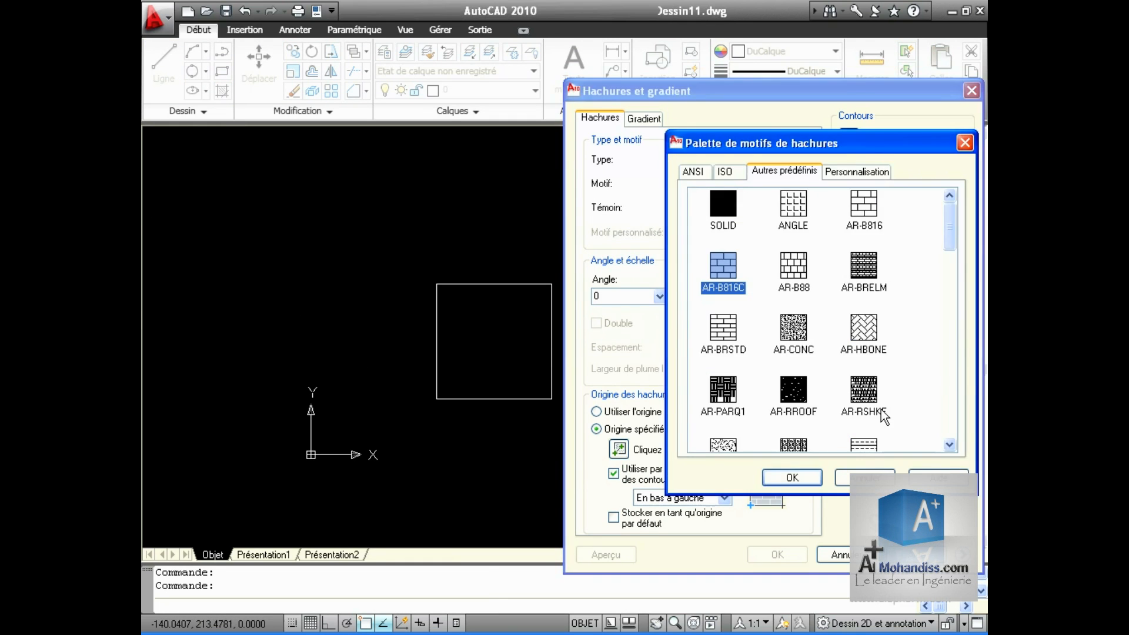
{"action": "left_click_drag", "start_coordinate": [961, 229], "coordinate": [960, 418]}
{"action": "scroll", "coordinate": [935, 377], "scroll_direction": "up", "scroll_amount": 2}
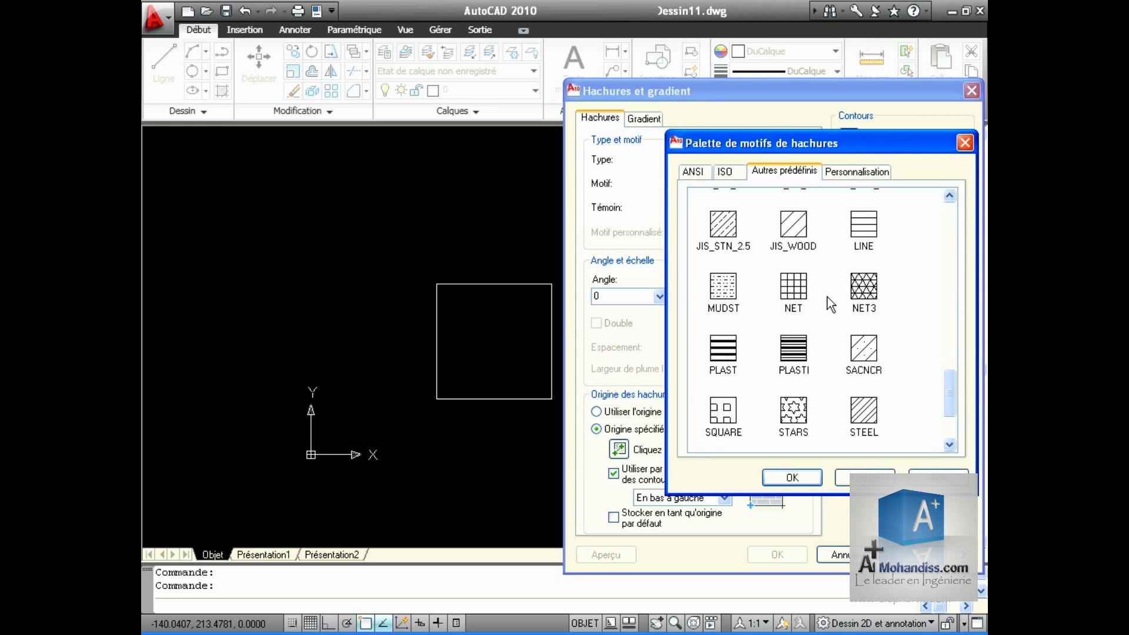
{"action": "left_click", "coordinate": [795, 290]}
{"action": "left_click", "coordinate": [793, 478]}
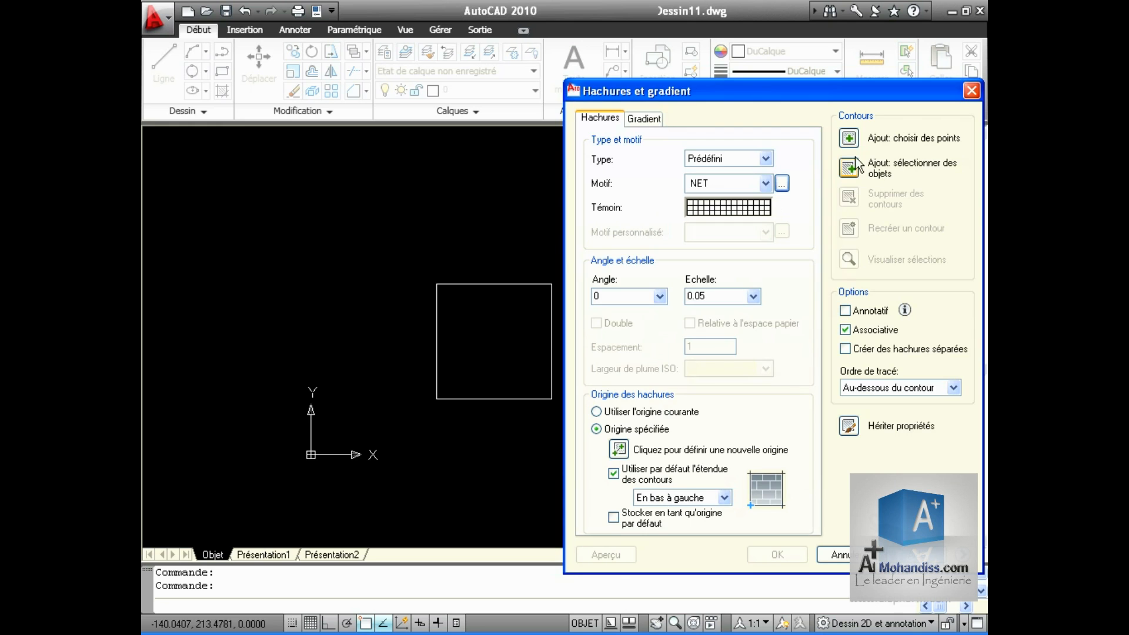
Pick an internal point in the square as the hatch boundary and preview the NET hatch at scale 0.05
{"action": "left_click", "coordinate": [512, 349]}
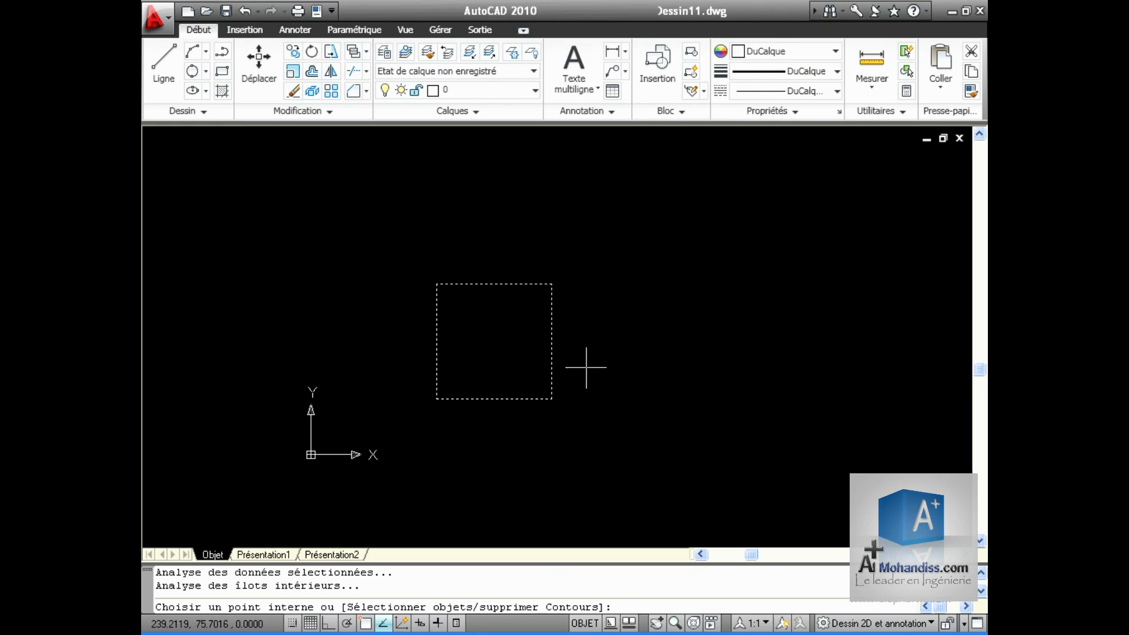
{"action": "key", "text": "Return"}
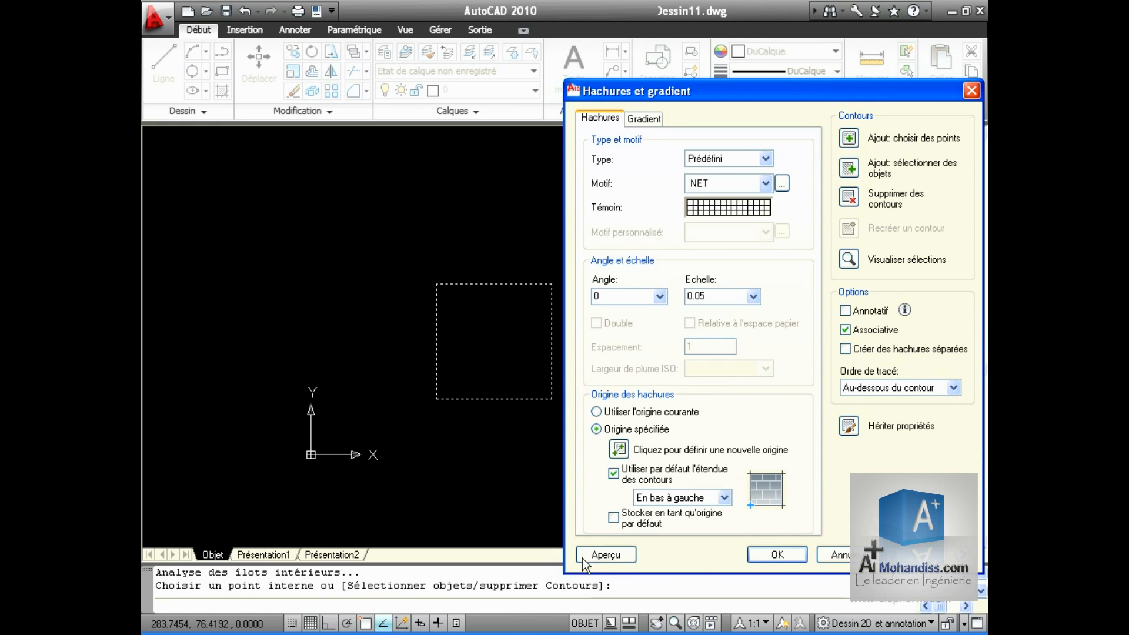
{"action": "left_click", "coordinate": [606, 555]}
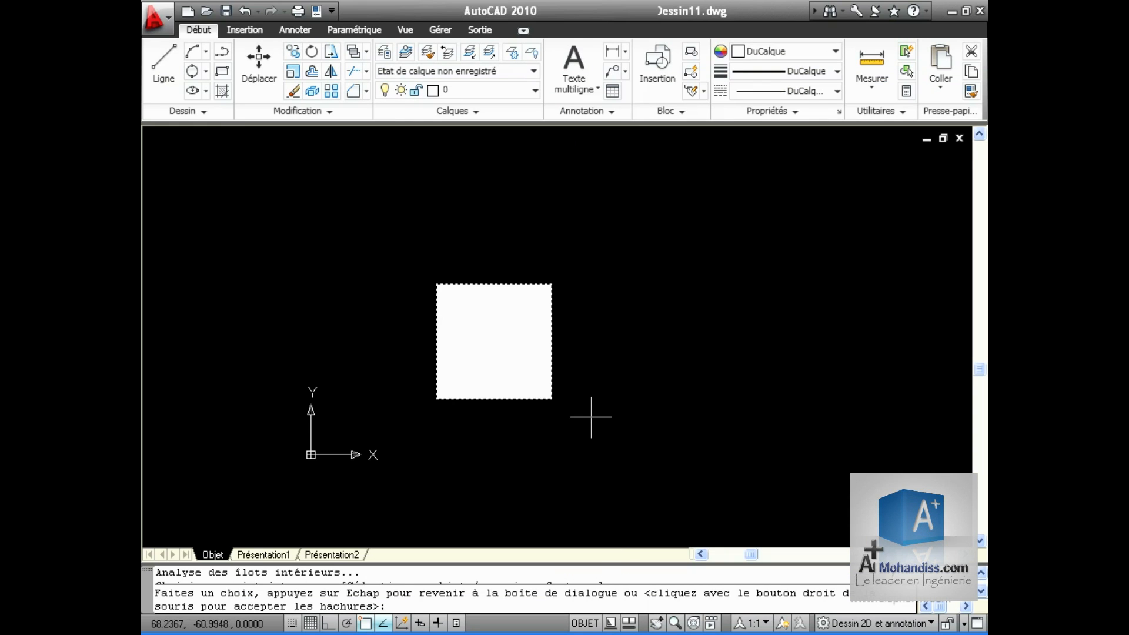
Set the NET hatch scale to 2, preview it in the square and accept the hatch
{"action": "key", "text": "Escape"}
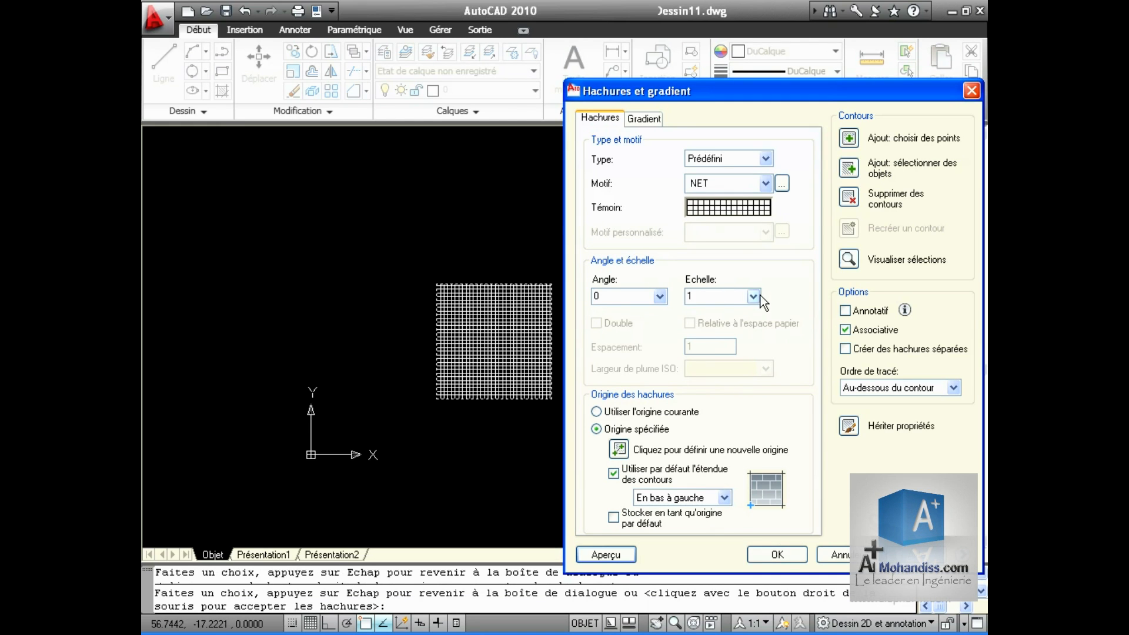
{"action": "left_click", "coordinate": [759, 295]}
{"action": "left_click", "coordinate": [689, 397]}
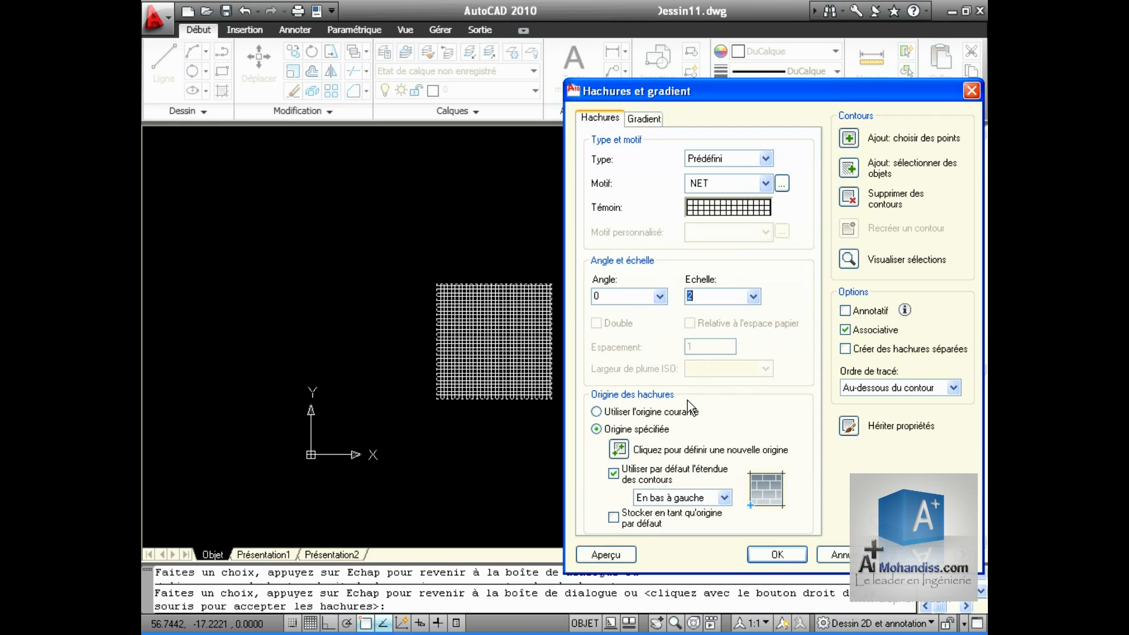
{"action": "left_click", "coordinate": [606, 554]}
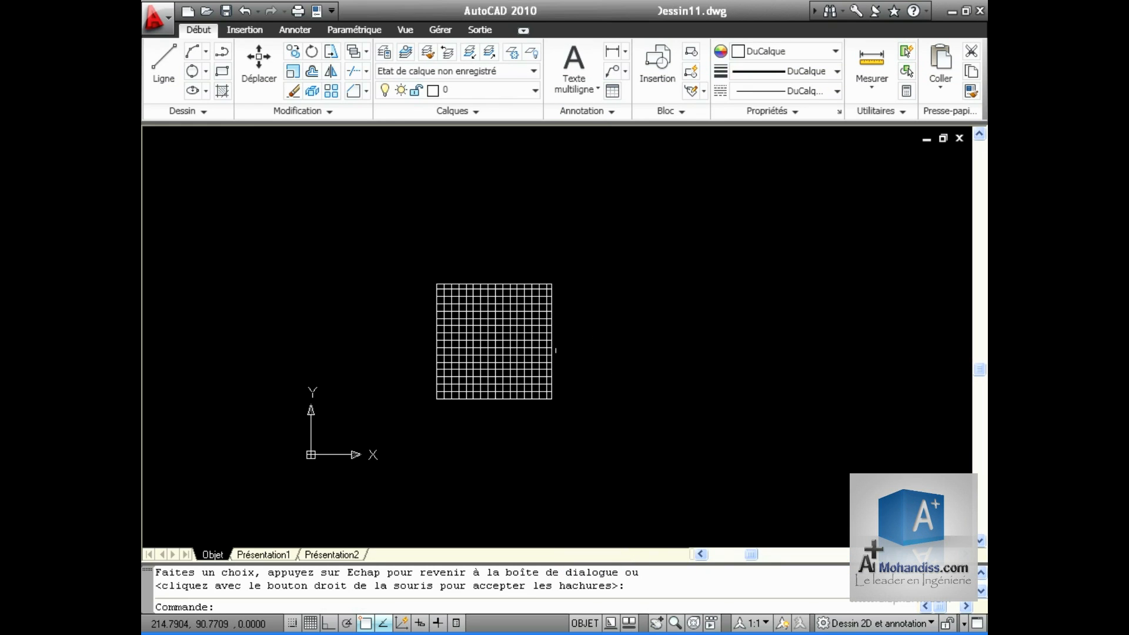
Edit the square's NET hatch to use the square's upper-right corner as its new origin and preview it
{"action": "scroll", "coordinate": [472, 366], "scroll_direction": "up", "scroll_amount": 3}
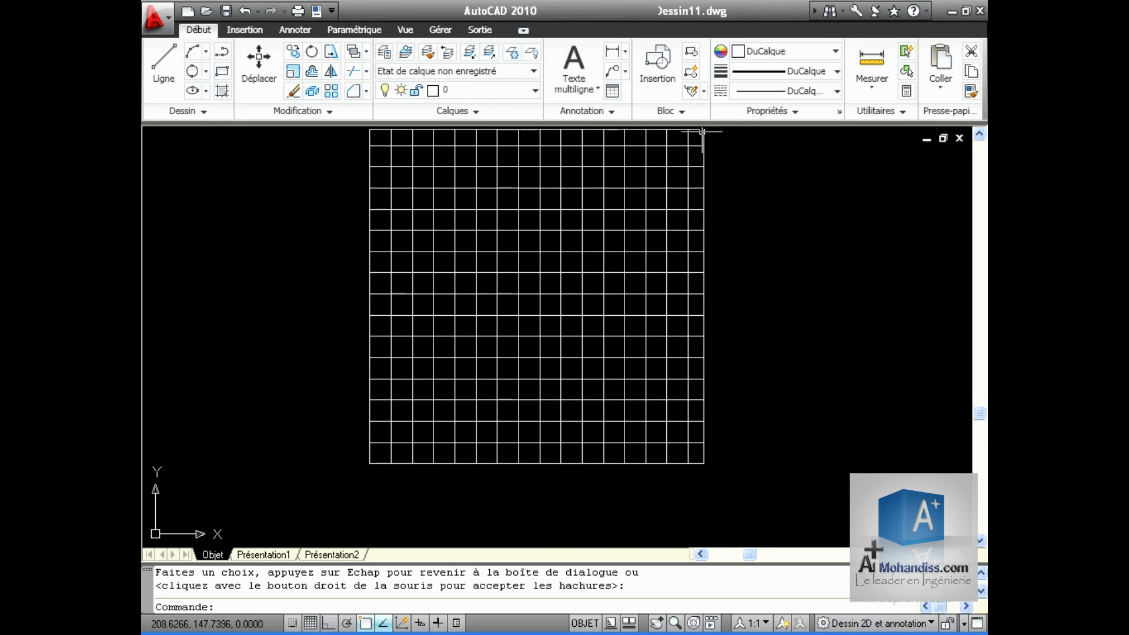
{"action": "right_click", "coordinate": [506, 254]}
{"action": "left_click", "coordinate": [506, 253]}
{"action": "double_click", "coordinate": [507, 253]}
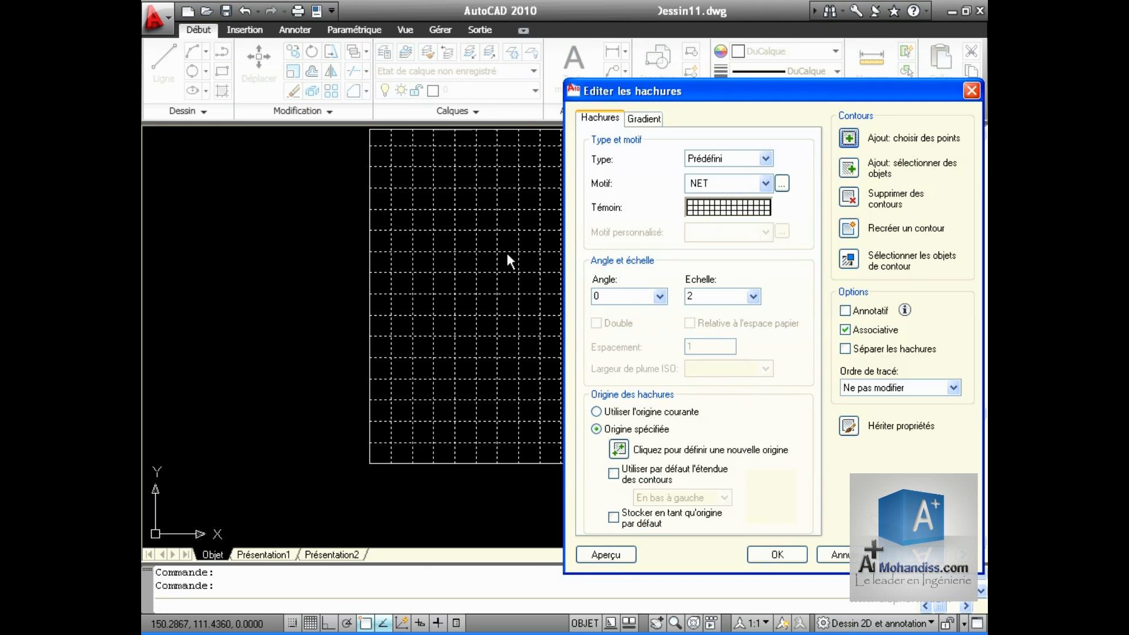
{"action": "left_click", "coordinate": [619, 450]}
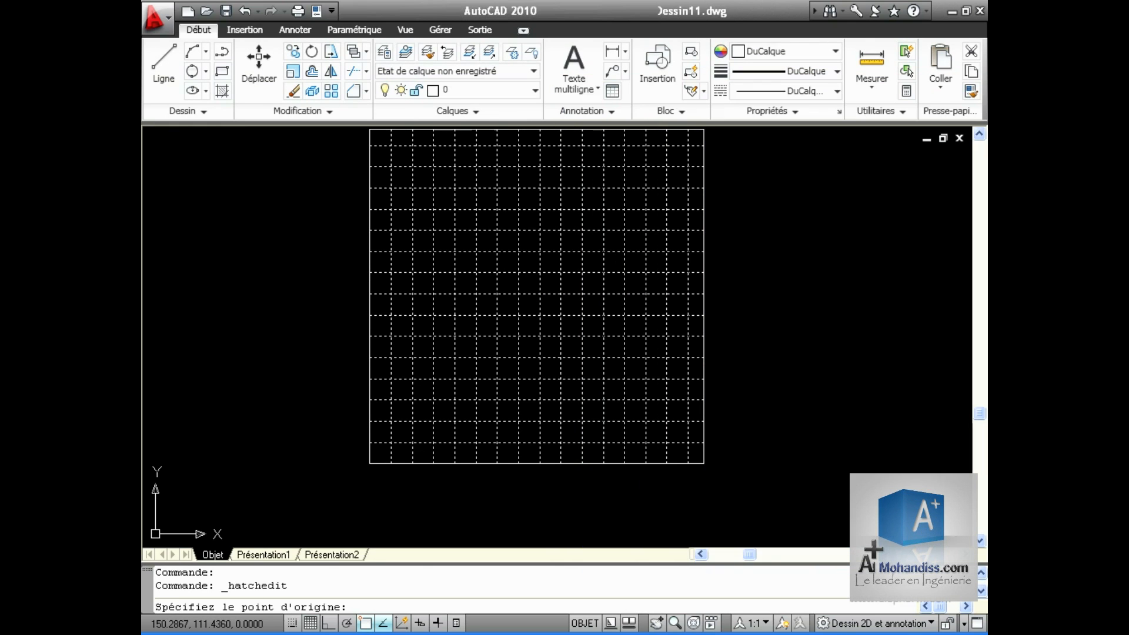
{"action": "middle_click_drag", "start_coordinate": [710, 183], "coordinate": [663, 315]}
{"action": "left_click", "coordinate": [657, 262]}
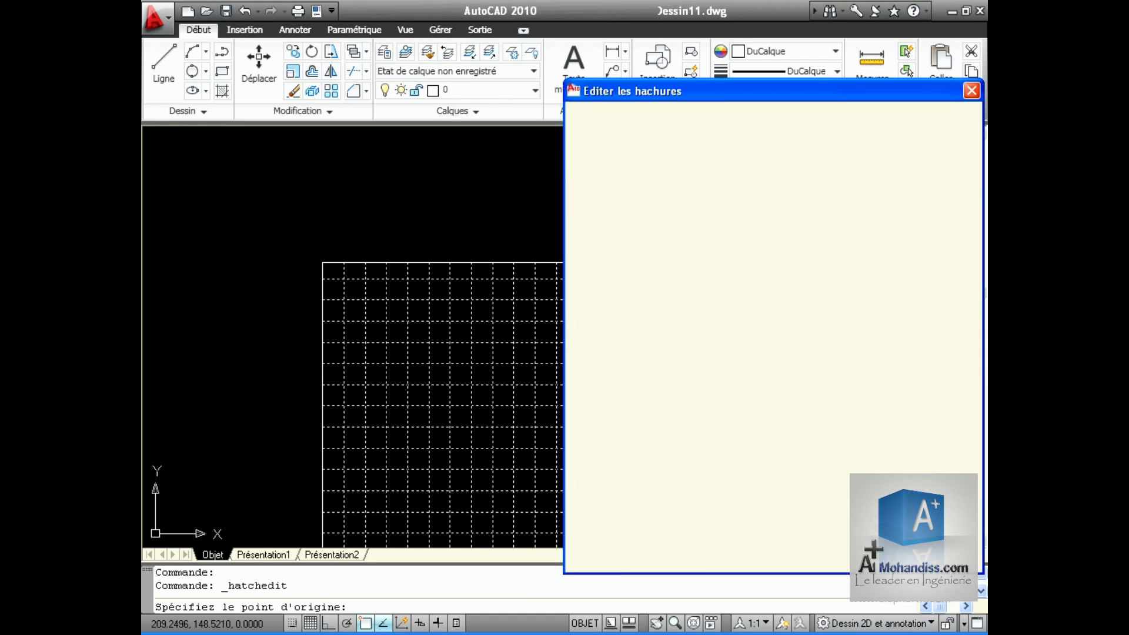
{"action": "left_click", "coordinate": [605, 554]}
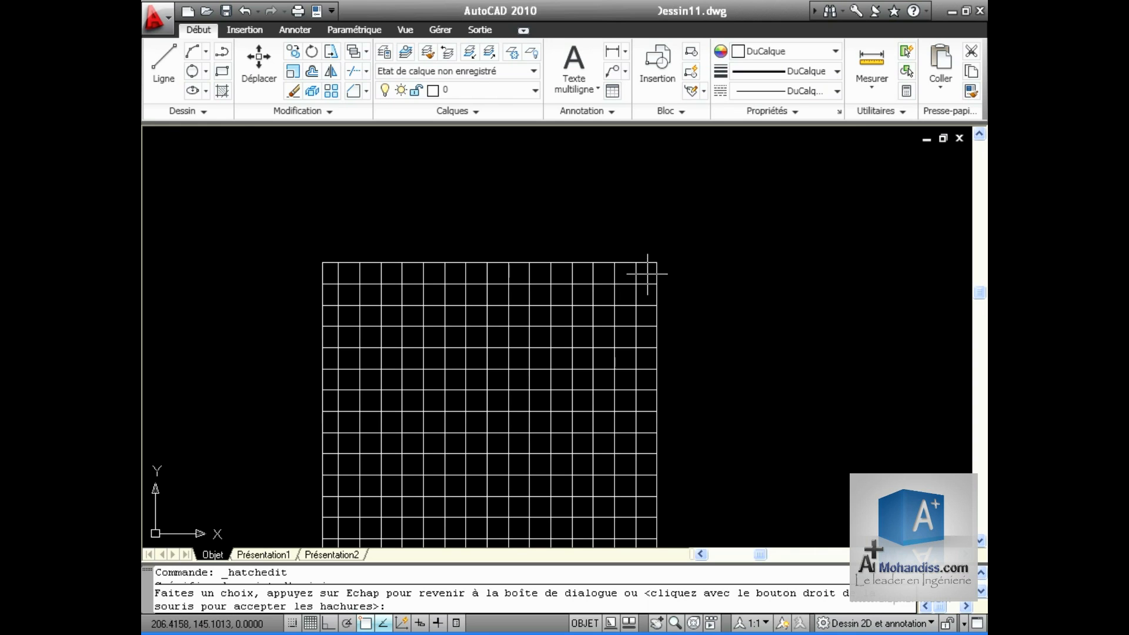
{"action": "left_click", "coordinate": [494, 372]}
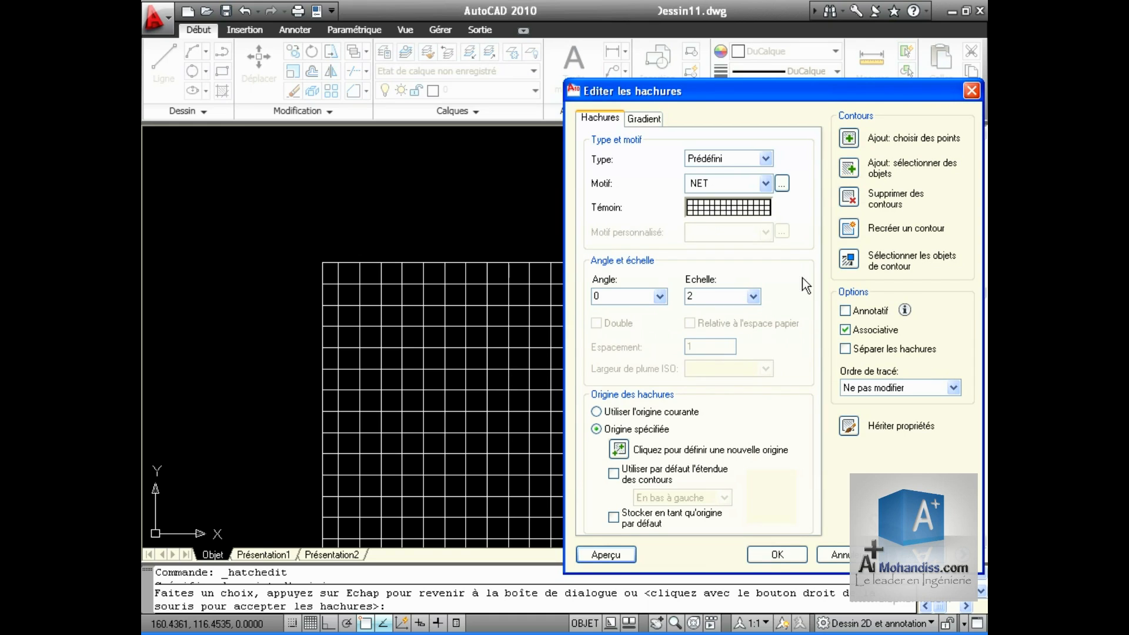
Set the angle of the square's NET hatch to 30, preview it and accept the change
{"action": "left_click", "coordinate": [659, 298]}
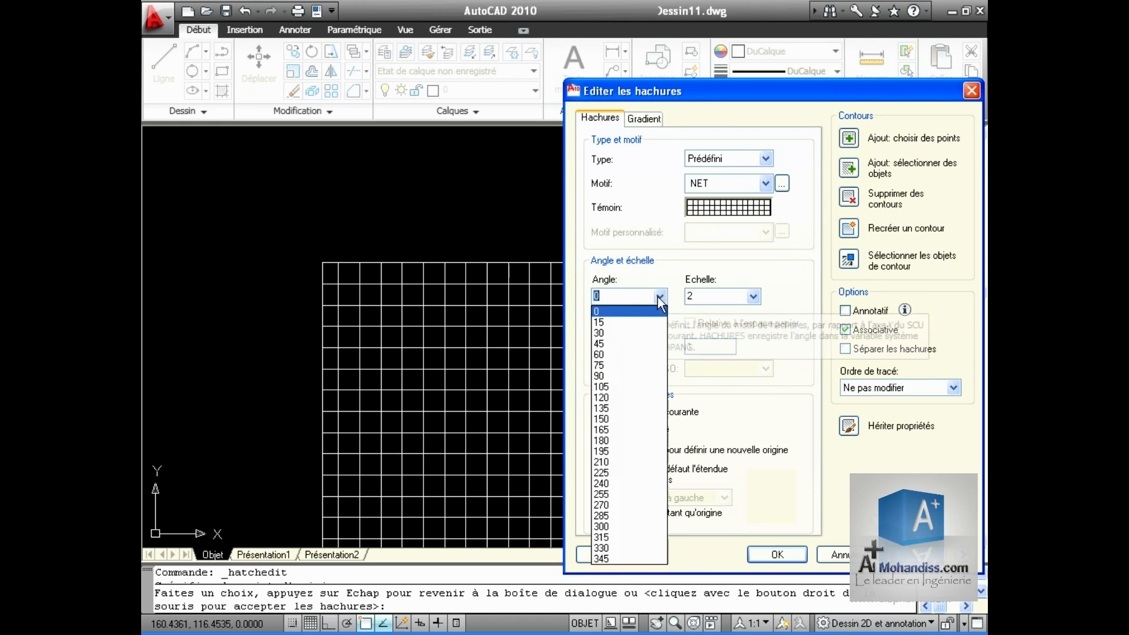
{"action": "left_click", "coordinate": [625, 331]}
{"action": "left_click", "coordinate": [629, 554]}
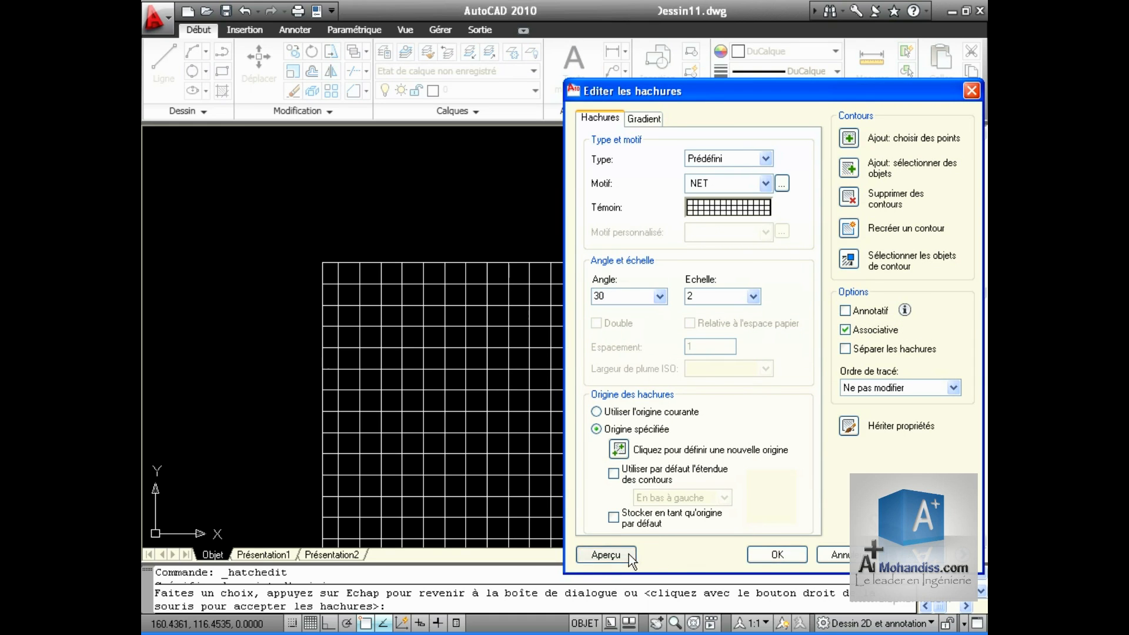
{"action": "right_click", "coordinate": [746, 423]}
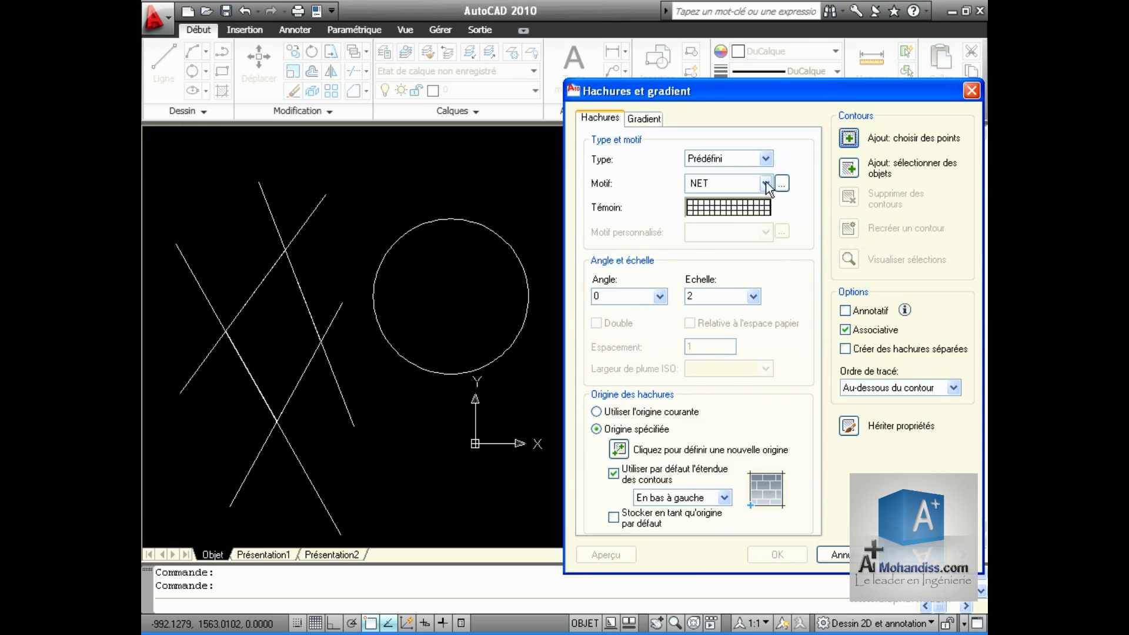
Choose the predefined SOLID pattern for the new hatch and set its colour to red (Rouge)
{"action": "left_click", "coordinate": [766, 184]}
{"action": "left_click_drag", "start_coordinate": [773, 503], "coordinate": [766, 217]}
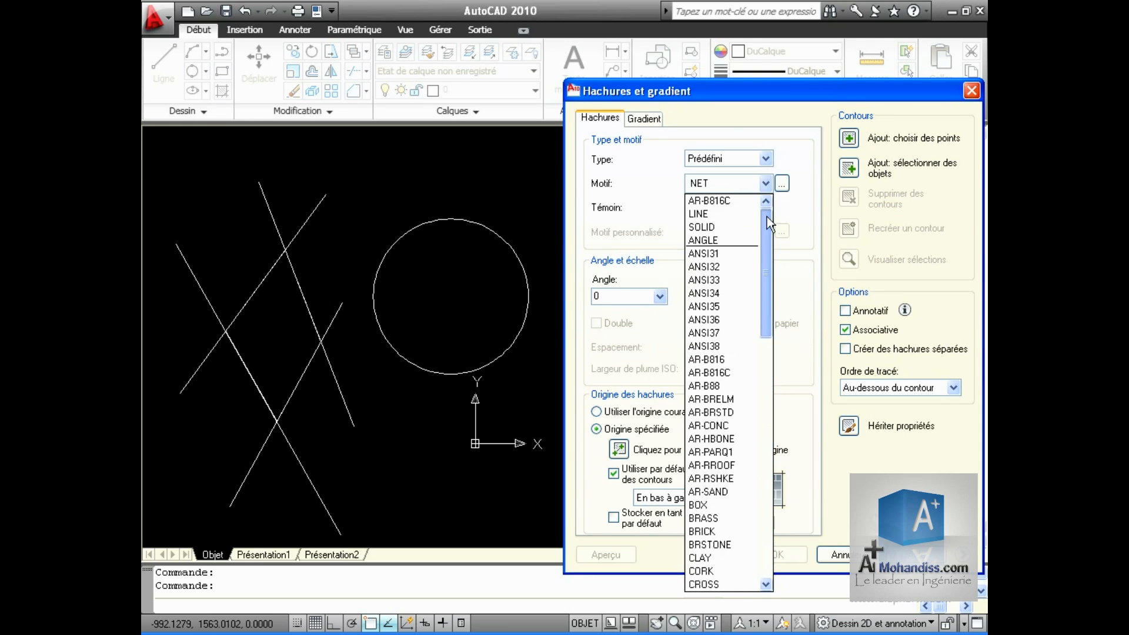
{"action": "left_click", "coordinate": [731, 228]}
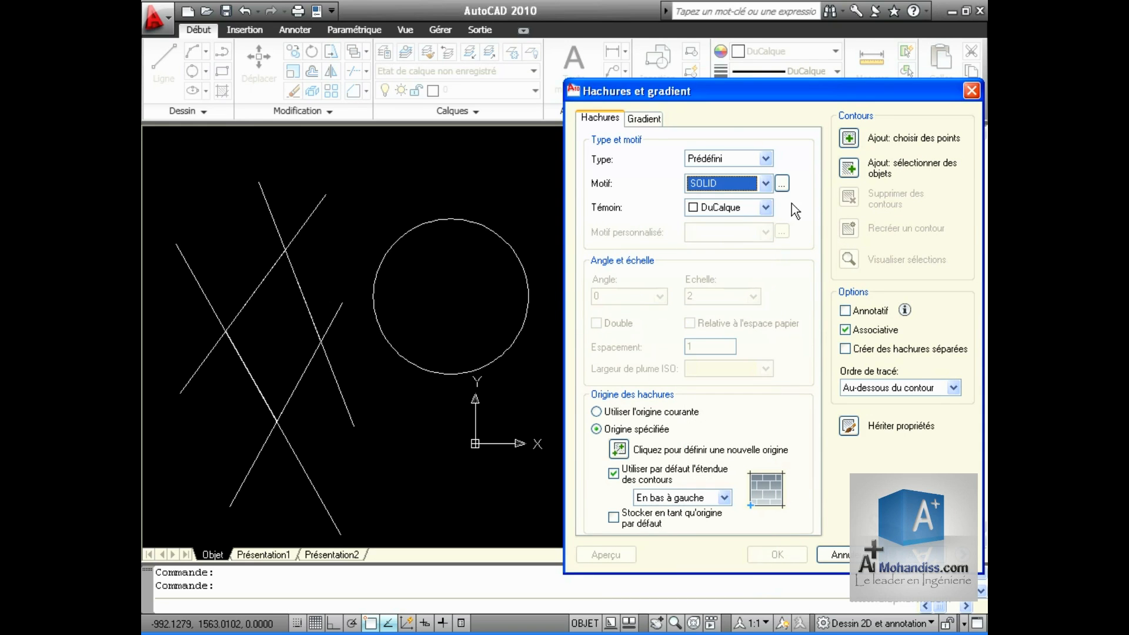
{"action": "left_click", "coordinate": [765, 208]}
{"action": "left_click", "coordinate": [721, 252]}
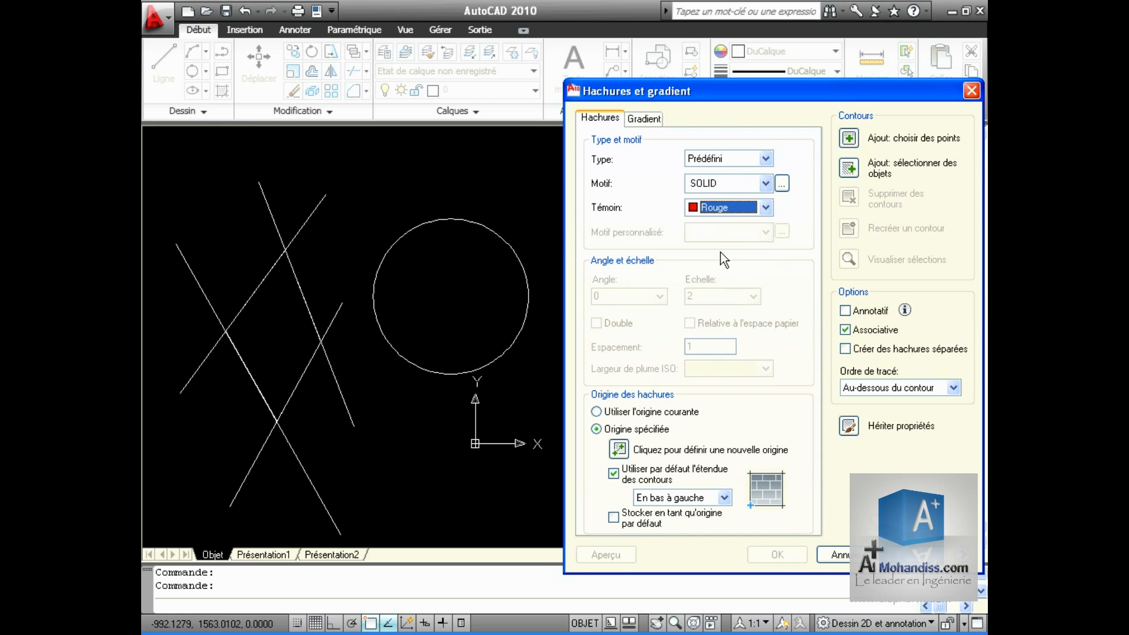
Pick an internal point in the larger circle, preview the solid red fill and accept it
{"action": "left_click", "coordinate": [849, 139]}
{"action": "left_click", "coordinate": [504, 277]}
{"action": "key", "text": "Return"}
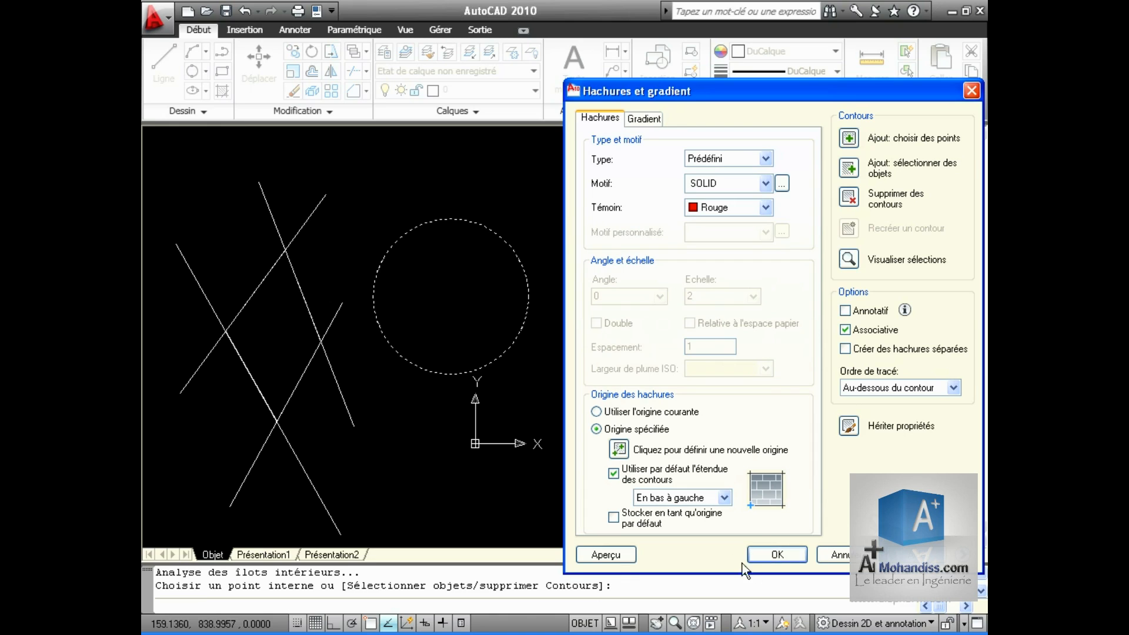
{"action": "left_click", "coordinate": [612, 555]}
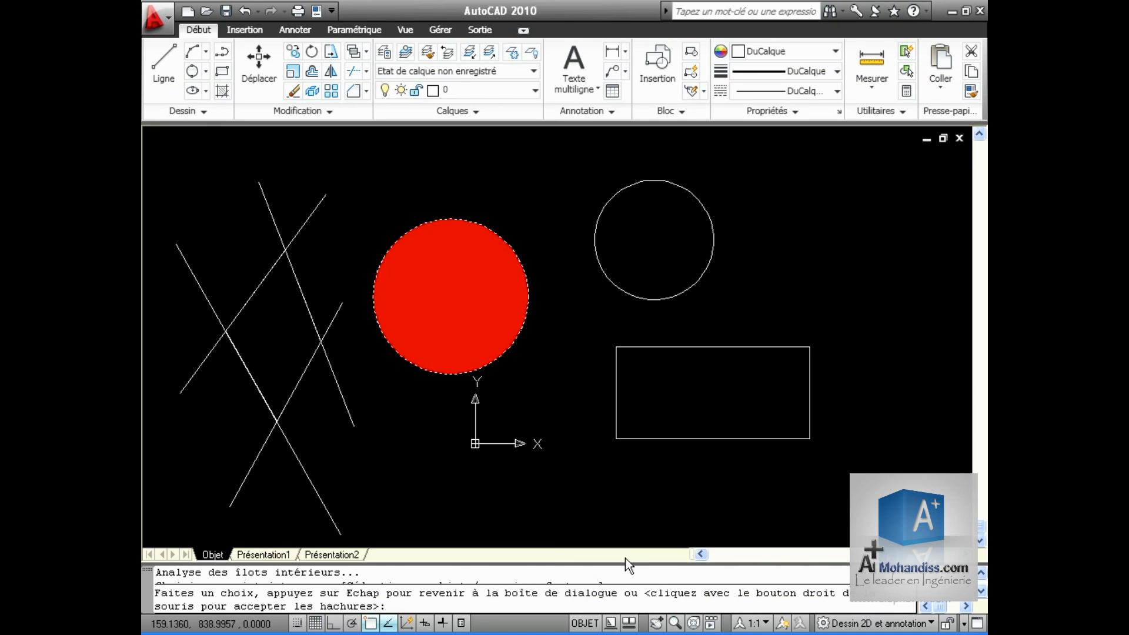
{"action": "right_click", "coordinate": [509, 273]}
Fill the rectangle with a SOLID hatch in green (Vert) by picking an internal point
{"action": "left_click", "coordinate": [225, 92]}
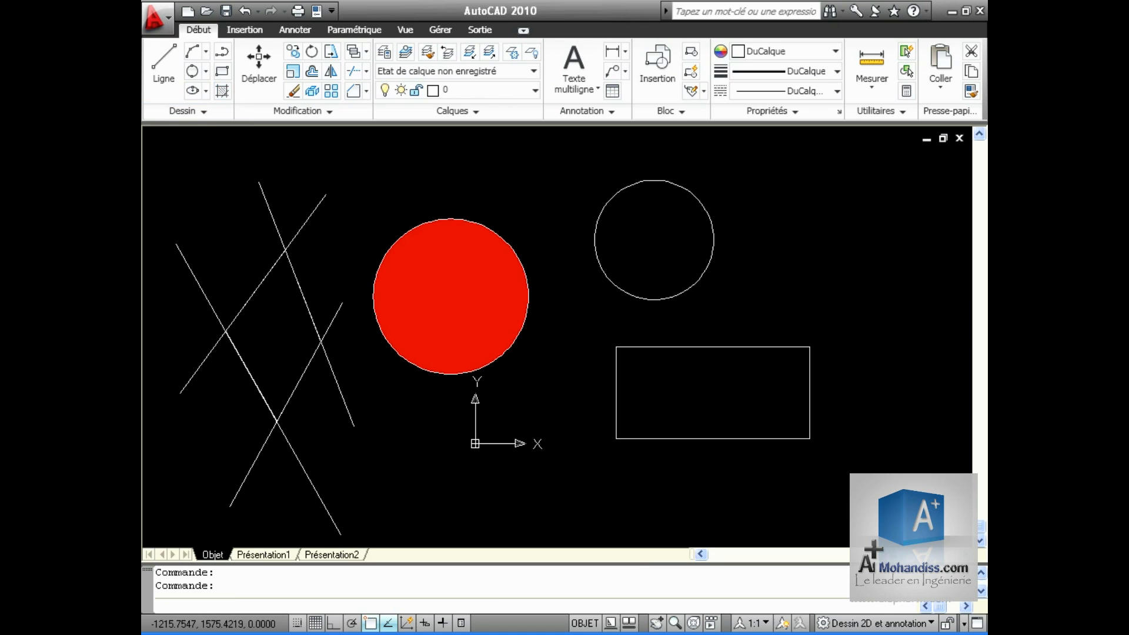
{"action": "left_click", "coordinate": [767, 208]}
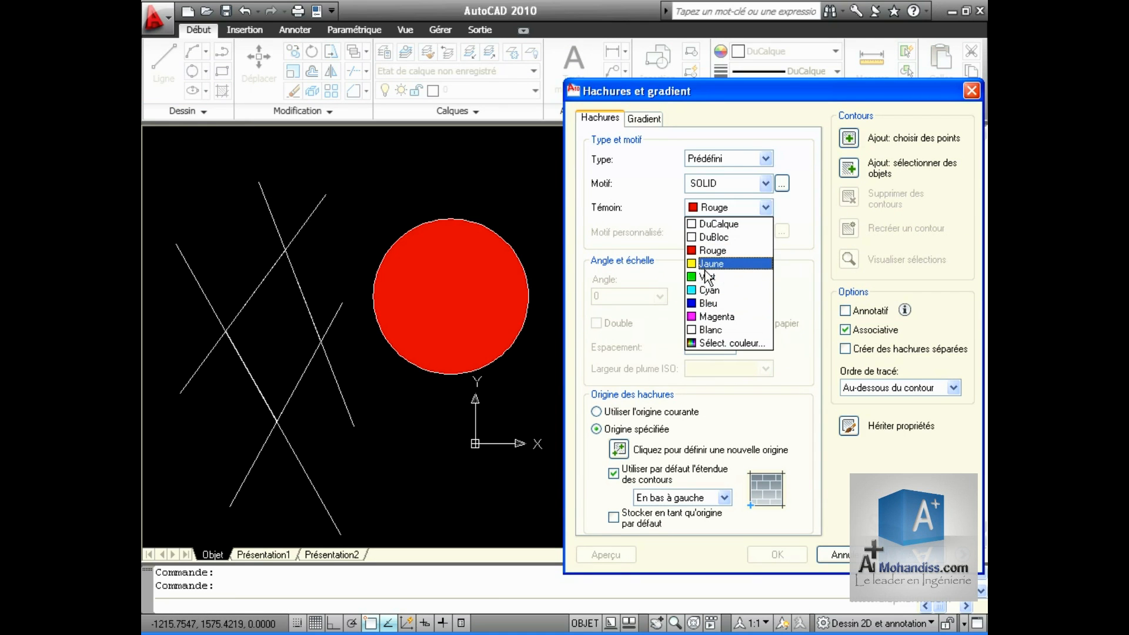
{"action": "left_click", "coordinate": [708, 277]}
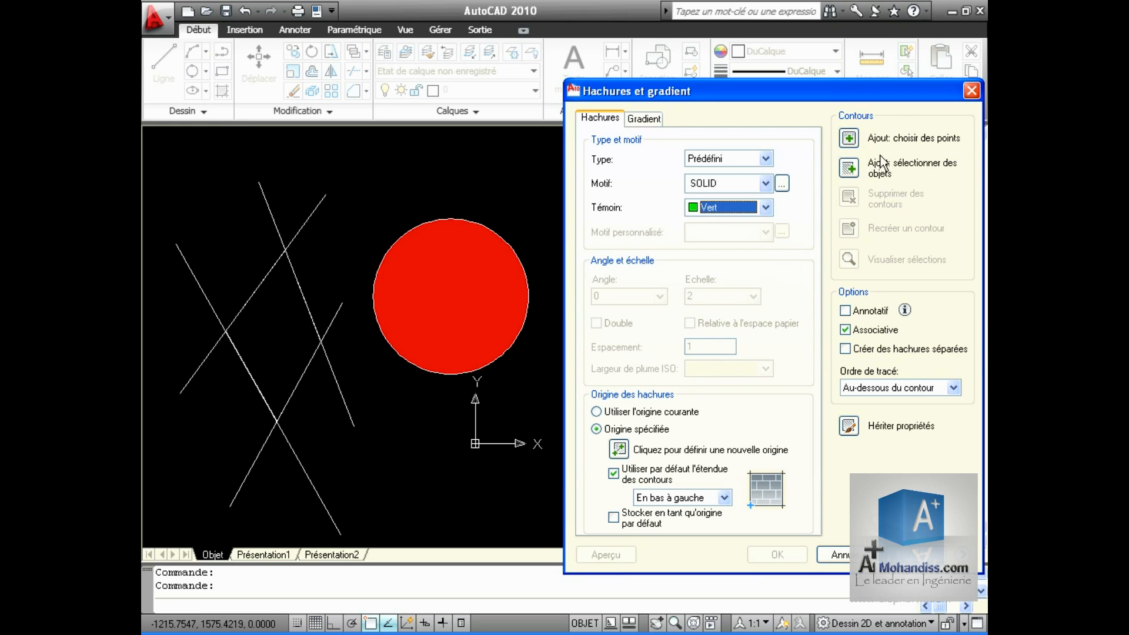
{"action": "left_click", "coordinate": [848, 137]}
{"action": "left_click", "coordinate": [702, 361]}
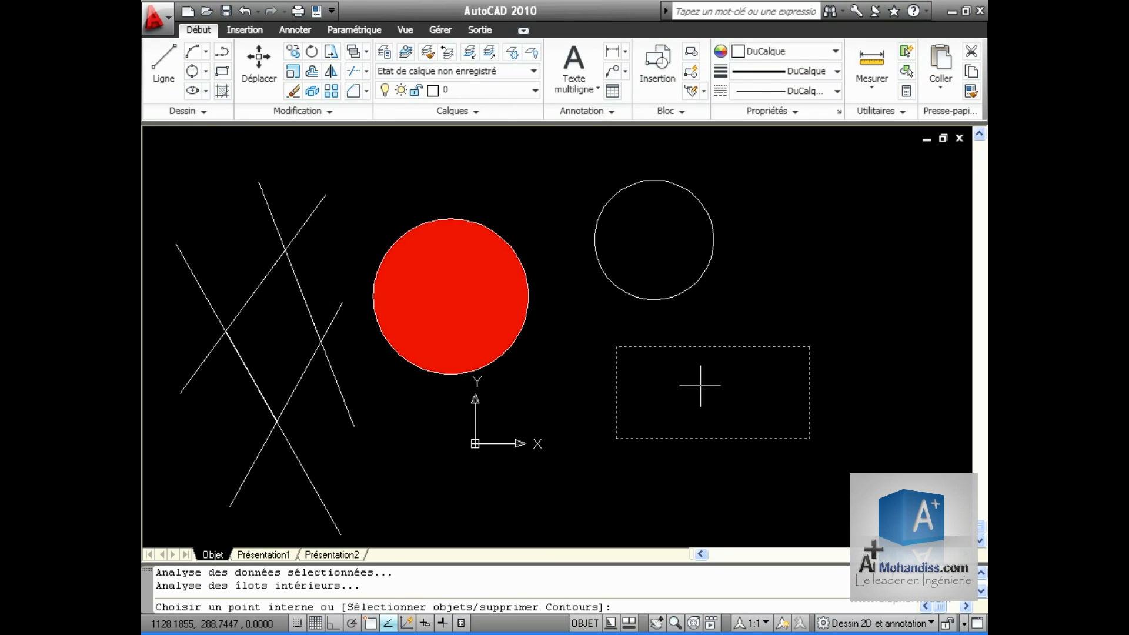
{"action": "key", "text": "Return"}
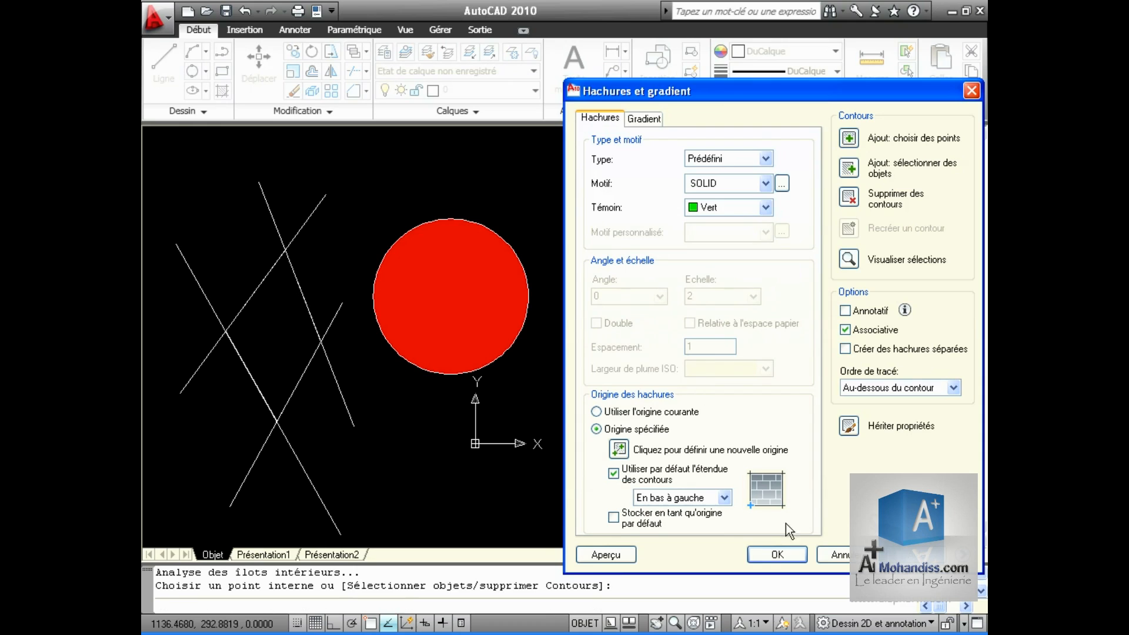
{"action": "left_click", "coordinate": [771, 552]}
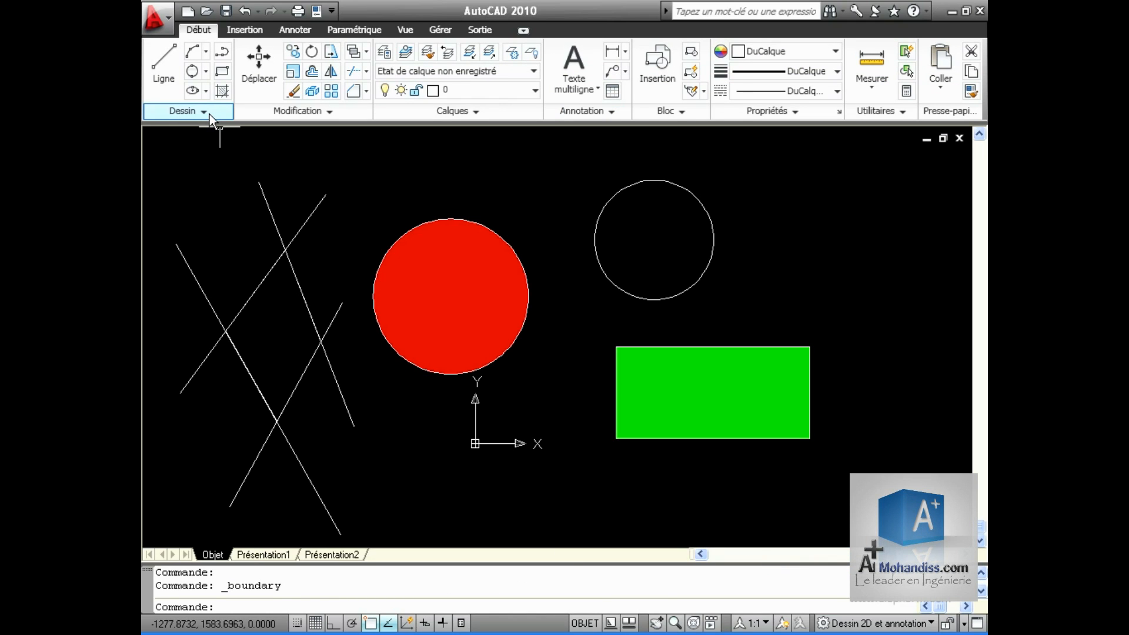
Start a one-colour gradient fill and set its true colour to yellow 244,232,11
{"action": "left_click", "coordinate": [205, 112]}
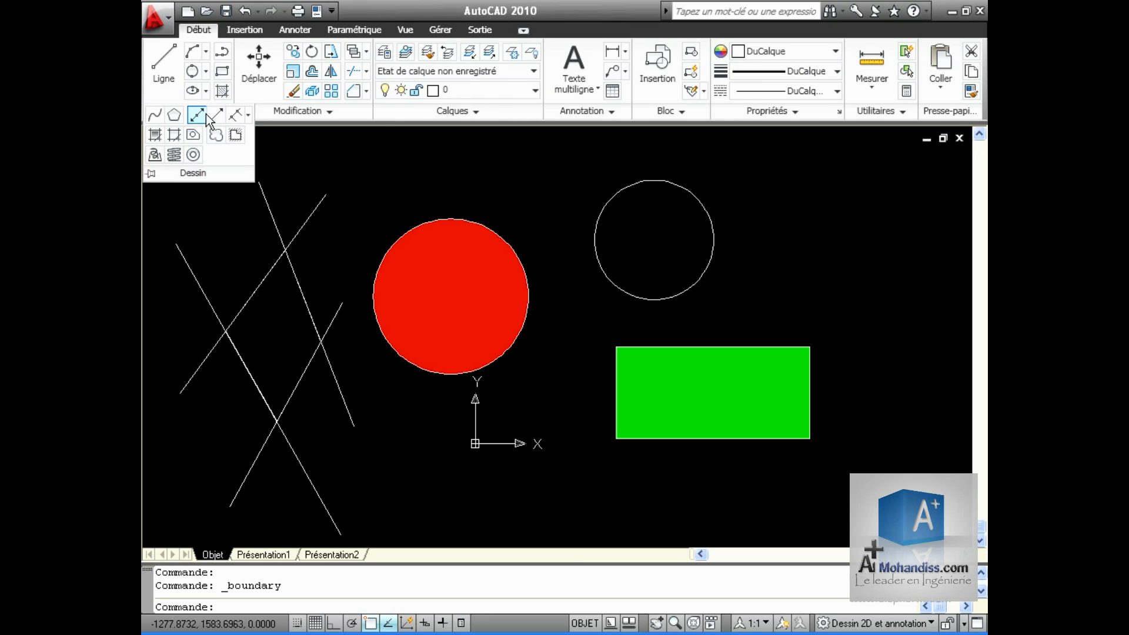
{"action": "left_click", "coordinate": [154, 134]}
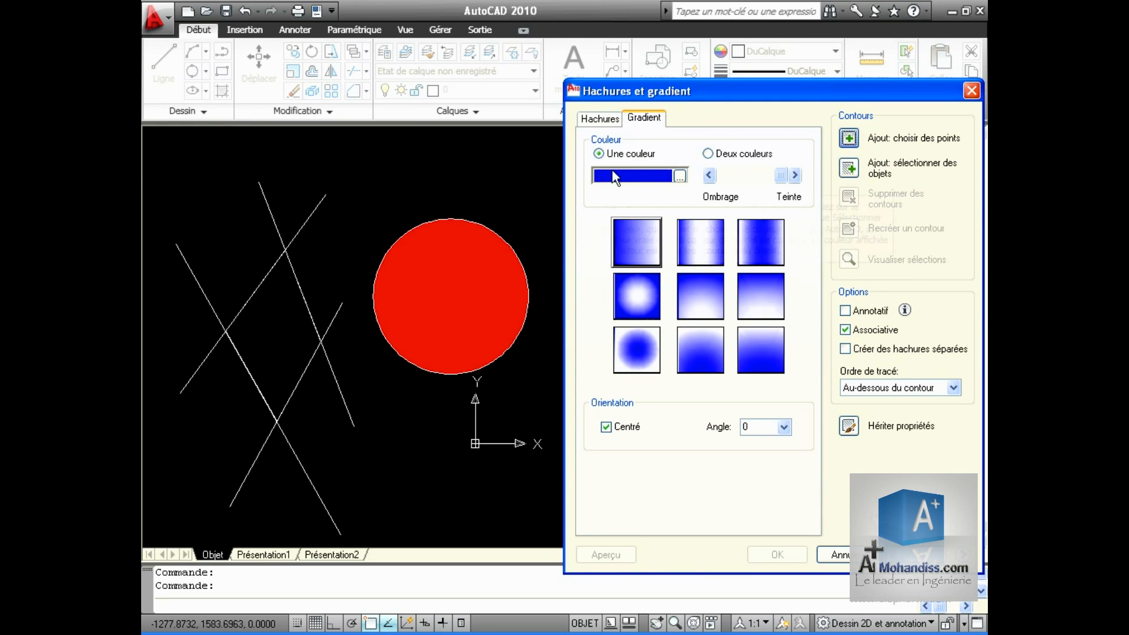
{"action": "left_click", "coordinate": [708, 153]}
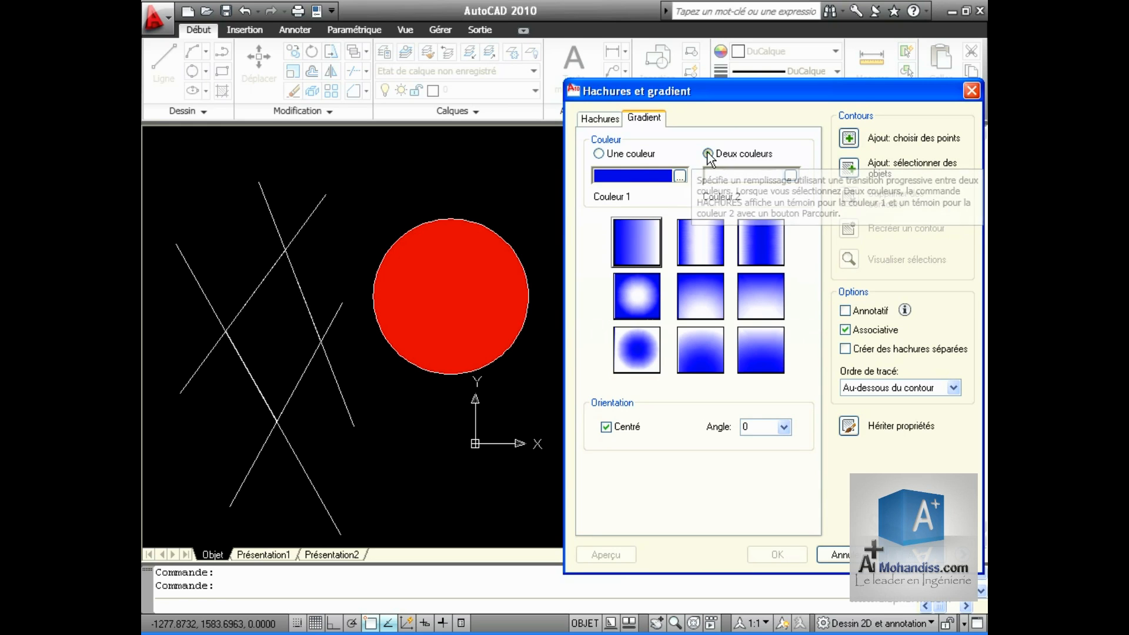
{"action": "left_click", "coordinate": [599, 155]}
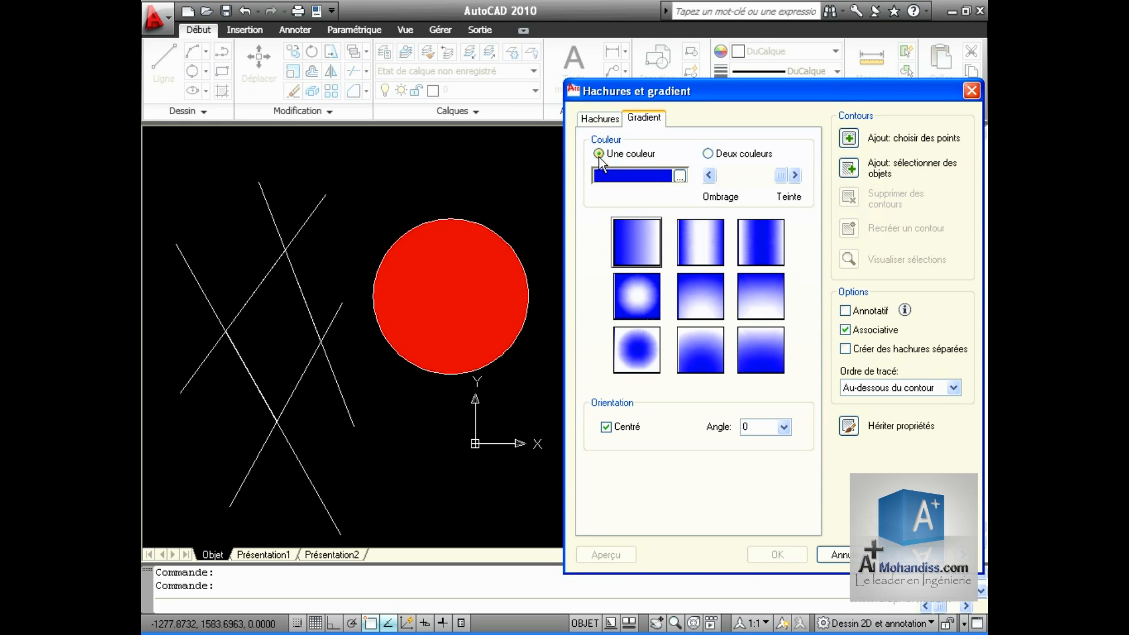
{"action": "left_click", "coordinate": [680, 176]}
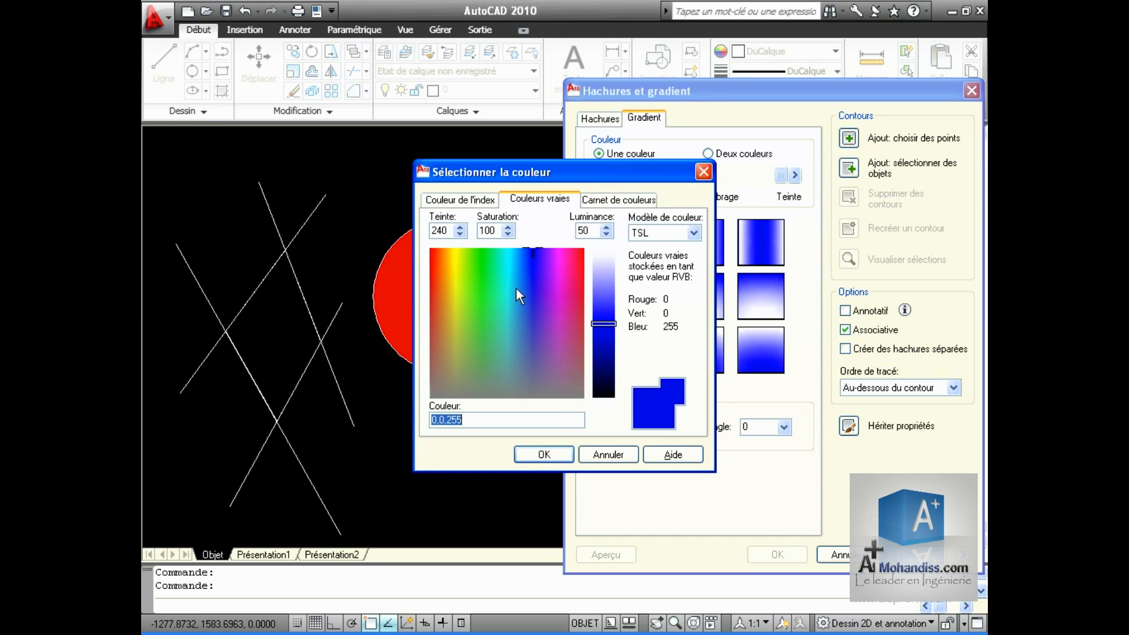
{"action": "left_click", "coordinate": [454, 260]}
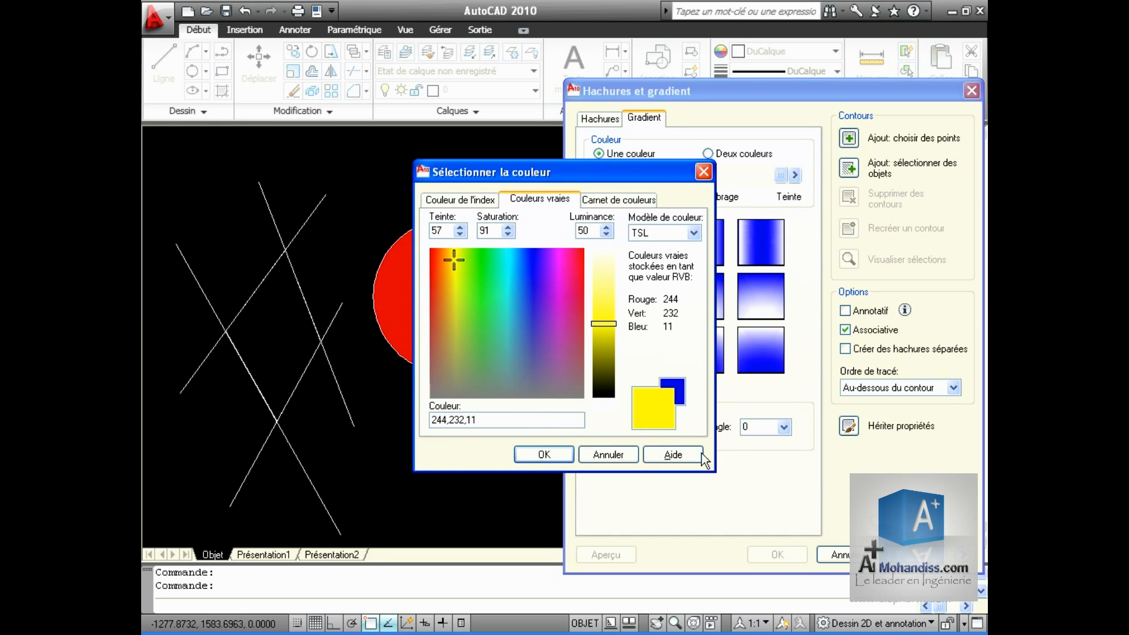
{"action": "left_click", "coordinate": [544, 454]}
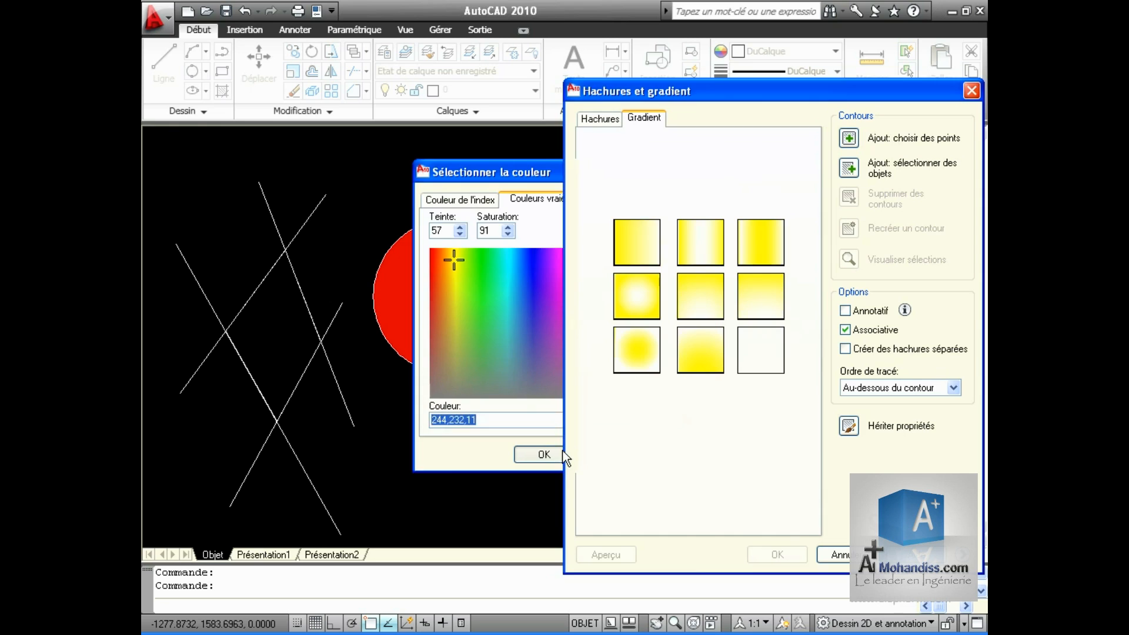
Pick an internal point in the diamond formed by the crossing lines and preview the yellow gradient
{"action": "left_click", "coordinate": [849, 140]}
{"action": "left_click", "coordinate": [271, 318]}
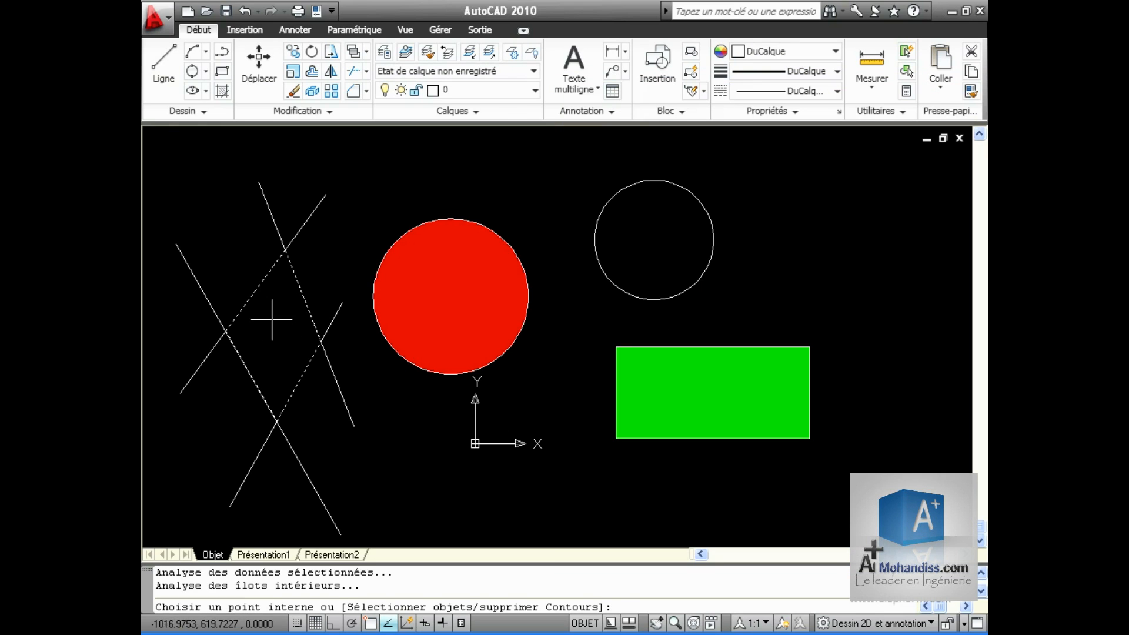
{"action": "key", "text": "Return"}
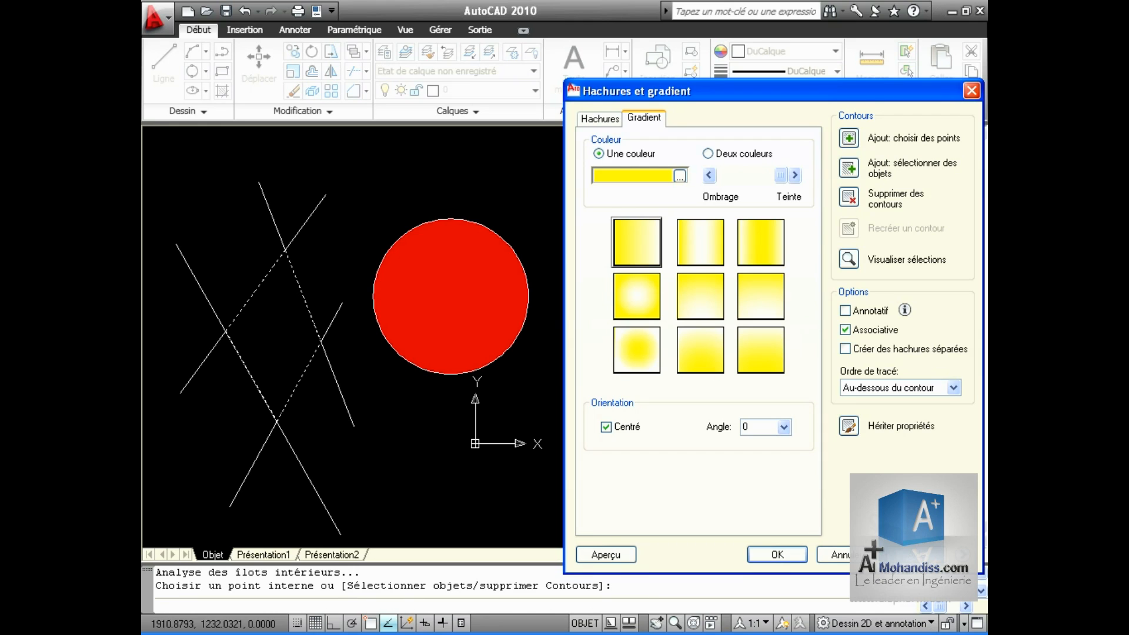
{"action": "left_click", "coordinate": [626, 553]}
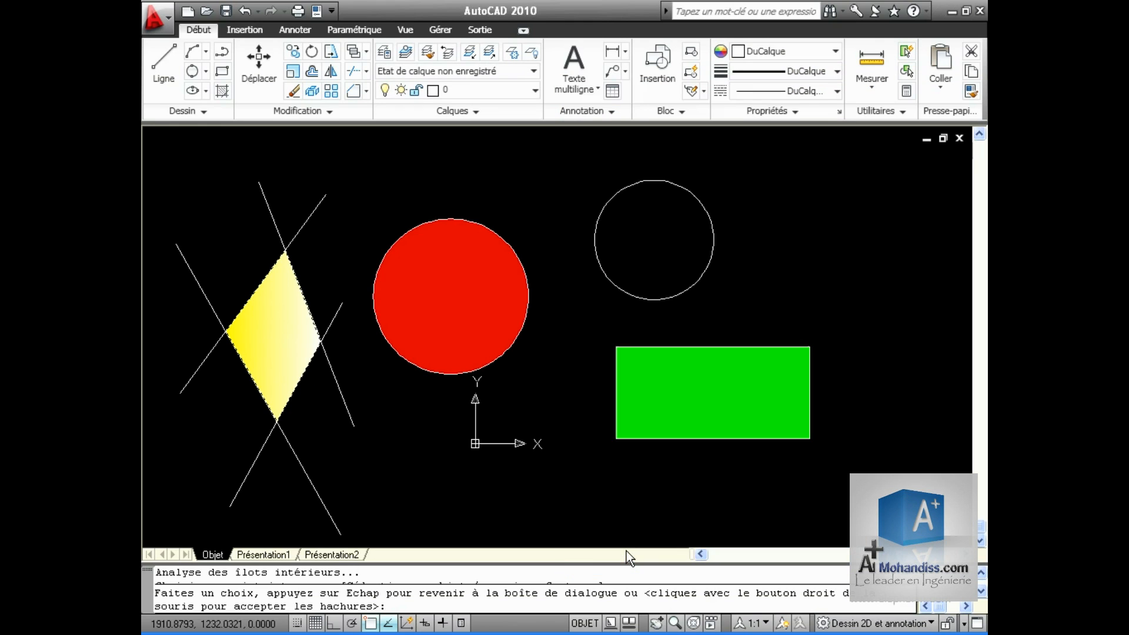
Change the diamond's yellow gradient to the spherical pattern with a light centre, preview it and apply the fill
{"action": "key", "text": "Escape"}
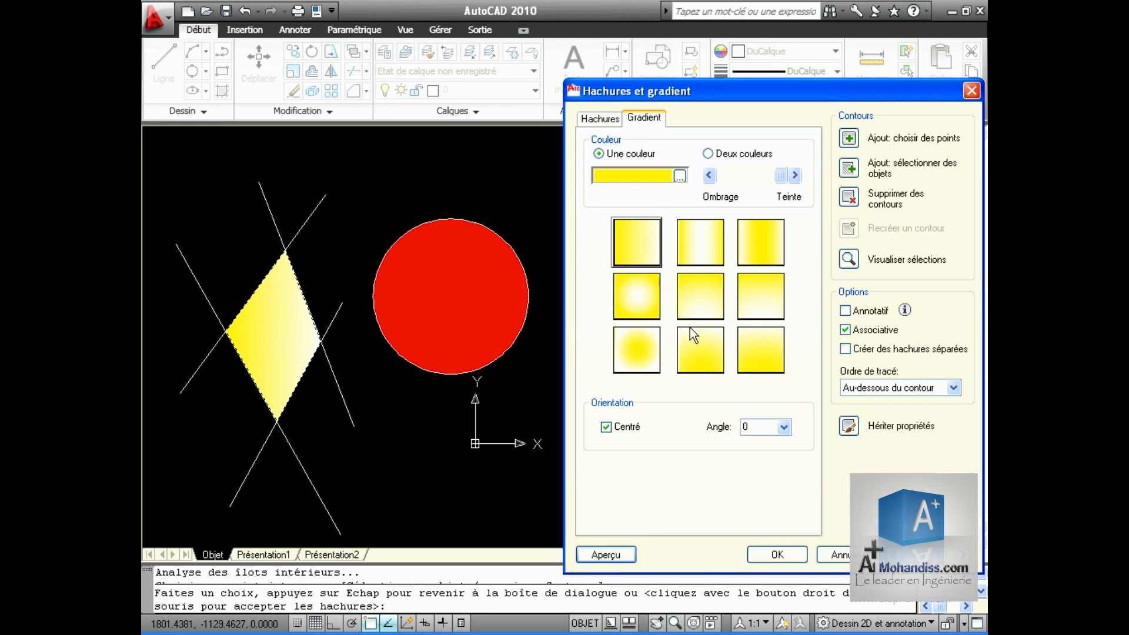
{"action": "left_click", "coordinate": [637, 297]}
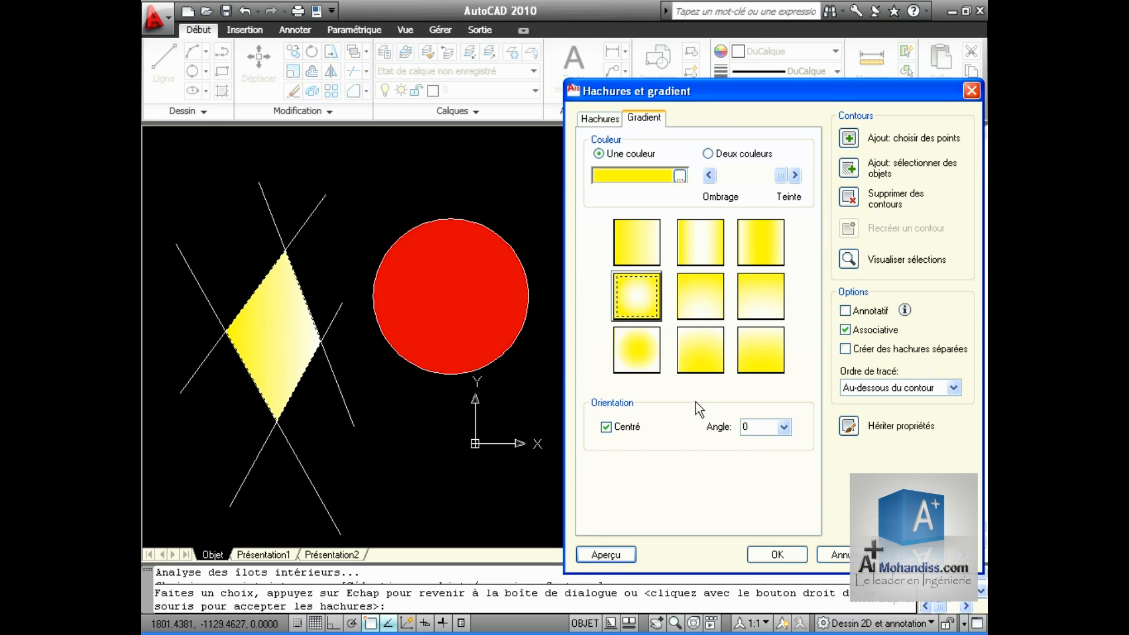
{"action": "left_click", "coordinate": [617, 554]}
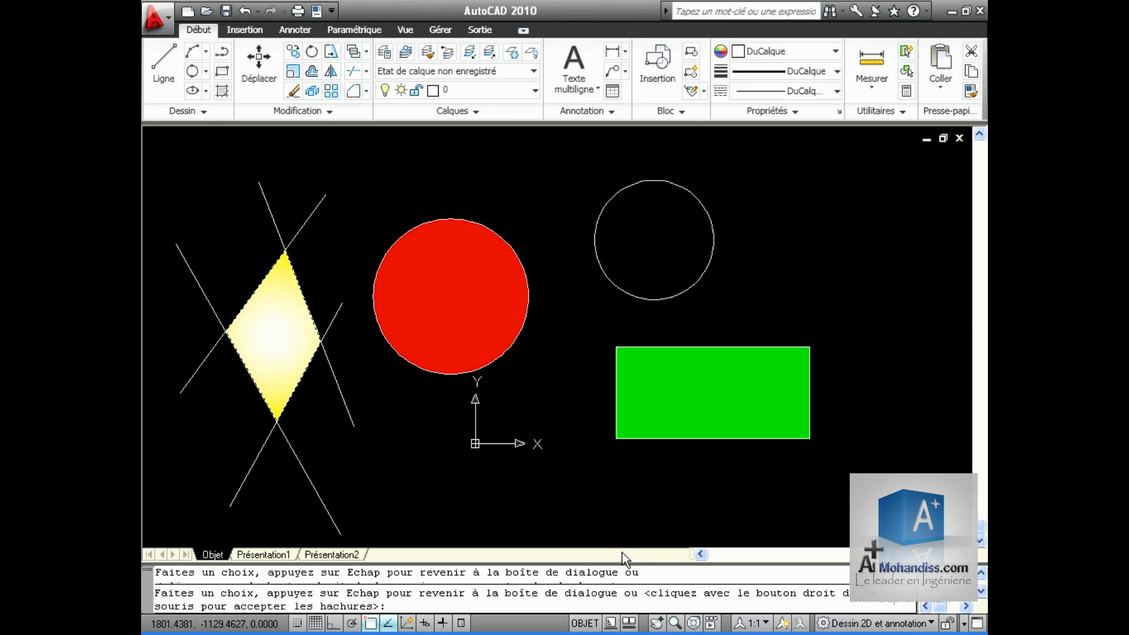
{"action": "key", "text": "Escape"}
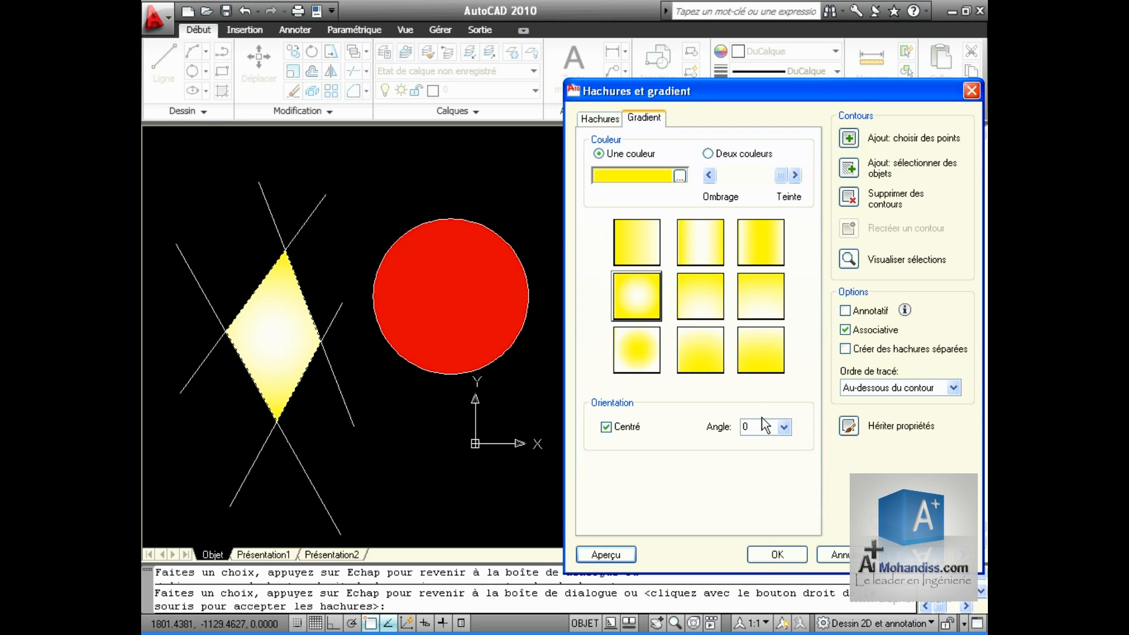
{"action": "left_click", "coordinate": [767, 553]}
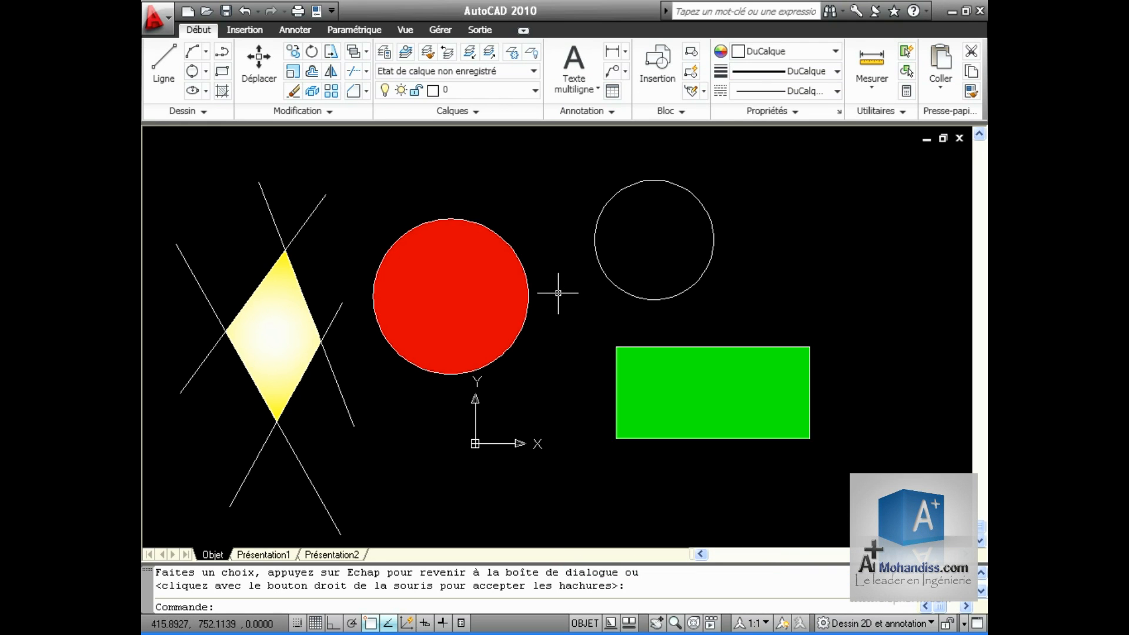
Display the tool palettes, shift them slightly inward from the drawing's edge and show the hatch palette
{"action": "left_click", "coordinate": [407, 27]}
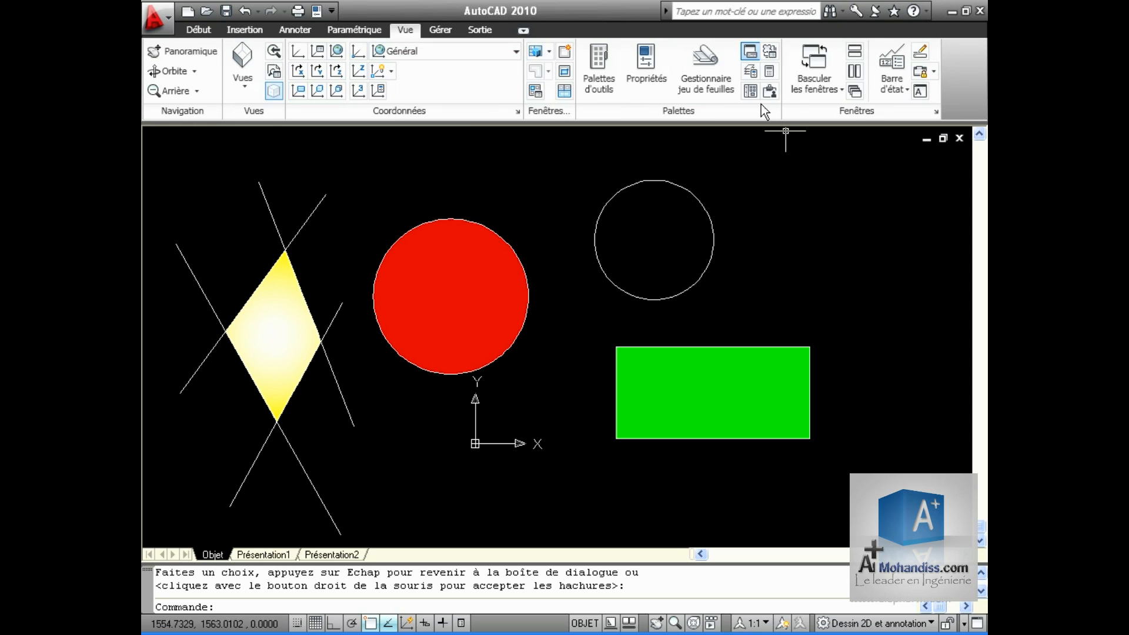
{"action": "left_click", "coordinate": [599, 69]}
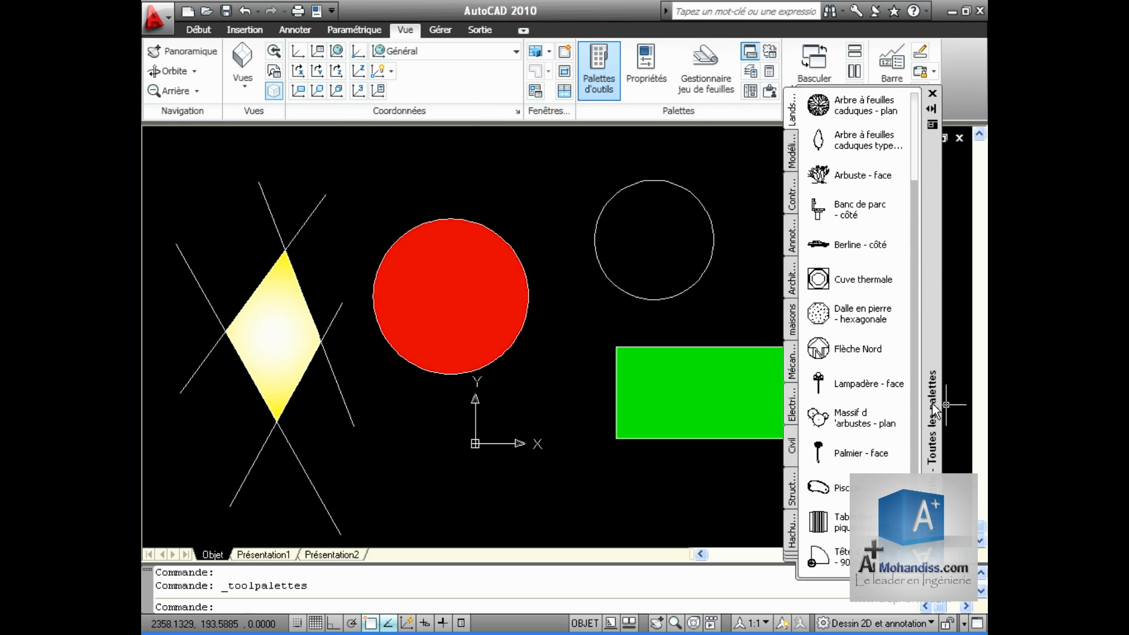
{"action": "left_click_drag", "start_coordinate": [930, 273], "coordinate": [907, 277]}
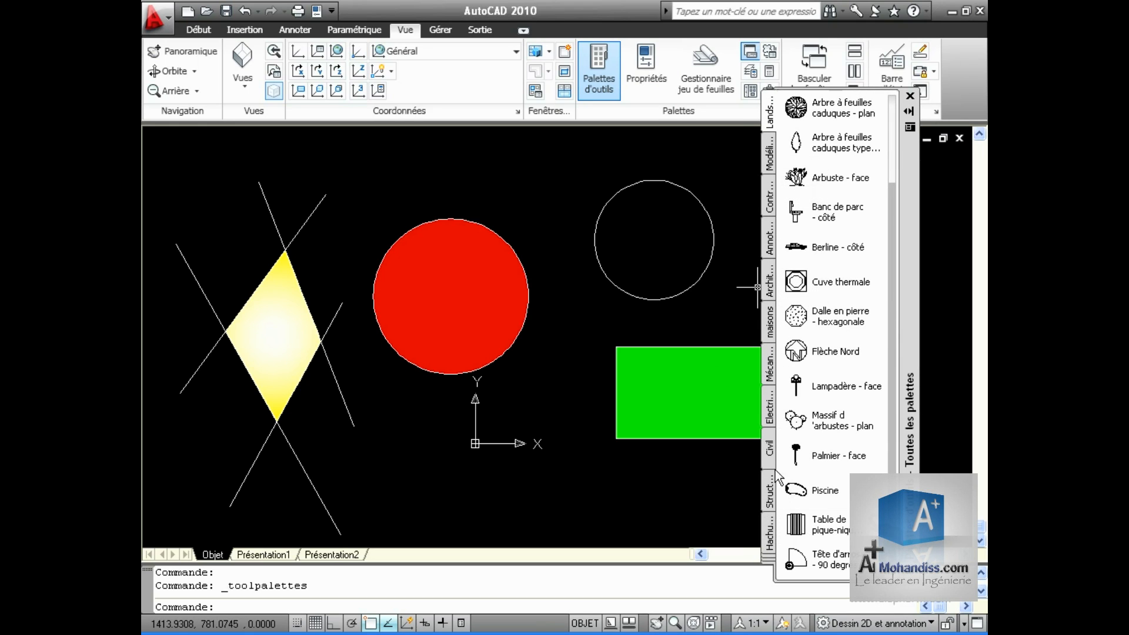
{"action": "left_click", "coordinate": [771, 531]}
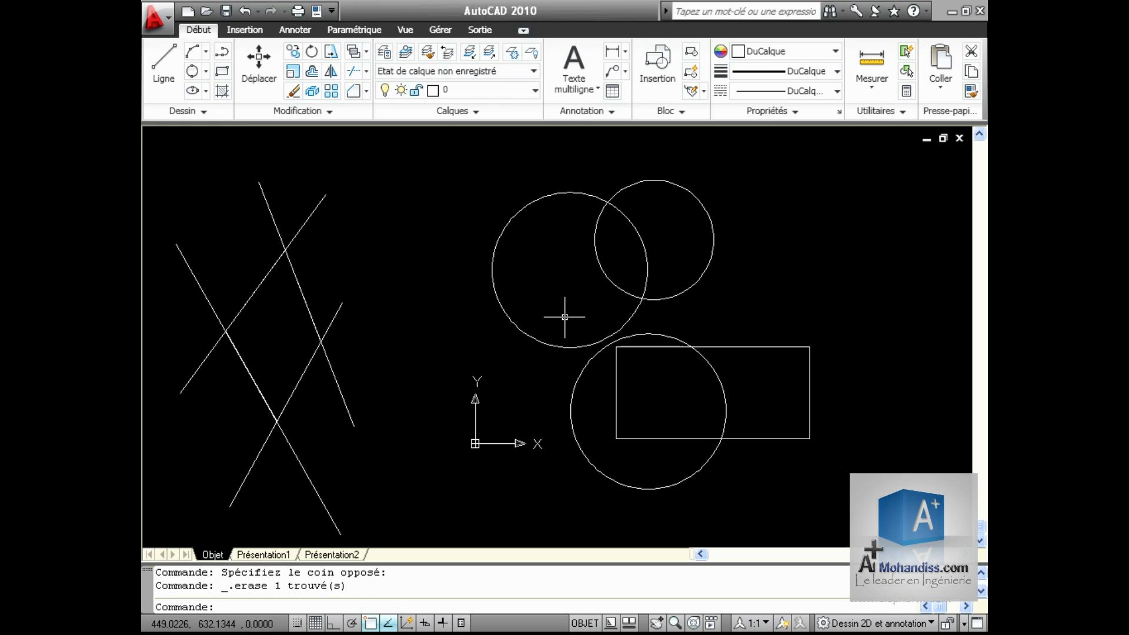
Erase the diamond-shaped polyline lying over the crossing lines
{"action": "left_click", "coordinate": [304, 298]}
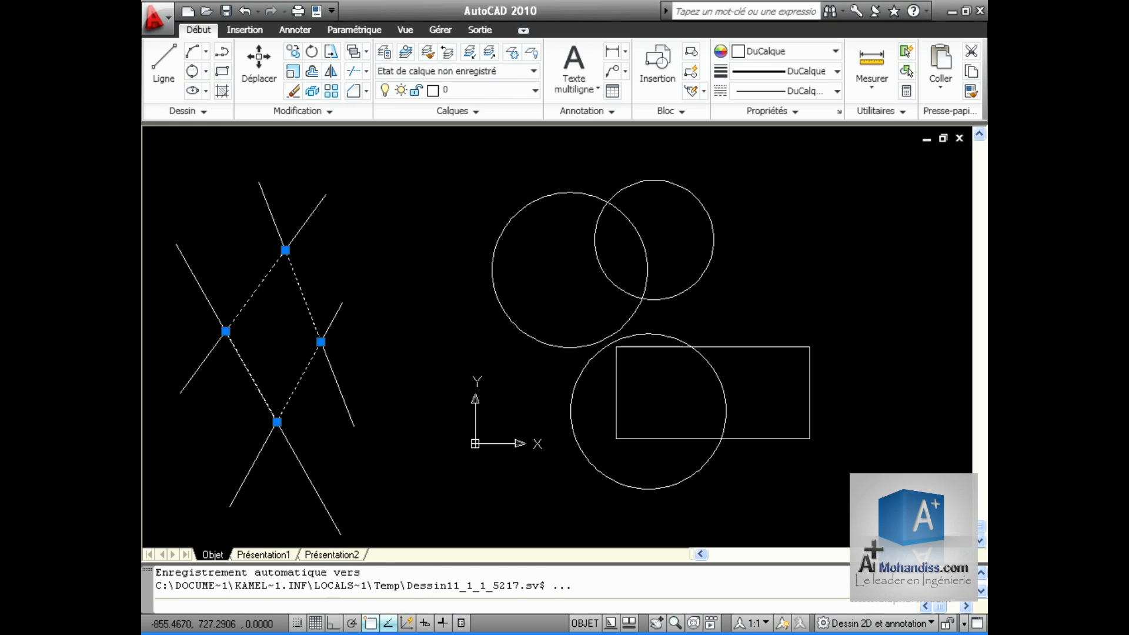
{"action": "key", "text": "Delete"}
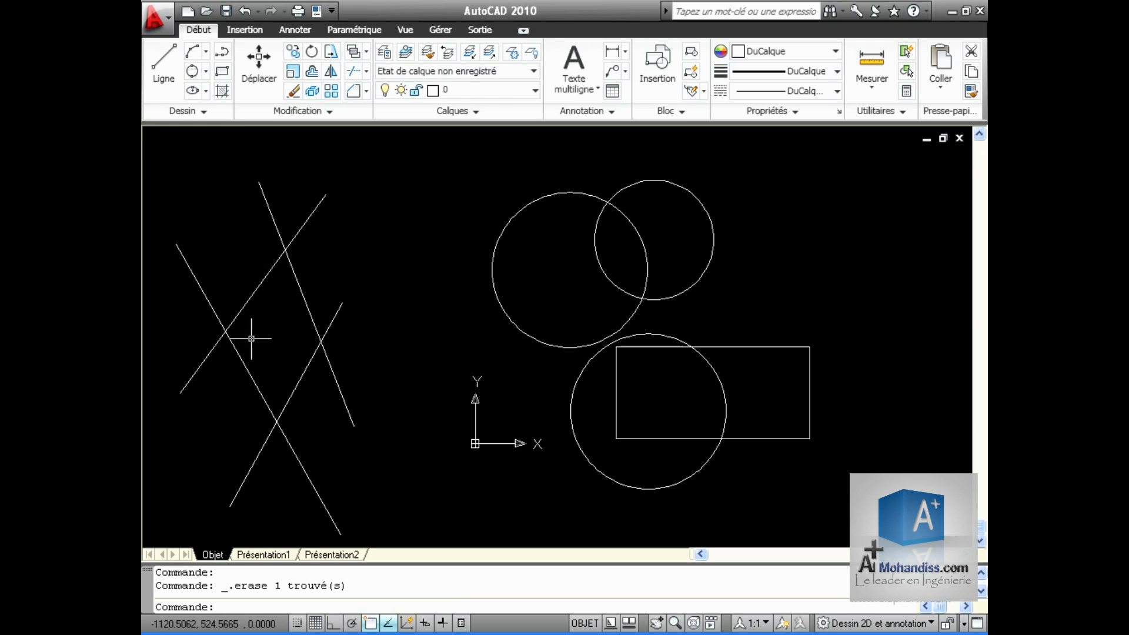
Create a polyline boundary from the diamond enclosed by the crossing lines and move it into the space beside the circles
{"action": "left_click", "coordinate": [205, 113]}
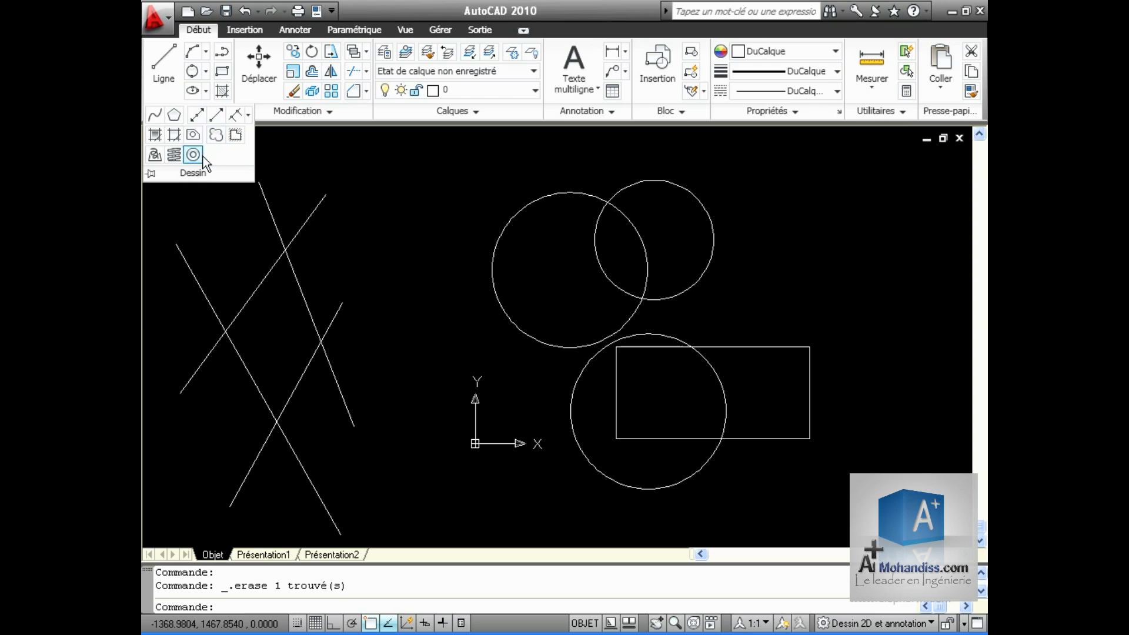
{"action": "left_click", "coordinate": [173, 137]}
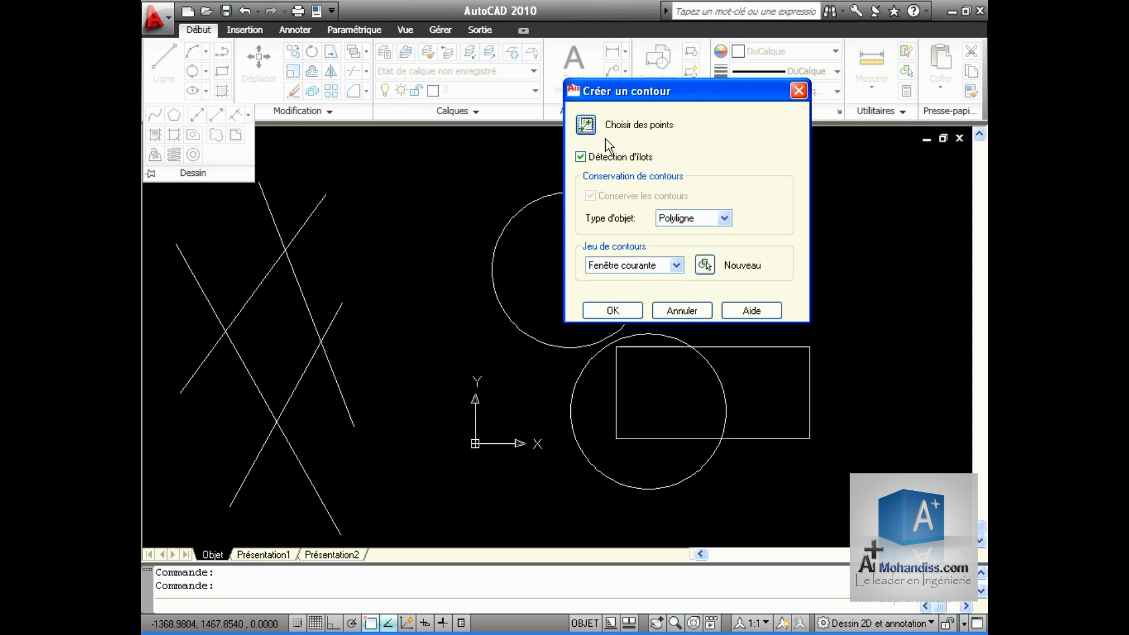
{"action": "left_click", "coordinate": [588, 126]}
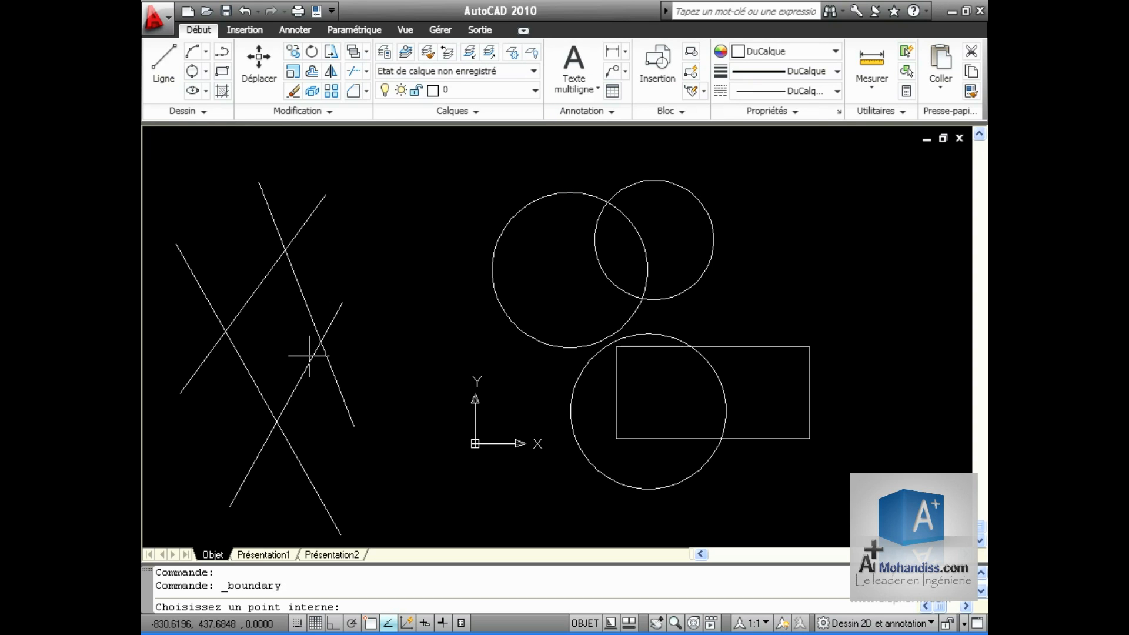
{"action": "left_click", "coordinate": [279, 339]}
{"action": "key", "text": "Return"}
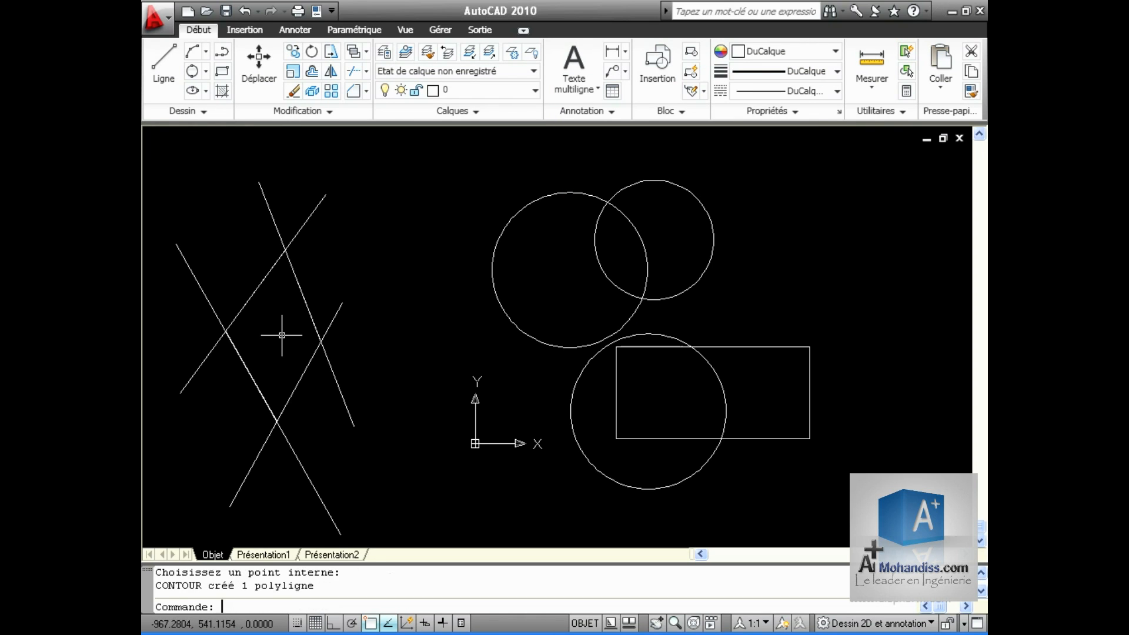
{"action": "left_click", "coordinate": [306, 301]}
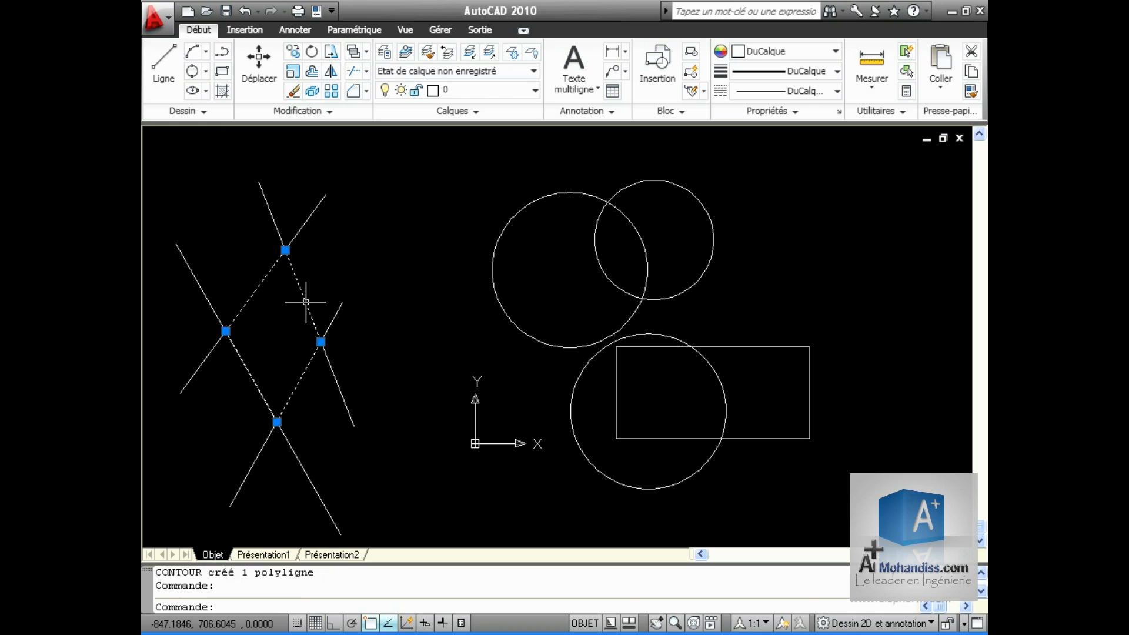
{"action": "left_click_drag", "start_coordinate": [306, 302], "coordinate": [429, 234]}
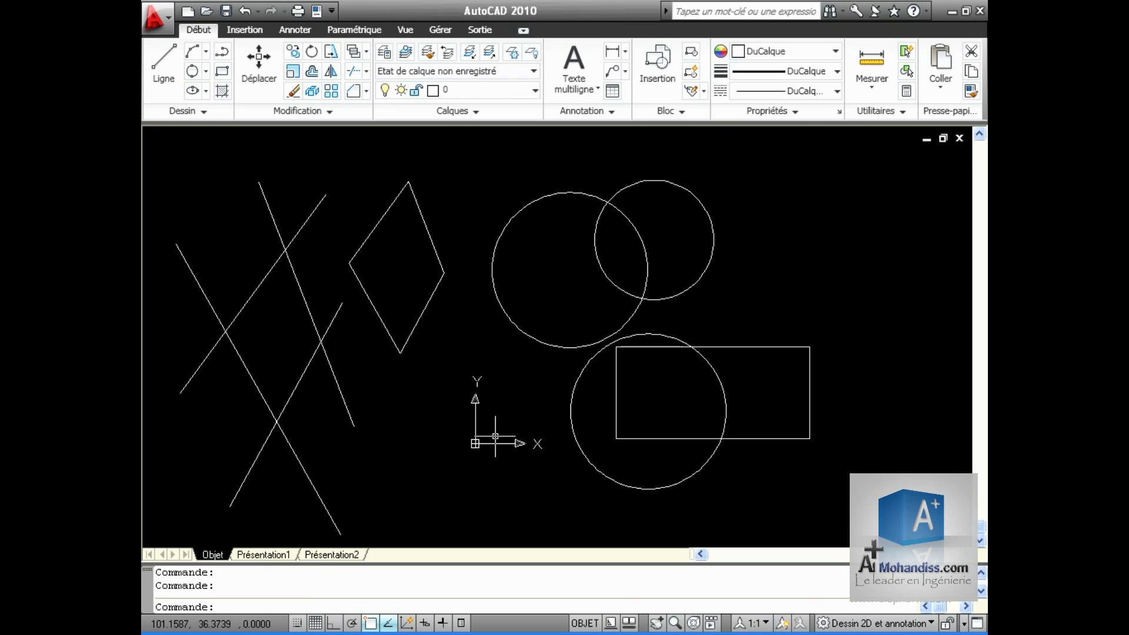
Create a polyline boundary from the overlap of the two upper circles and move the lens shape to their right
{"action": "key", "text": "Return"}
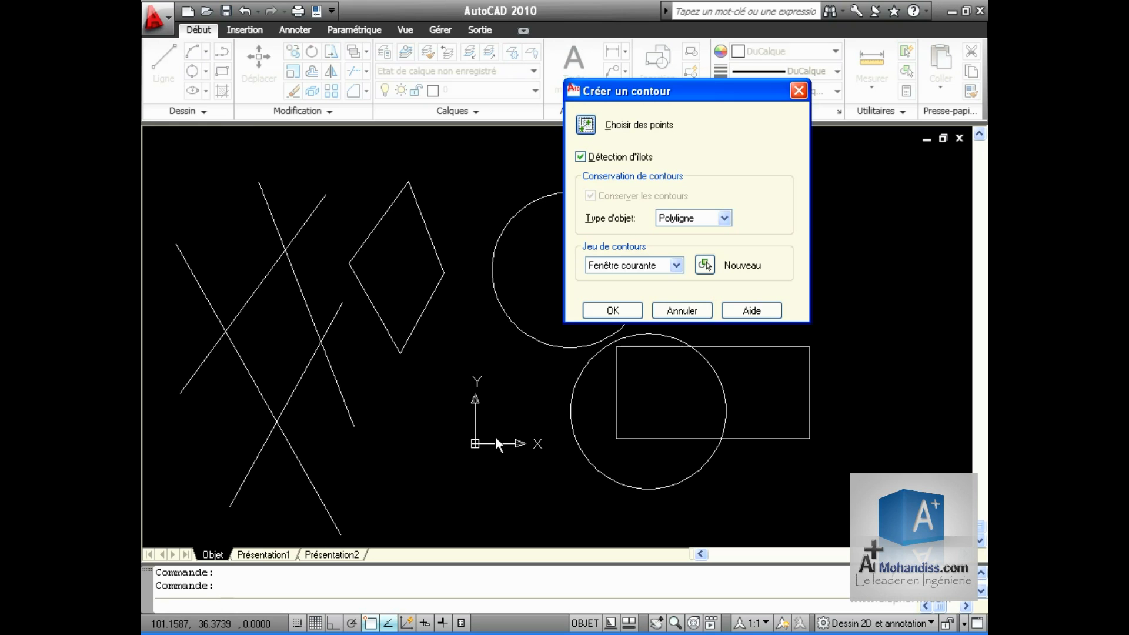
{"action": "left_click", "coordinate": [585, 124]}
{"action": "left_click", "coordinate": [626, 240]}
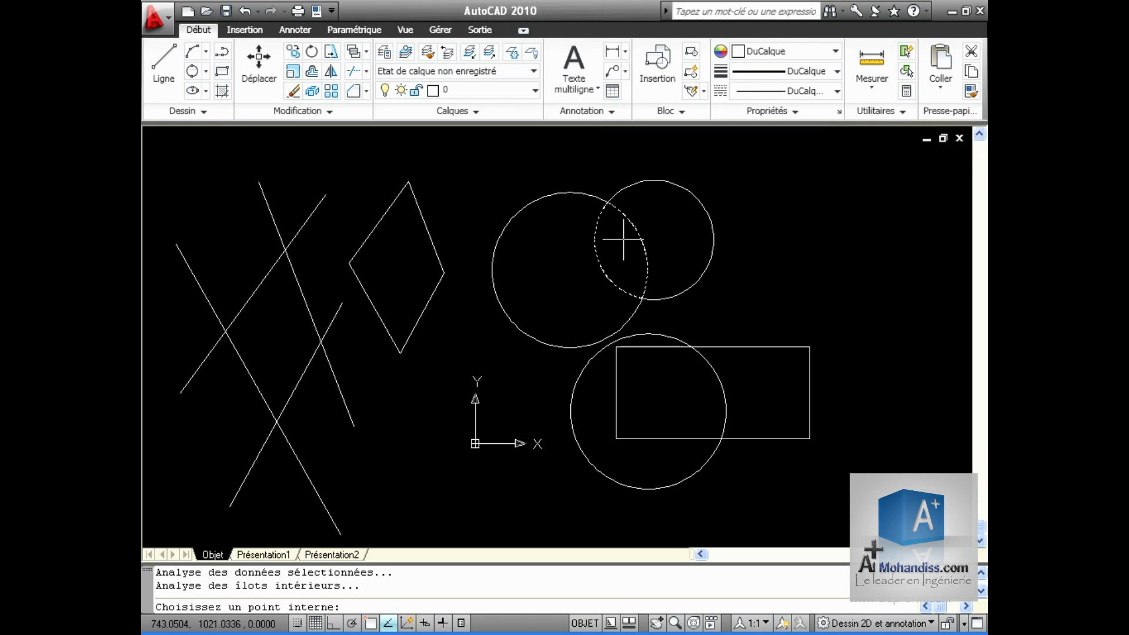
{"action": "key", "text": "Return"}
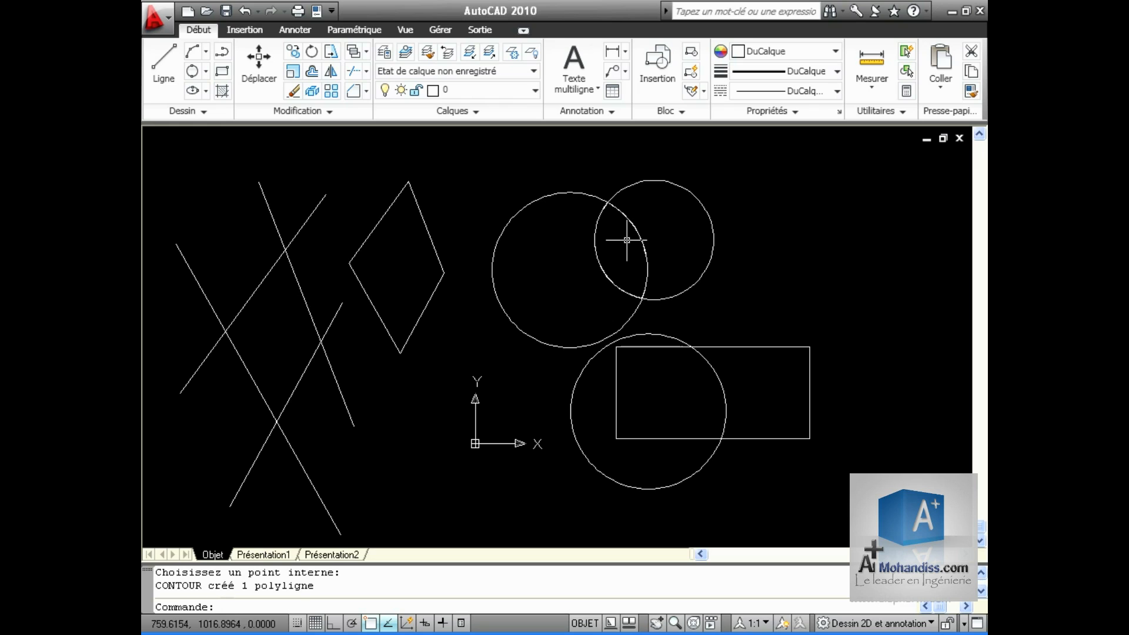
{"action": "left_click", "coordinate": [616, 210]}
{"action": "left_click_drag", "start_coordinate": [617, 211], "coordinate": [754, 198]}
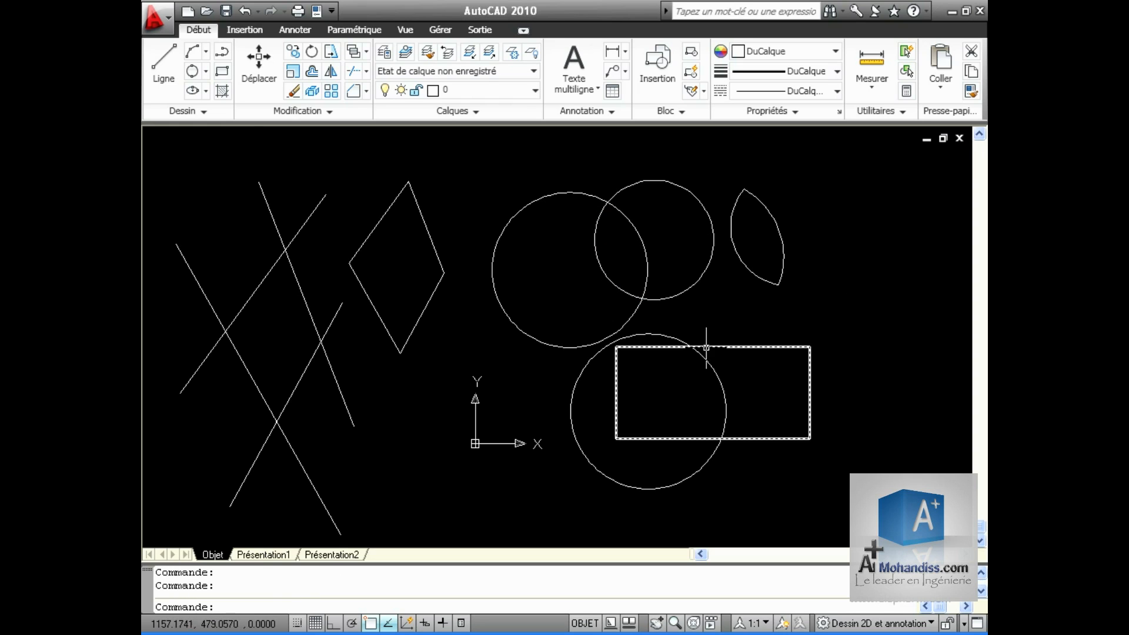
Create a polyline boundary from the overlap of the lower circle and rectangle and move it above and right of the rectangle
{"action": "type", "text": "contour"}
{"action": "key", "text": "Return"}
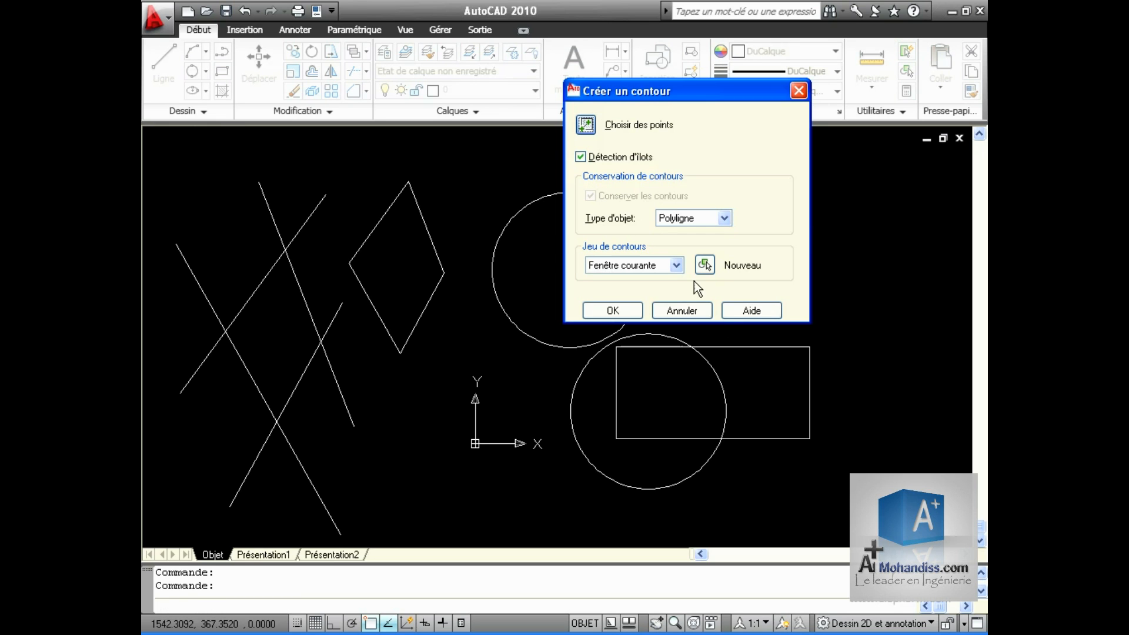
{"action": "left_click", "coordinate": [587, 124]}
{"action": "left_click", "coordinate": [666, 394]}
{"action": "key", "text": "Return"}
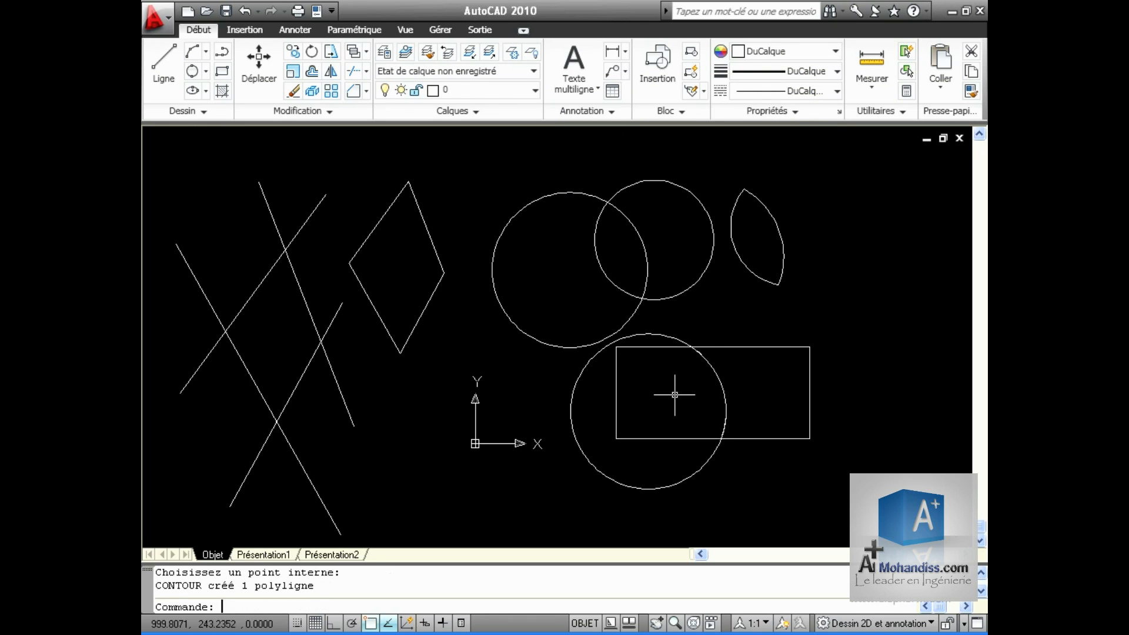
{"action": "left_click", "coordinate": [657, 347]}
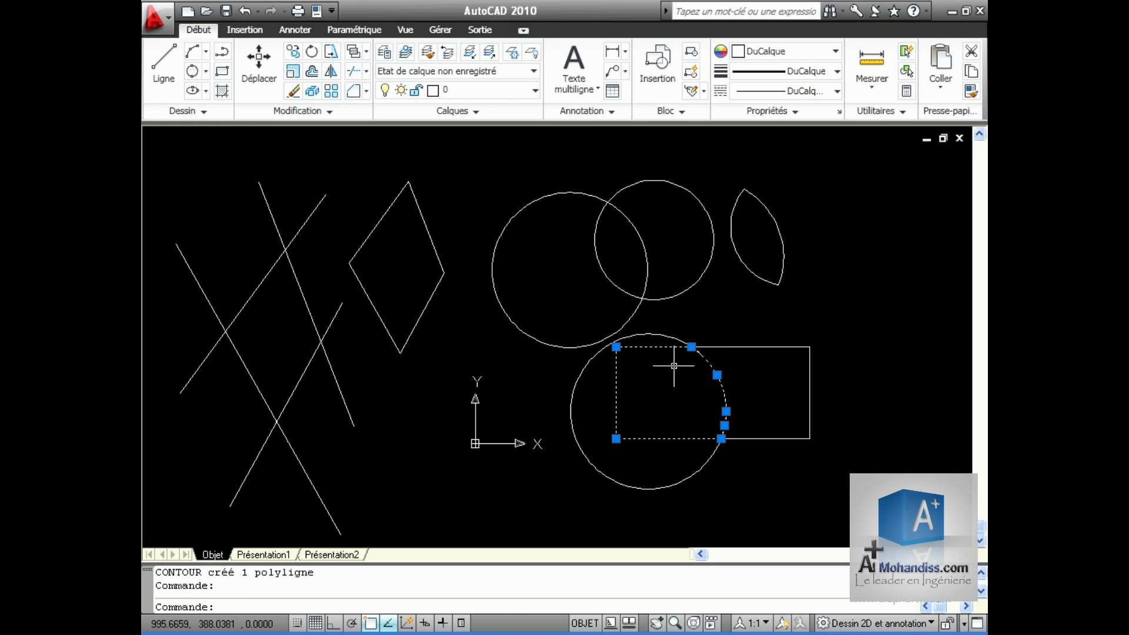
{"action": "left_click_drag", "start_coordinate": [674, 346], "coordinate": [889, 256]}
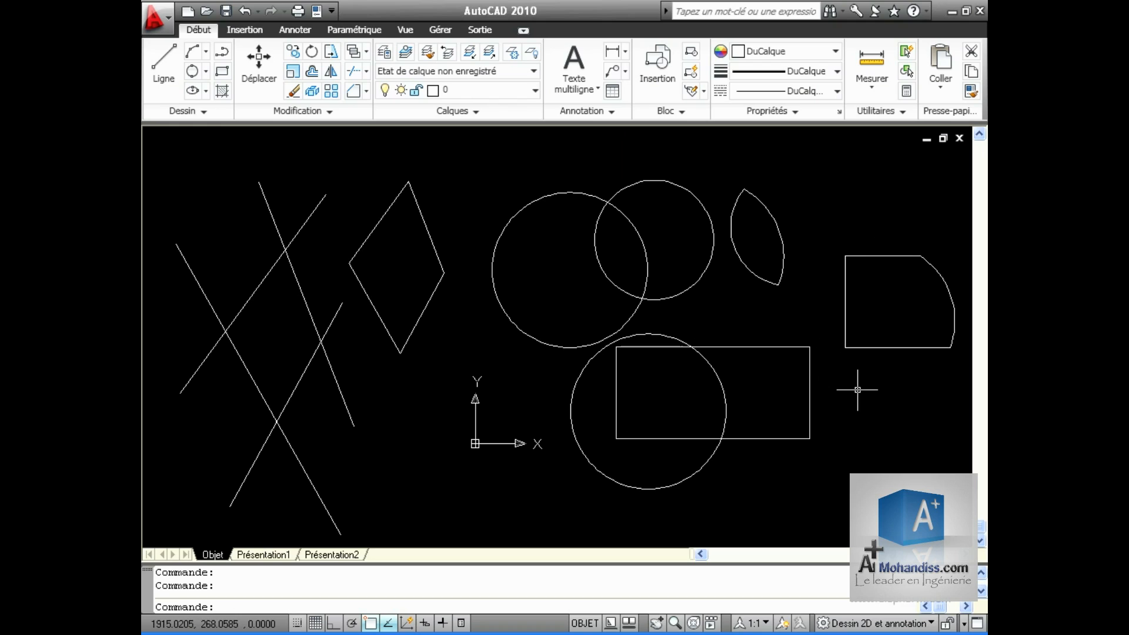